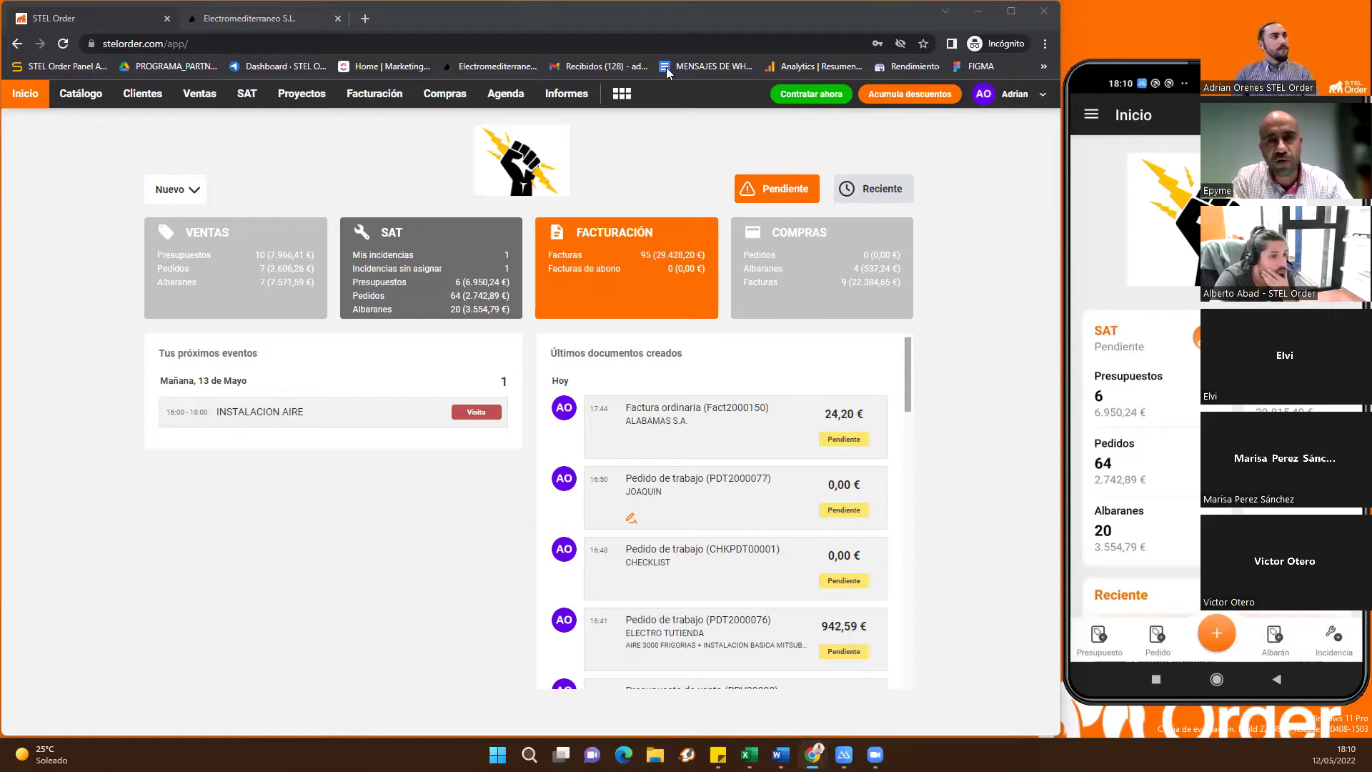
Scroll through the phone's Inicio dashboard, then open the mobile app's navigation menu
{"action": "left_click", "coordinate": [662, 162]}
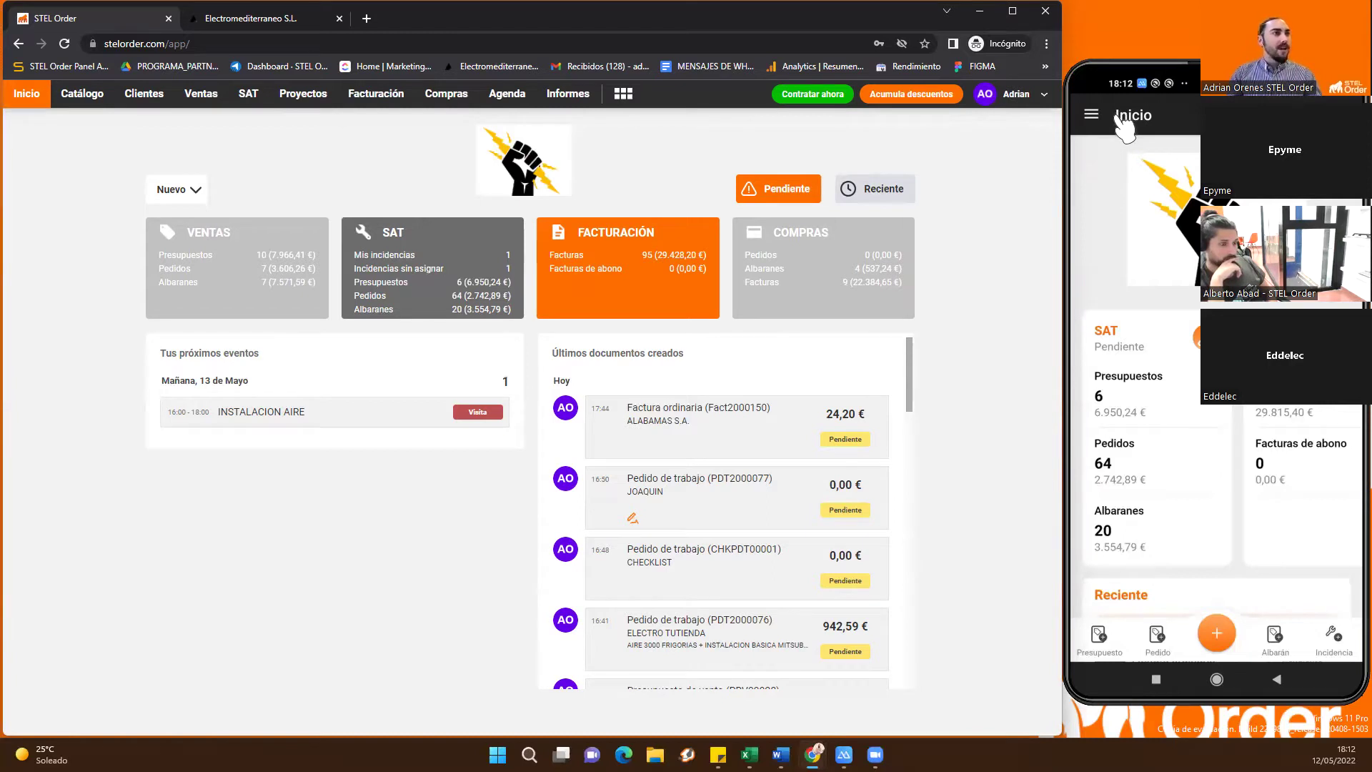
{"action": "scroll", "coordinate": [1135, 134], "scroll_direction": "down", "scroll_amount": 6}
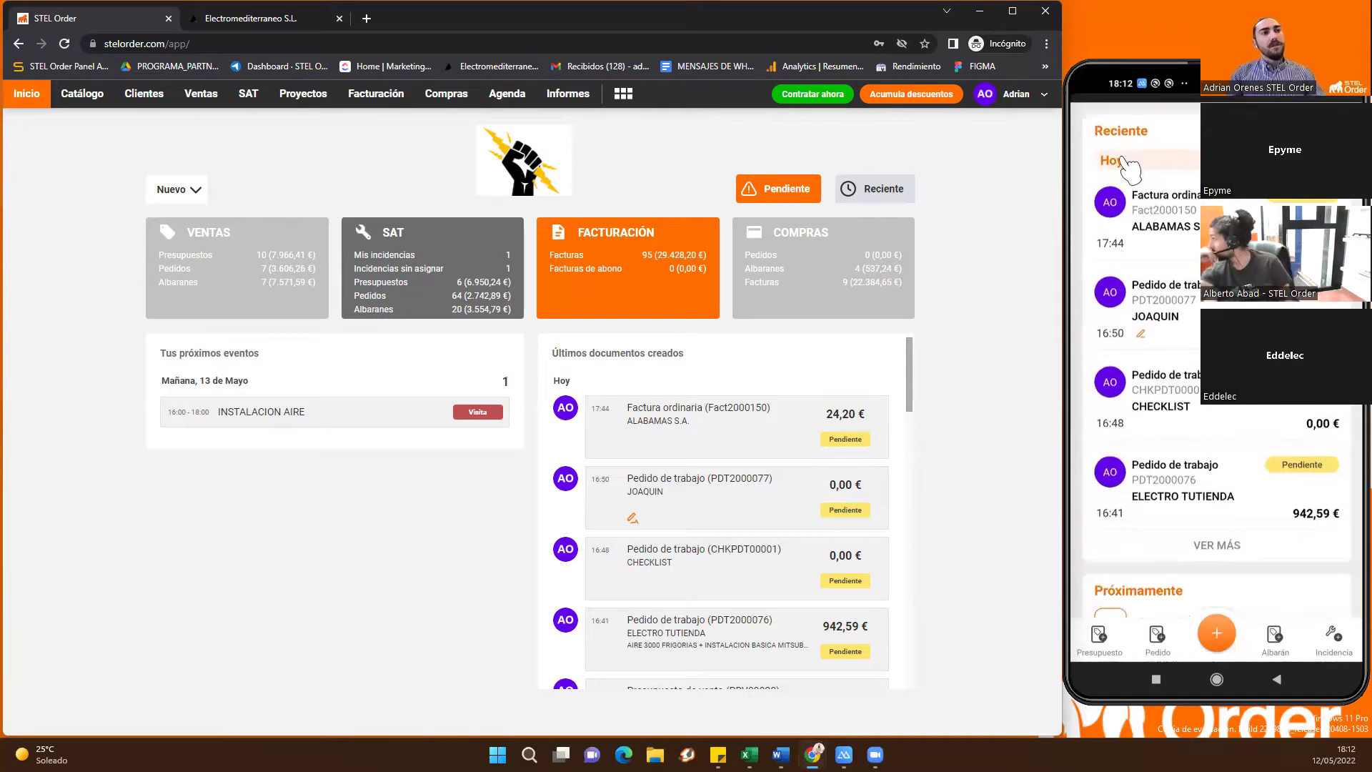
{"action": "scroll", "coordinate": [1125, 157], "scroll_direction": "up", "scroll_amount": 10}
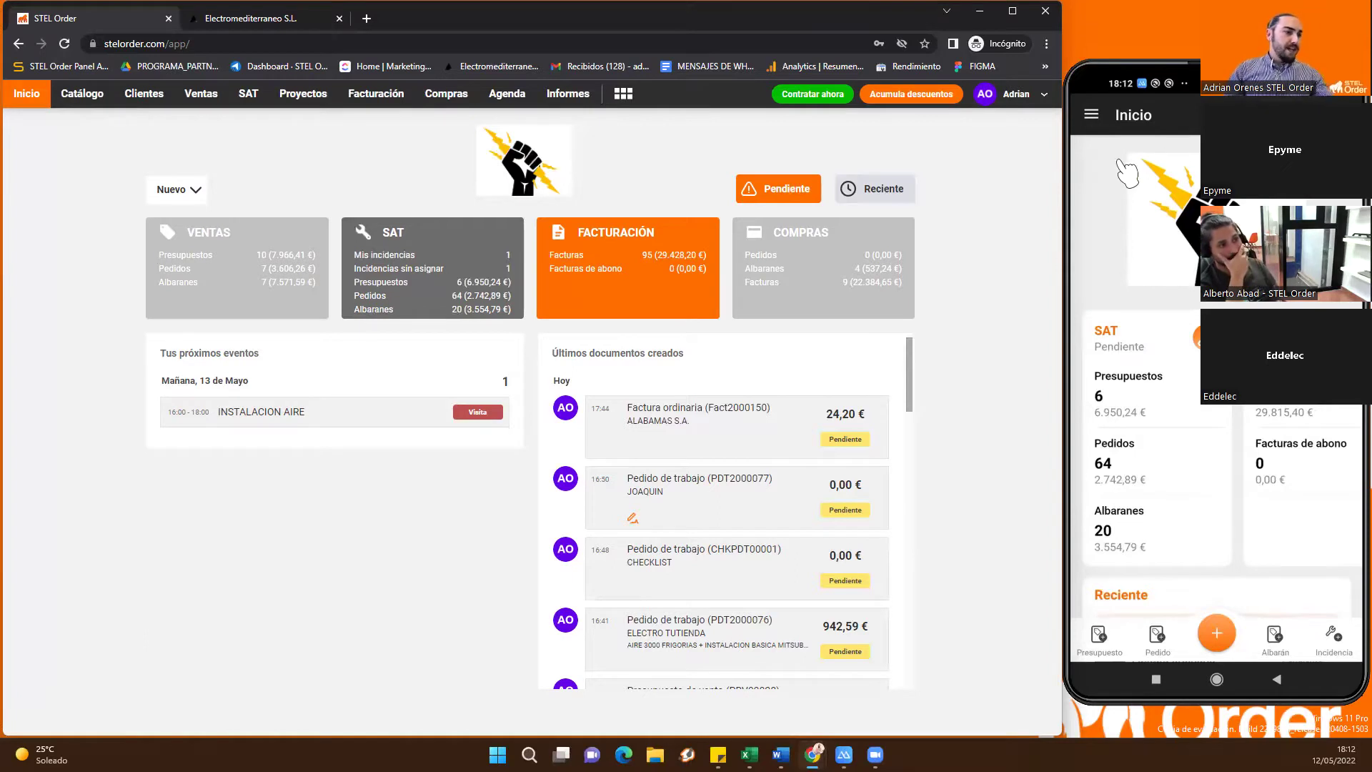
{"action": "left_click", "coordinate": [1091, 115]}
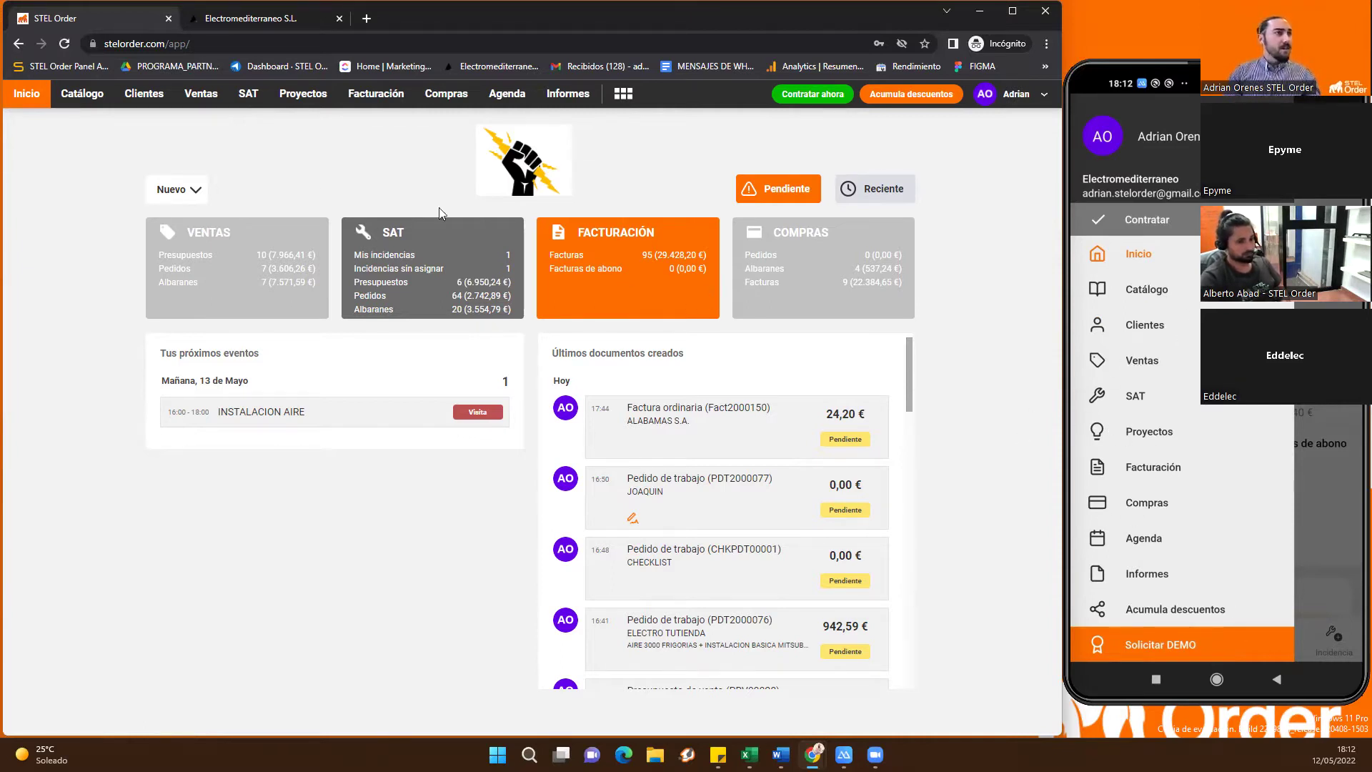
Visit Catálogo > Productos, return to Inicio, then reopen Catálogo's 22-product list
{"action": "left_click", "coordinate": [81, 96]}
{"action": "left_click", "coordinate": [61, 136]}
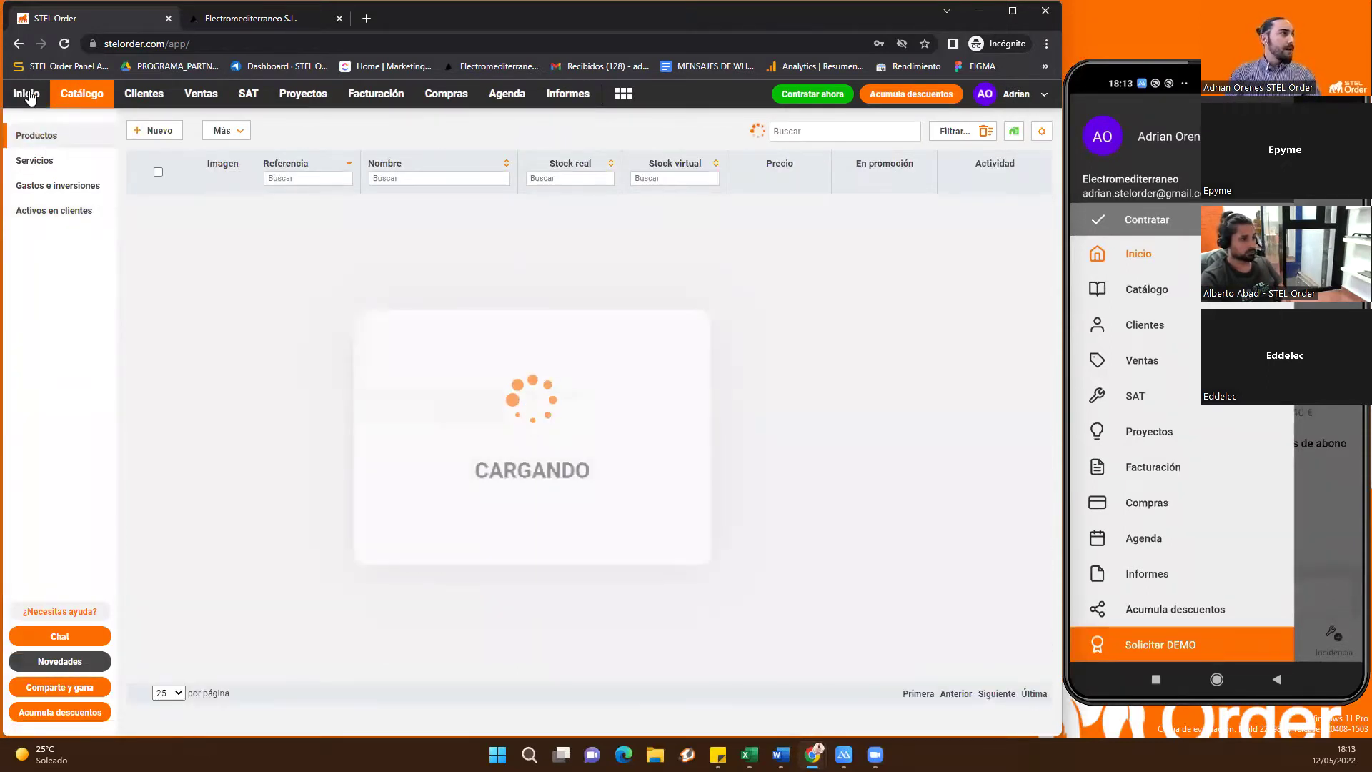
{"action": "left_click", "coordinate": [27, 94]}
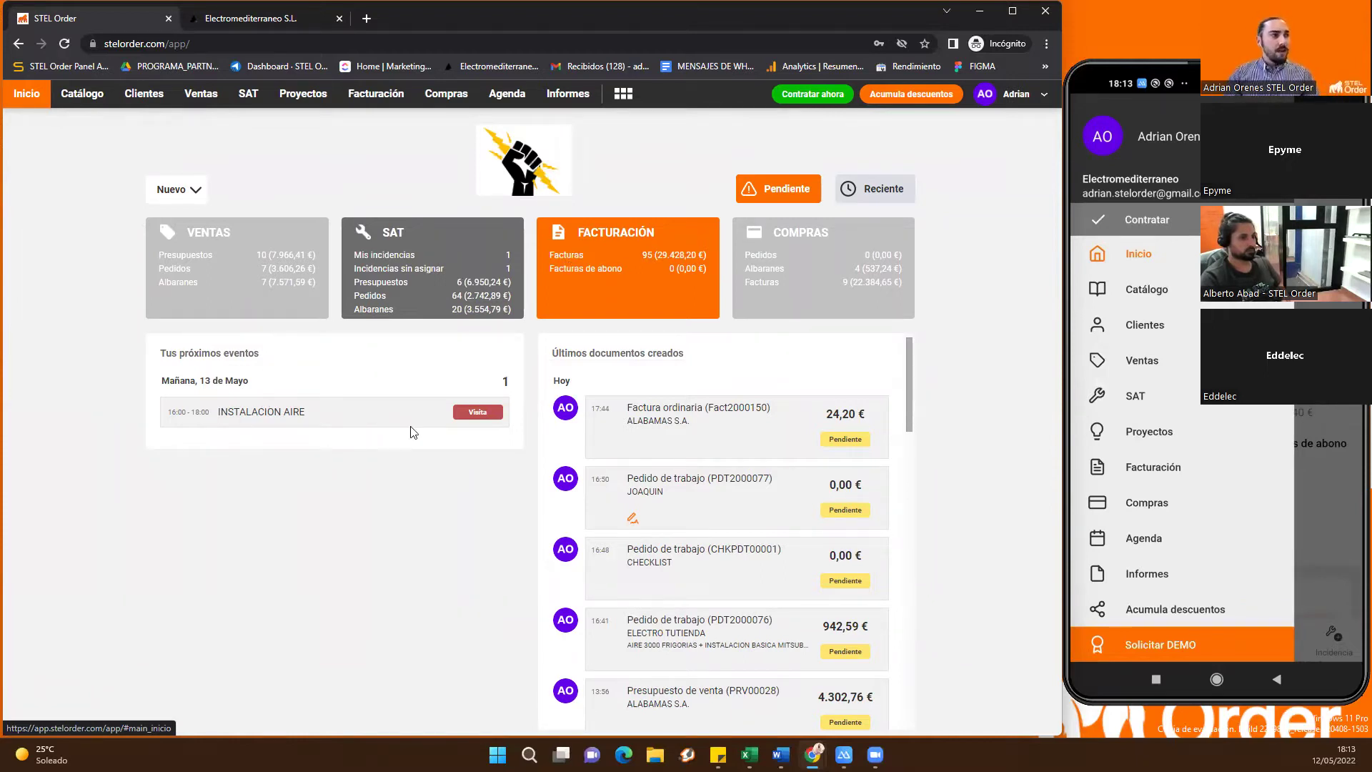
{"action": "triple_click", "coordinate": [676, 351]}
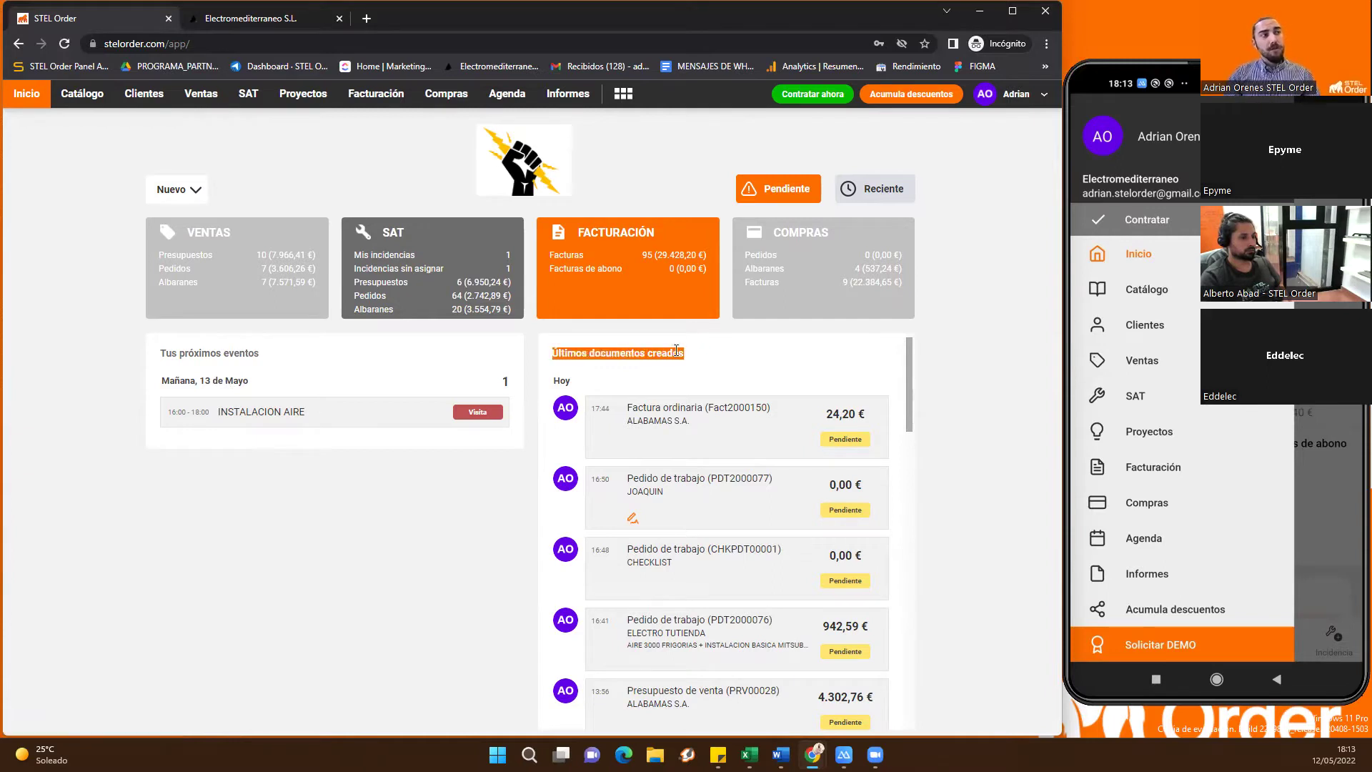
{"action": "left_click", "coordinate": [737, 356]}
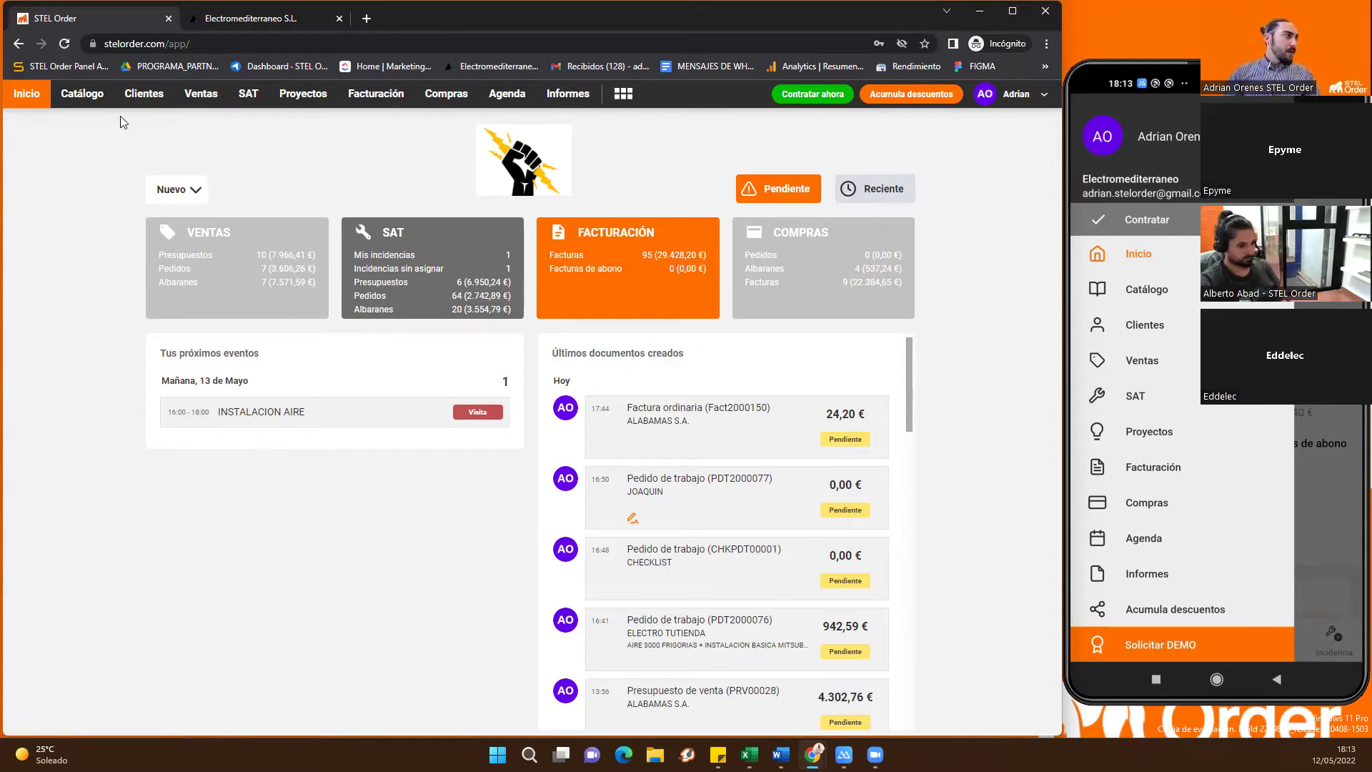
{"action": "left_click", "coordinate": [87, 106]}
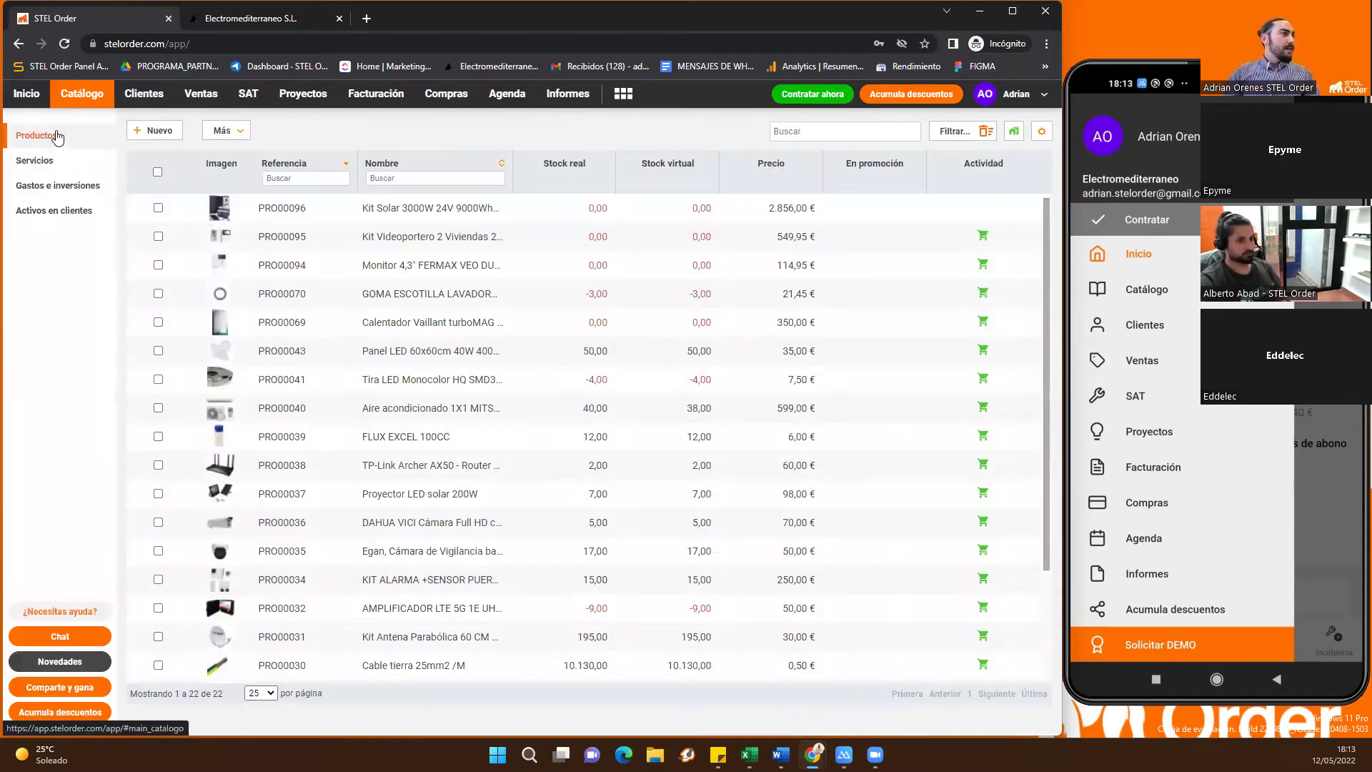
{"action": "left_click", "coordinate": [57, 136]}
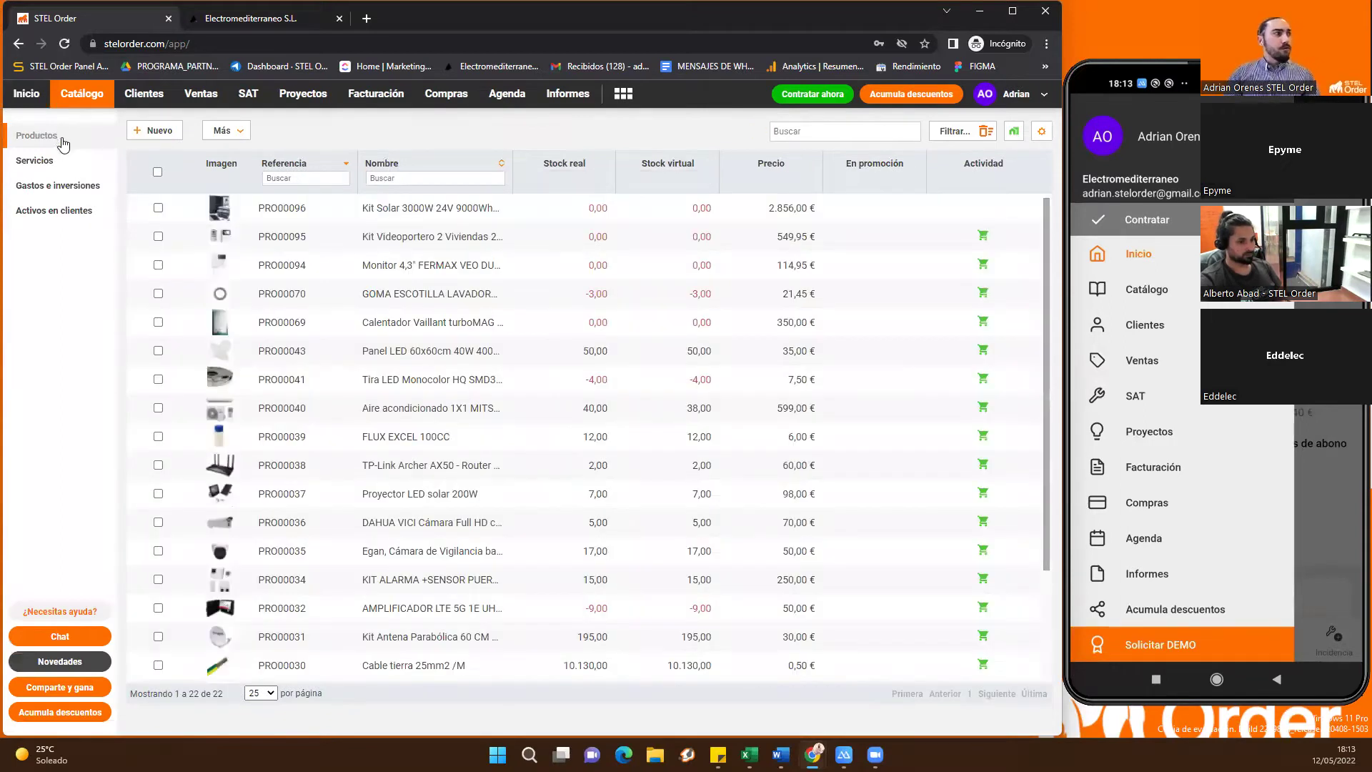
{"action": "left_click", "coordinate": [93, 159]}
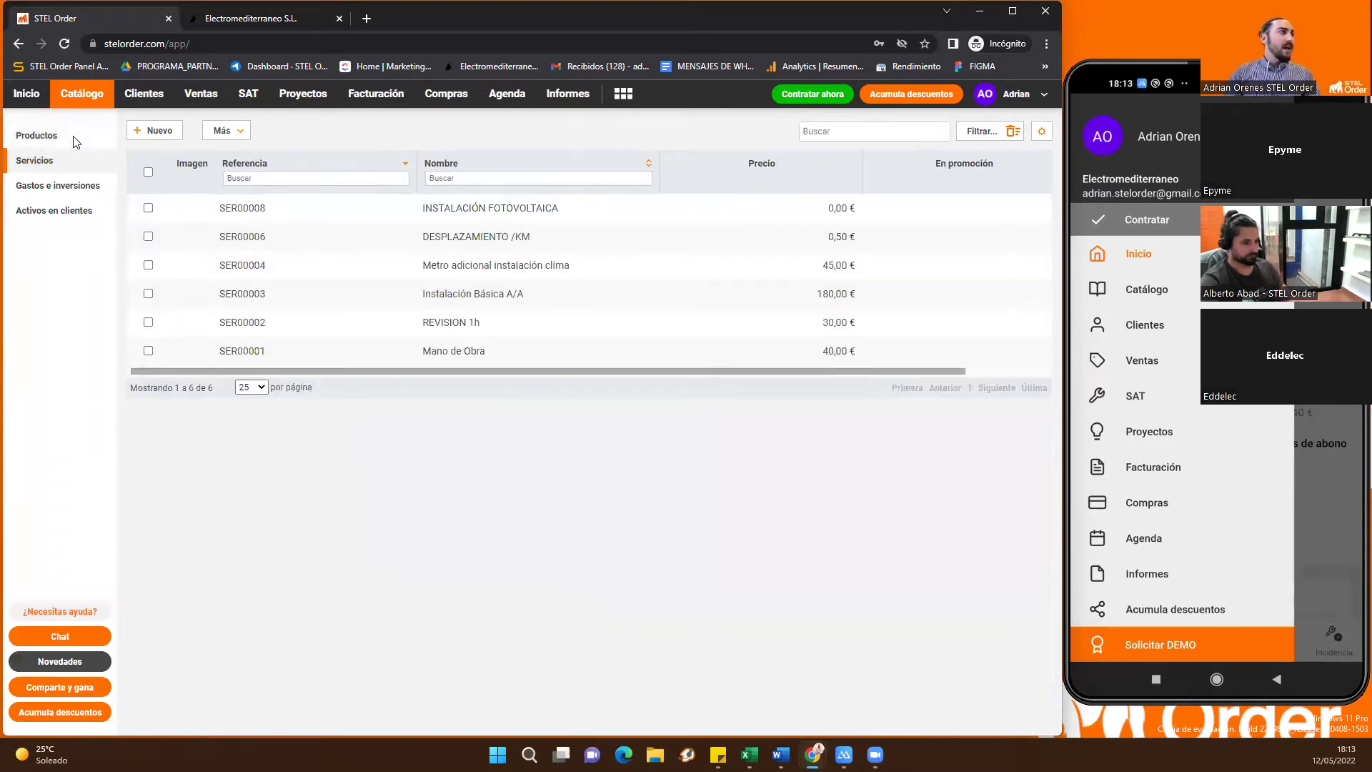
{"action": "left_click", "coordinate": [69, 136]}
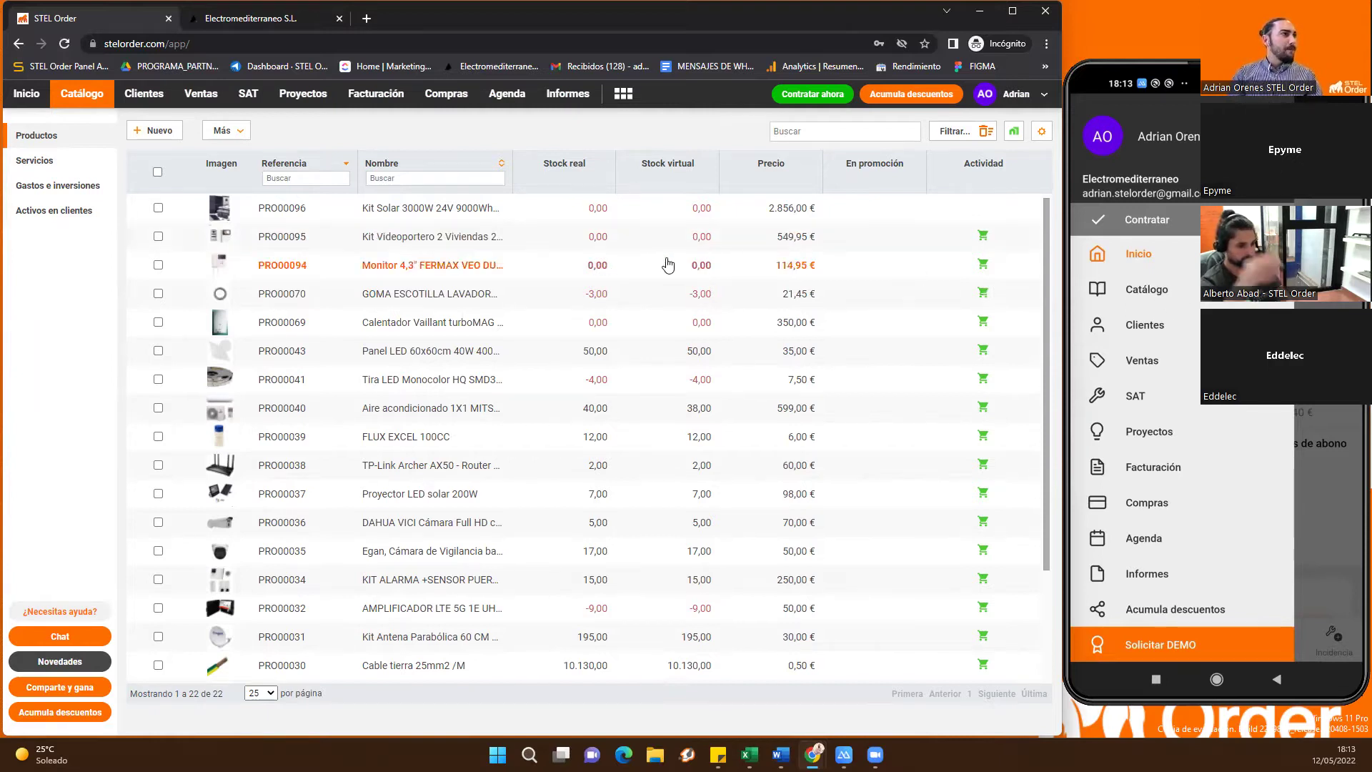
Search the mobile catalogue for 'air', narrowing it to the Mitsubishi air conditioner PRO00040
{"action": "left_click", "coordinate": [1150, 307]}
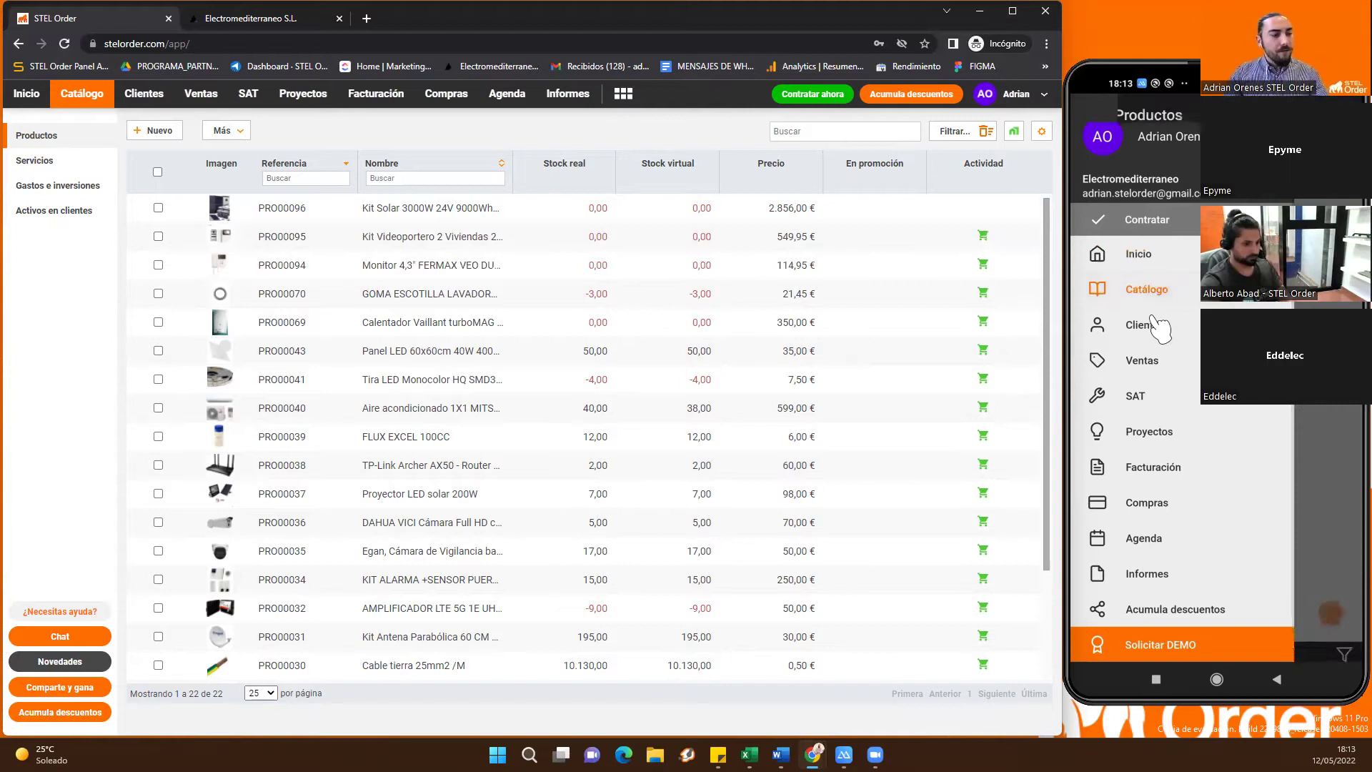
{"action": "scroll", "coordinate": [1211, 364], "scroll_direction": "down", "scroll_amount": 5}
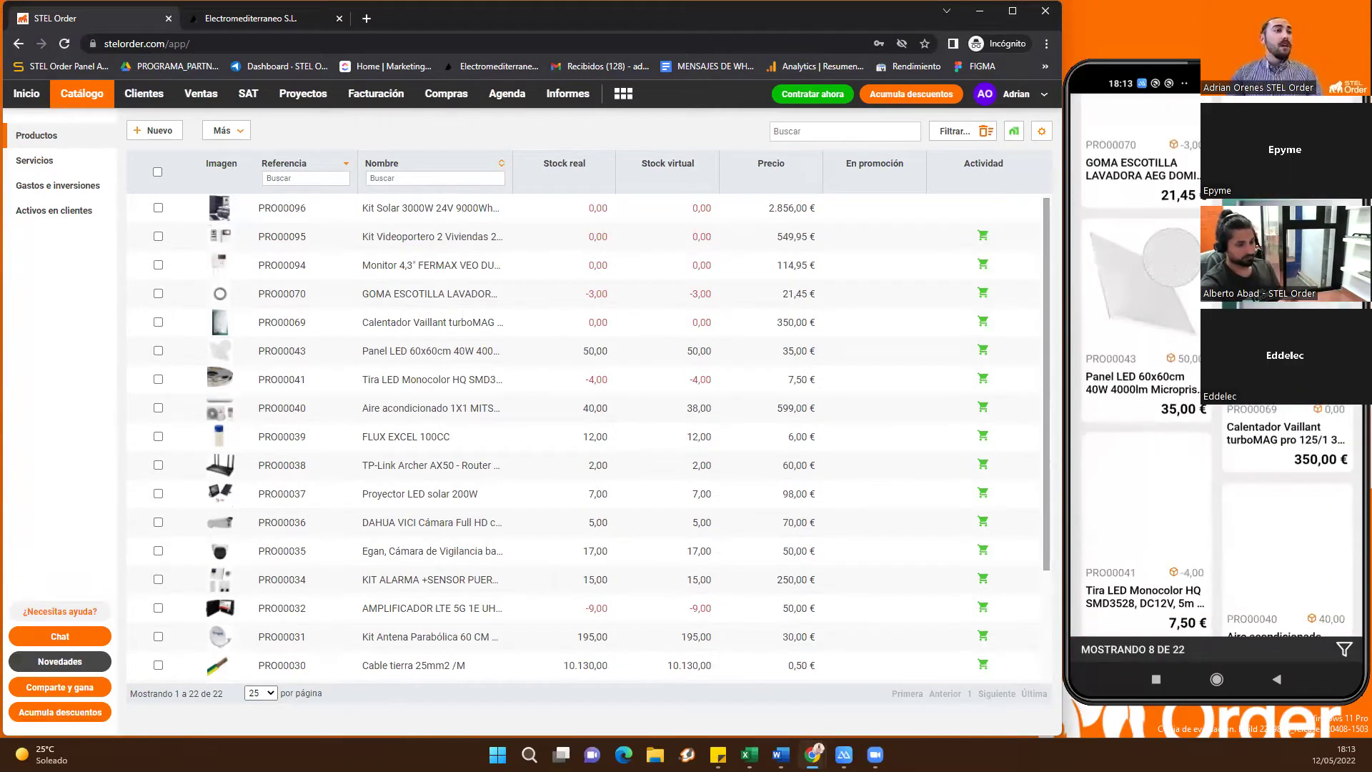
{"action": "scroll", "coordinate": [1212, 365], "scroll_direction": "up", "scroll_amount": 5}
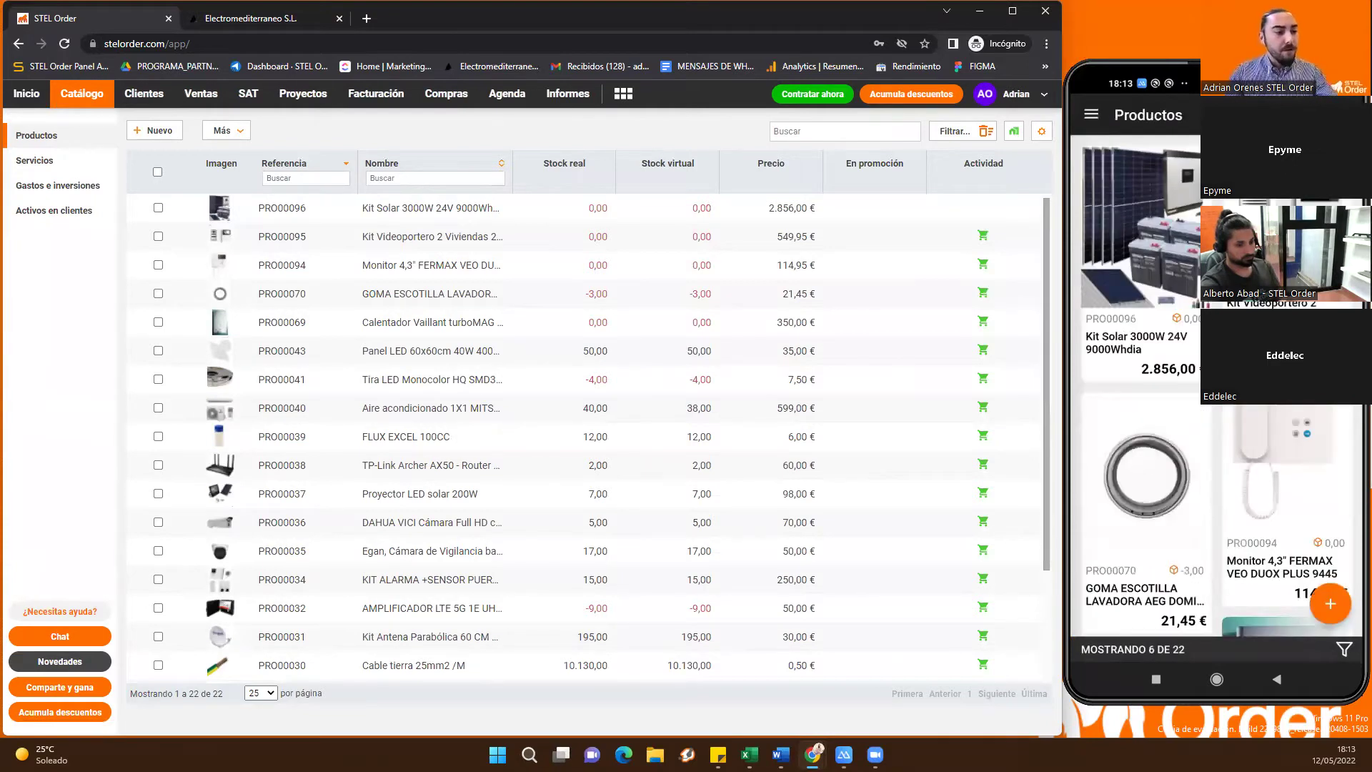
{"action": "left_click", "coordinate": [1312, 114]}
{"action": "type", "text": "Ire"}
{"action": "key", "text": "BackSpace"}
{"action": "key", "text": "BackSpace"}
{"action": "key", "text": "BackSpace"}
{"action": "type", "text": "air"}
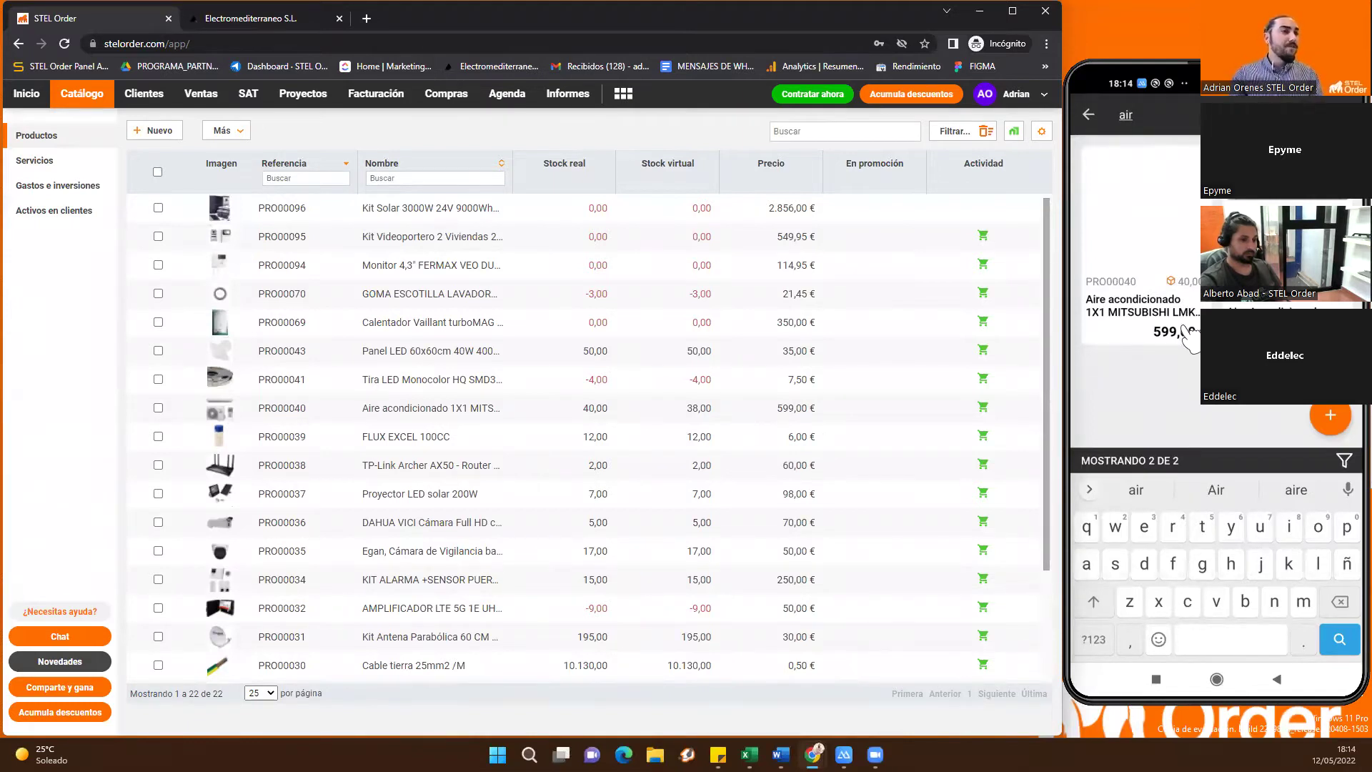
{"action": "key", "text": "BackSpace"}
{"action": "key", "text": "BackSpace"}
{"action": "key", "text": "BackSpace"}
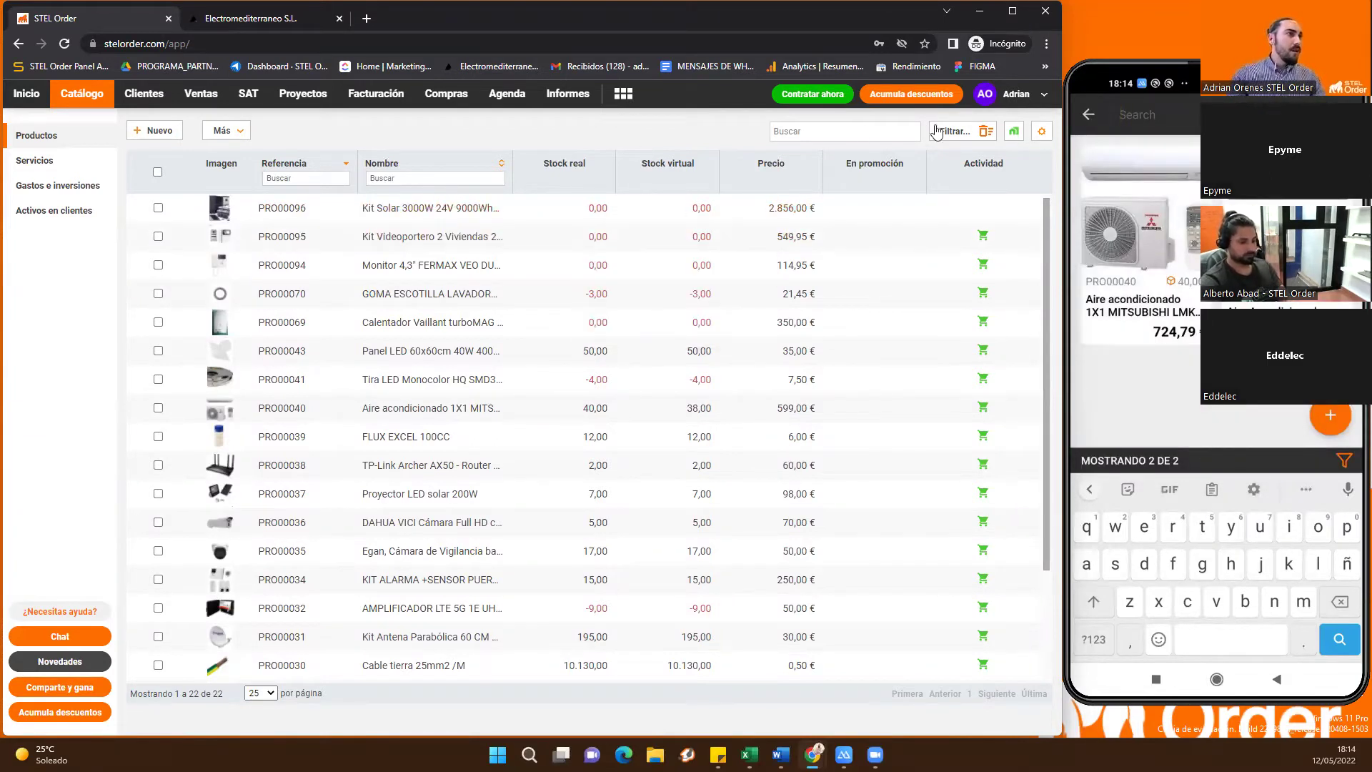
Filter products by family Alarmas y videovigilancia, clear the filter, and open PRO00095
{"action": "left_click", "coordinate": [984, 133]}
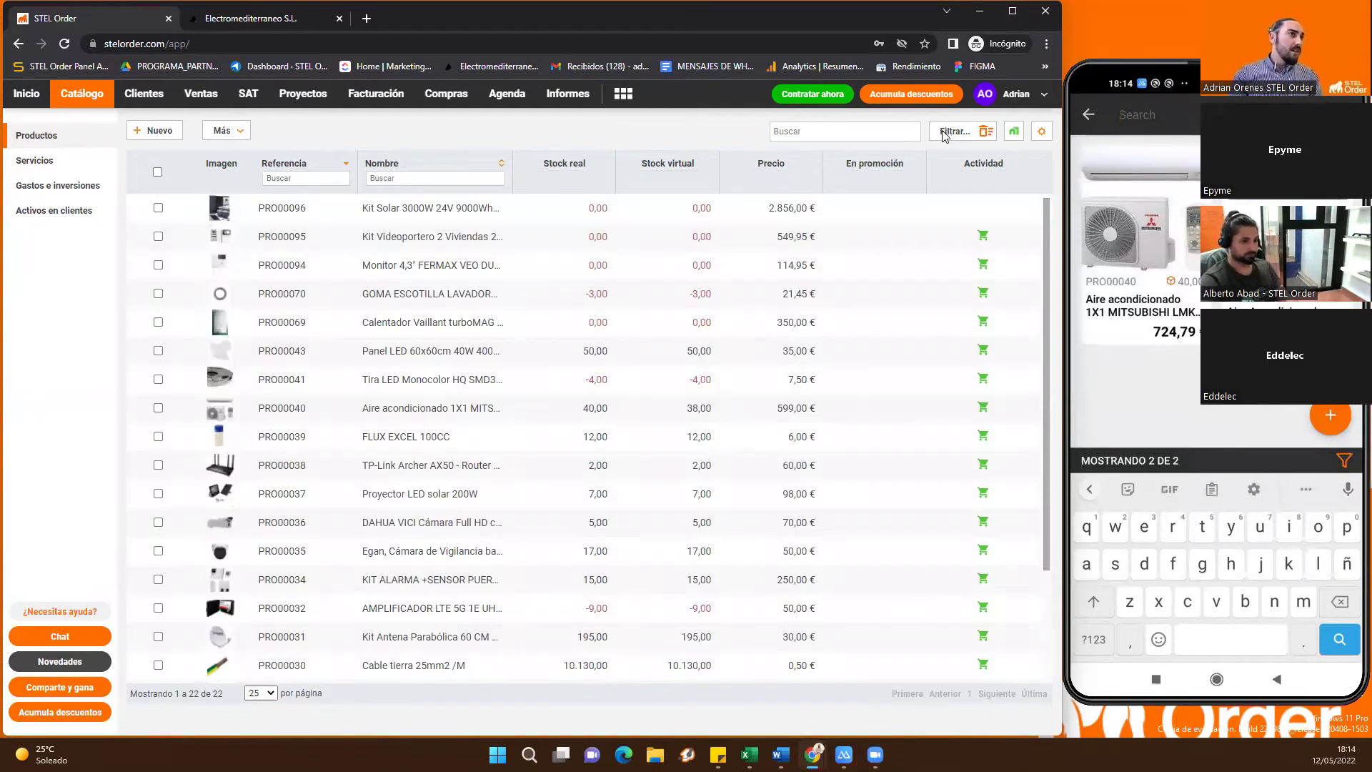
{"action": "left_click", "coordinate": [945, 135]}
{"action": "left_click", "coordinate": [939, 163]}
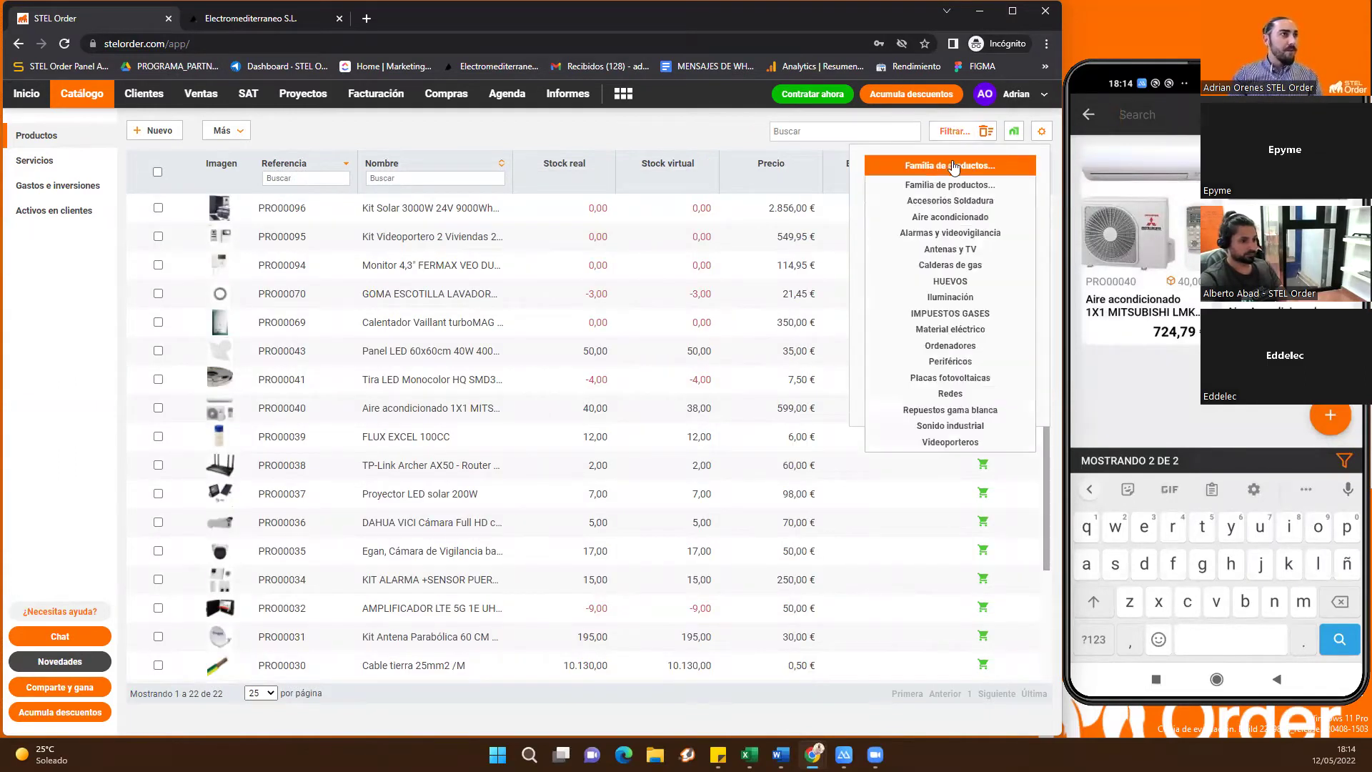
{"action": "left_click", "coordinate": [962, 236]}
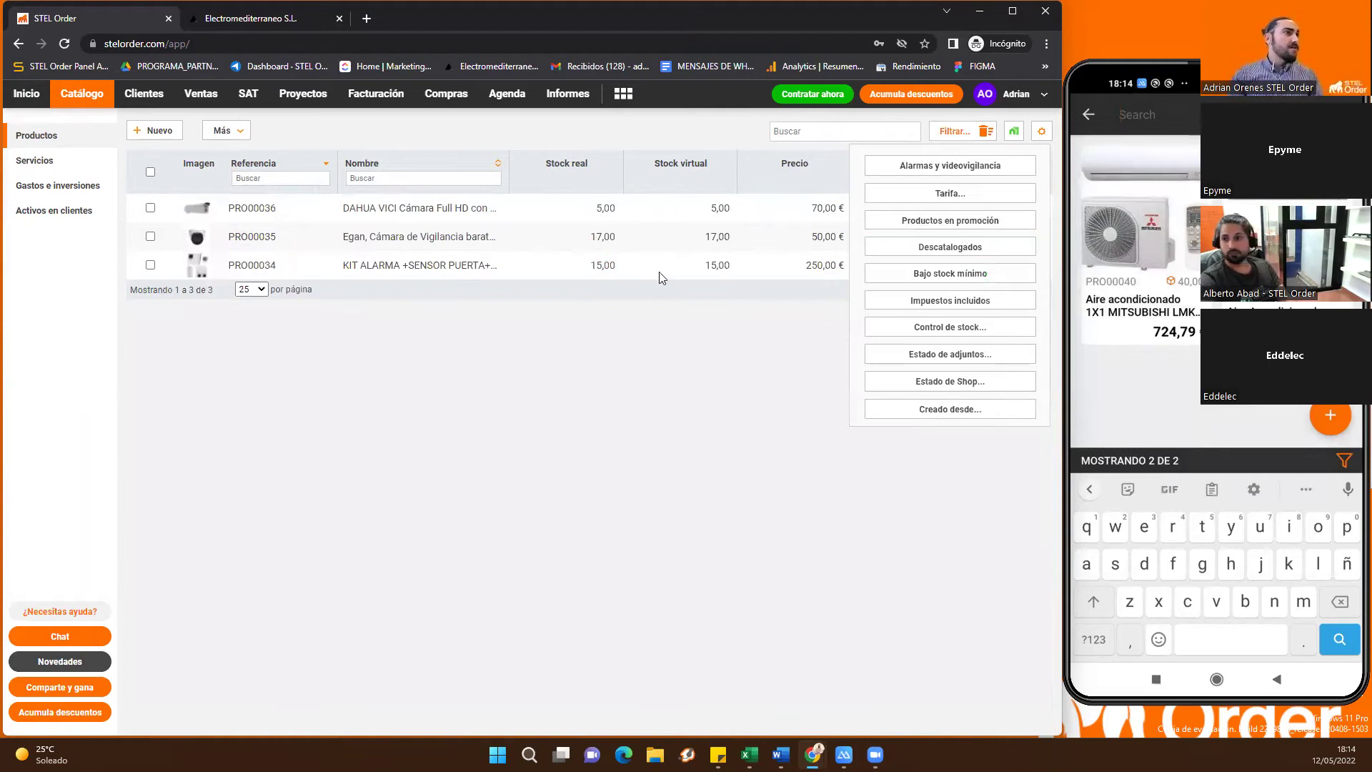
{"action": "left_click", "coordinate": [987, 133]}
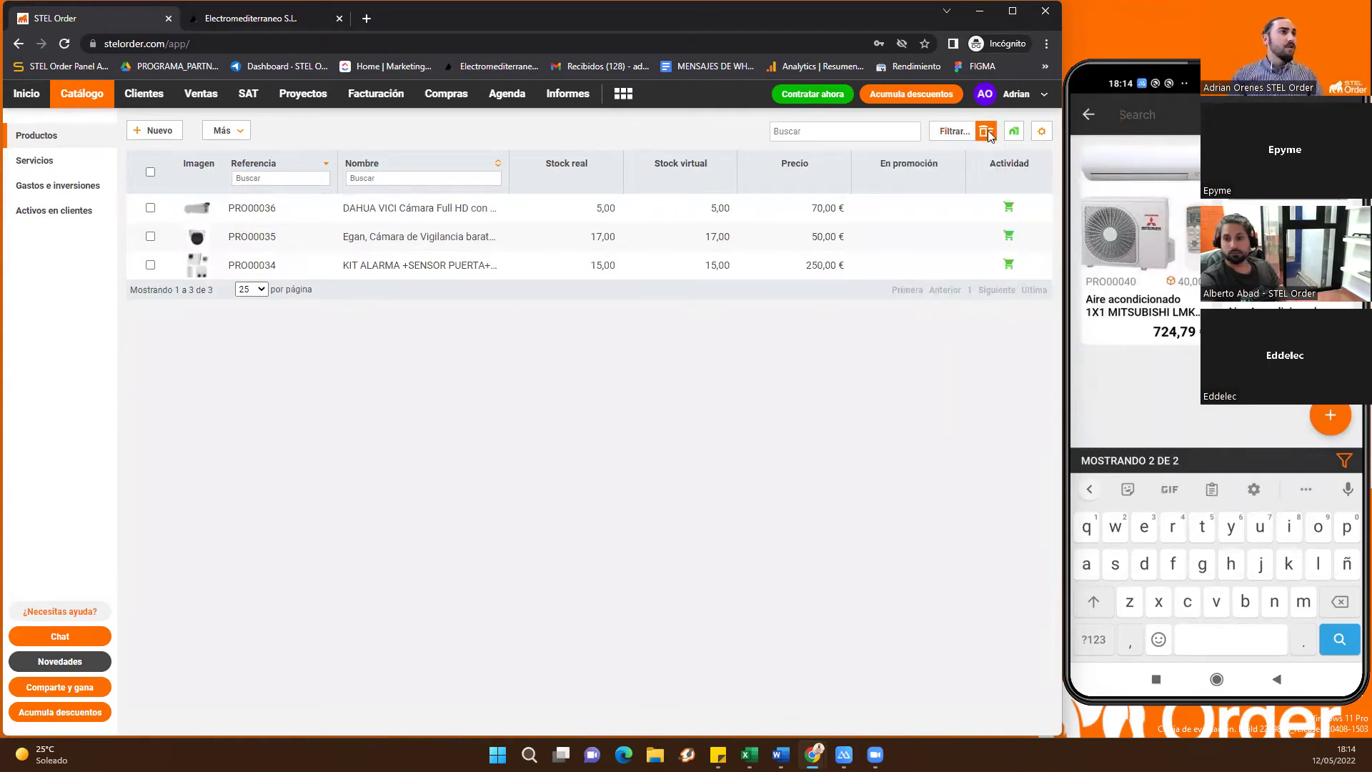
{"action": "left_click", "coordinate": [305, 234]}
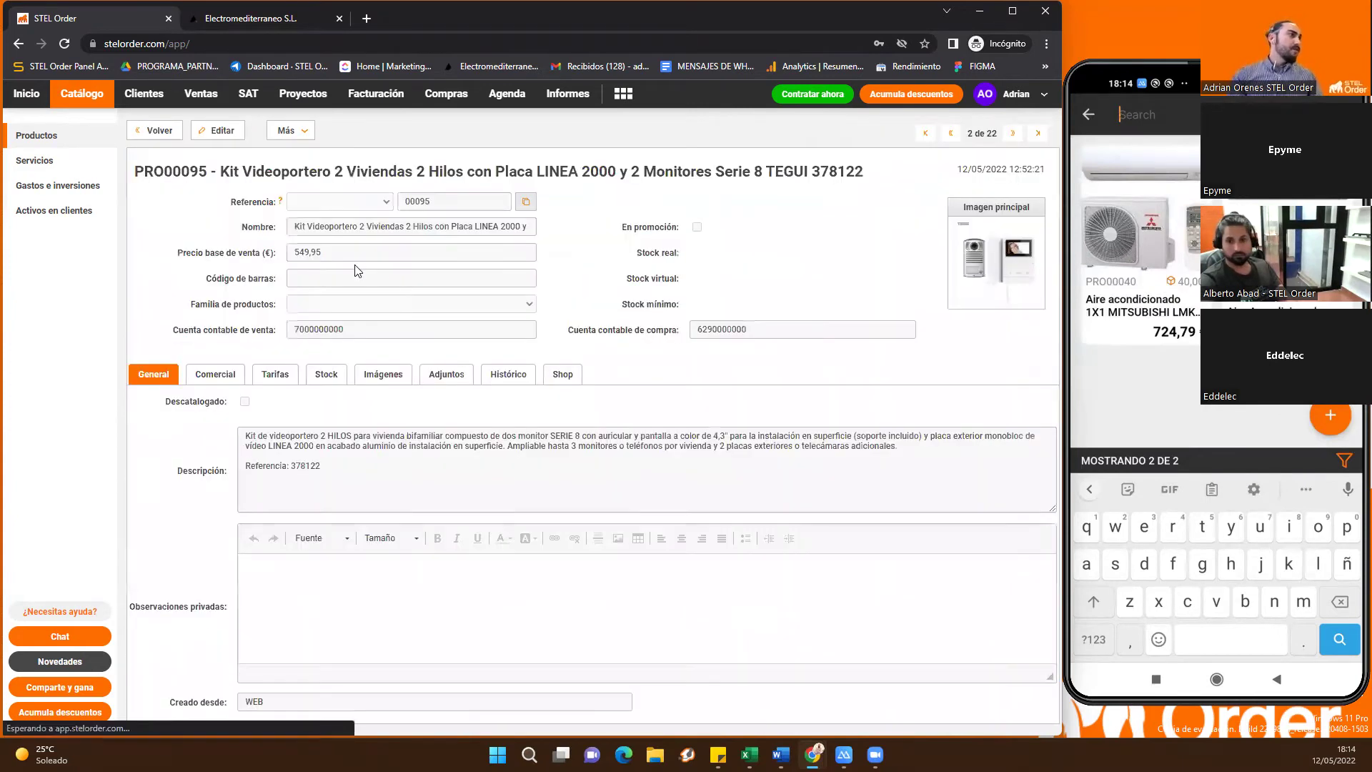
Review PRO00095's Comercial, Tarifas, Stock and Histórico tabs, then return to the product list
{"action": "left_click", "coordinate": [214, 375]}
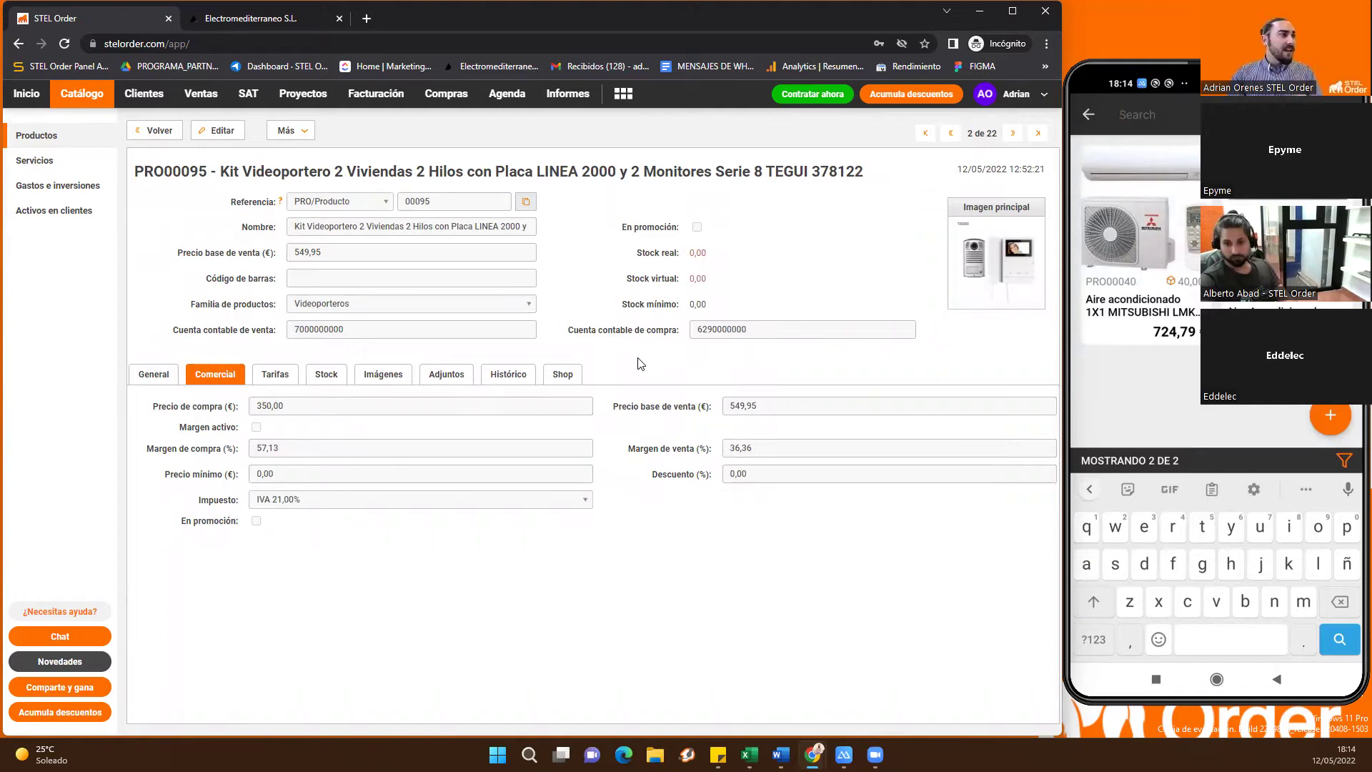
{"action": "left_click", "coordinate": [280, 378]}
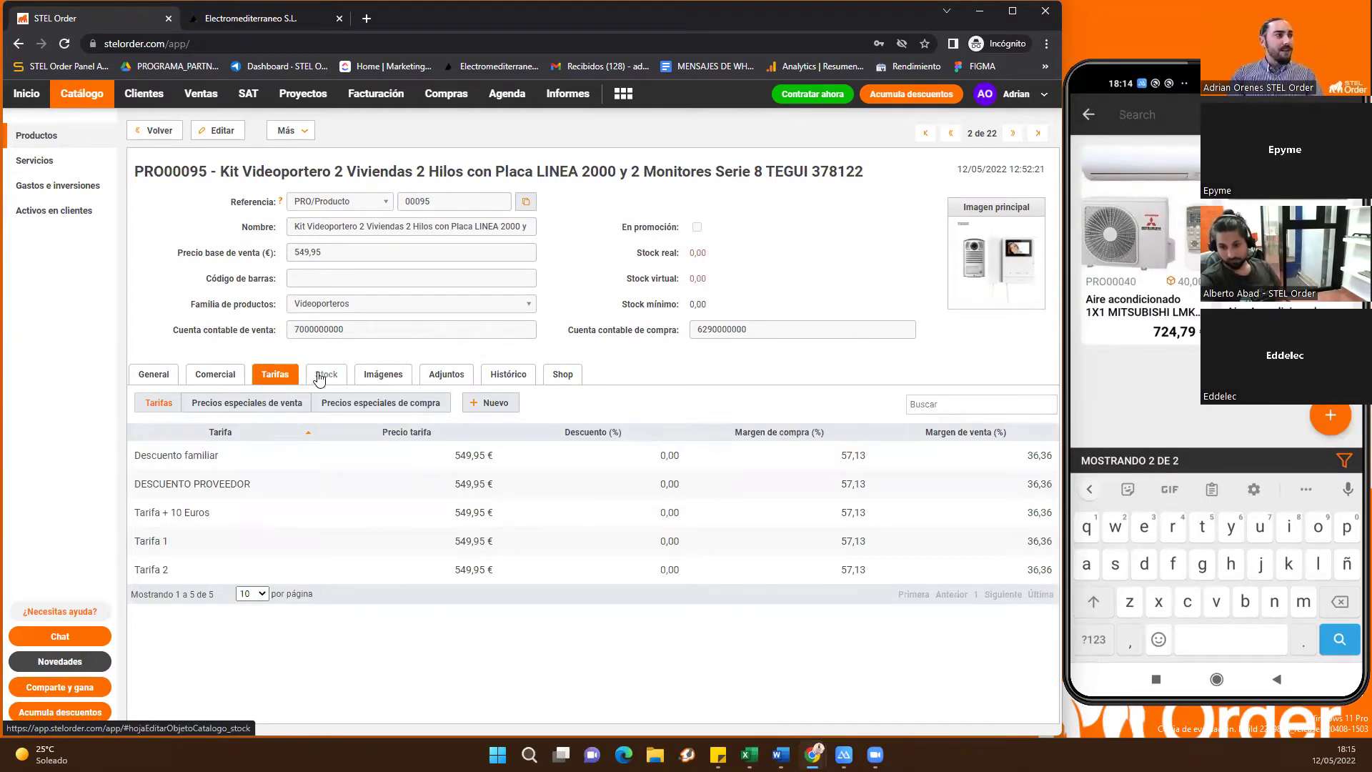
{"action": "left_click", "coordinate": [328, 376]}
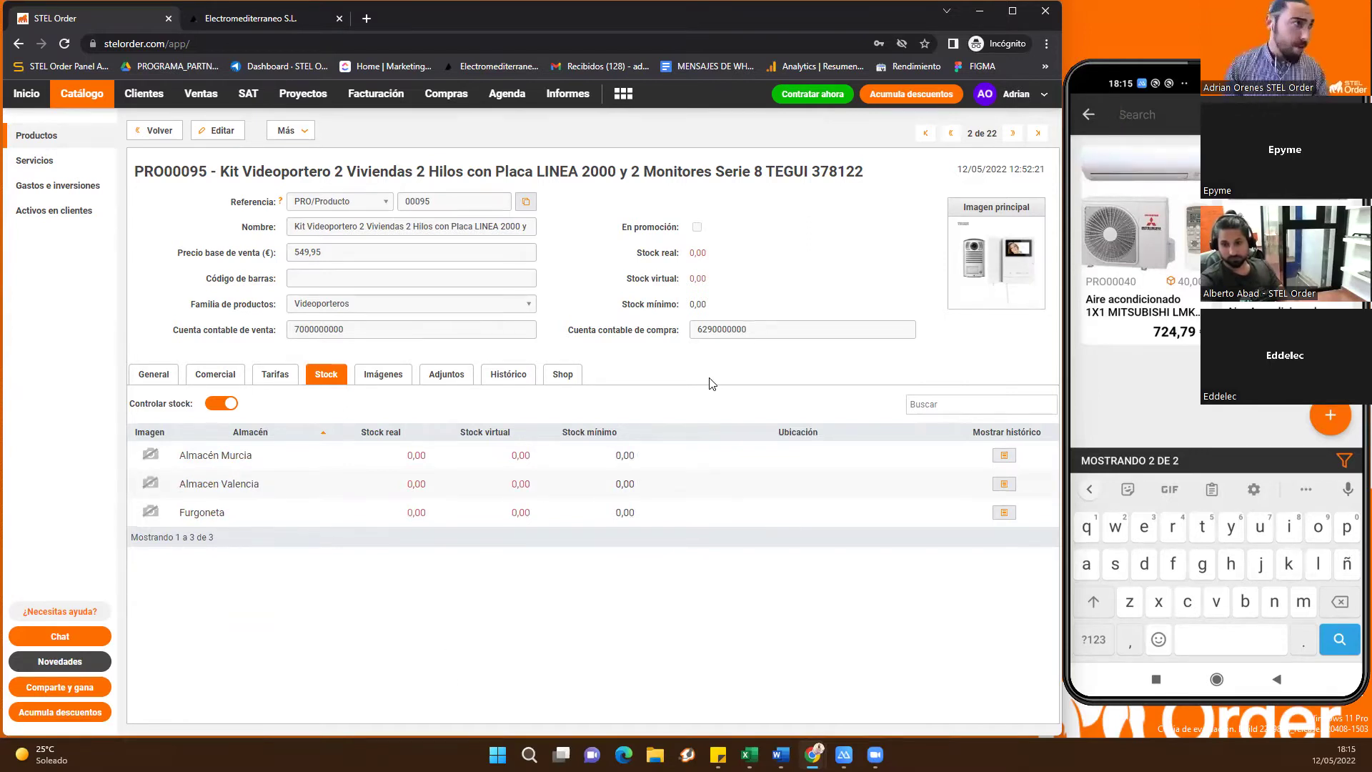
{"action": "left_click", "coordinate": [501, 379]}
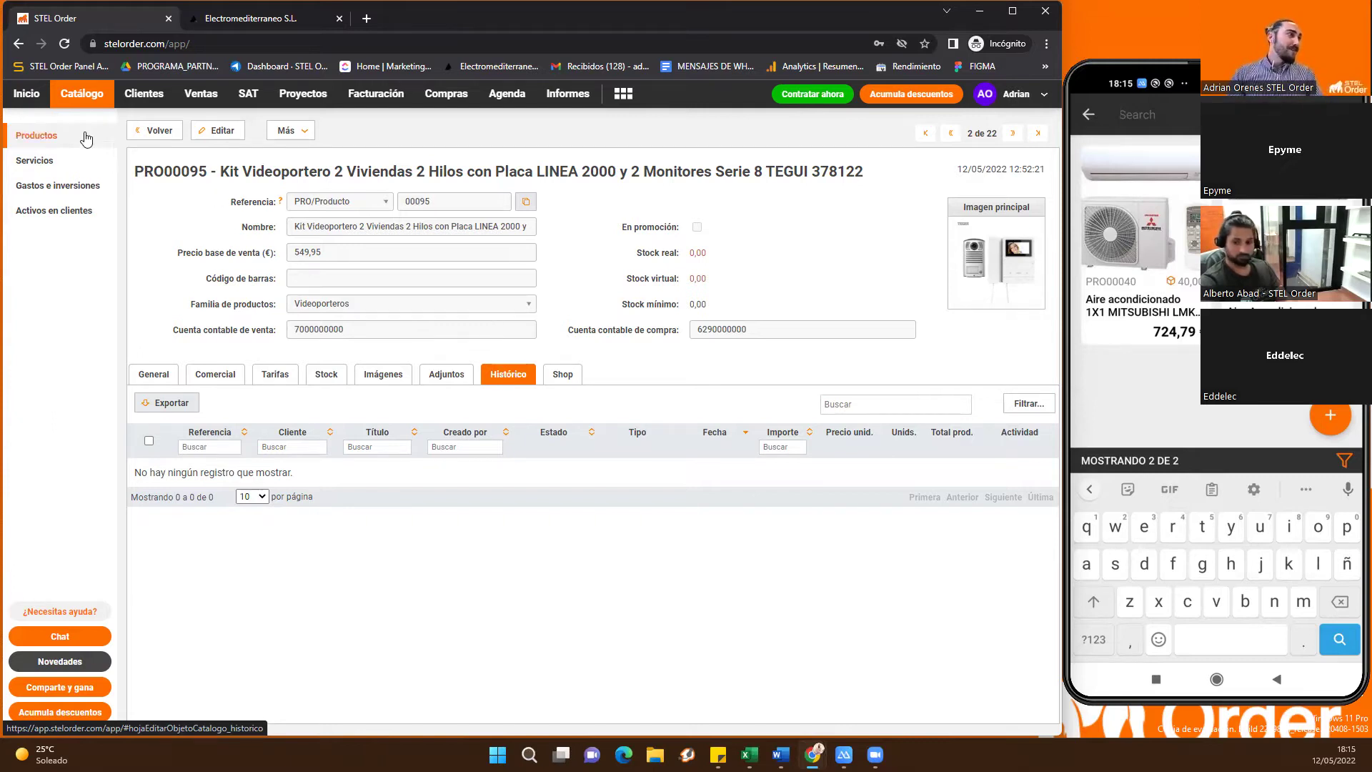
{"action": "left_click", "coordinate": [87, 138]}
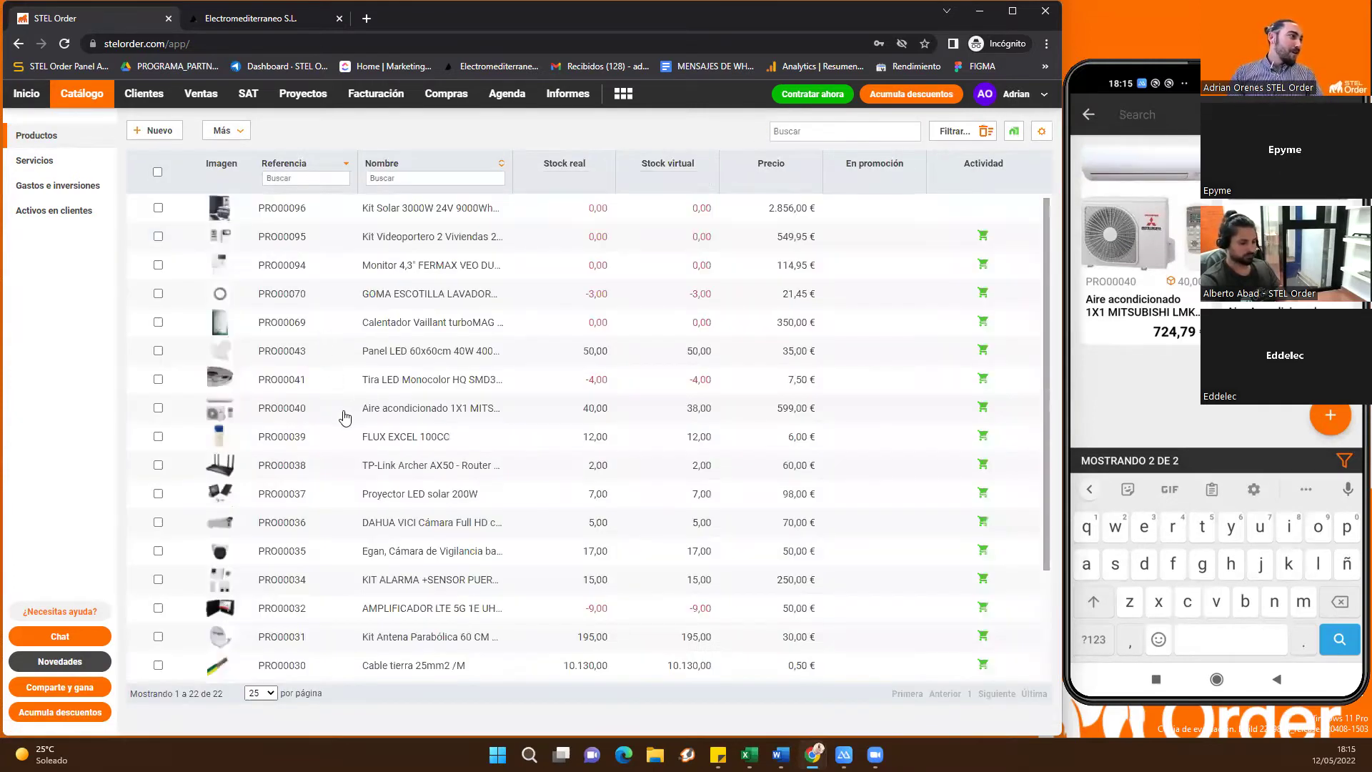
{"action": "left_click", "coordinate": [411, 408]}
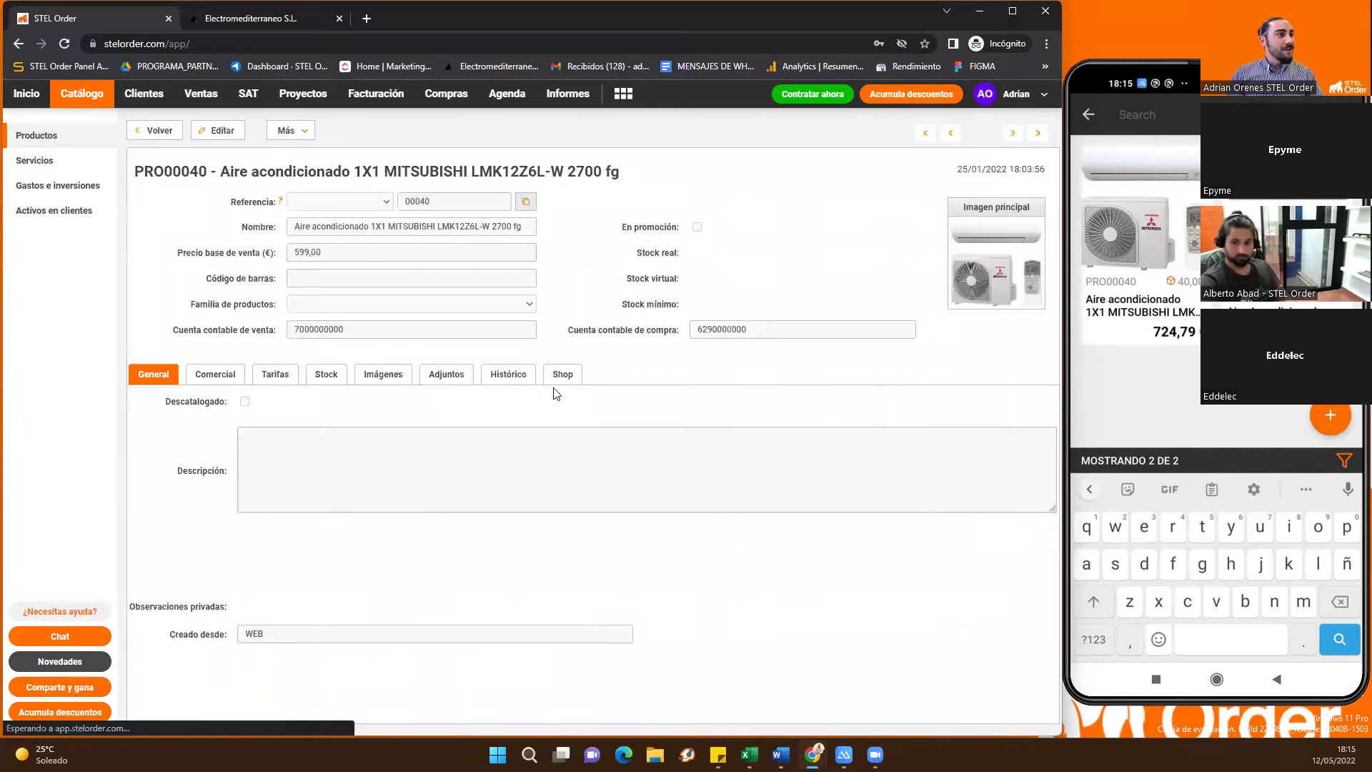
{"action": "left_click", "coordinate": [509, 376]}
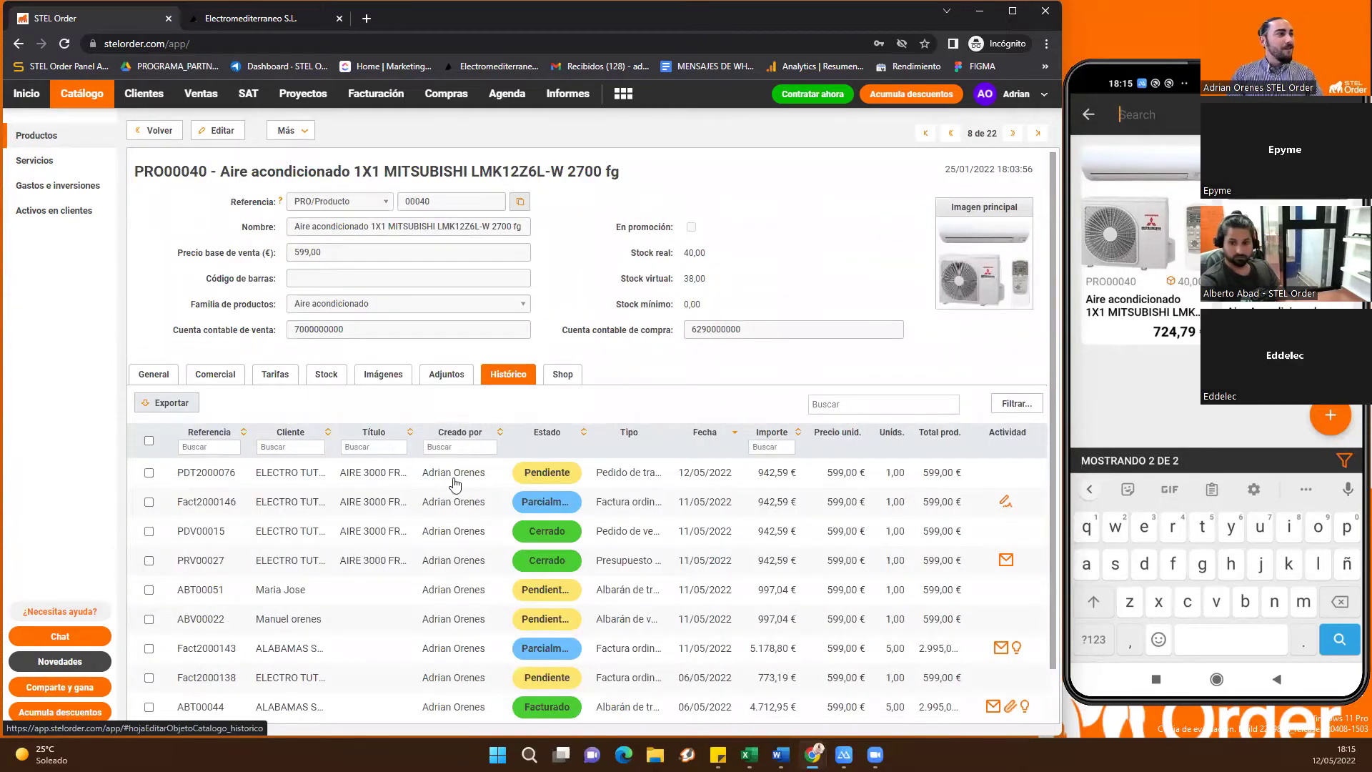
{"action": "scroll", "coordinate": [465, 518], "scroll_direction": "down", "scroll_amount": 1}
{"action": "scroll", "coordinate": [476, 557], "scroll_direction": "up", "scroll_amount": 1}
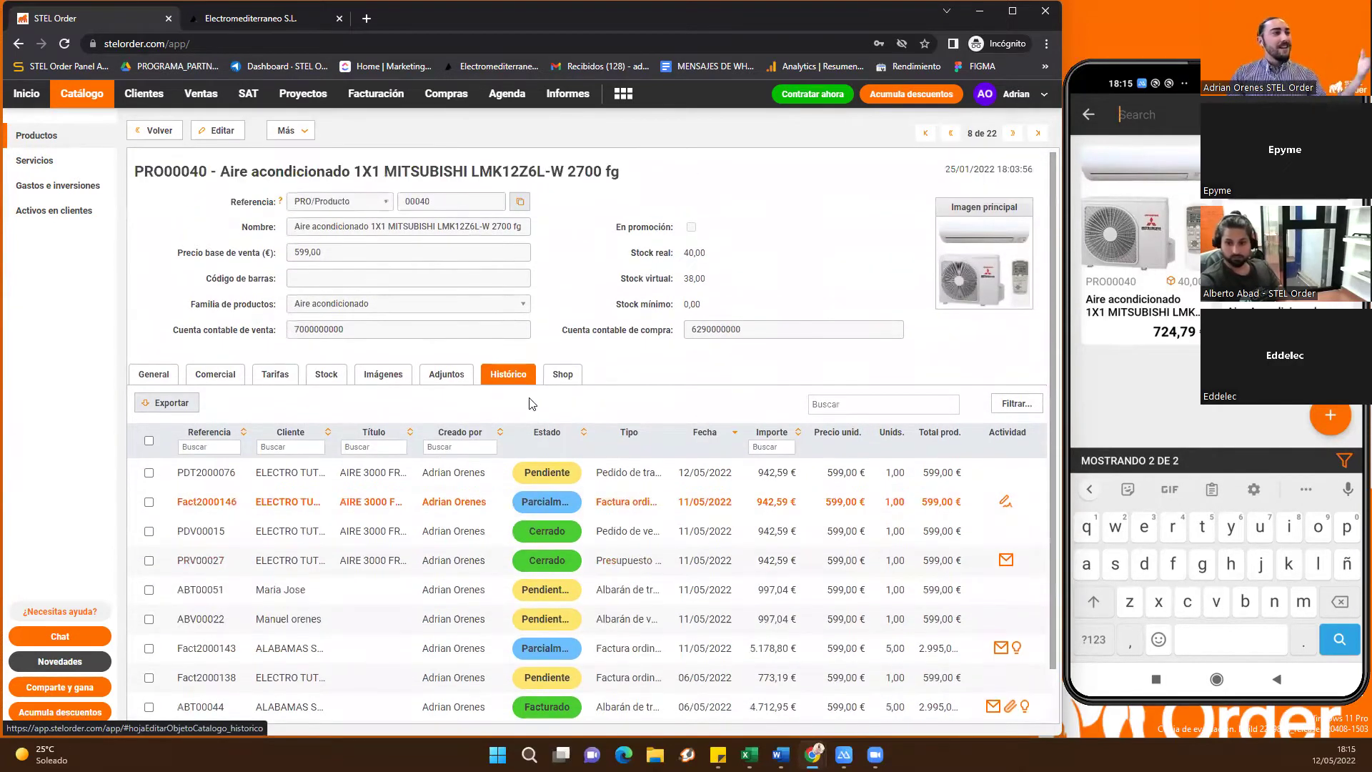
{"action": "left_click", "coordinate": [50, 136]}
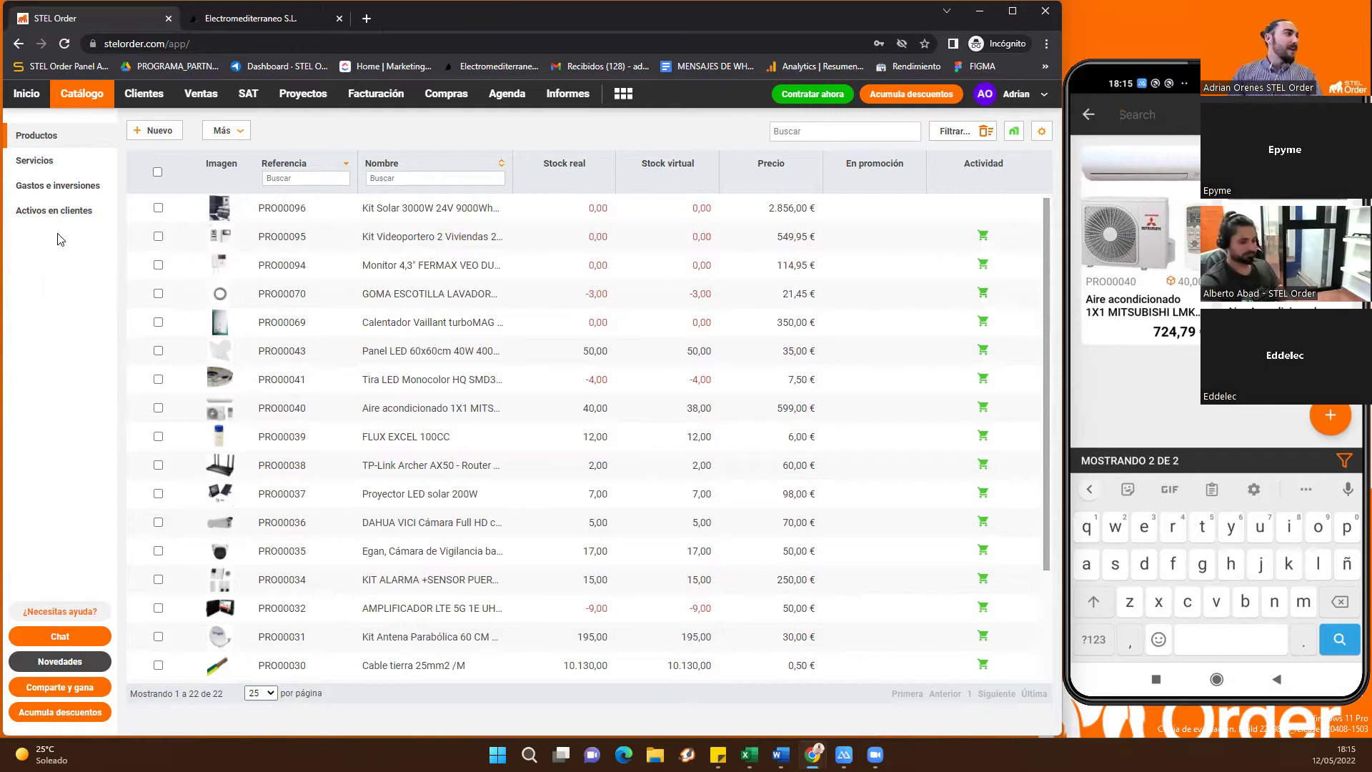
Open asset ACT00029 from Activos en clientes, check its empty Relacionados tab, then list Servicios
{"action": "left_click", "coordinate": [64, 212]}
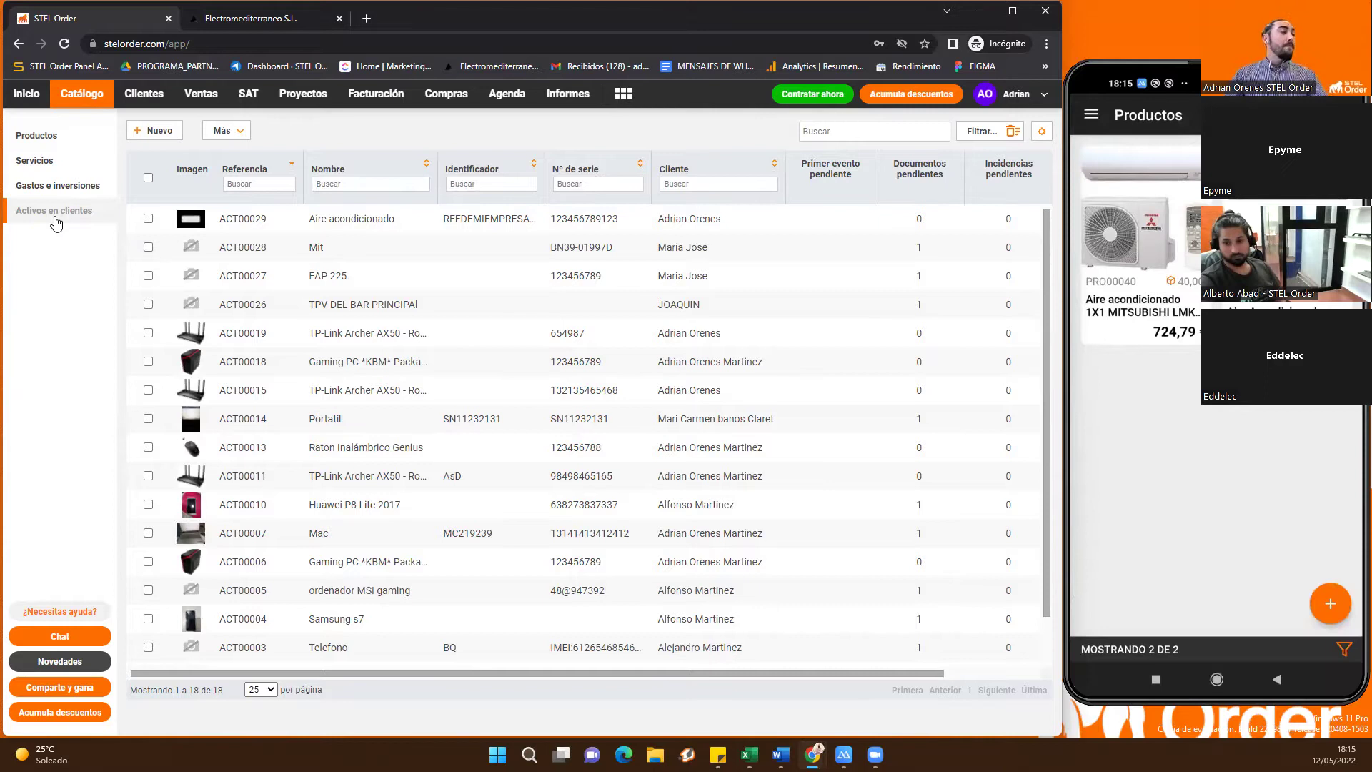
{"action": "left_click", "coordinate": [303, 217]}
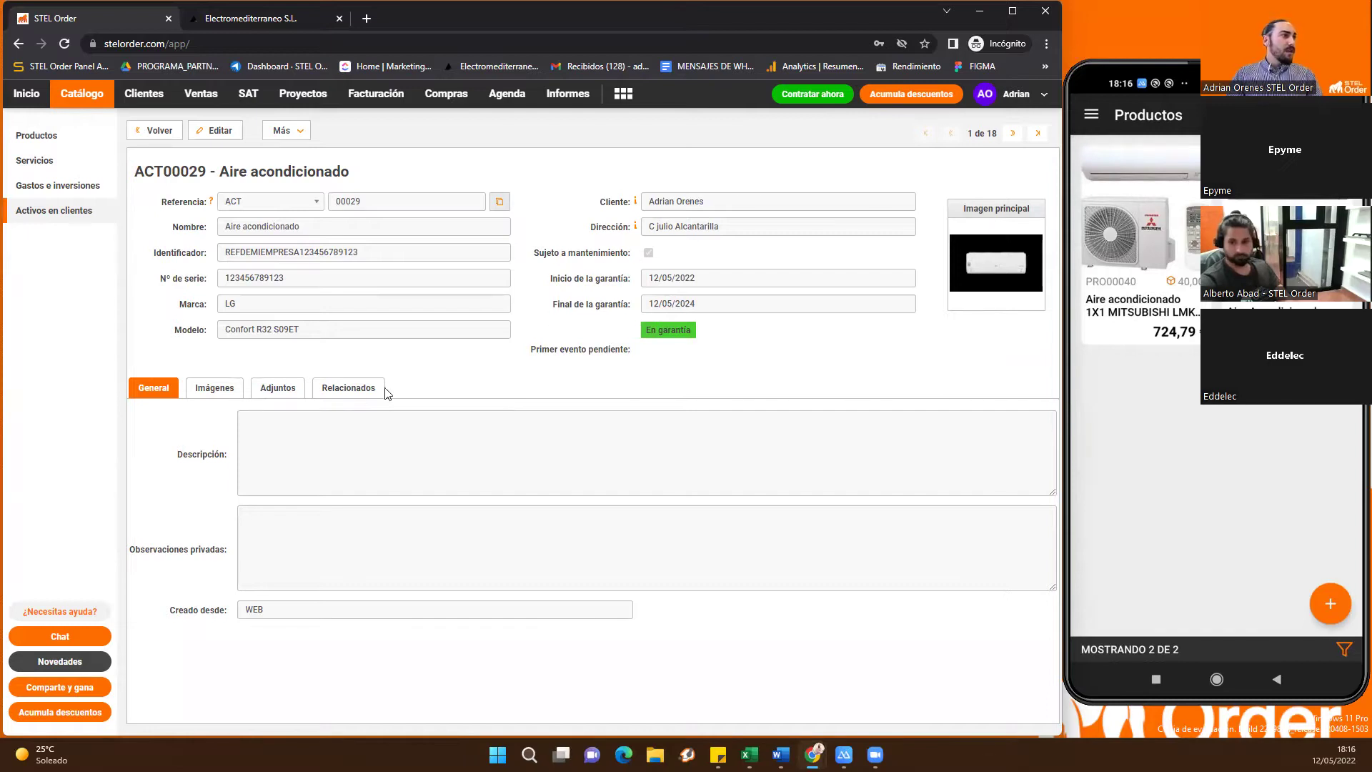
{"action": "left_click", "coordinate": [352, 387]}
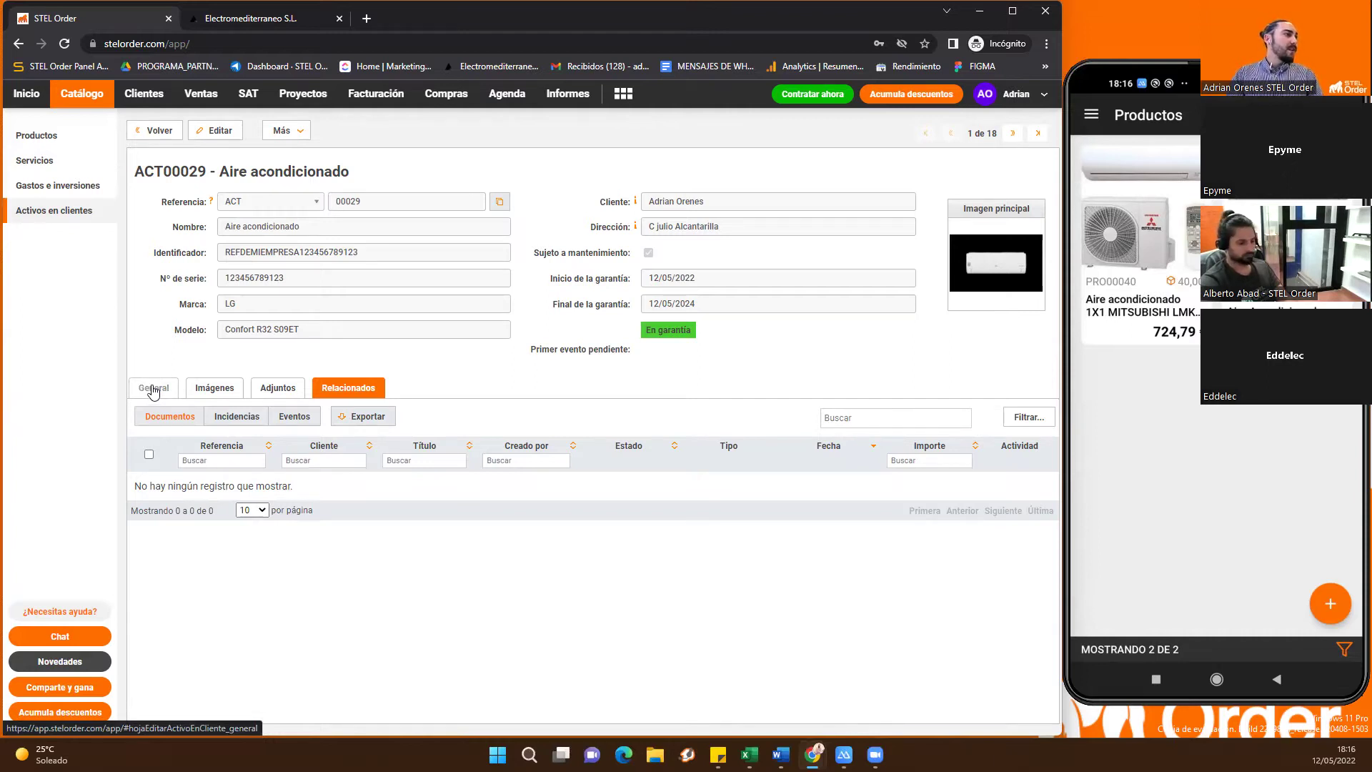
{"action": "left_click", "coordinate": [156, 390]}
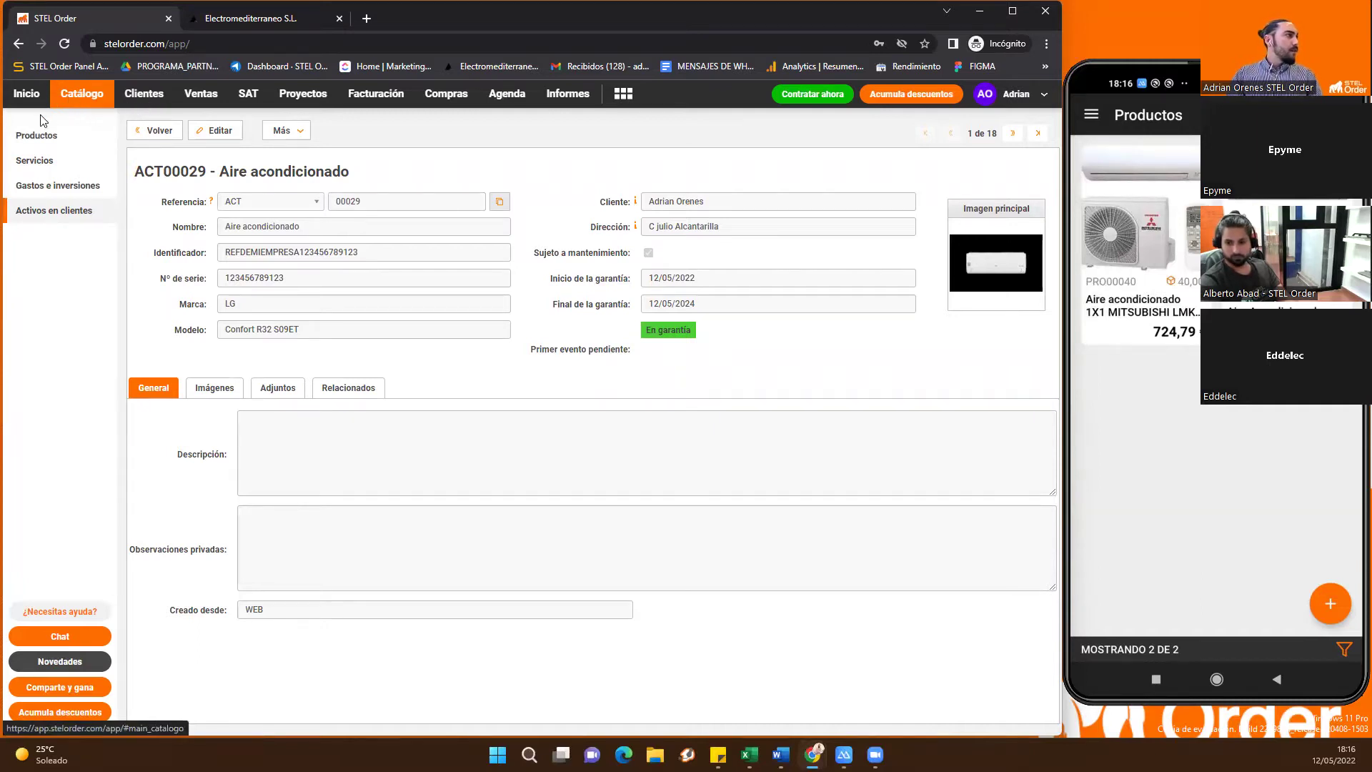
{"action": "left_click", "coordinate": [65, 160]}
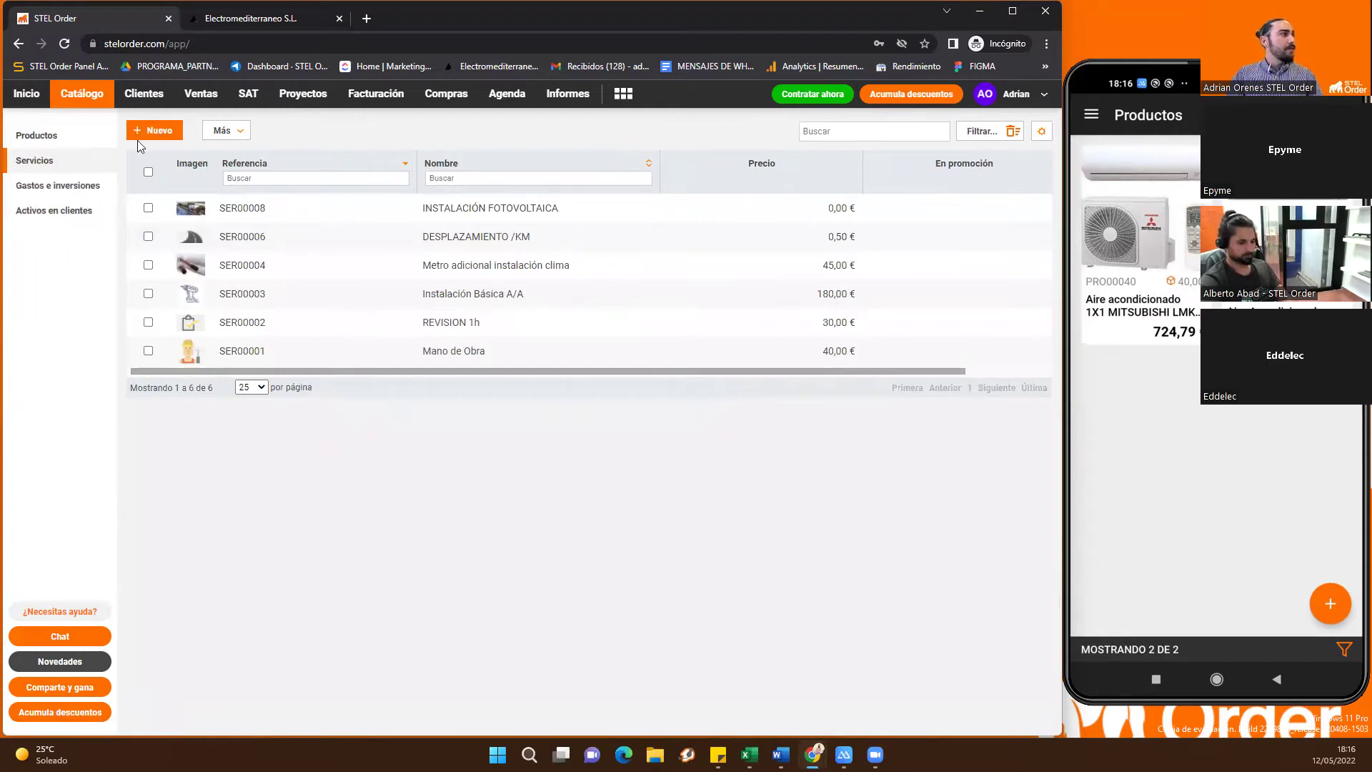
Filter the Clientes list by the client's legal name and open the matching client record
{"action": "left_click", "coordinate": [143, 93]}
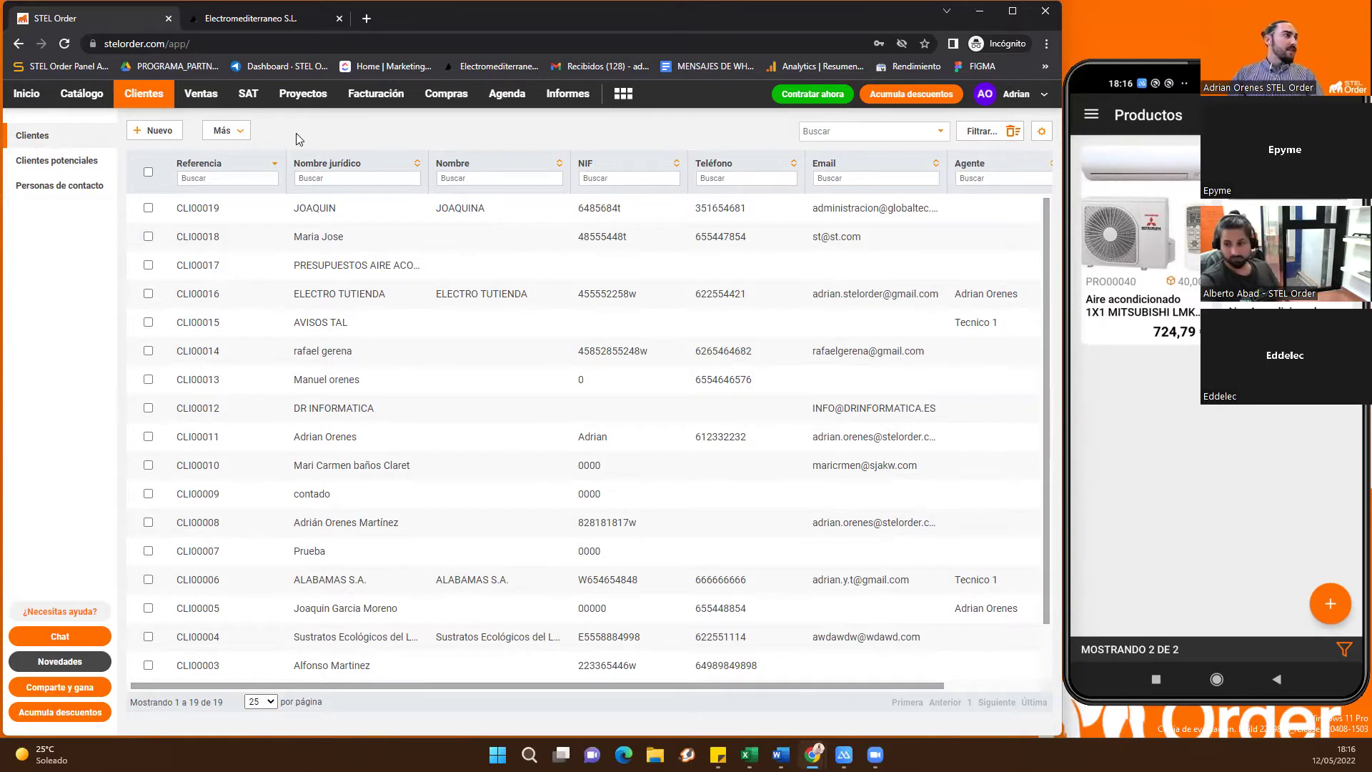
{"action": "left_click", "coordinate": [312, 175]}
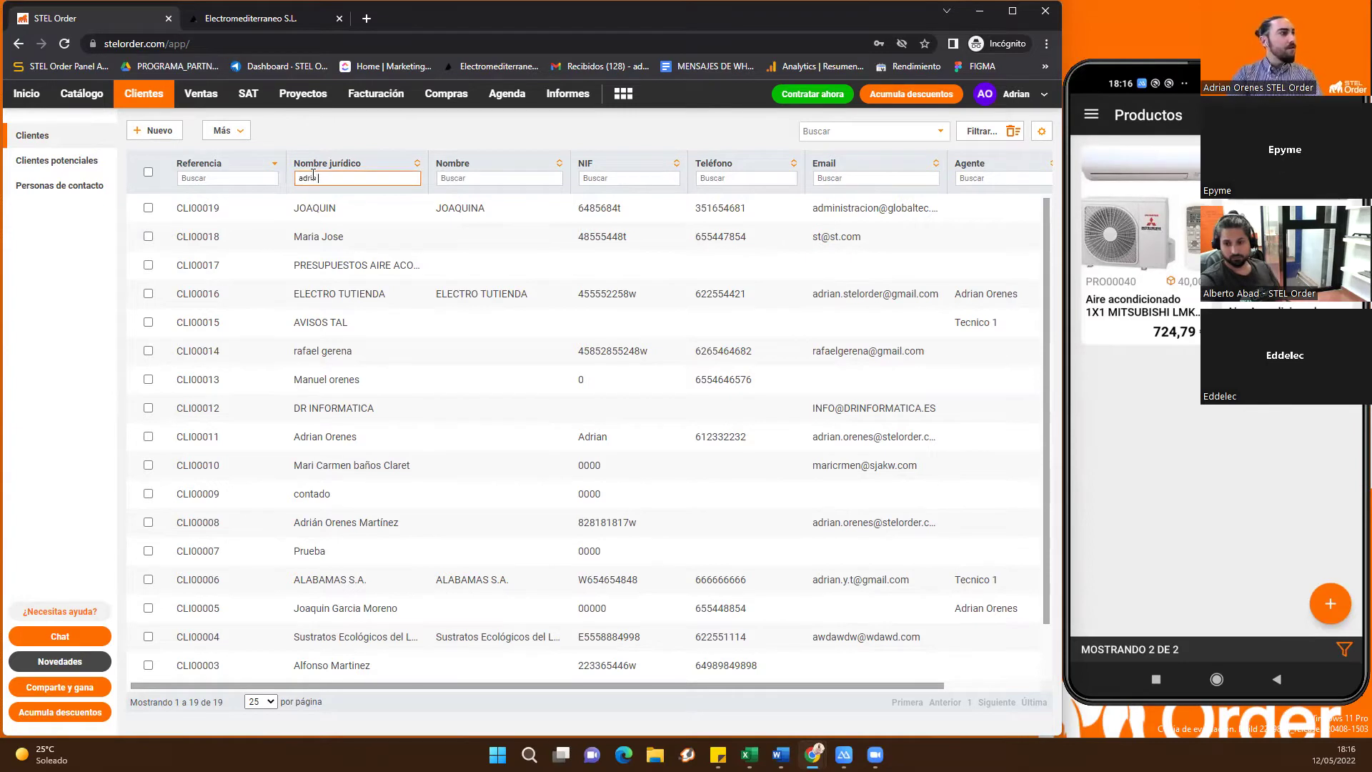
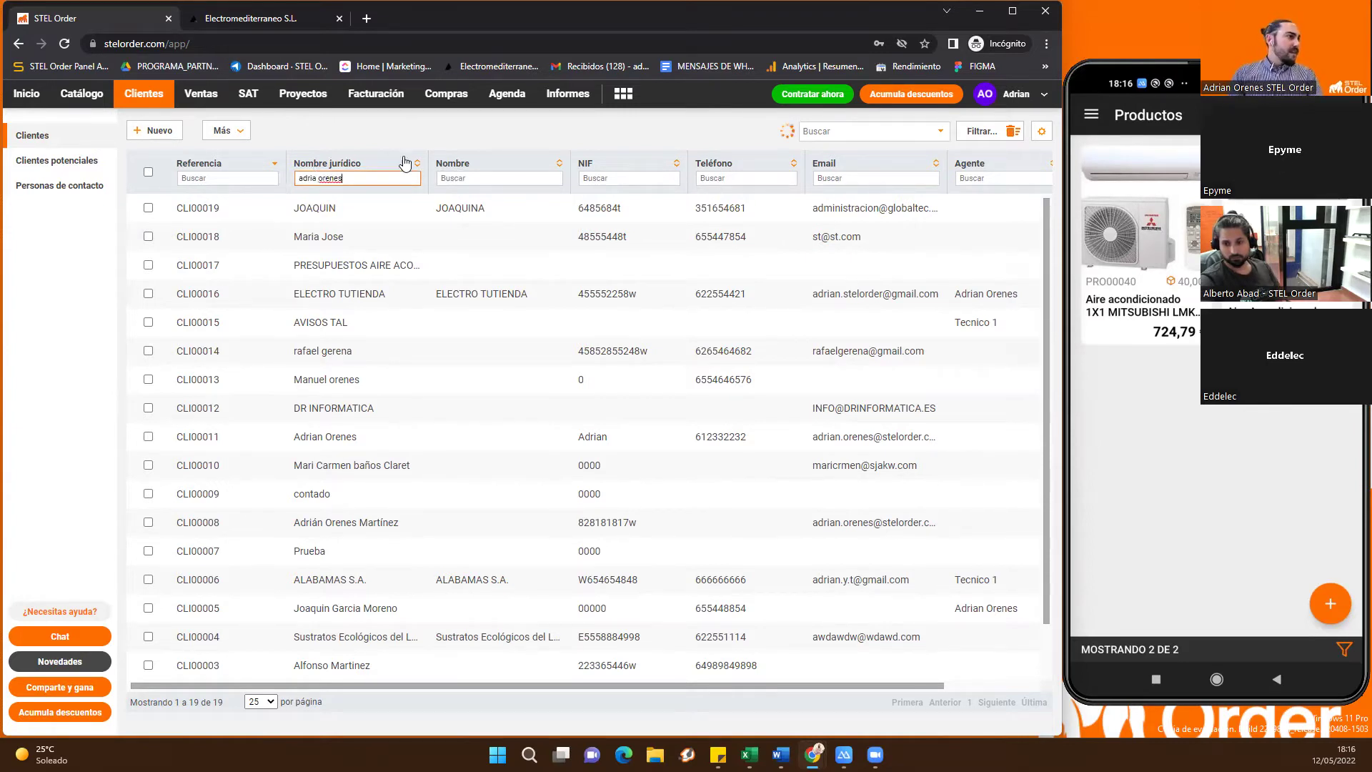
{"action": "key", "text": "Return"}
{"action": "left_click", "coordinate": [341, 213]}
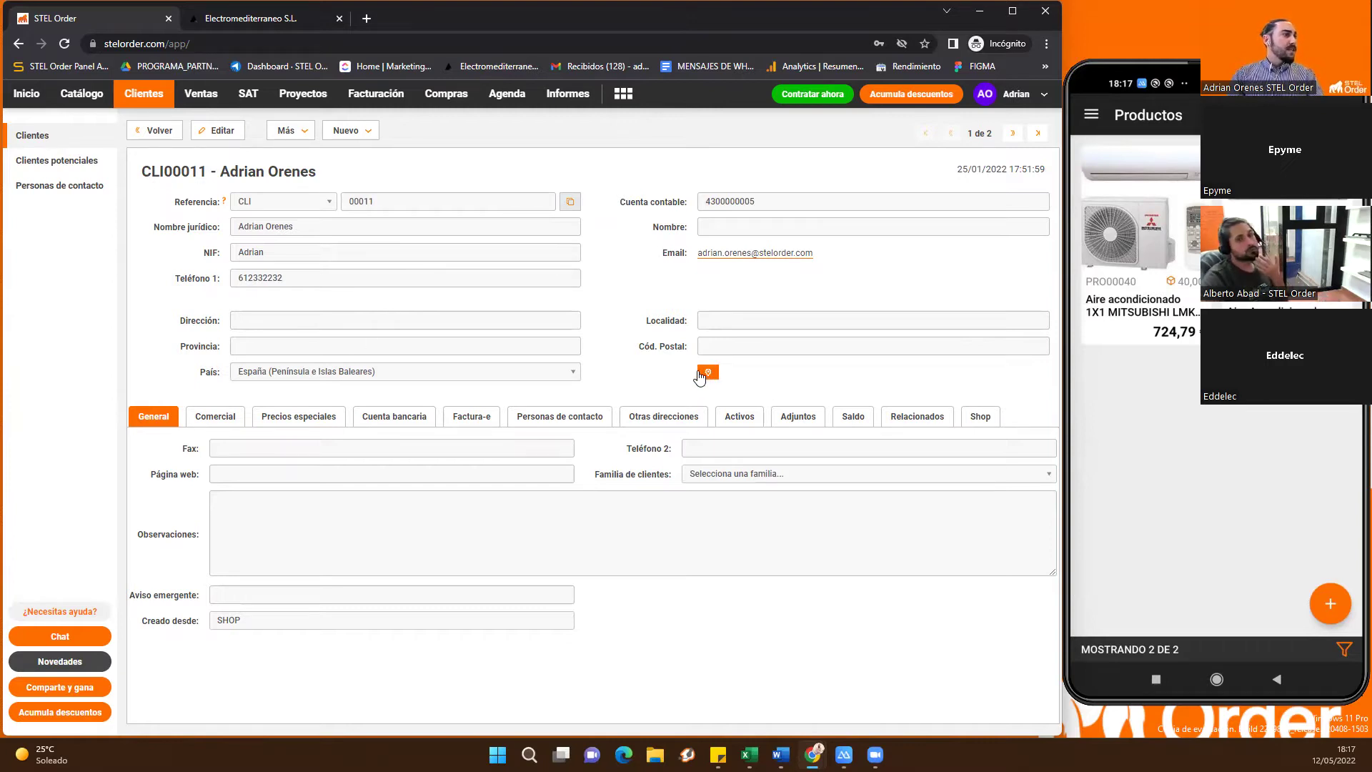
Show the client's Comercial terms: Efectivo payment, Precio base de venta tariff, EUR currency
{"action": "left_click", "coordinate": [232, 418]}
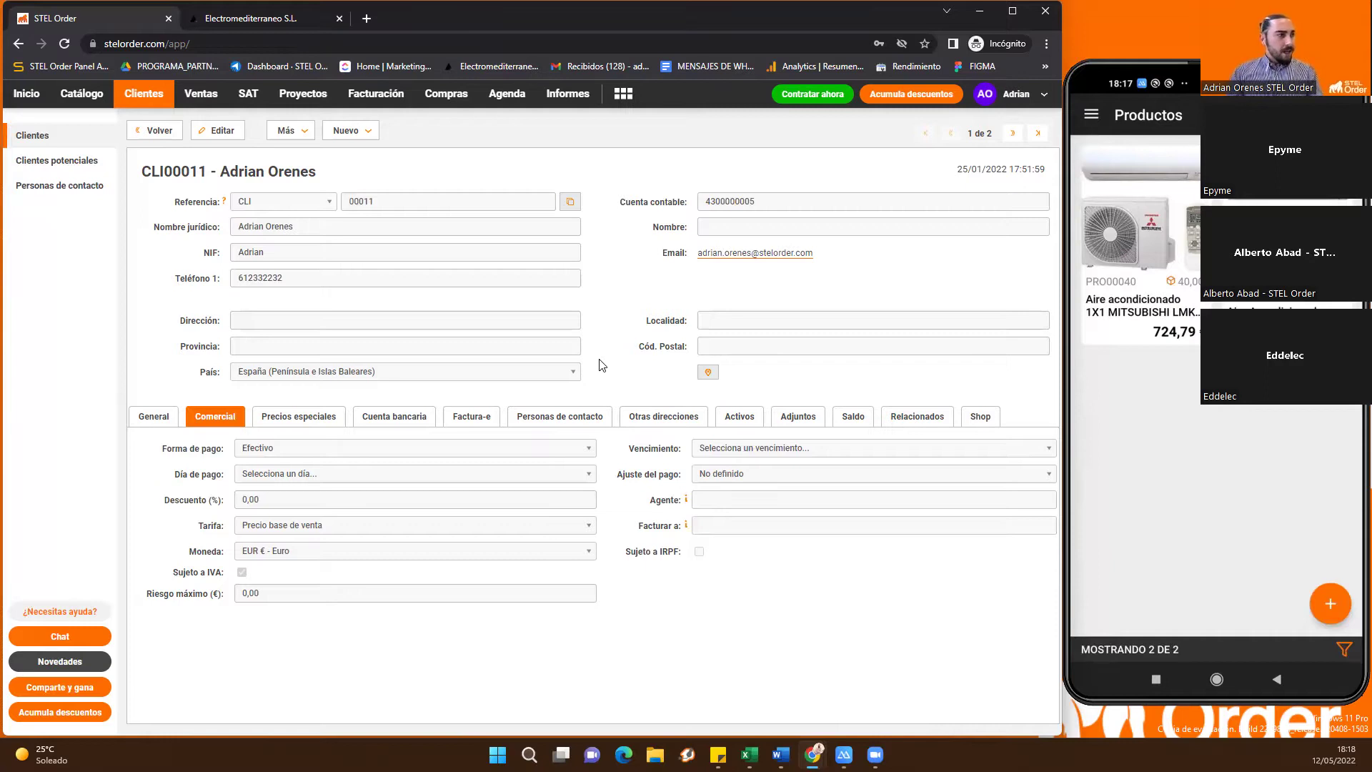
Browse the client's Precios especiales, Cuenta bancaria, Factura-e, contacts, addresses, Activos and Adjuntos tabs
{"action": "left_click", "coordinate": [299, 421]}
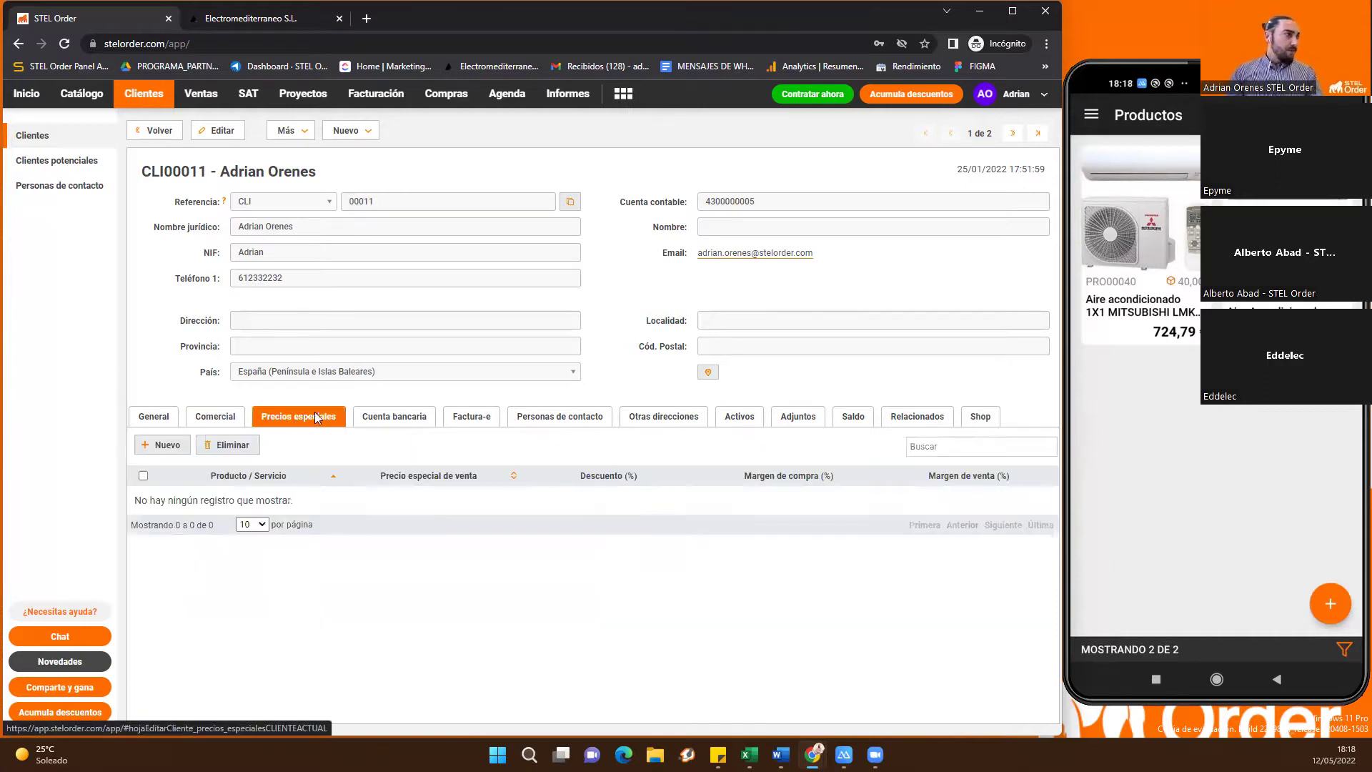
{"action": "left_click", "coordinate": [395, 425]}
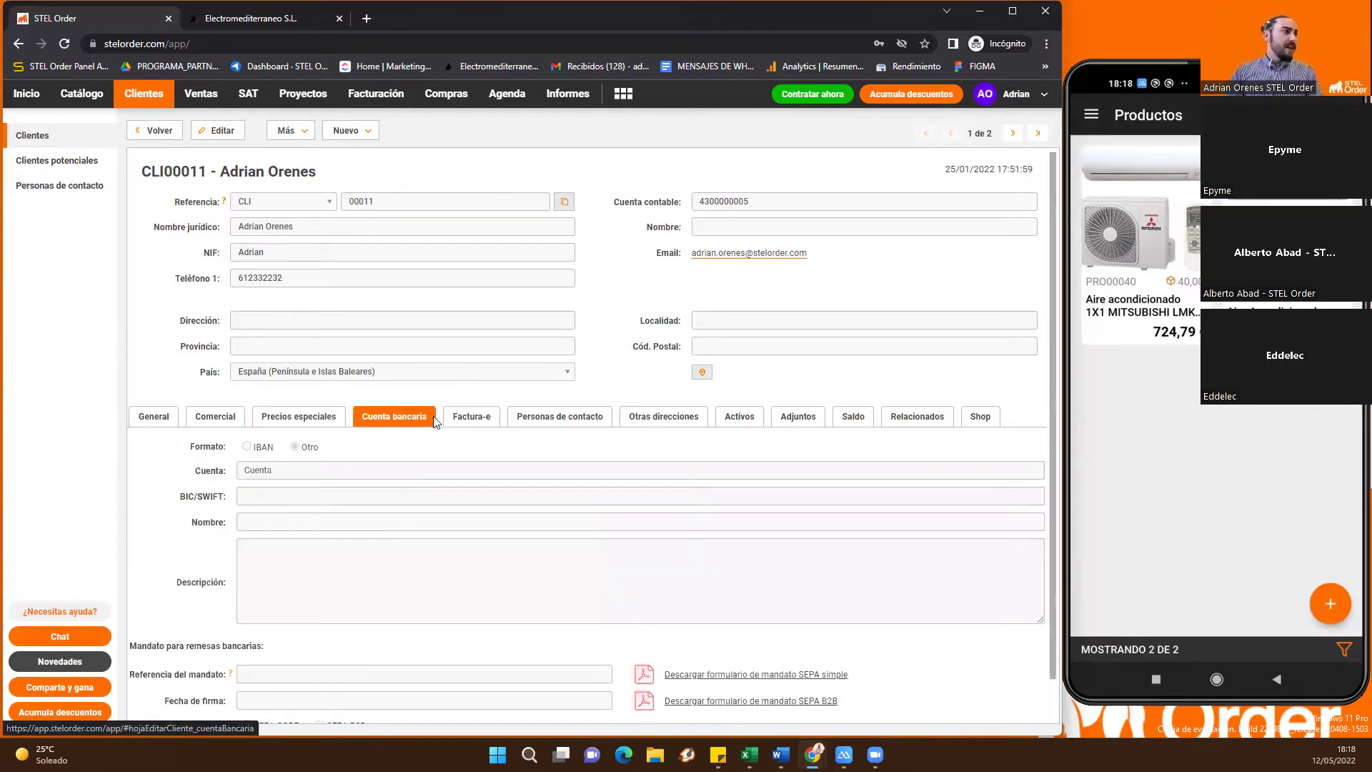
{"action": "left_click", "coordinate": [479, 422]}
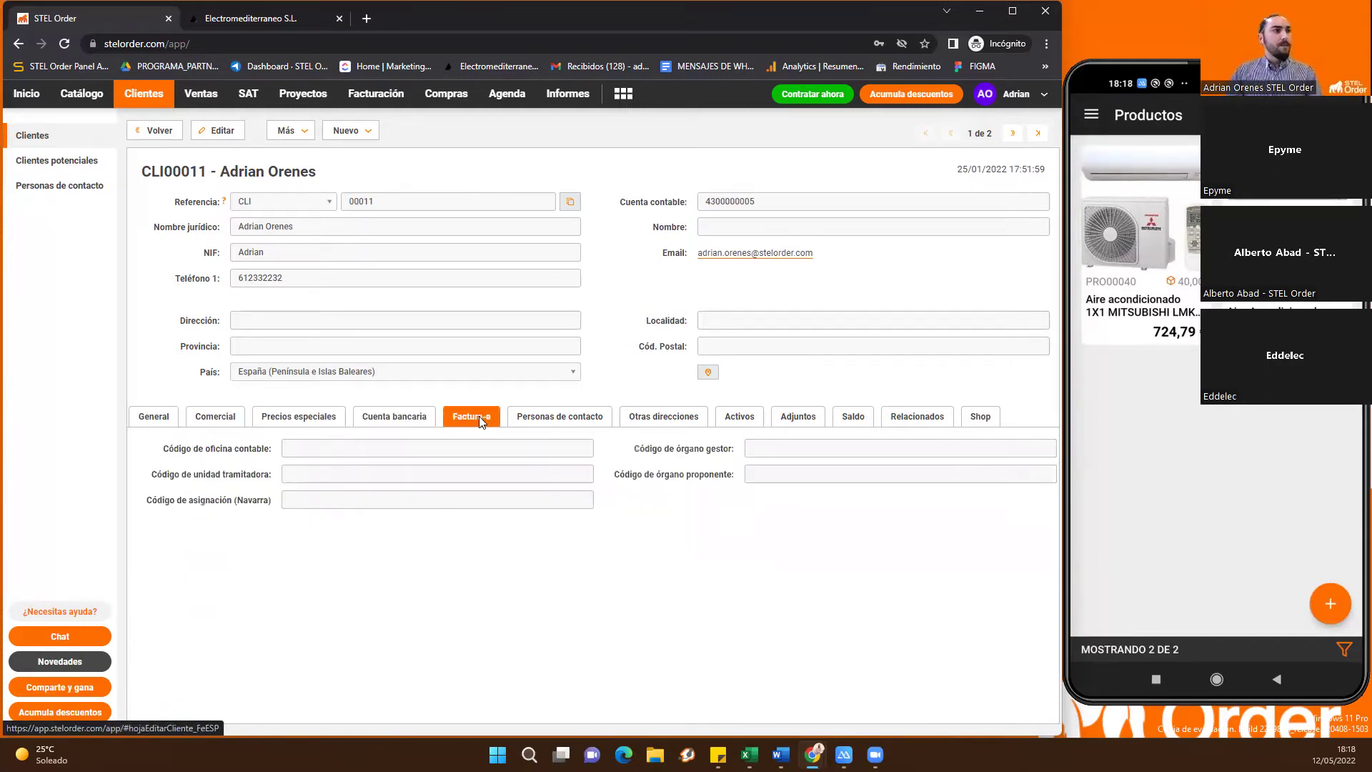
{"action": "left_click", "coordinate": [581, 421]}
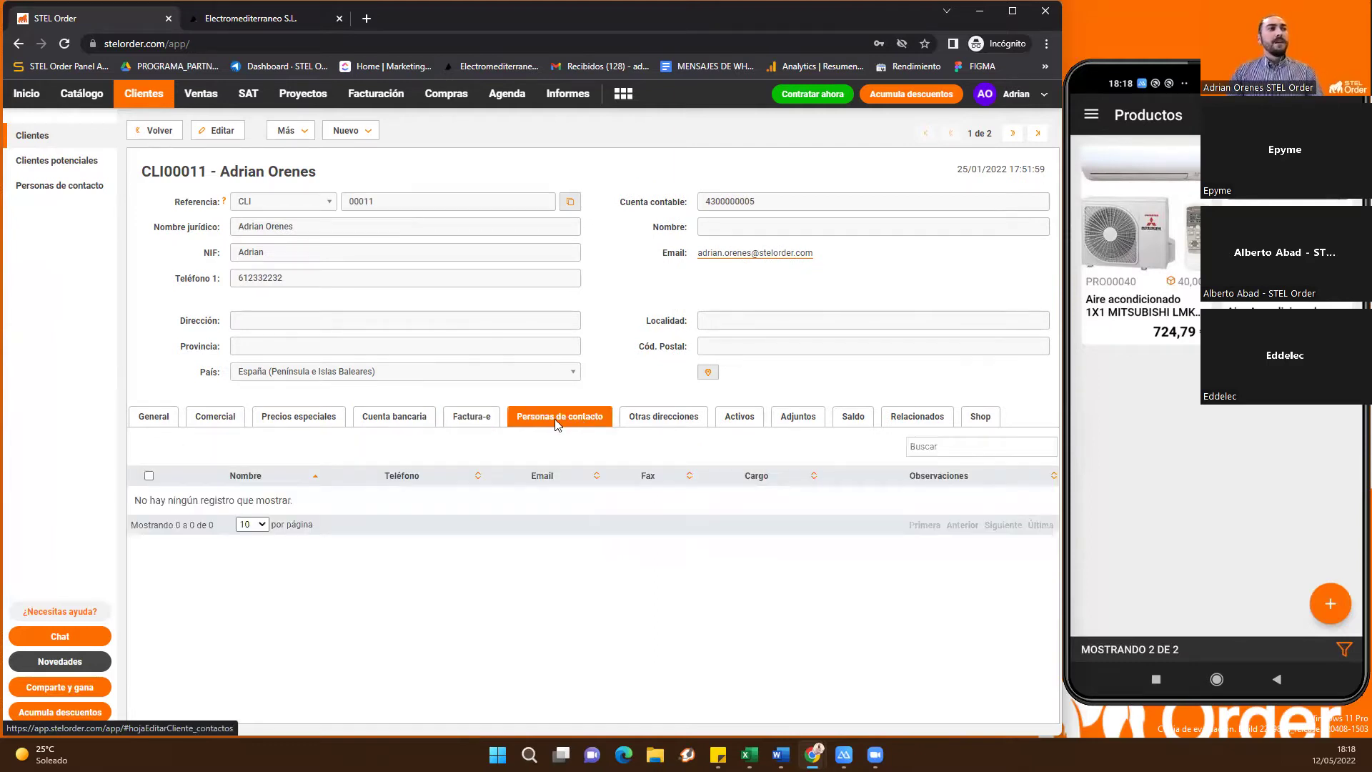
{"action": "left_click", "coordinate": [643, 417]}
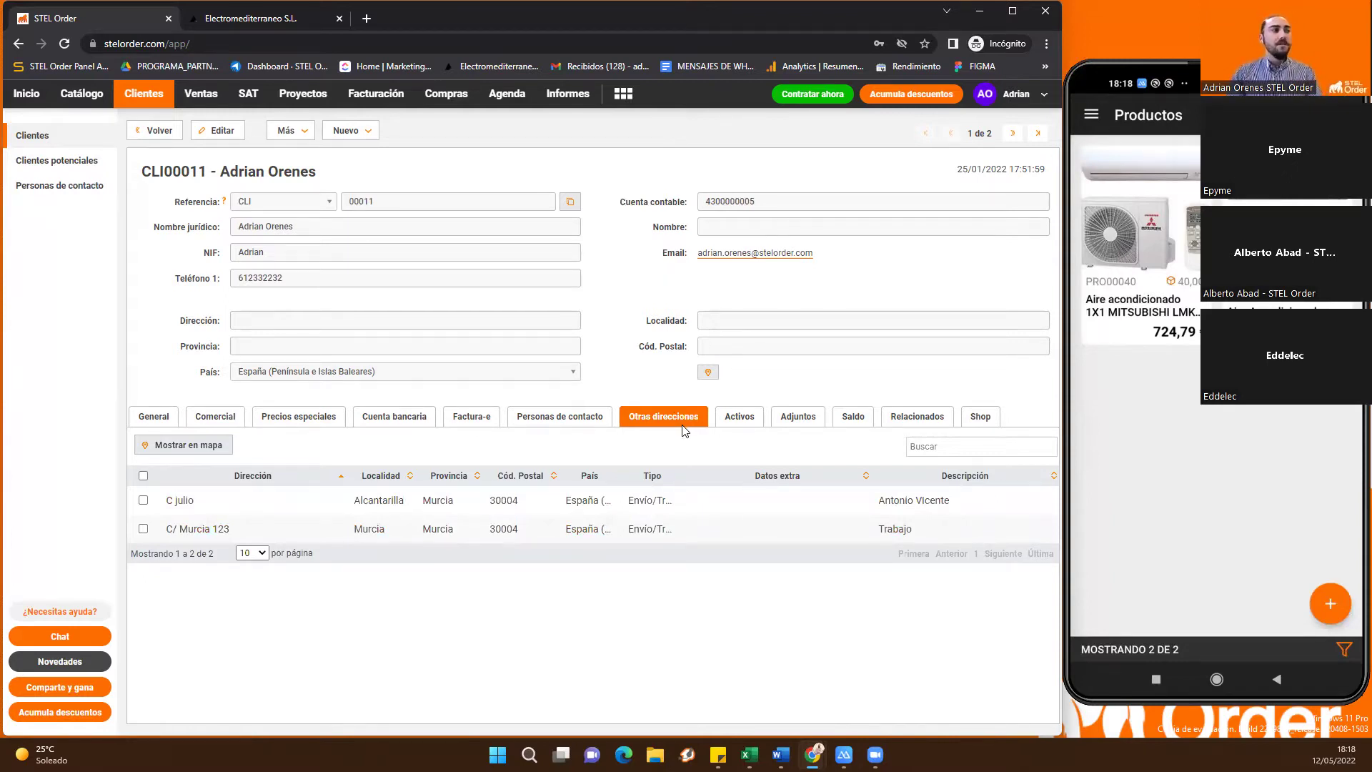
{"action": "left_click", "coordinate": [740, 414]}
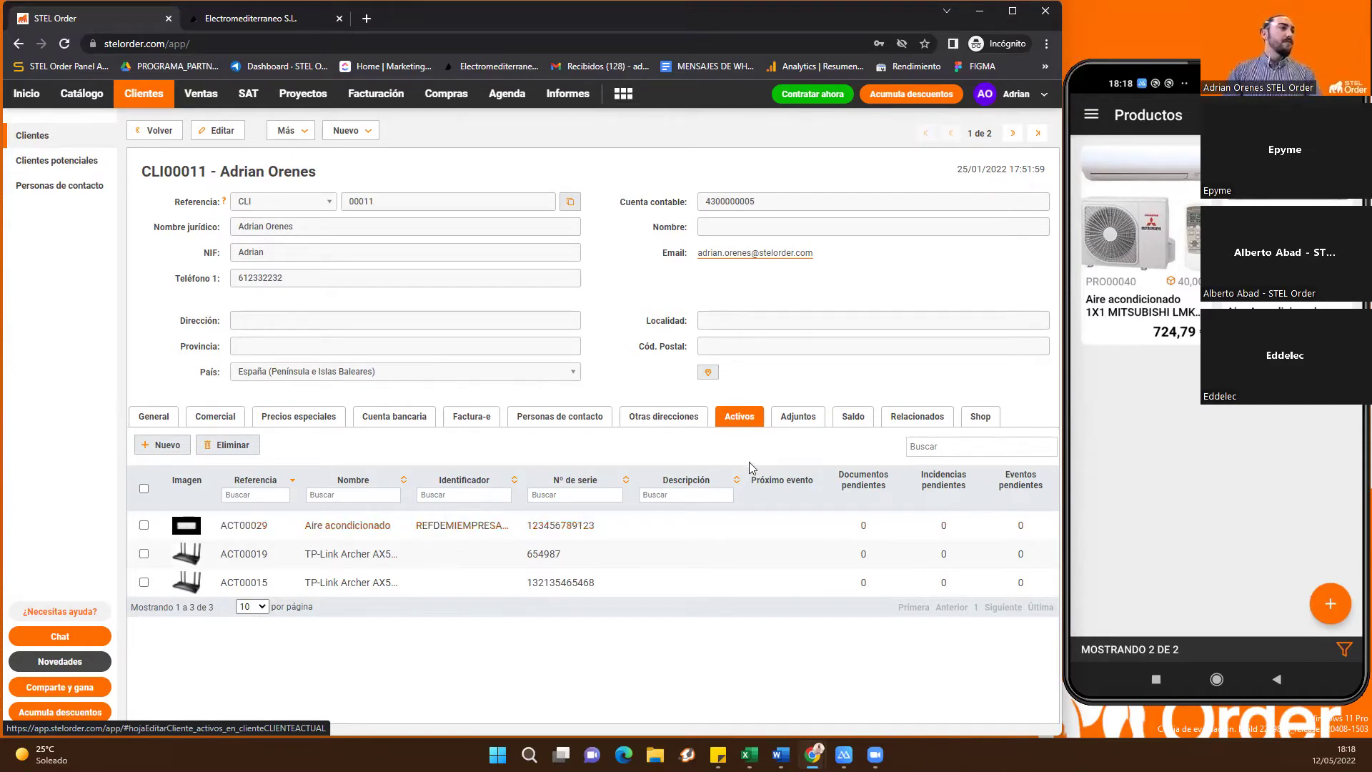
{"action": "left_click", "coordinate": [807, 422]}
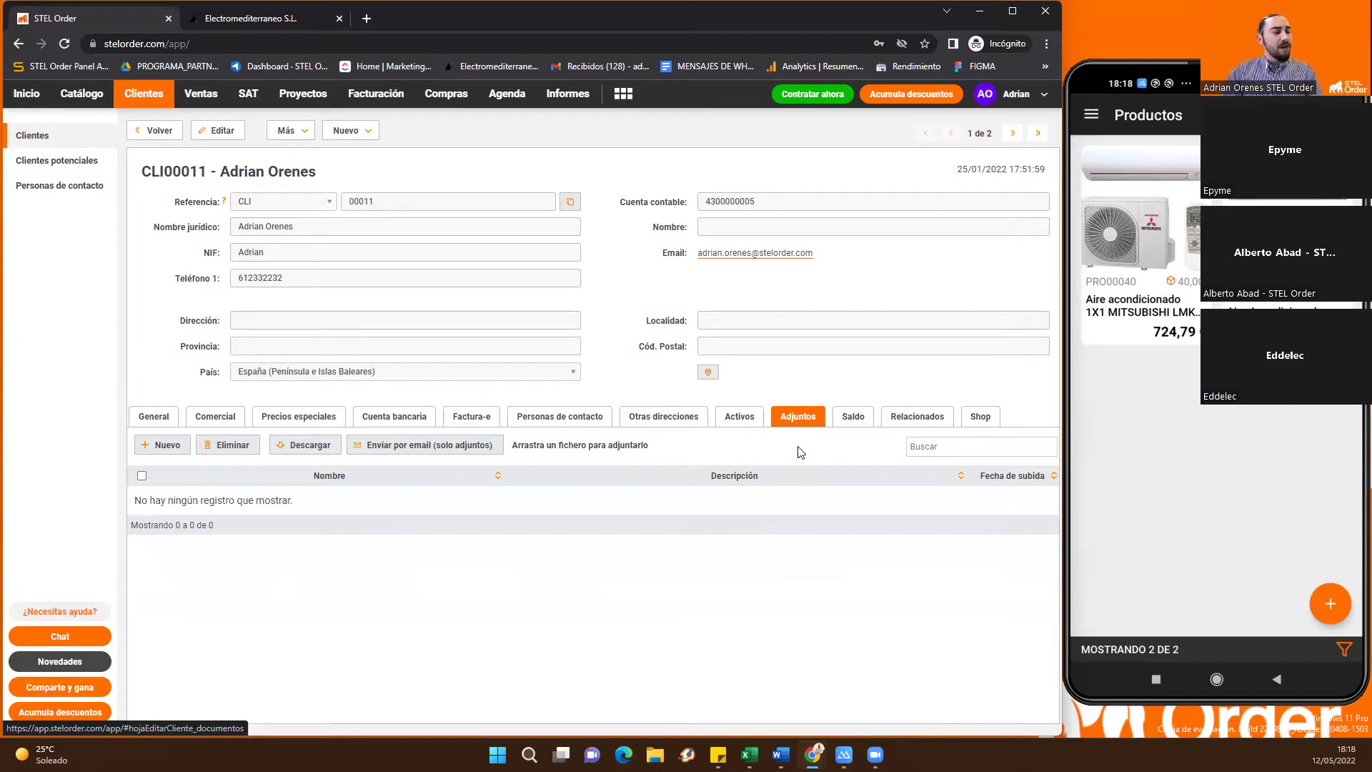
Review the client's pending invoices under Saldo, then list its 48 related documents
{"action": "left_click", "coordinate": [842, 420]}
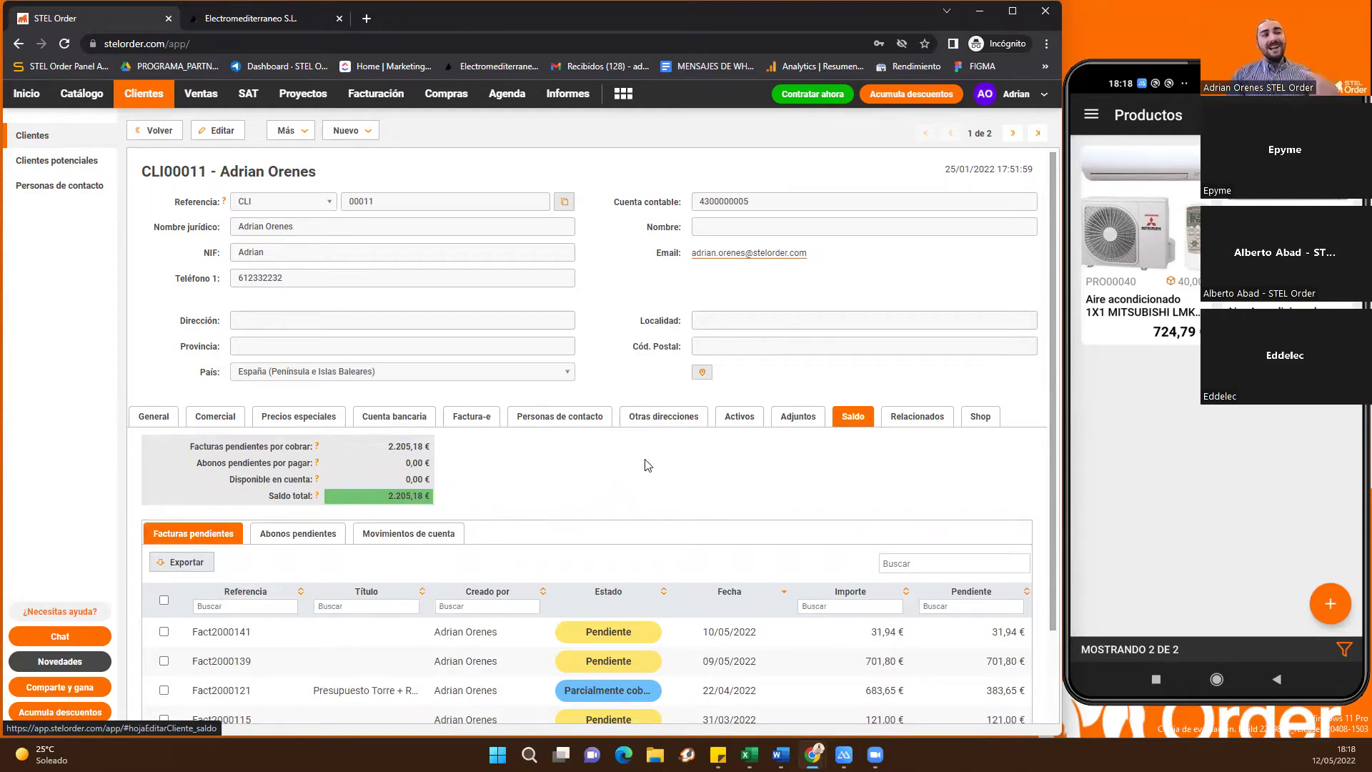
{"action": "scroll", "coordinate": [647, 465], "scroll_direction": "down", "scroll_amount": 1}
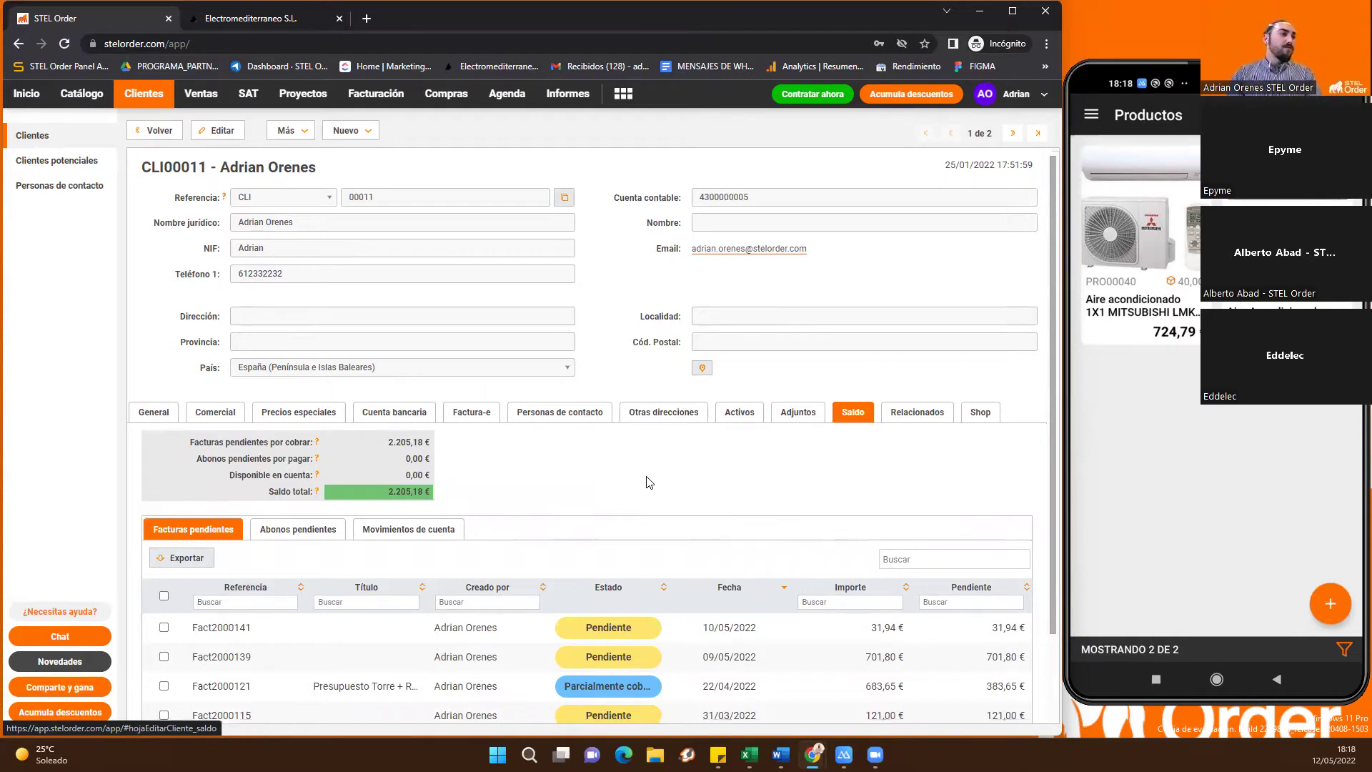
{"action": "scroll", "coordinate": [640, 454], "scroll_direction": "down", "scroll_amount": 1}
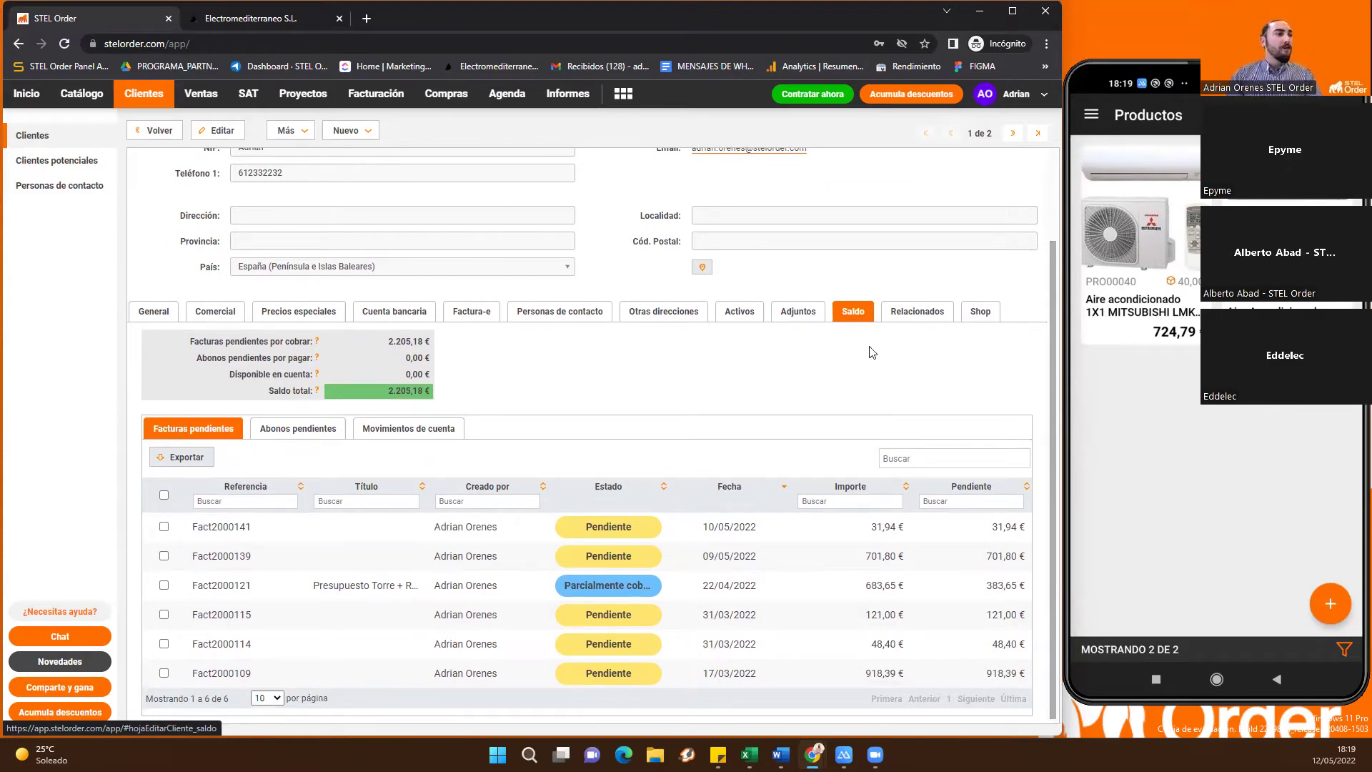
{"action": "left_click", "coordinate": [914, 321]}
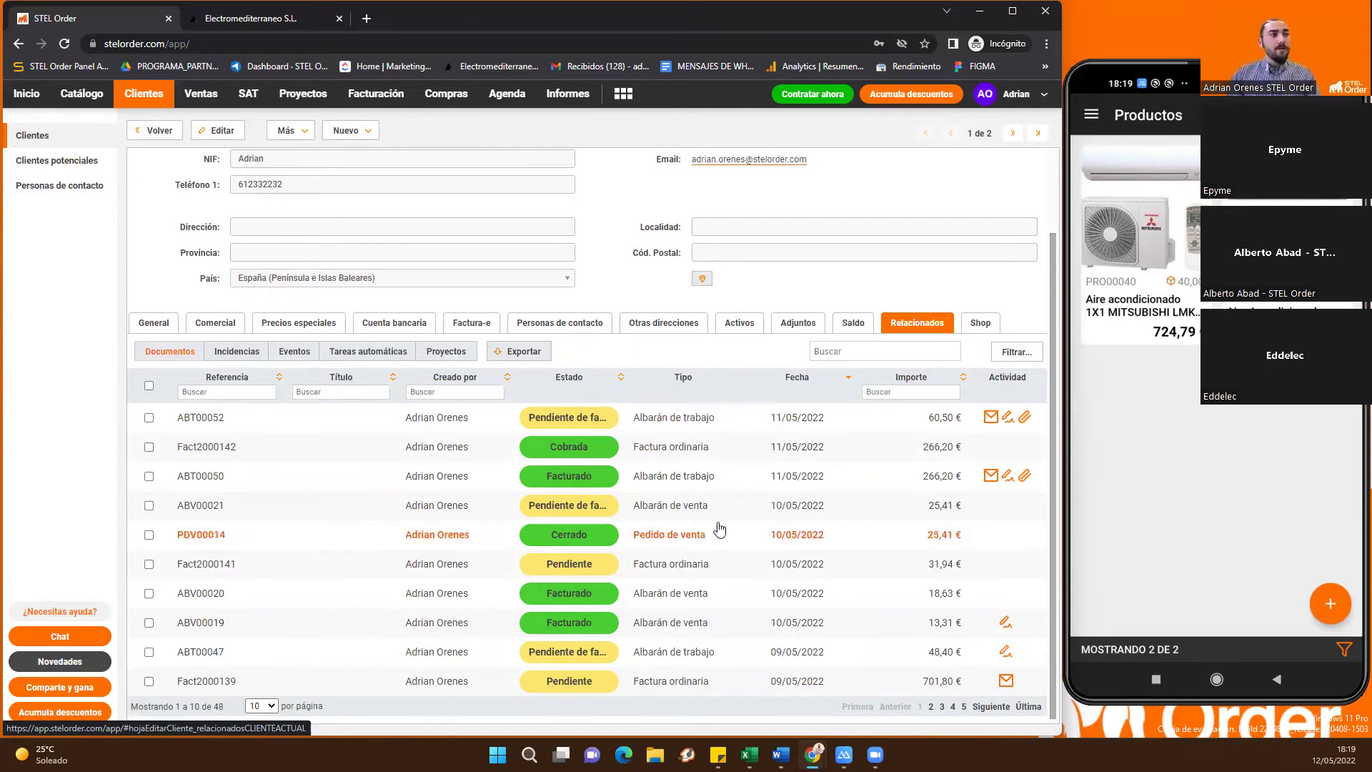
{"action": "scroll", "coordinate": [740, 509], "scroll_direction": "up", "scroll_amount": 3}
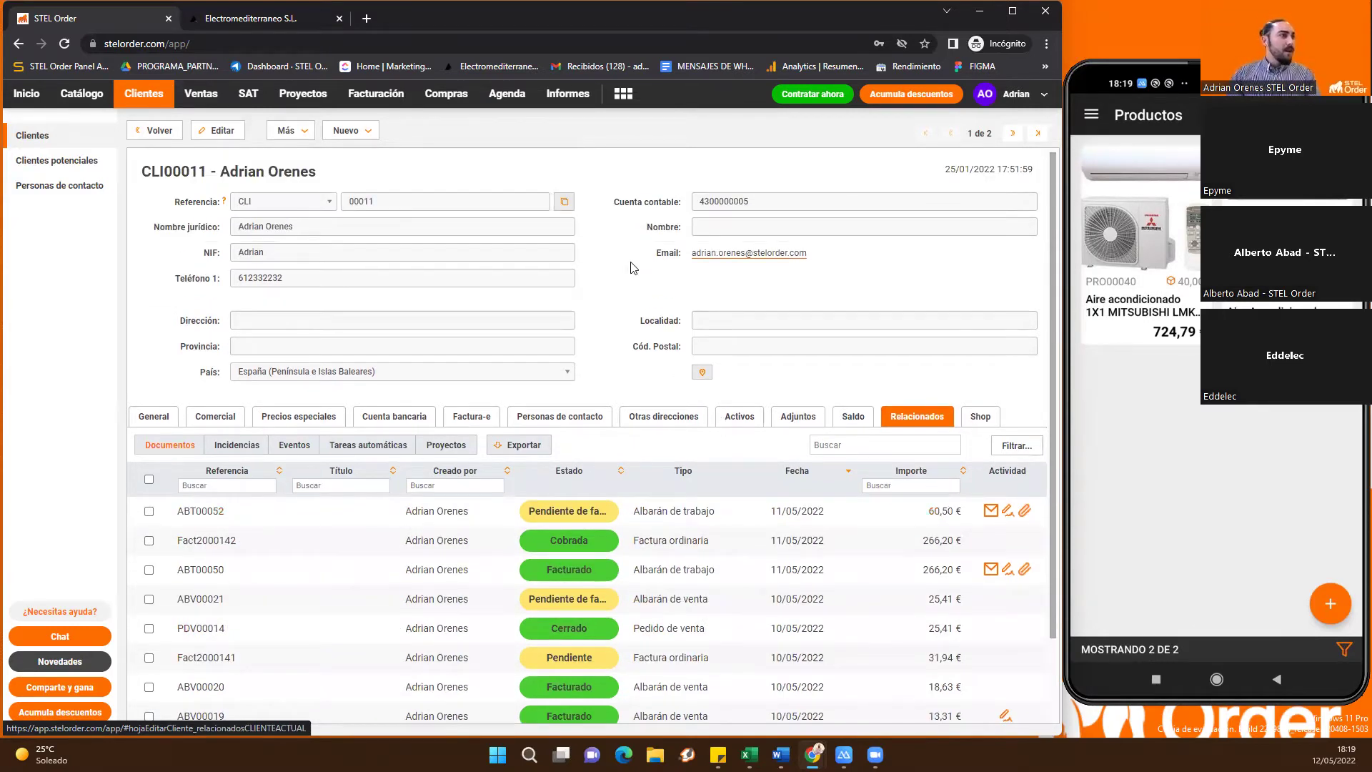
Clear the client list's name filter, then switch to the SAT Incidencias list
{"action": "left_click", "coordinate": [61, 146]}
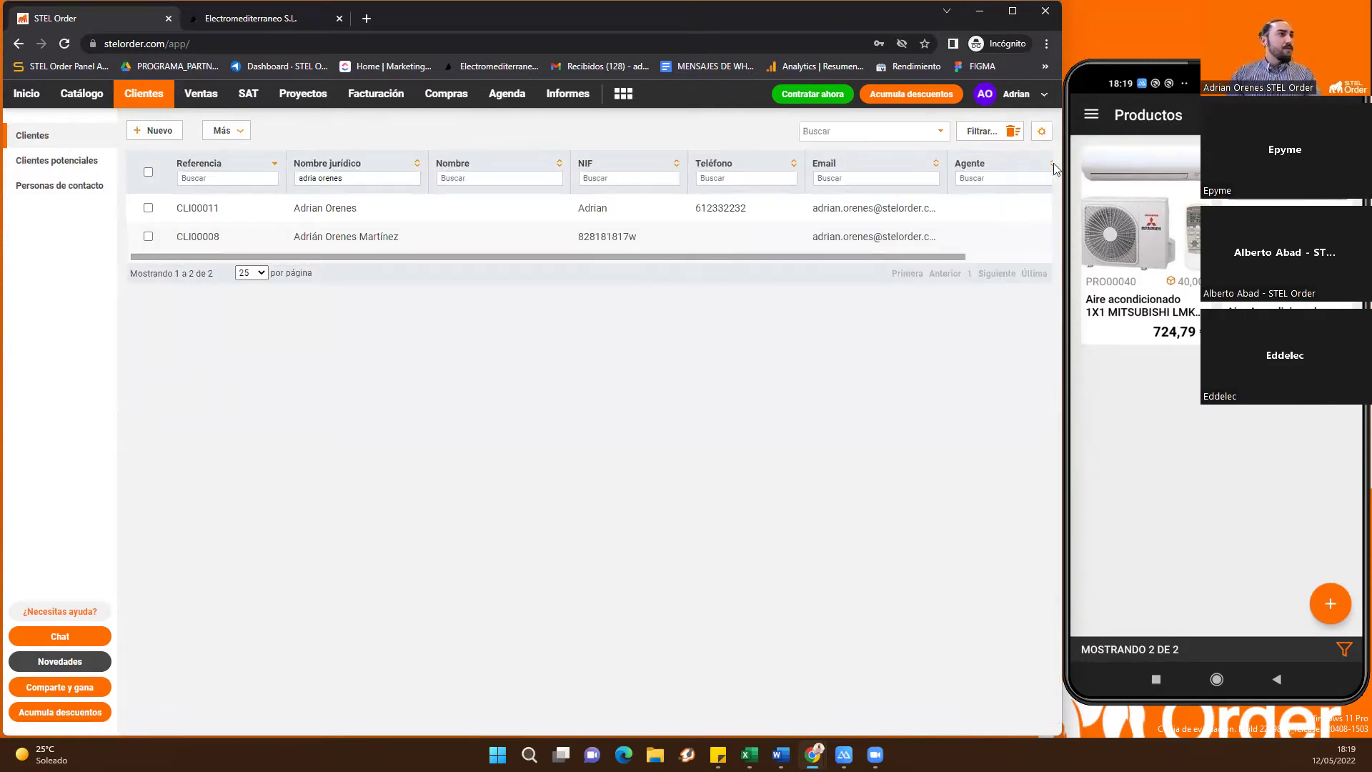
{"action": "left_click", "coordinate": [1013, 132]}
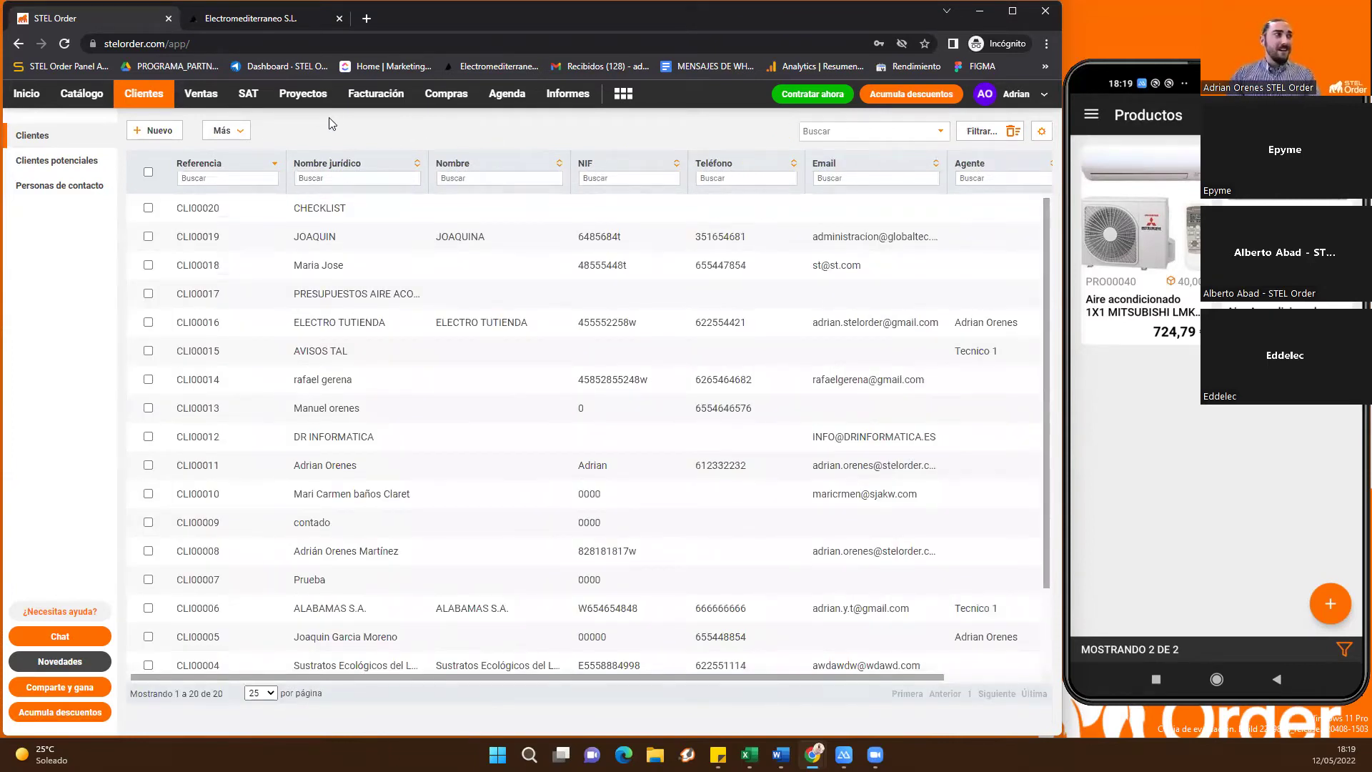
{"action": "left_click", "coordinate": [252, 104]}
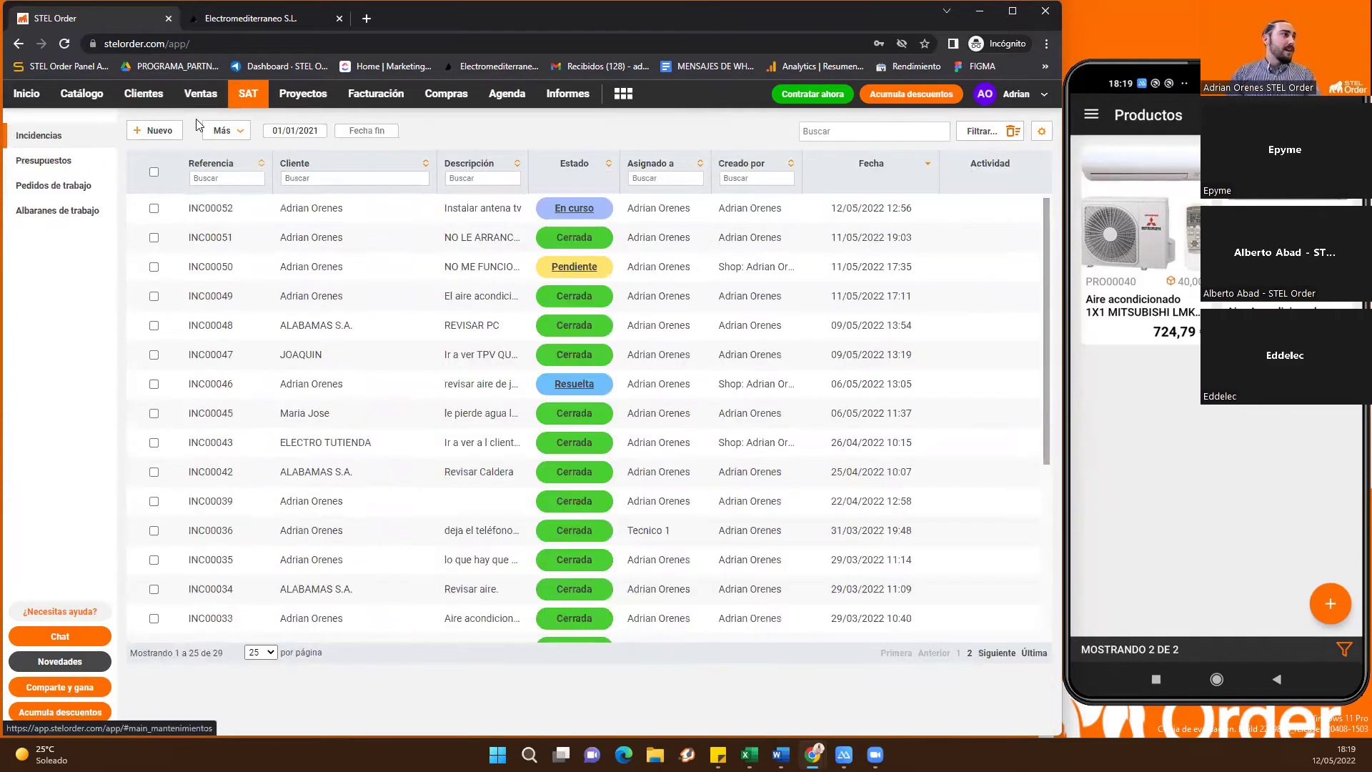
{"action": "left_click", "coordinate": [57, 141]}
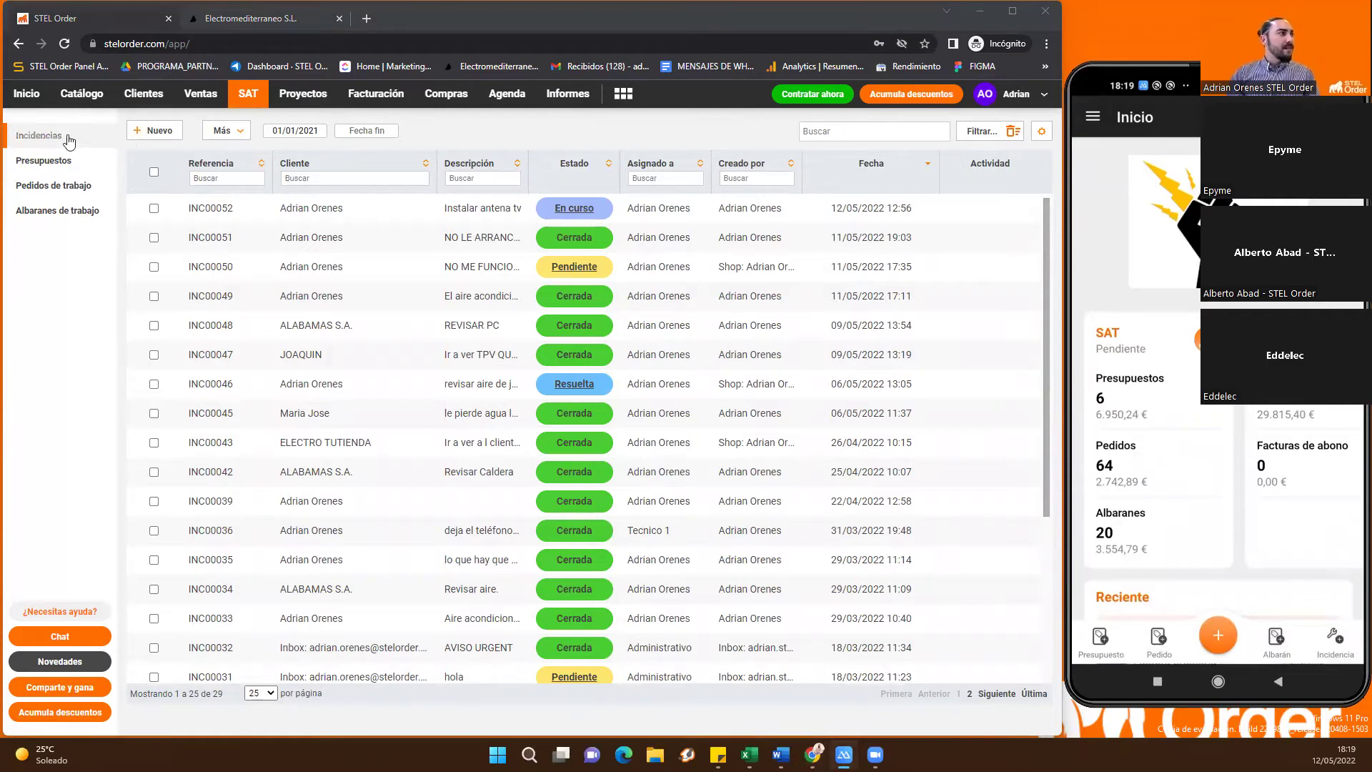
{"action": "left_click", "coordinate": [146, 134]}
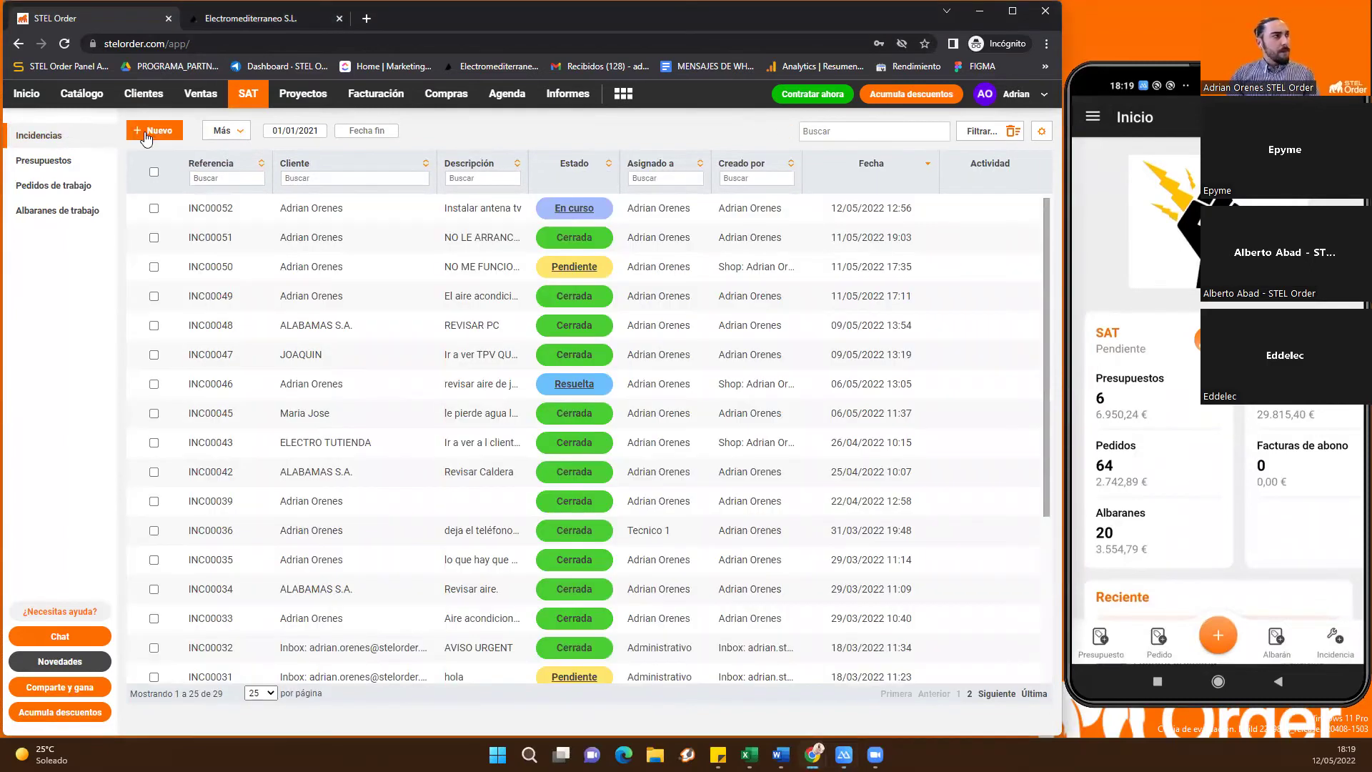
Start a new incident for the searched client and choose its work address
{"action": "left_click", "coordinate": [147, 133]}
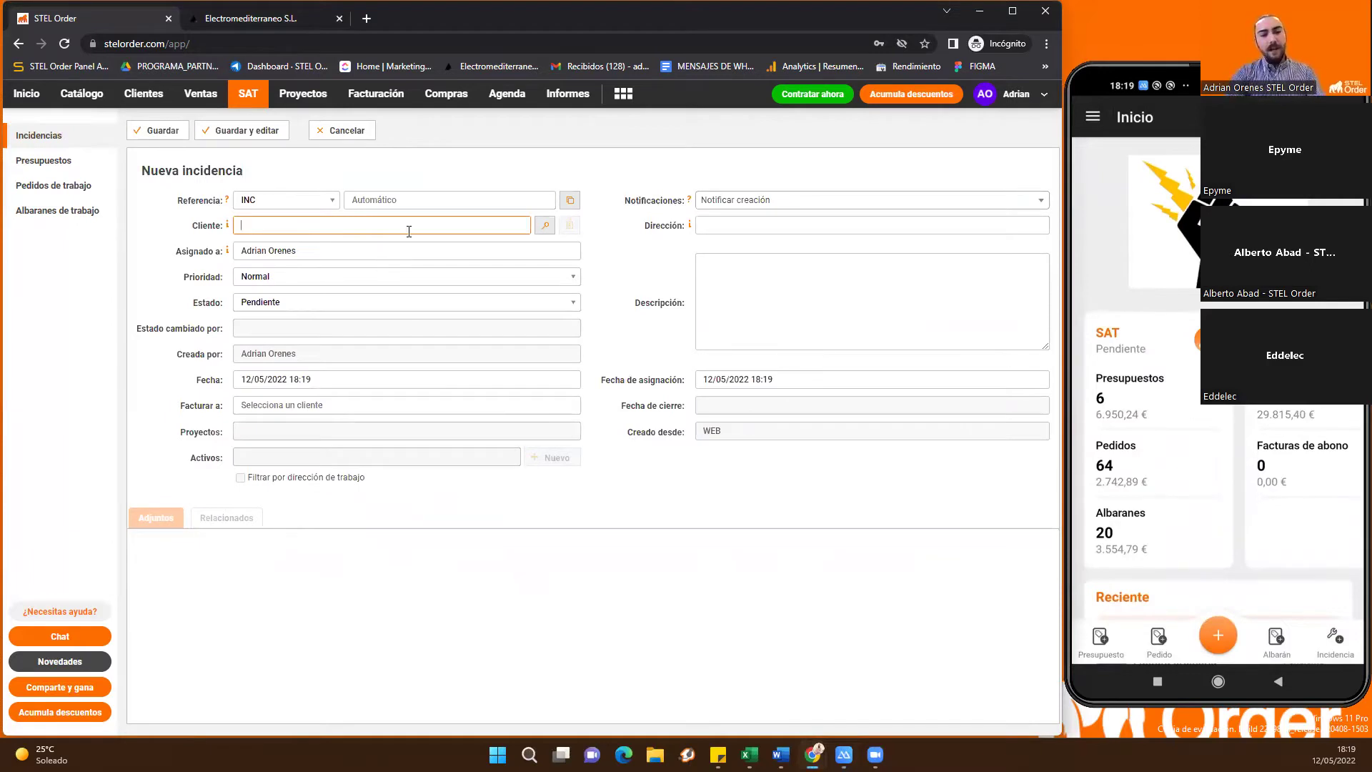
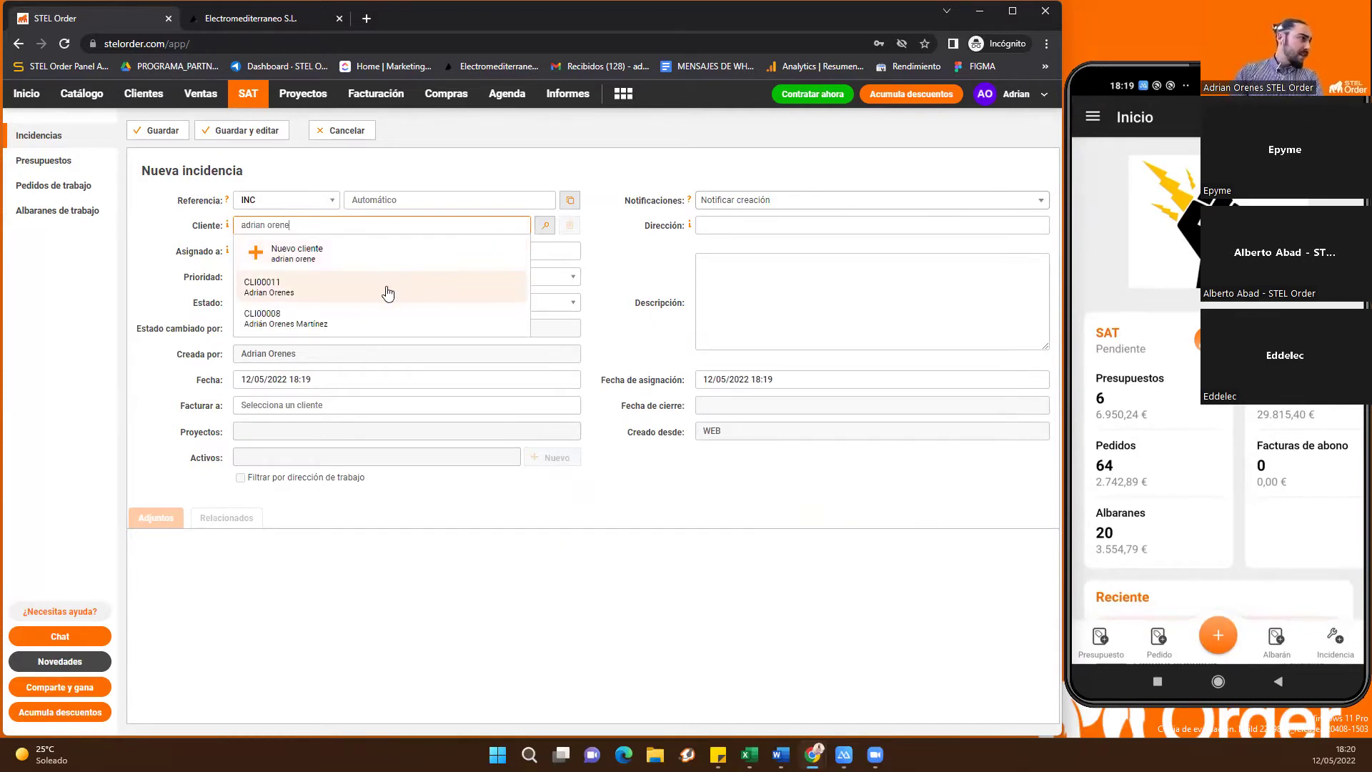
{"action": "left_click", "coordinate": [365, 289]}
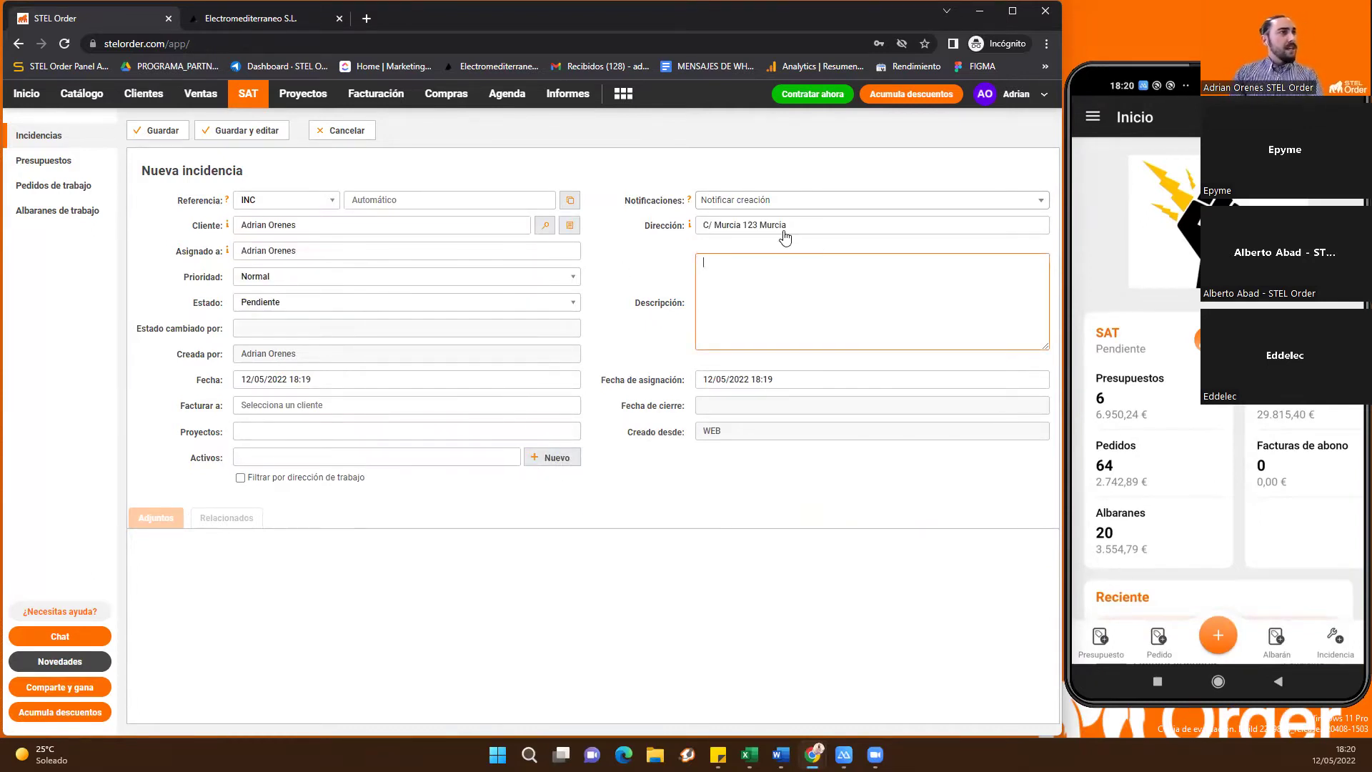
{"action": "left_click", "coordinate": [791, 228]}
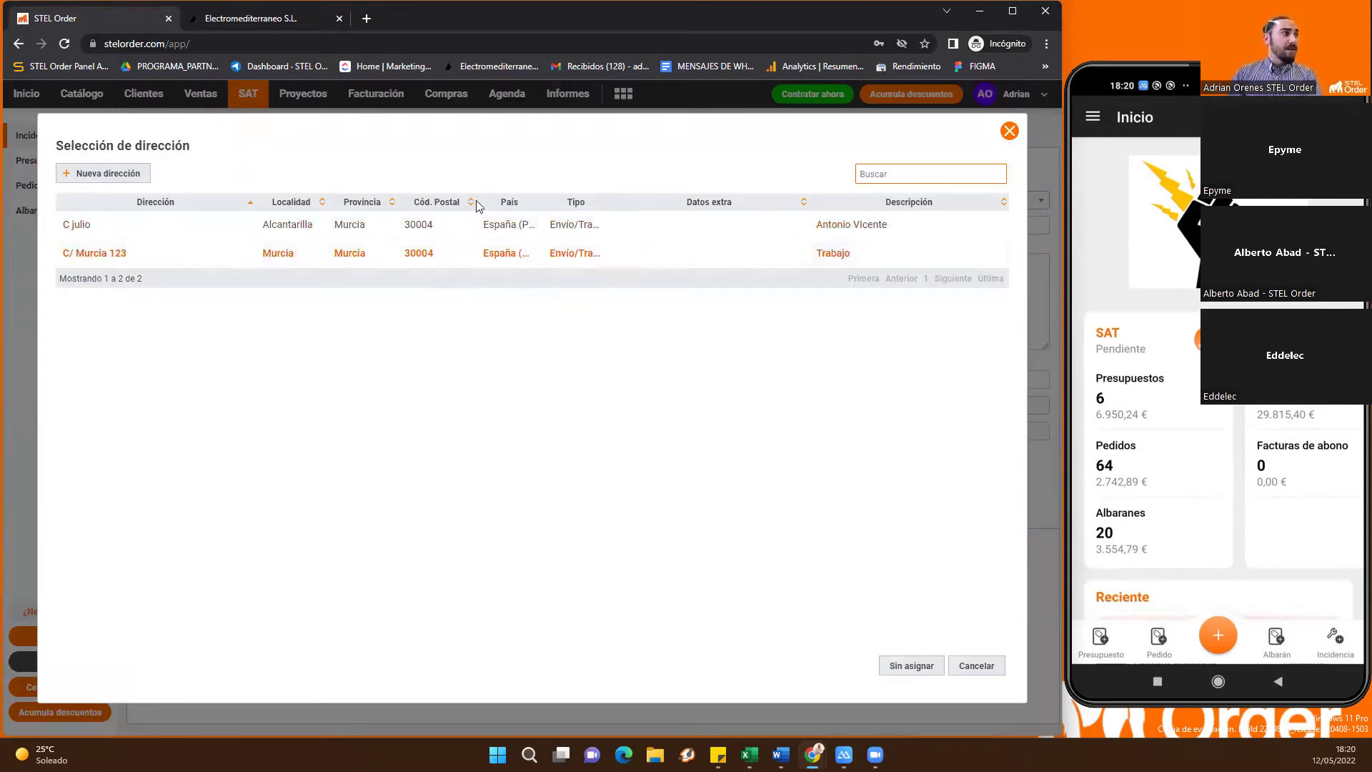
{"action": "left_click", "coordinate": [1008, 133]}
Enter the description 'El aire no tira frio' and open the employee selection list
{"action": "left_click", "coordinate": [802, 312]}
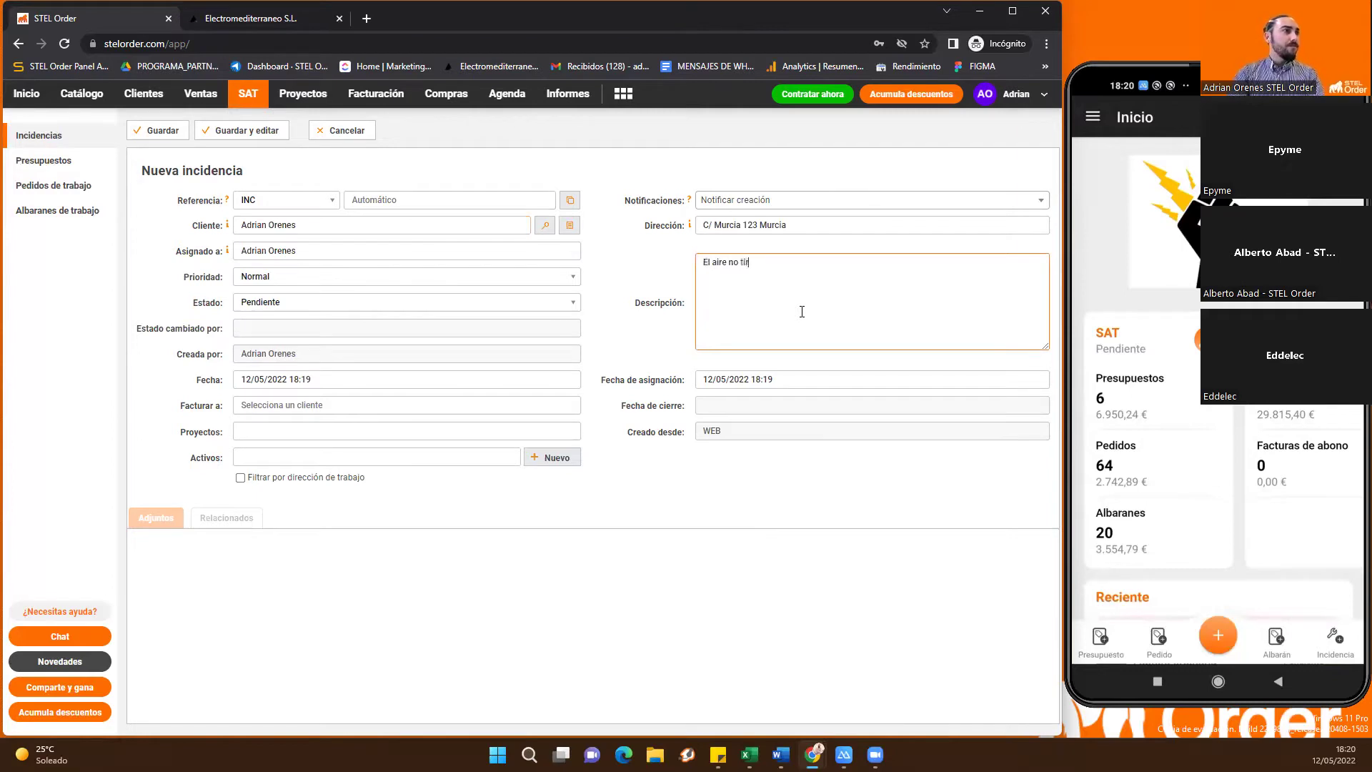
{"action": "left_click", "coordinate": [622, 270]}
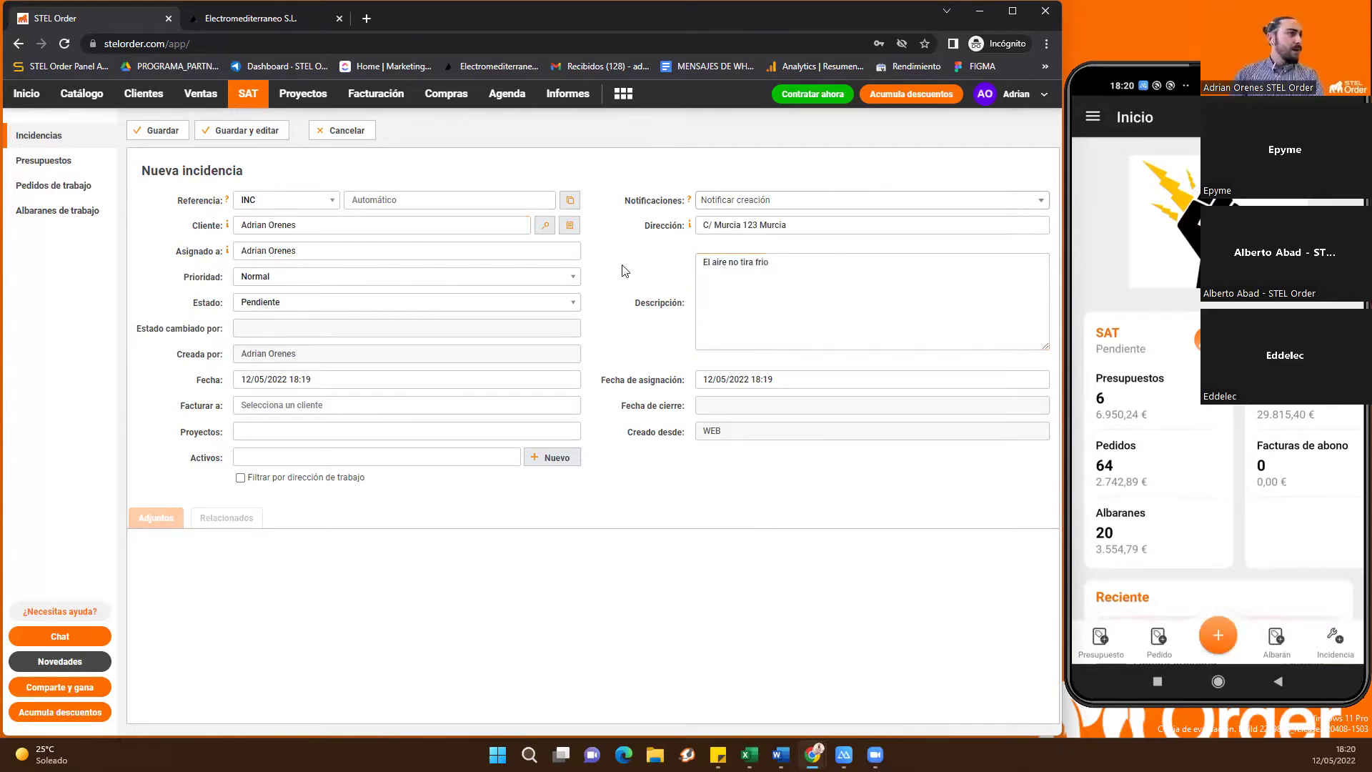
{"action": "left_click", "coordinate": [282, 255]}
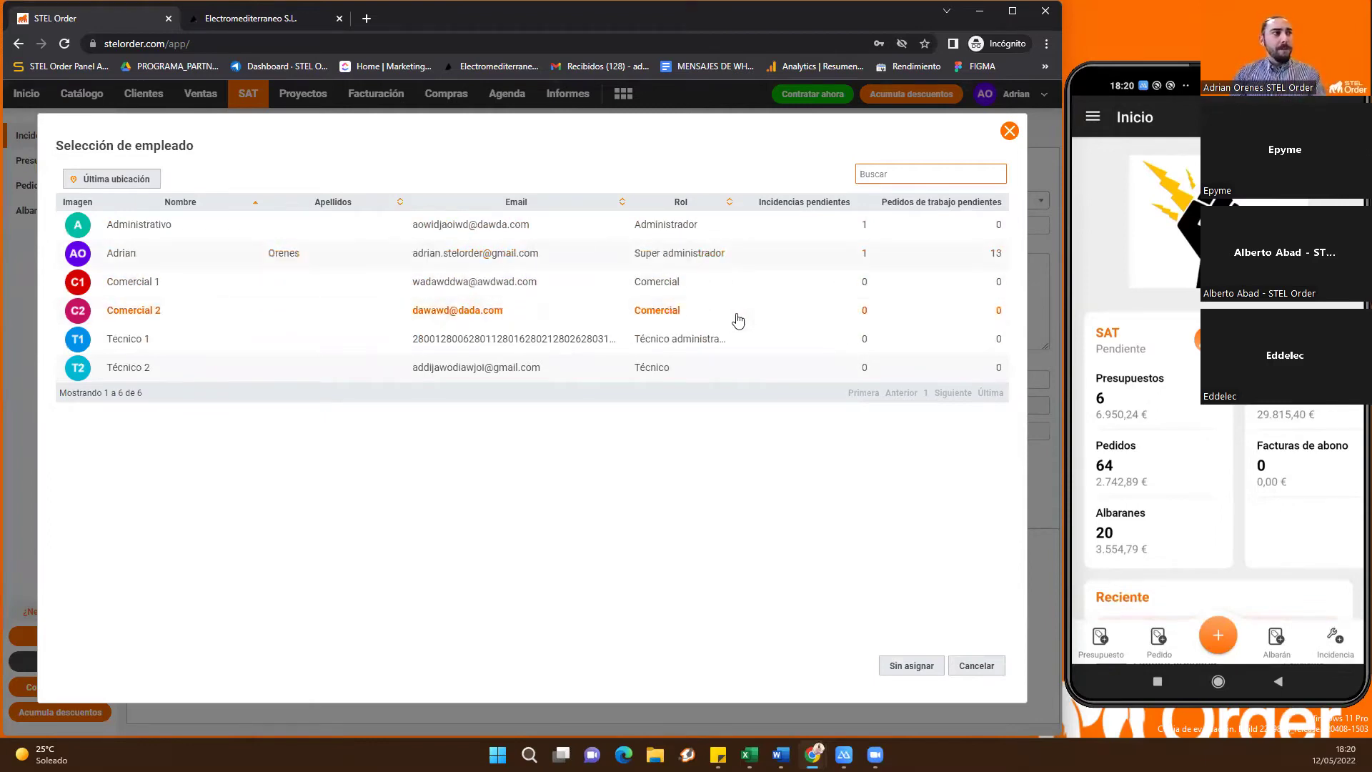
Check employees' last locations on the map, then assign the incident to the super administrator
{"action": "left_click", "coordinate": [127, 185]}
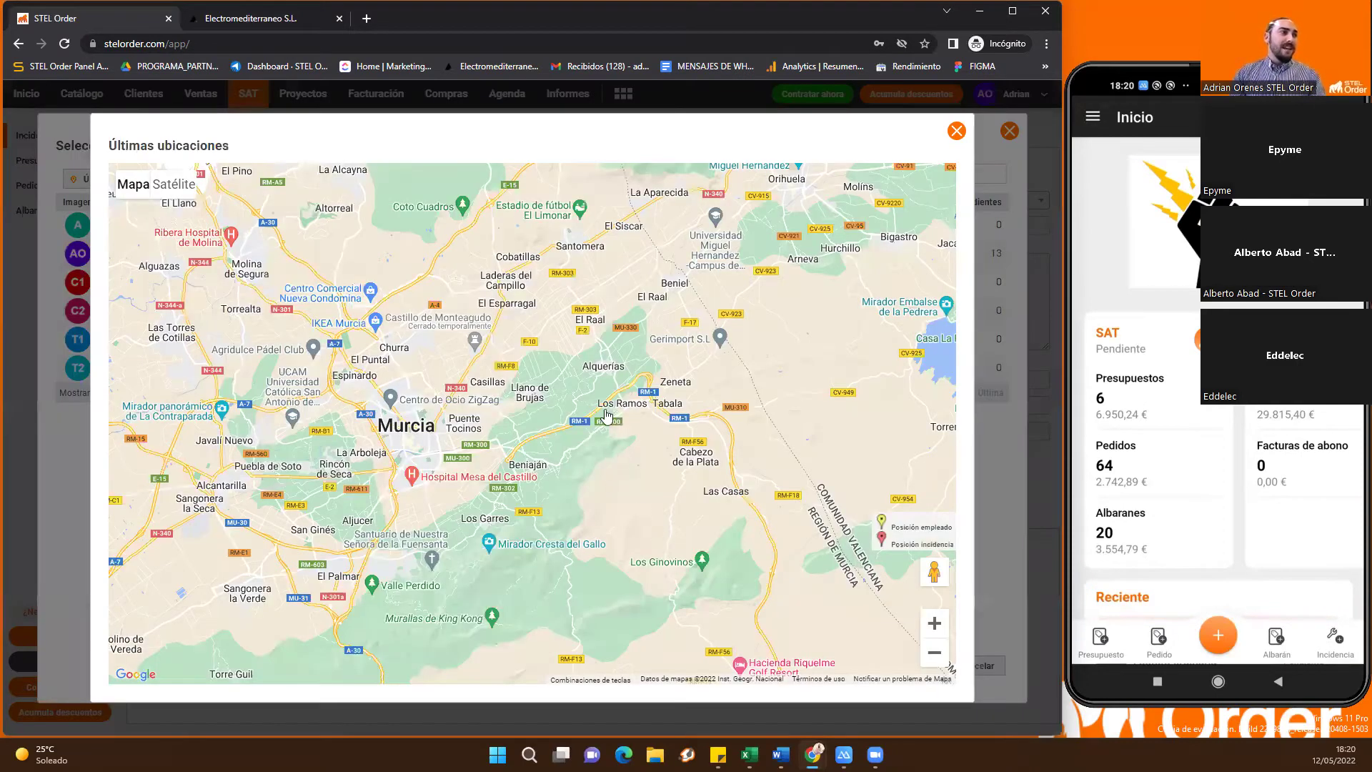
{"action": "scroll", "coordinate": [452, 433], "scroll_direction": "up", "scroll_amount": 3}
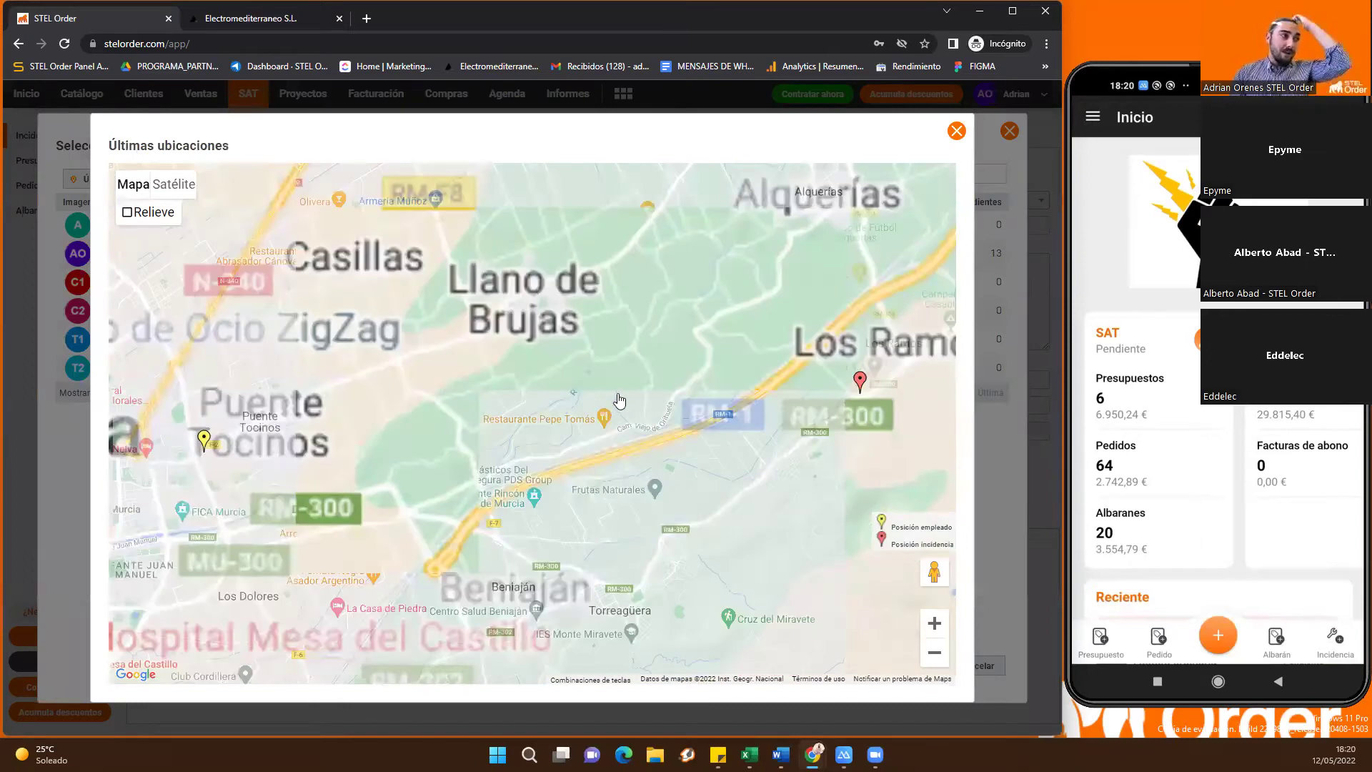
{"action": "scroll", "coordinate": [449, 427], "scroll_direction": "down", "scroll_amount": 2}
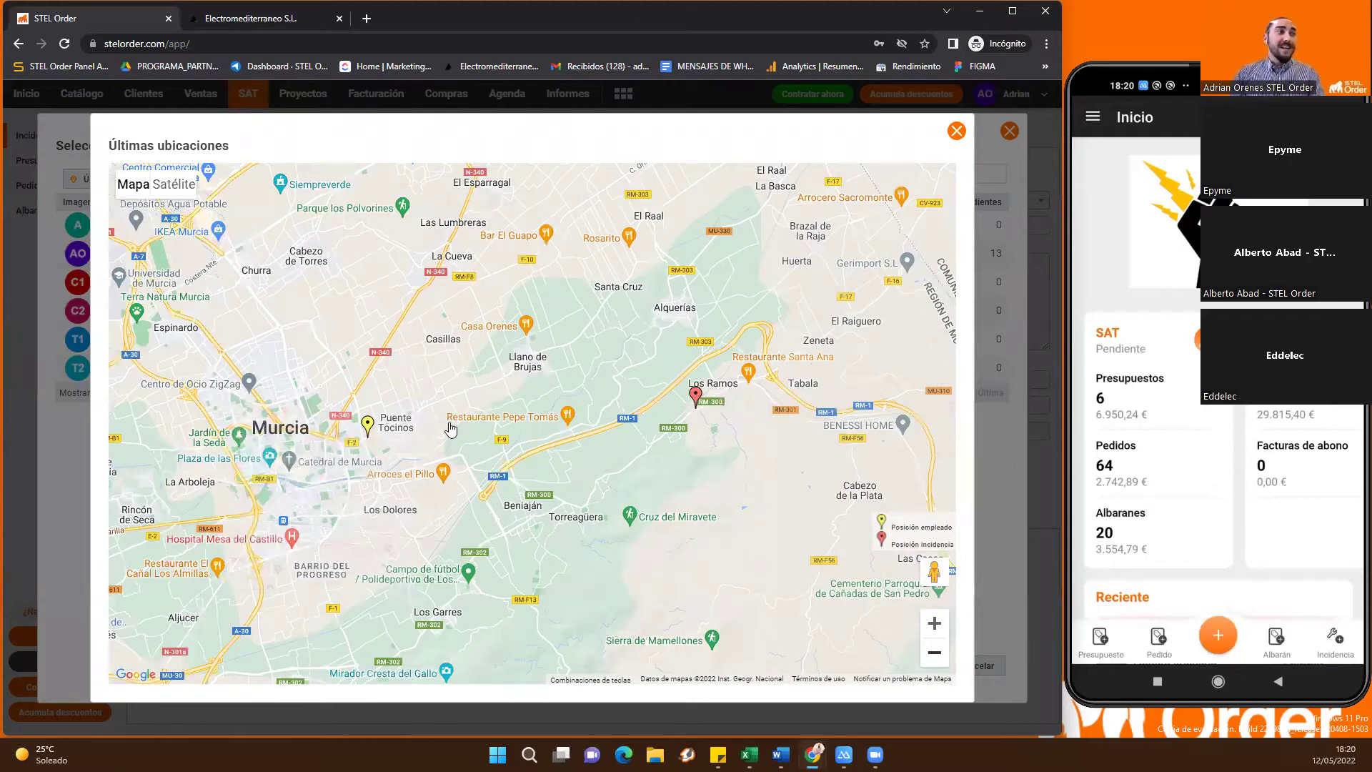
{"action": "scroll", "coordinate": [449, 422], "scroll_direction": "down", "scroll_amount": 1}
{"action": "left_click", "coordinate": [449, 429]}
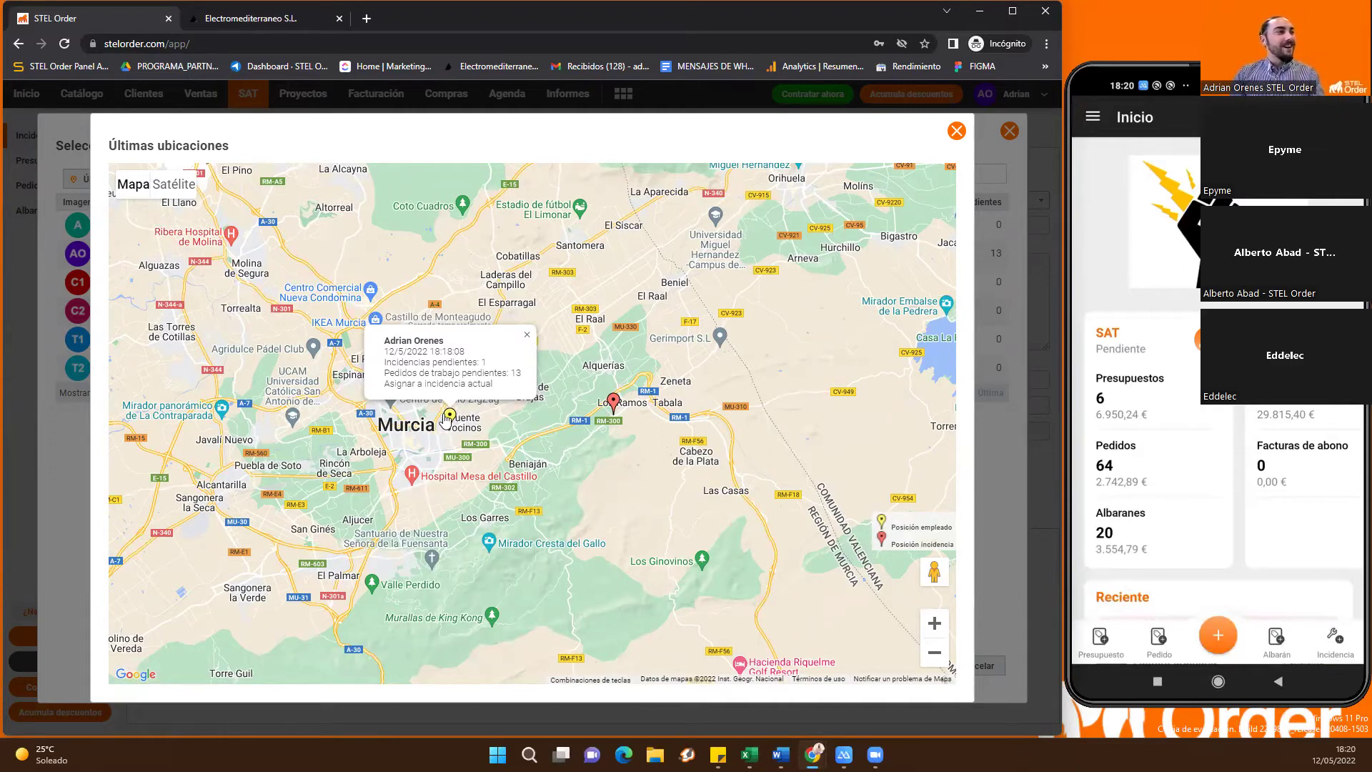
{"action": "left_click", "coordinate": [526, 342]}
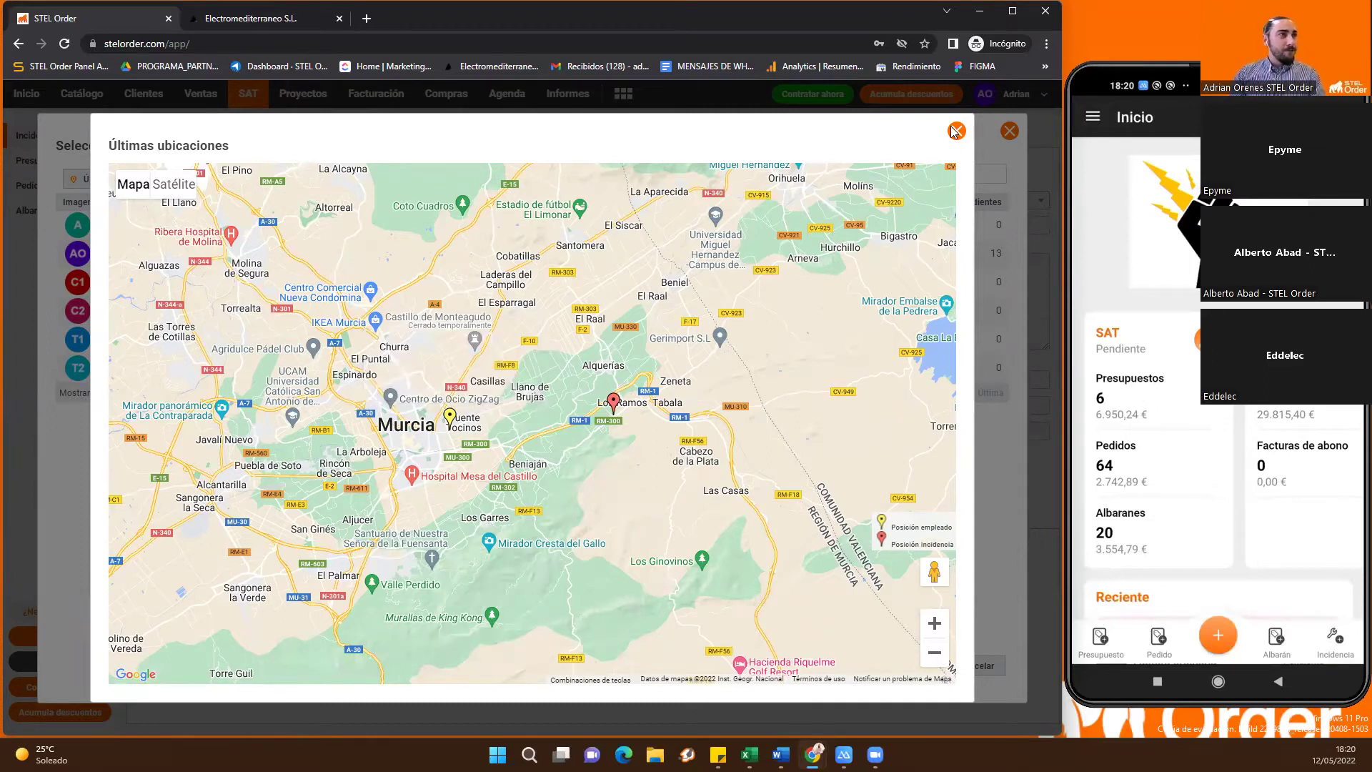
{"action": "left_click", "coordinate": [957, 131]}
{"action": "left_click", "coordinate": [375, 259]}
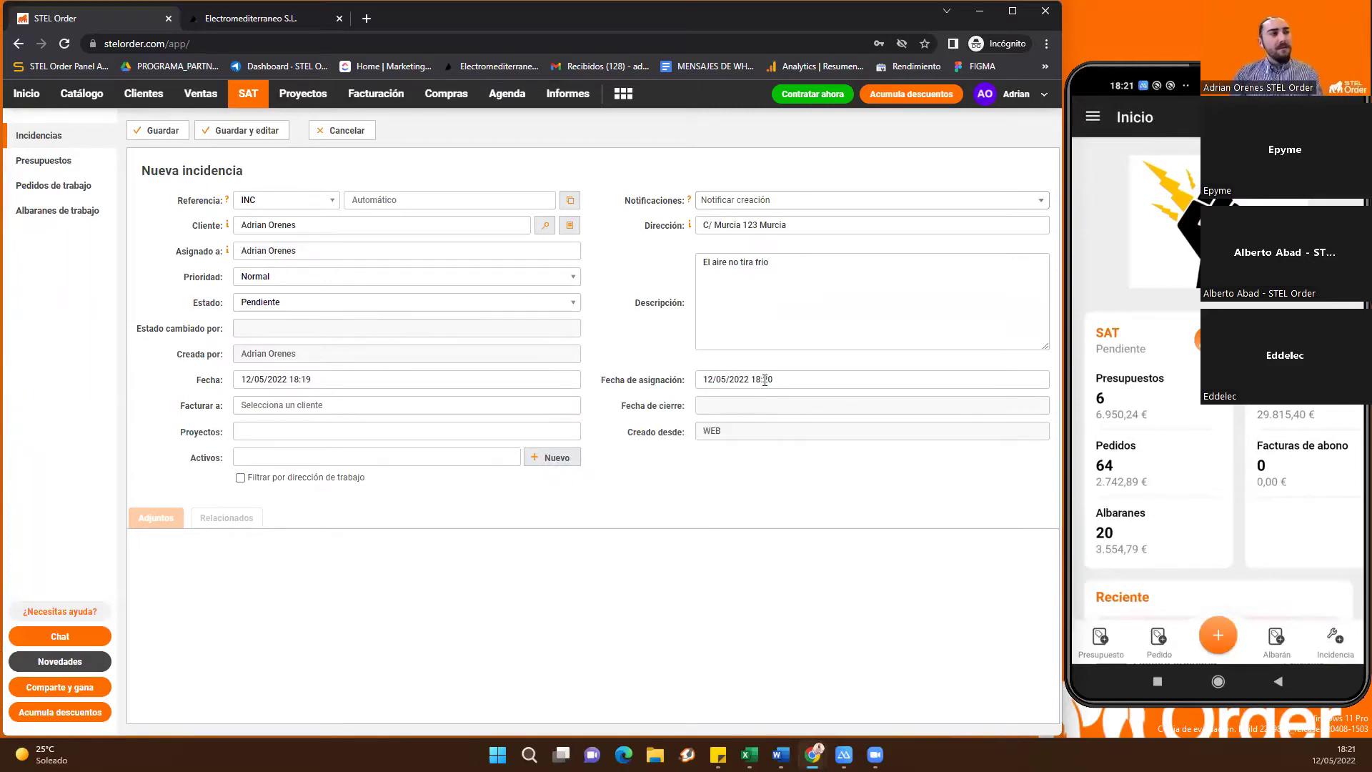
Link the Aire acondicionado asset to the incident and save it
{"action": "left_click", "coordinate": [418, 453]}
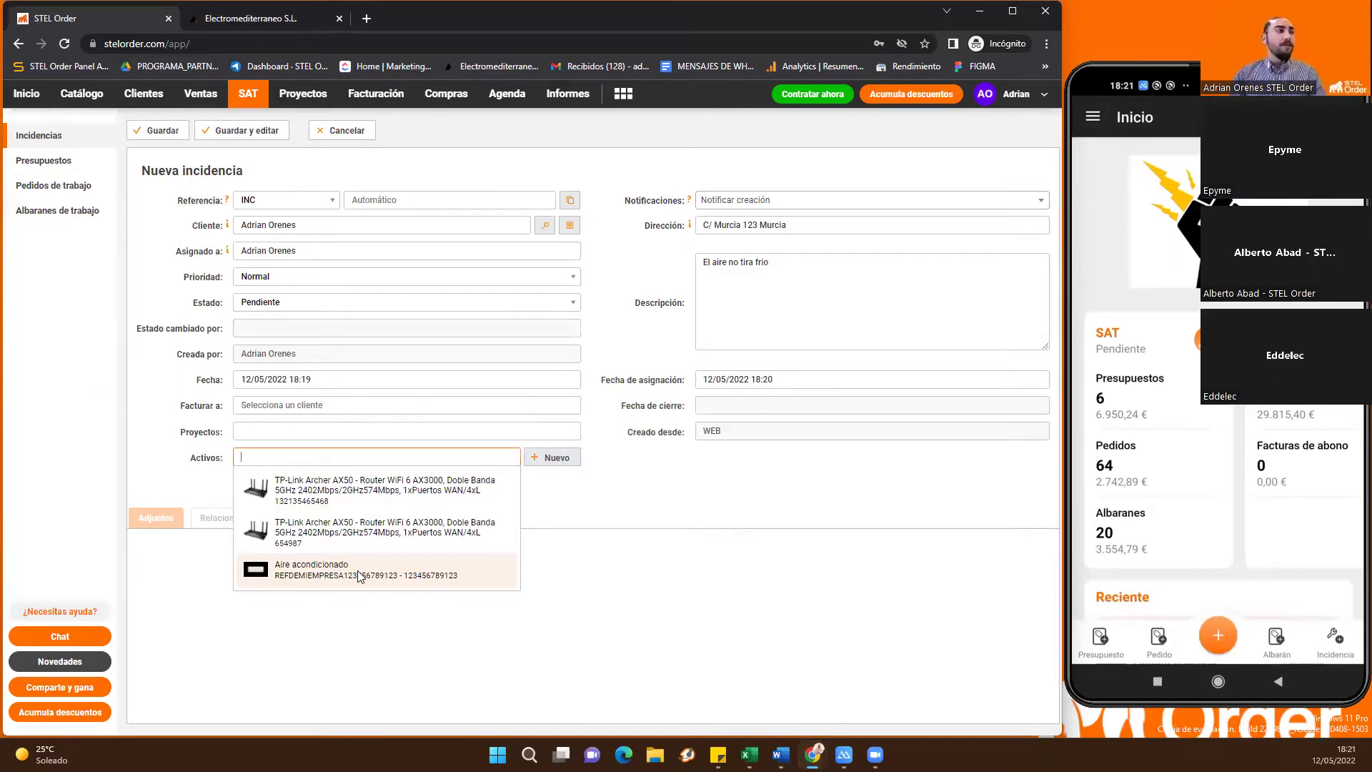
{"action": "left_click", "coordinate": [361, 576]}
{"action": "left_click", "coordinate": [151, 130]}
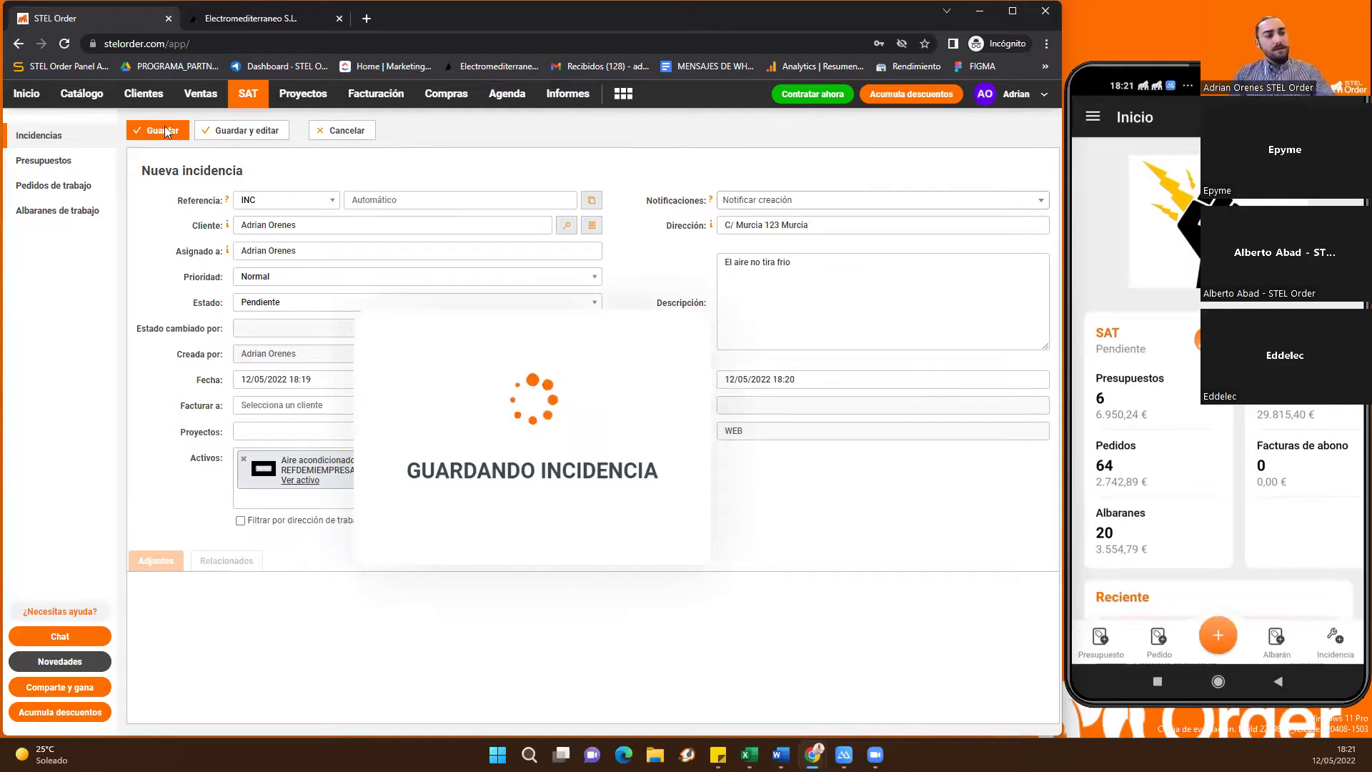
Open incident INC00053 from the phone notification and show its document-generation actions
{"action": "left_click_drag", "start_coordinate": [1197, 344], "coordinate": [1197, 362]}
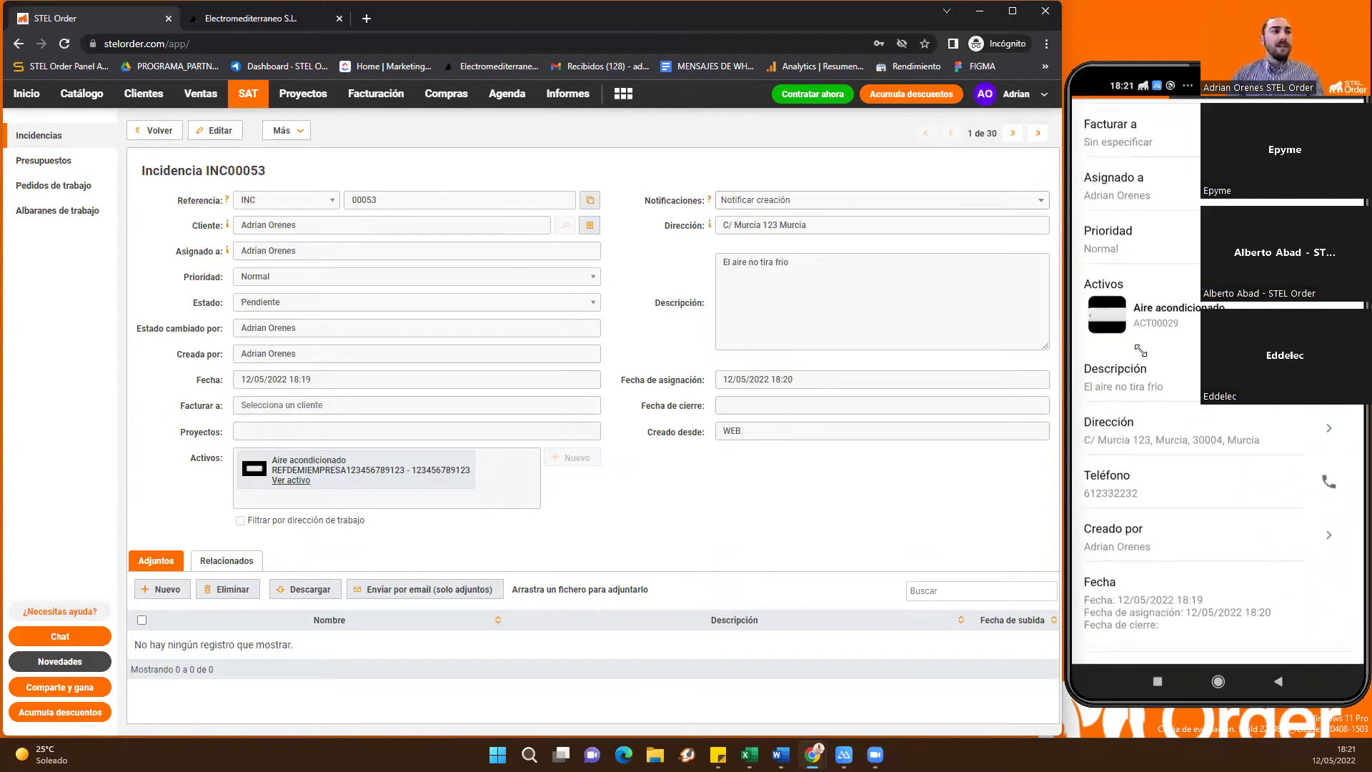
{"action": "scroll", "coordinate": [1094, 496], "scroll_direction": "down", "scroll_amount": 1}
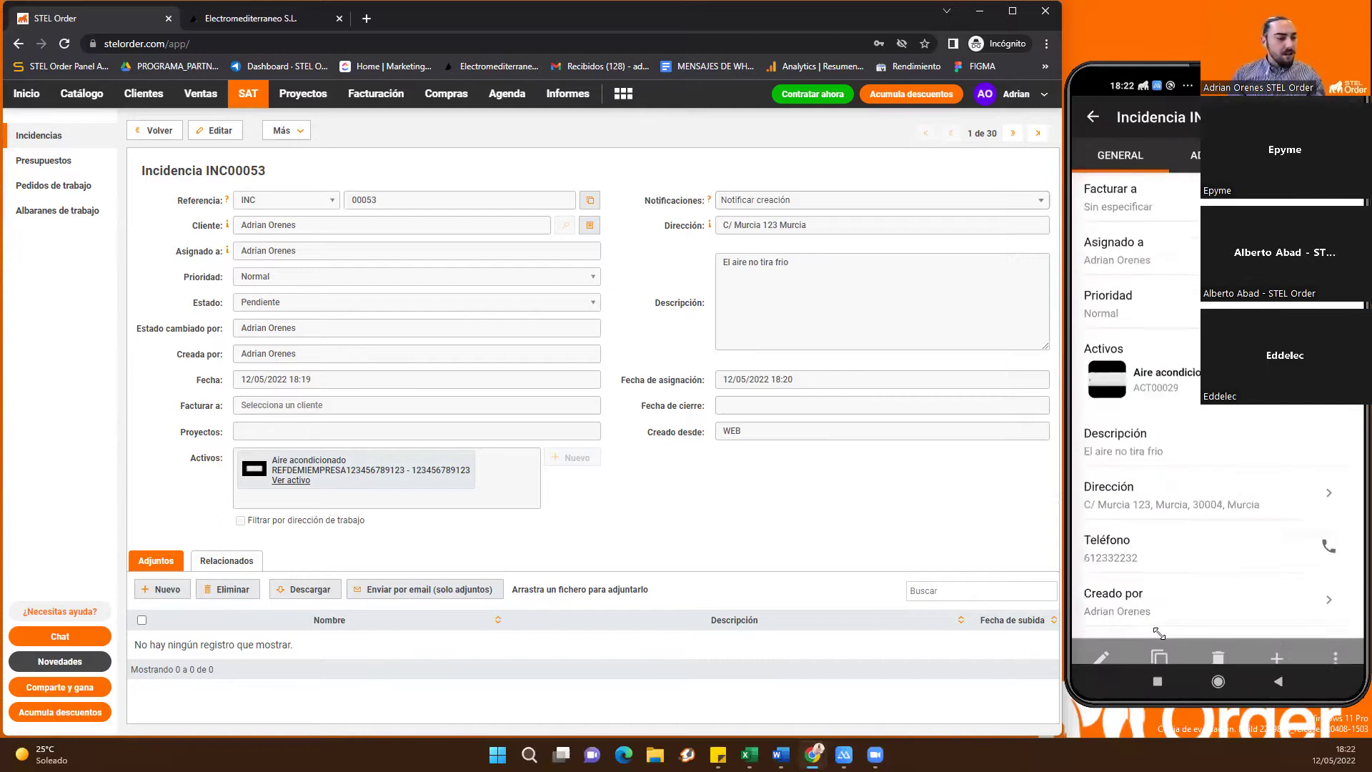
{"action": "left_click", "coordinate": [1160, 644]}
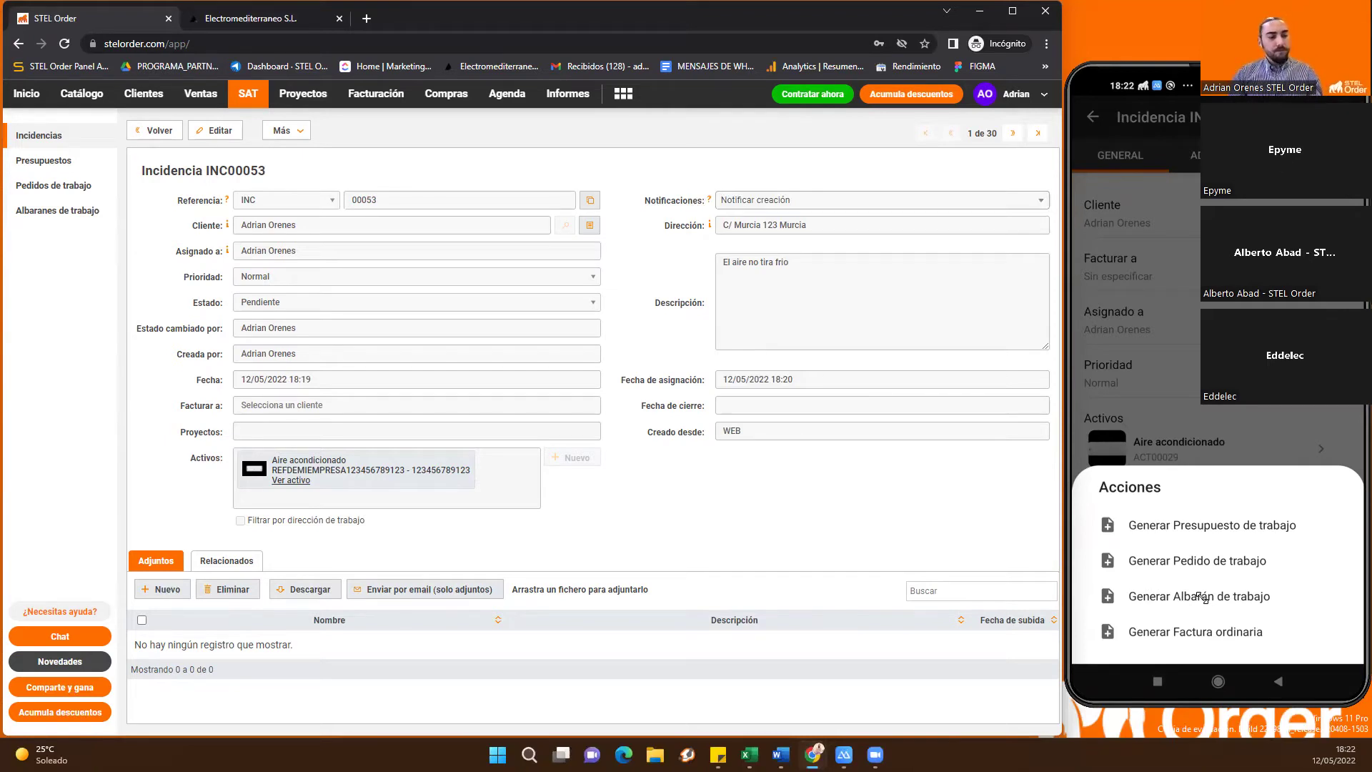
Generate a work delivery note from the incident and browse the product catalogue
{"action": "left_click", "coordinate": [1205, 598]}
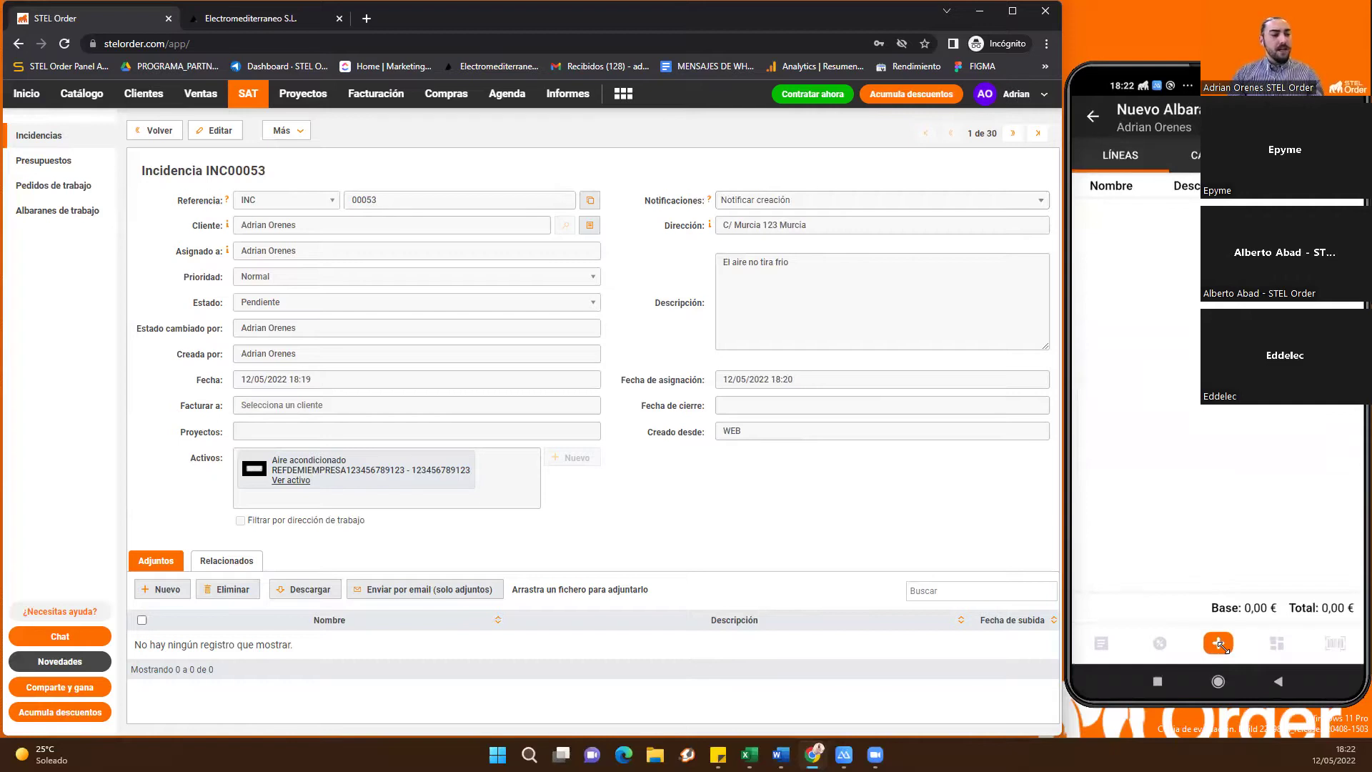
{"action": "left_click", "coordinate": [1218, 642]}
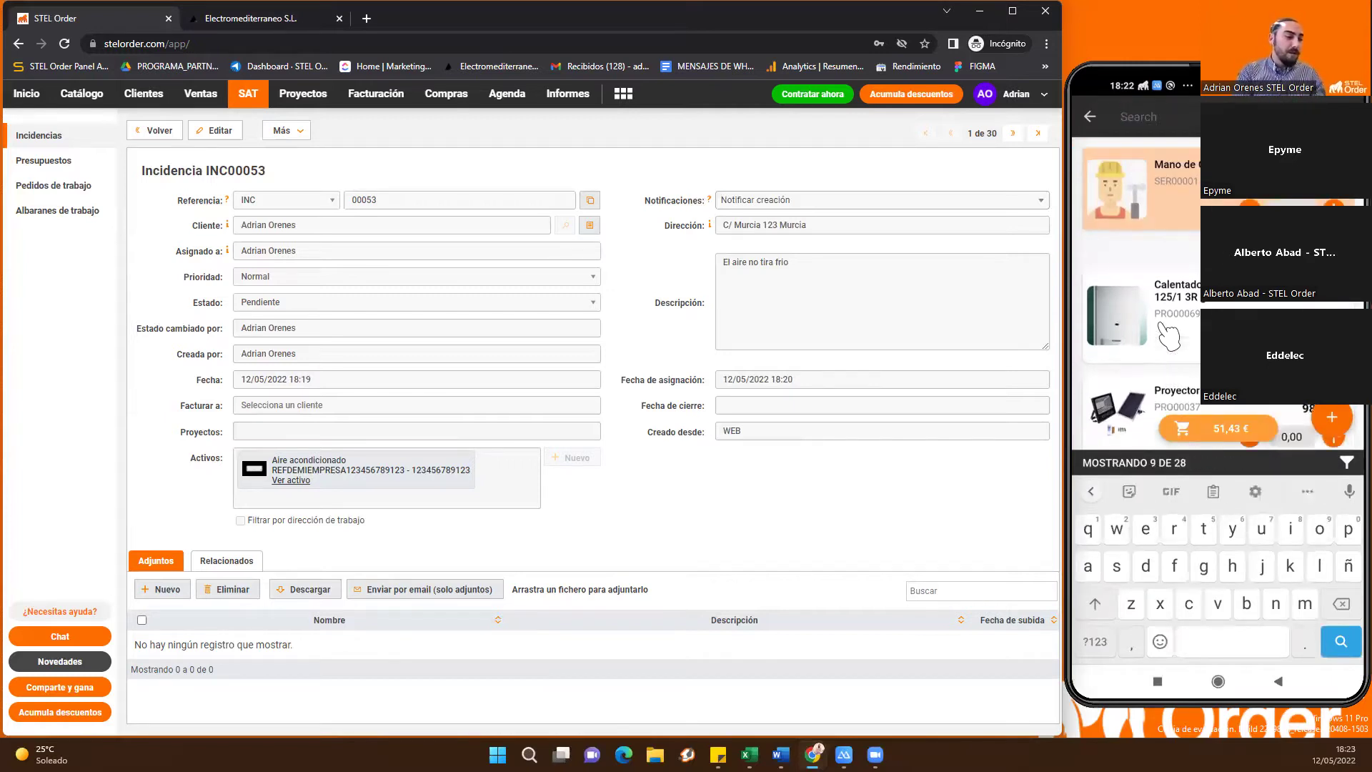
{"action": "left_click", "coordinate": [1333, 420]}
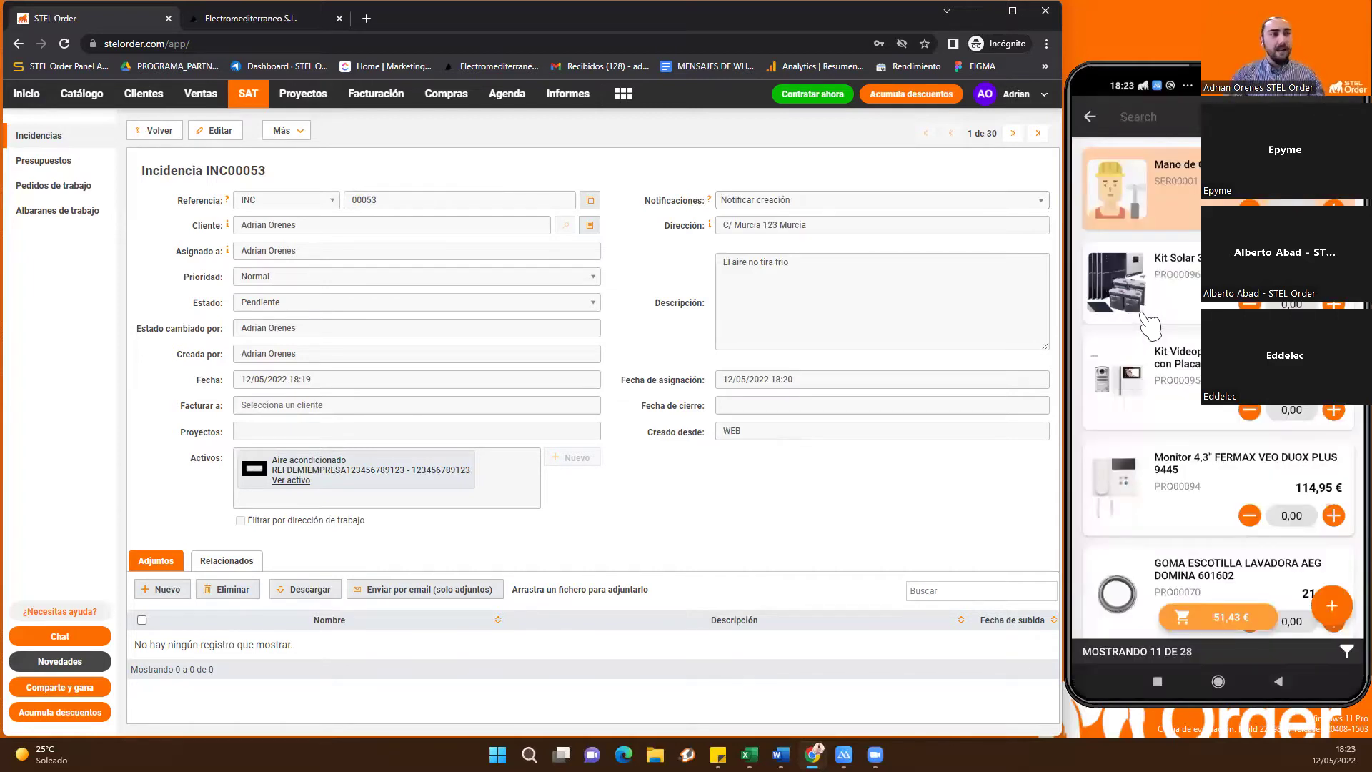
{"action": "left_click", "coordinate": [1179, 122]}
{"action": "scroll", "coordinate": [1190, 307], "scroll_direction": "down", "scroll_amount": 6}
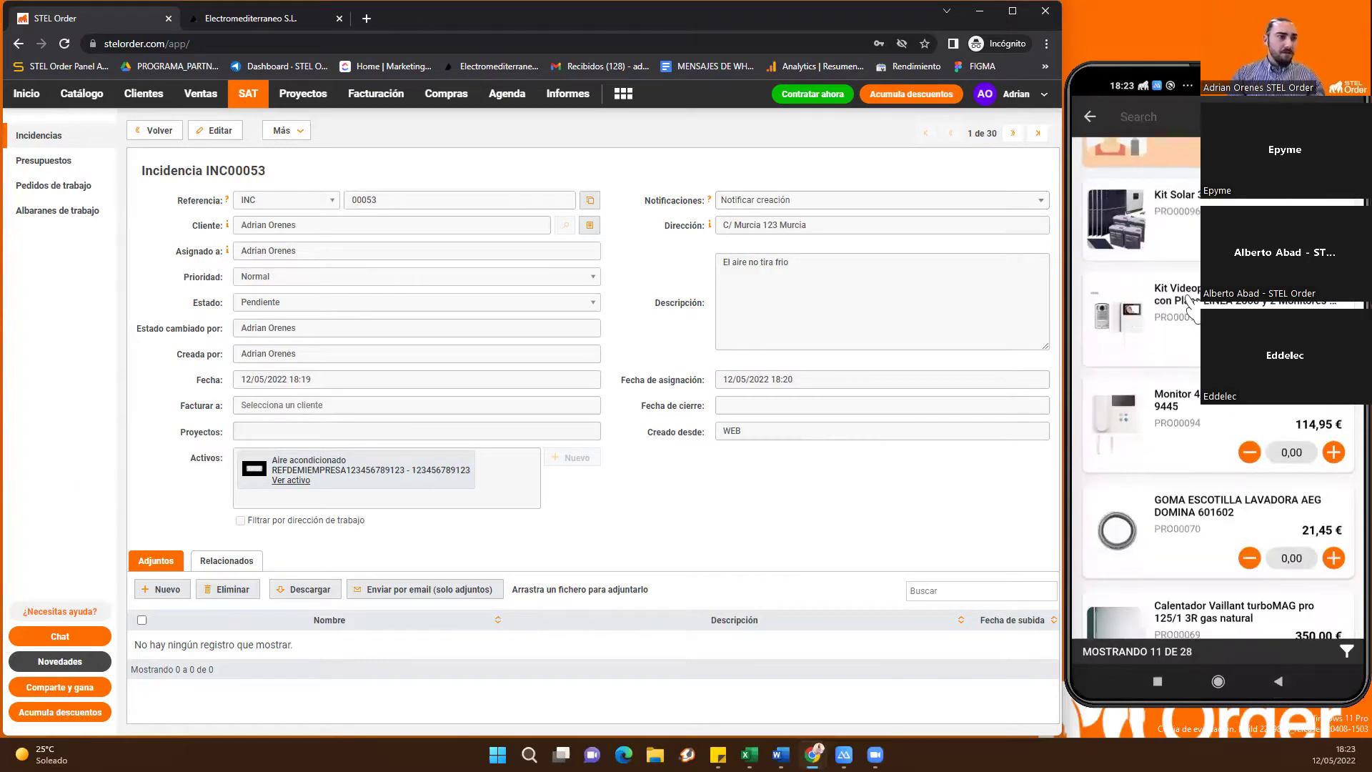
{"action": "scroll", "coordinate": [1190, 307], "scroll_direction": "down", "scroll_amount": 6}
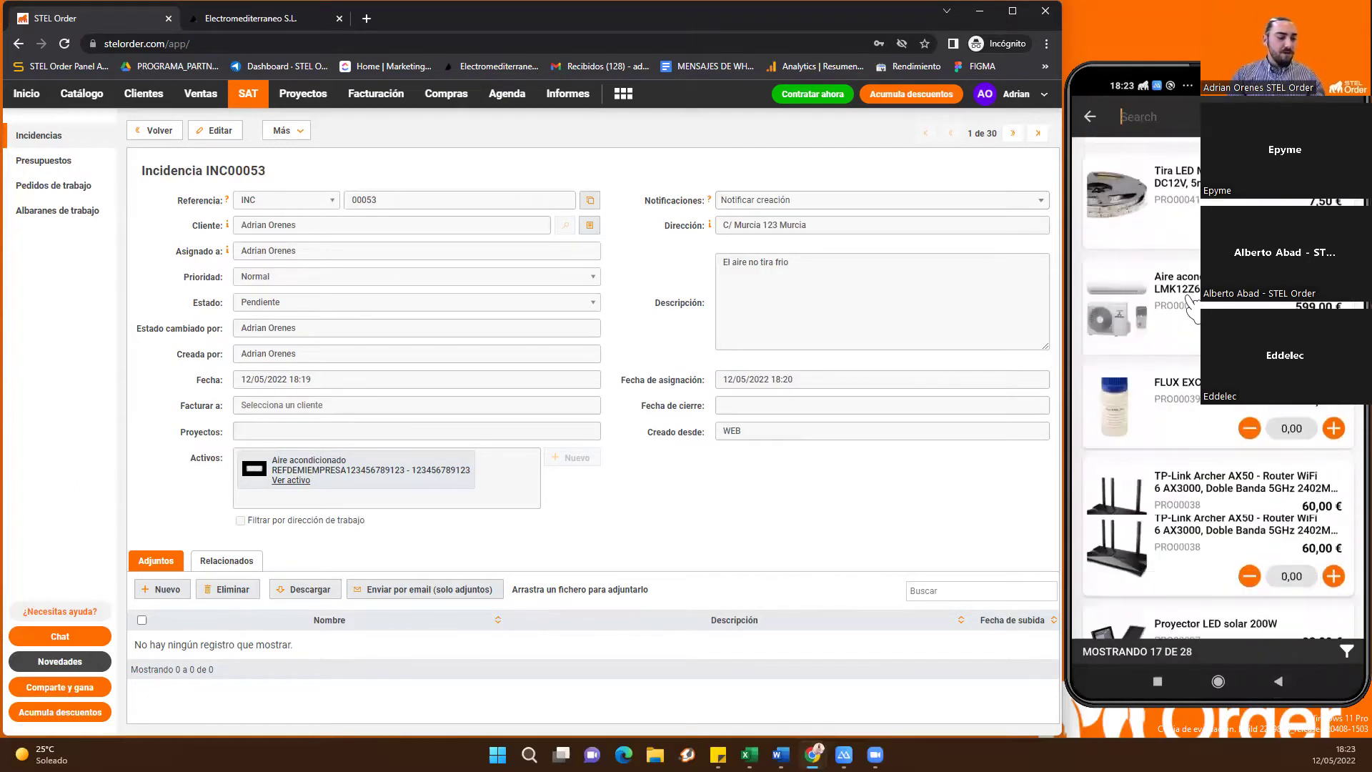
{"action": "scroll", "coordinate": [1190, 307], "scroll_direction": "down", "scroll_amount": 3}
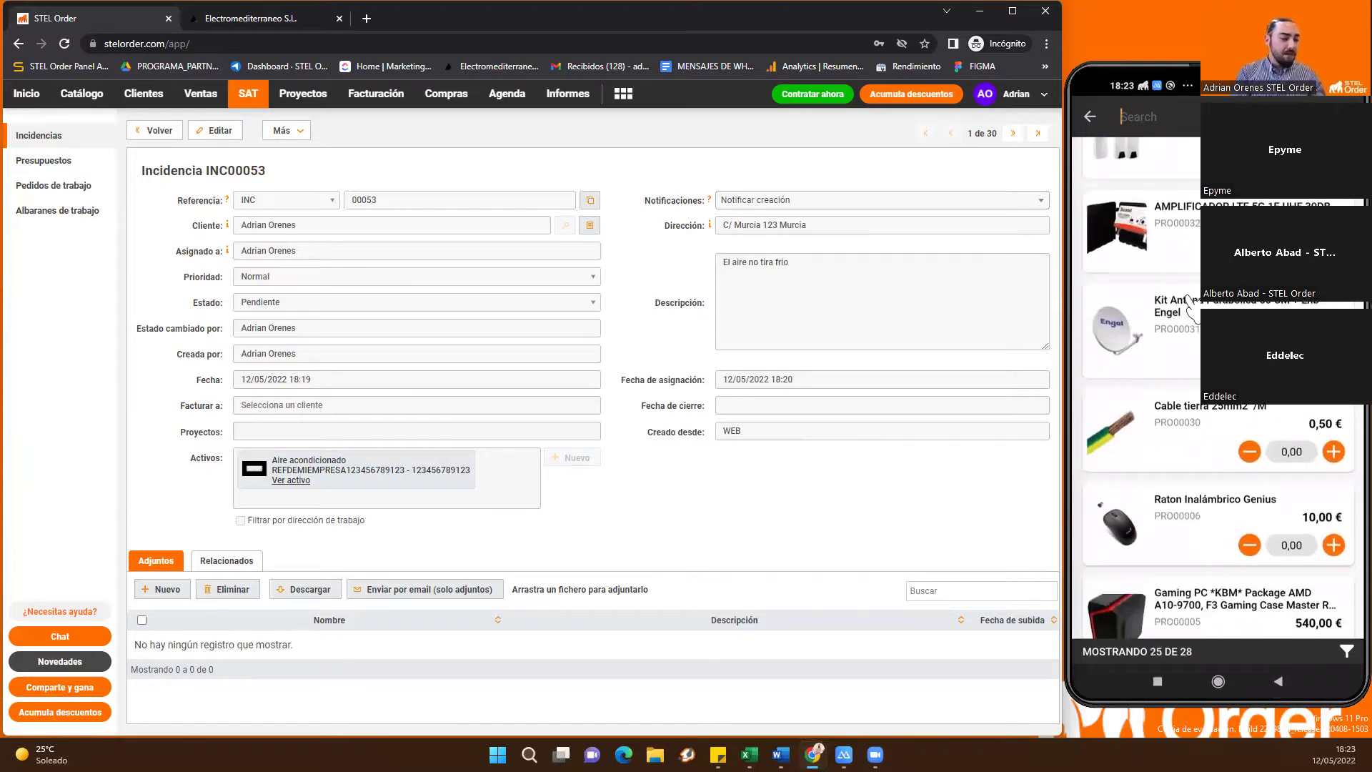
{"action": "scroll", "coordinate": [1190, 308], "scroll_direction": "up", "scroll_amount": 4}
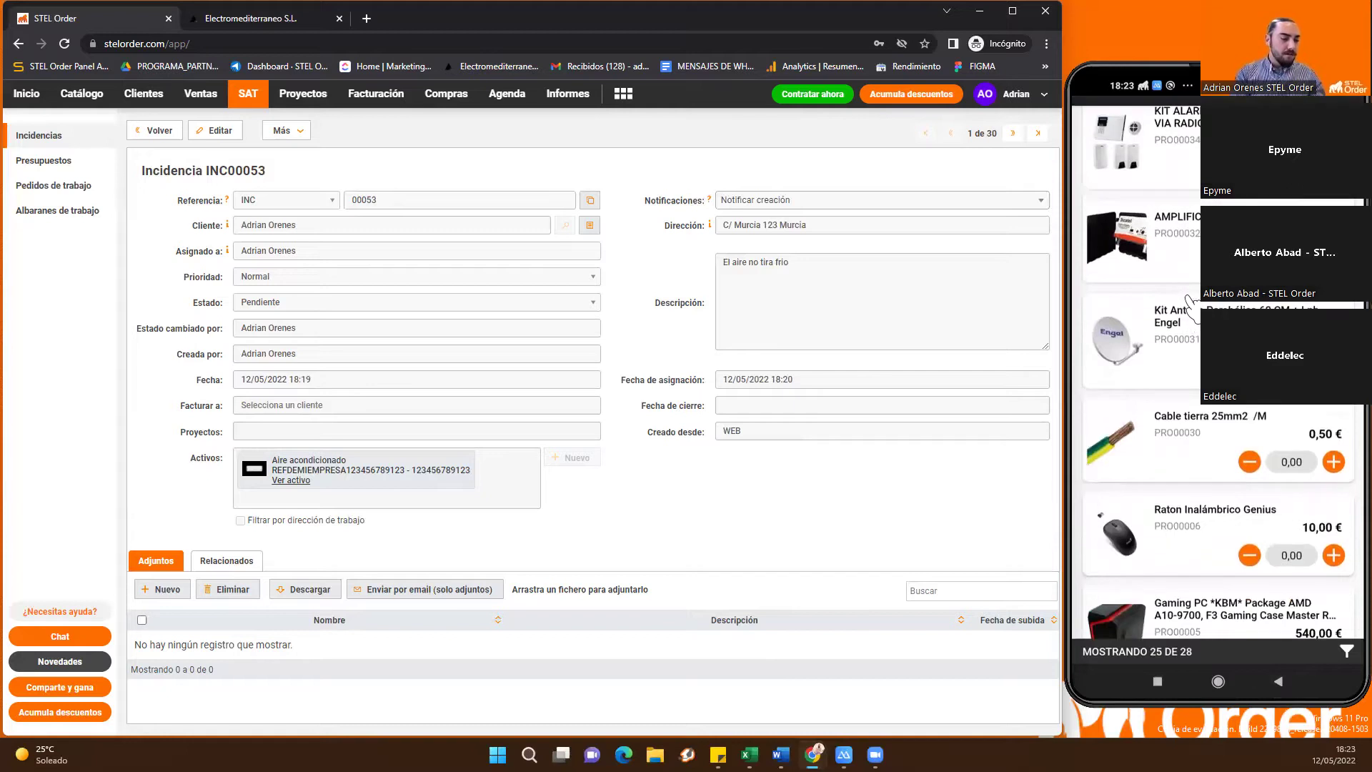
{"action": "right_click", "coordinate": [1189, 304]}
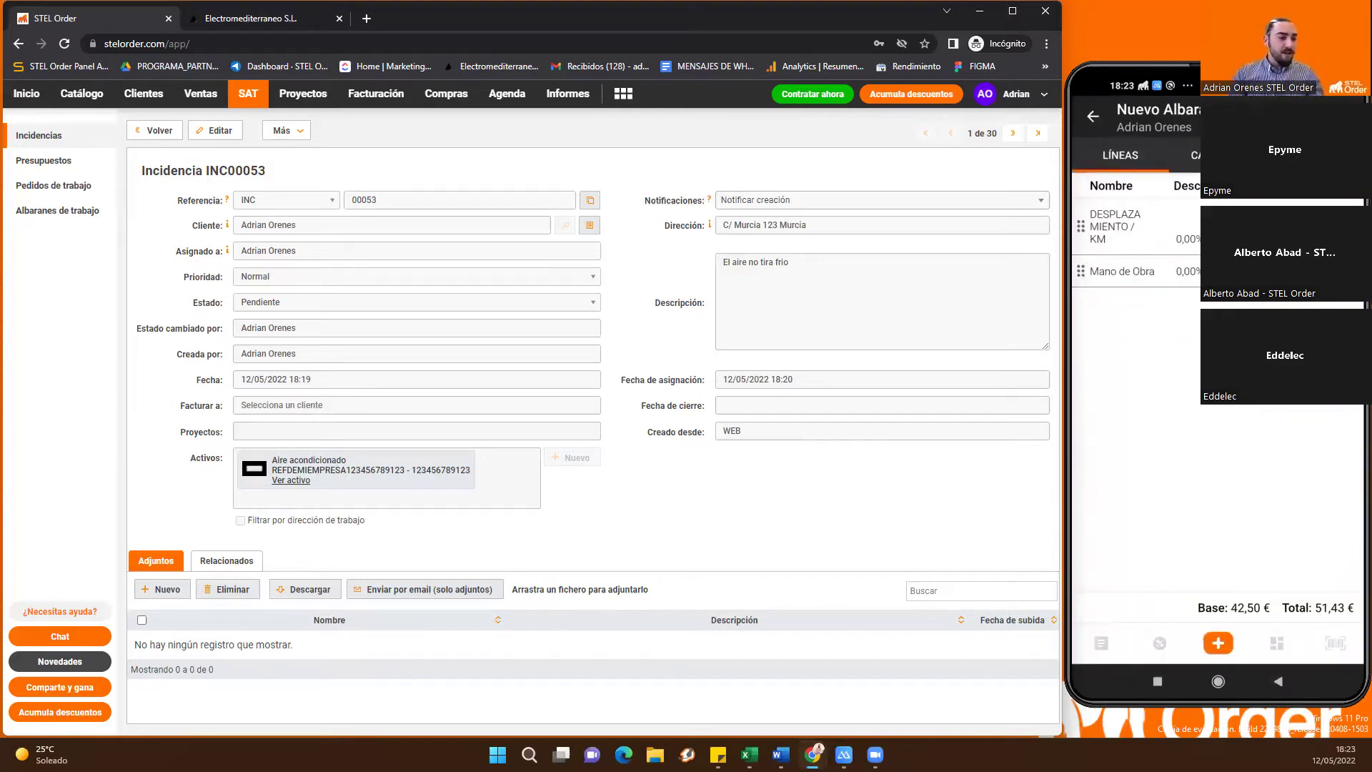
Dictate the Mano de Obra line's description, save albarán ABT00054, and reload web incidents
{"action": "left_click", "coordinate": [1123, 271]}
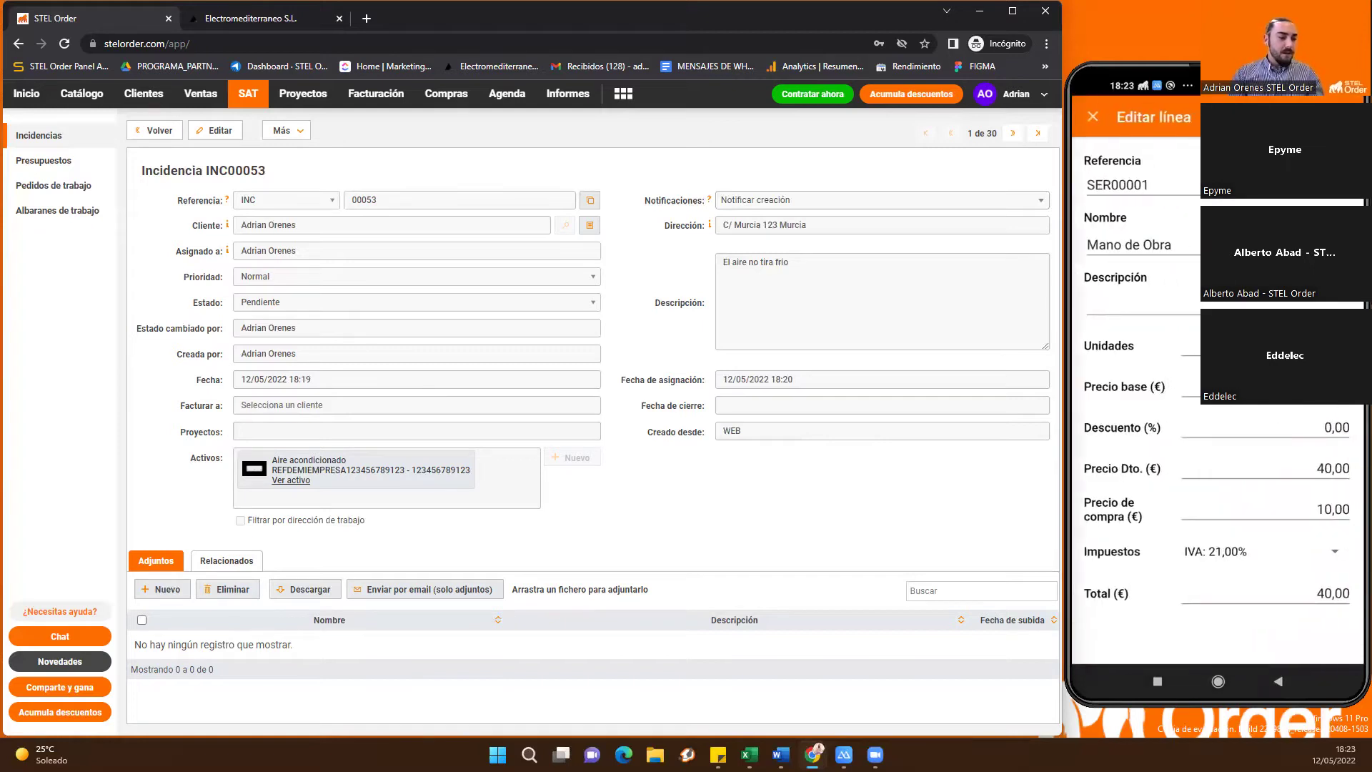
{"action": "left_click", "coordinate": [1140, 304]}
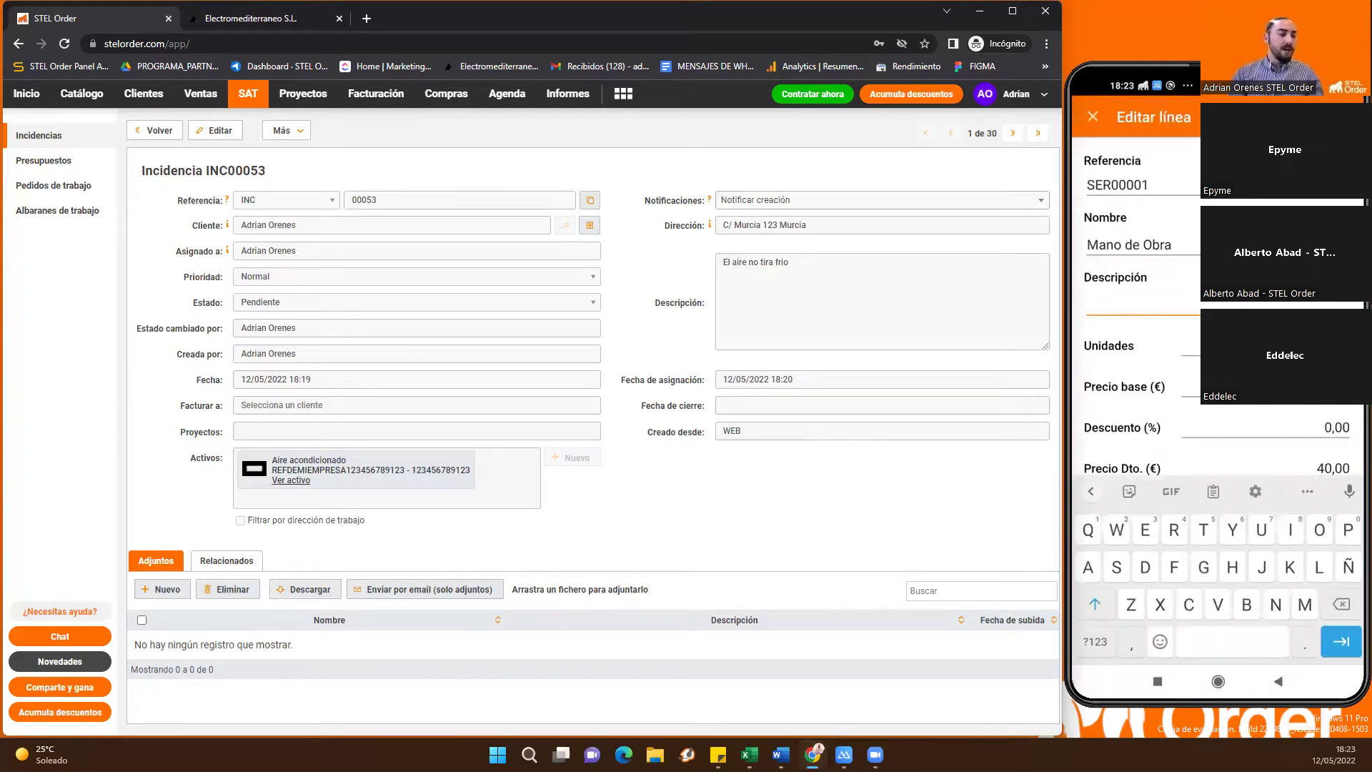
{"action": "left_click", "coordinate": [1350, 491]}
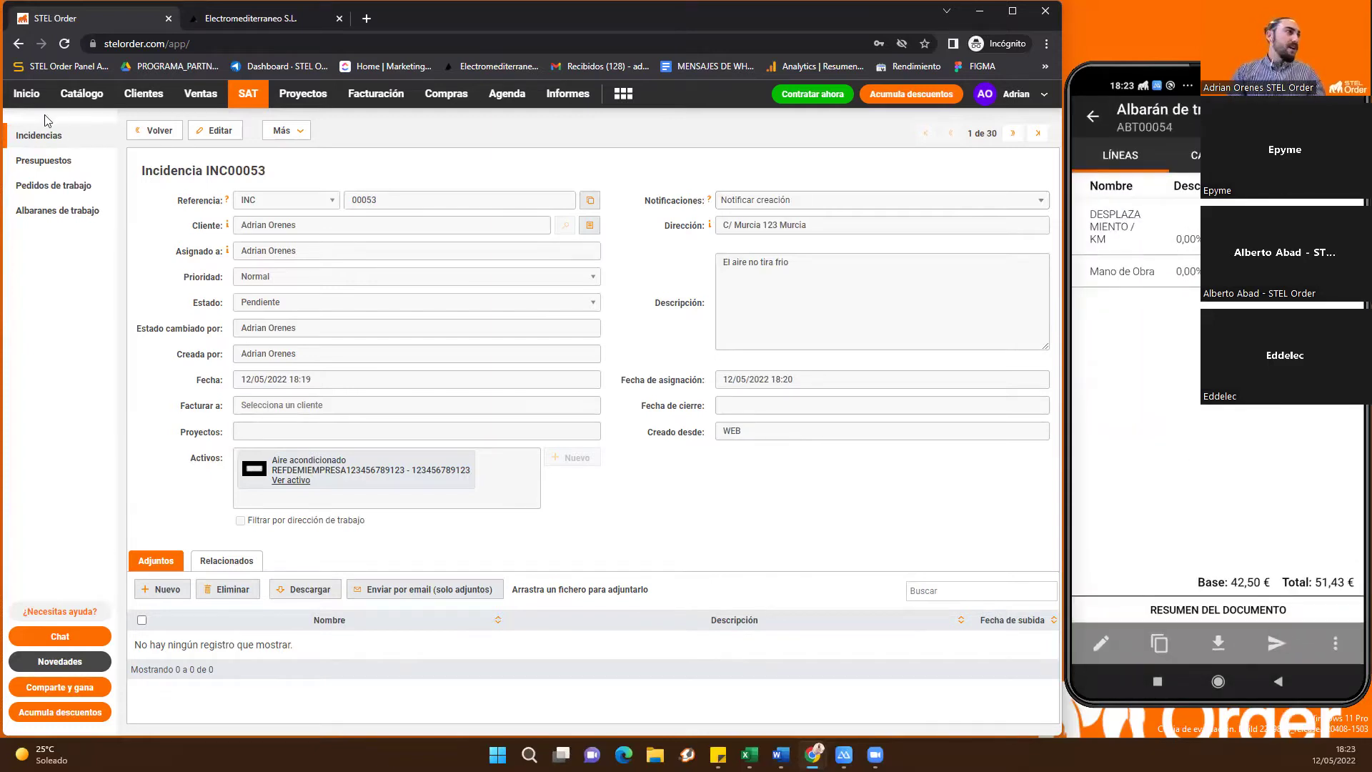
{"action": "left_click", "coordinate": [39, 136]}
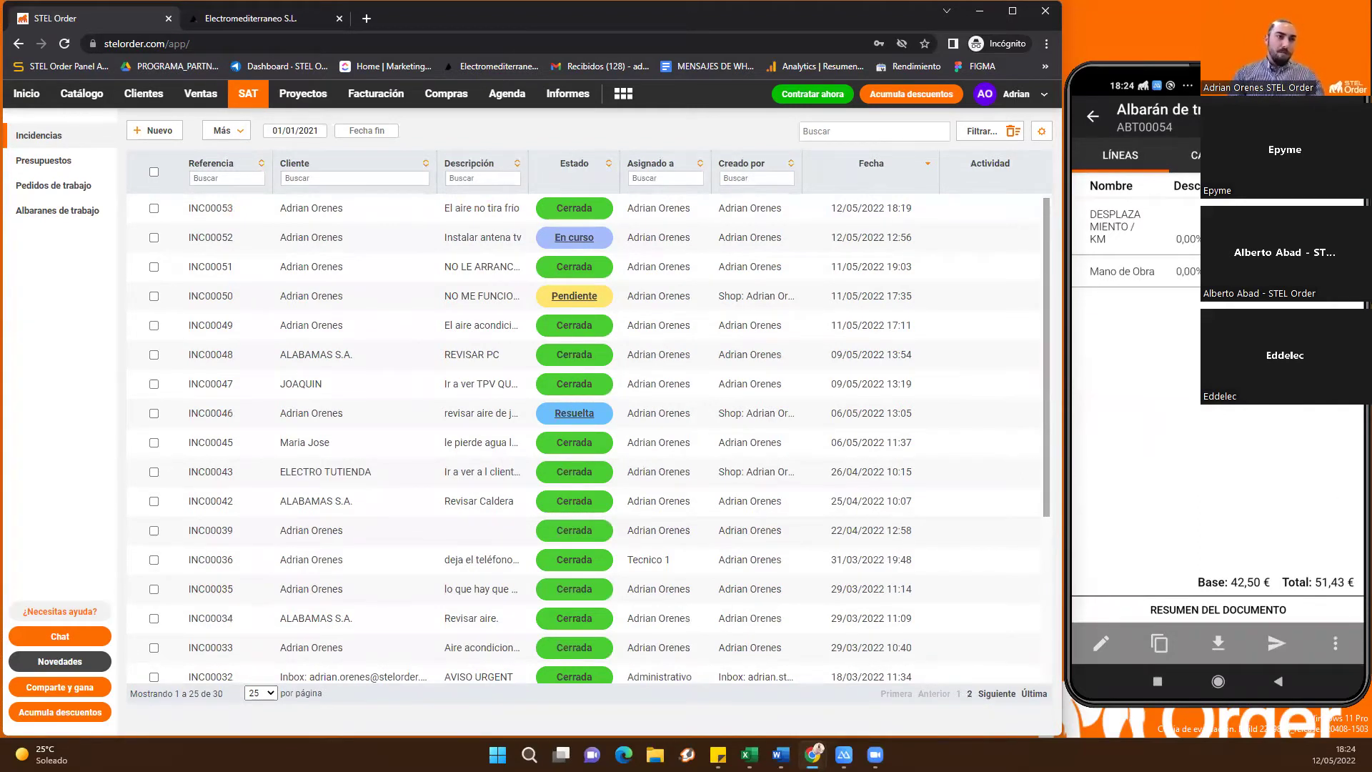
Open the delivery note's more-options menu on the phone
{"action": "left_click", "coordinate": [1340, 642]}
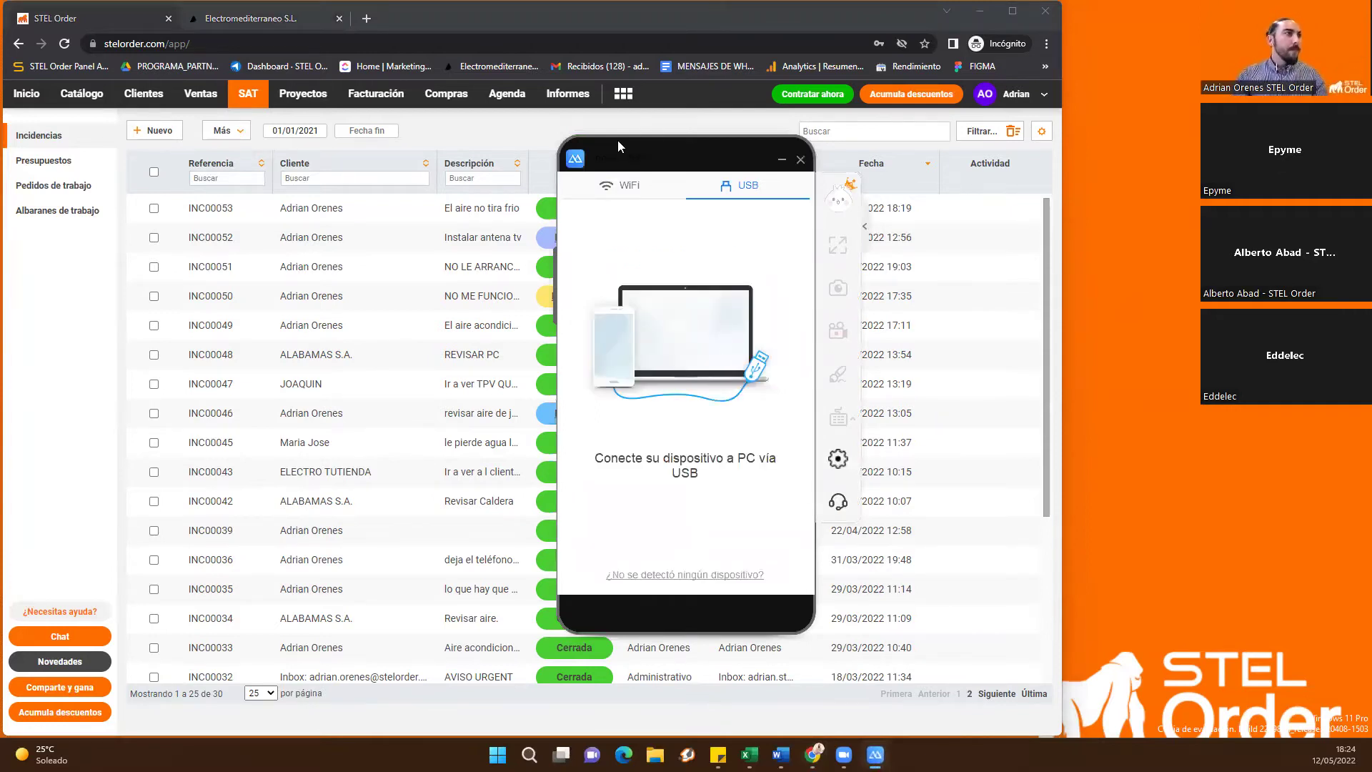
Move and shrink the phone mirror at the right edge, then reload the web incidents list
{"action": "left_click_drag", "start_coordinate": [617, 141], "coordinate": [671, 149]}
{"action": "left_click_drag", "start_coordinate": [1059, 114], "coordinate": [1135, 130]}
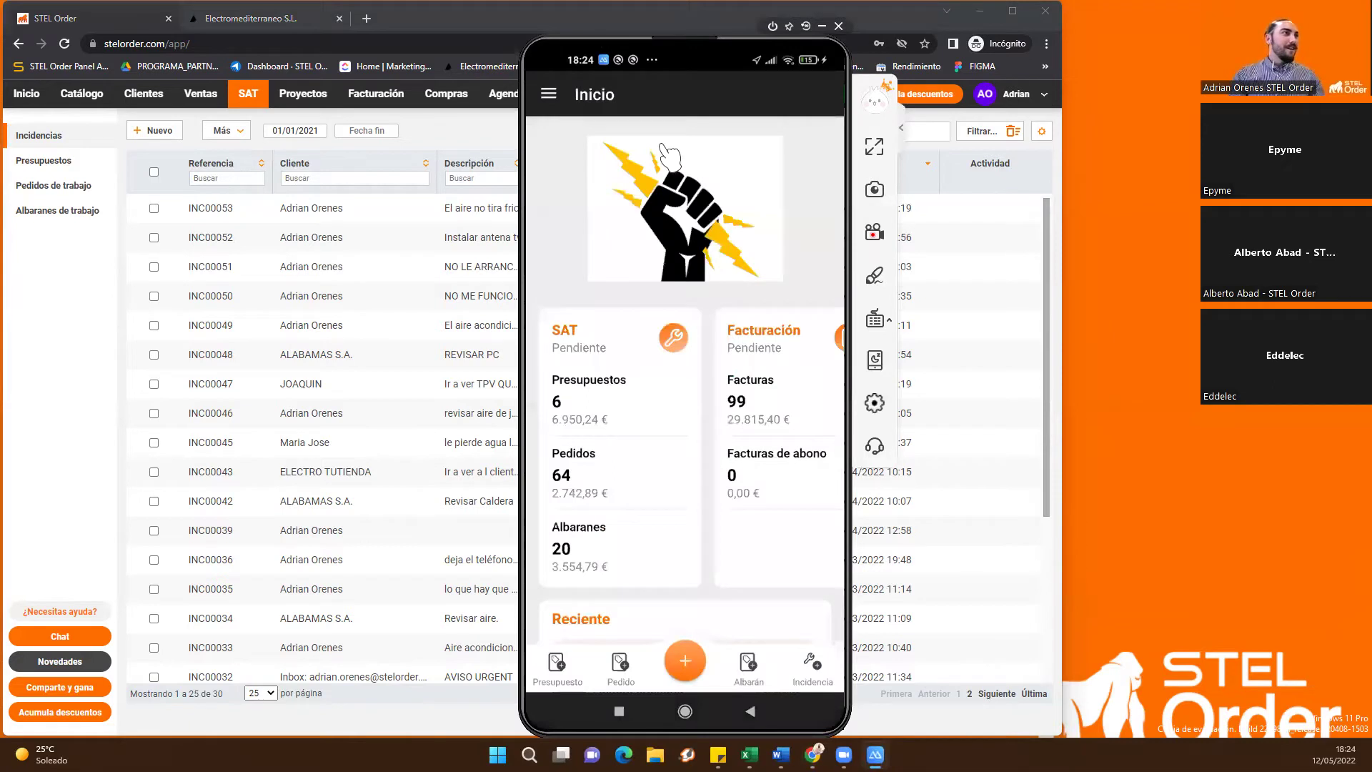
{"action": "left_click_drag", "start_coordinate": [646, 34], "coordinate": [1148, 23]}
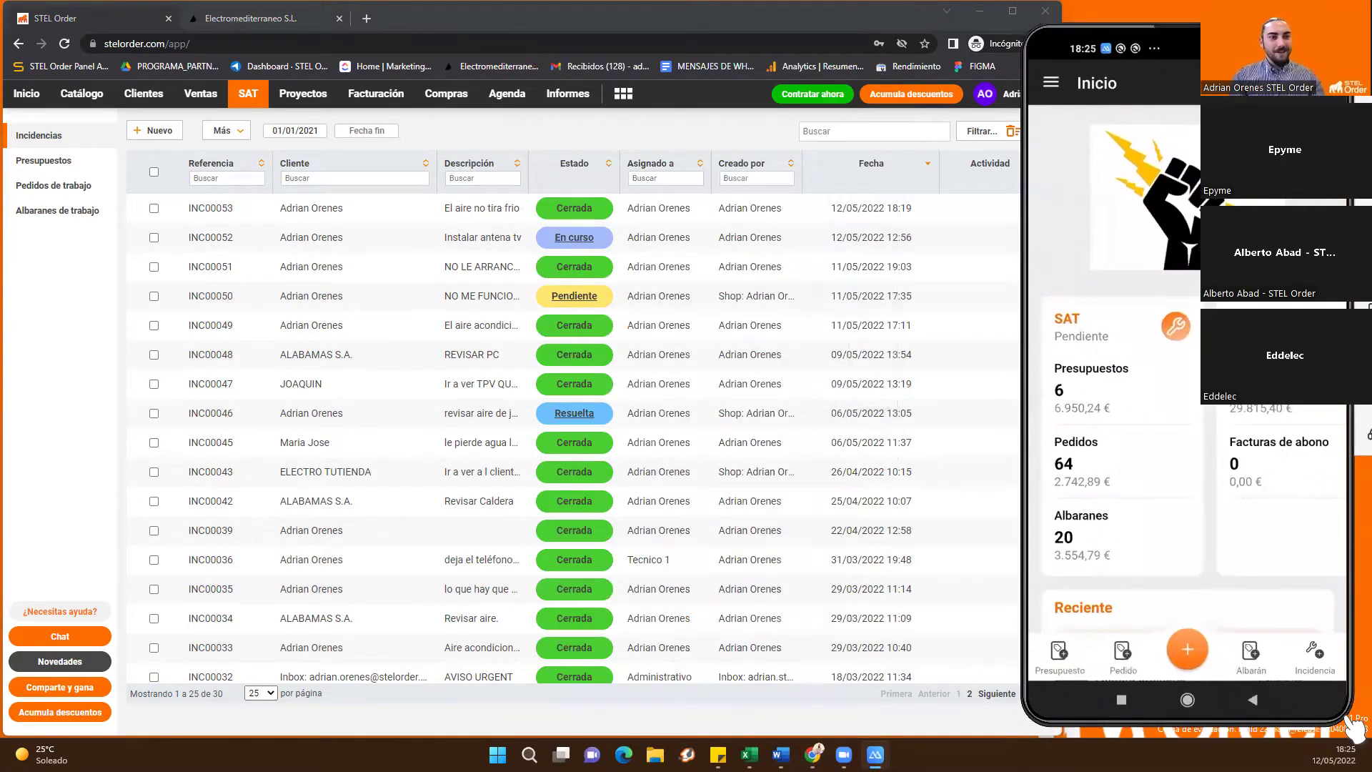
{"action": "left_click_drag", "start_coordinate": [1294, 676], "coordinate": [1278, 637]}
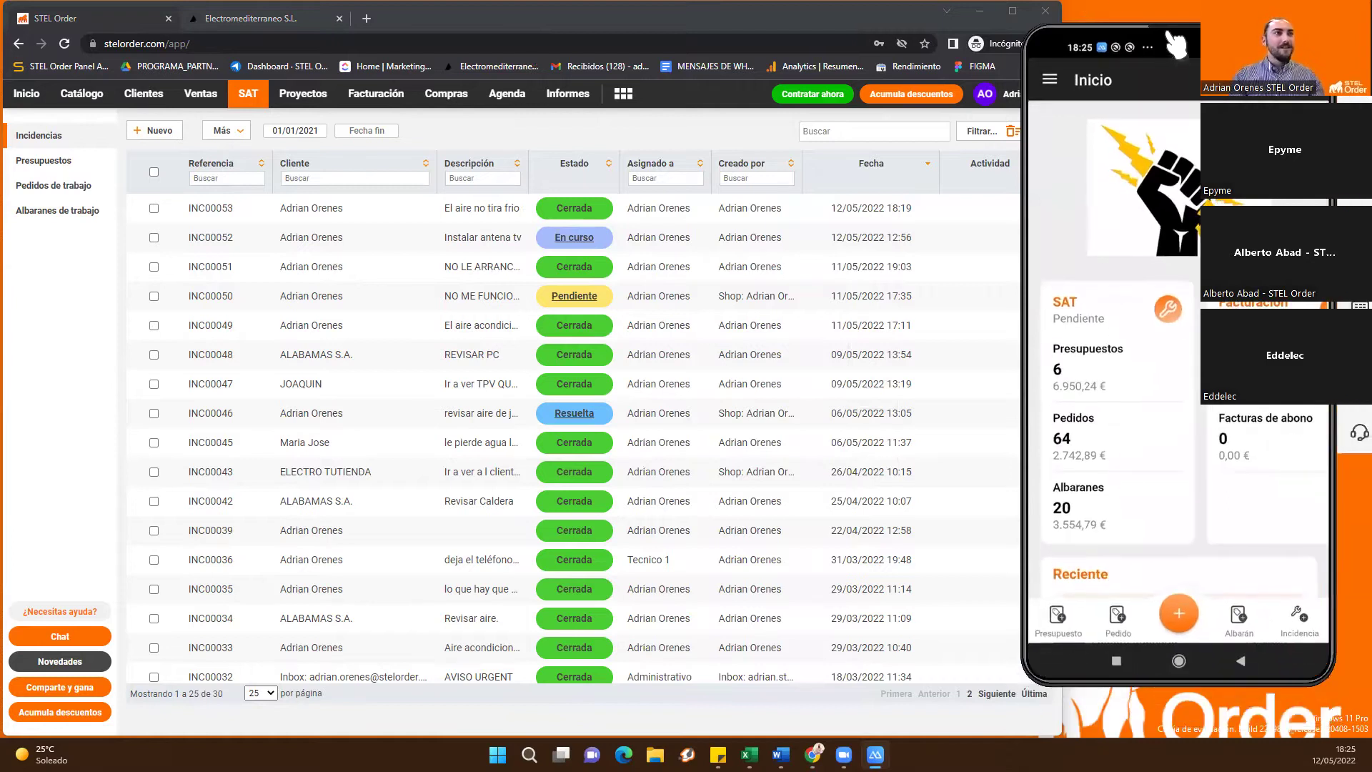
{"action": "left_click_drag", "start_coordinate": [1197, 36], "coordinate": [1154, 50]}
{"action": "left_click_drag", "start_coordinate": [1290, 679], "coordinate": [1281, 665]}
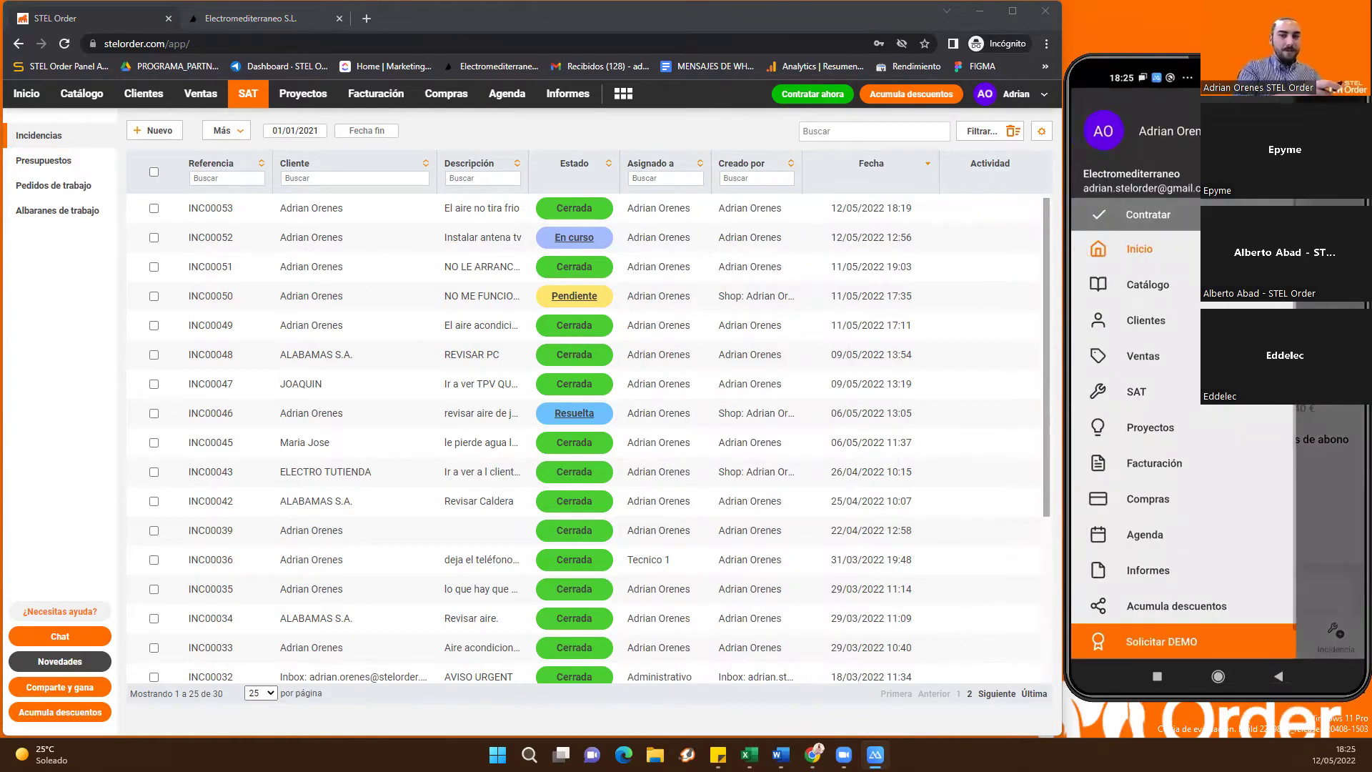
{"action": "left_click", "coordinate": [39, 135]}
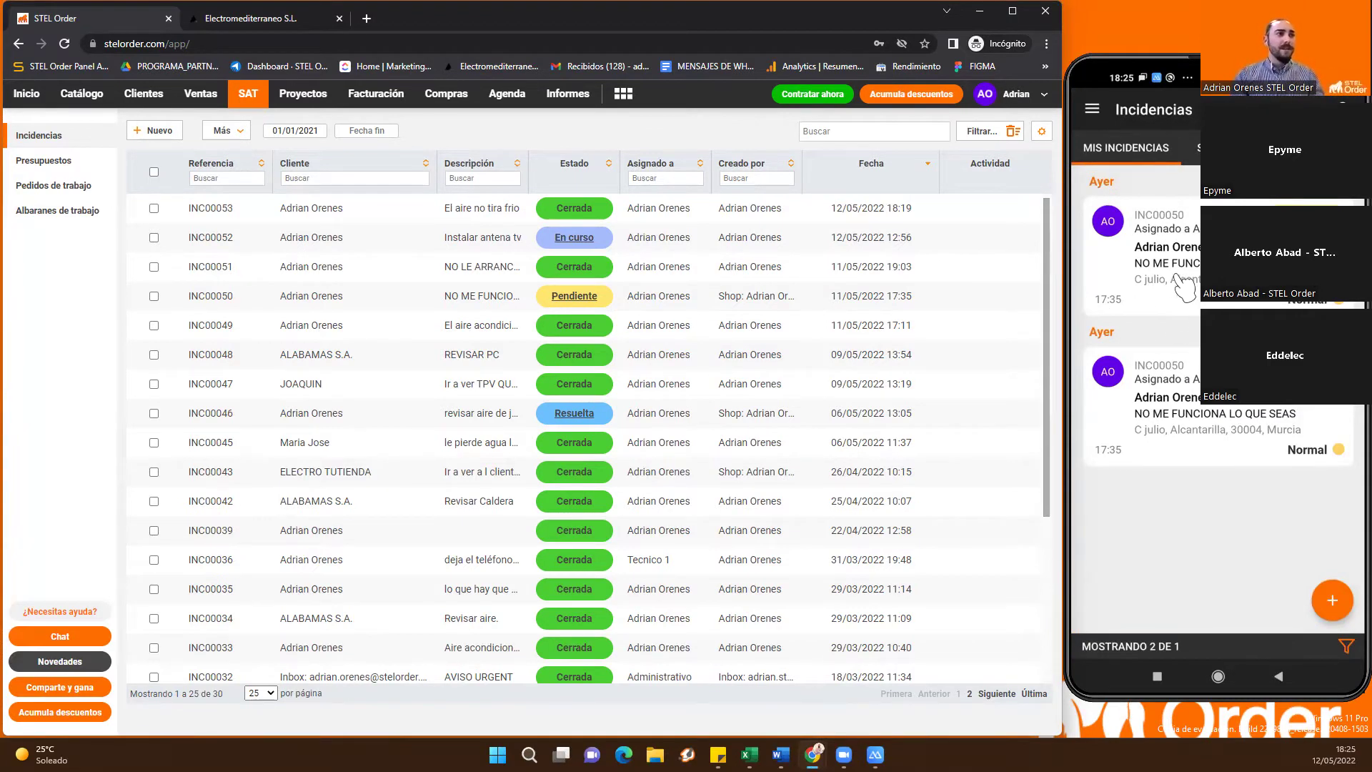
Open incident INC00053's related documents and its delivery note ABT00054
{"action": "left_click", "coordinate": [328, 207]}
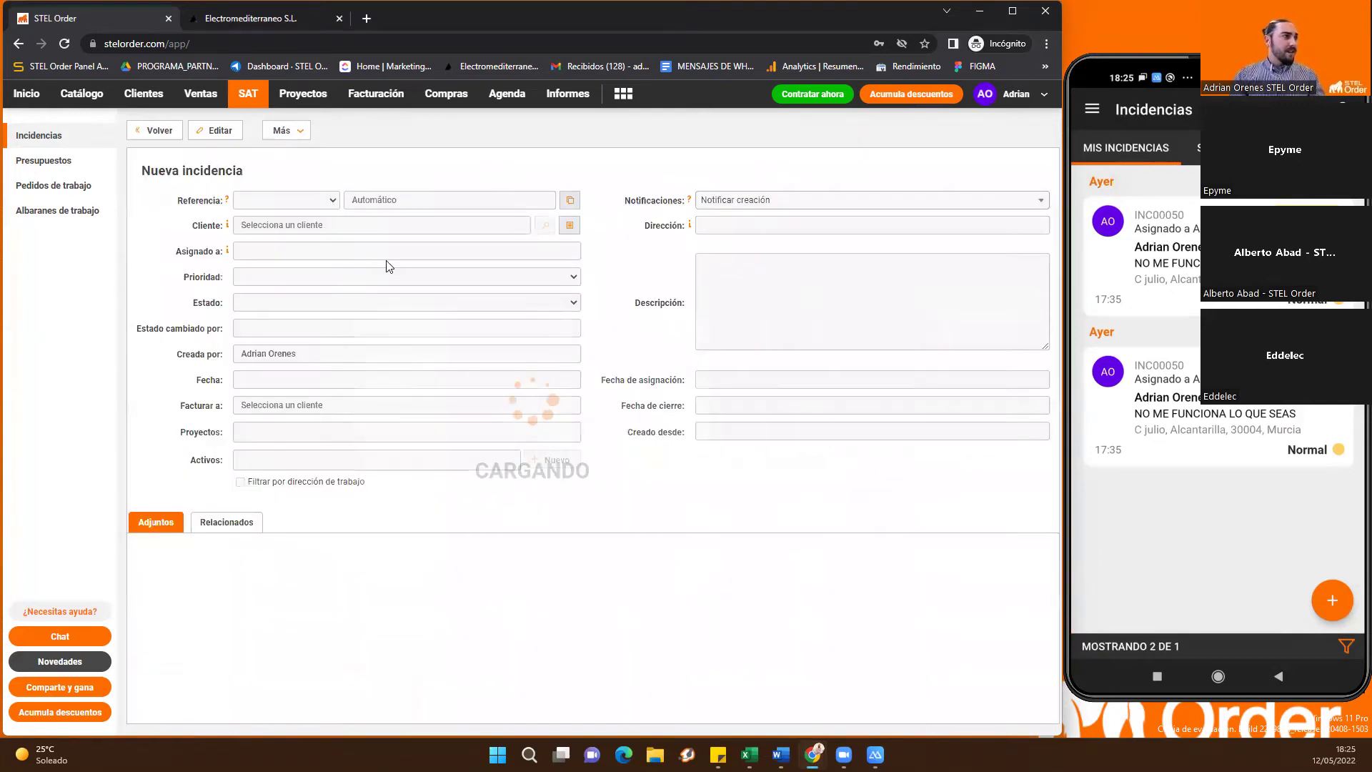
{"action": "left_click", "coordinate": [242, 564]}
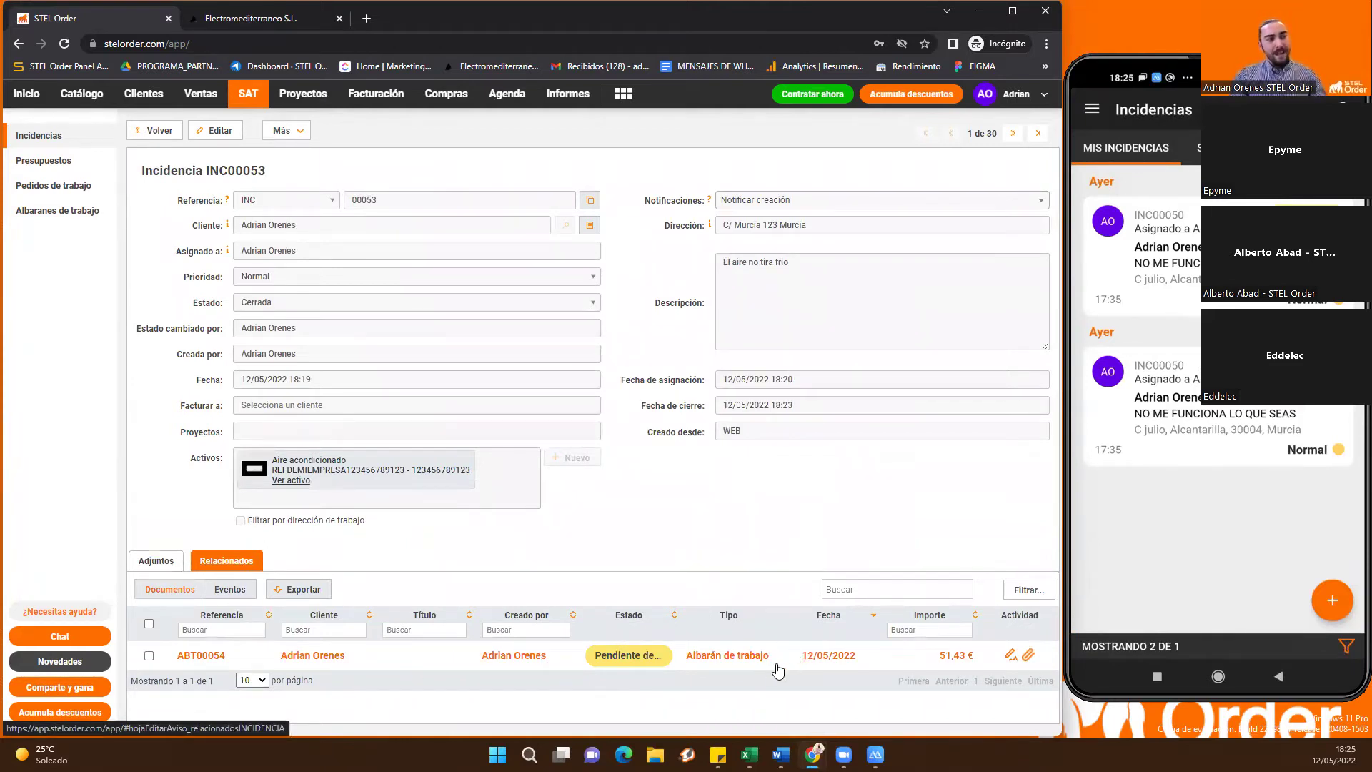
{"action": "mouse_move", "coordinate": [1010, 659]}
{"action": "left_click", "coordinate": [768, 658]}
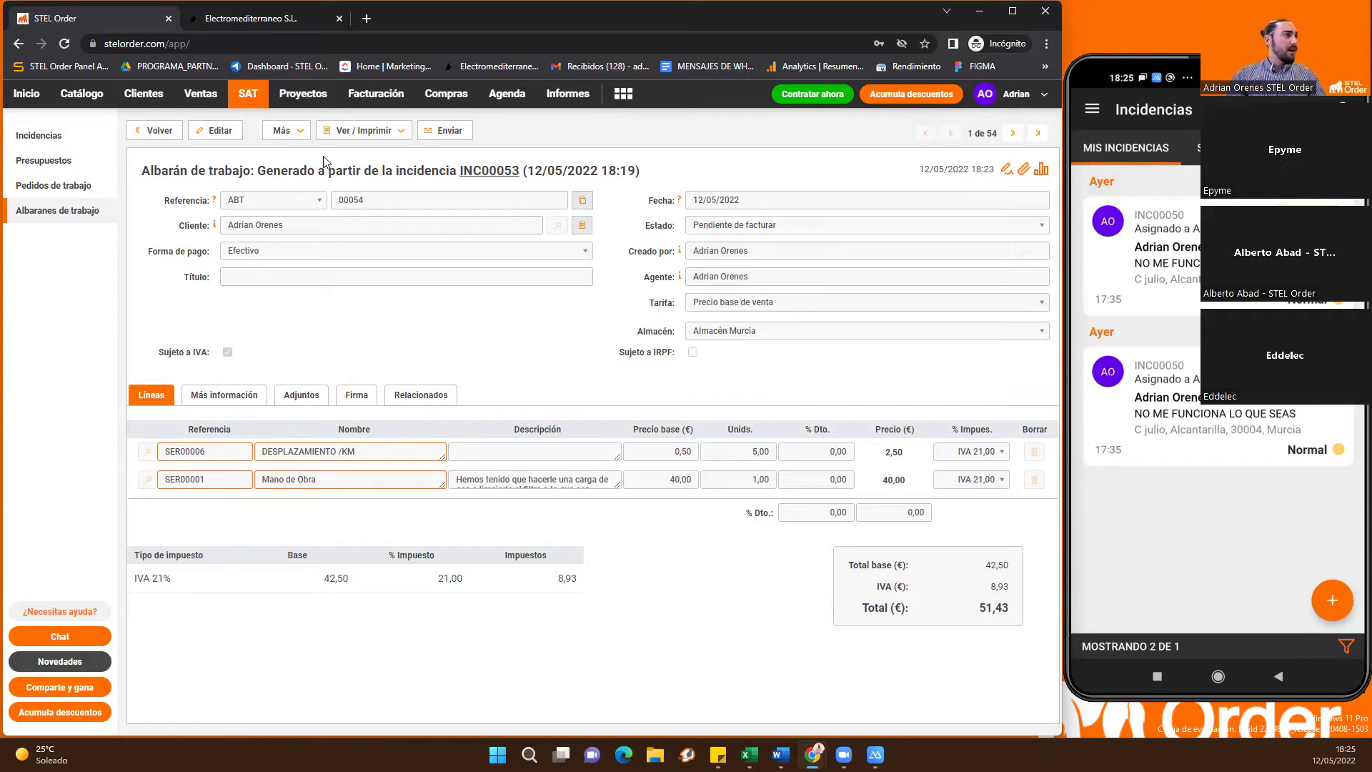
{"action": "left_click", "coordinate": [339, 134]}
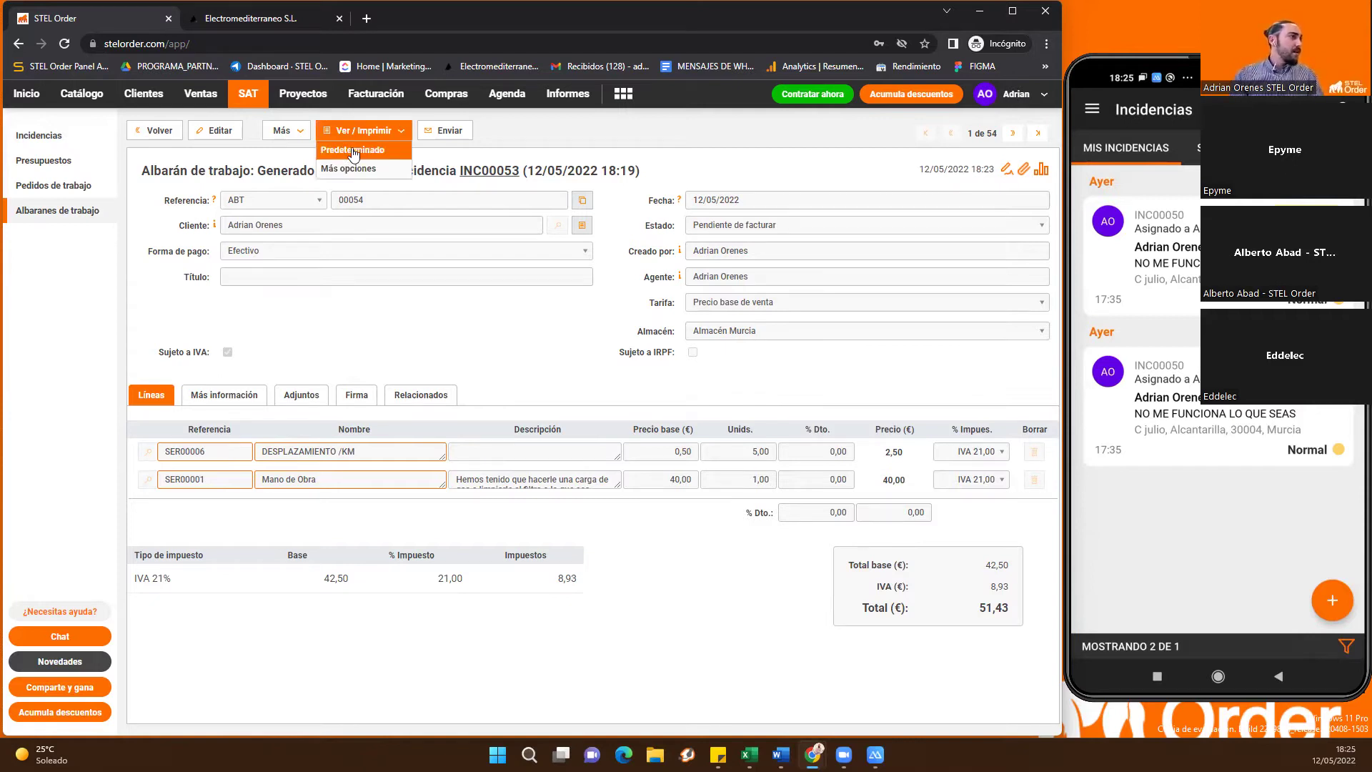
{"action": "left_click", "coordinate": [352, 151]}
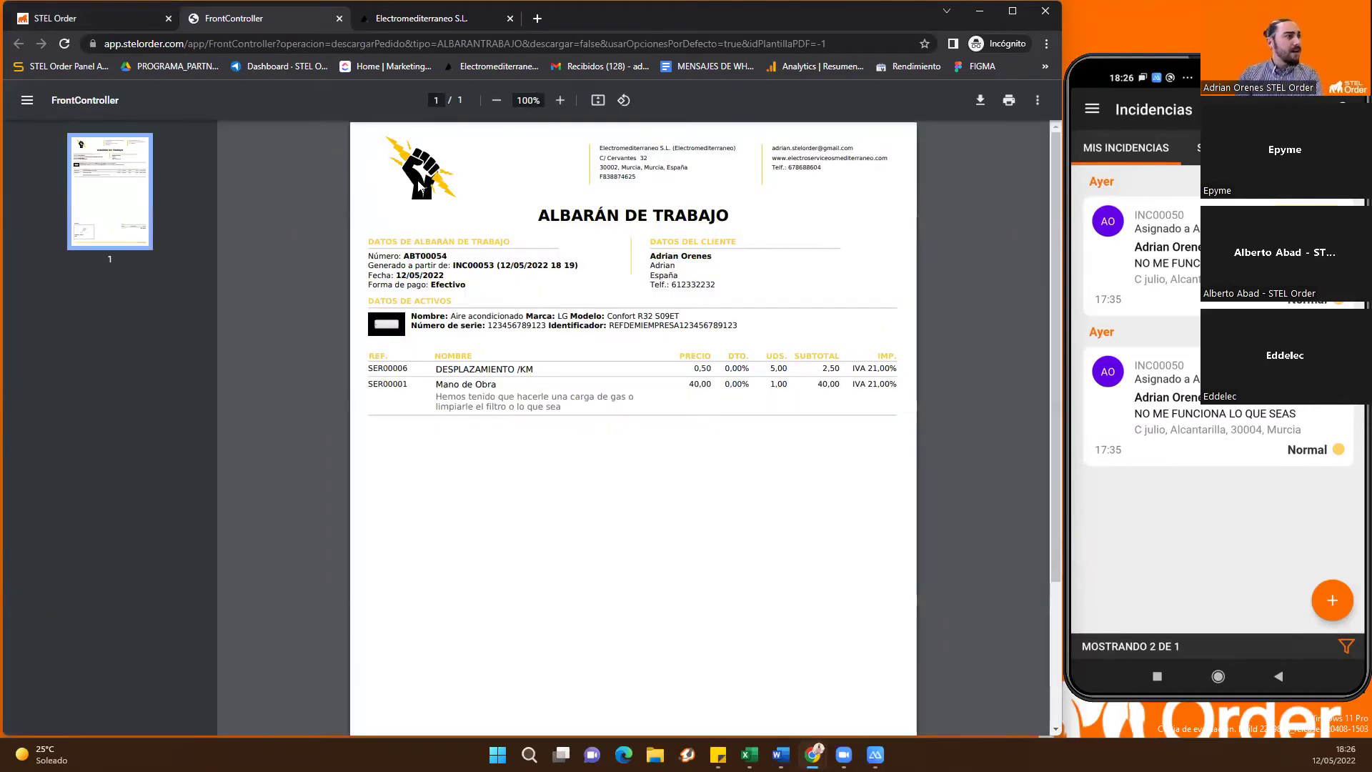
{"action": "key", "text": "ctrl+w"}
{"action": "left_click", "coordinate": [361, 130]}
{"action": "left_click", "coordinate": [373, 168]}
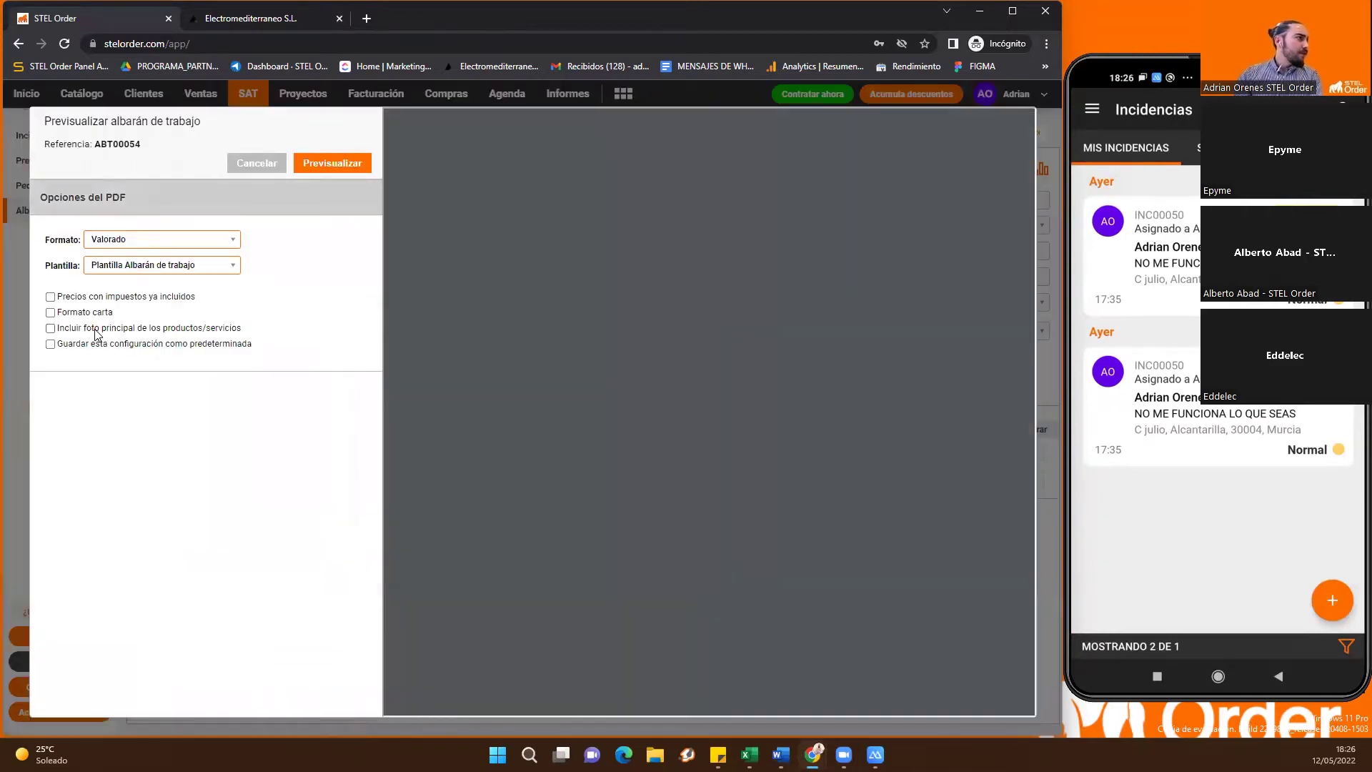
{"action": "left_click", "coordinate": [50, 328]}
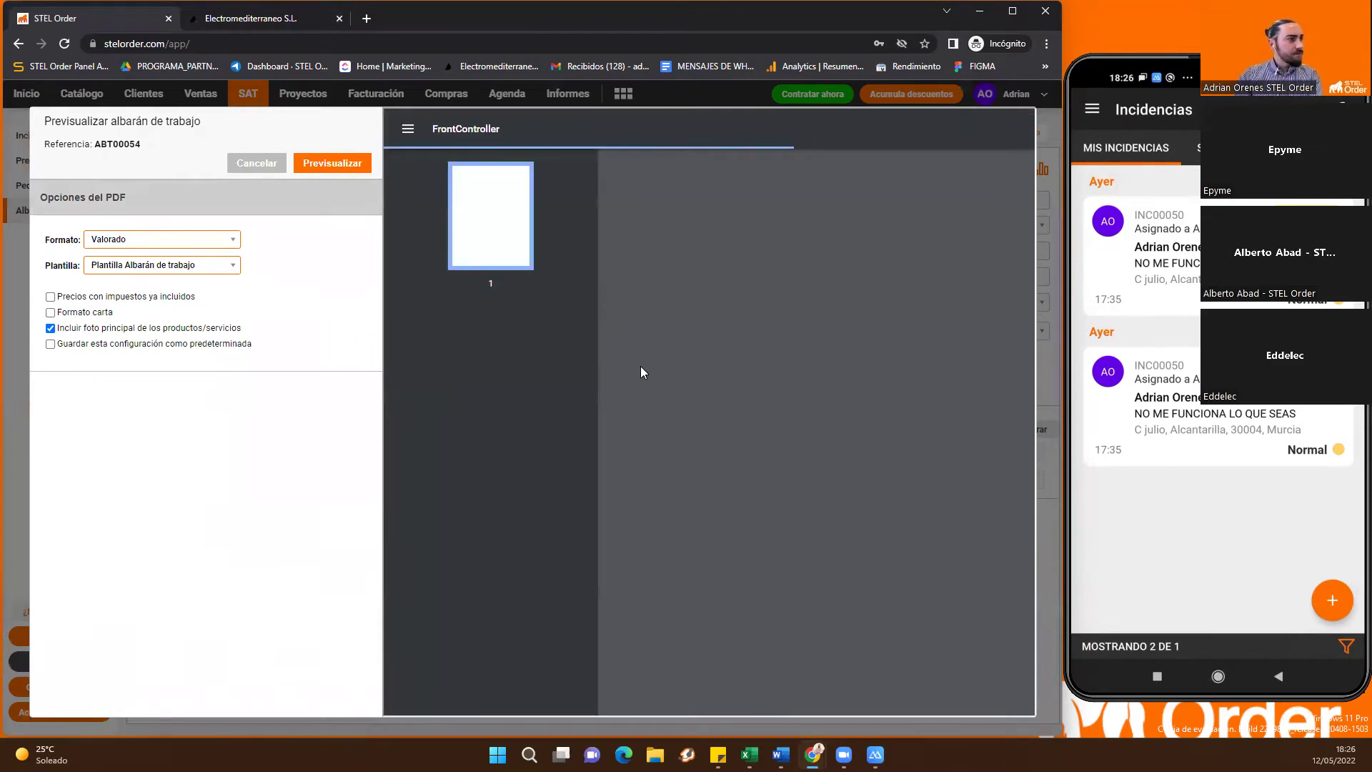
{"action": "scroll", "coordinate": [744, 444], "scroll_direction": "down", "scroll_amount": 1}
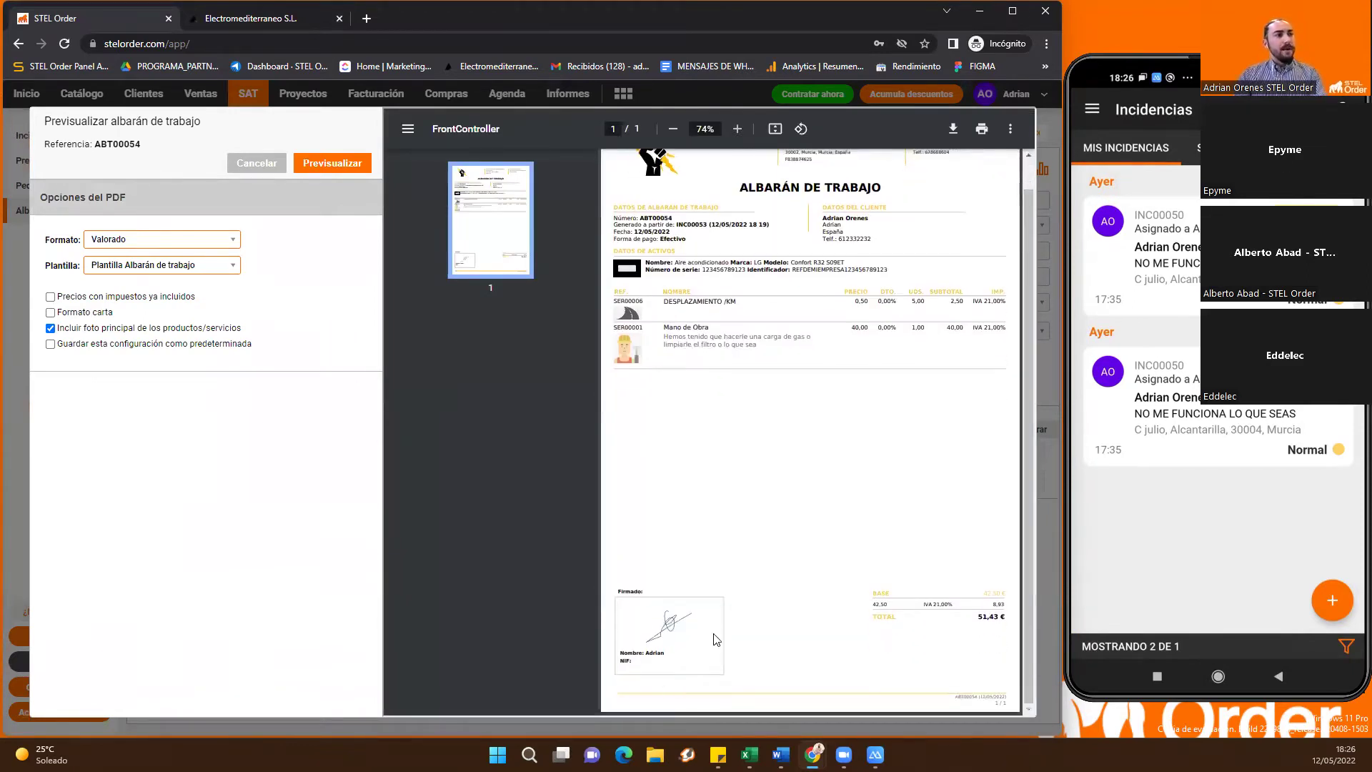
{"action": "scroll", "coordinate": [852, 593], "scroll_direction": "up", "scroll_amount": 1}
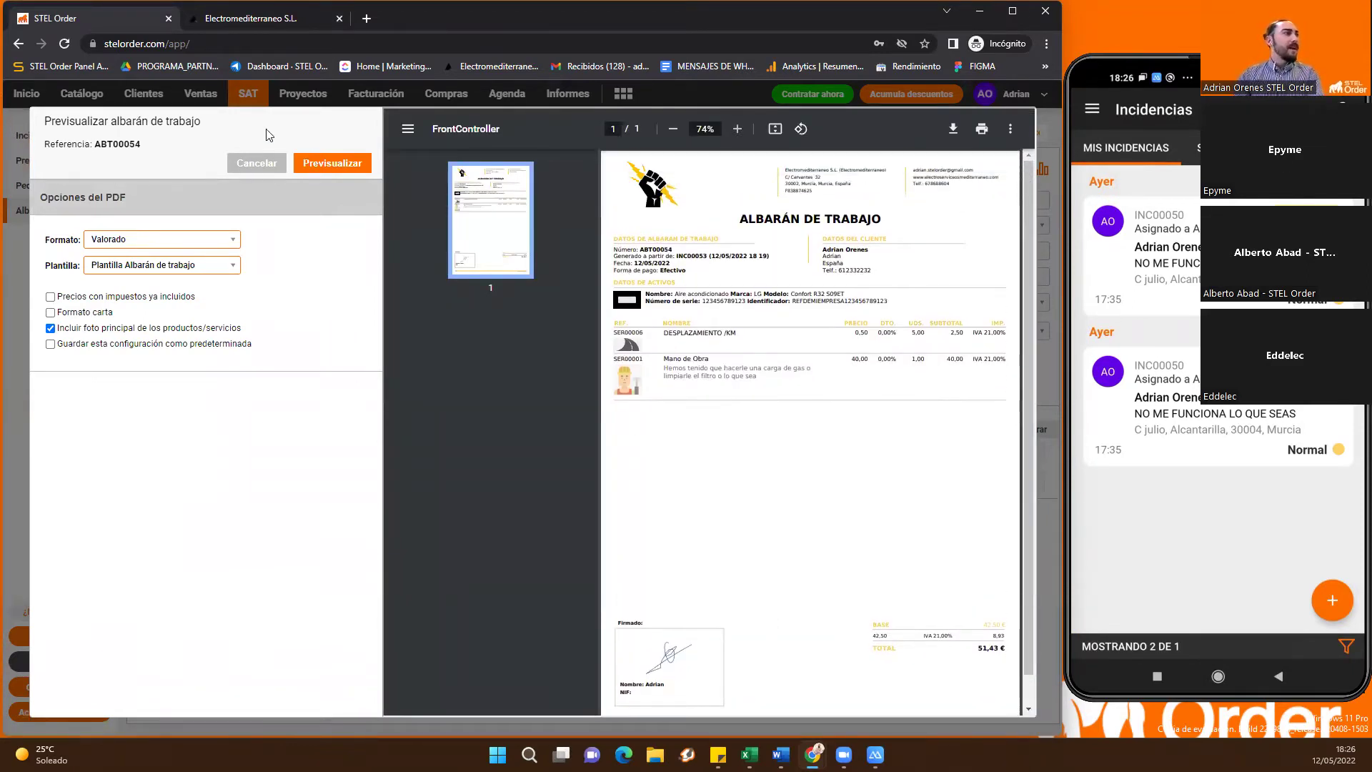
{"action": "left_click", "coordinate": [252, 163]}
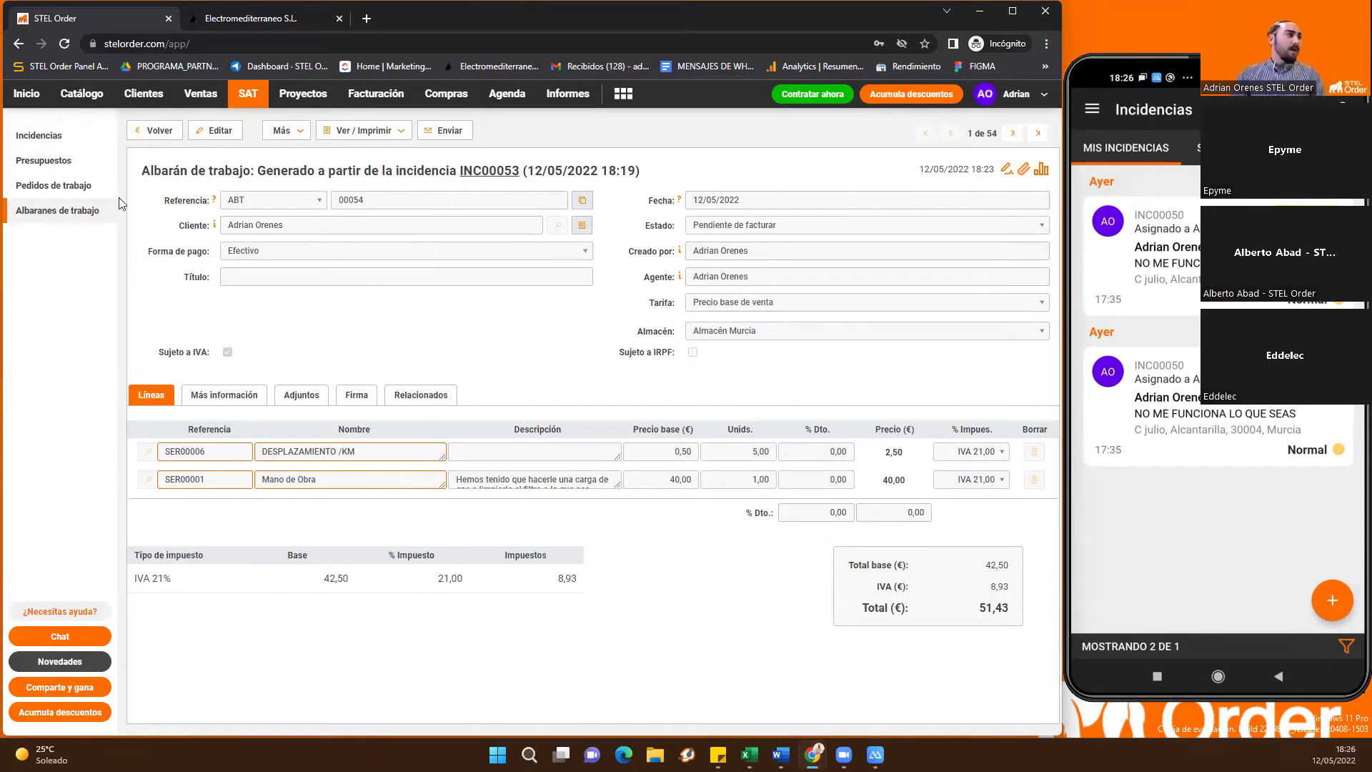
Duplicate work delivery note ABT00054 as a new work delivery note and save it
{"action": "left_click", "coordinate": [83, 214]}
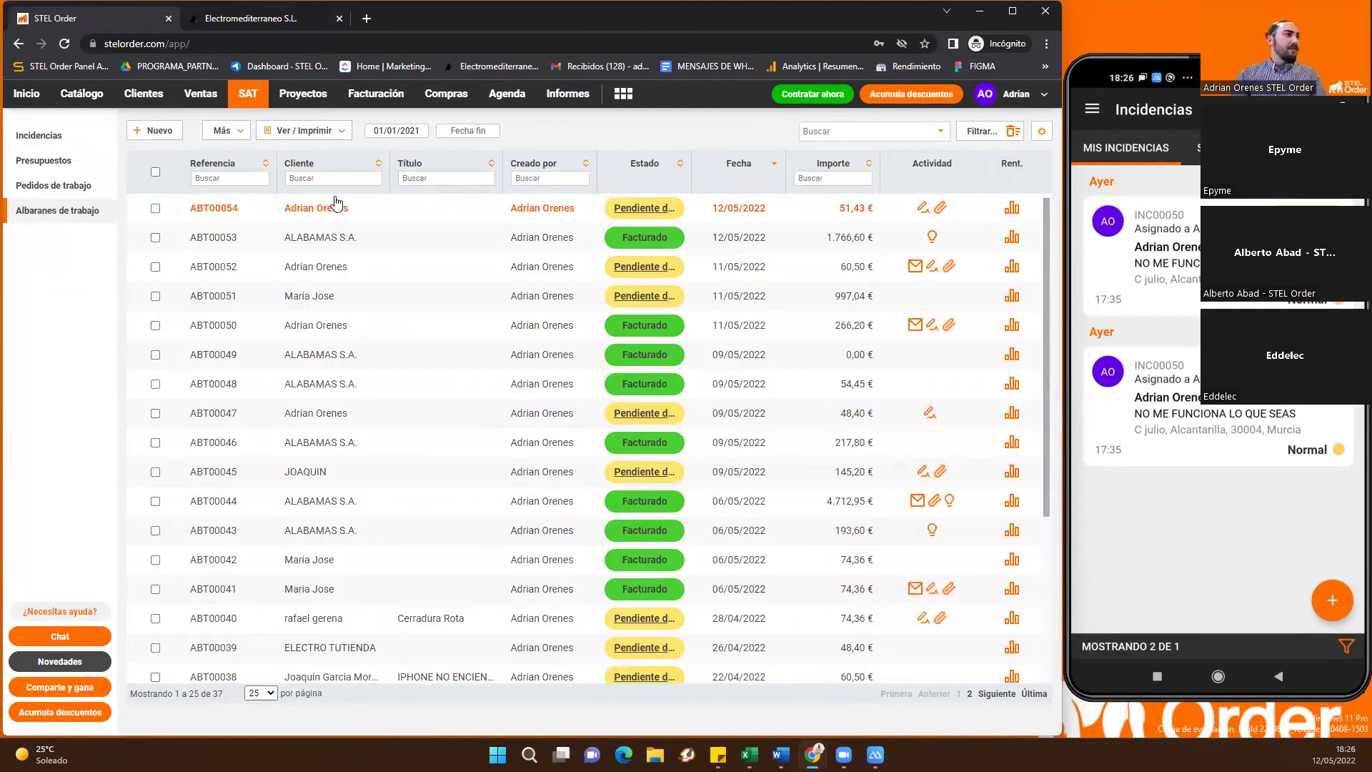
{"action": "right_click", "coordinate": [336, 203]}
{"action": "mouse_move", "coordinate": [397, 326]}
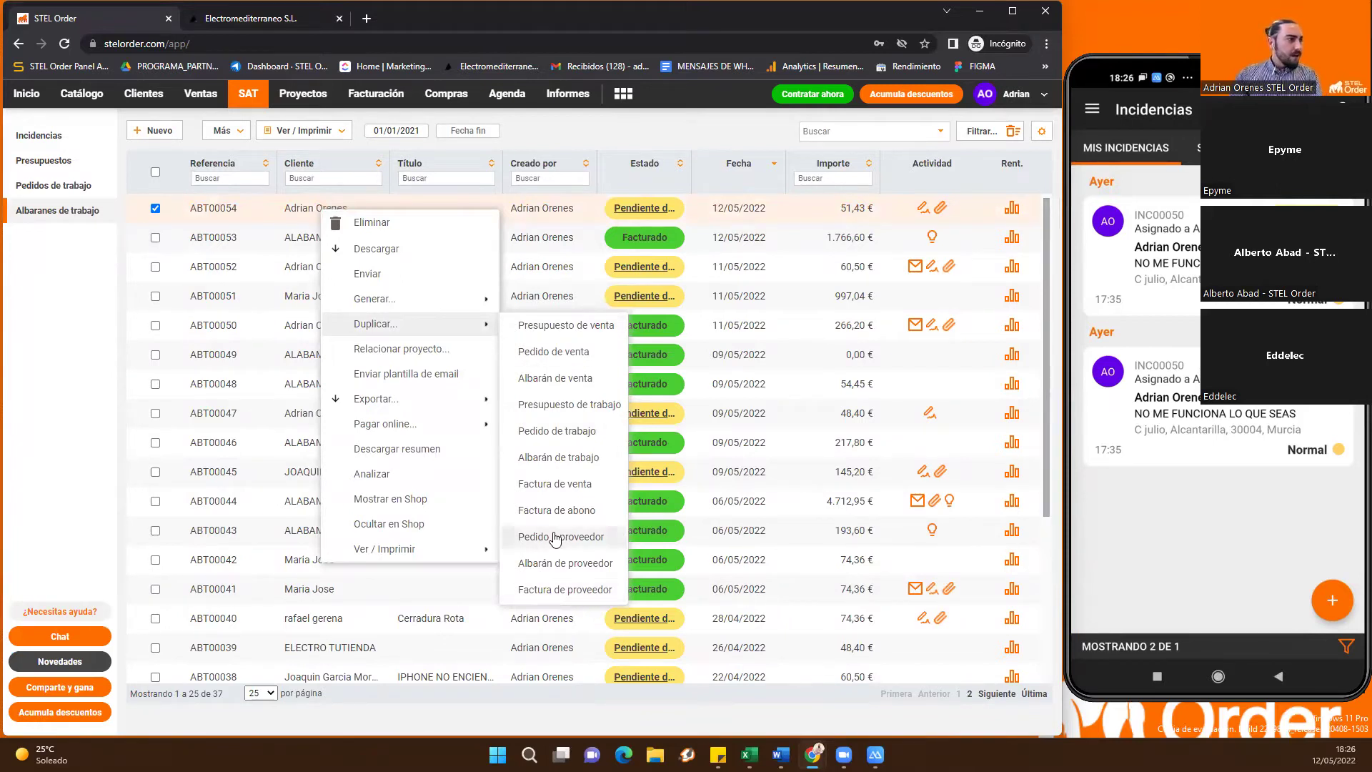
{"action": "left_click", "coordinate": [587, 464]}
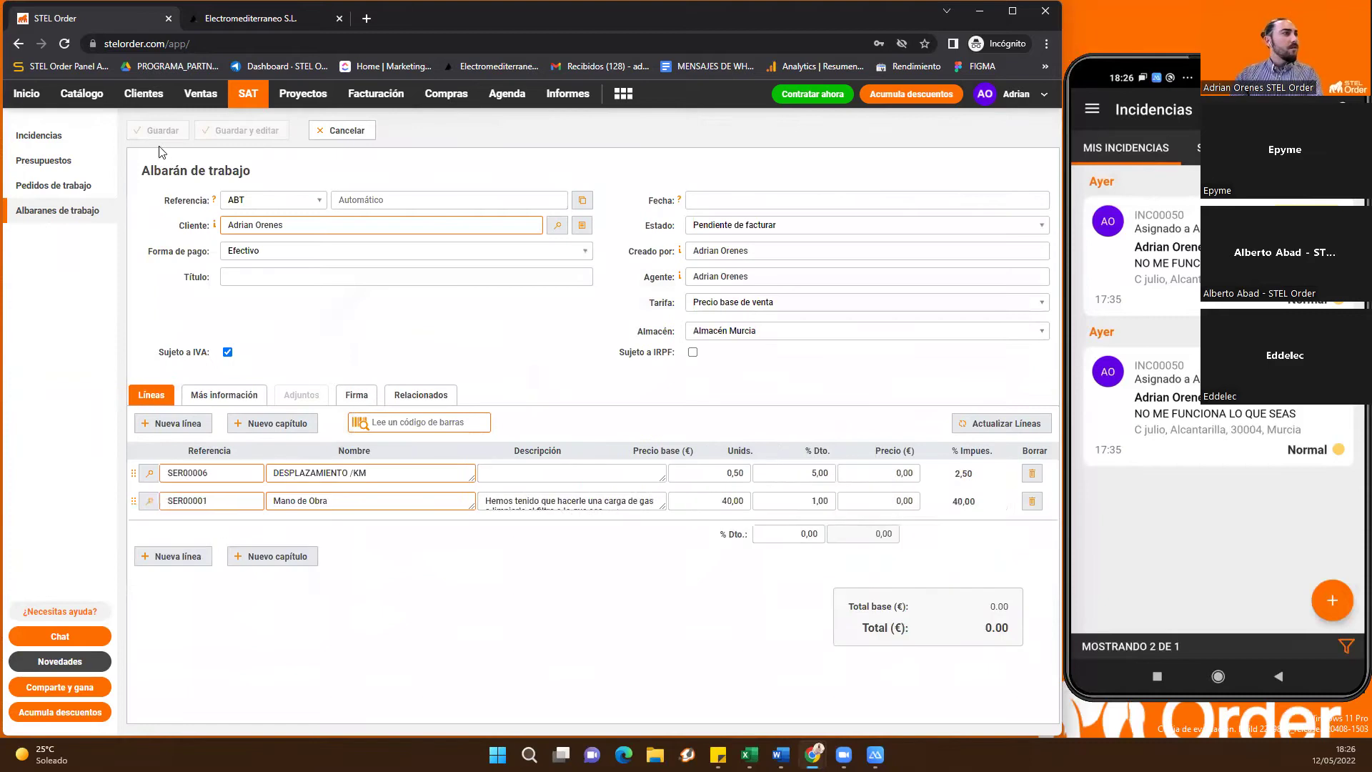
{"action": "left_click", "coordinate": [150, 132]}
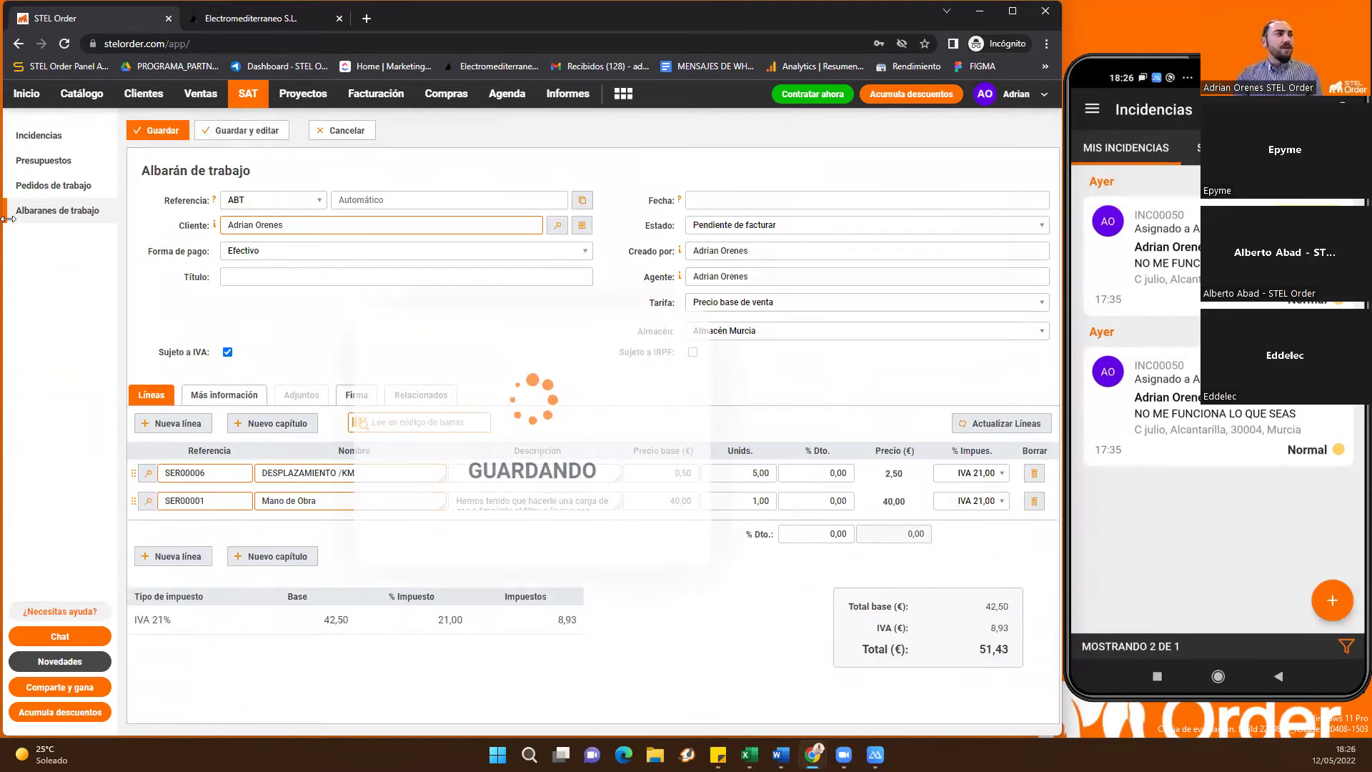
{"action": "left_click", "coordinate": [47, 211]}
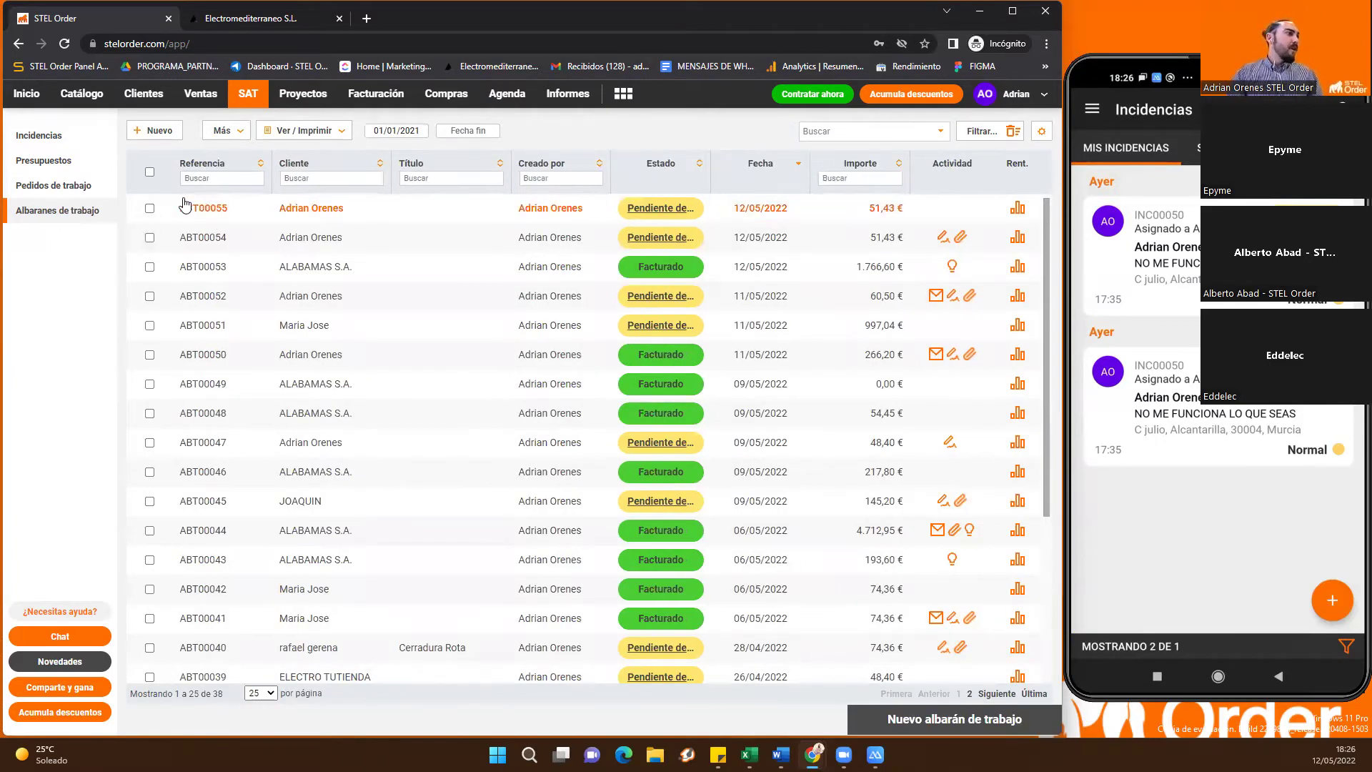
Filter the list by client and select ABT00055, ABT00054, ABT00052 and ABT00047 for invoicing
{"action": "left_click", "coordinate": [150, 209]}
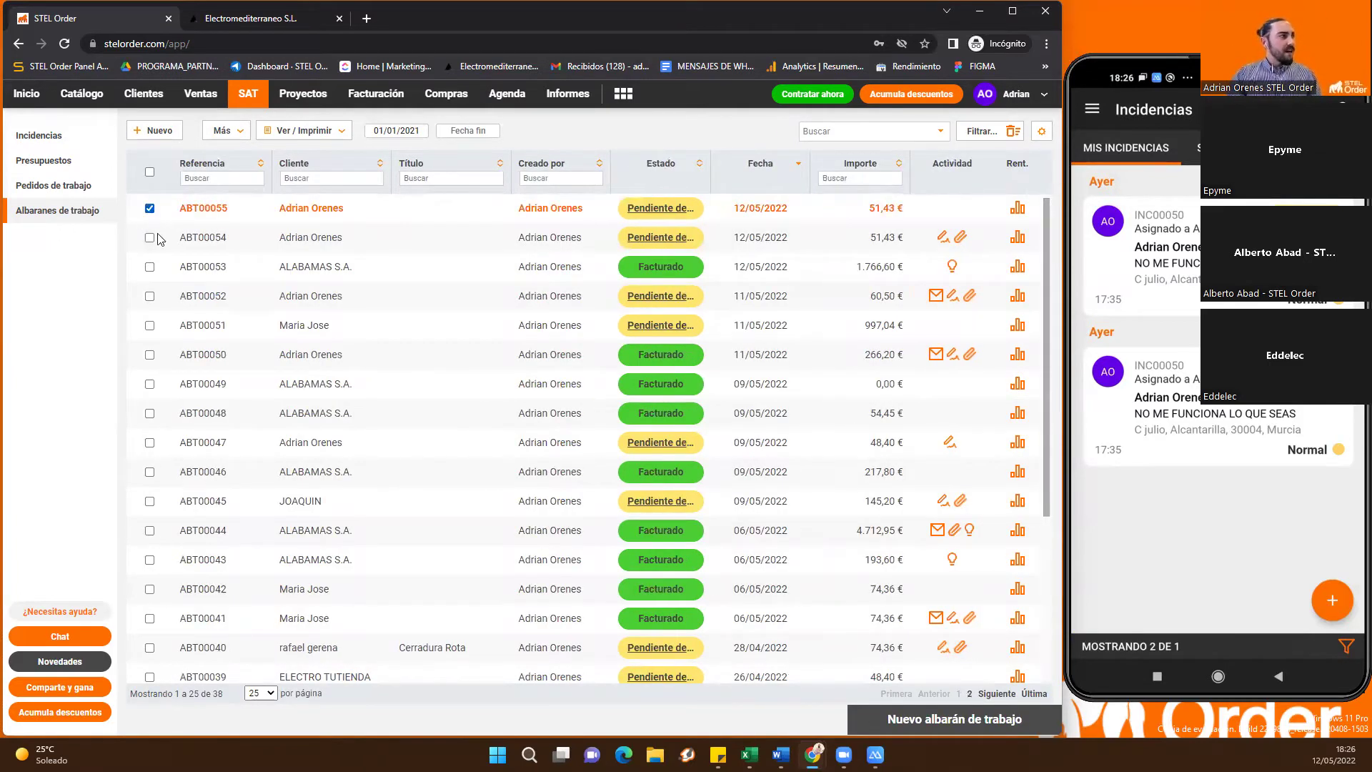
{"action": "left_click", "coordinate": [307, 176]}
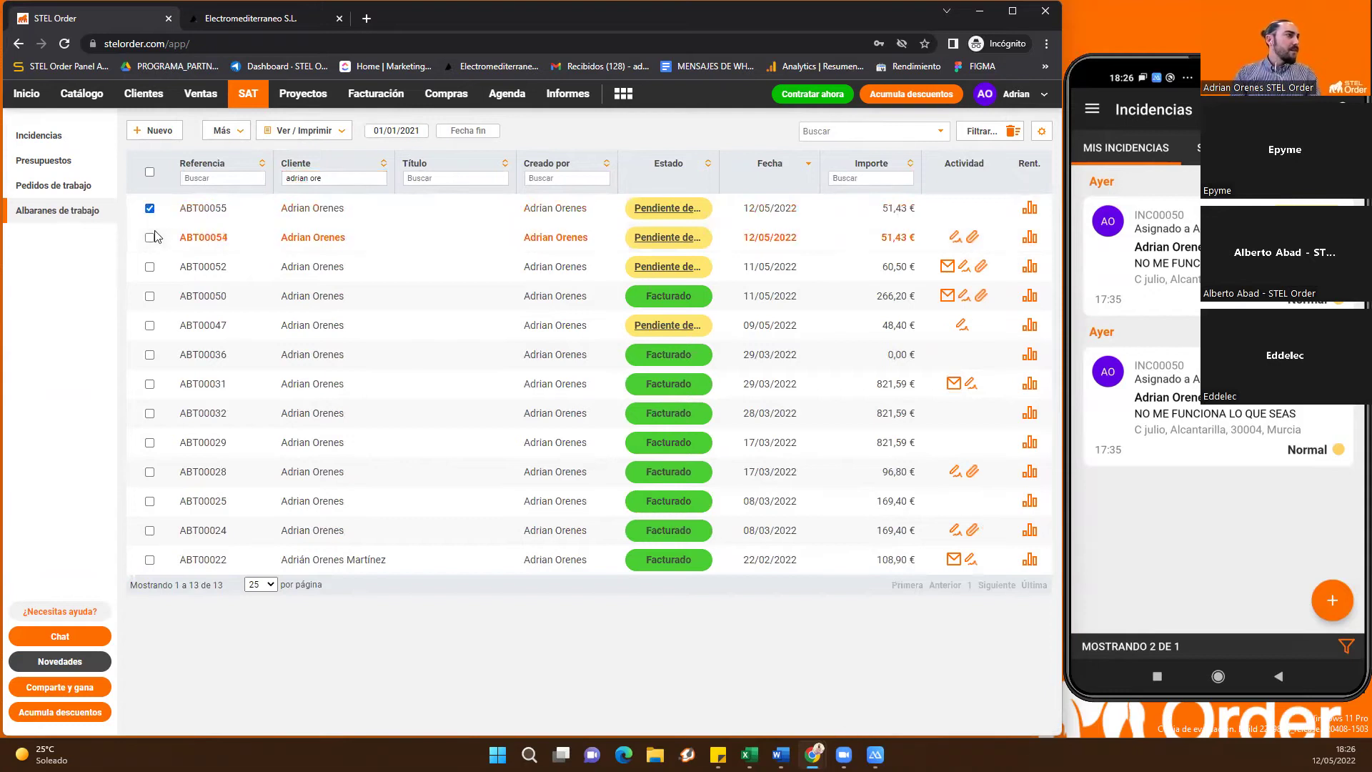
{"action": "left_click", "coordinate": [150, 267]}
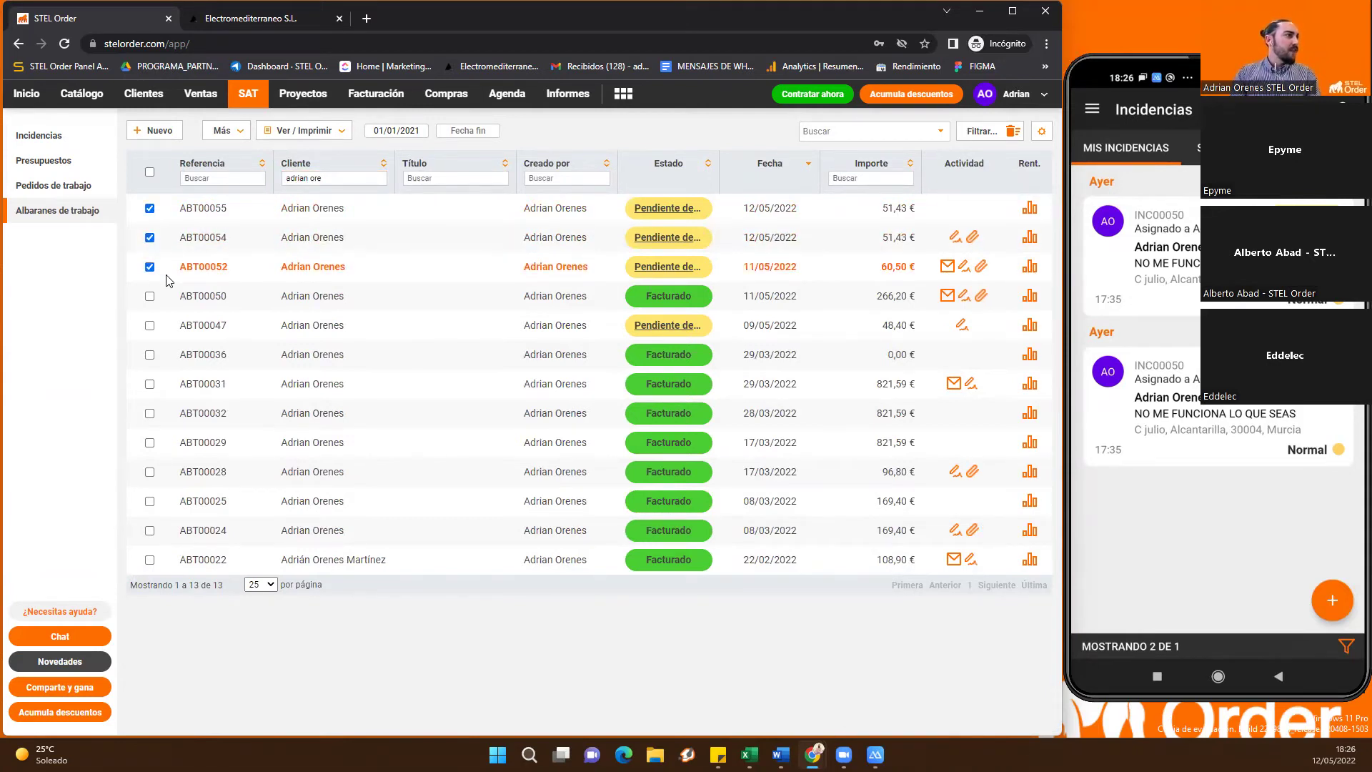
{"action": "left_click", "coordinate": [150, 326]}
{"action": "right_click", "coordinate": [203, 237]}
Generate invoices (Factura) from the selected delivery notes, then view the Facturas list
{"action": "mouse_move", "coordinate": [263, 327]}
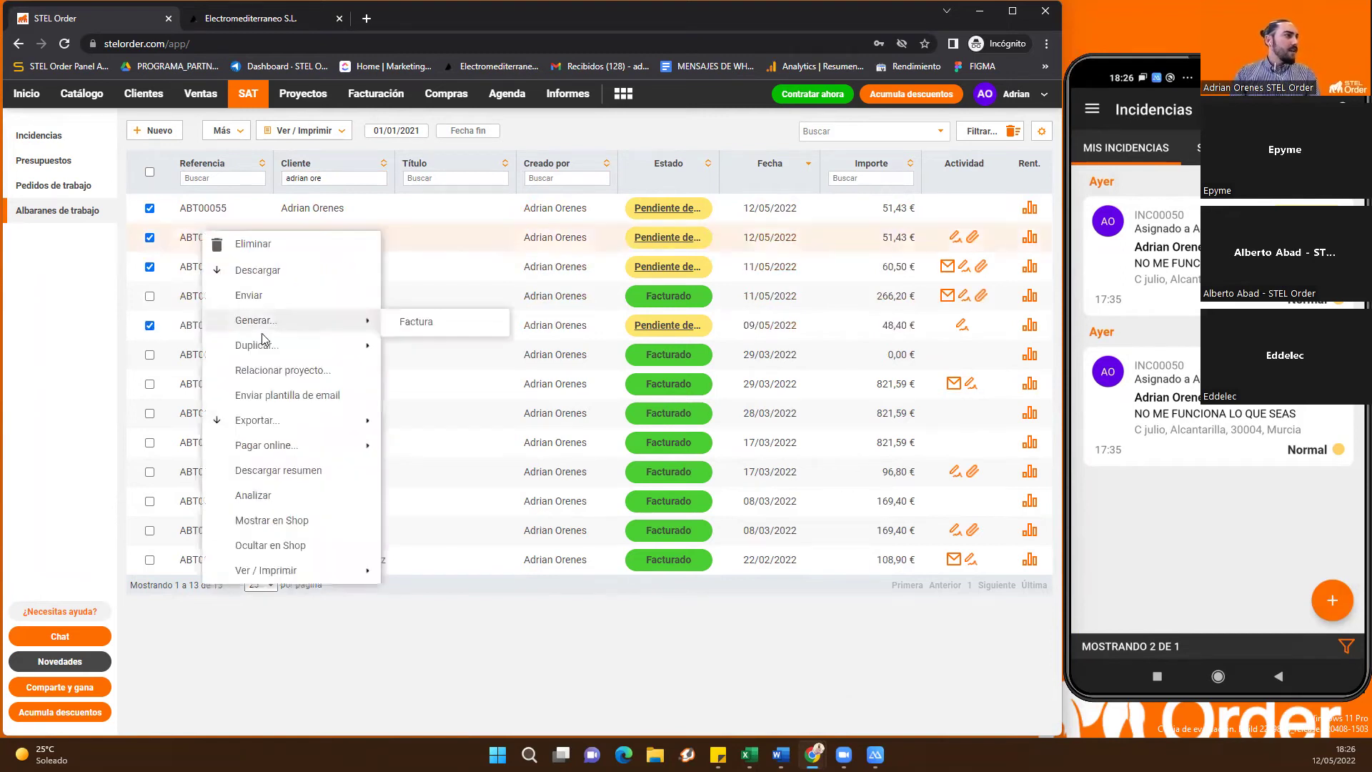
{"action": "left_click", "coordinate": [411, 321]}
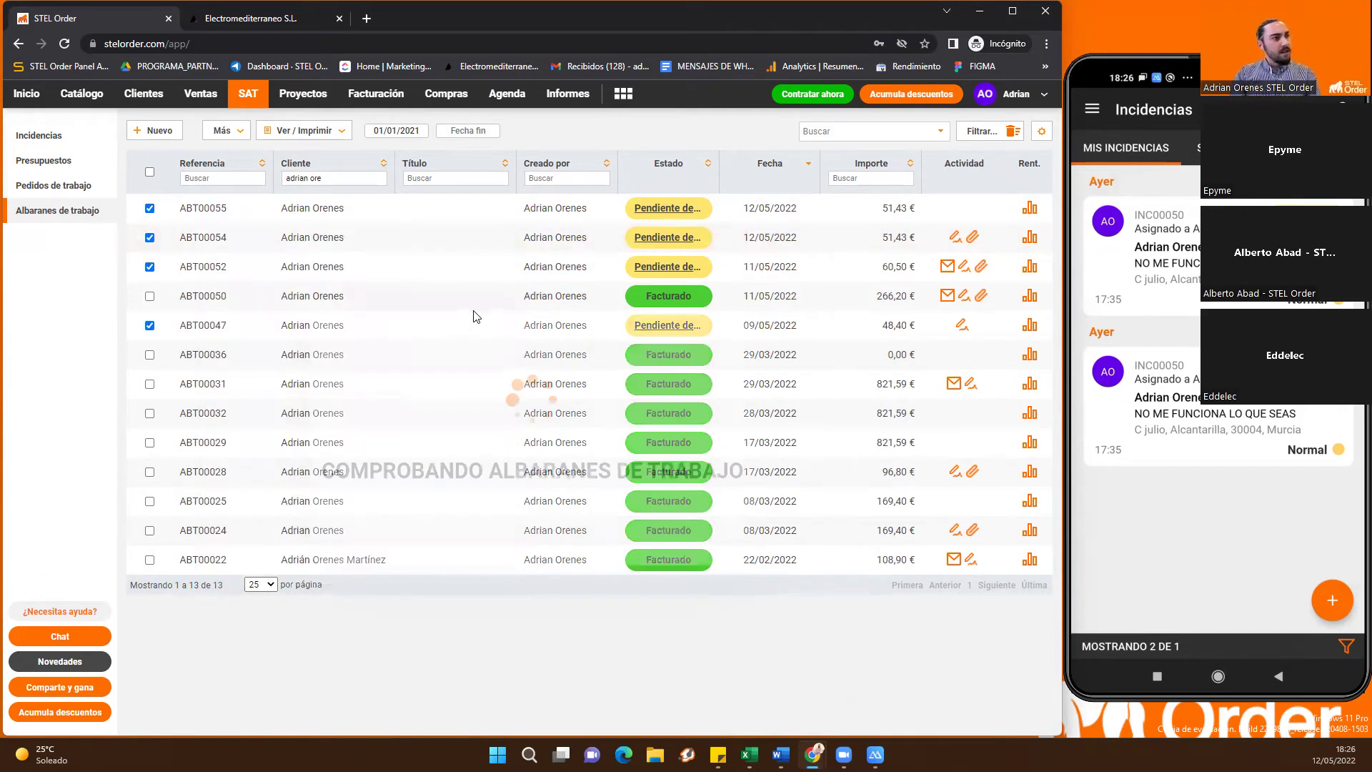
{"action": "left_click", "coordinate": [710, 469]}
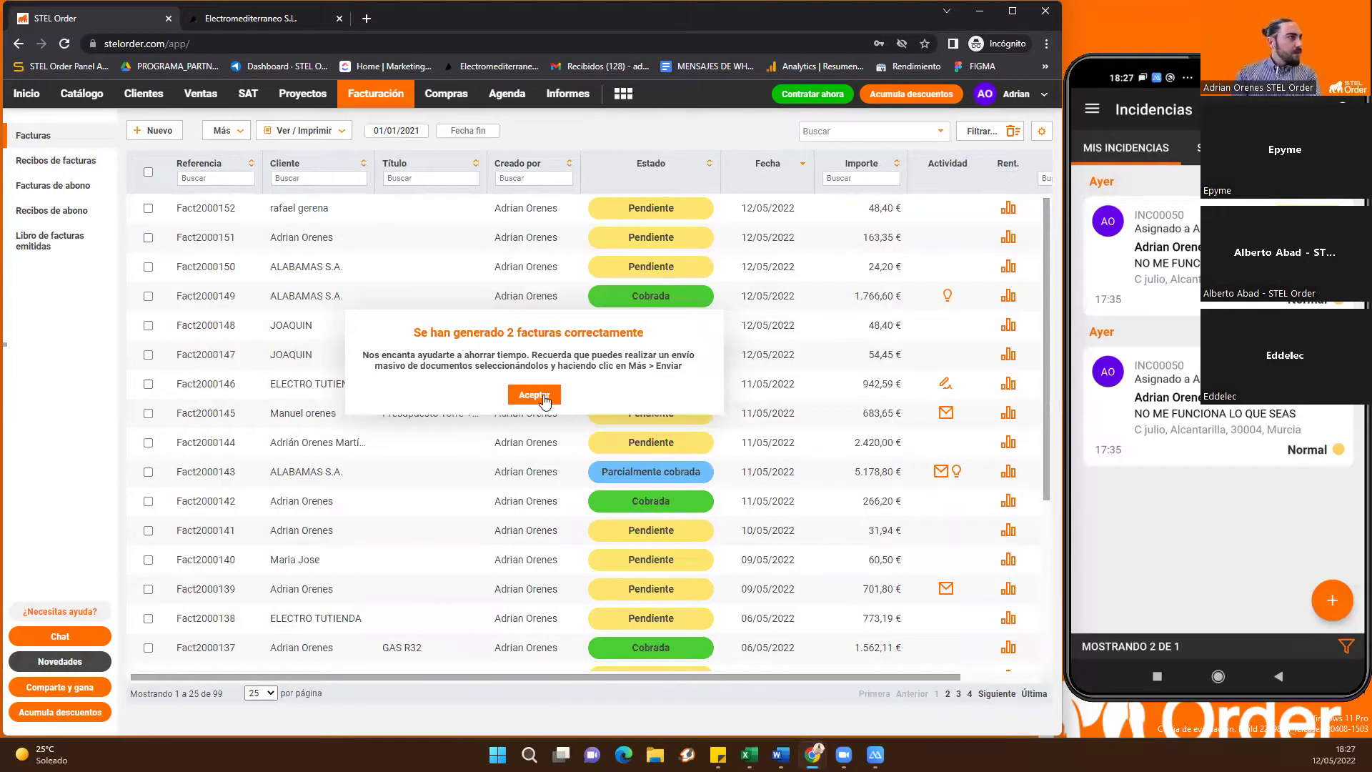
{"action": "left_click", "coordinate": [534, 395]}
{"action": "left_click", "coordinate": [58, 136]}
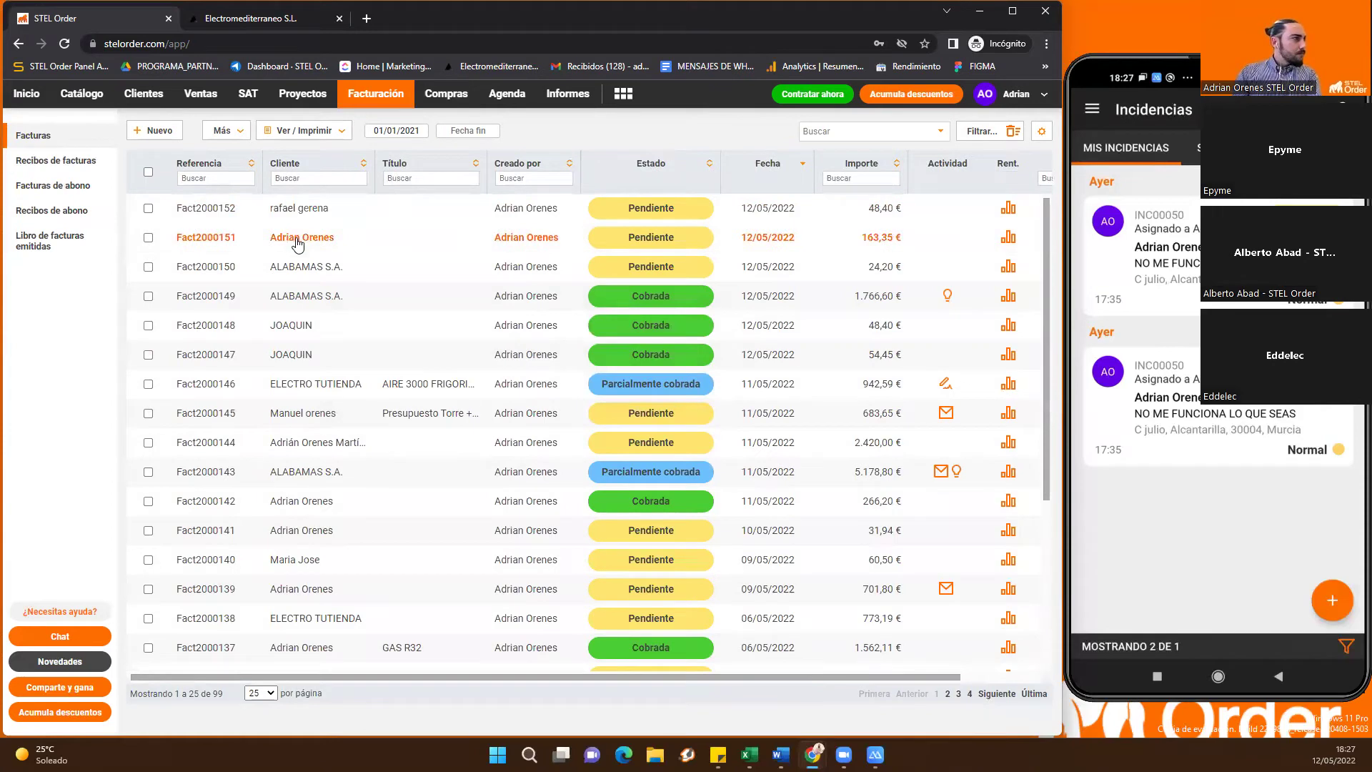
Open invoice Fact2000151 and review its lines grouped by ABT00055, ABT00054 and ABT00052, totalling 163,35 €
{"action": "left_click", "coordinate": [316, 239]}
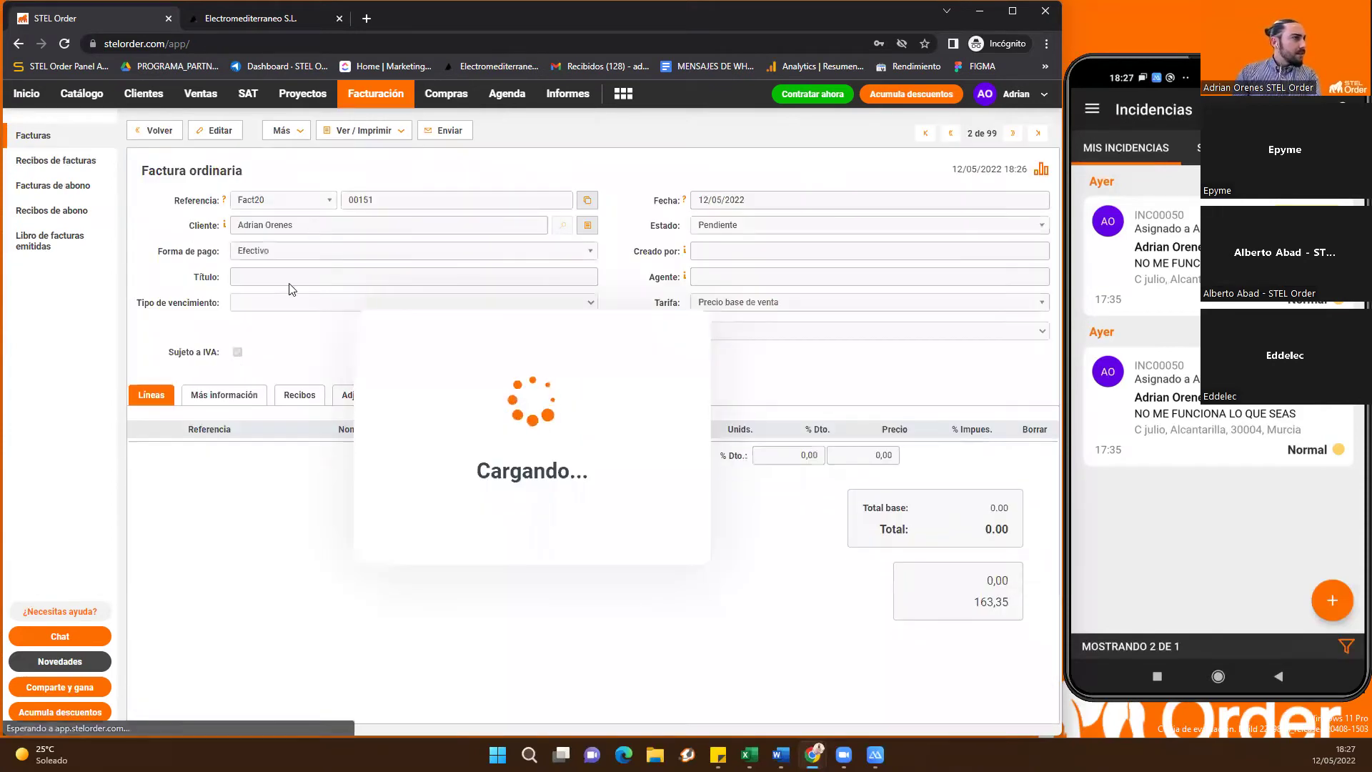
{"action": "scroll", "coordinate": [376, 357], "scroll_direction": "down", "scroll_amount": 1}
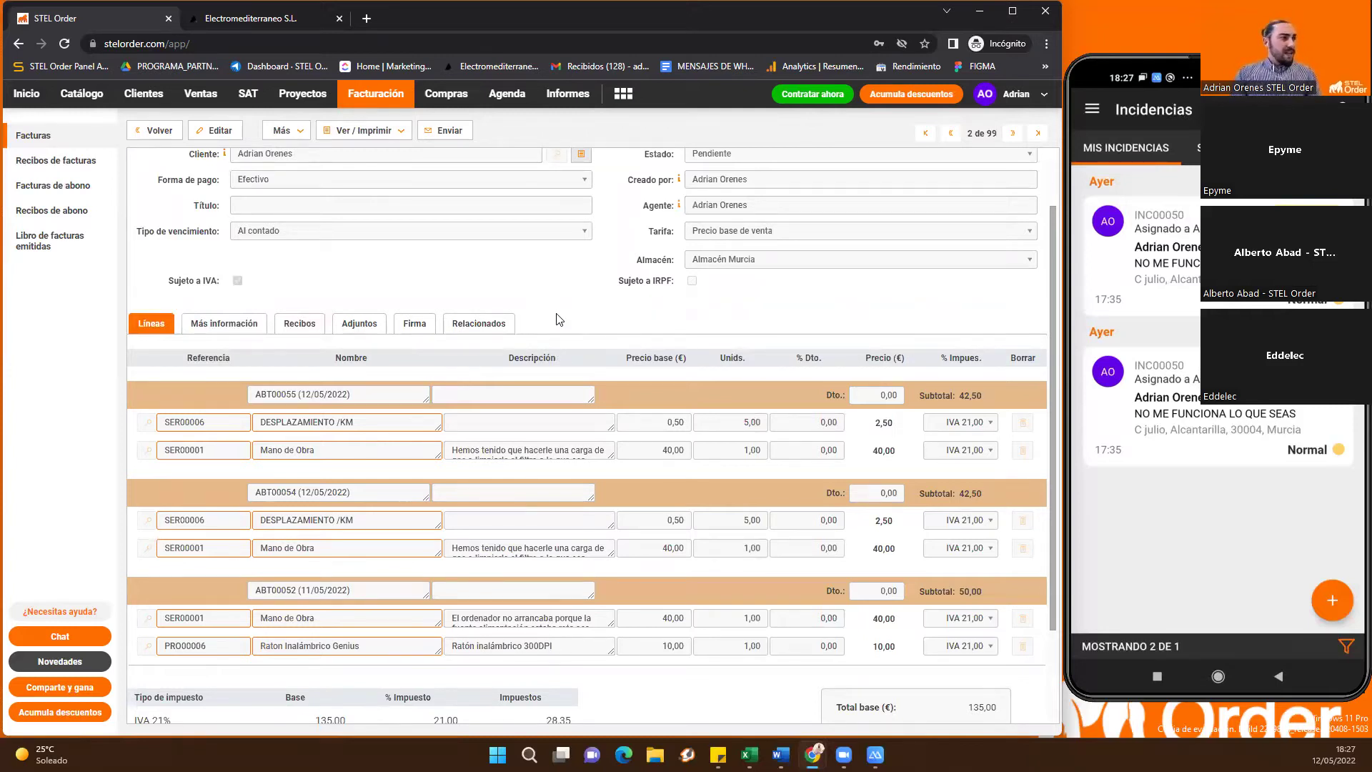
{"action": "scroll", "coordinate": [553, 330], "scroll_direction": "down", "scroll_amount": 1}
{"action": "scroll", "coordinate": [576, 343], "scroll_direction": "up", "scroll_amount": 1}
{"action": "left_click_drag", "start_coordinate": [370, 395], "coordinate": [243, 405]}
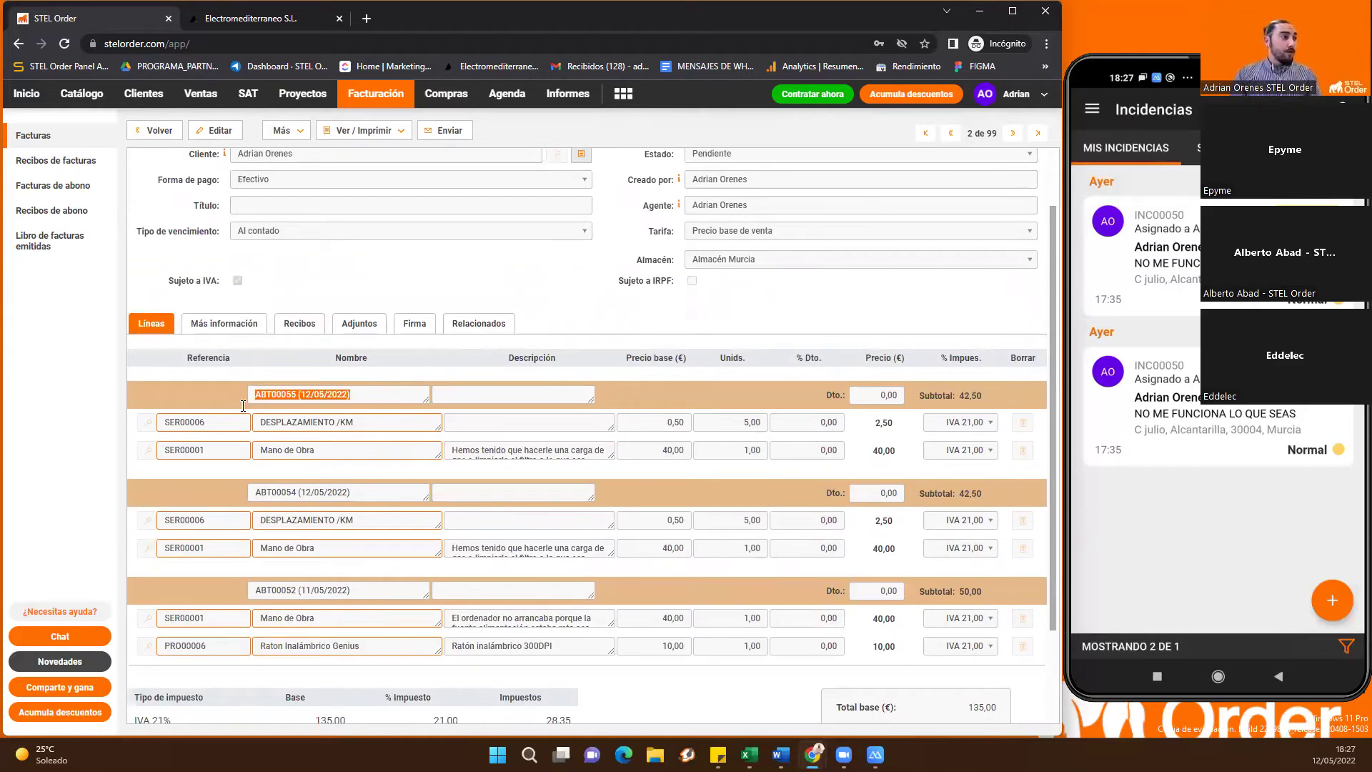
{"action": "left_click_drag", "start_coordinate": [366, 492], "coordinate": [250, 493]}
{"action": "left_click_drag", "start_coordinate": [365, 591], "coordinate": [250, 592]}
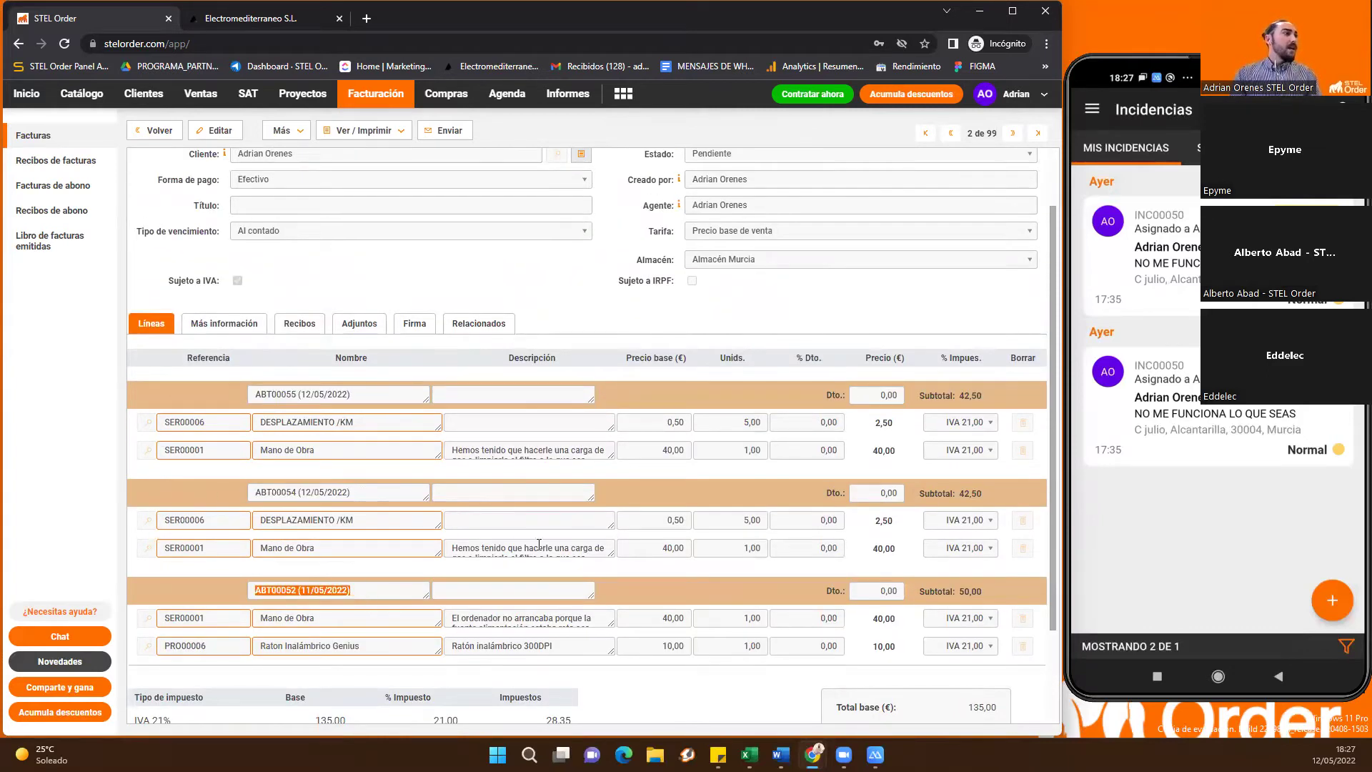
{"action": "scroll", "coordinate": [543, 540], "scroll_direction": "up", "scroll_amount": 1}
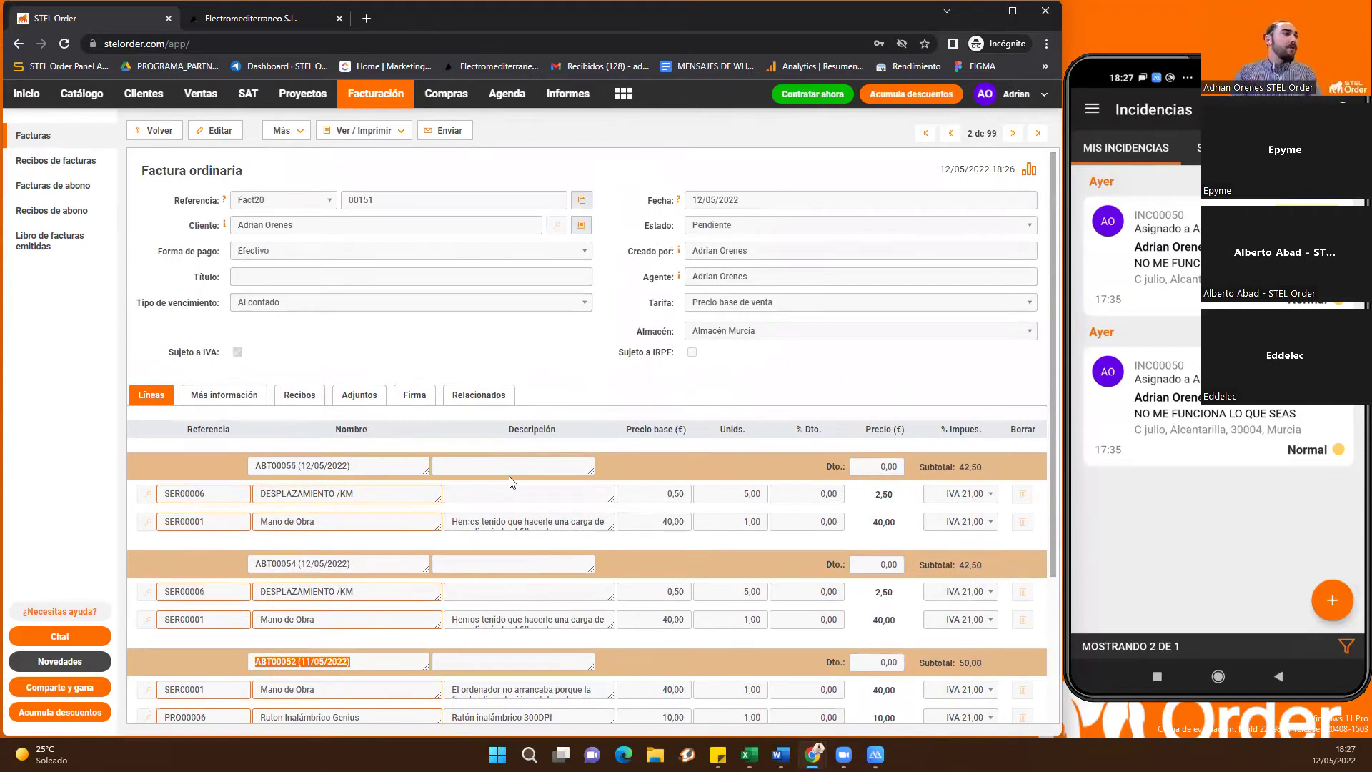
{"action": "scroll", "coordinate": [671, 468], "scroll_direction": "down", "scroll_amount": 3}
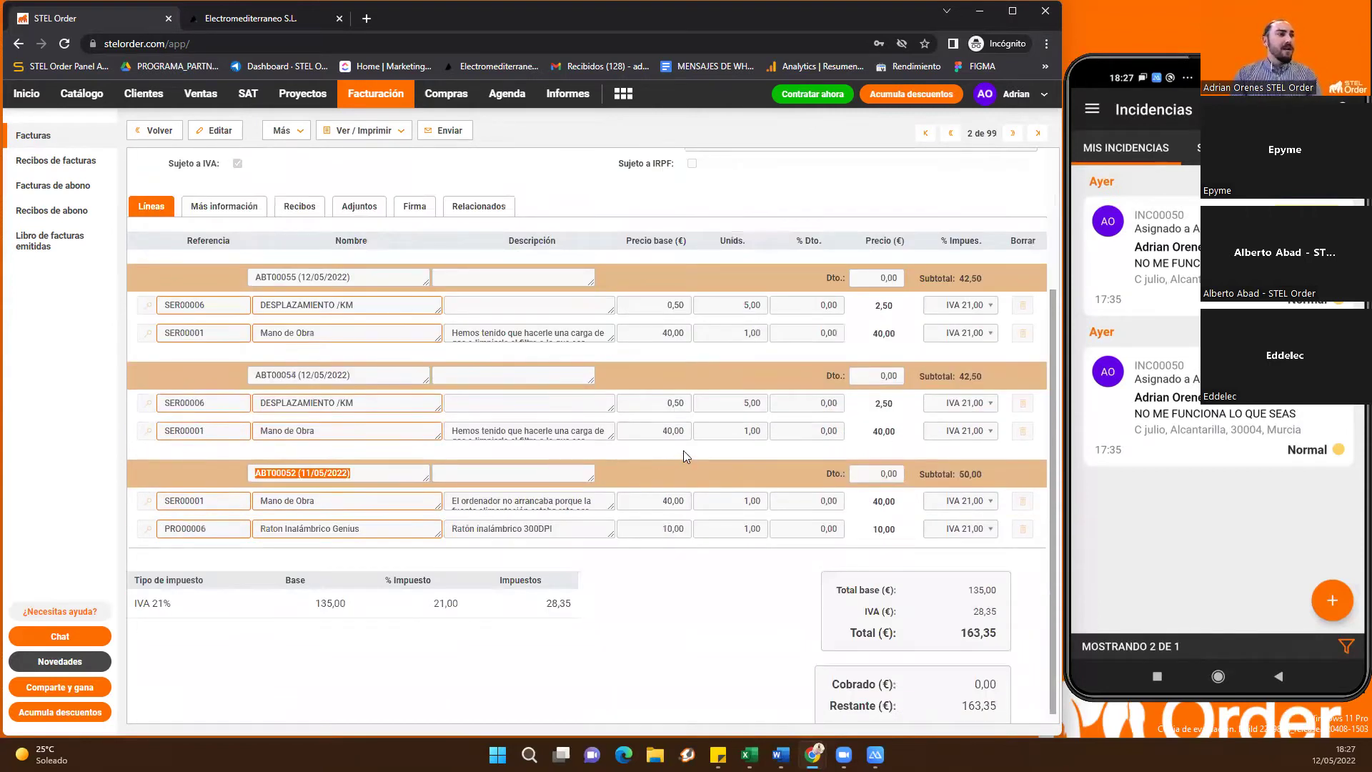
{"action": "scroll", "coordinate": [694, 450], "scroll_direction": "up", "scroll_amount": 3}
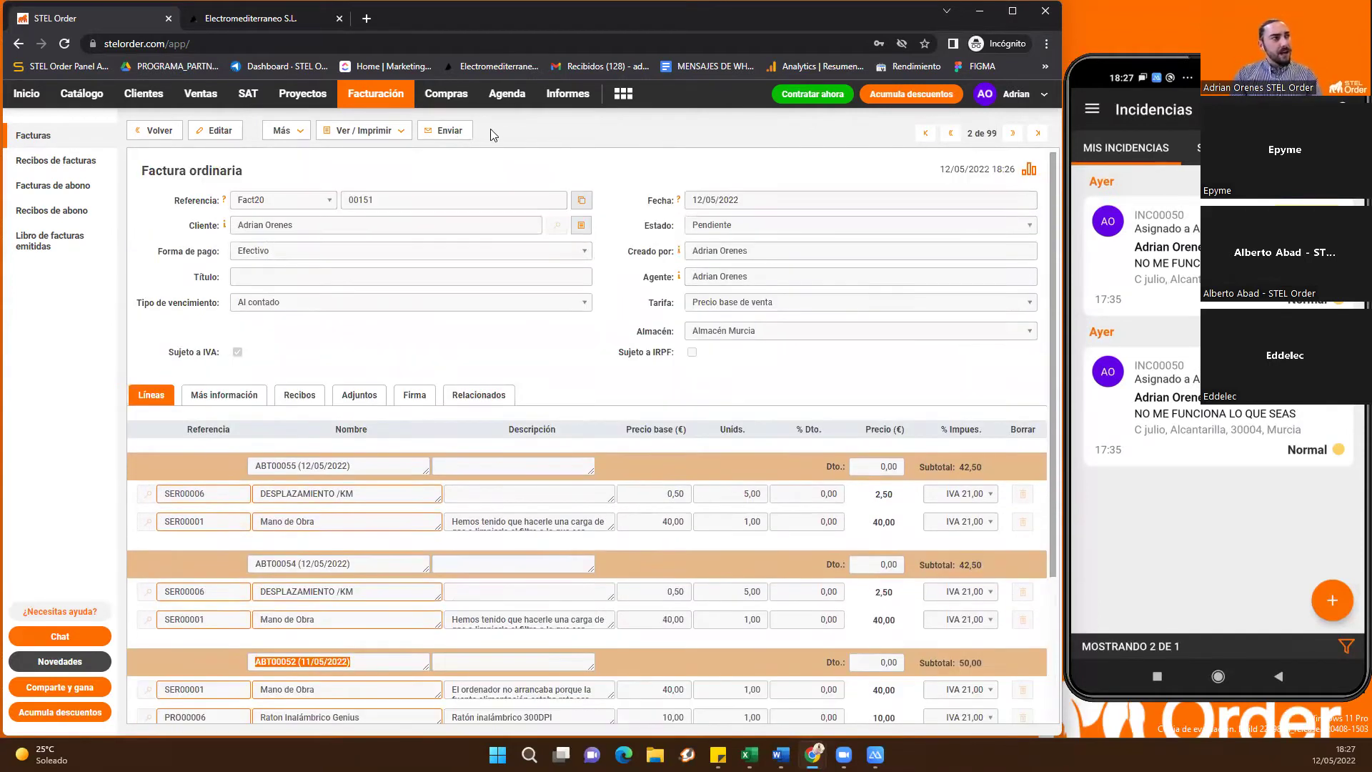
Start sending Fact2000151 with product photos included in the PDF, and review the preview
{"action": "left_click", "coordinate": [450, 136]}
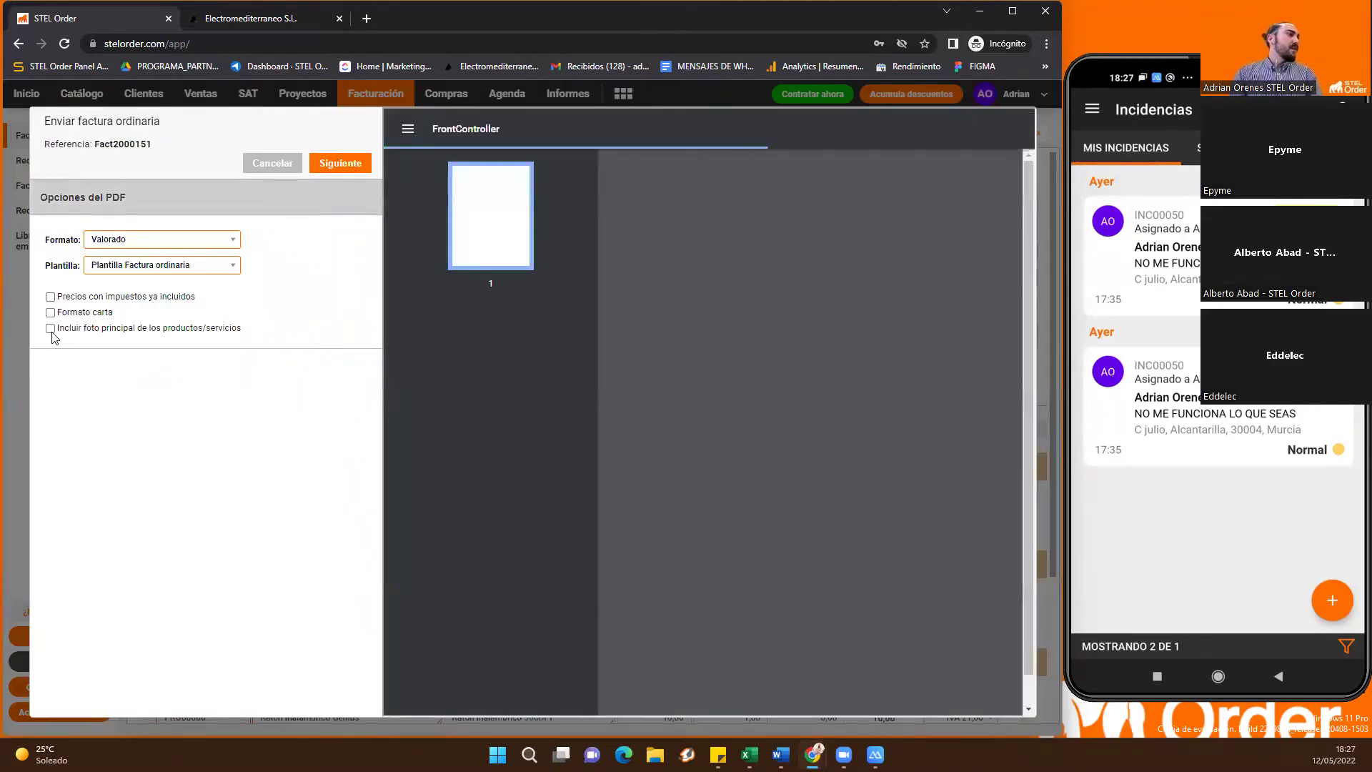
{"action": "left_click", "coordinate": [51, 329]}
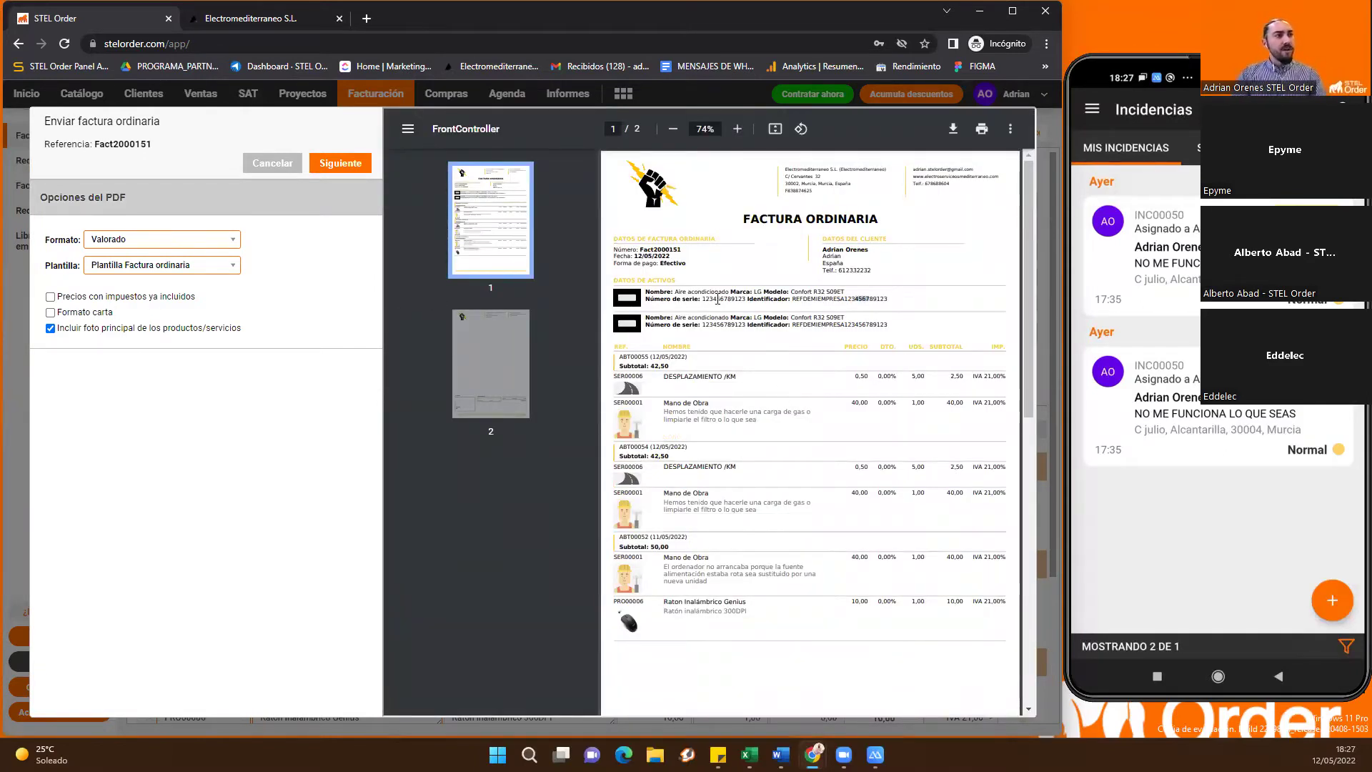
{"action": "left_click", "coordinate": [782, 331]}
{"action": "scroll", "coordinate": [781, 350], "scroll_direction": "down", "scroll_amount": 1}
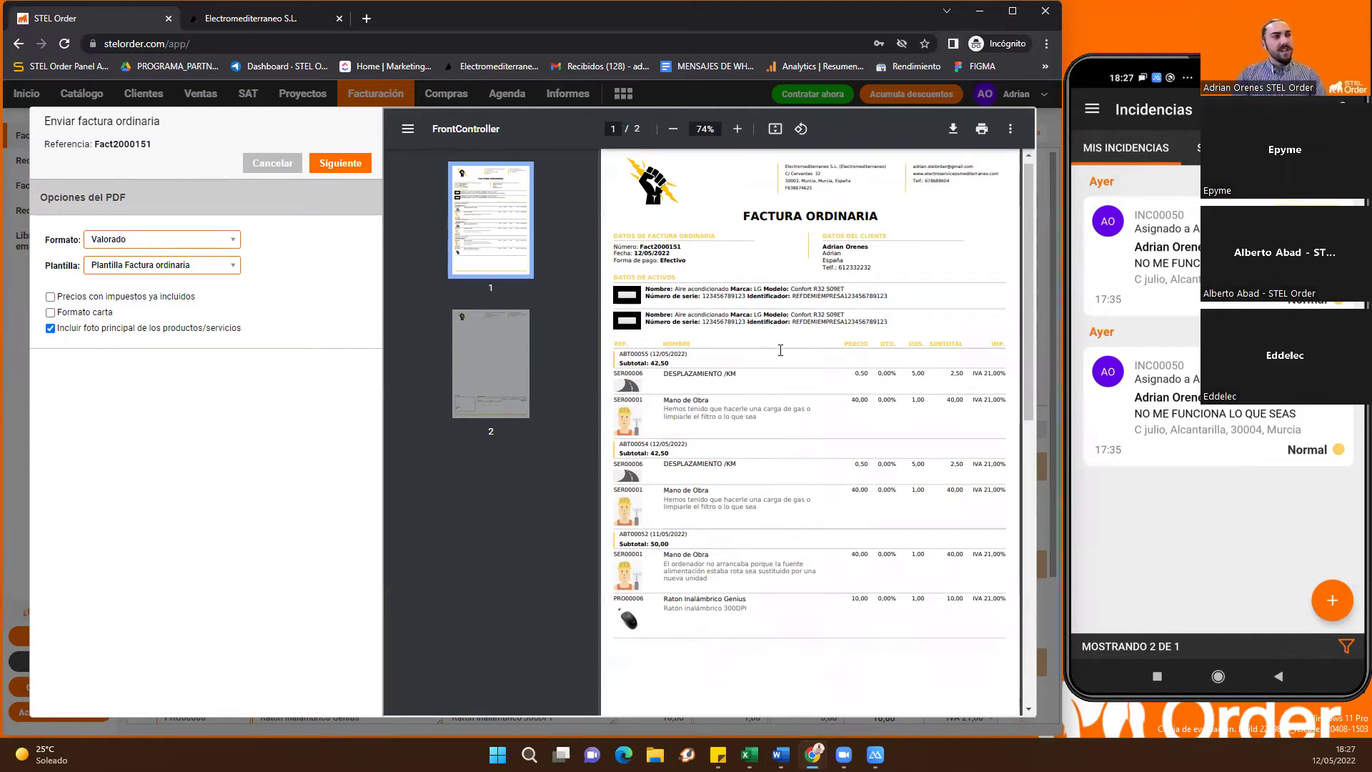
{"action": "scroll", "coordinate": [781, 350], "scroll_direction": "down", "scroll_amount": 4}
{"action": "scroll", "coordinate": [750, 322], "scroll_direction": "down", "scroll_amount": 4}
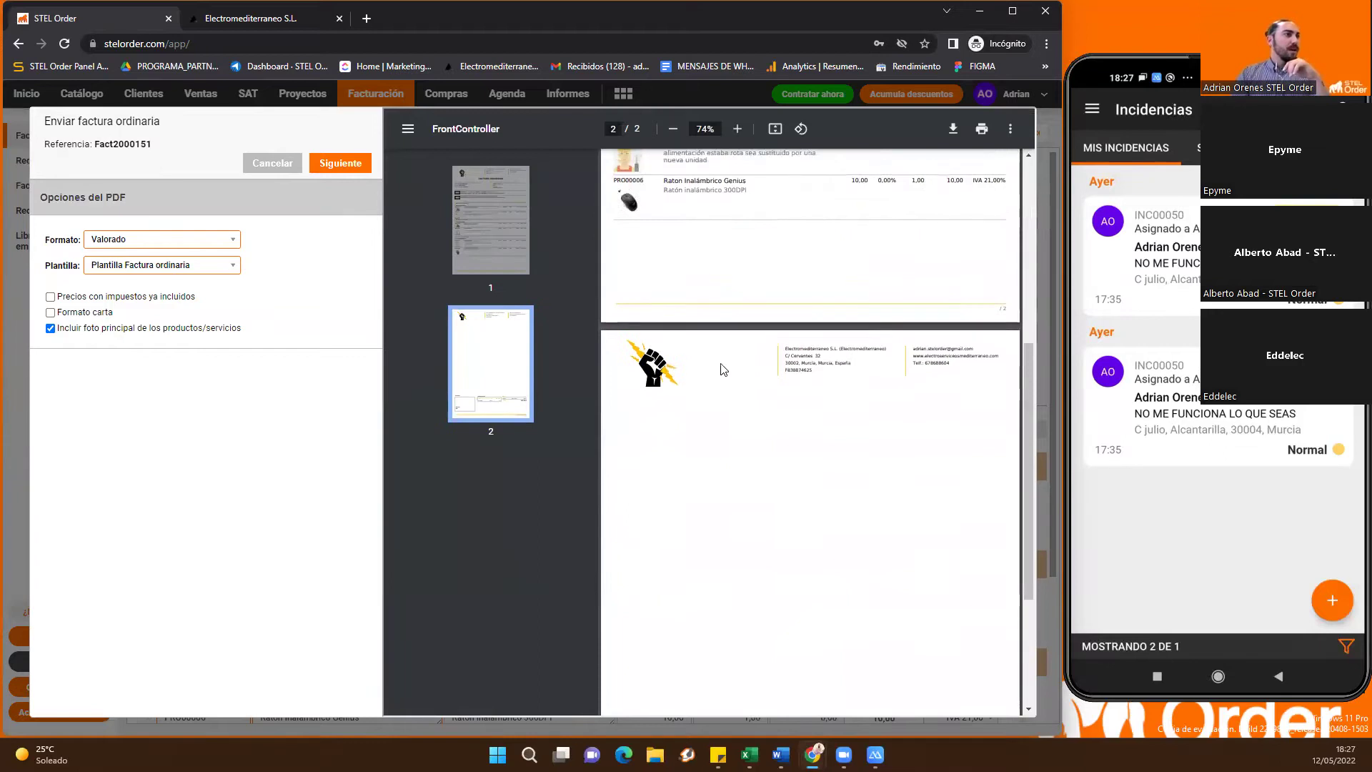
{"action": "scroll", "coordinate": [723, 370], "scroll_direction": "up", "scroll_amount": 6}
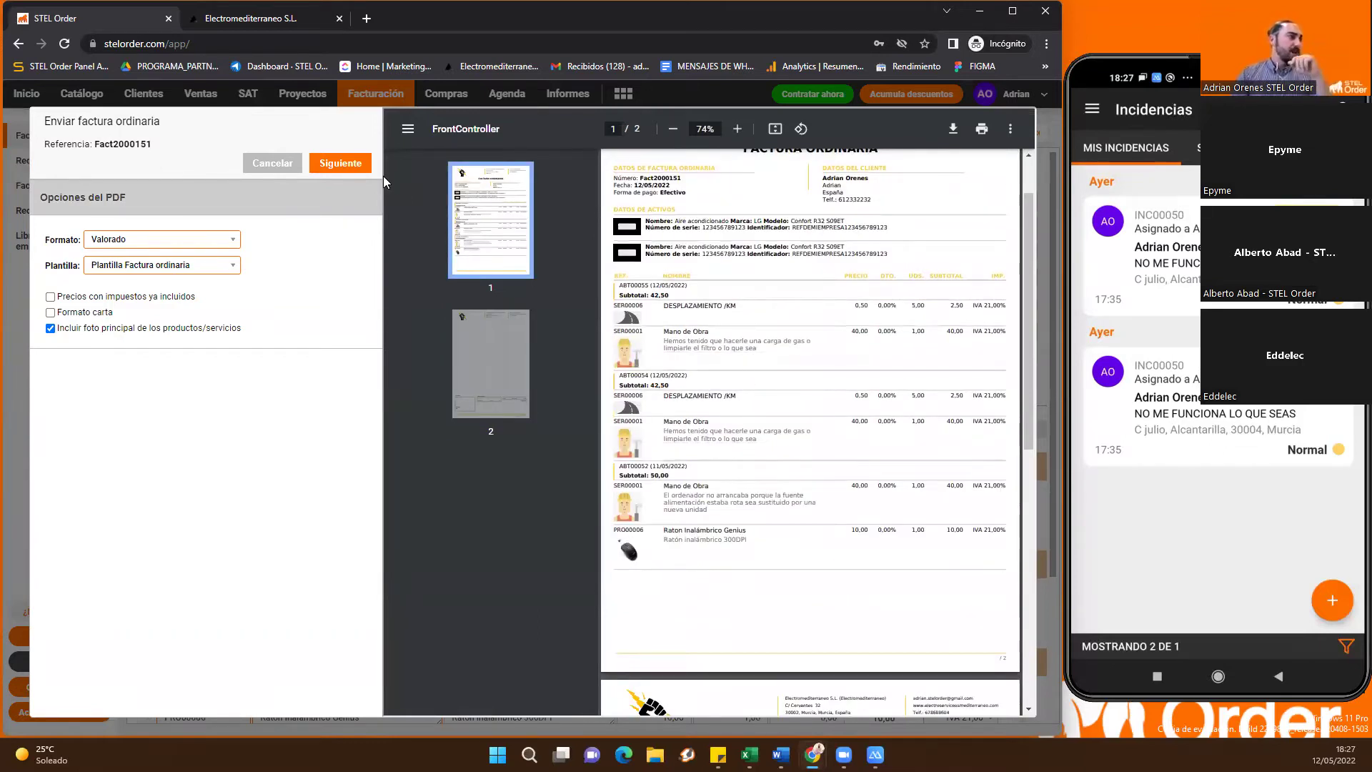
Check the e-mail recipient and send the invoice to the client
{"action": "left_click", "coordinate": [341, 164]}
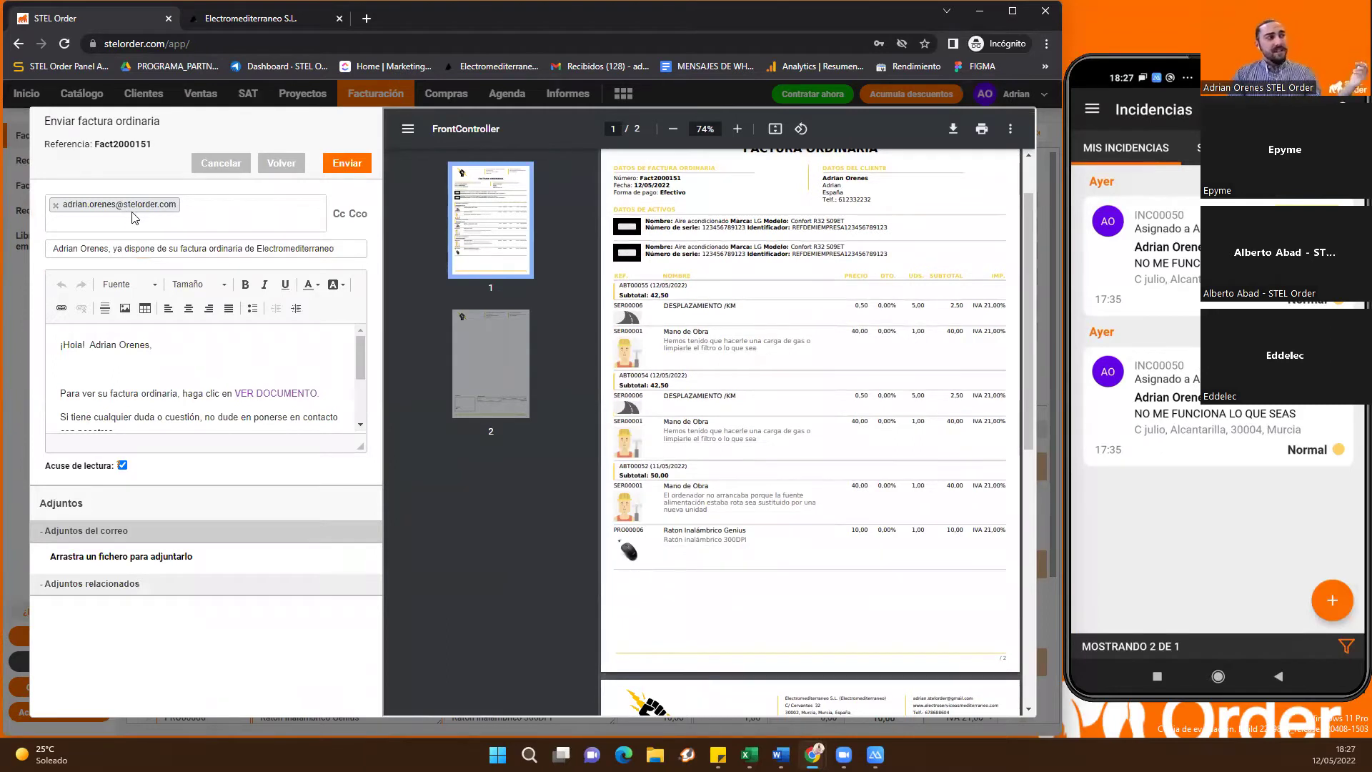
{"action": "left_click", "coordinate": [215, 208]}
{"action": "left_click", "coordinate": [352, 165]}
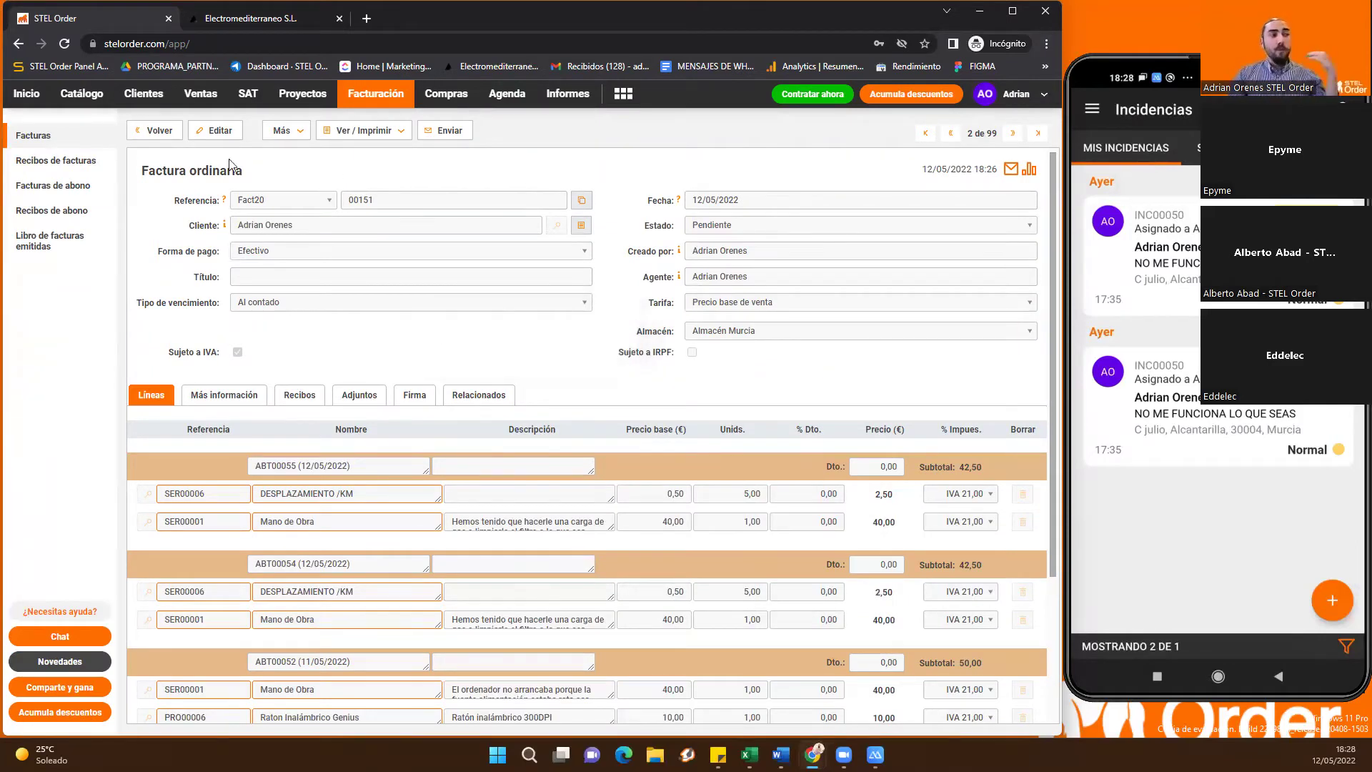
Check in the Facturas list that Fact2000151 shows as e-mailed on 12/05/2022
{"action": "left_click", "coordinate": [67, 142]}
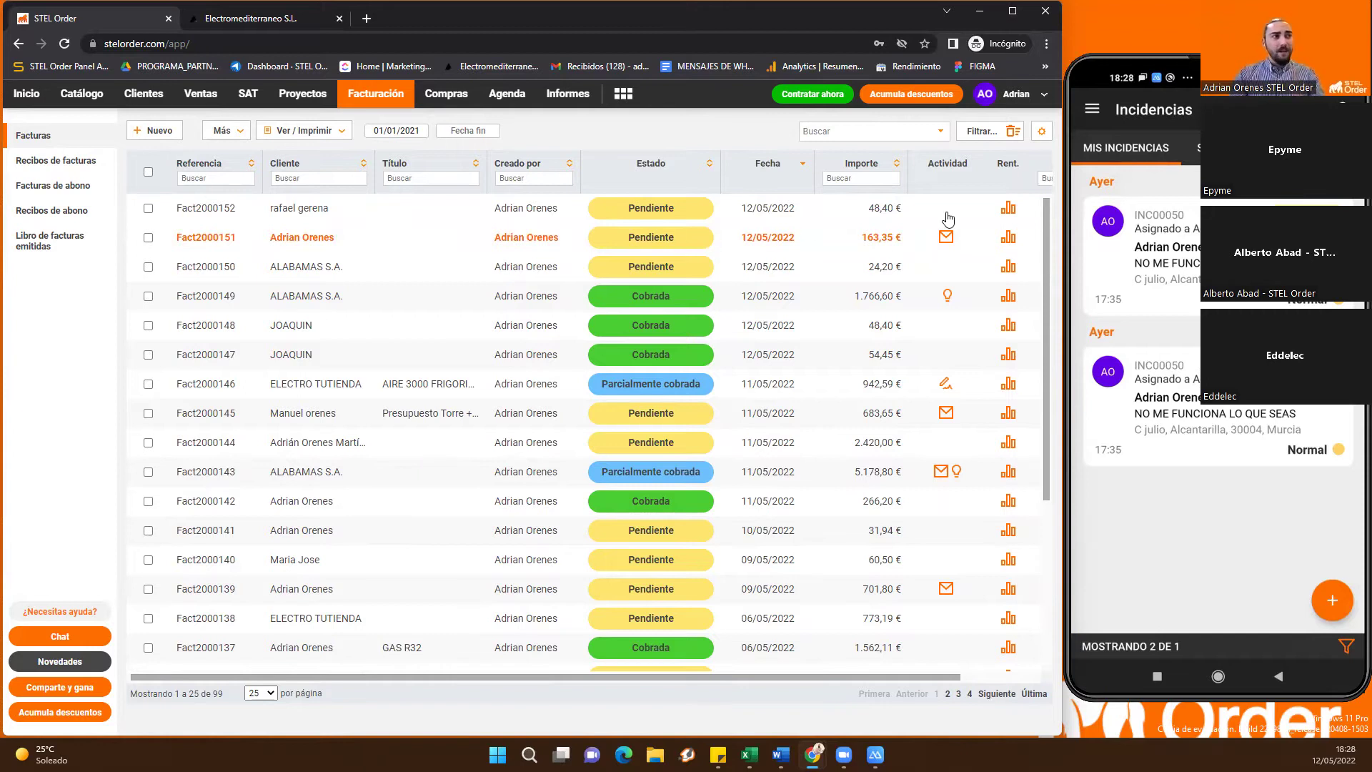
{"action": "mouse_move", "coordinate": [947, 243]}
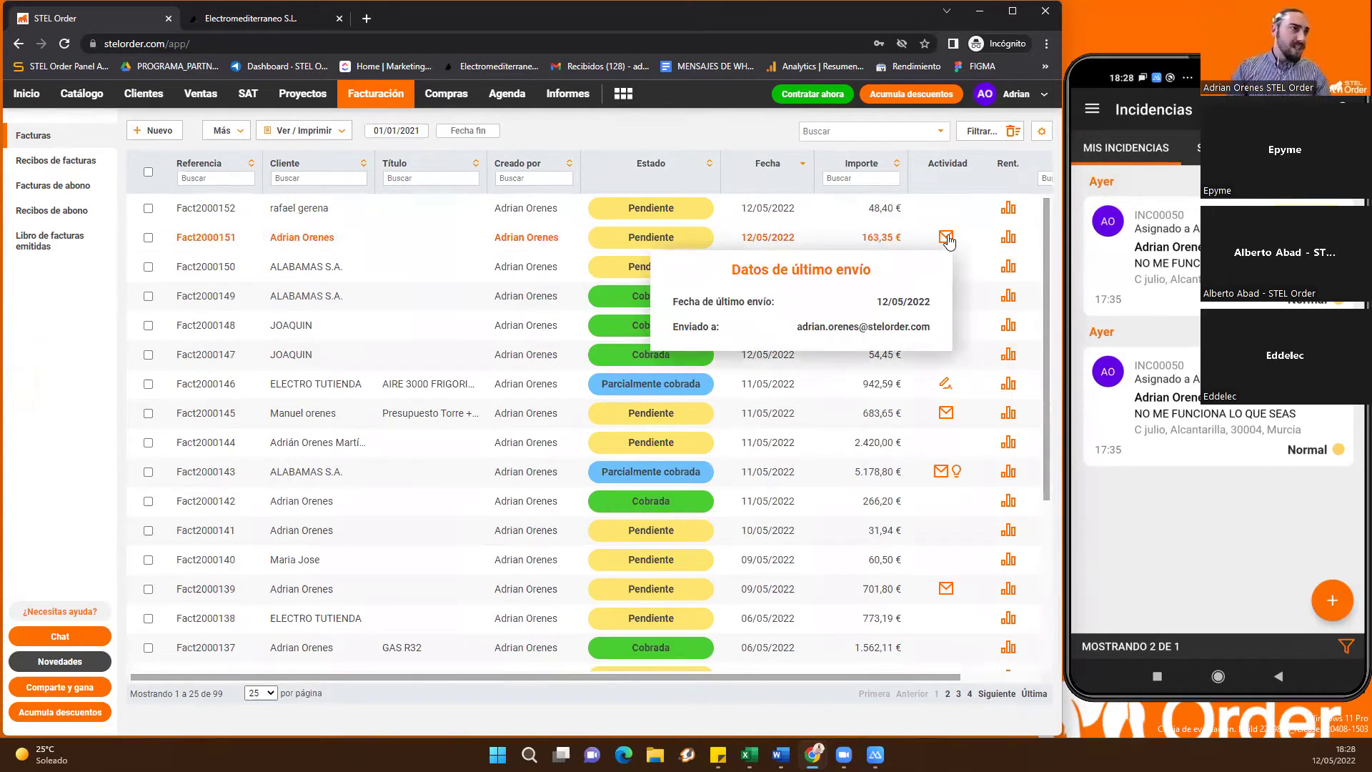
{"action": "scroll", "coordinate": [949, 243], "scroll_direction": "down", "scroll_amount": 4}
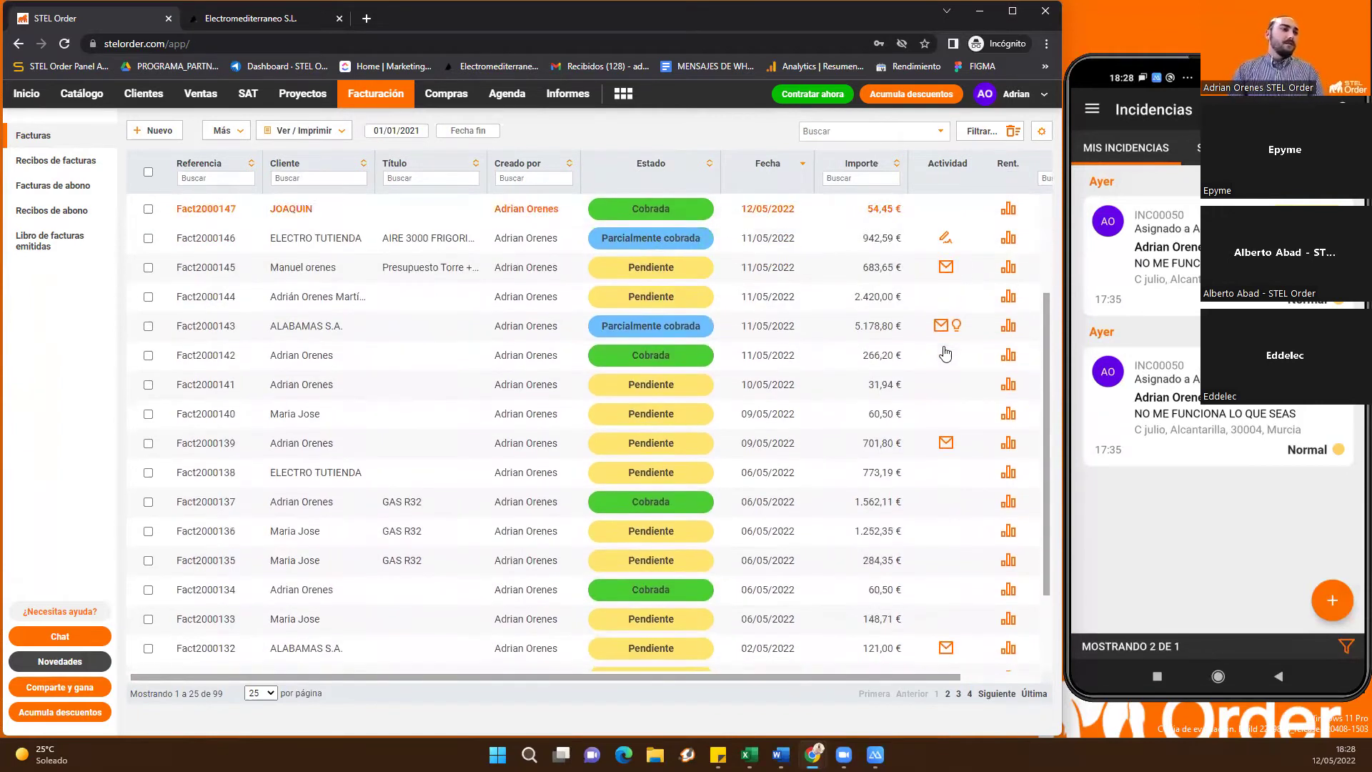
{"action": "left_click", "coordinate": [948, 694]}
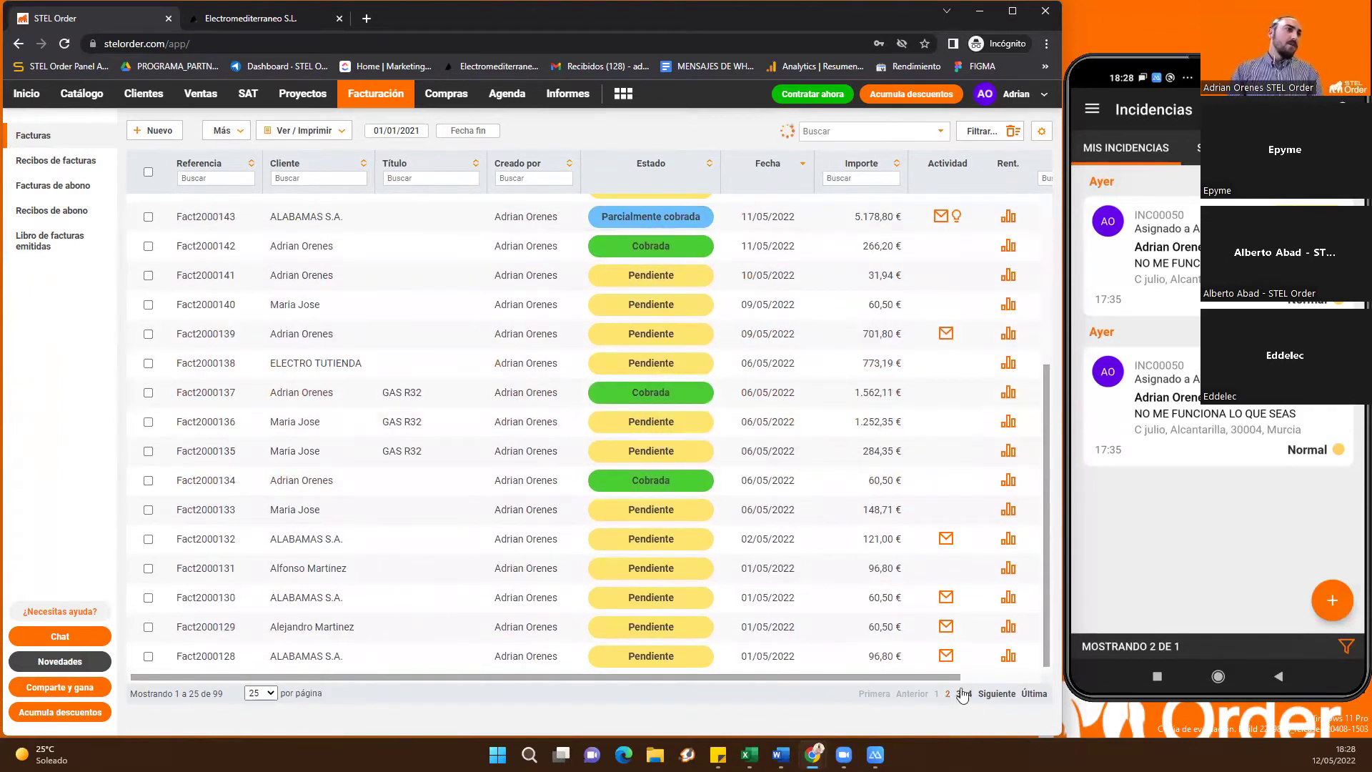
{"action": "scroll", "coordinate": [879, 466], "scroll_direction": "down", "scroll_amount": 4}
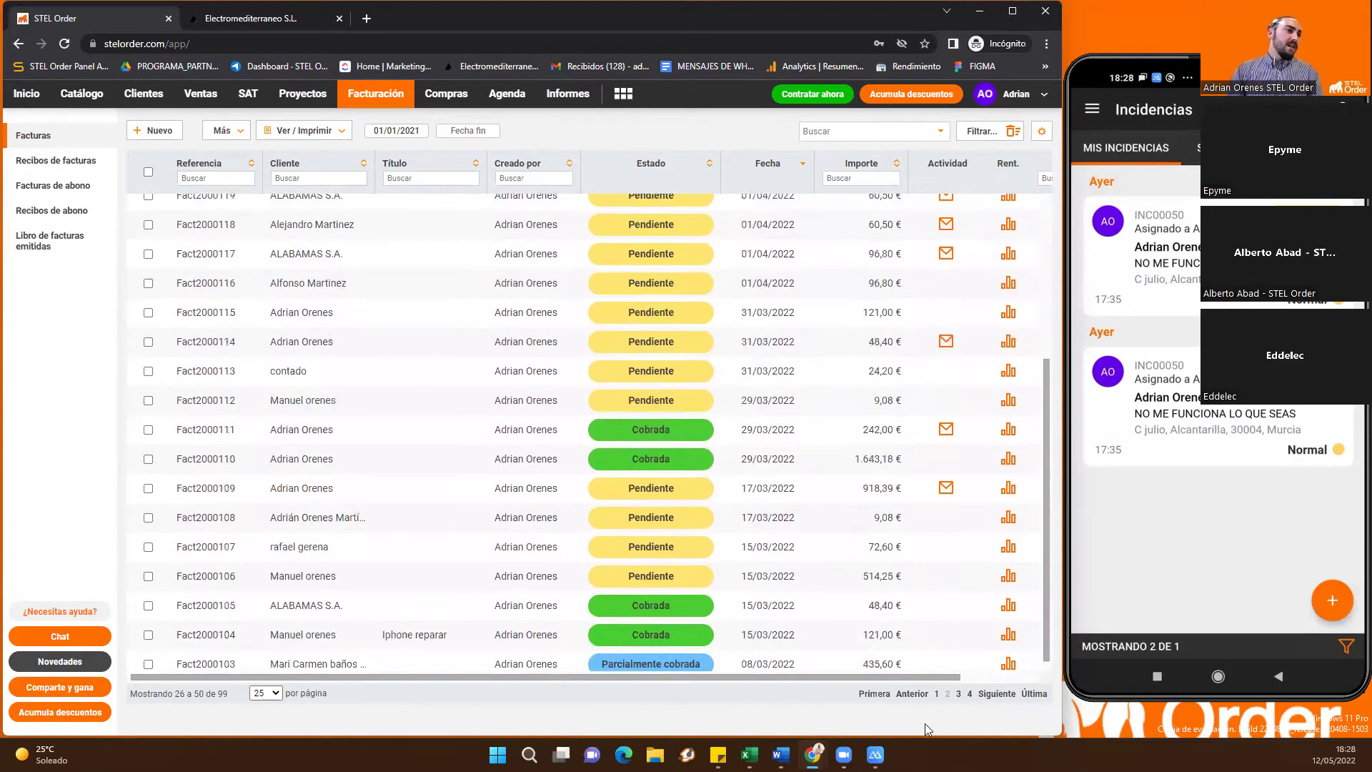
{"action": "left_click", "coordinate": [935, 693]}
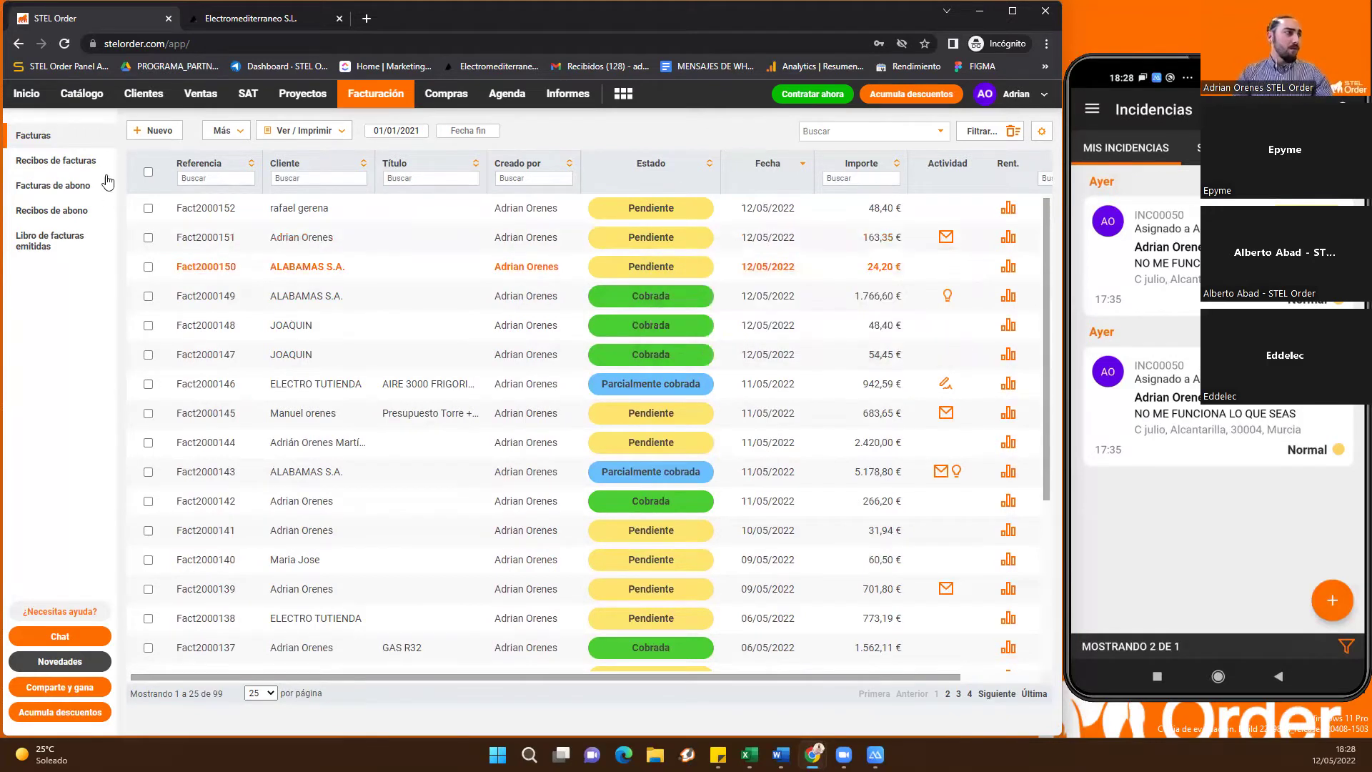
Switch to the SAT area, glance at Incidencias, and return to work delivery notes
{"action": "left_click", "coordinate": [250, 97]}
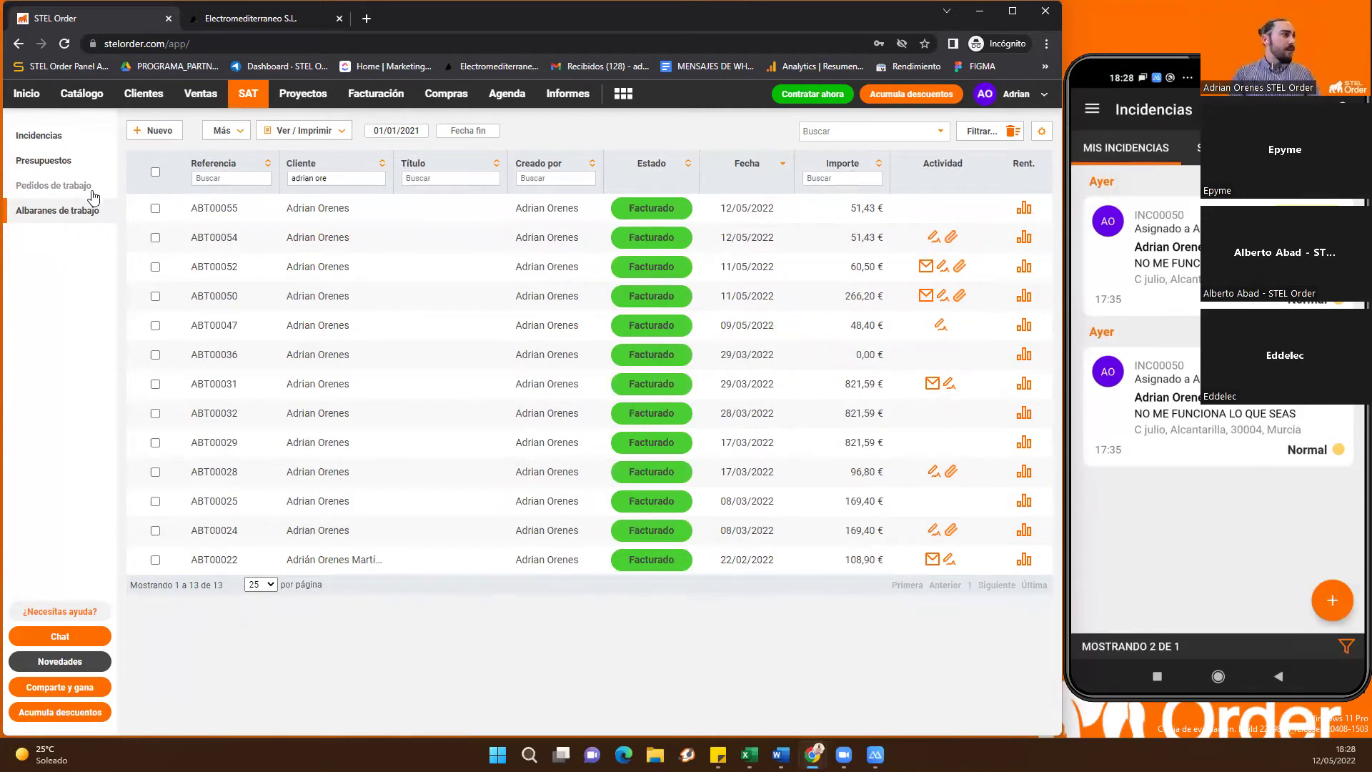
{"action": "left_click", "coordinate": [46, 142]}
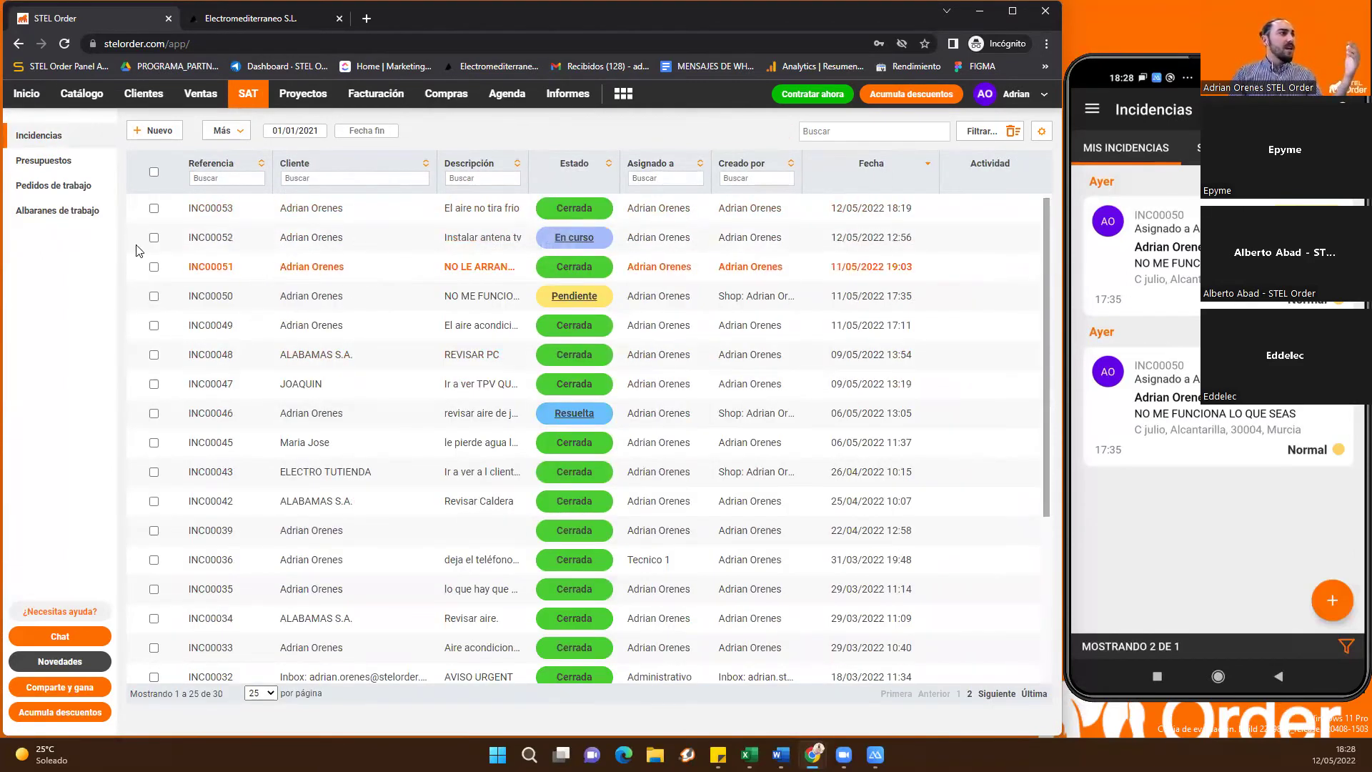
{"action": "left_click", "coordinate": [63, 212]}
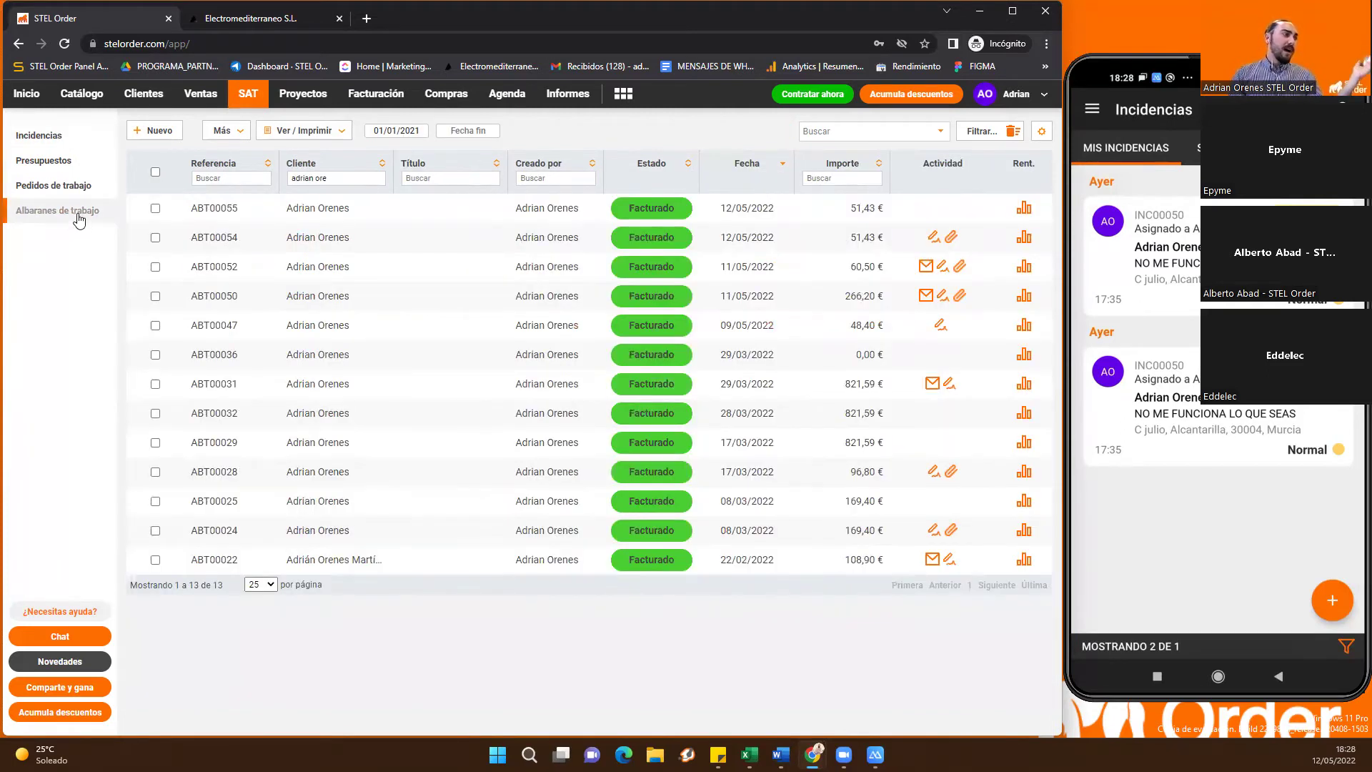
Inspect ABT00055's line description and attachments, then return to the invoice list
{"action": "left_click", "coordinate": [428, 216]}
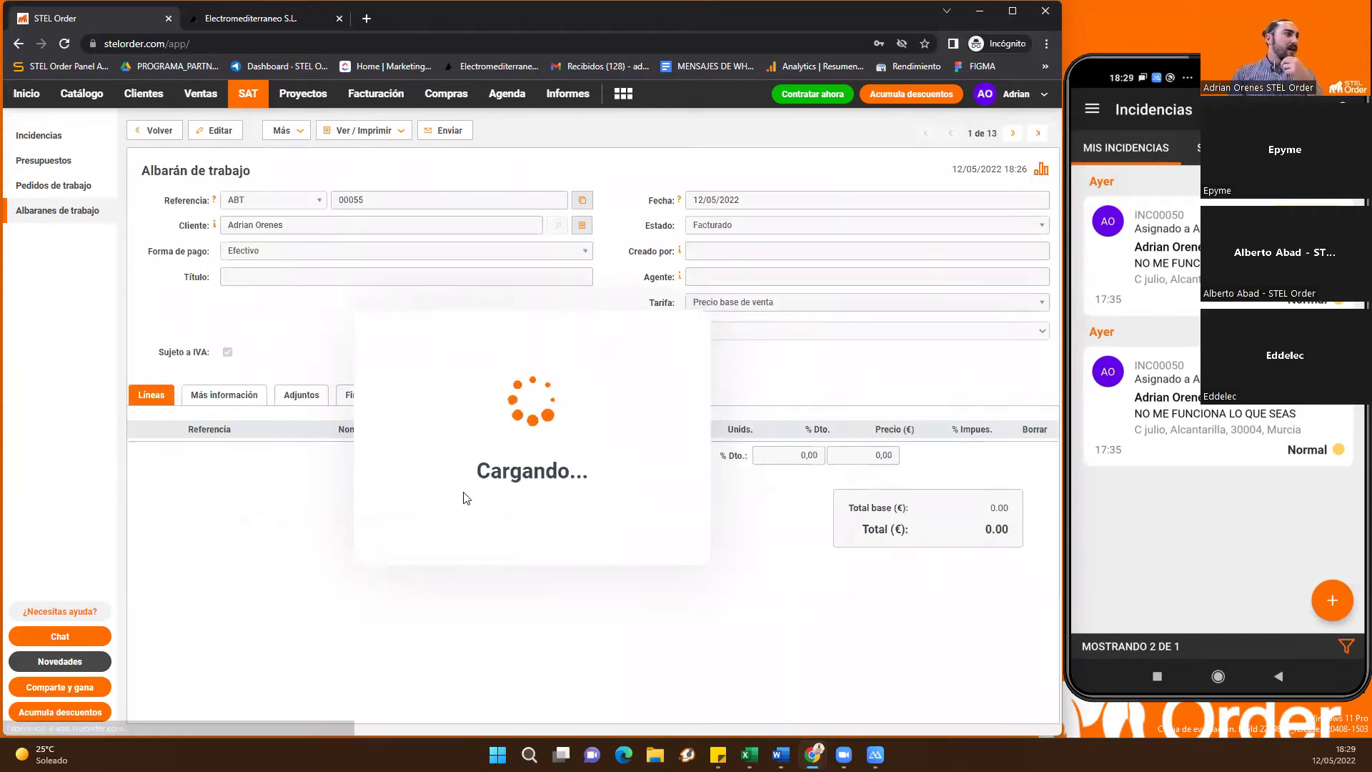
{"action": "left_click_drag", "start_coordinate": [616, 491], "coordinate": [616, 548]}
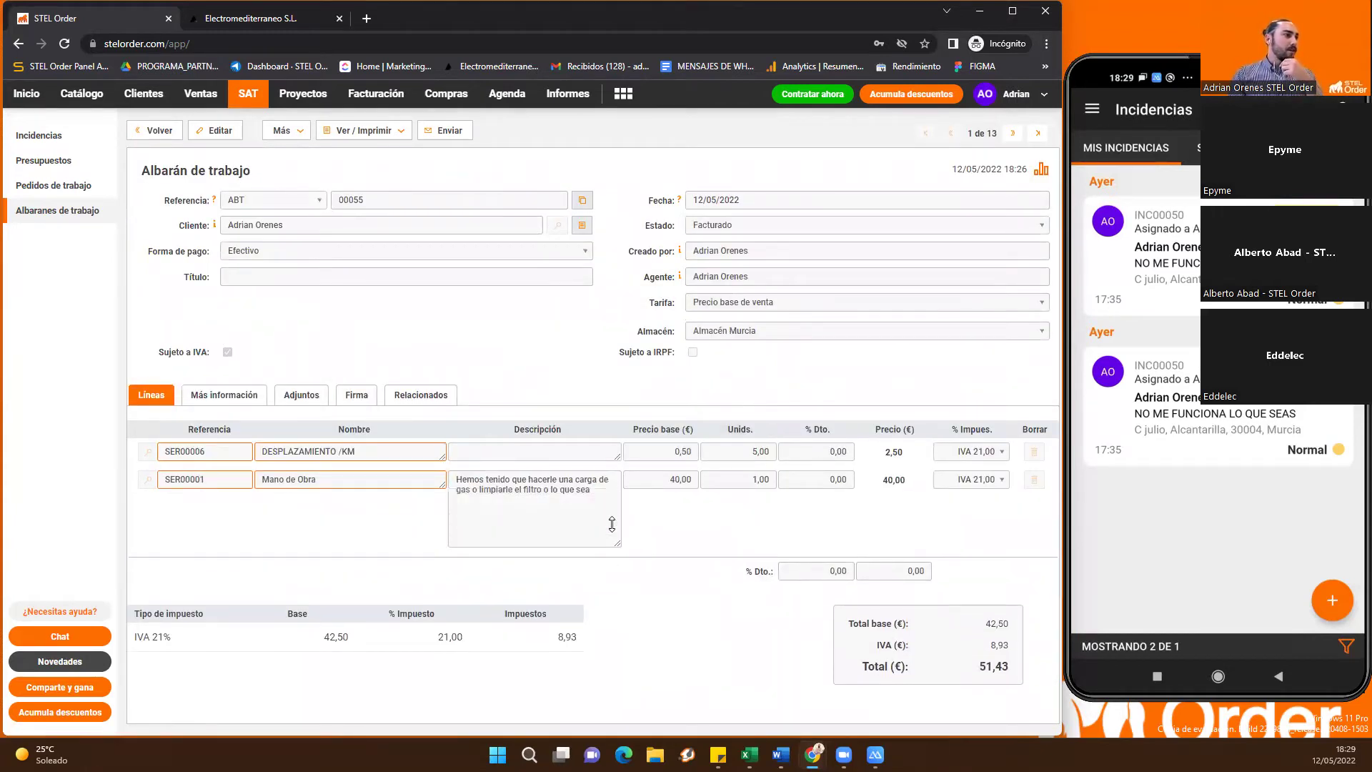
{"action": "left_click", "coordinate": [304, 398]}
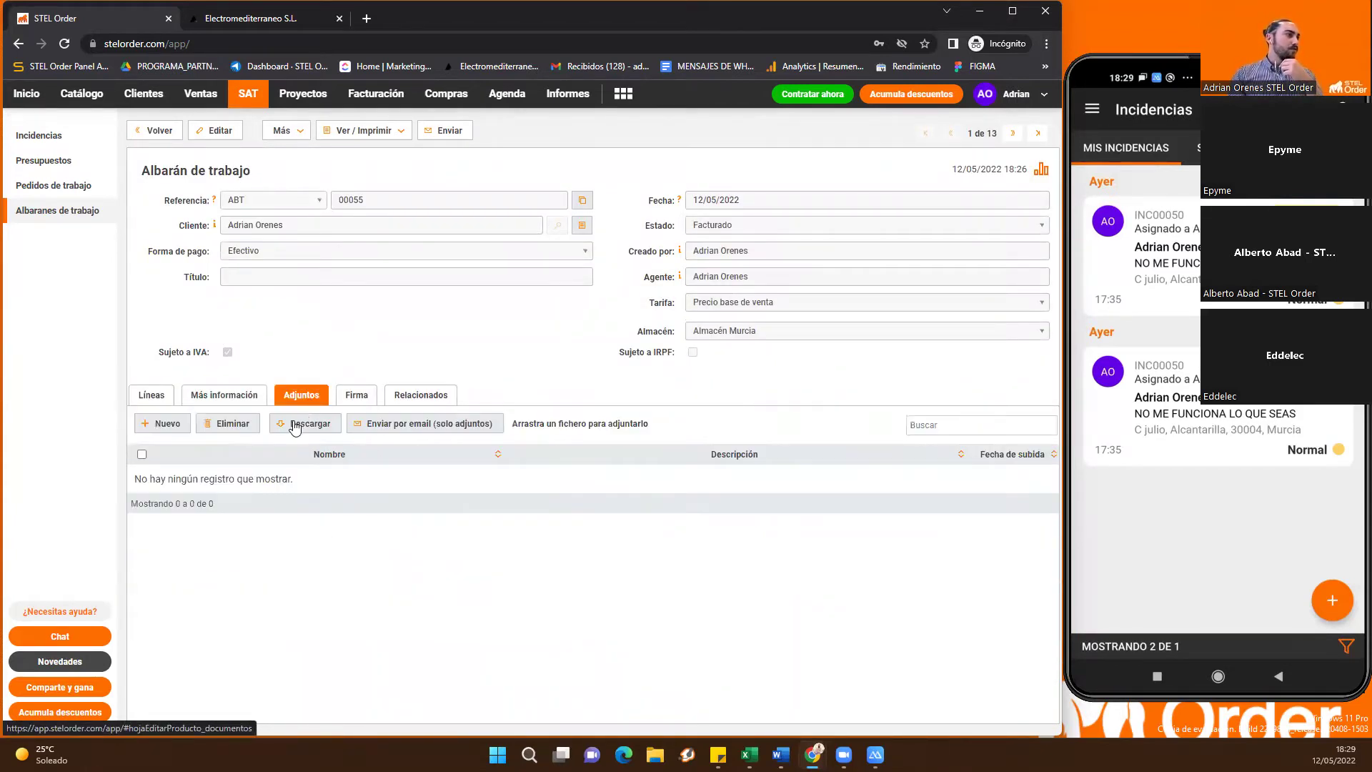
{"action": "left_click", "coordinate": [152, 395]}
{"action": "left_click", "coordinate": [155, 130]}
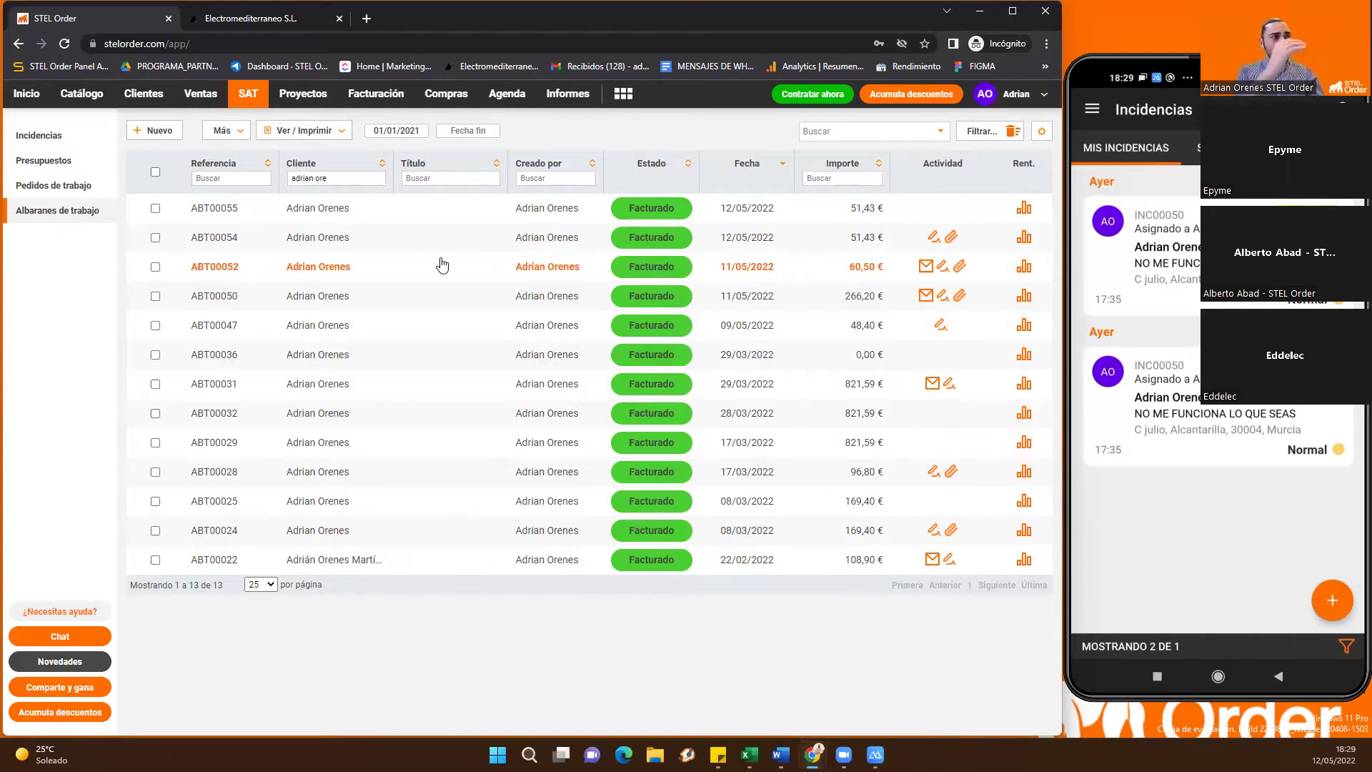
{"action": "left_click", "coordinate": [376, 95]}
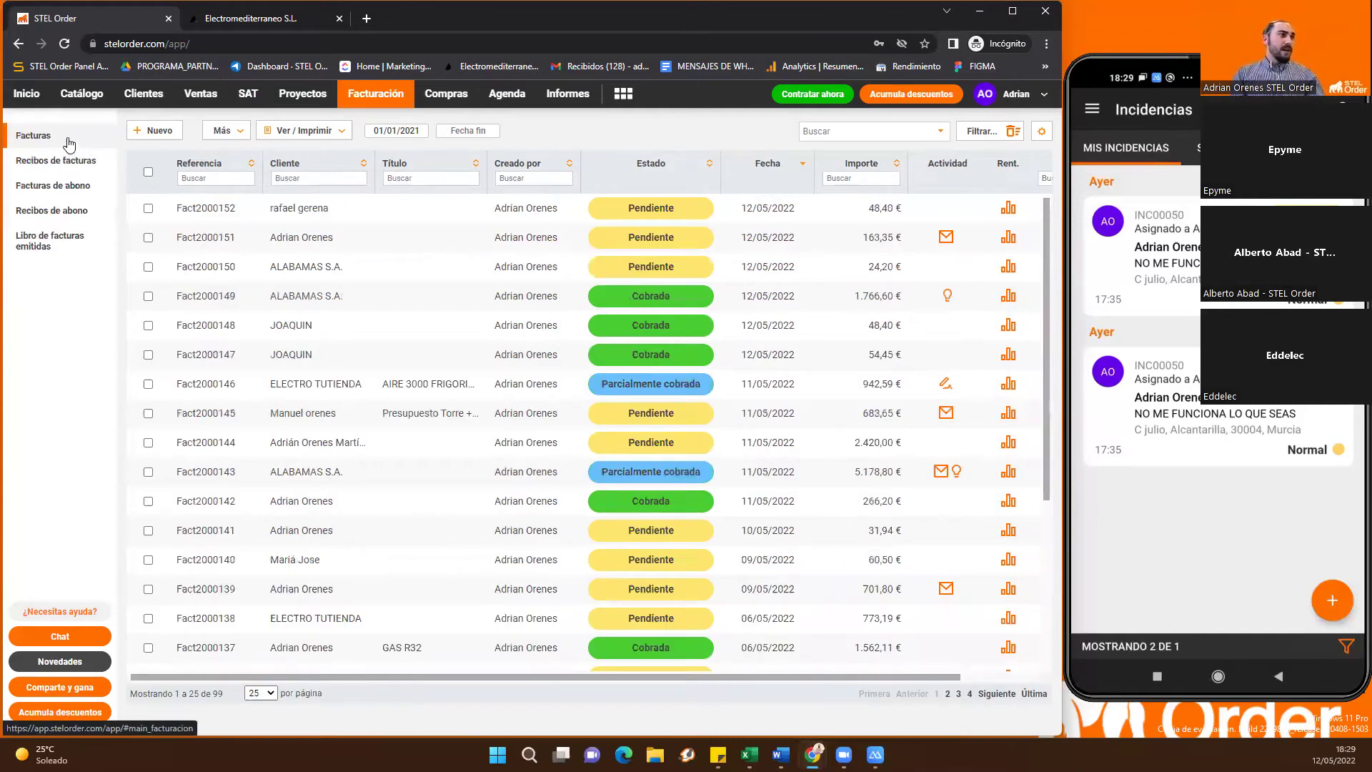
Start a new ordinary invoice for ELECTRO TUTIENDA, keeping Efectivo as payment method
{"action": "left_click", "coordinate": [160, 131]}
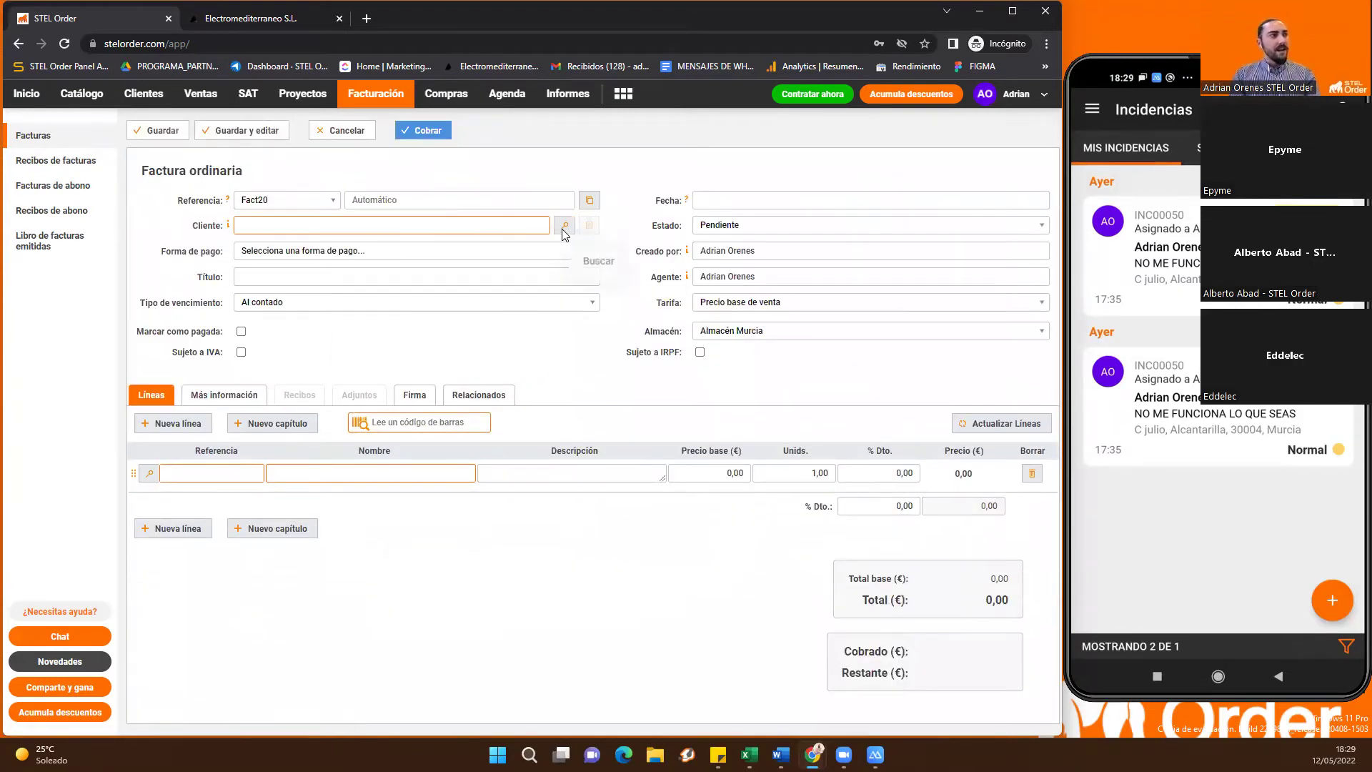
{"action": "left_click", "coordinate": [566, 226]}
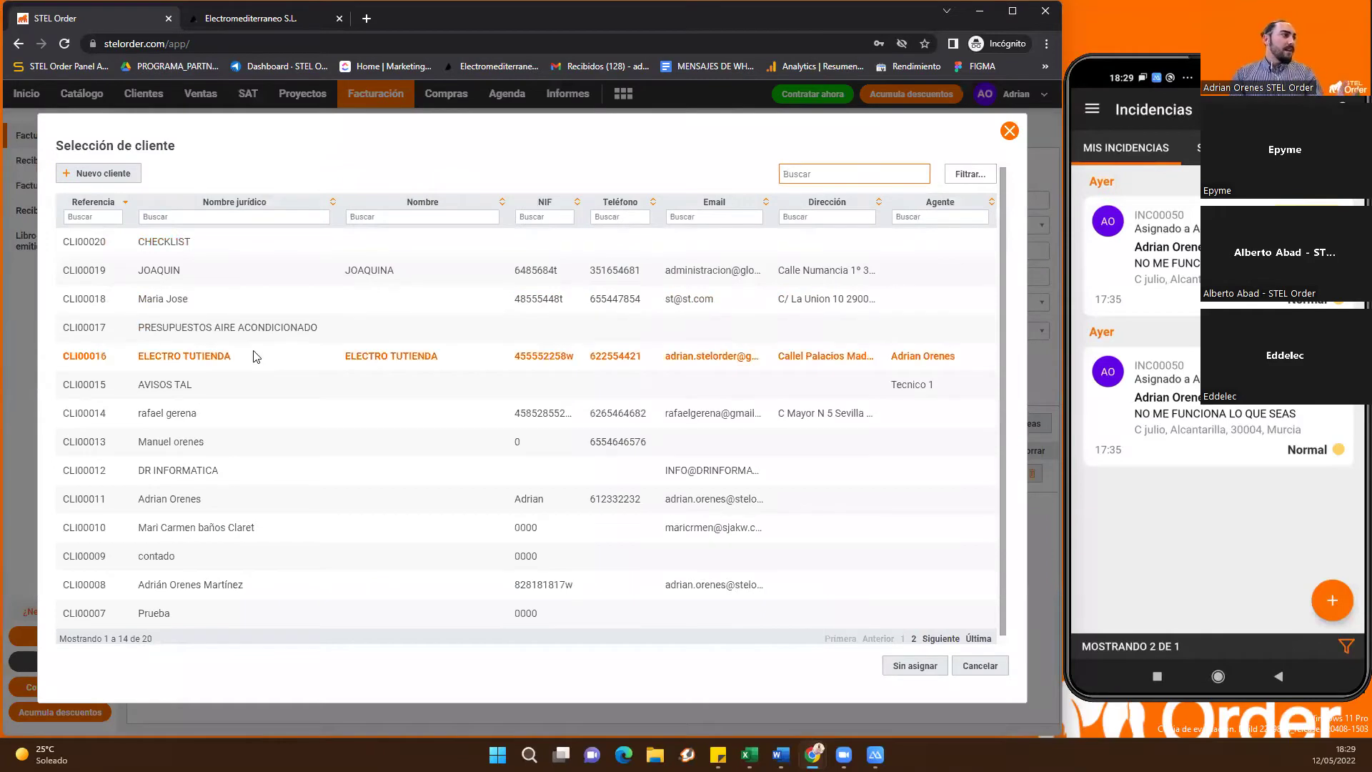
{"action": "left_click", "coordinate": [257, 355]}
{"action": "left_click", "coordinate": [279, 254]}
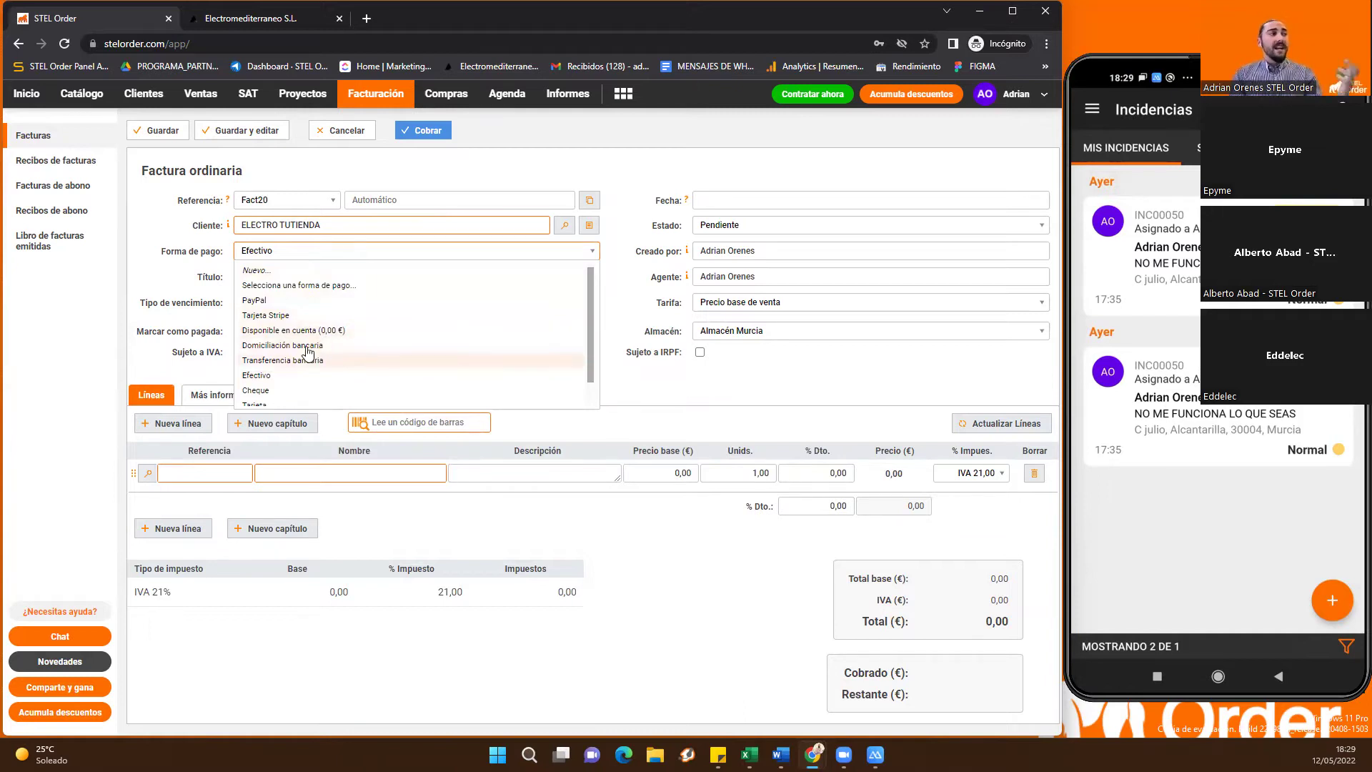
{"action": "left_click", "coordinate": [273, 376]}
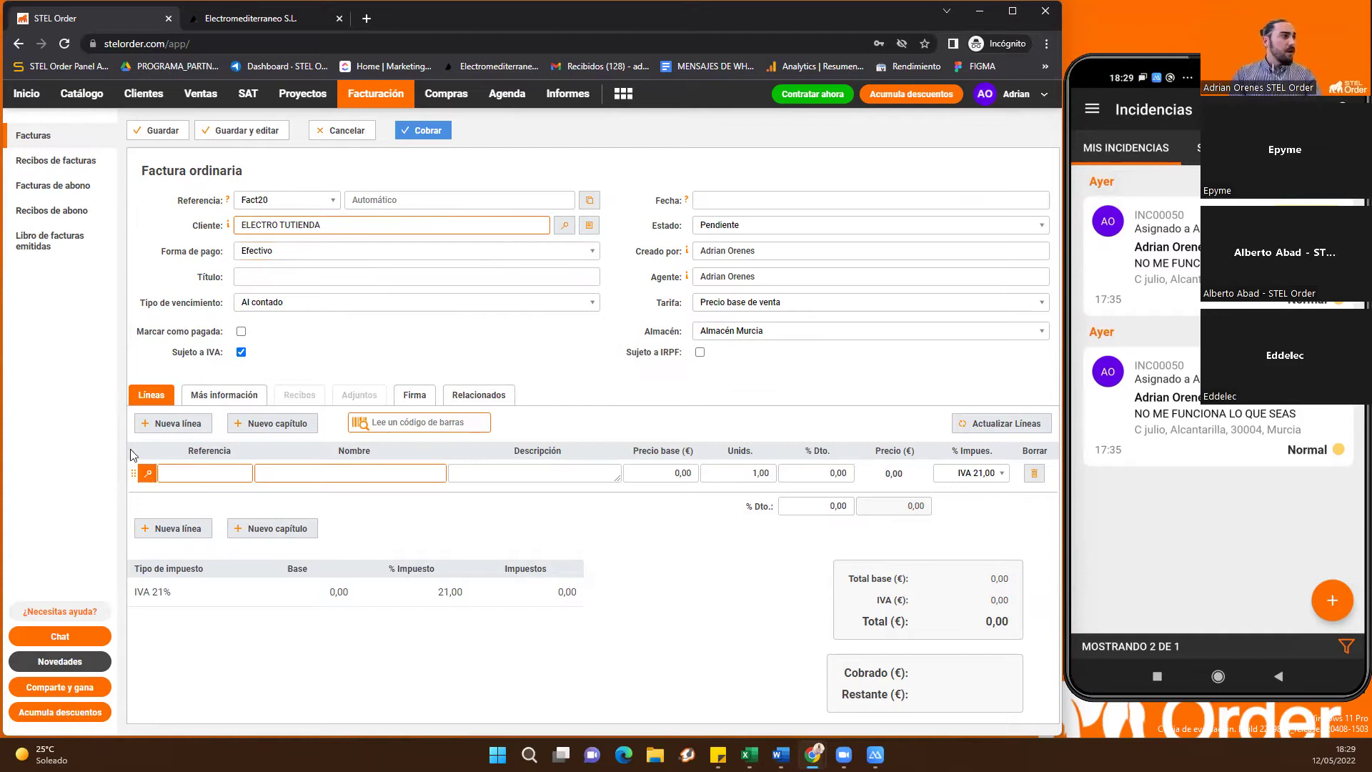
Add 2 units of the catalog Panel LED, bringing the total to 84,70 €
{"action": "left_click", "coordinate": [149, 474]}
{"action": "left_click", "coordinate": [353, 218]}
{"action": "type", "text": "p"}
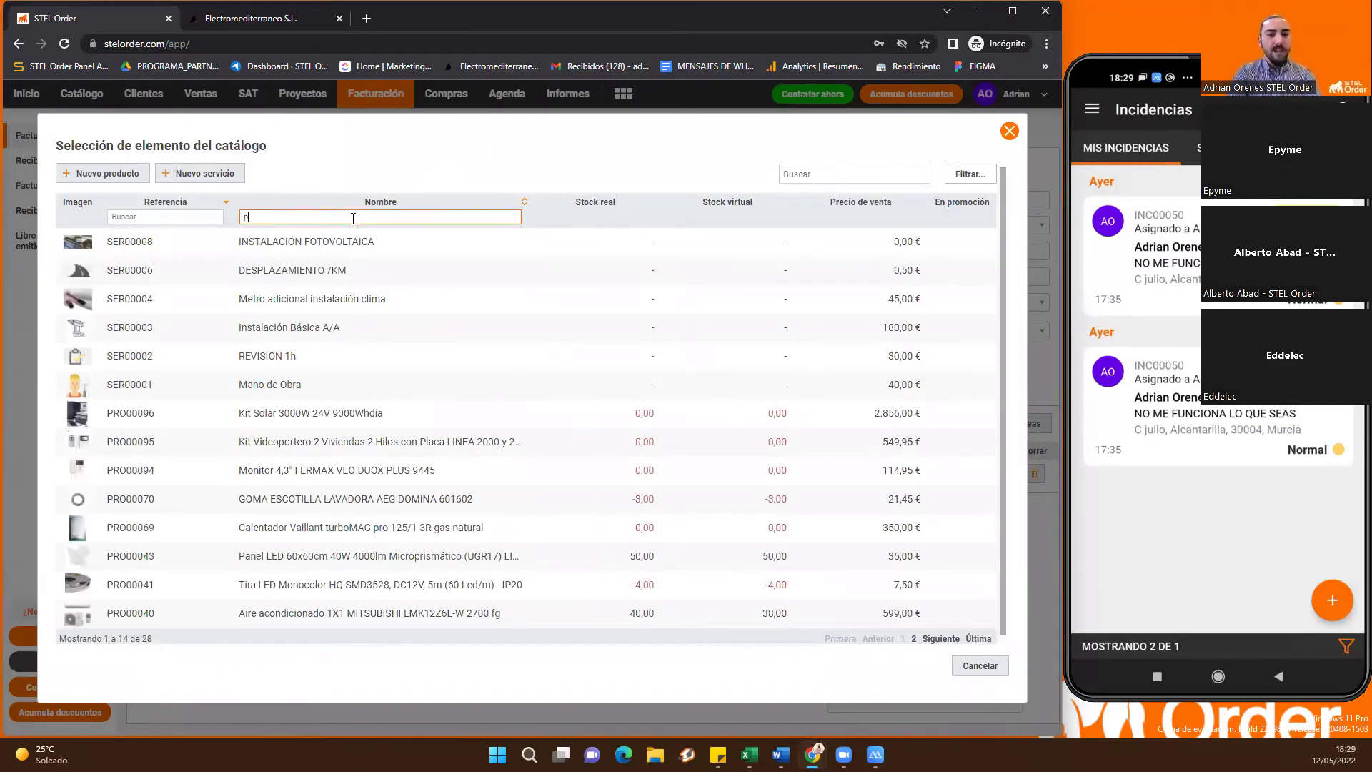
{"action": "type", "text": "anel"}
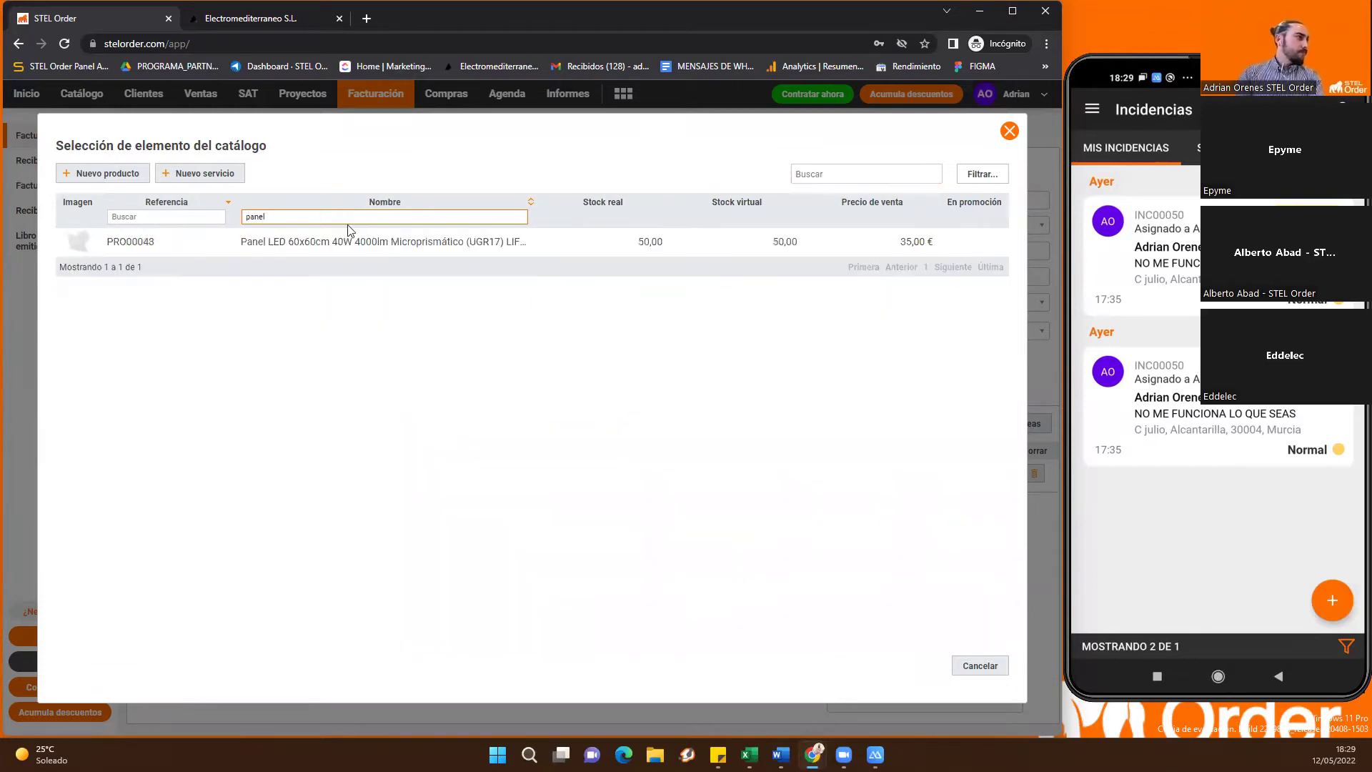
{"action": "left_click", "coordinate": [281, 247]}
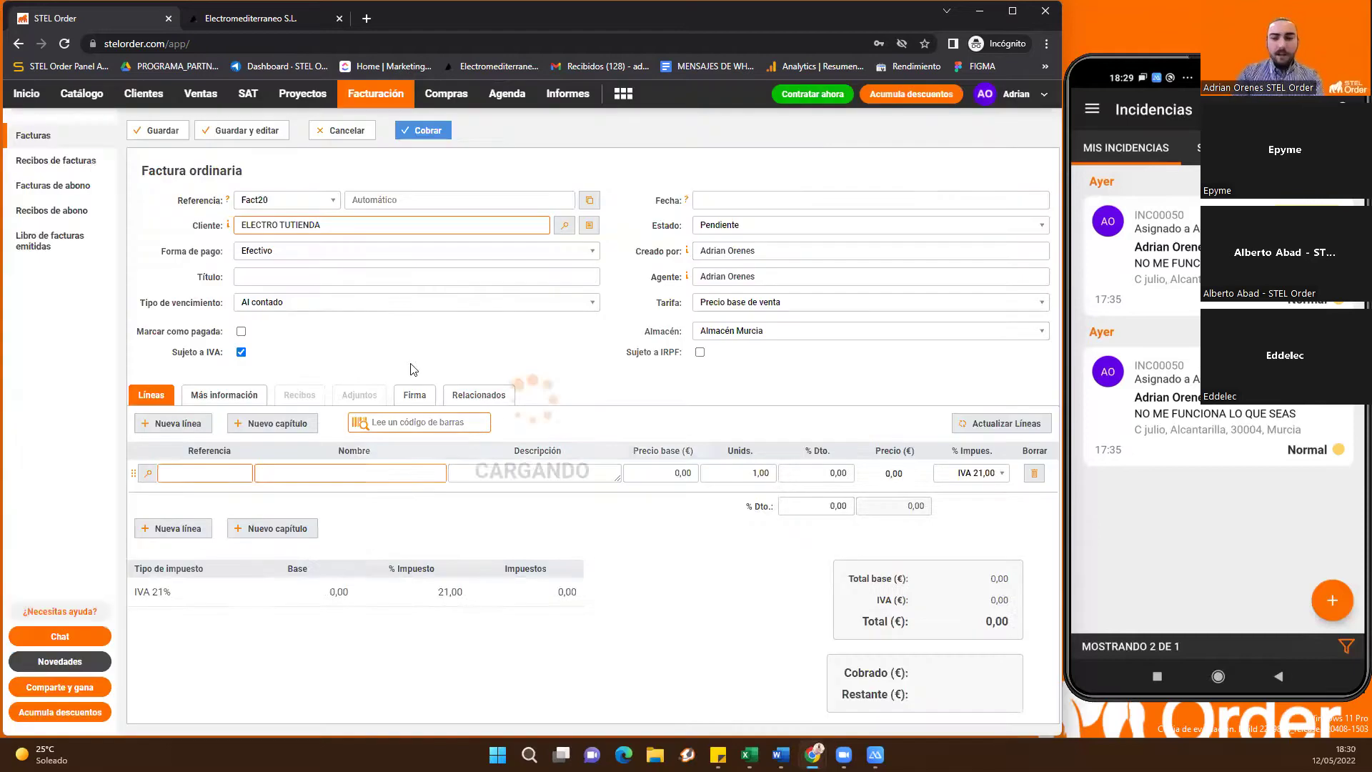
{"action": "type", "text": "2"}
{"action": "left_click", "coordinate": [331, 340]}
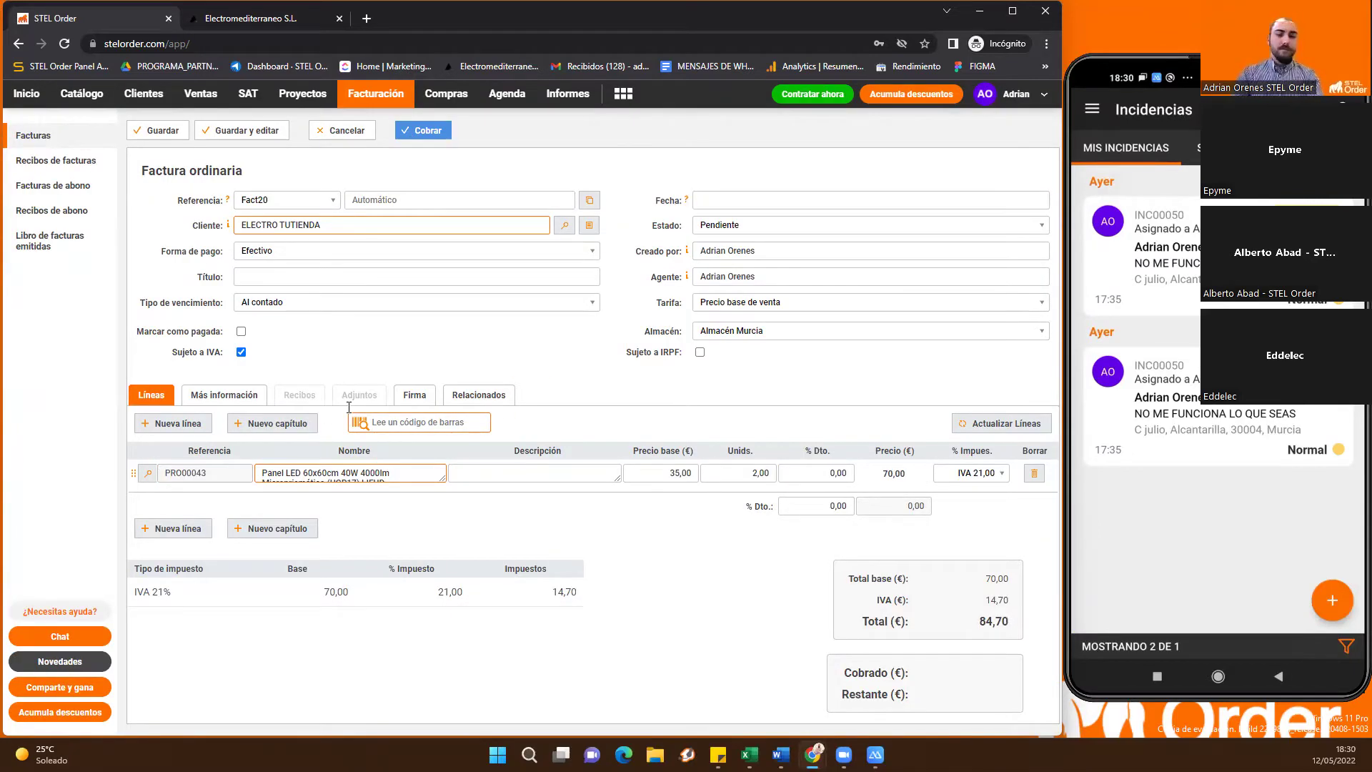
Collect 100 € cash, save invoice Fact2000153 as Cobrada, and skip e-mailing it
{"action": "type", "text": "100"}
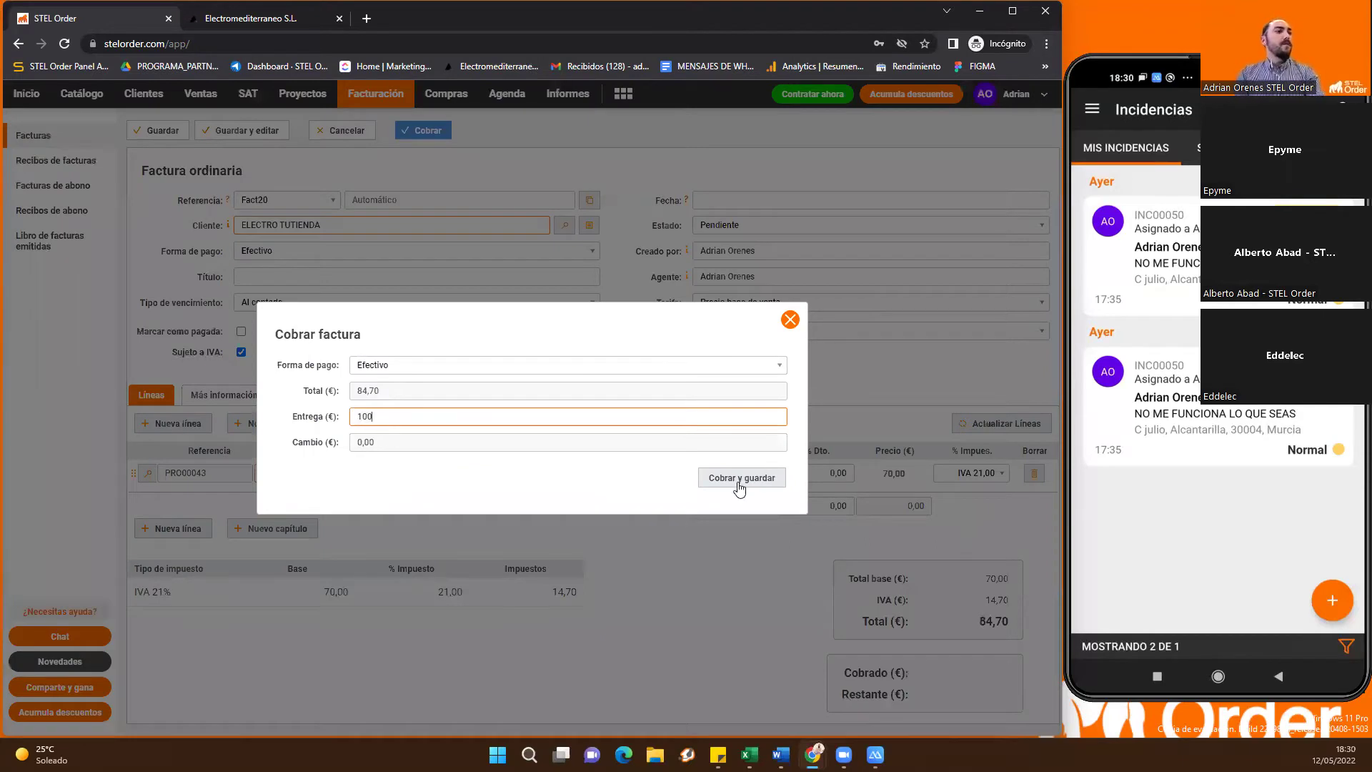
{"action": "left_click", "coordinate": [738, 478]}
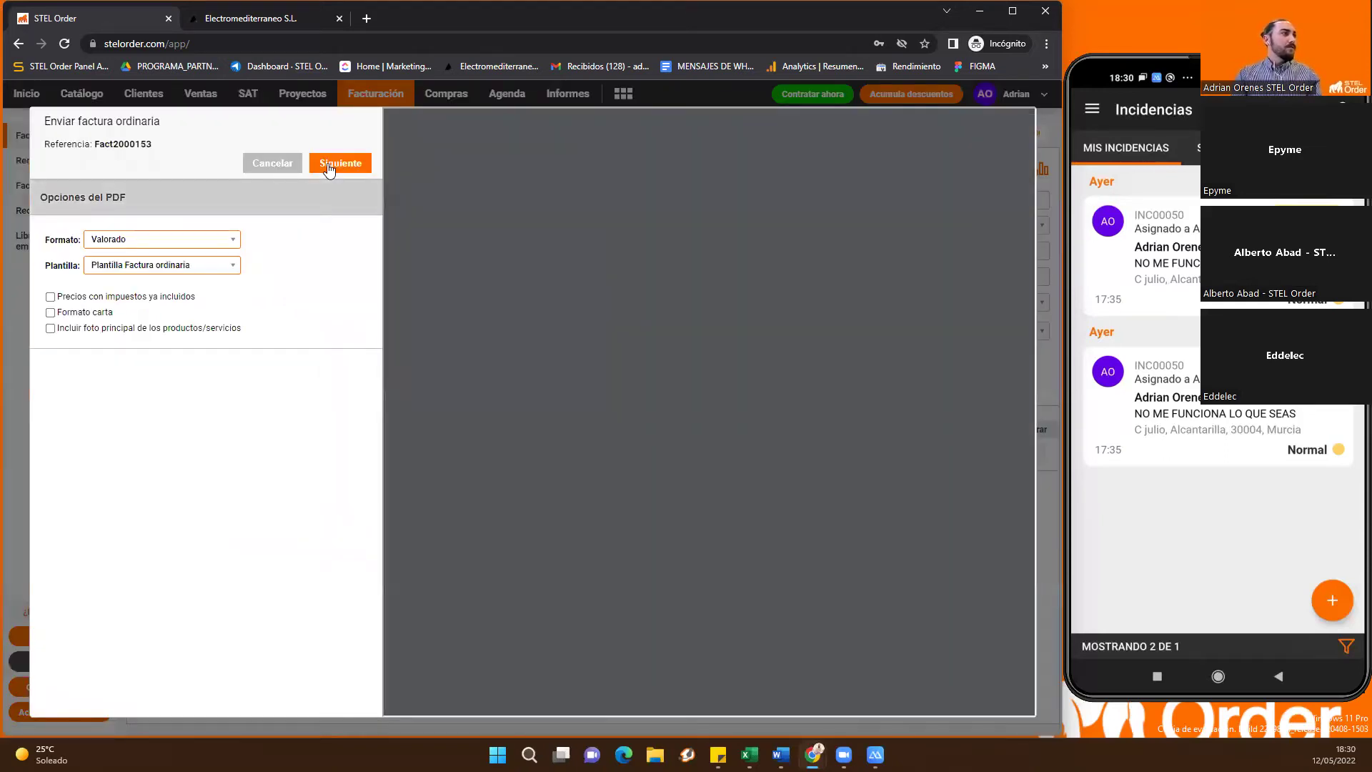
{"action": "left_click", "coordinate": [330, 165]}
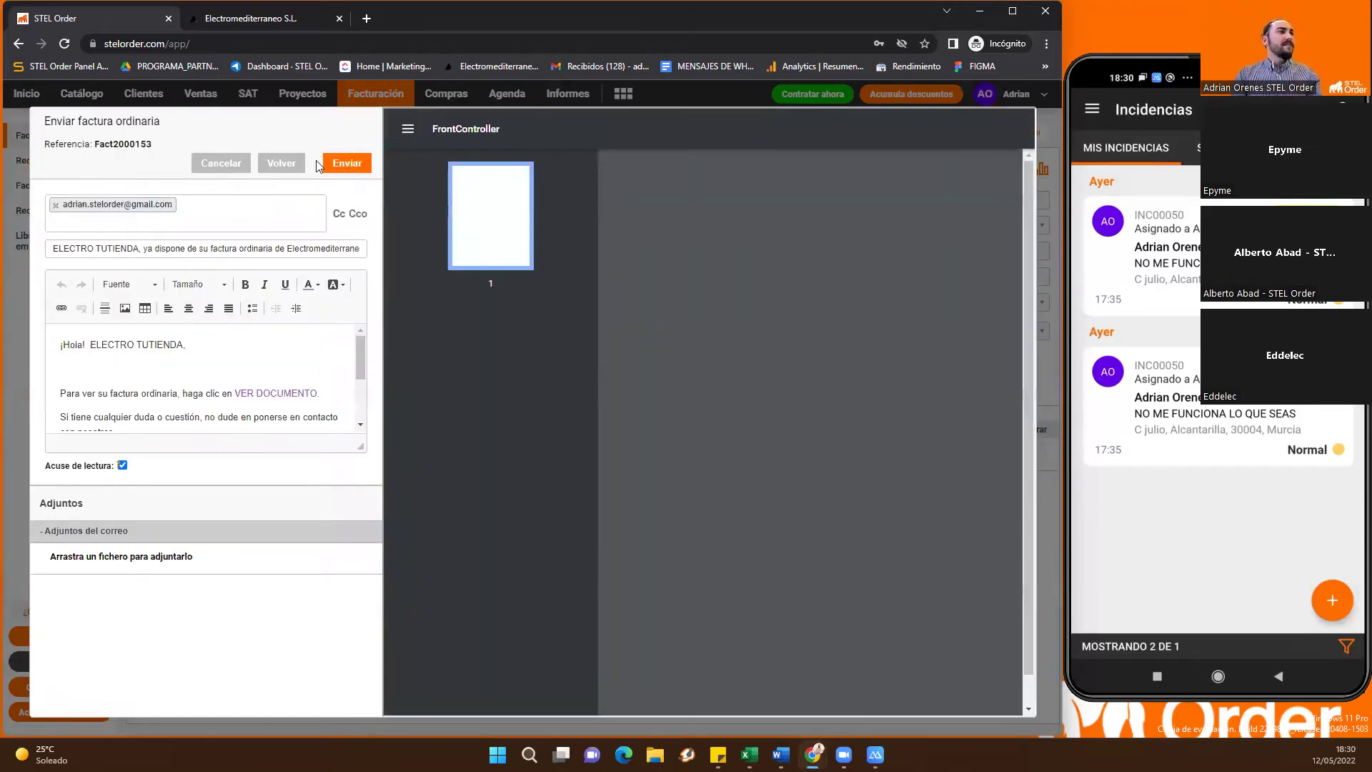
{"action": "left_click", "coordinate": [230, 163]}
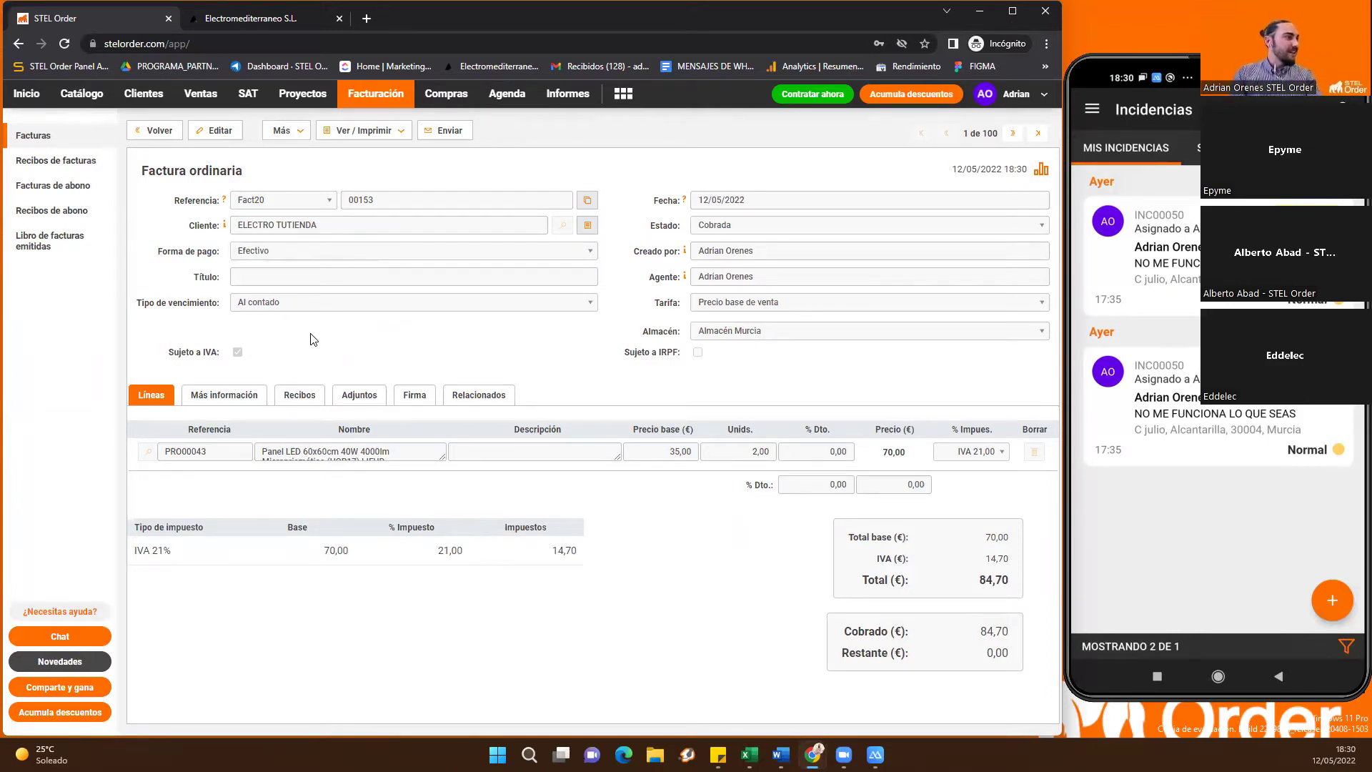
Try editing the paid invoice, which is blocked
{"action": "left_click", "coordinate": [214, 131]}
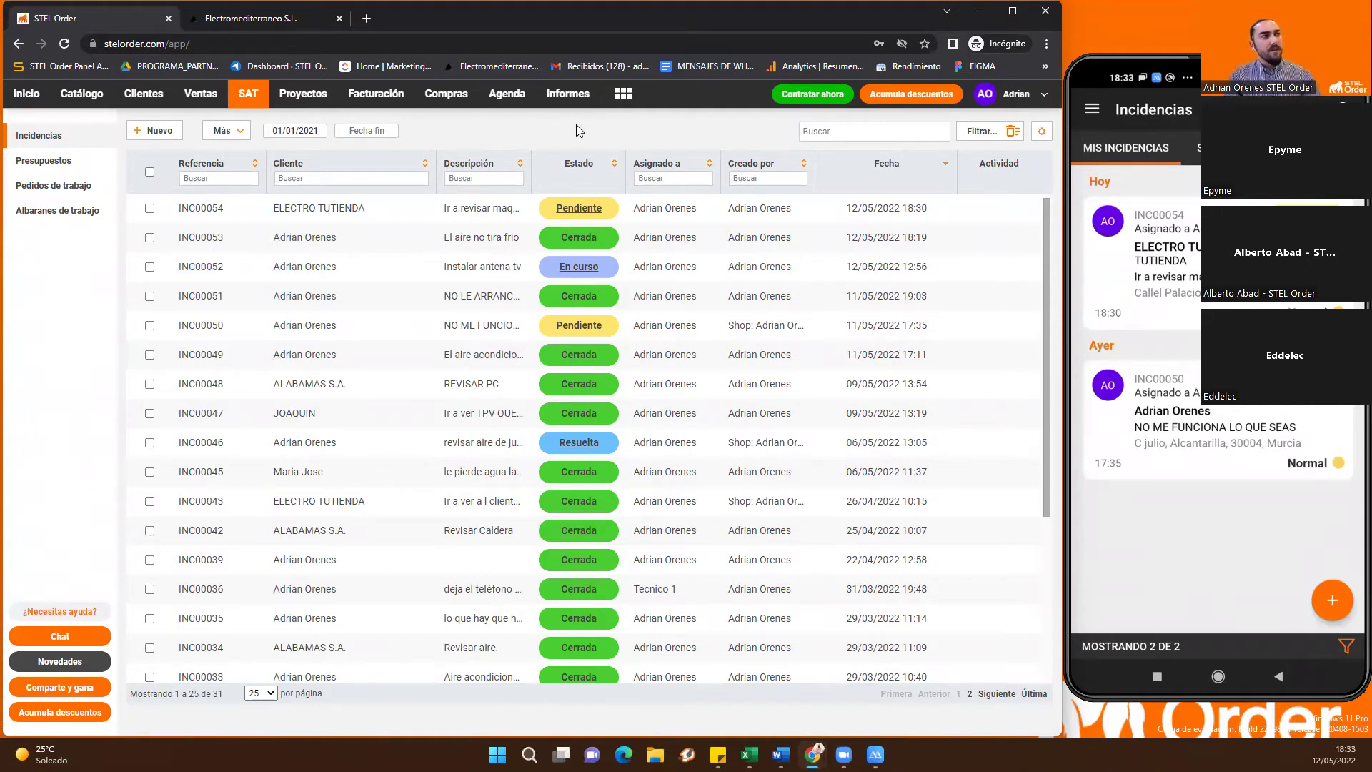
Move through invoicing and purchases to the Agenda's May 9–15 2022 week
{"action": "left_click", "coordinate": [421, 107]}
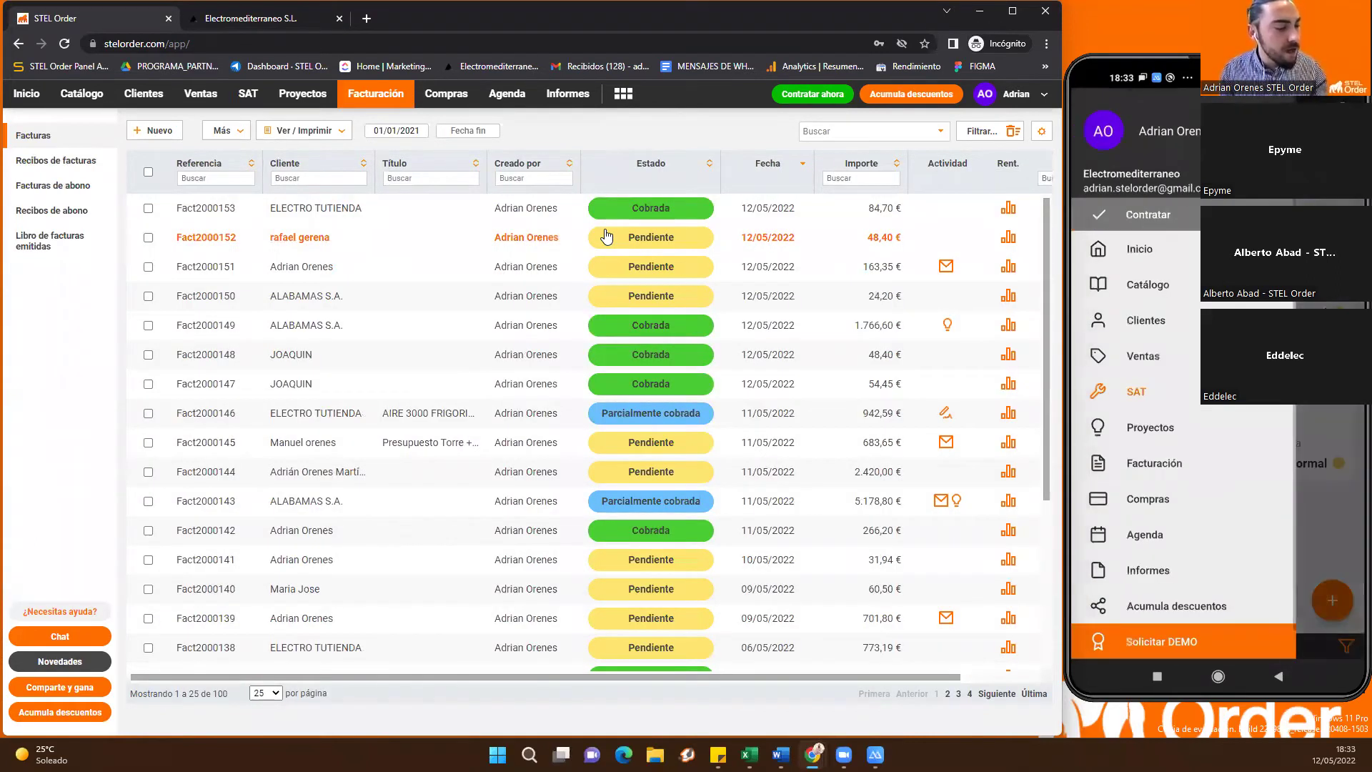
{"action": "left_click", "coordinate": [452, 100]}
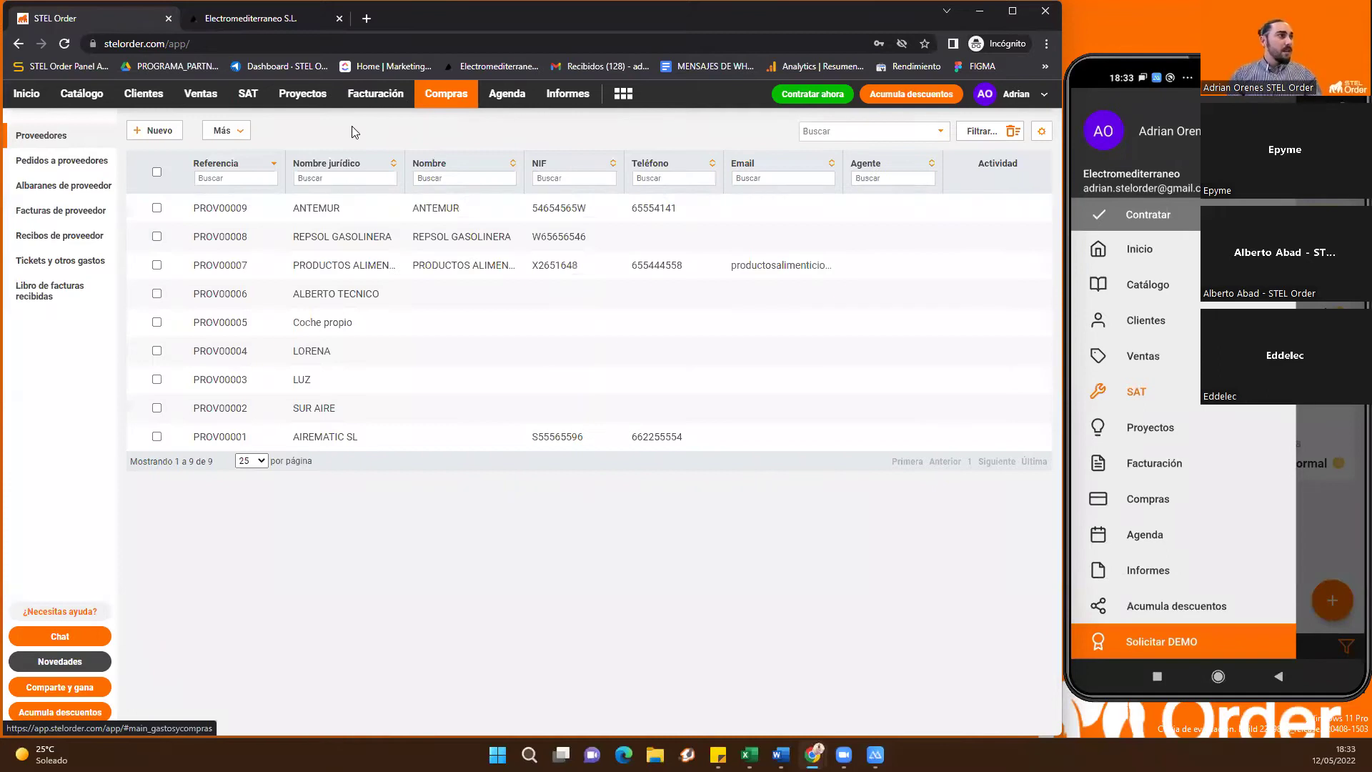
{"action": "left_click", "coordinate": [523, 100]}
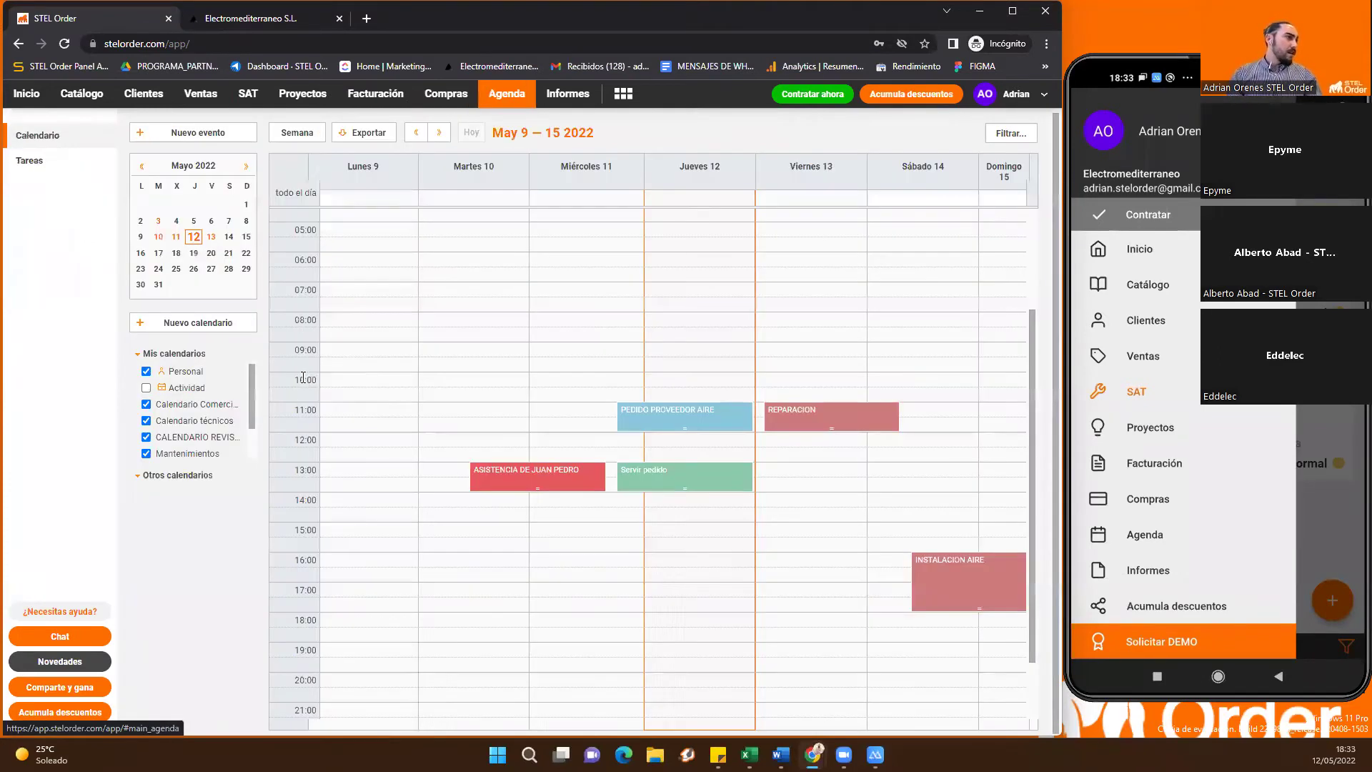
{"action": "scroll", "coordinate": [246, 423], "scroll_direction": "down", "scroll_amount": 2}
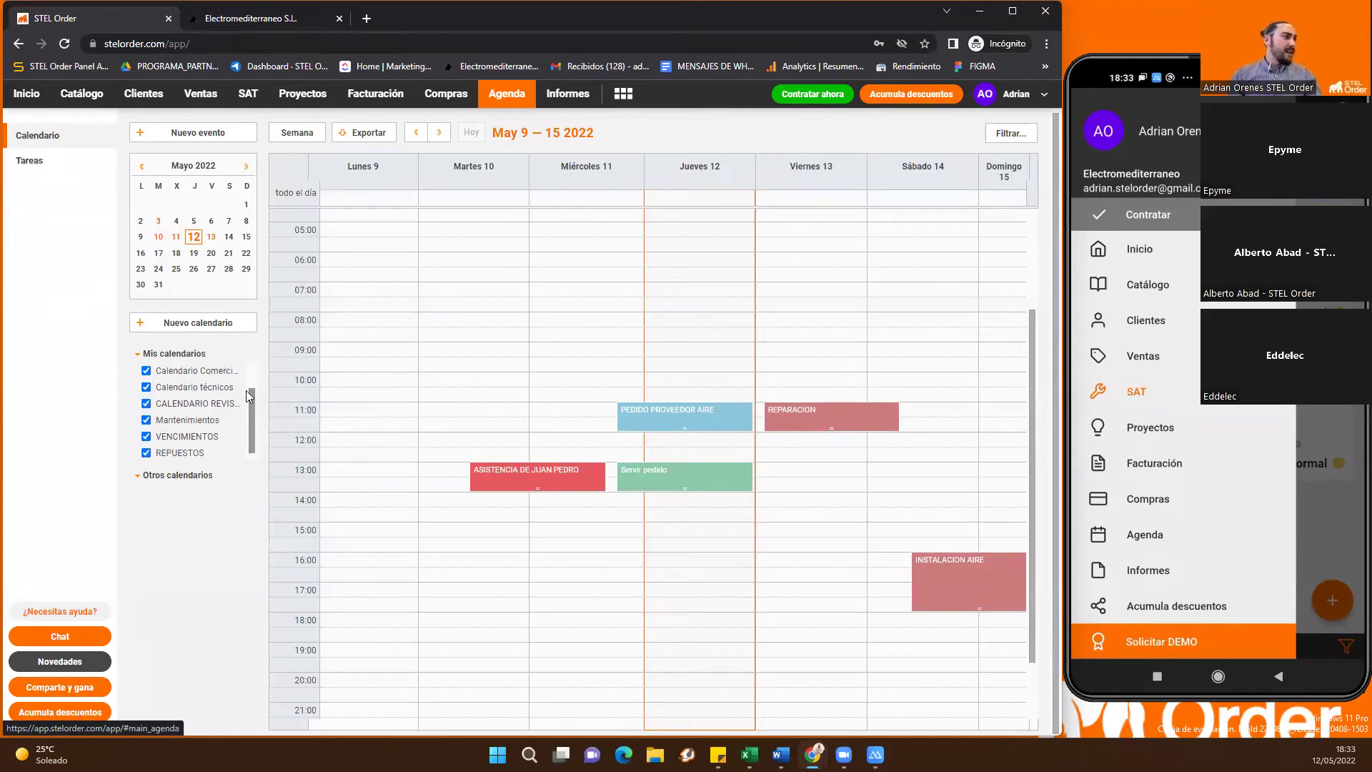
{"action": "scroll", "coordinate": [252, 400], "scroll_direction": "up", "scroll_amount": 2}
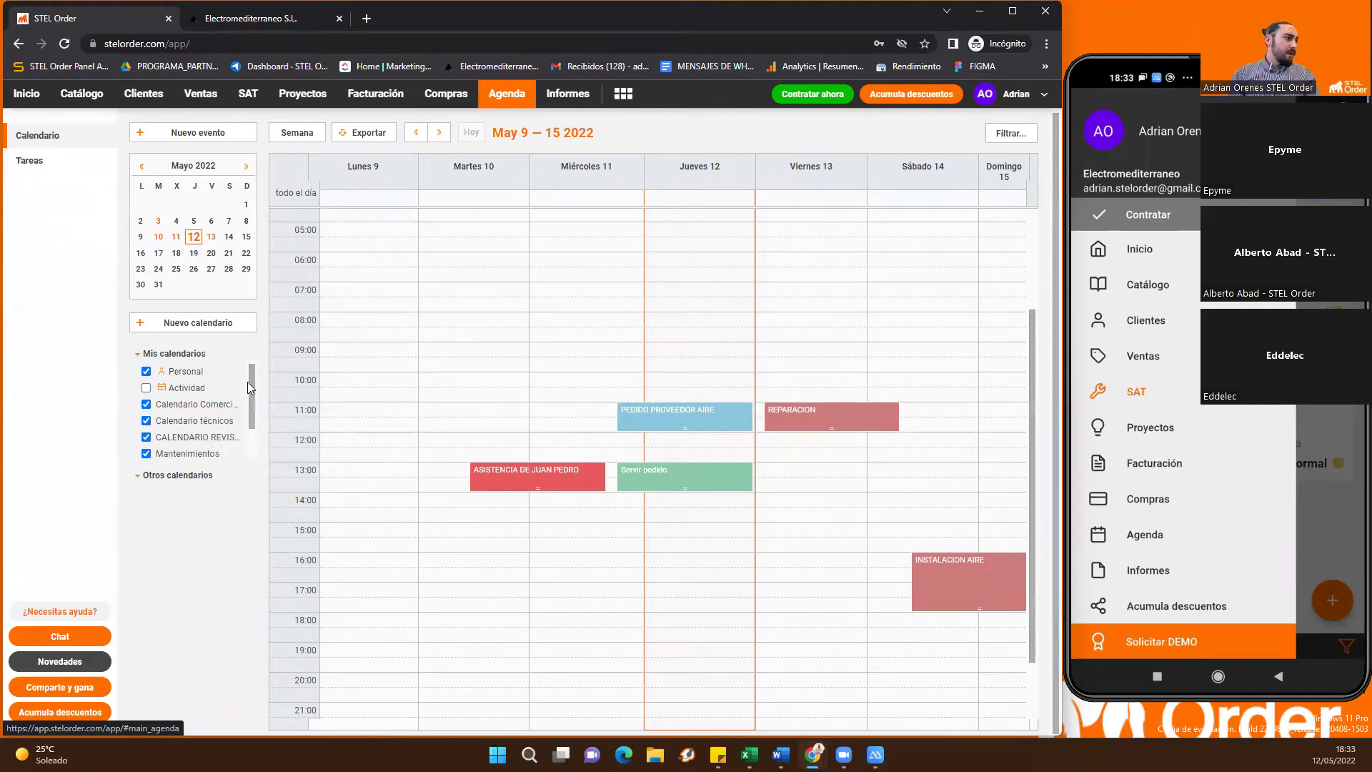
{"action": "scroll", "coordinate": [248, 388], "scroll_direction": "down", "scroll_amount": 1}
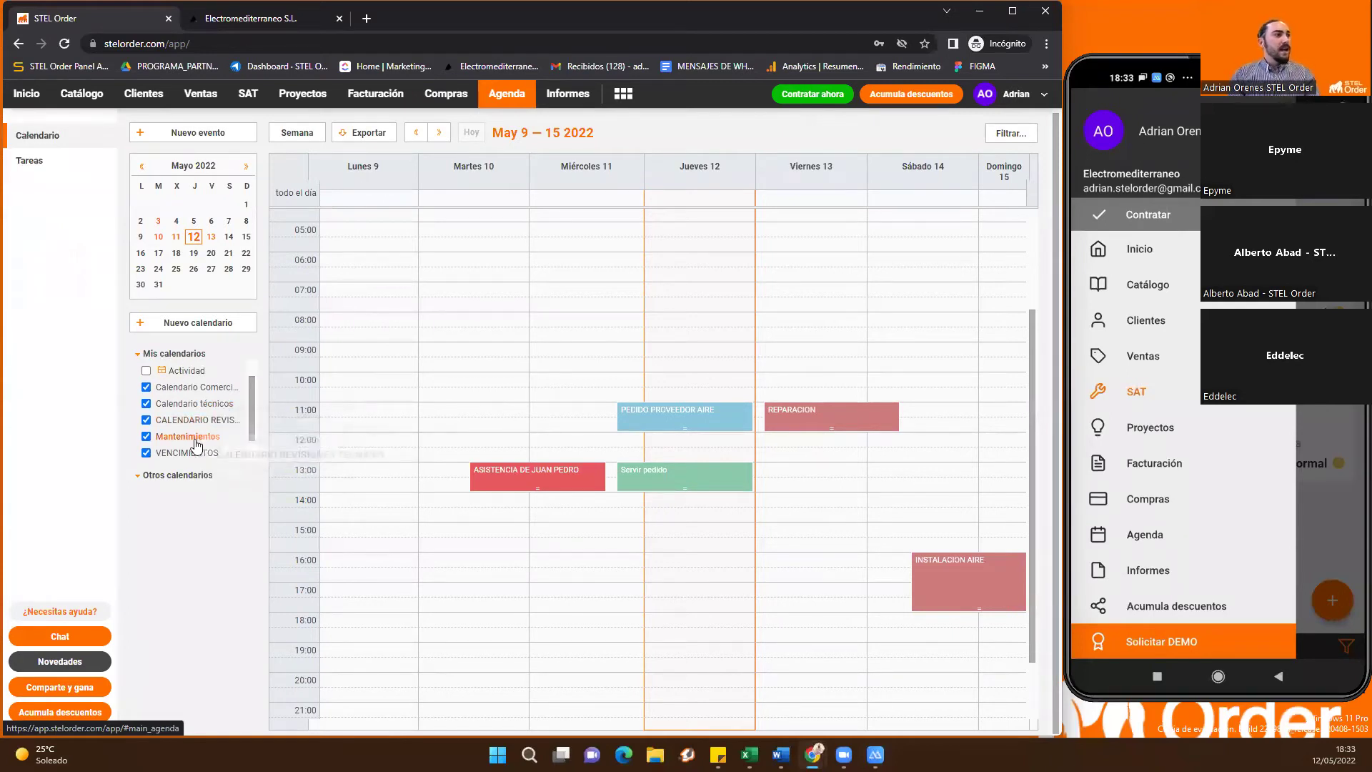
{"action": "scroll", "coordinate": [249, 411], "scroll_direction": "up", "scroll_amount": 1}
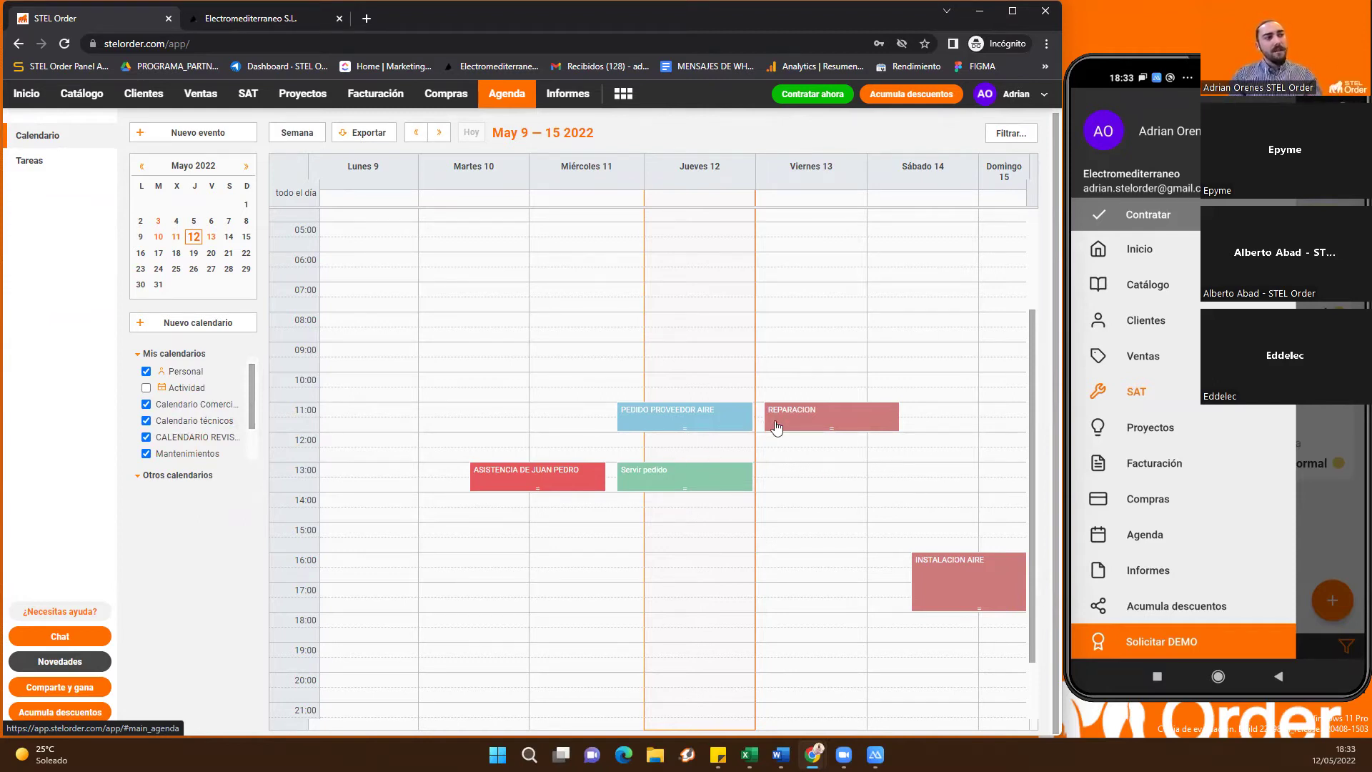
{"action": "double_click", "coordinate": [559, 479]}
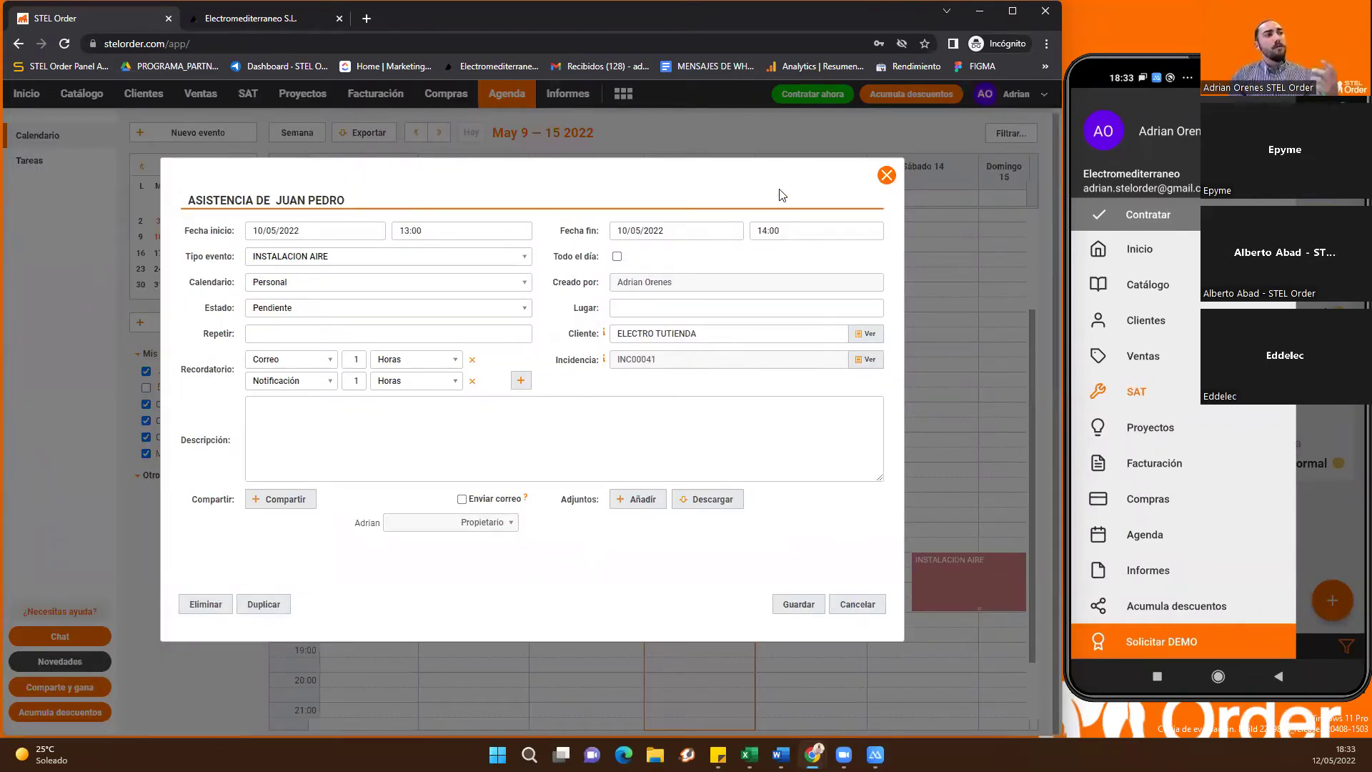
{"action": "left_click", "coordinate": [886, 176]}
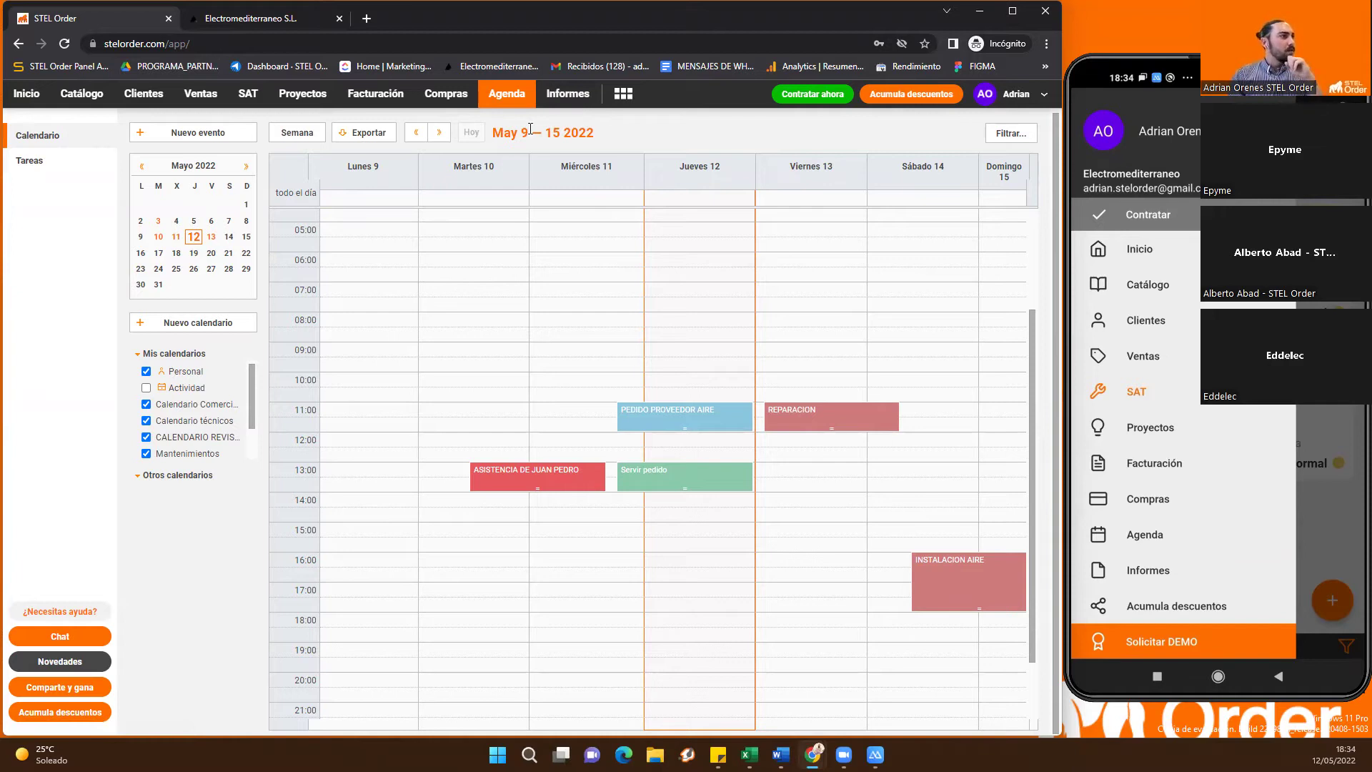
Browse the Compras supplier delivery notes and supplier invoices lists
{"action": "left_click", "coordinate": [450, 102]}
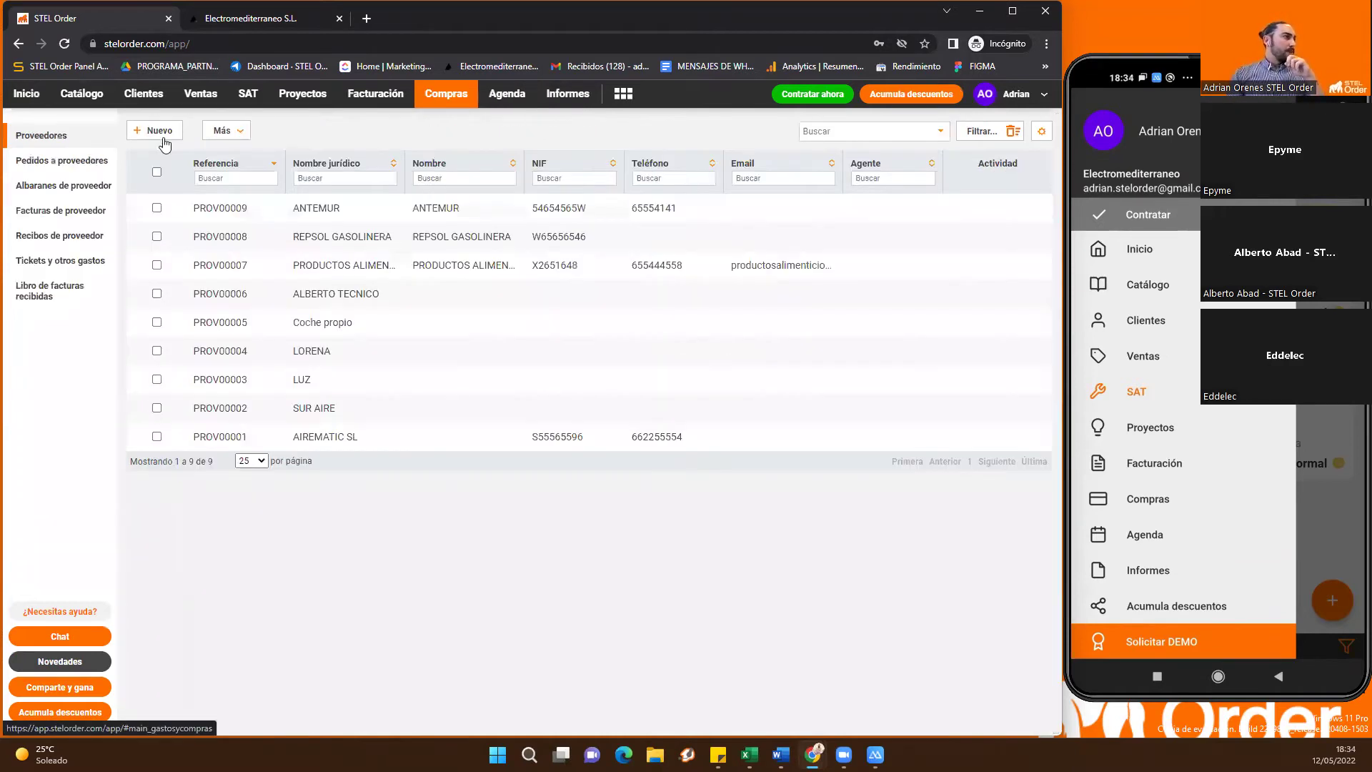
{"action": "left_click", "coordinate": [88, 188]}
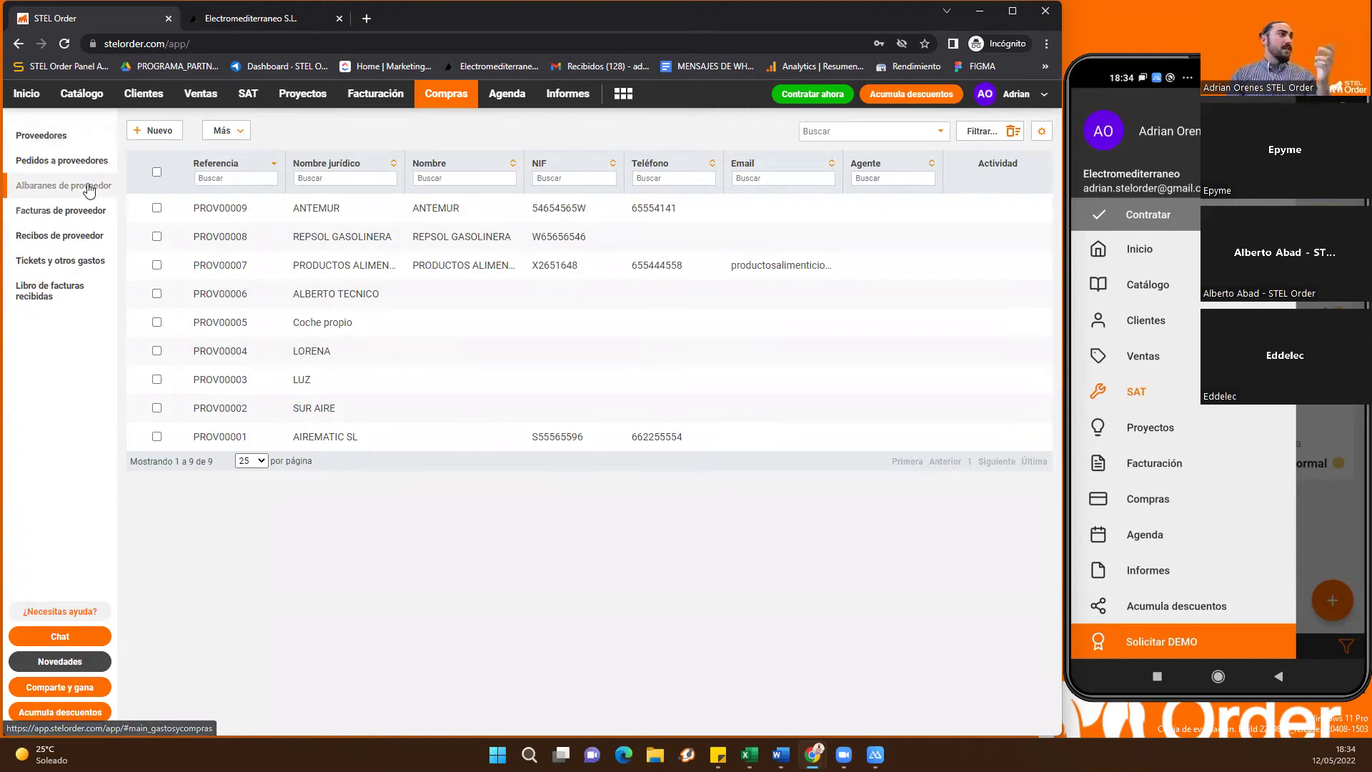
{"action": "left_click", "coordinate": [86, 189]}
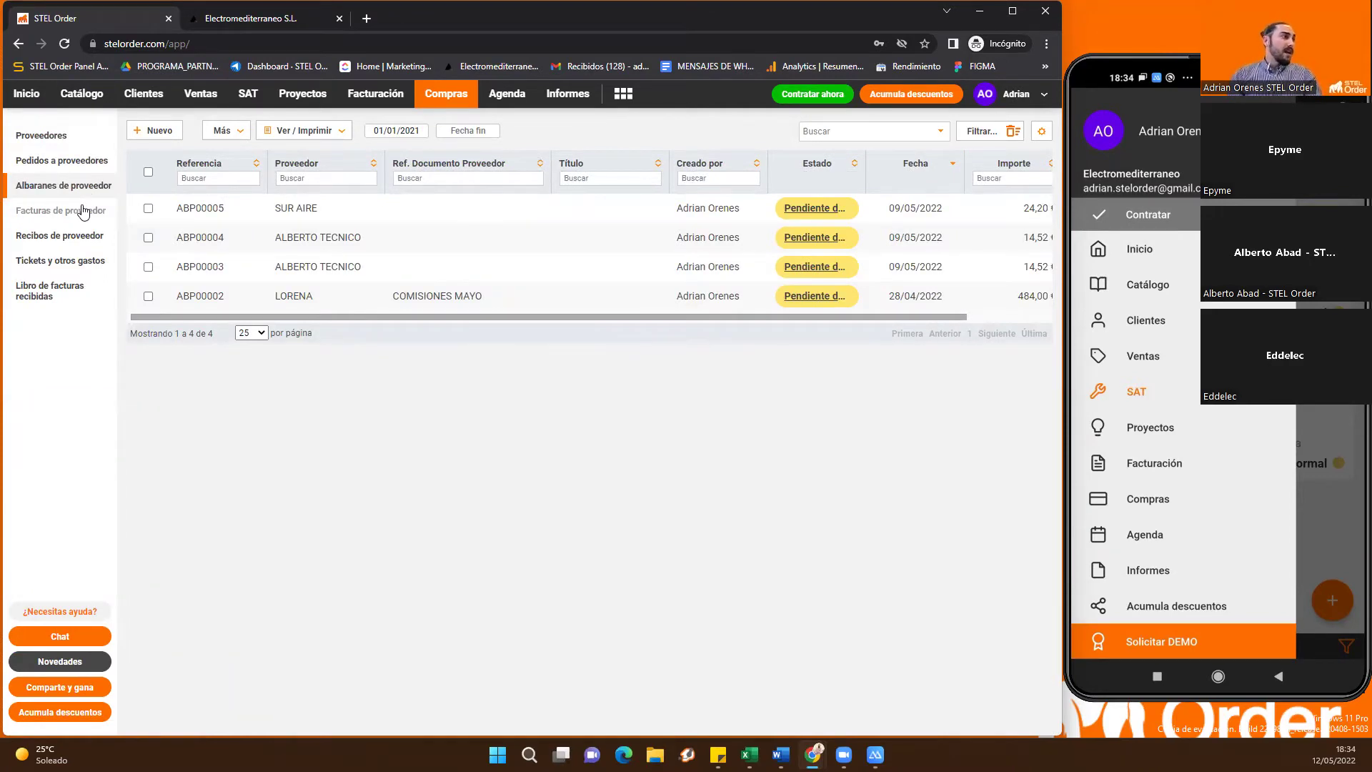
{"action": "left_click", "coordinate": [78, 214]}
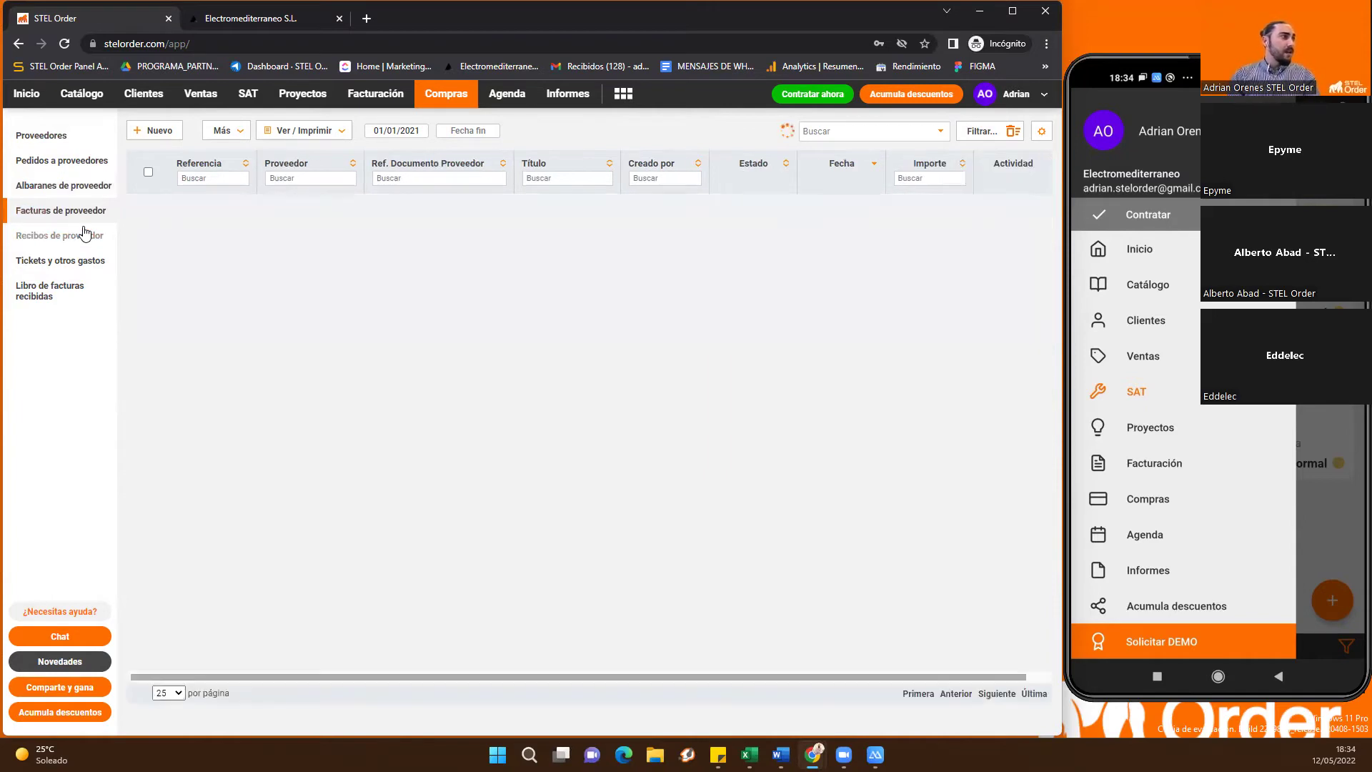
{"action": "left_click", "coordinate": [109, 191]}
Start a new supplier delivery note, cancel it, then view the 2022 Informes overview
{"action": "left_click", "coordinate": [156, 134]}
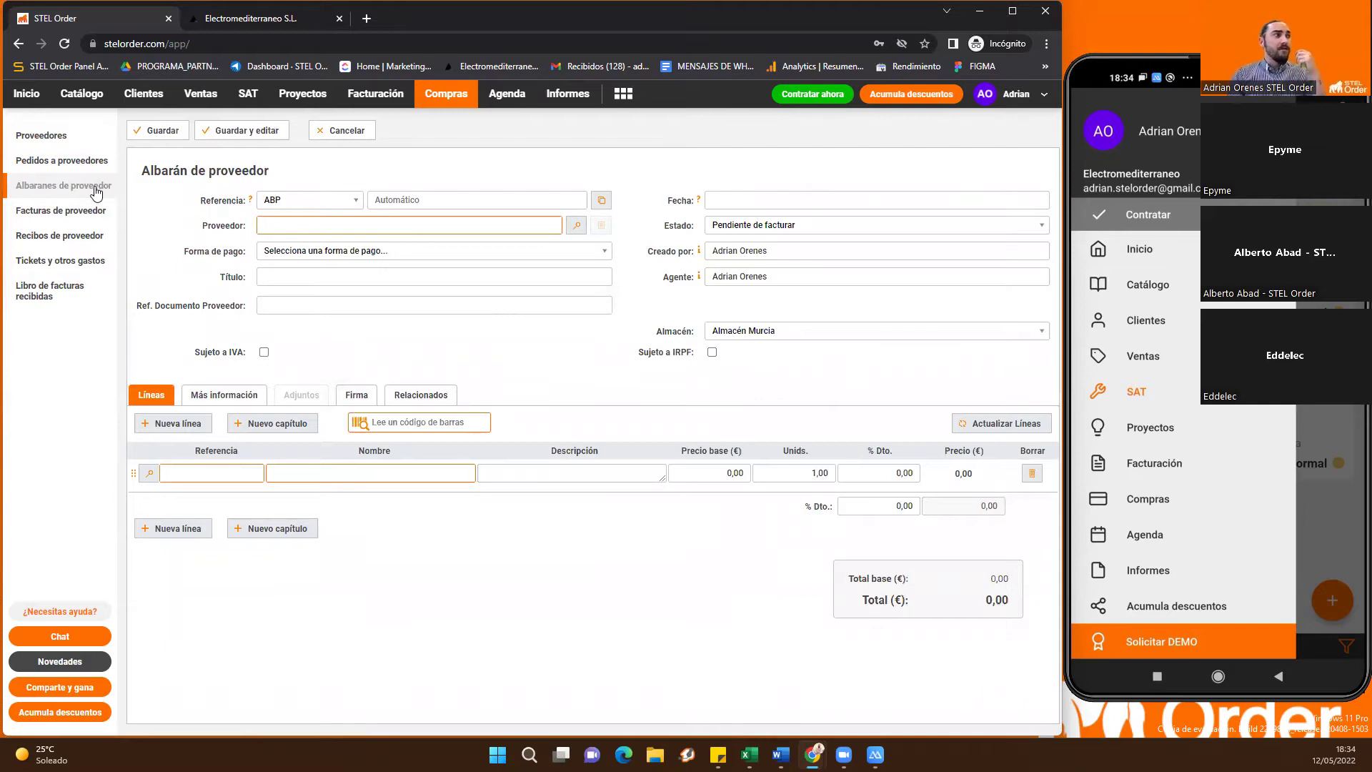
{"action": "left_click", "coordinate": [347, 133]}
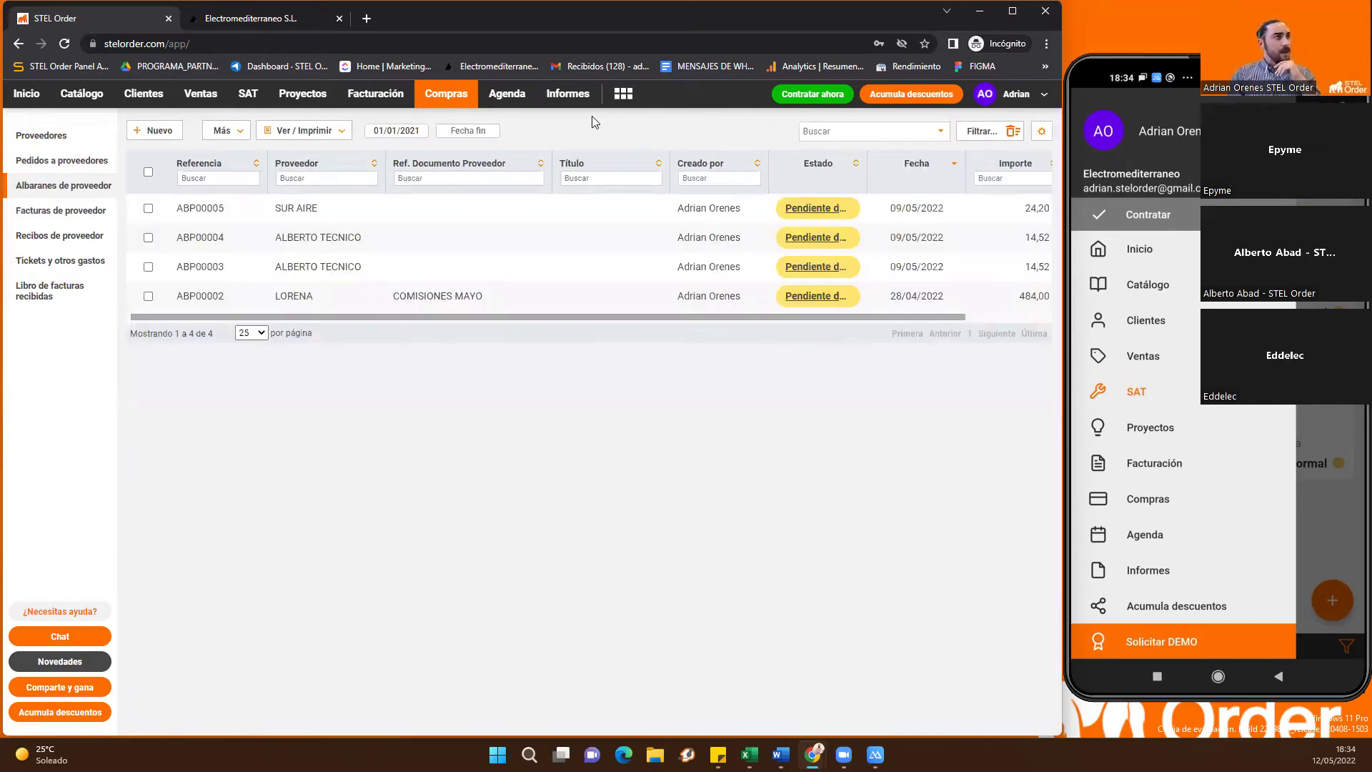
{"action": "left_click", "coordinate": [568, 97]}
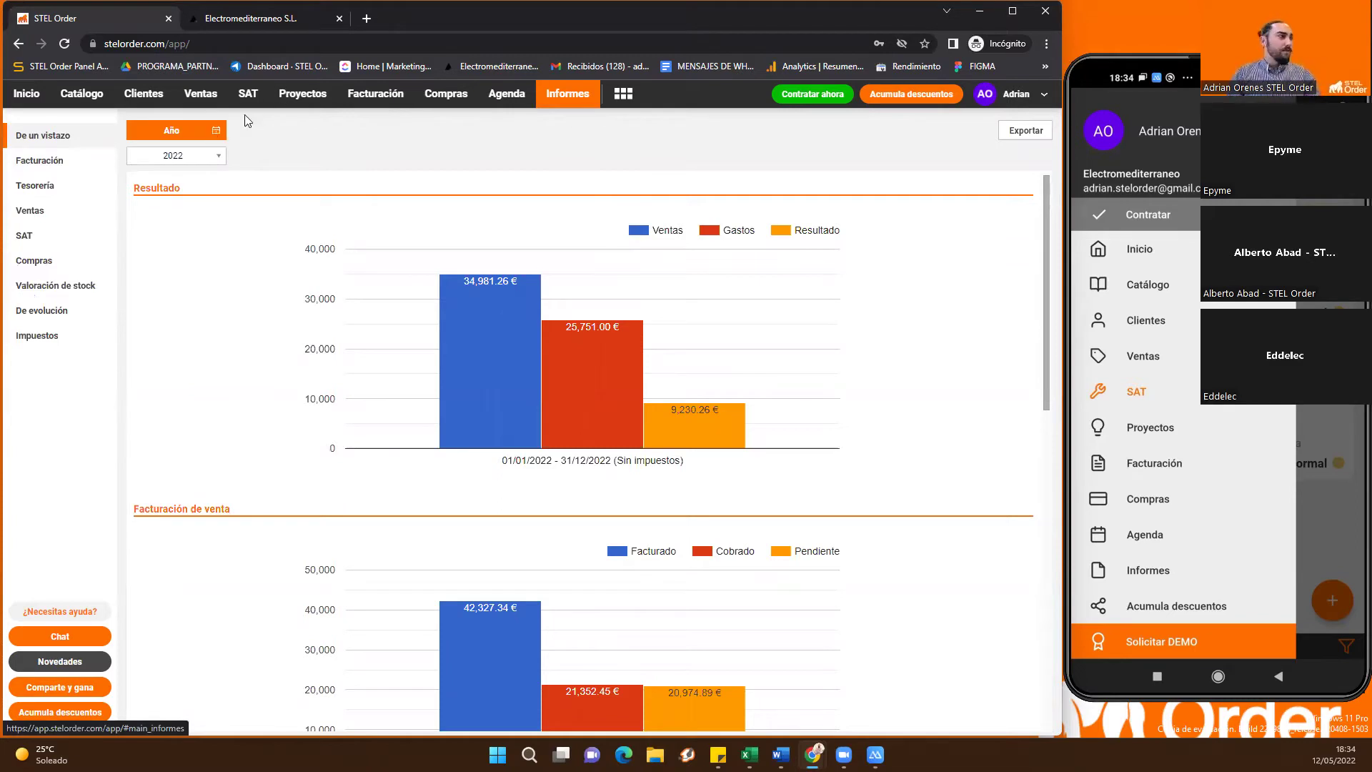
Browse the Facturación Por cliente and De catálogo reports, then view the SAT at-a-glance report
{"action": "left_click", "coordinate": [55, 163]}
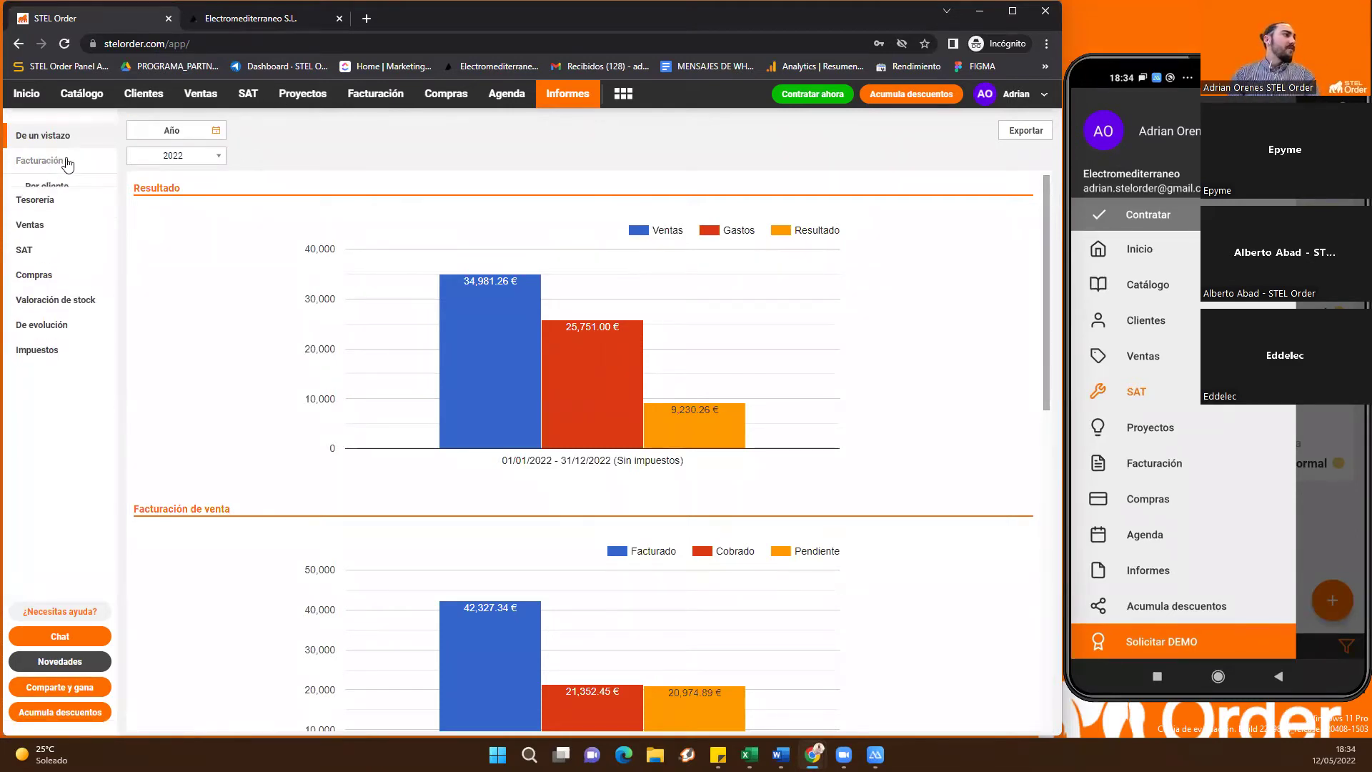
{"action": "left_click", "coordinate": [58, 185]}
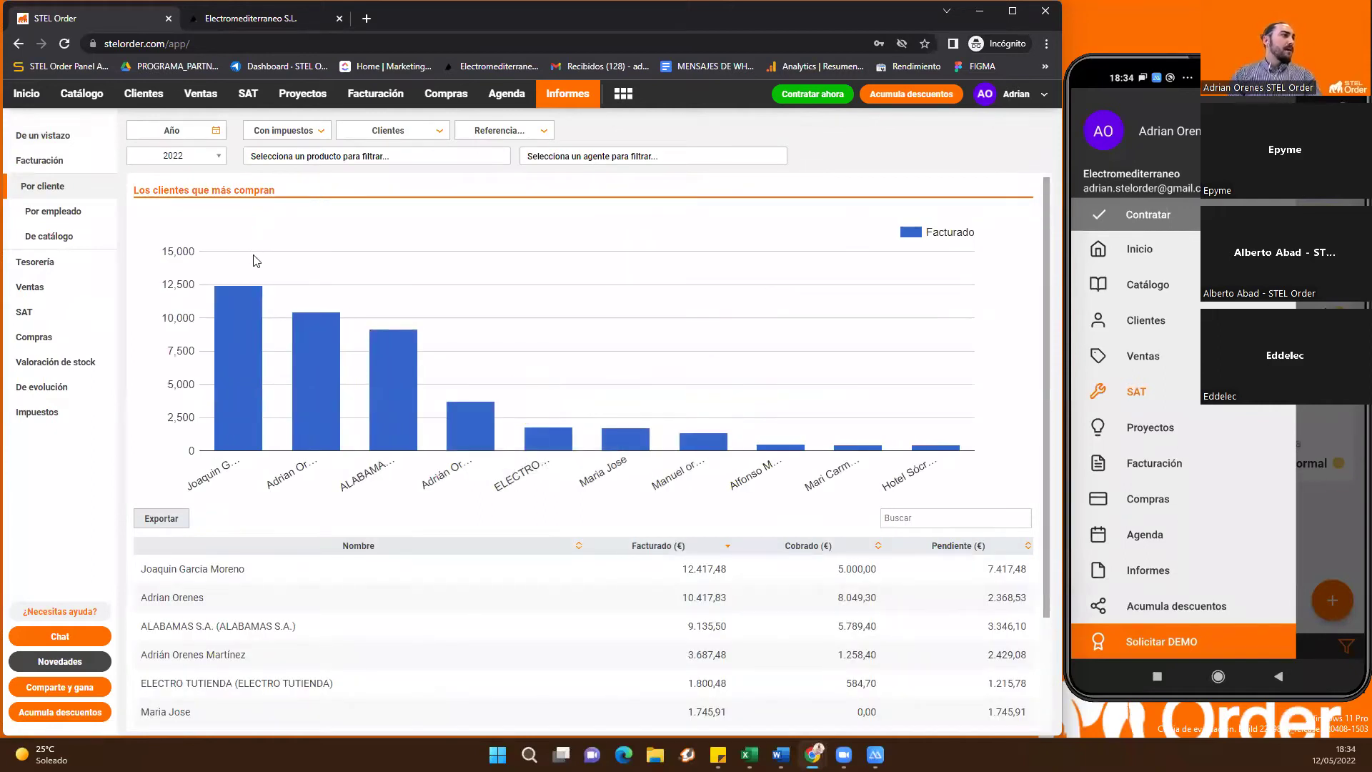
{"action": "left_click", "coordinate": [68, 235]}
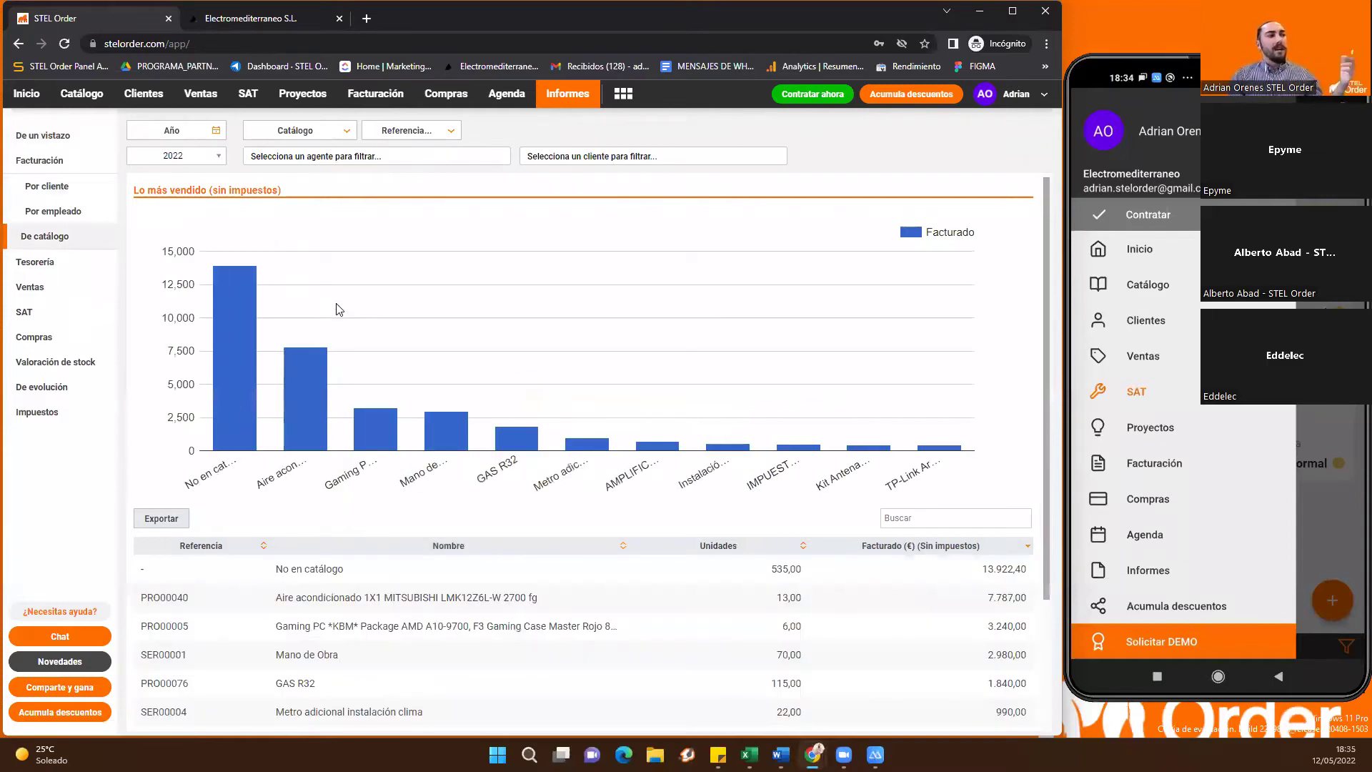
{"action": "left_click", "coordinate": [68, 263]}
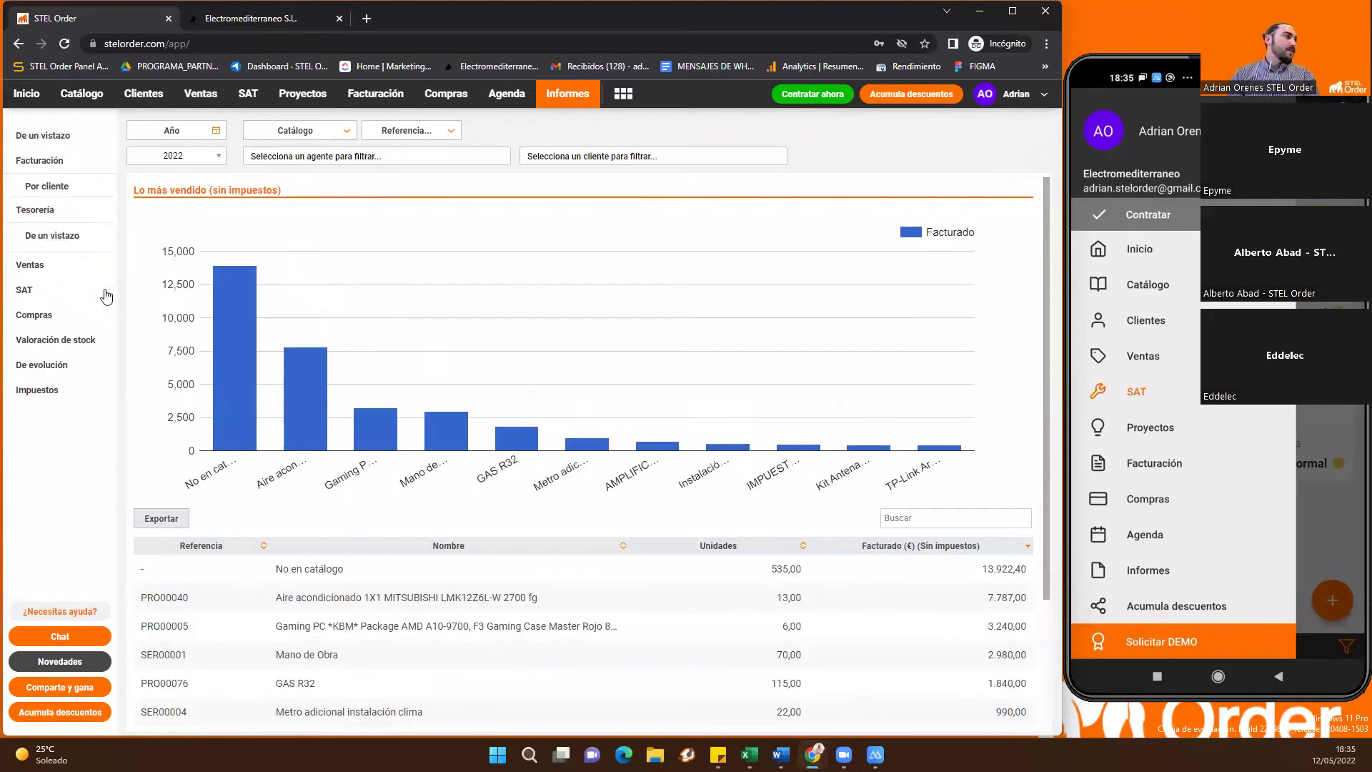
{"action": "left_click", "coordinate": [47, 312]}
{"action": "left_click", "coordinate": [72, 264]}
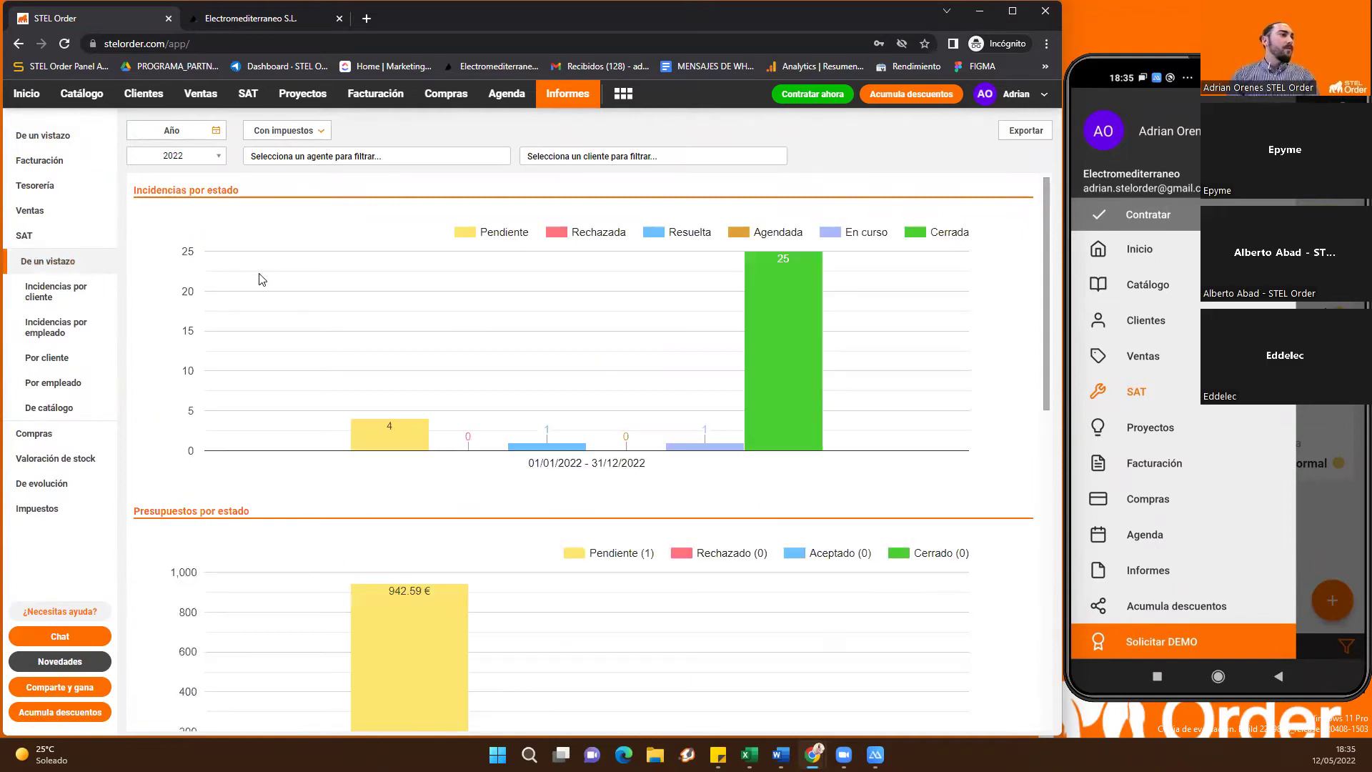
Check the SAT incidents-by-client and Compras reports, then list the projects
{"action": "scroll", "coordinate": [211, 294], "scroll_direction": "down", "scroll_amount": 2}
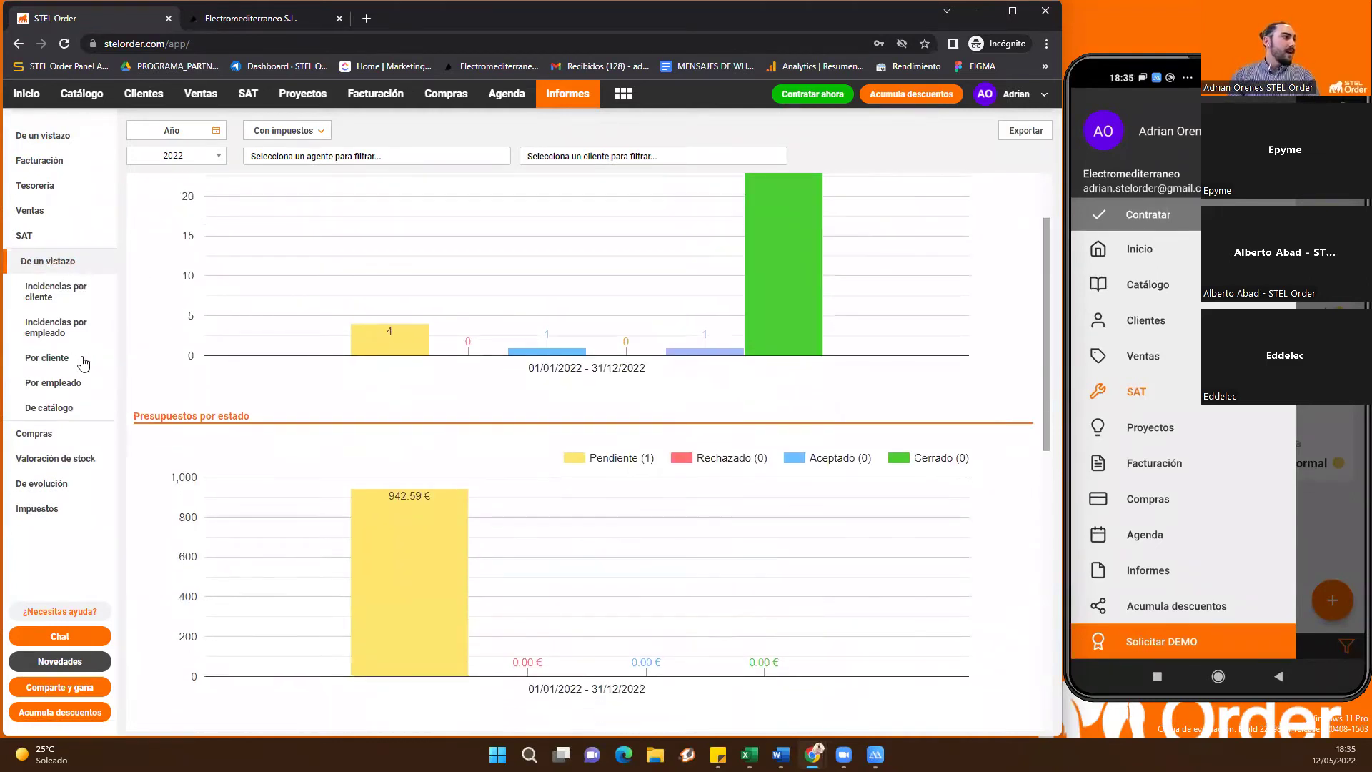
{"action": "left_click", "coordinate": [56, 291]}
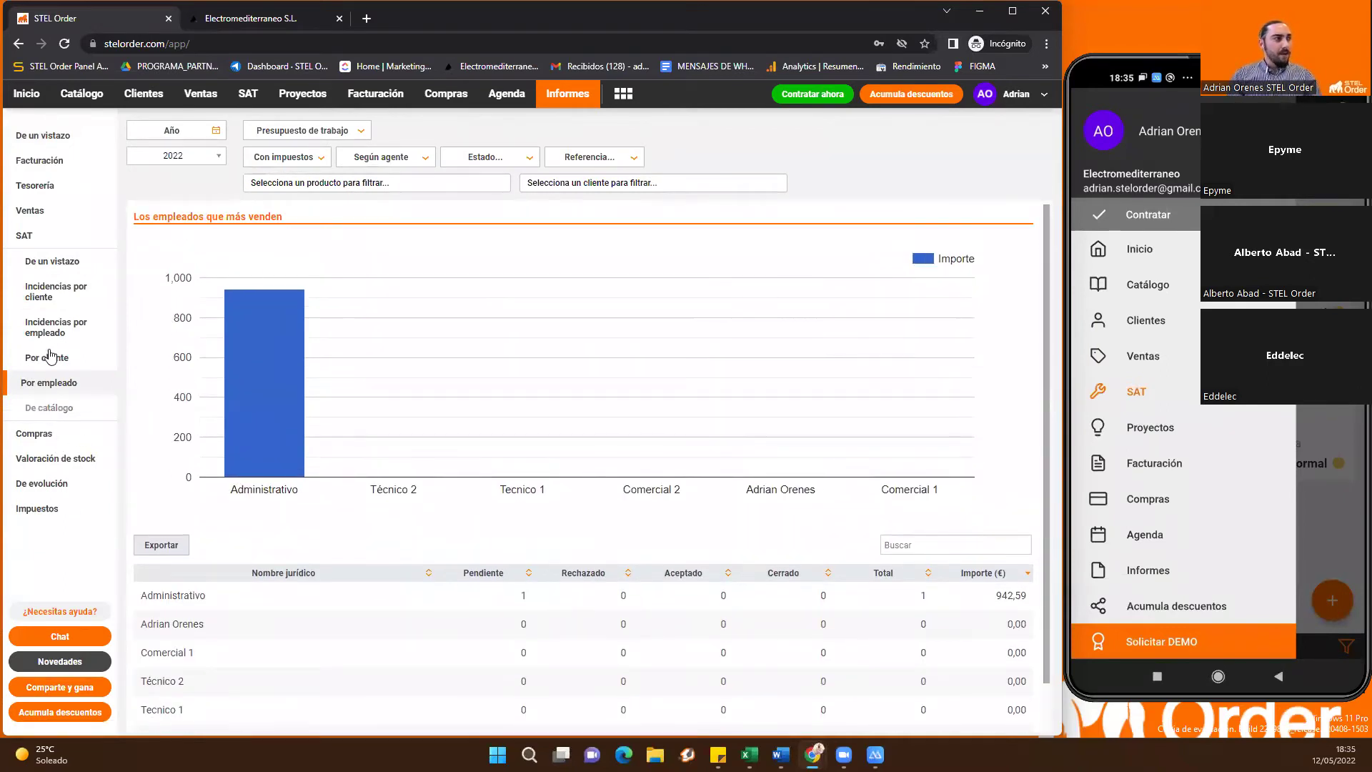
{"action": "left_click", "coordinate": [57, 235]}
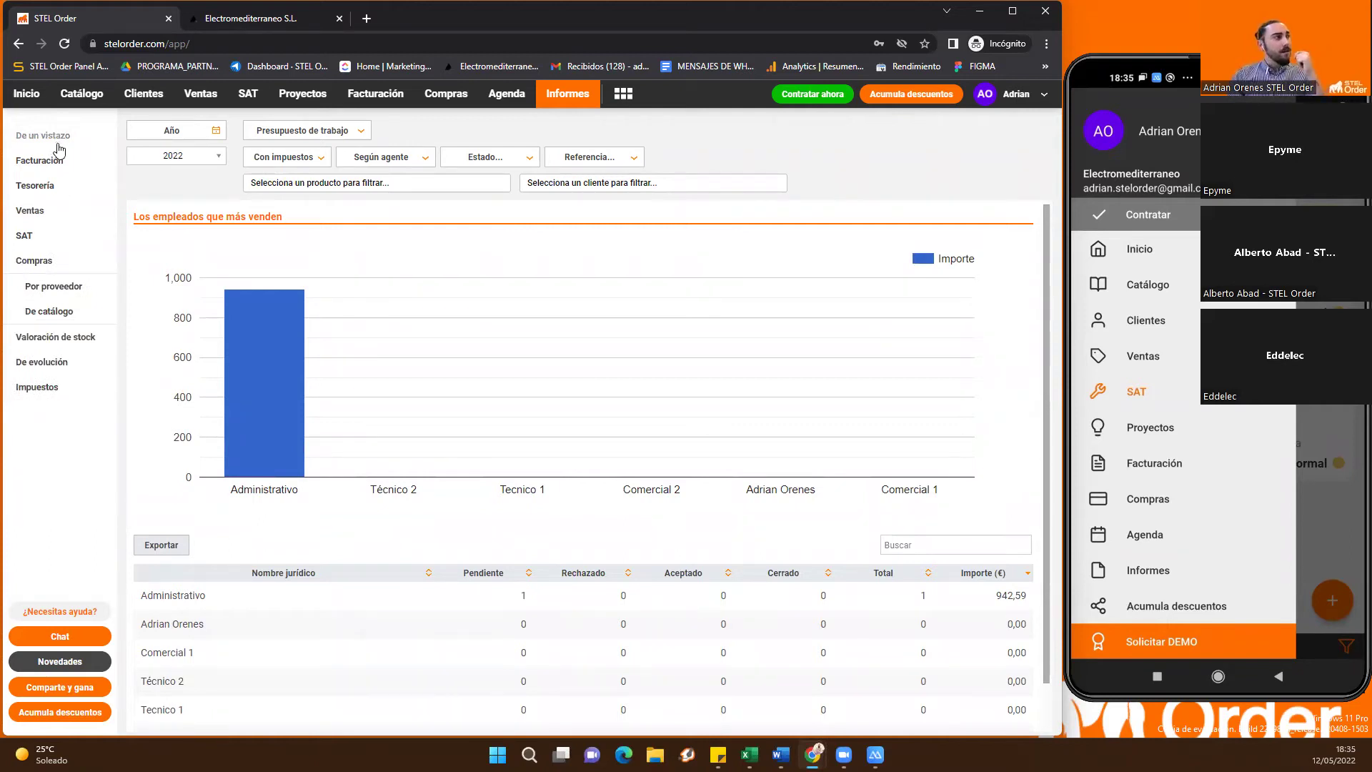
{"action": "left_click", "coordinate": [52, 135]}
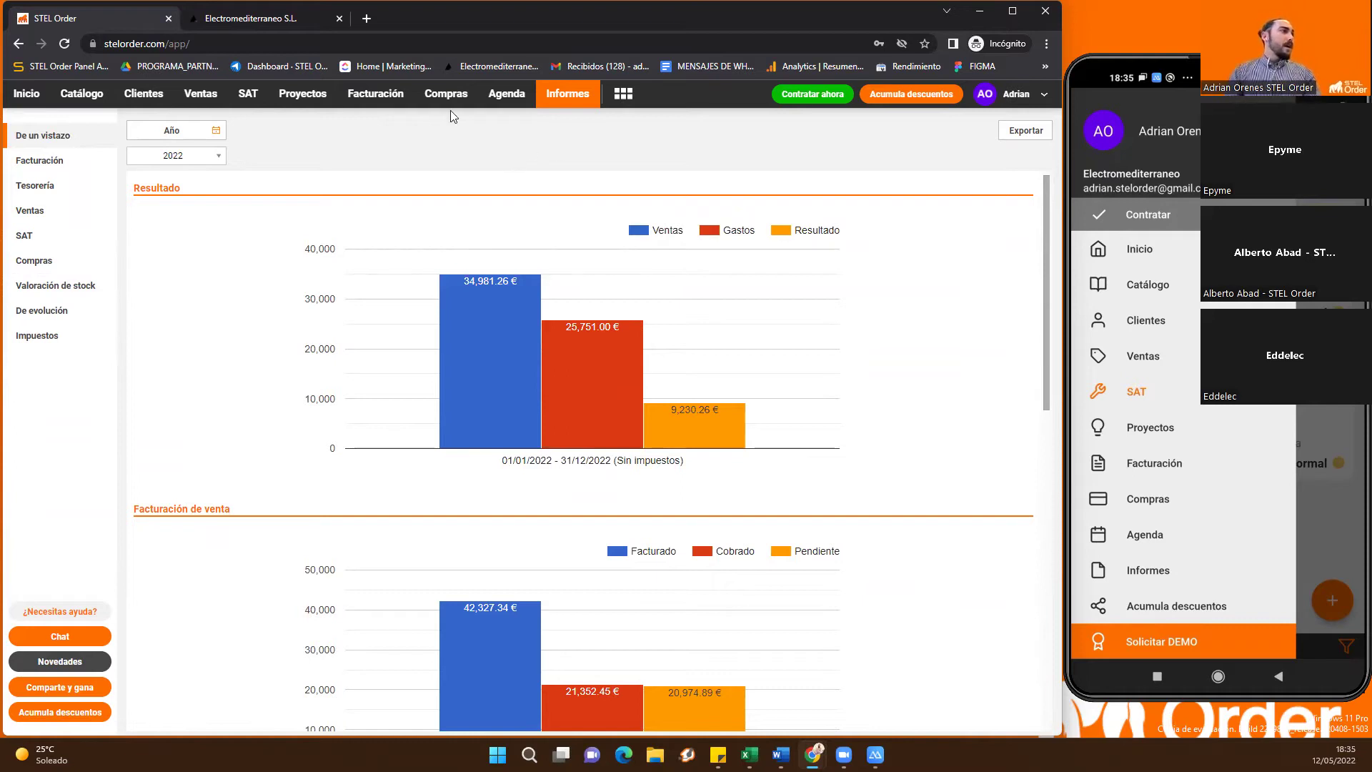
{"action": "left_click", "coordinate": [316, 107]}
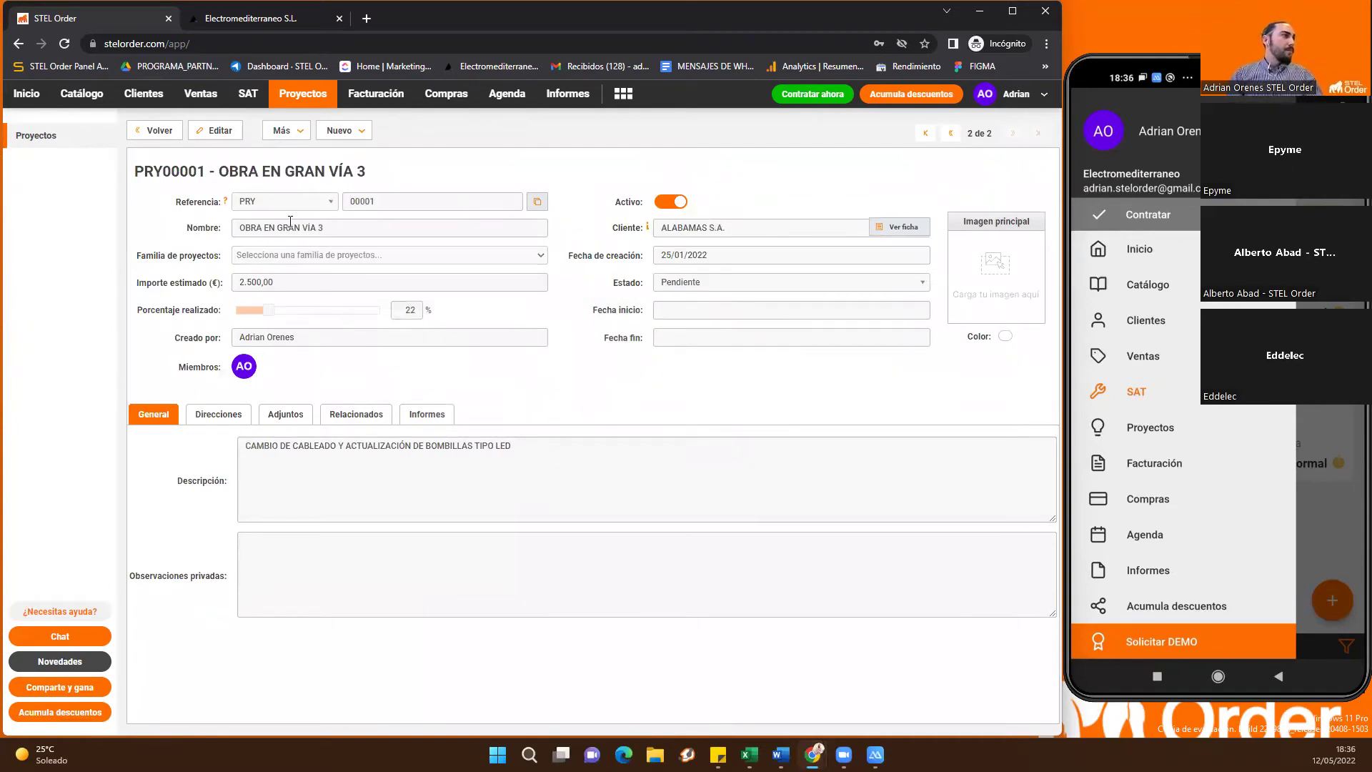
Select the project name 'OBRA EN GRAN VÍA 3' in PRY00001, then deselect it
{"action": "triple_click", "coordinate": [342, 229]}
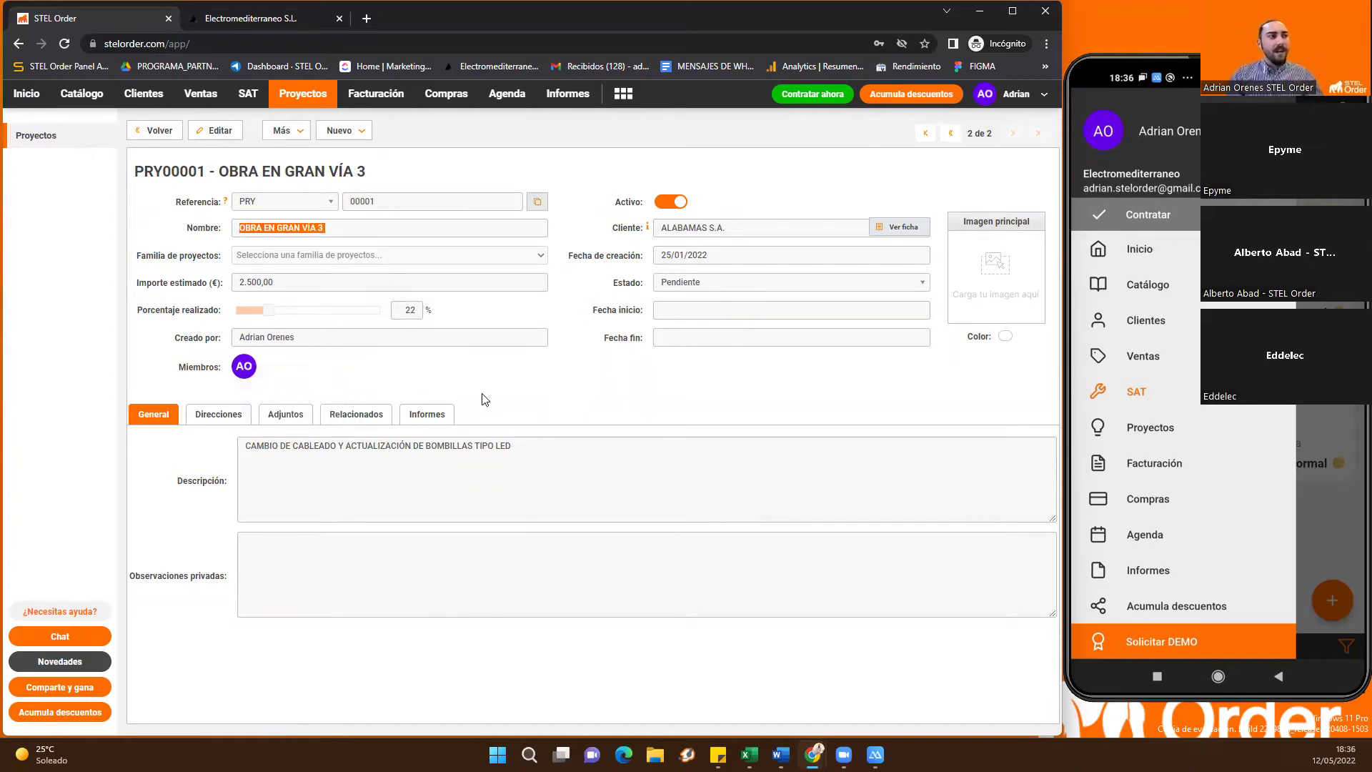
{"action": "left_click", "coordinate": [512, 395]}
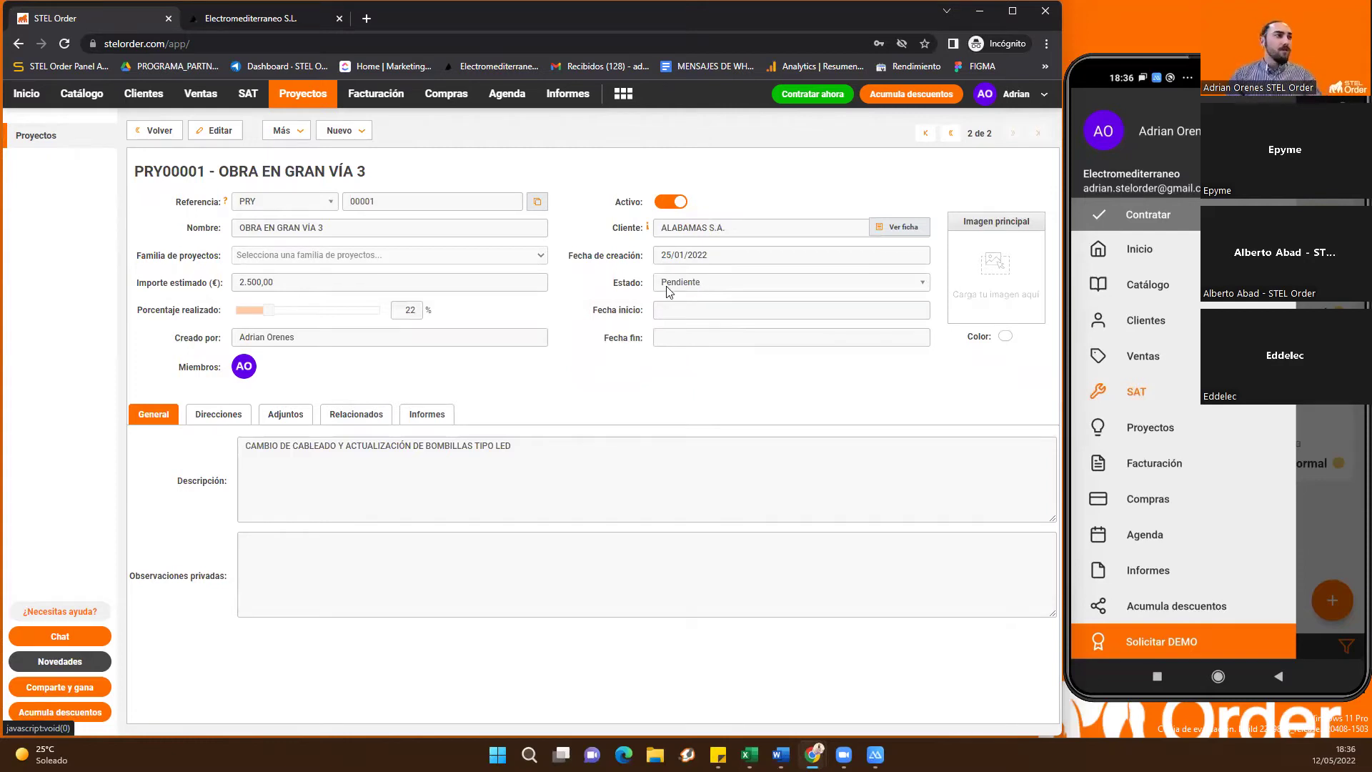
Review PRY00001's profitability report (223,20 €, 62,75%), then list its related documents
{"action": "left_click", "coordinate": [431, 421]}
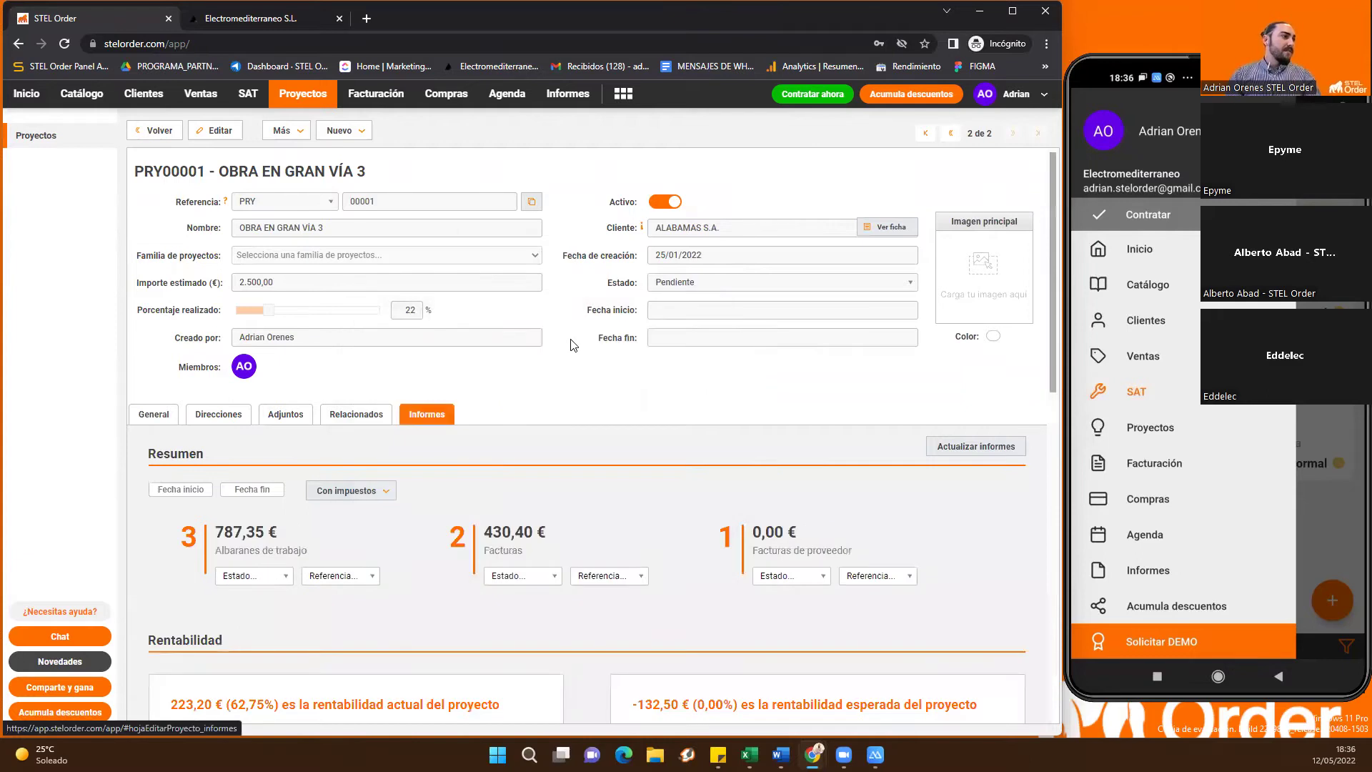
{"action": "scroll", "coordinate": [560, 370], "scroll_direction": "down", "scroll_amount": 2}
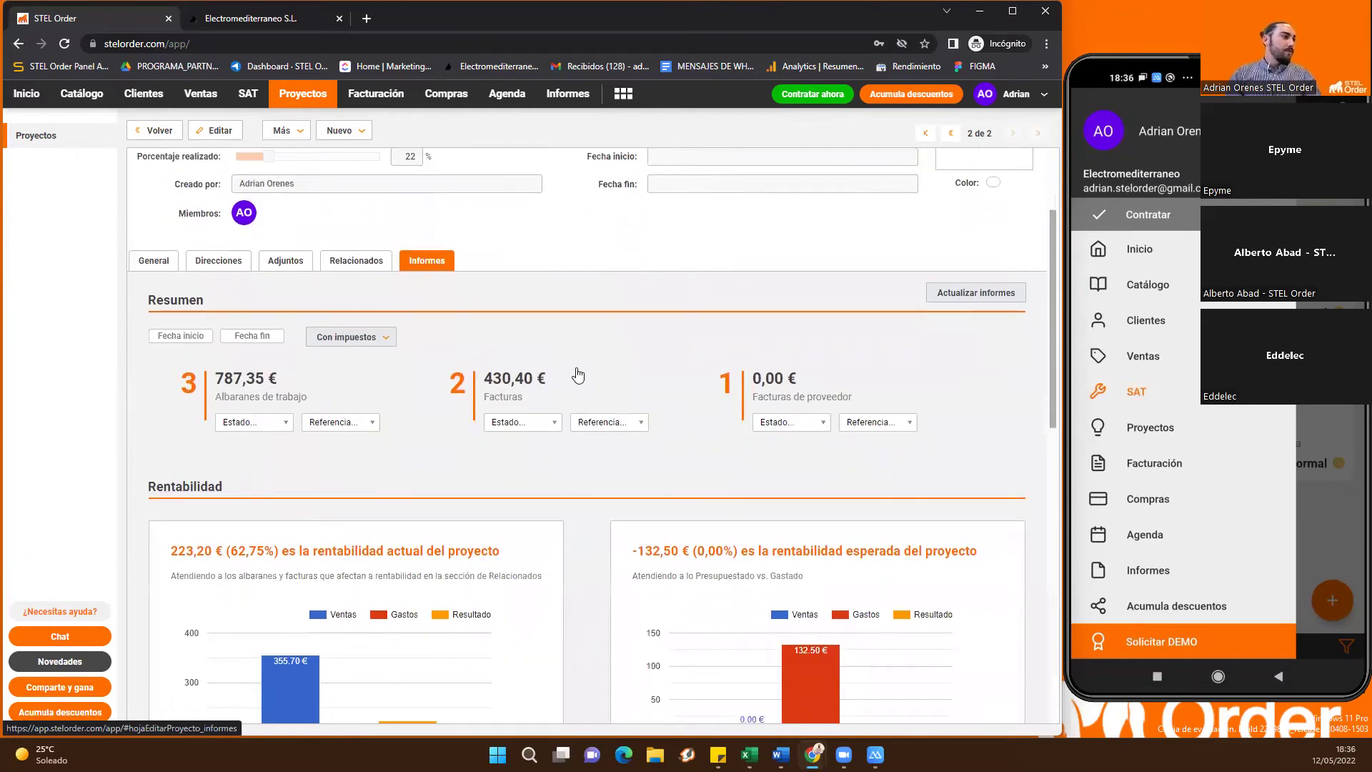
{"action": "scroll", "coordinate": [577, 375], "scroll_direction": "down", "scroll_amount": 7}
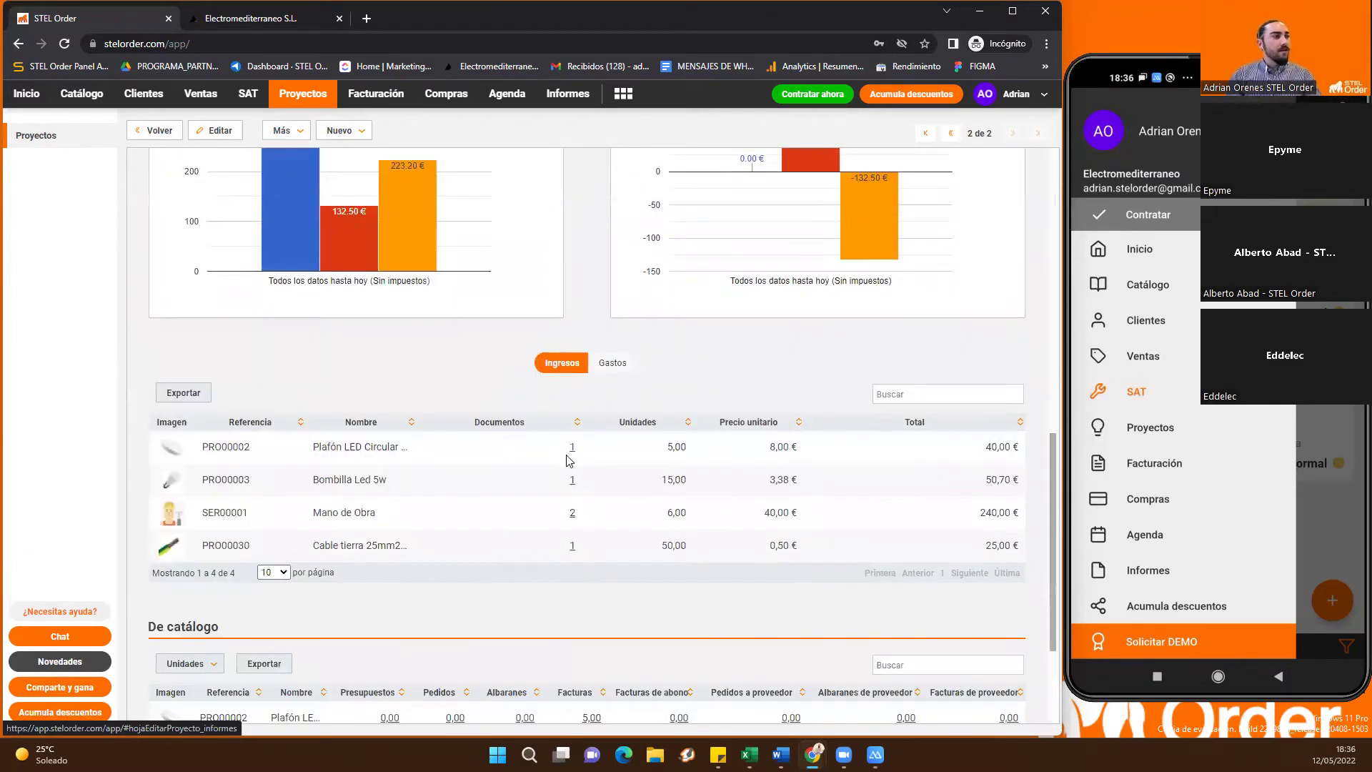
{"action": "scroll", "coordinate": [565, 461], "scroll_direction": "down", "scroll_amount": 2}
{"action": "scroll", "coordinate": [429, 465], "scroll_direction": "up", "scroll_amount": 3}
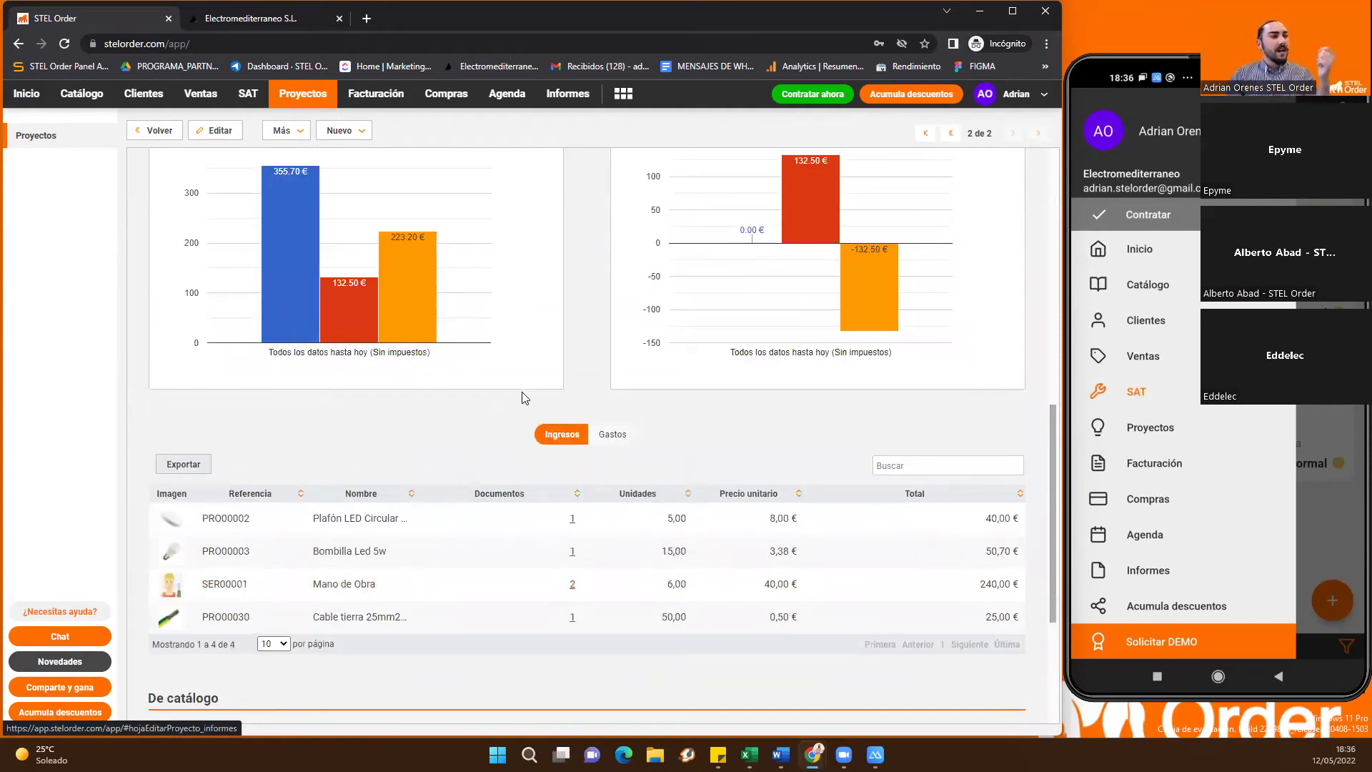
{"action": "scroll", "coordinate": [575, 411], "scroll_direction": "up", "scroll_amount": 2}
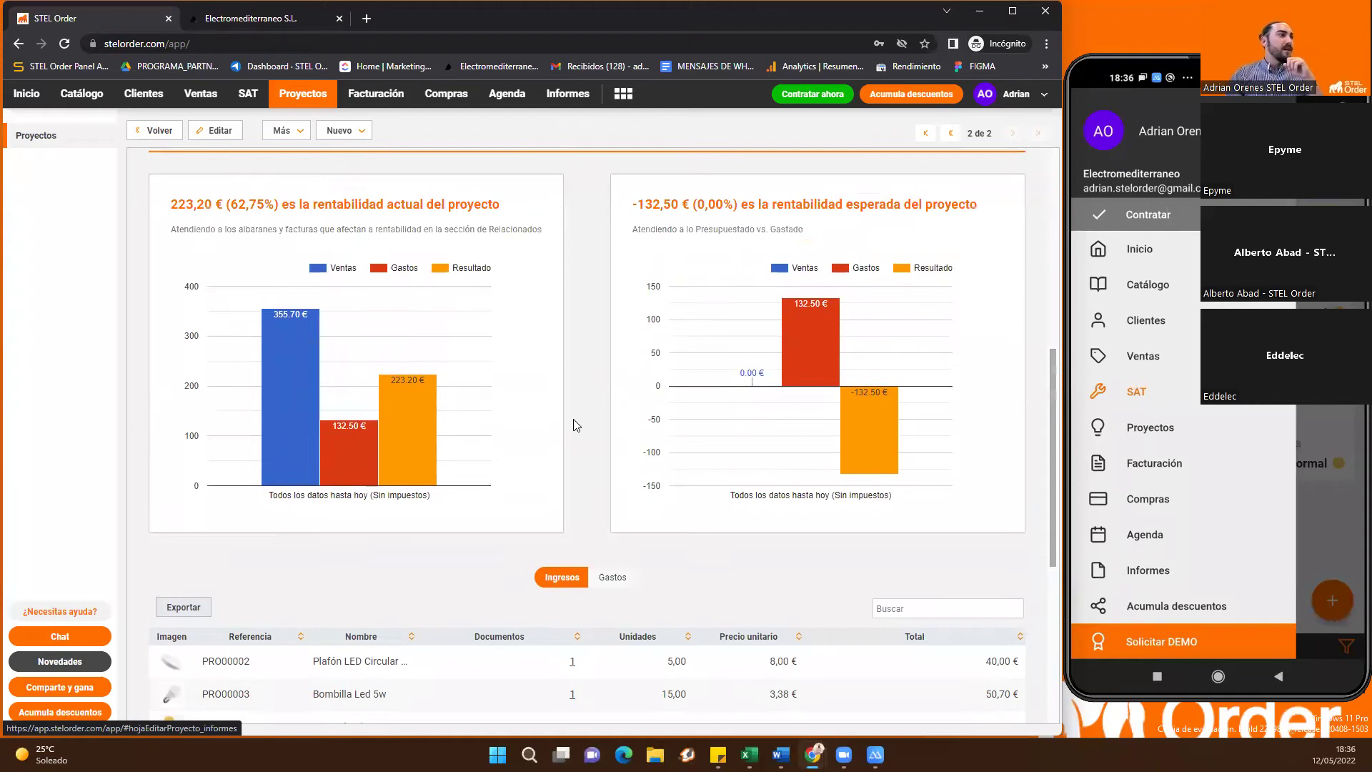
{"action": "scroll", "coordinate": [578, 429], "scroll_direction": "up", "scroll_amount": 3}
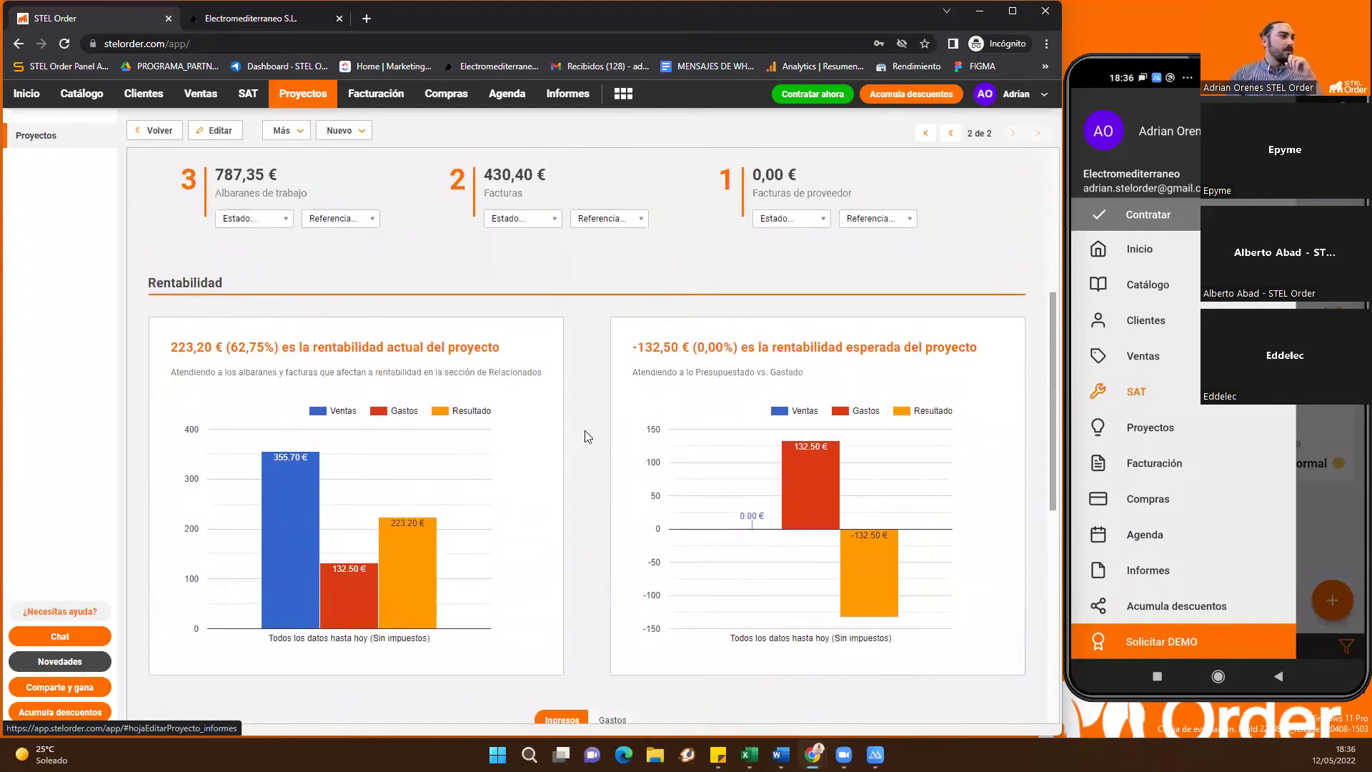
{"action": "scroll", "coordinate": [365, 422], "scroll_direction": "up", "scroll_amount": 3}
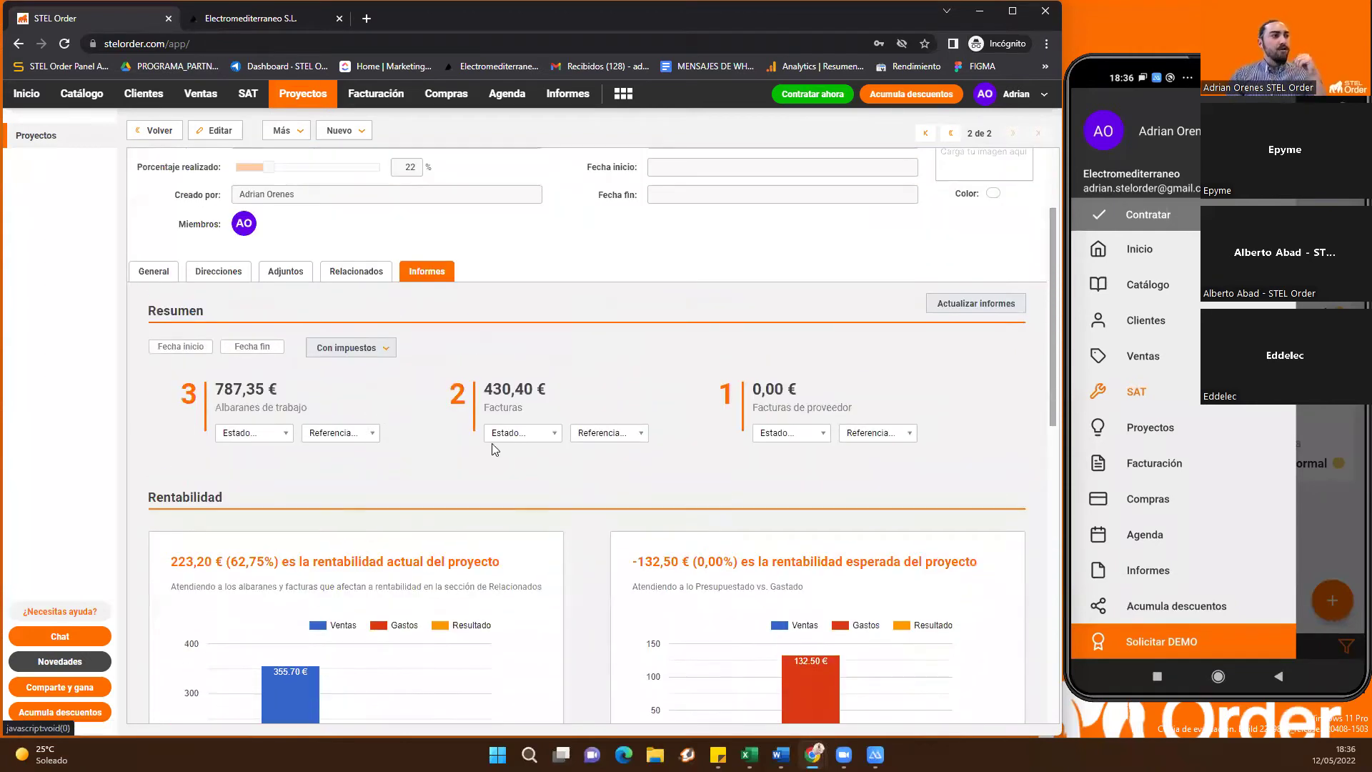
{"action": "scroll", "coordinate": [513, 495], "scroll_direction": "up", "scroll_amount": 2}
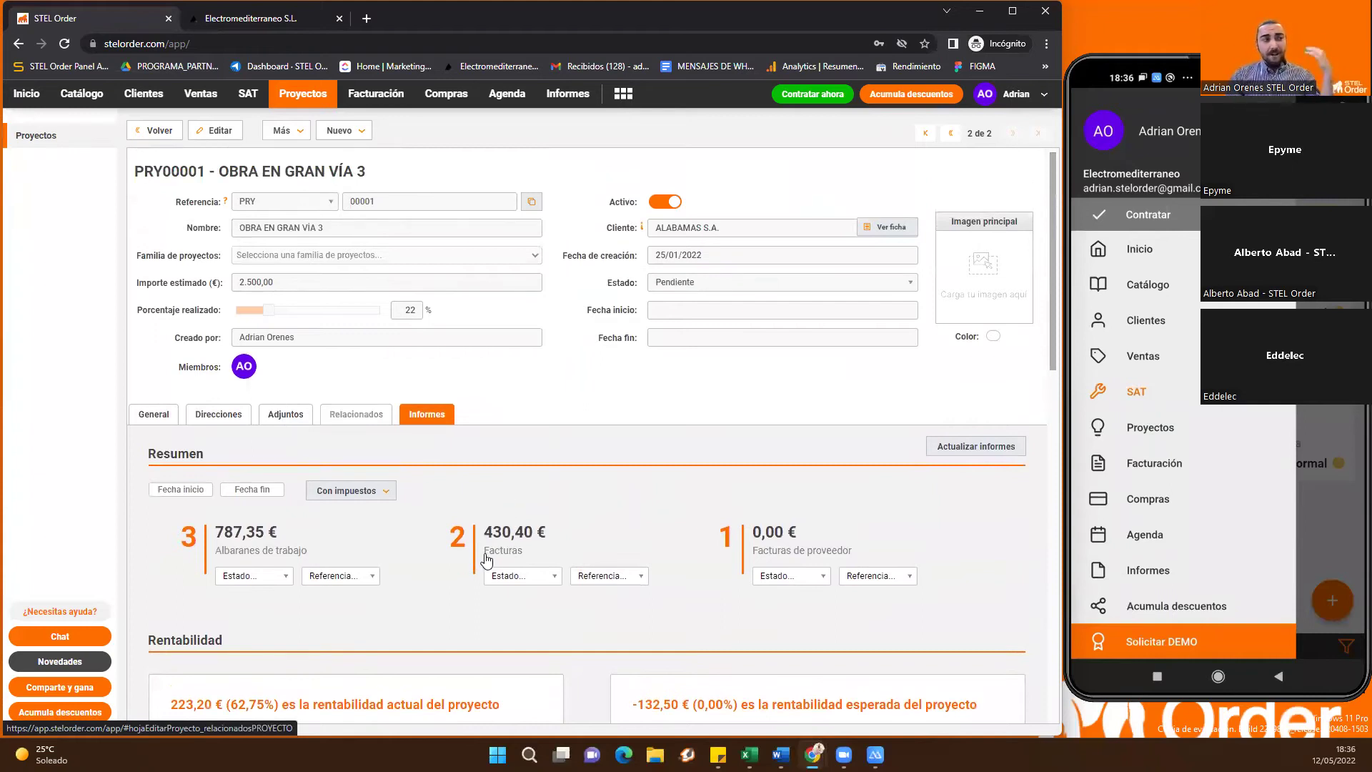
{"action": "left_click", "coordinate": [494, 529]}
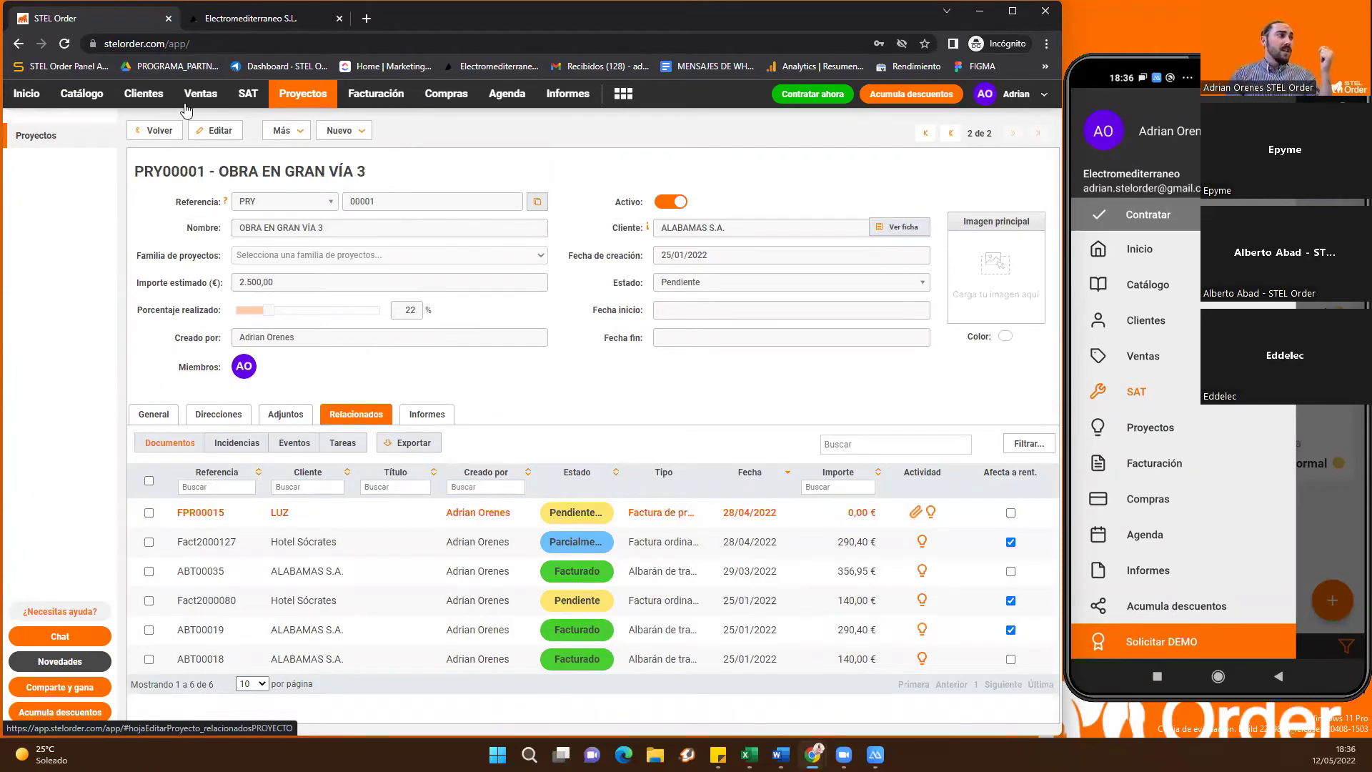
Open the SAT work delivery notes and try linking ABT00055 to a project, closing the empty selection
{"action": "left_click", "coordinate": [215, 94]}
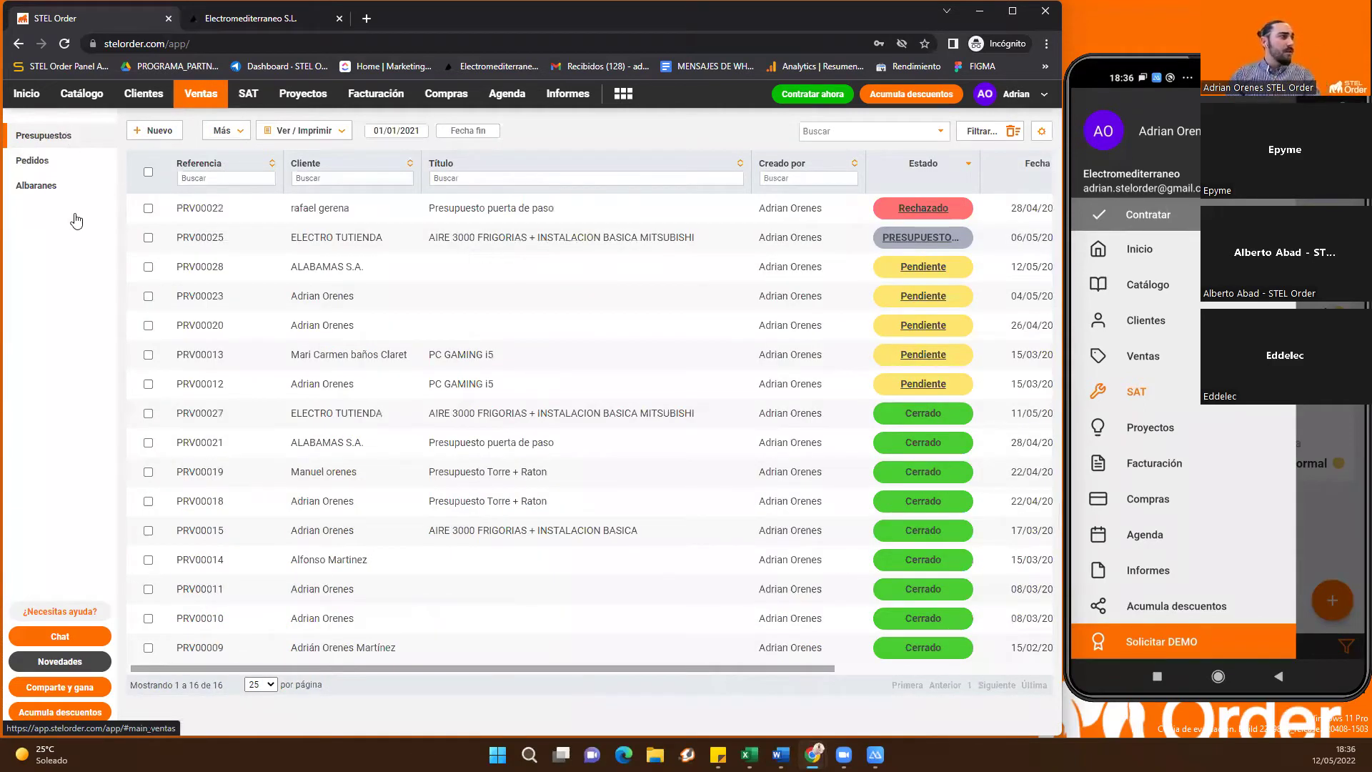
{"action": "key", "text": "Tab"}
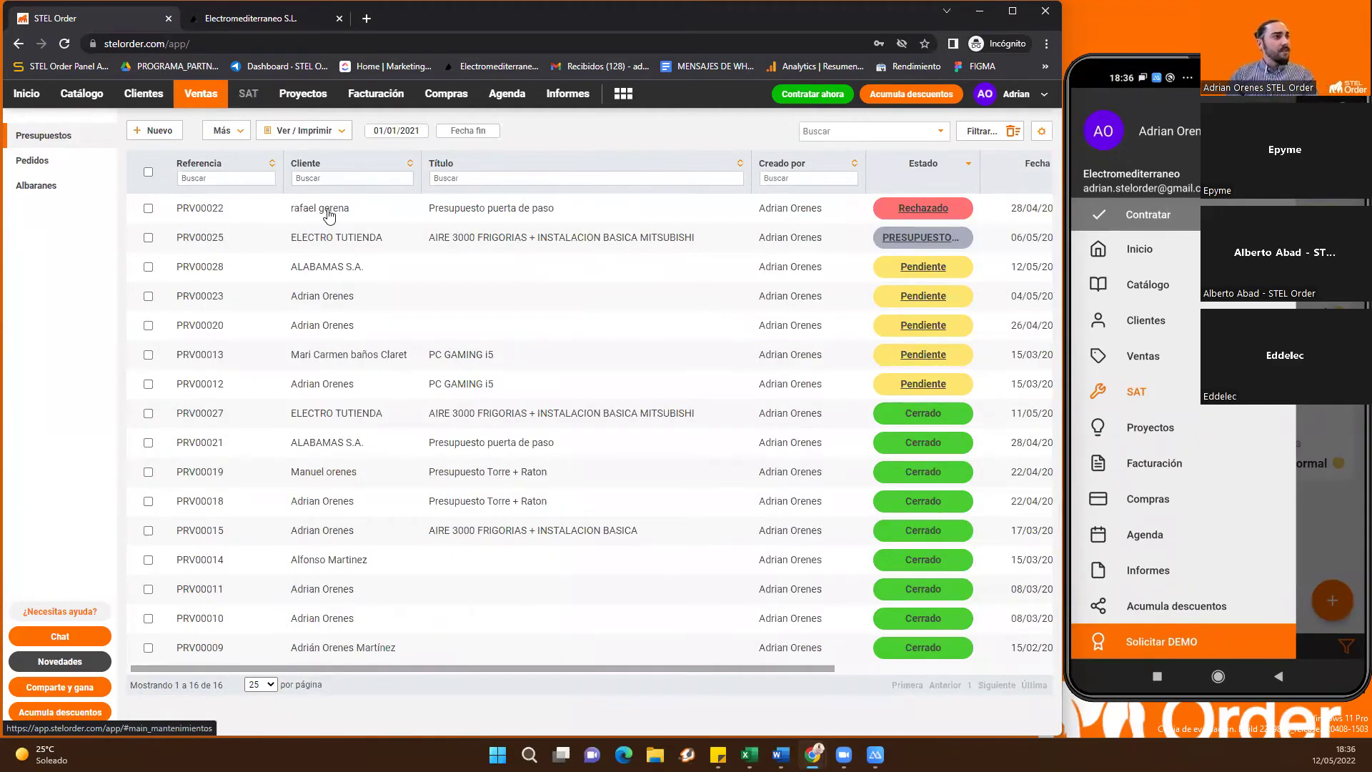
{"action": "key", "text": "Return"}
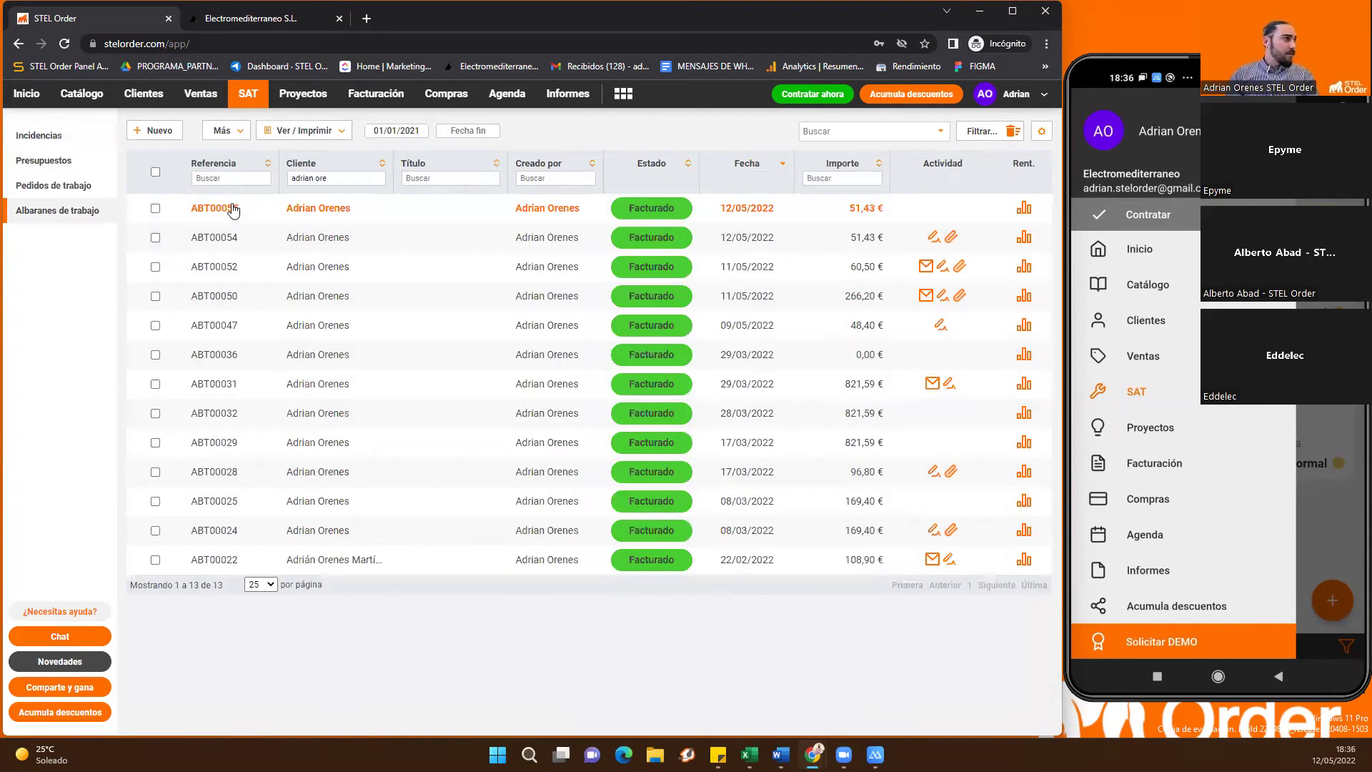
{"action": "right_click", "coordinate": [231, 207]}
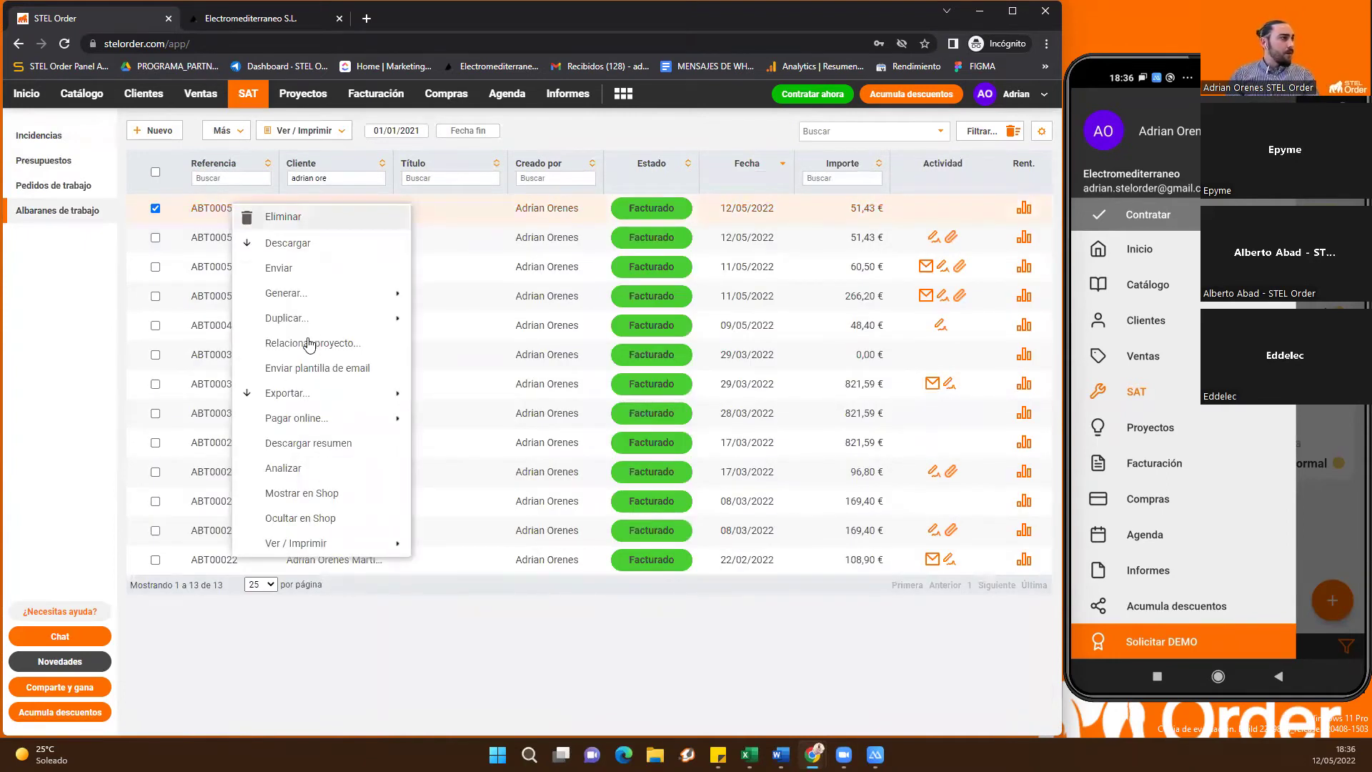
{"action": "left_click", "coordinate": [321, 341]}
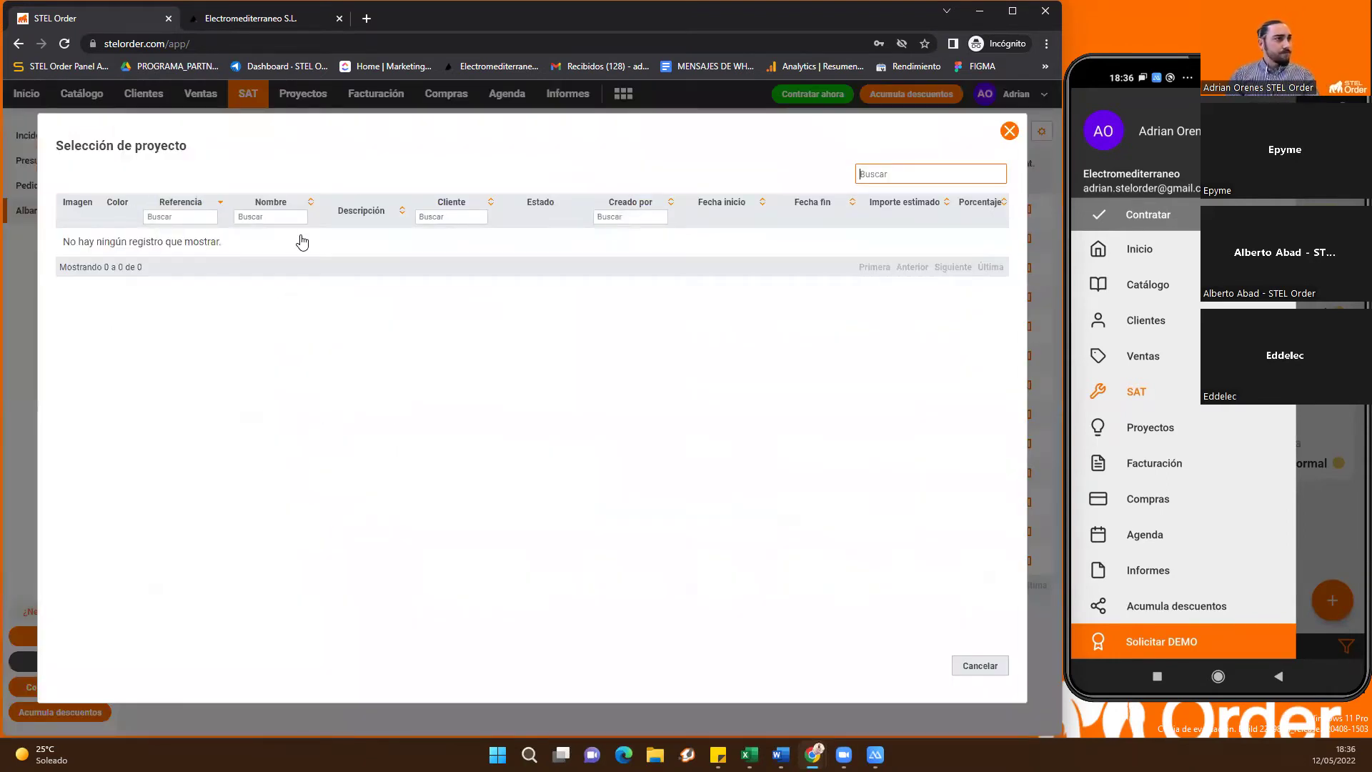
{"action": "left_click", "coordinate": [1009, 131]}
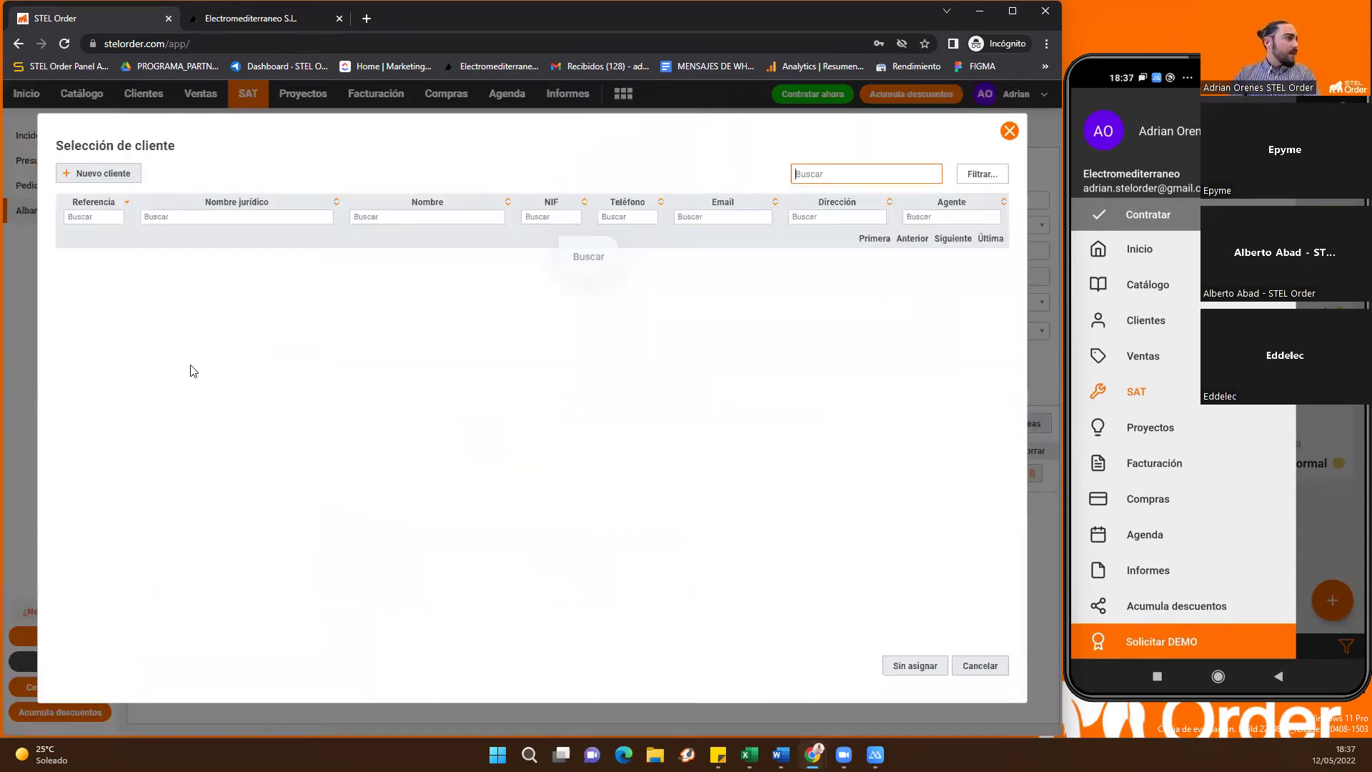
Set ELECTRO TUTIENDA as the new note's client, save it, and try Relacionar proyecto
{"action": "key", "text": "Down"}
{"action": "key", "text": "Down"}
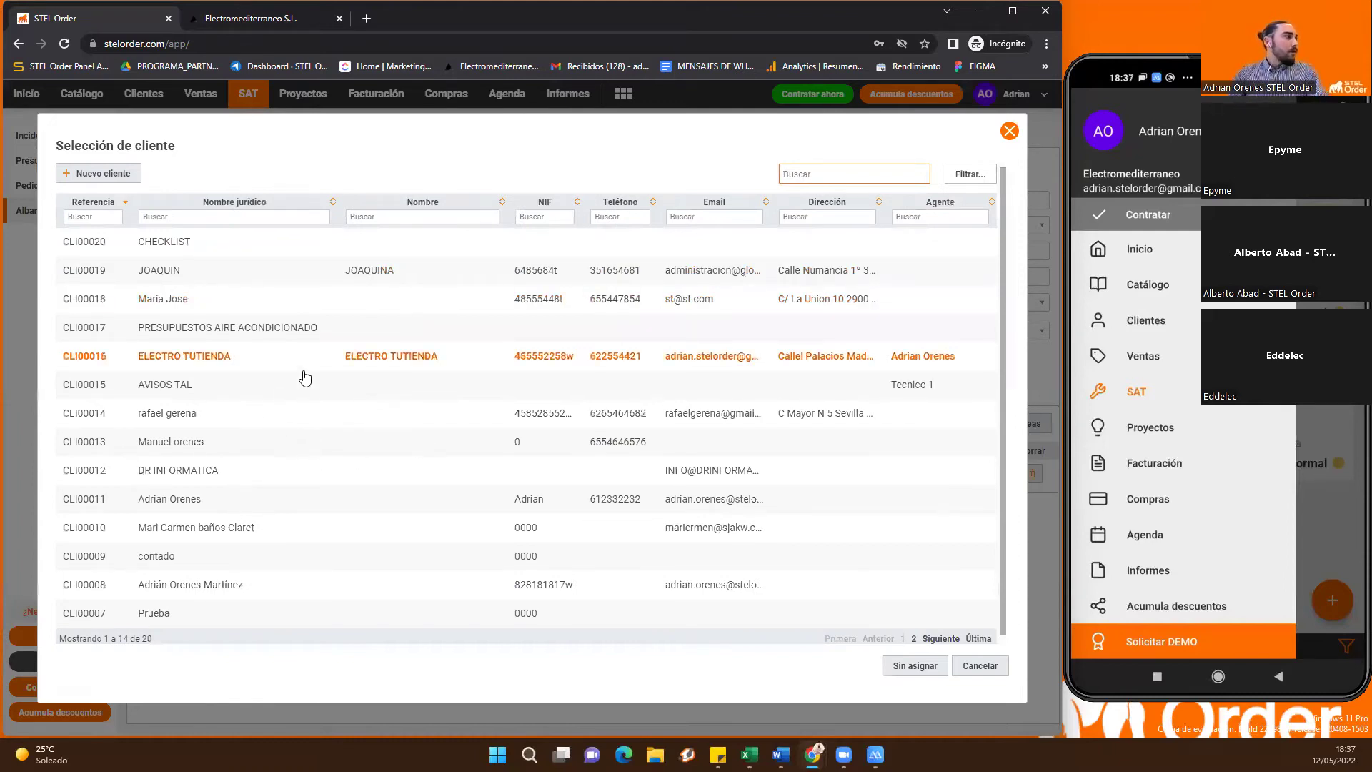
{"action": "key", "text": "Escape"}
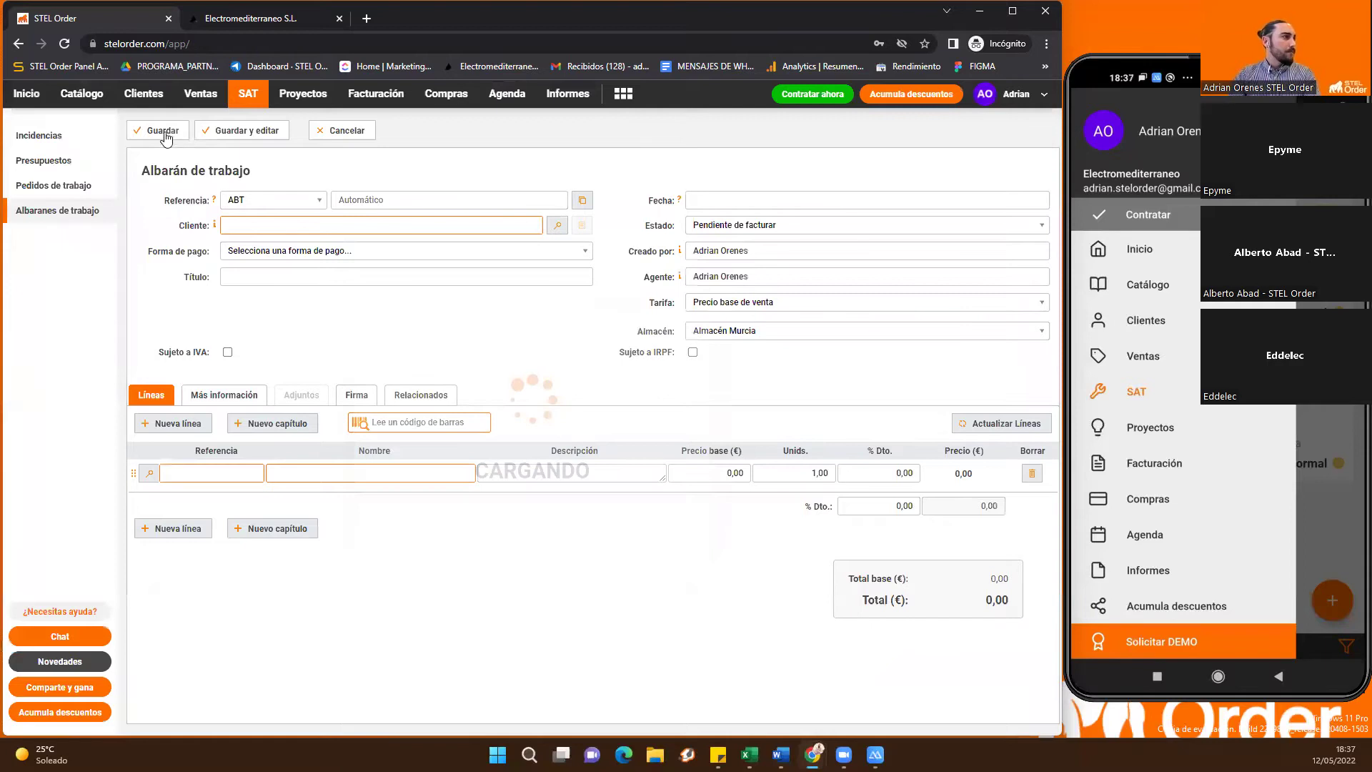
{"action": "left_click", "coordinate": [173, 130]}
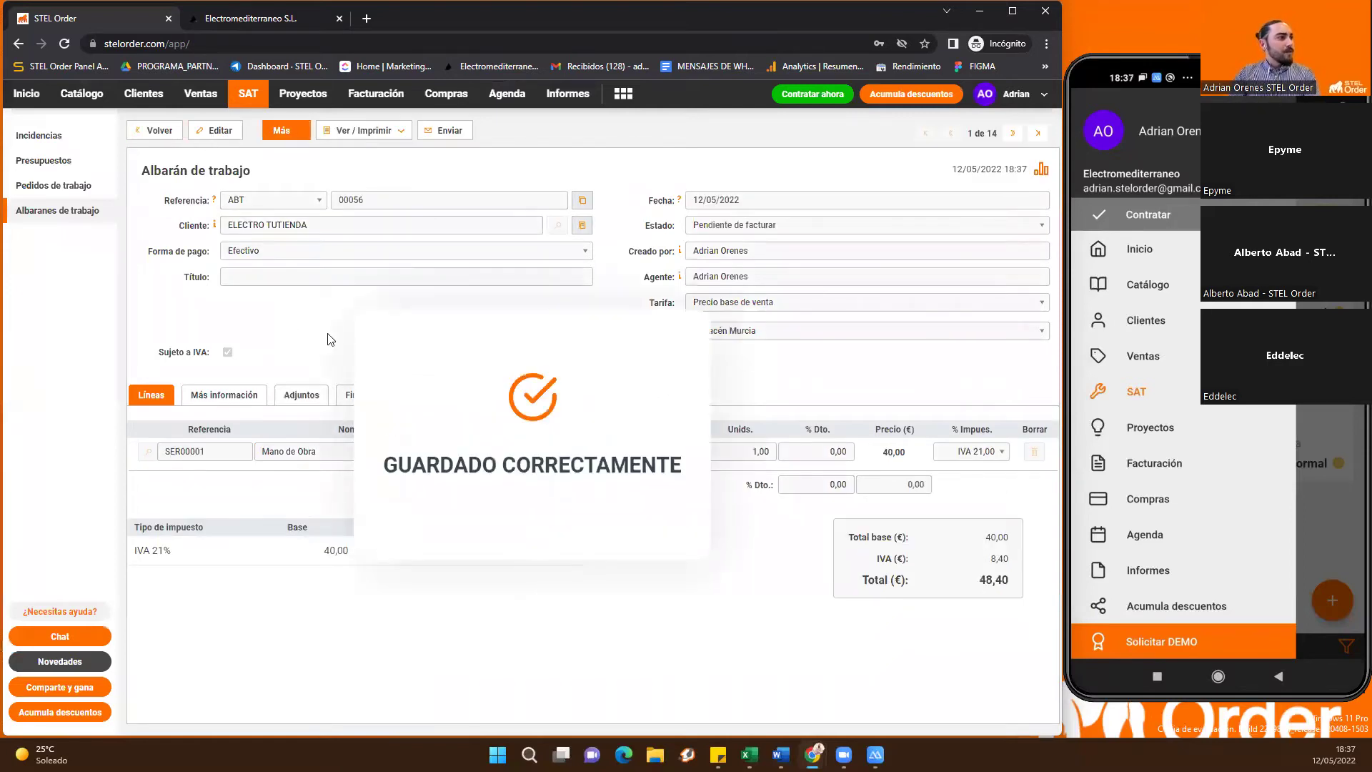
{"action": "left_click", "coordinate": [285, 130]}
{"action": "left_click", "coordinate": [310, 338]}
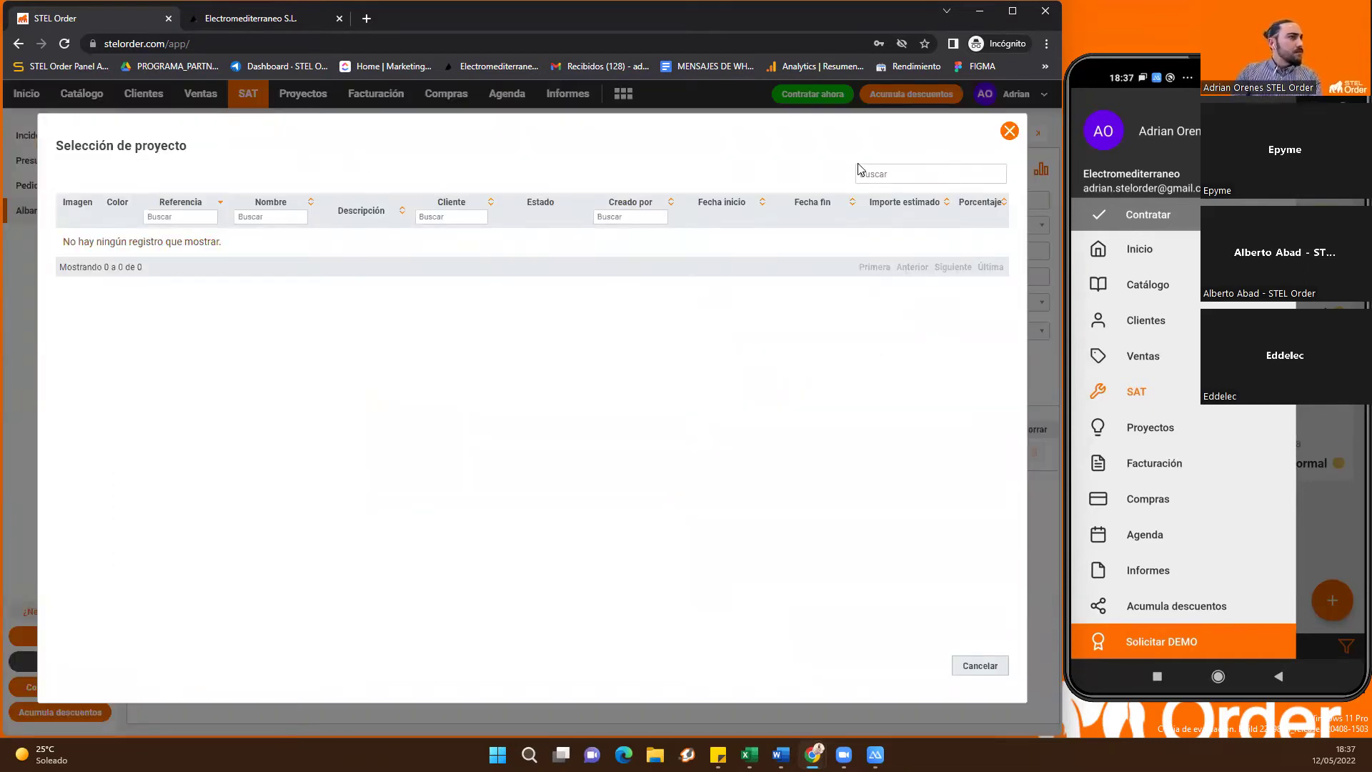
{"action": "left_click", "coordinate": [1009, 131]}
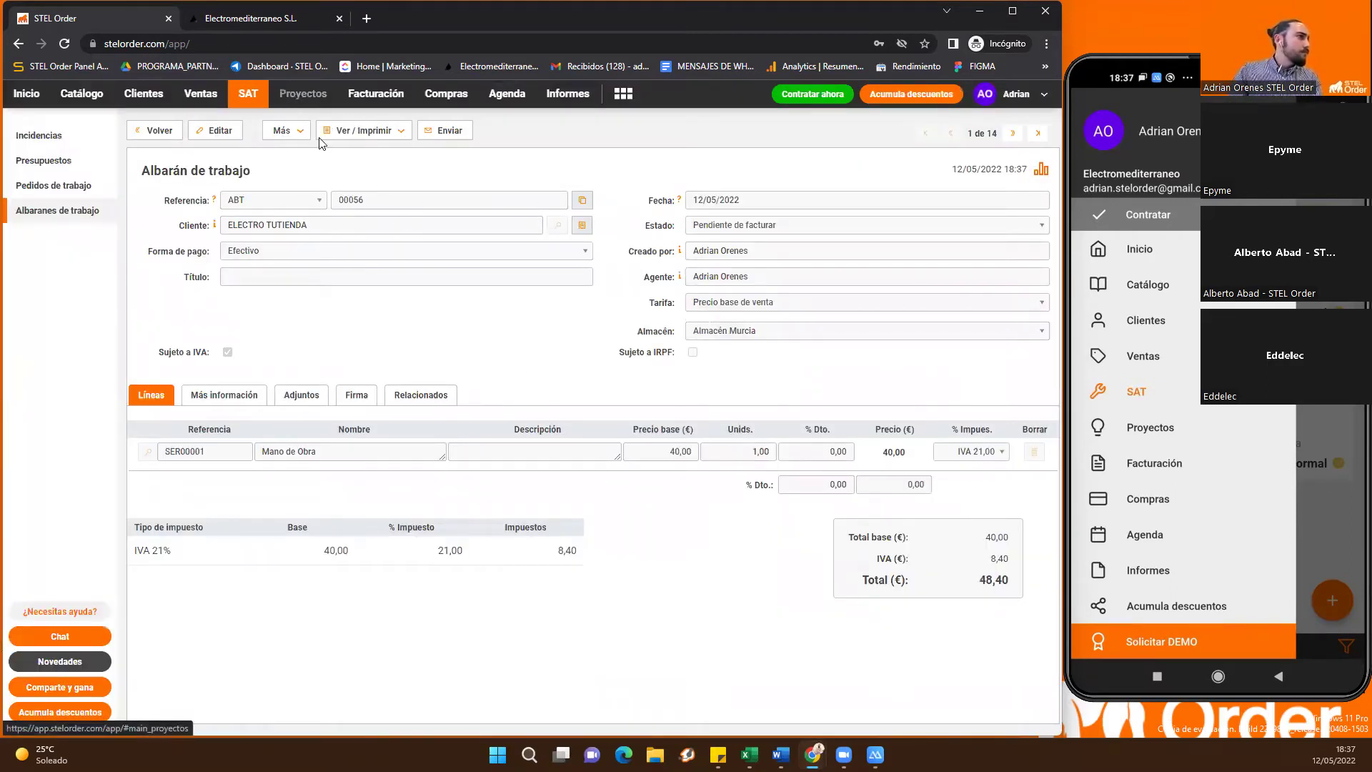
Change ABT00056's client to ALABAMAS S.A., filtering by 'alba', and save
{"action": "left_click", "coordinate": [303, 94]}
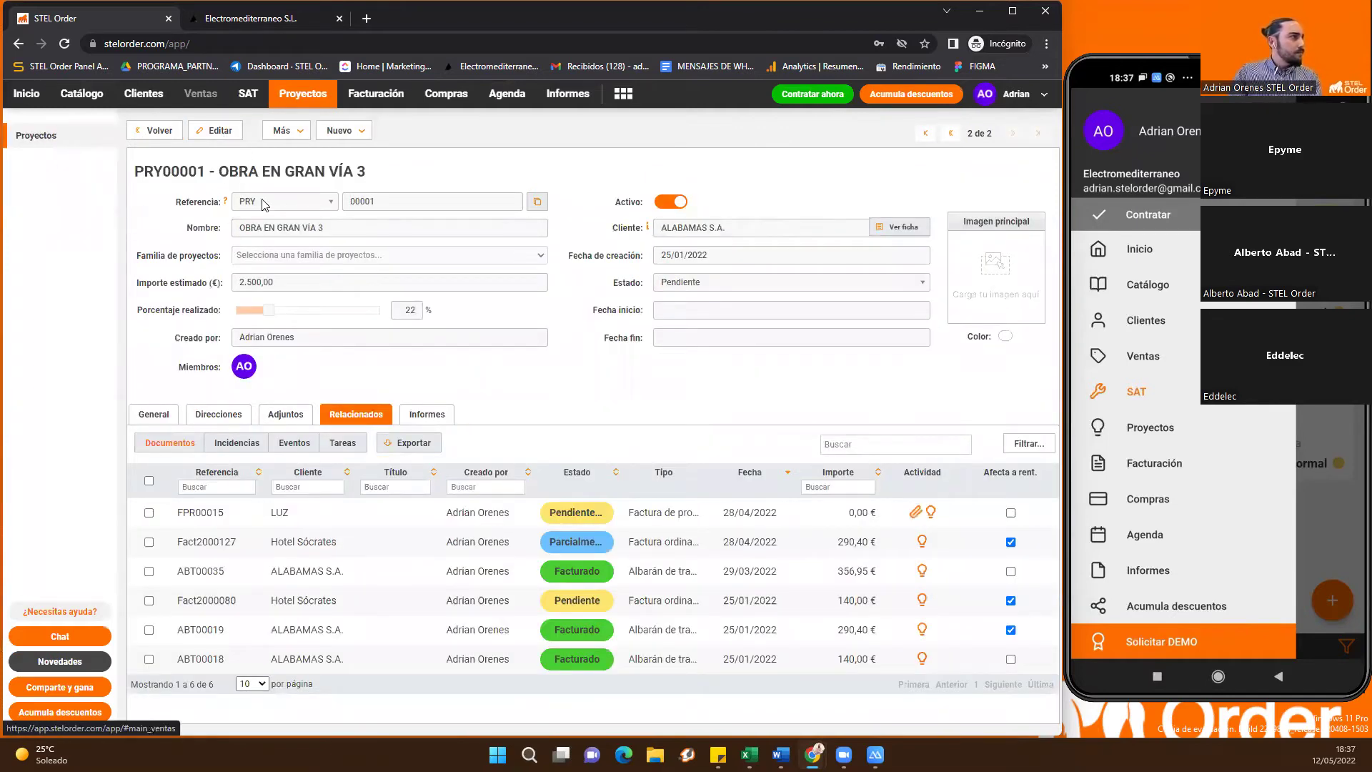
{"action": "key", "text": "alt+Left"}
{"action": "double_click", "coordinate": [640, 249]}
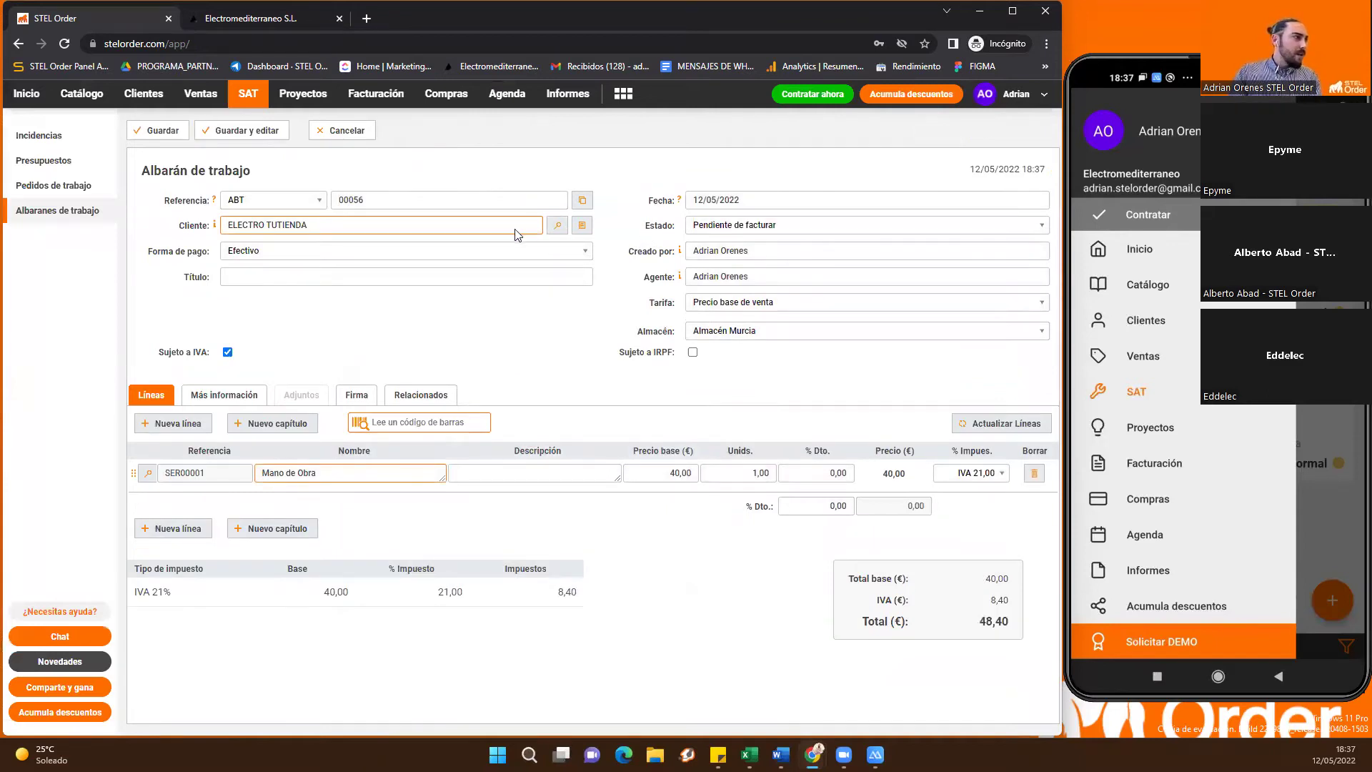
{"action": "left_click", "coordinate": [280, 215]}
{"action": "type", "text": "alba"}
{"action": "left_click", "coordinate": [215, 242]}
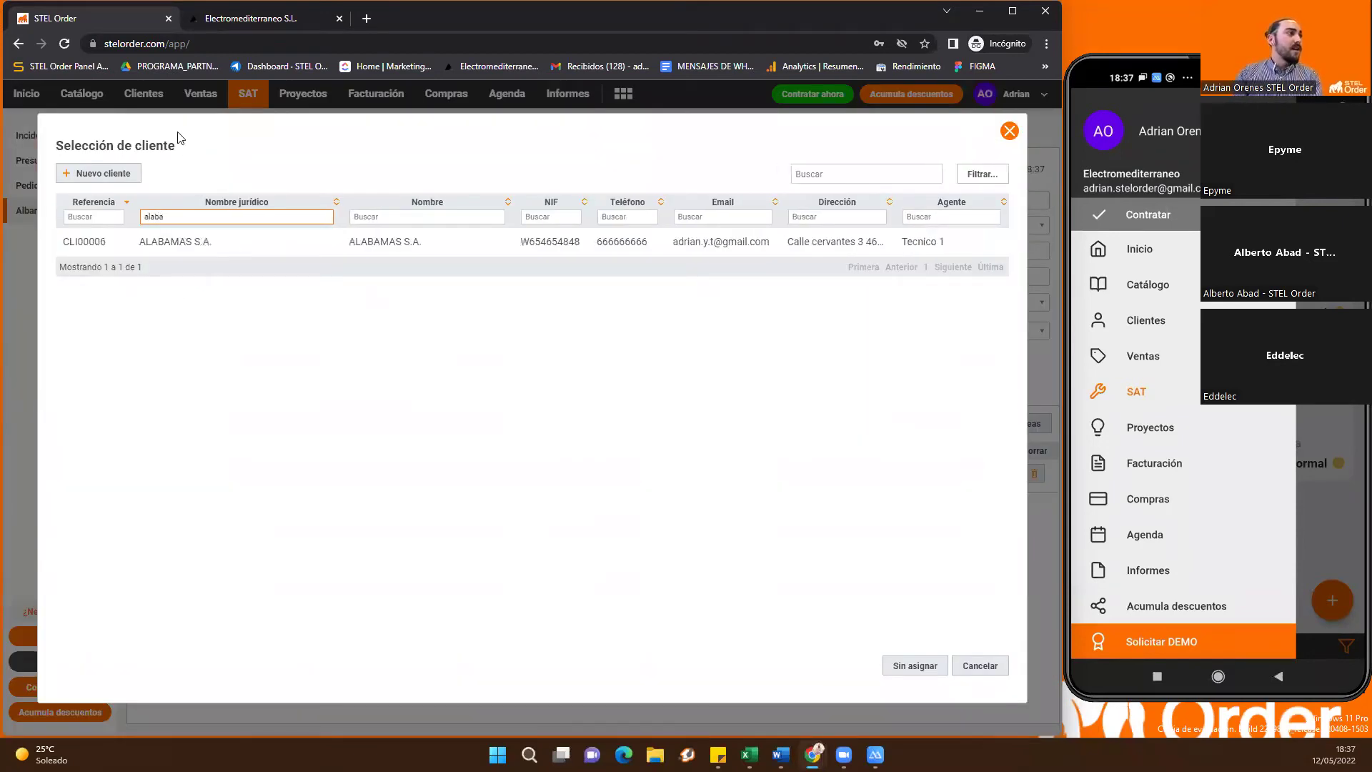
{"action": "left_click", "coordinate": [173, 133]}
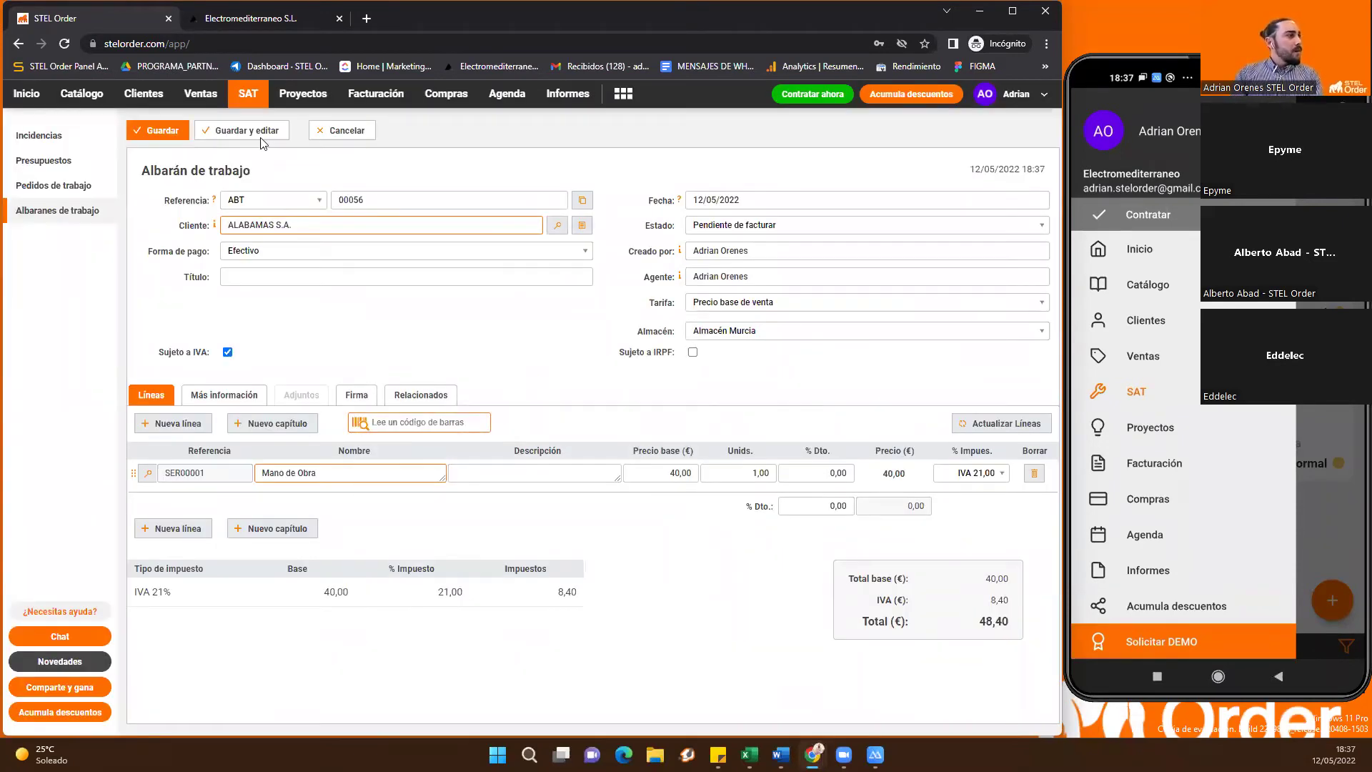
Link ABT00056 to project PRY00004 and return to the work delivery notes list
{"action": "left_click", "coordinate": [281, 130]}
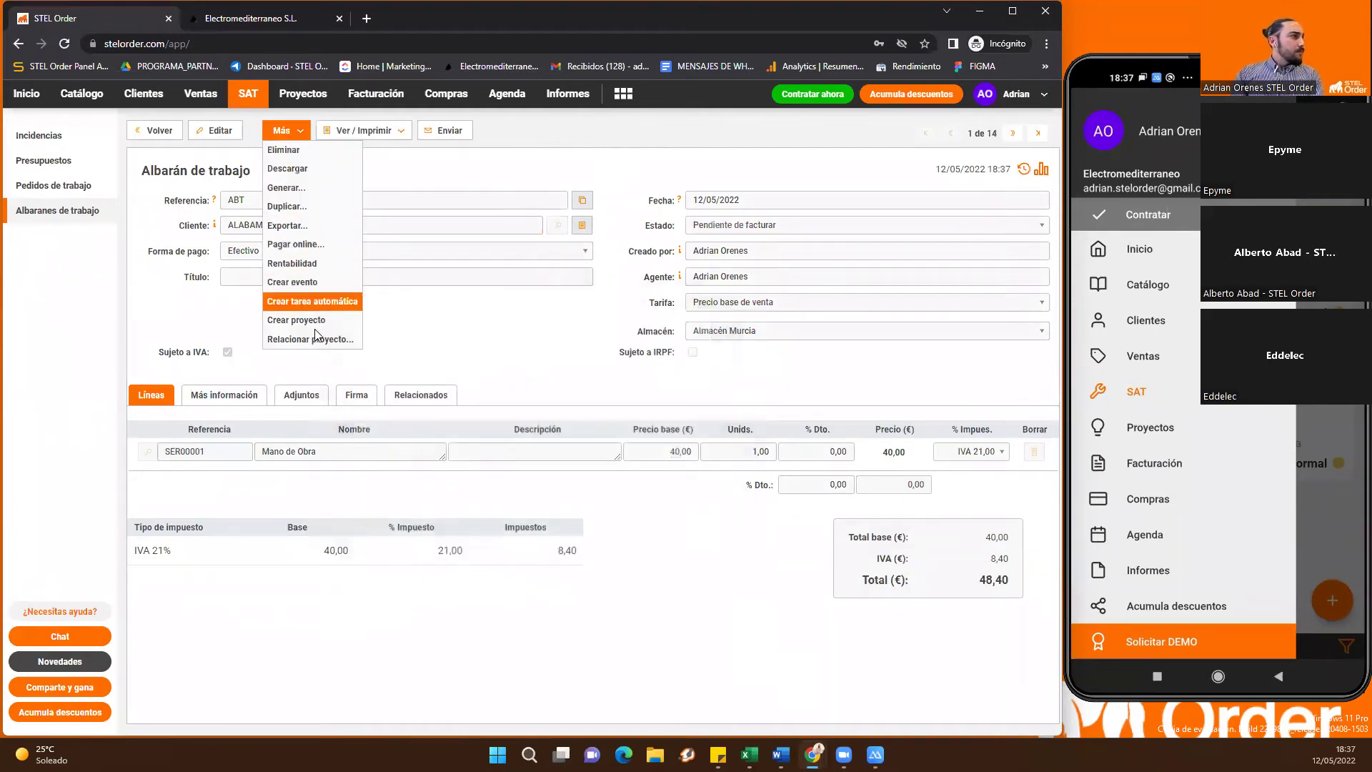
{"action": "left_click", "coordinate": [312, 334]}
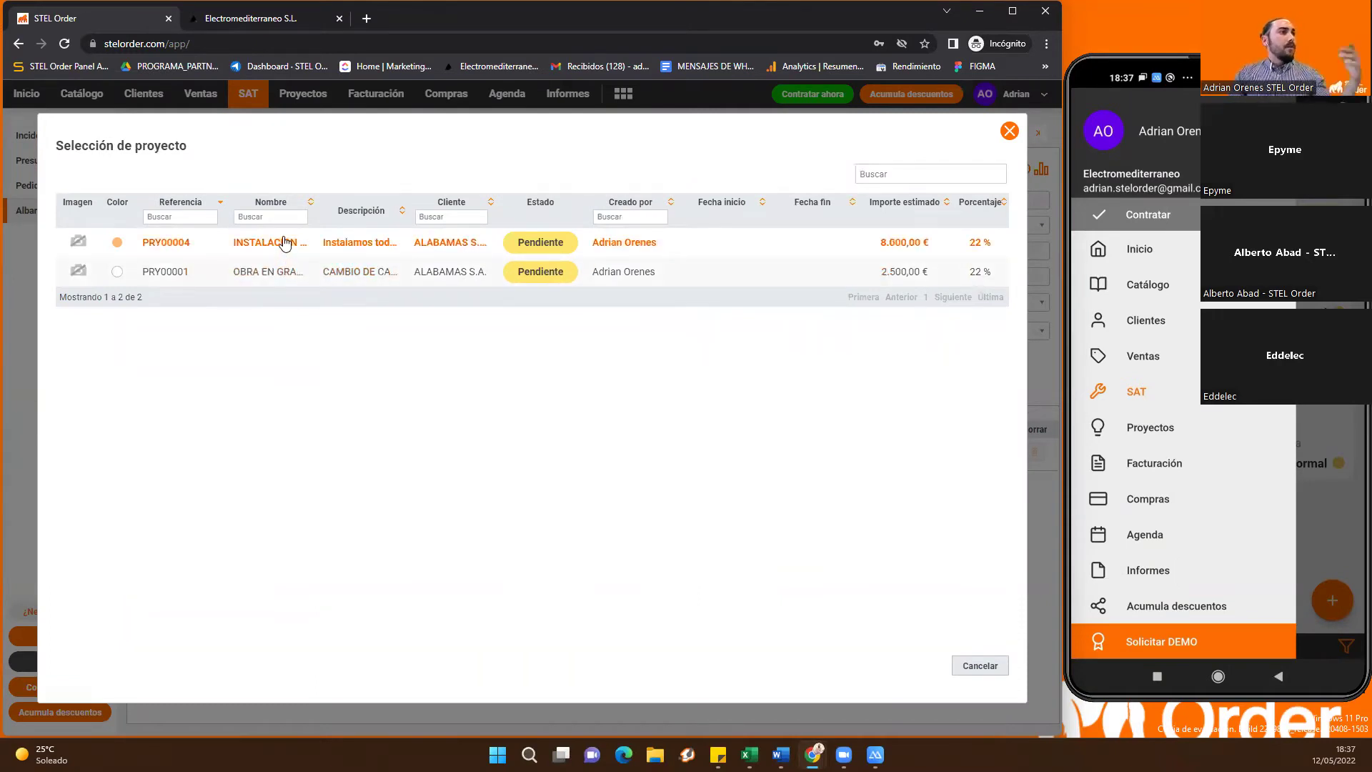
{"action": "left_click", "coordinate": [284, 244]}
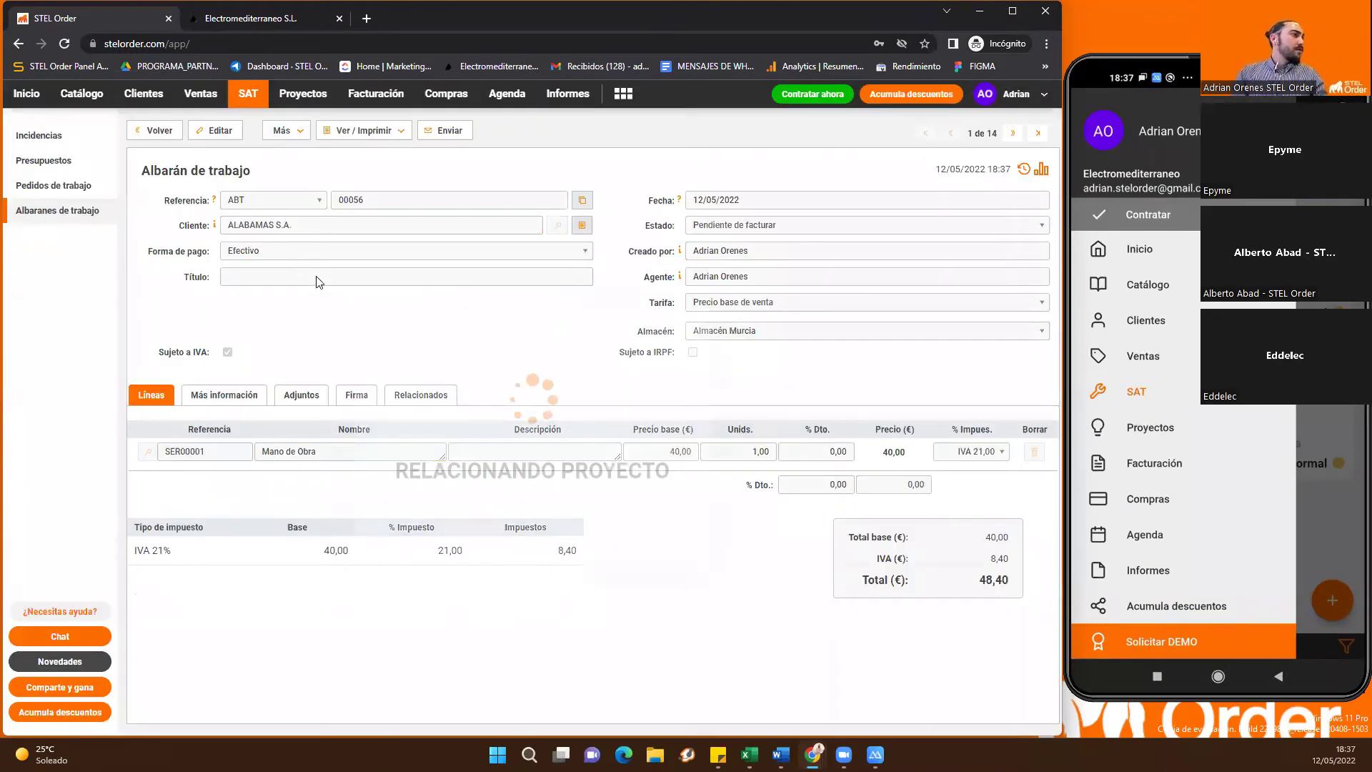
{"action": "left_click", "coordinate": [71, 211]}
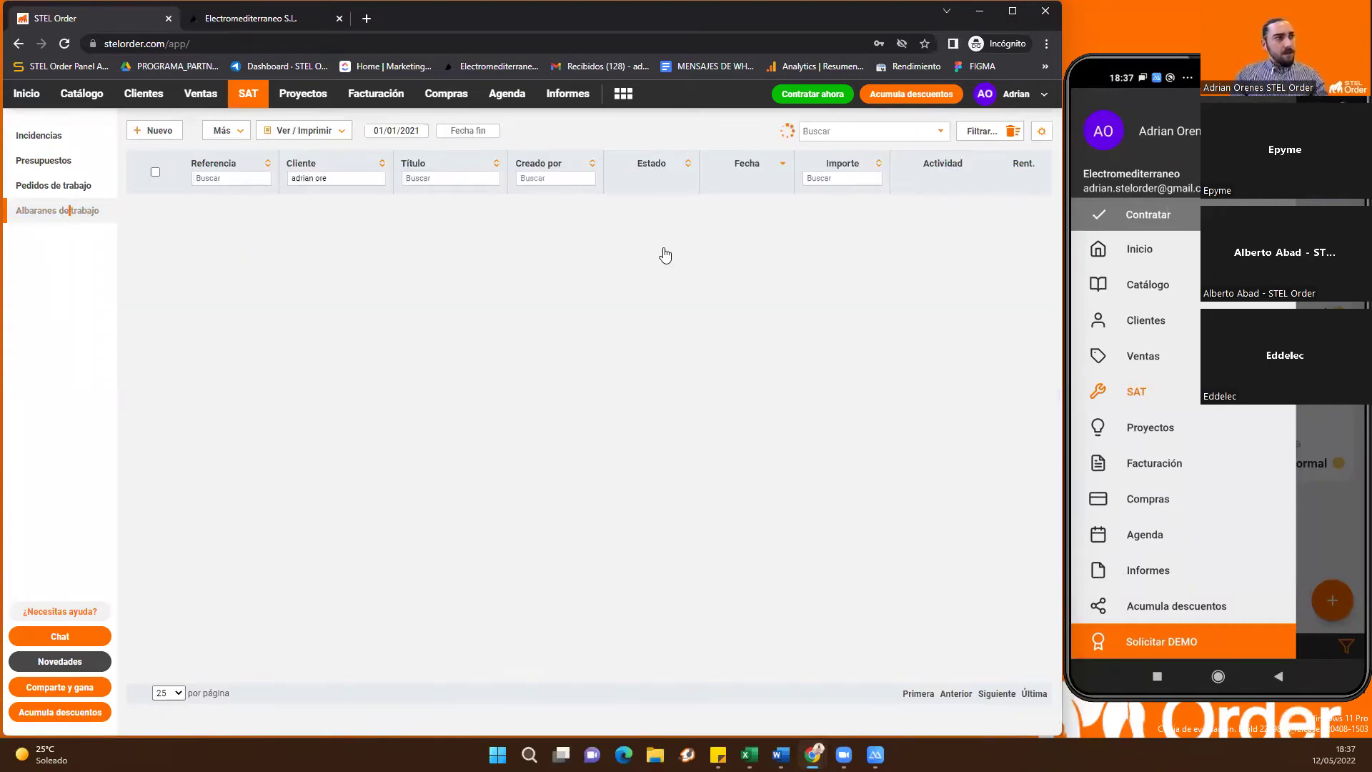
Clear the work delivery notes client filter, check Proyectos, and return to the Inicio dashboard
{"action": "left_click", "coordinate": [1000, 133]}
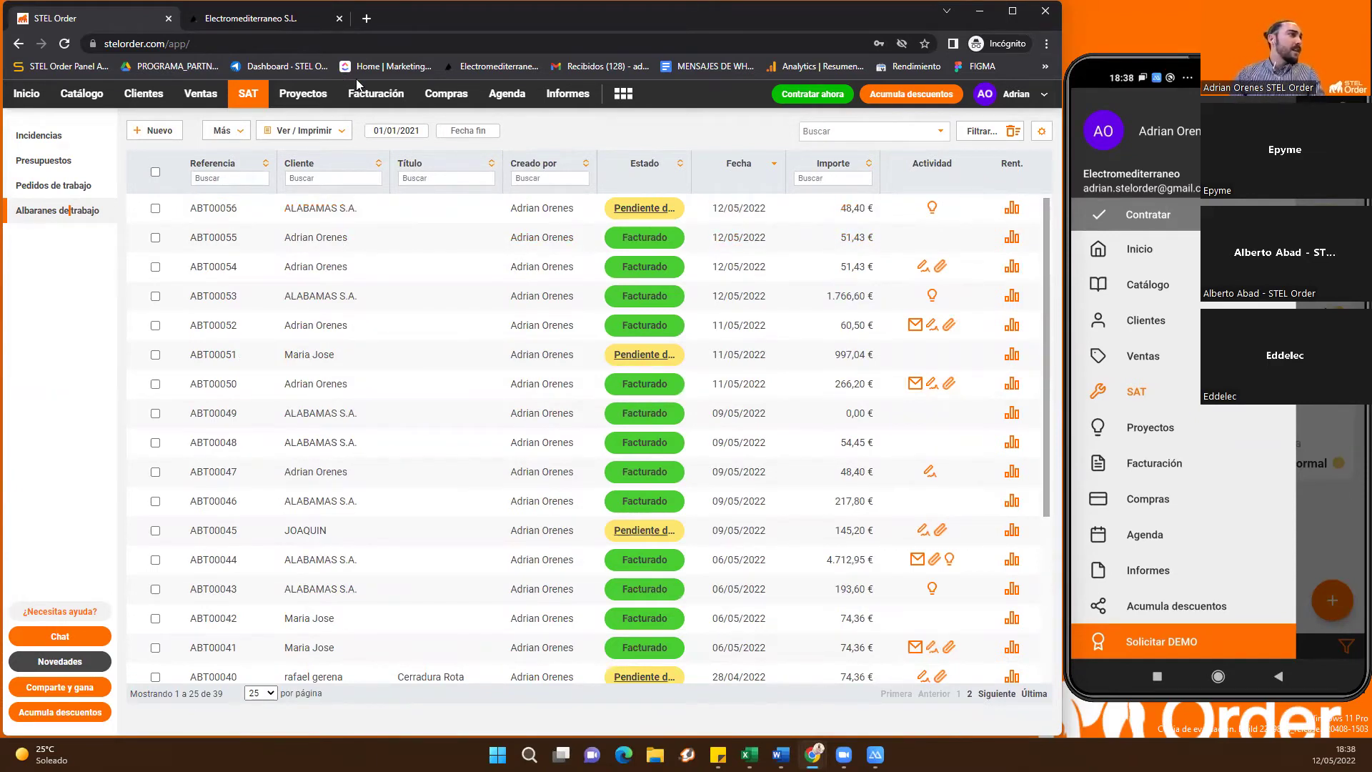
{"action": "left_click", "coordinate": [303, 96]}
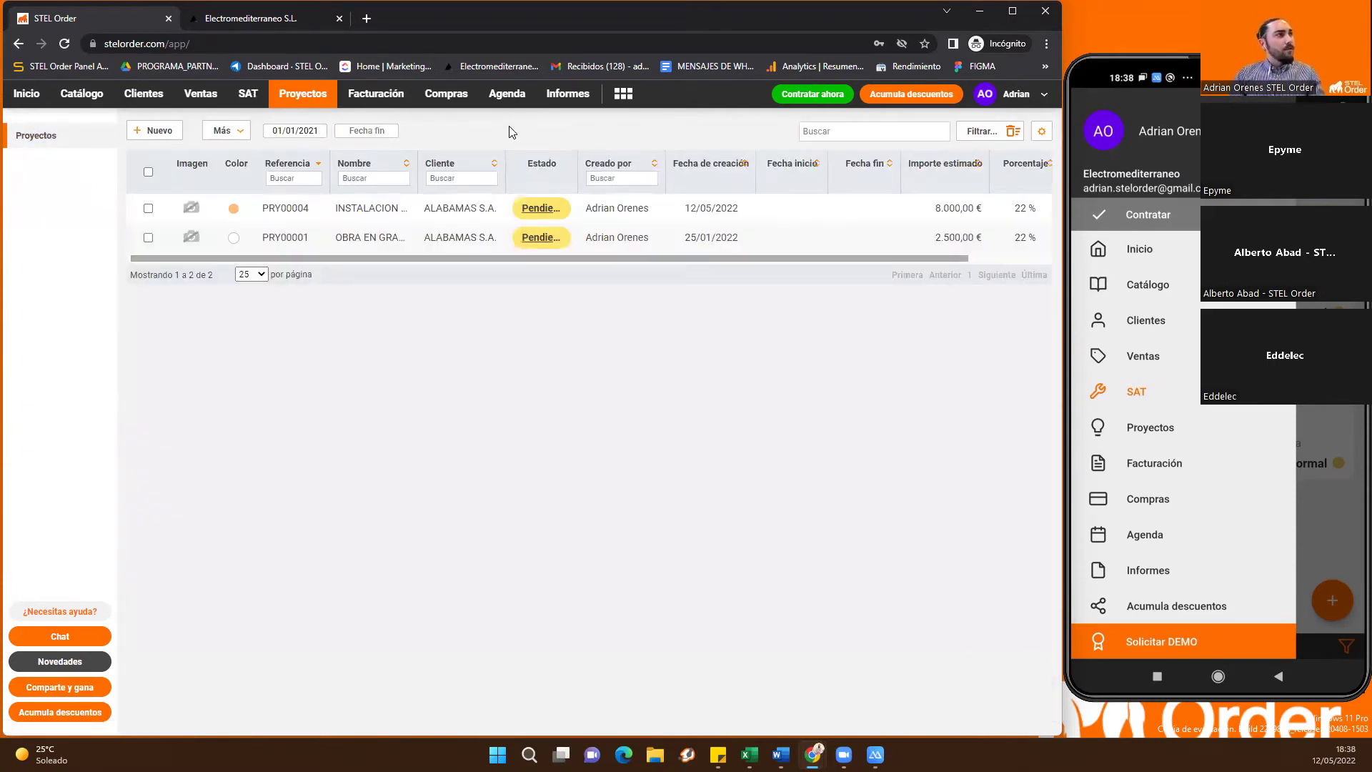
{"action": "left_click", "coordinate": [28, 95]}
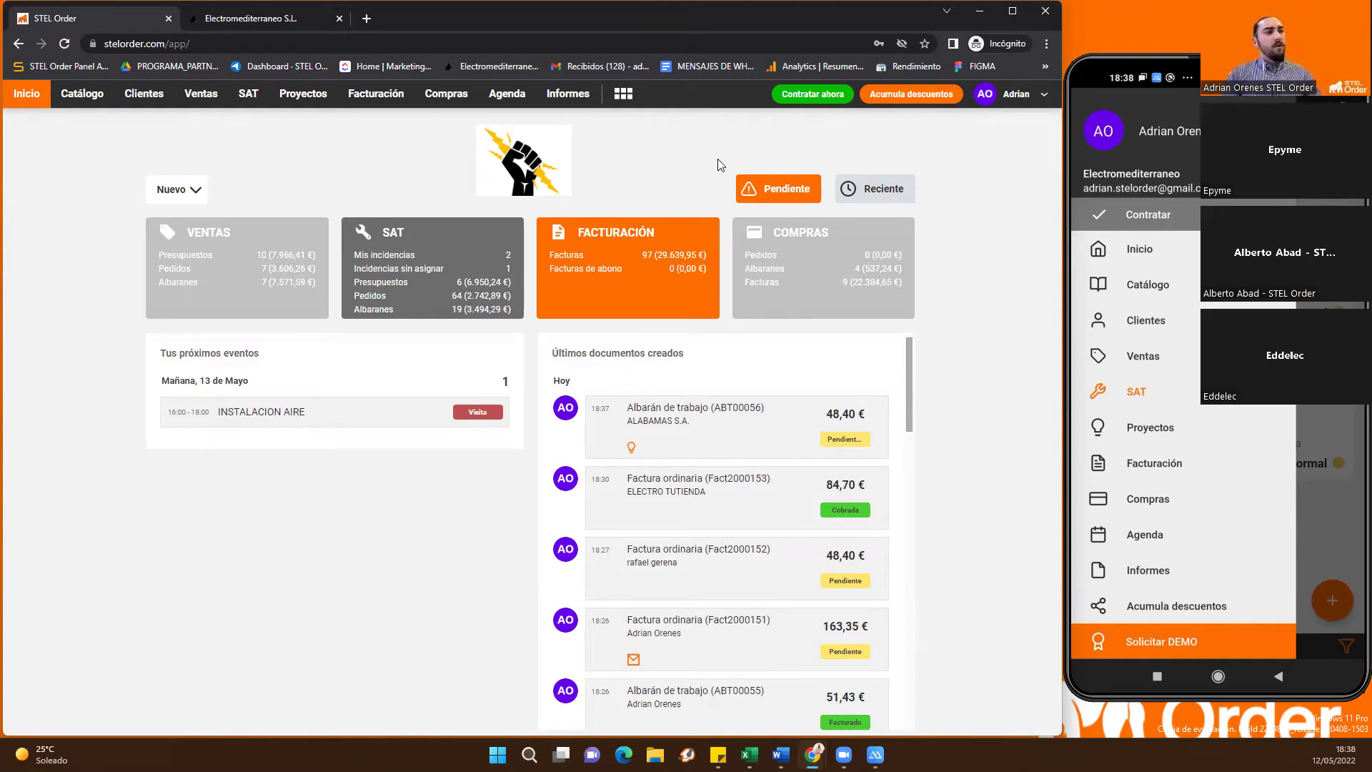
{"action": "left_click", "coordinate": [619, 98]}
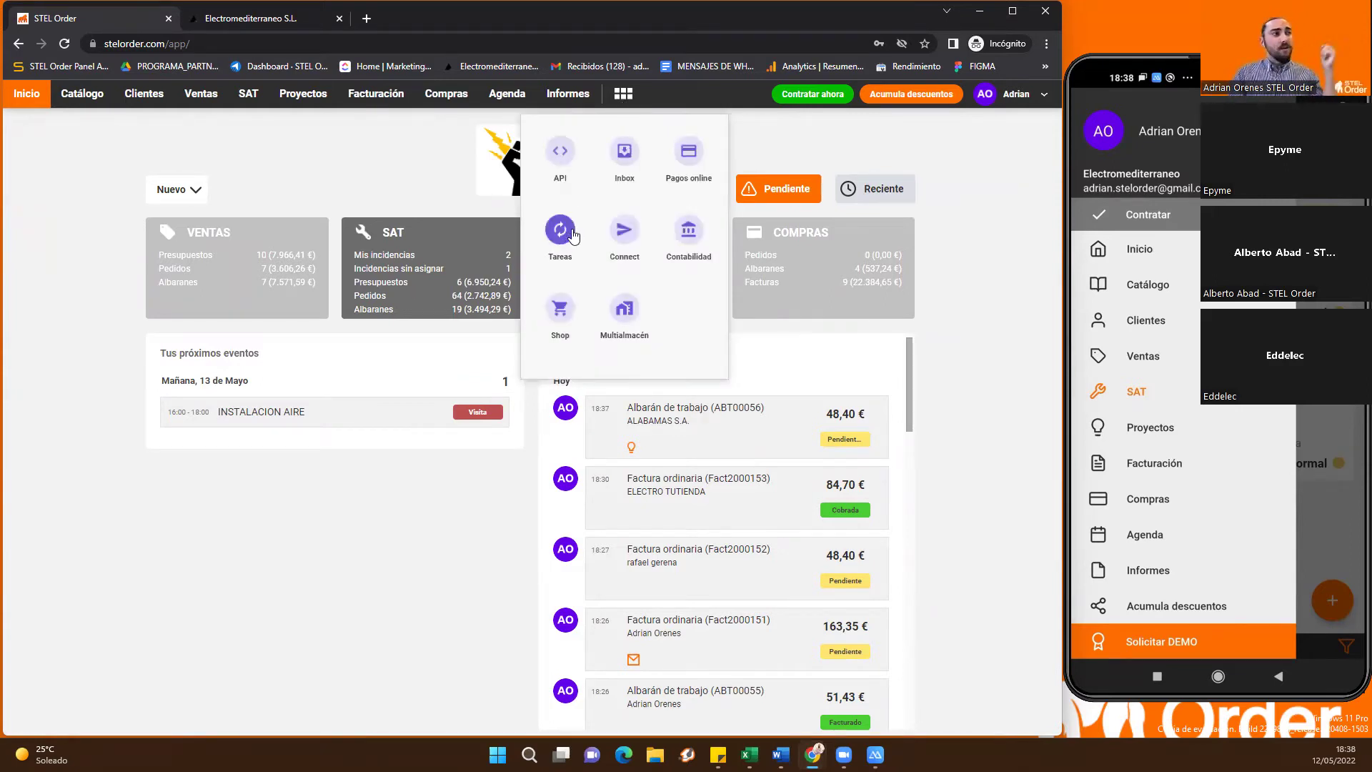
{"action": "left_click", "coordinate": [560, 231]}
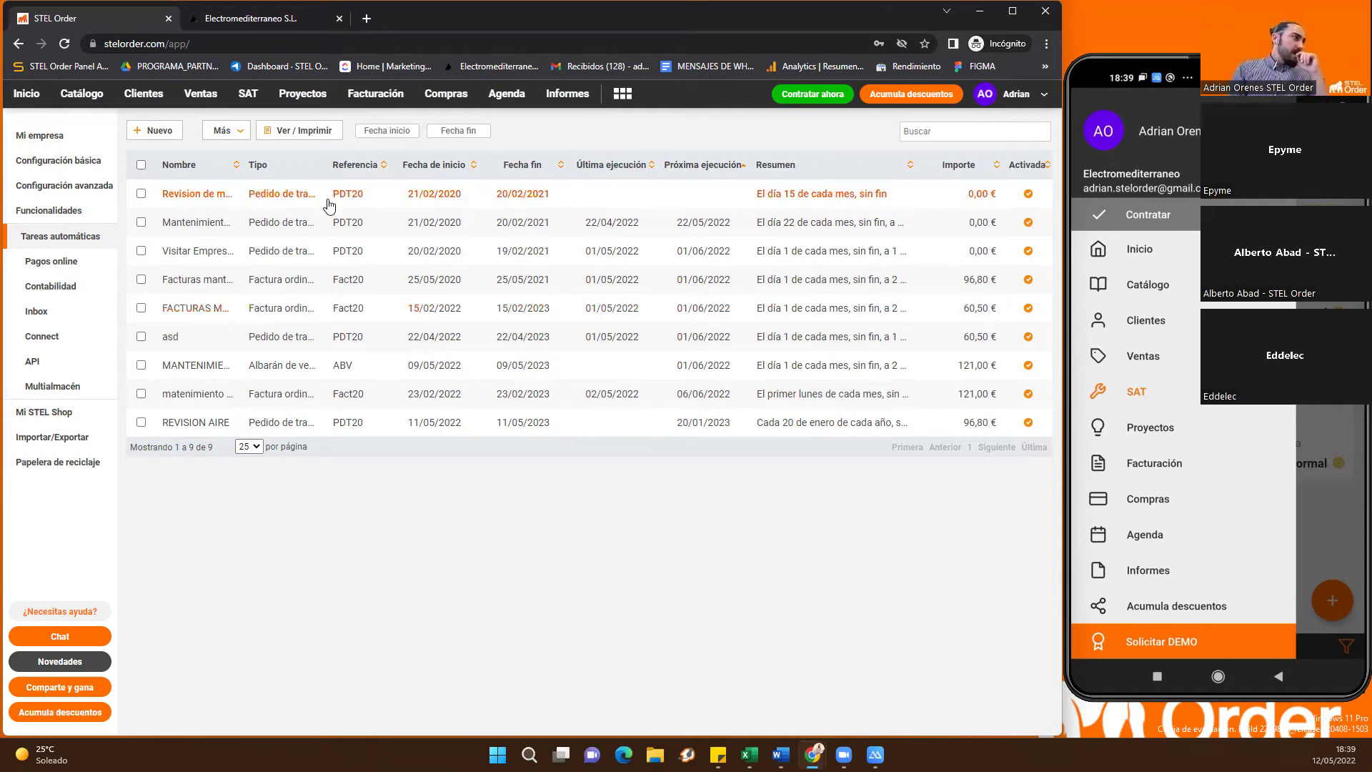
Go from the home dashboard through SAT to the Incidencias list
{"action": "left_click", "coordinate": [36, 100]}
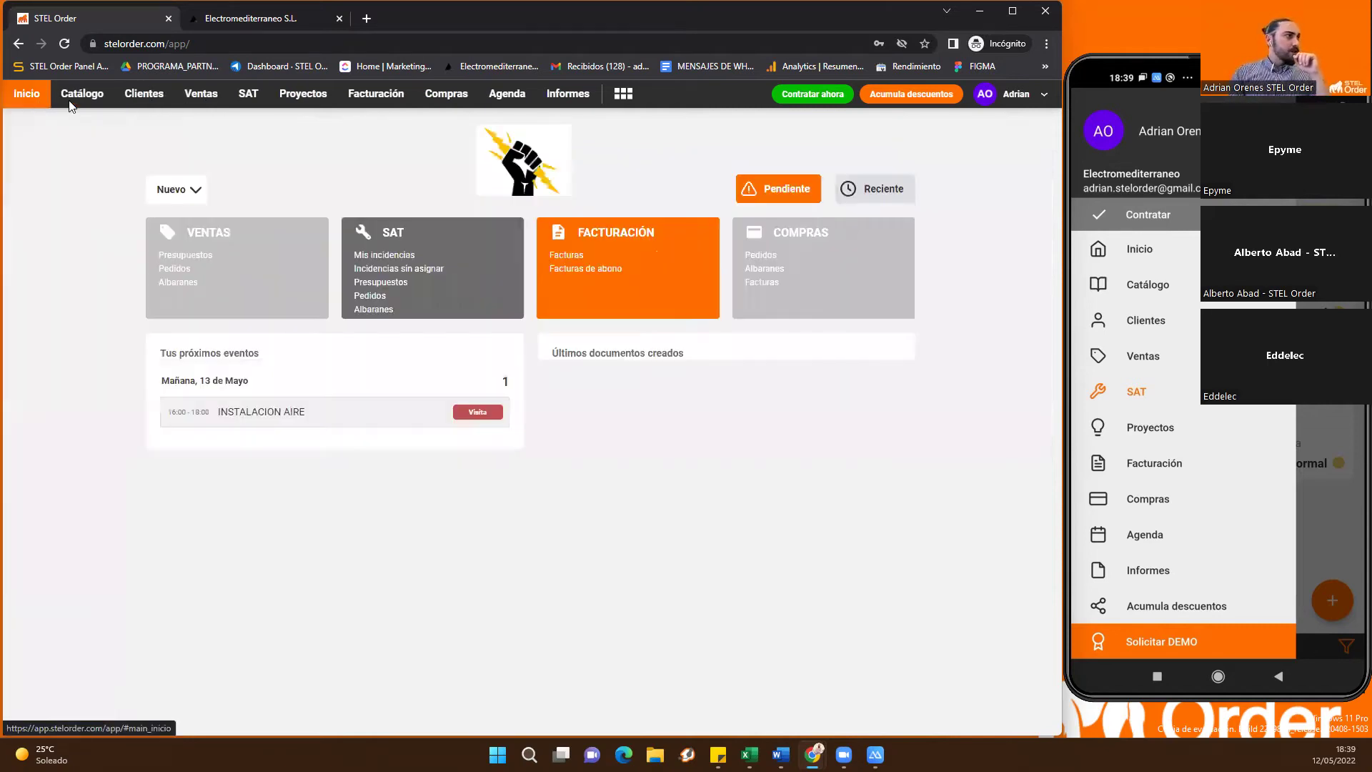
{"action": "left_click", "coordinate": [251, 94]}
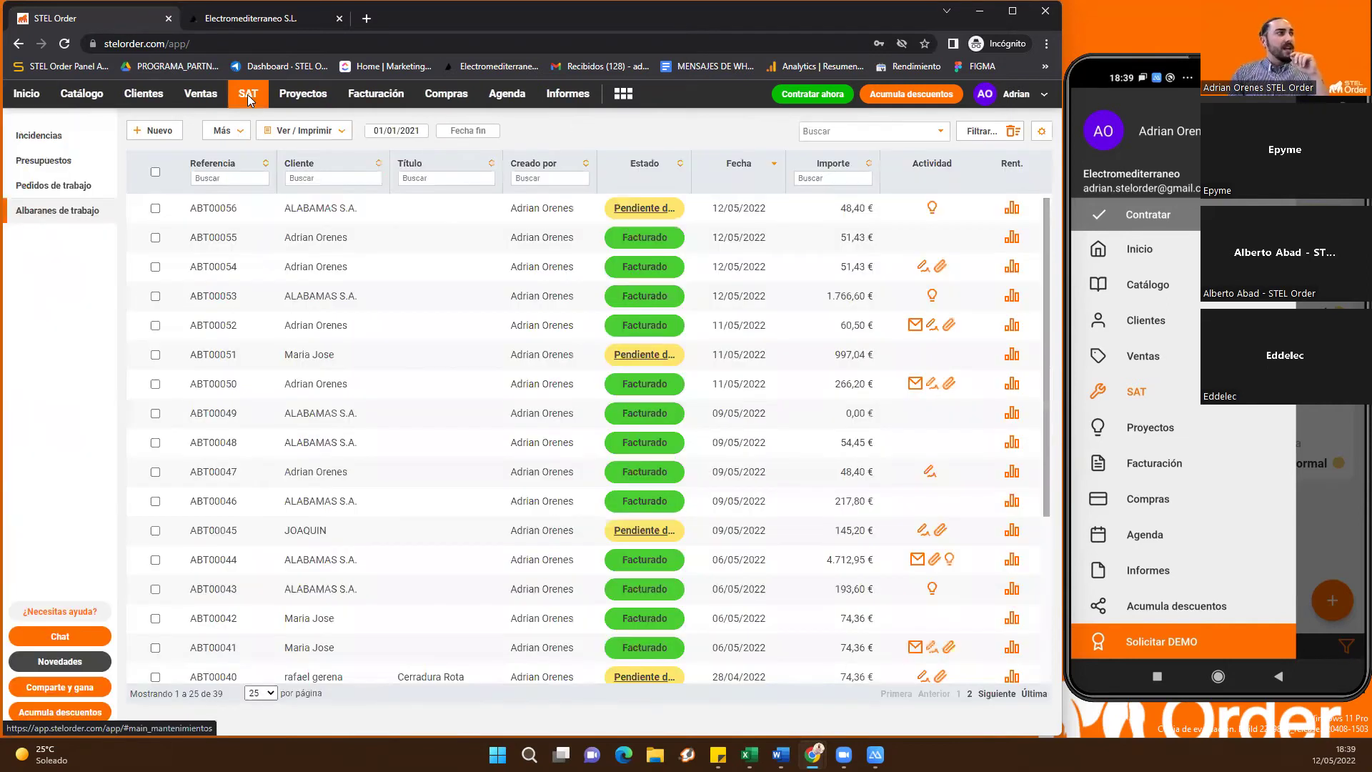
{"action": "left_click", "coordinate": [34, 136]}
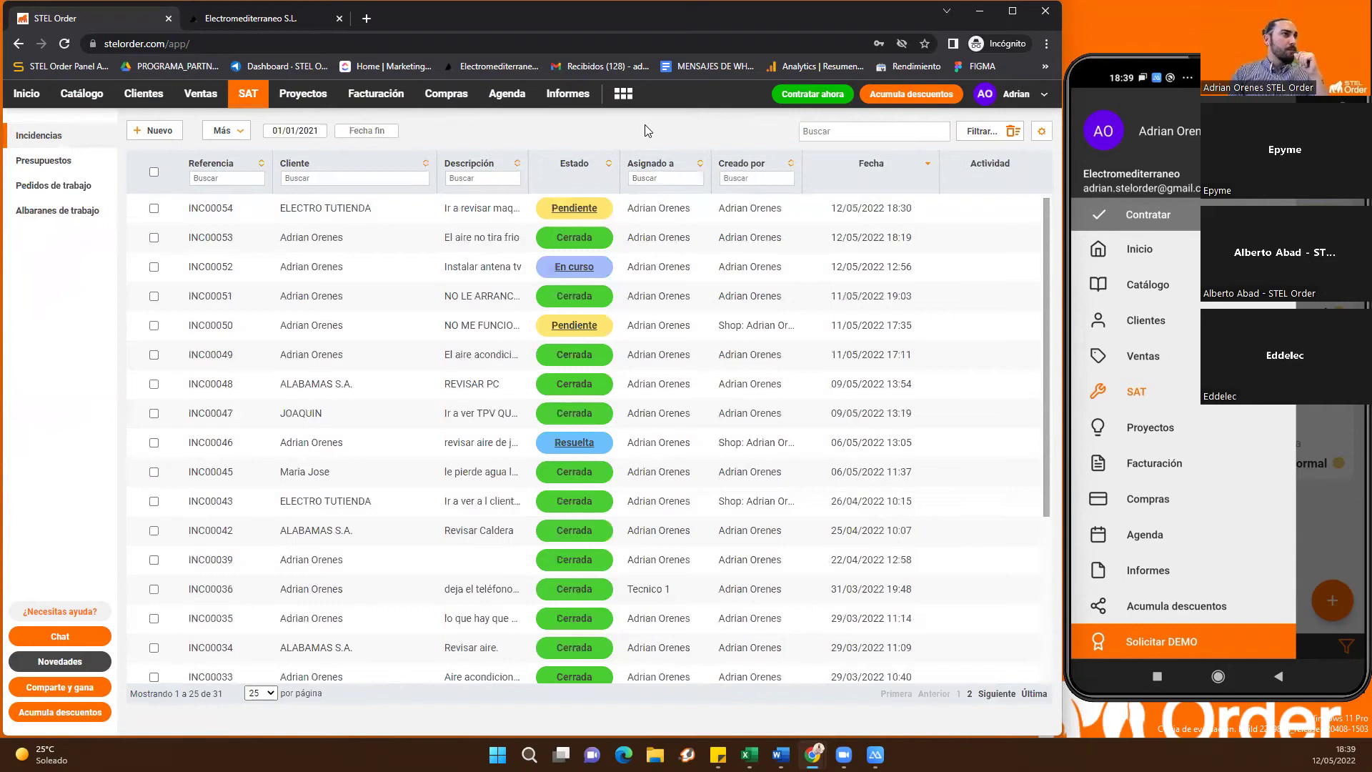
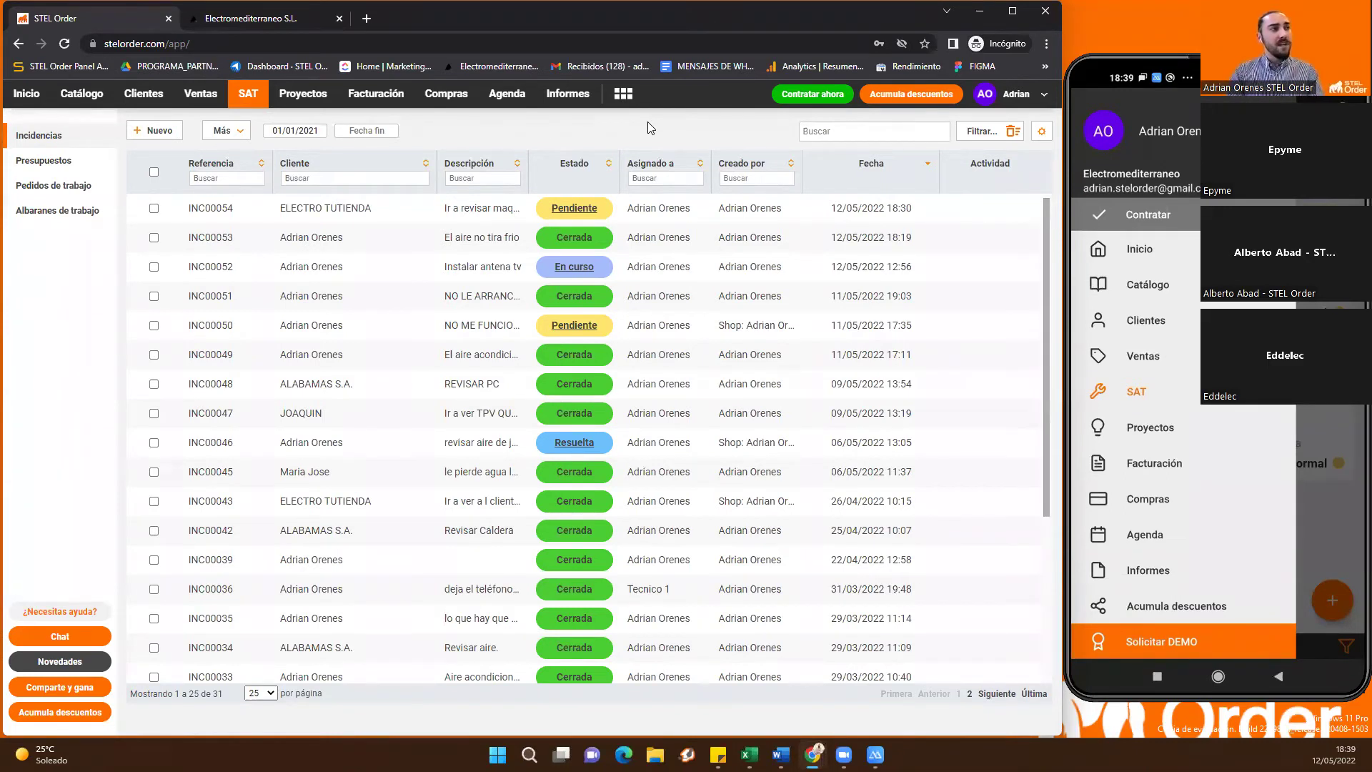
Glance at the add-on apps list, then switch to the Electromediterraneo S.L. online shop tab
{"action": "left_click", "coordinate": [624, 95]}
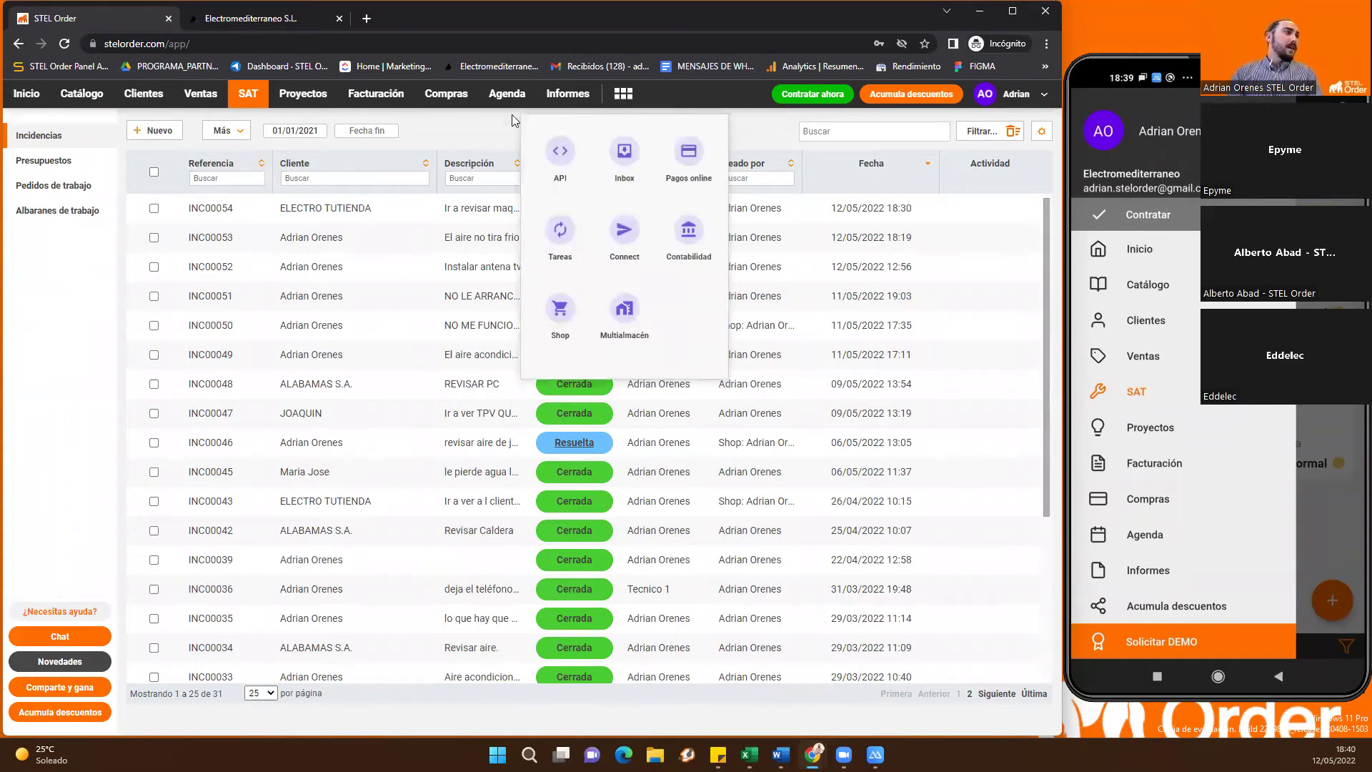
{"action": "left_click", "coordinate": [458, 123]}
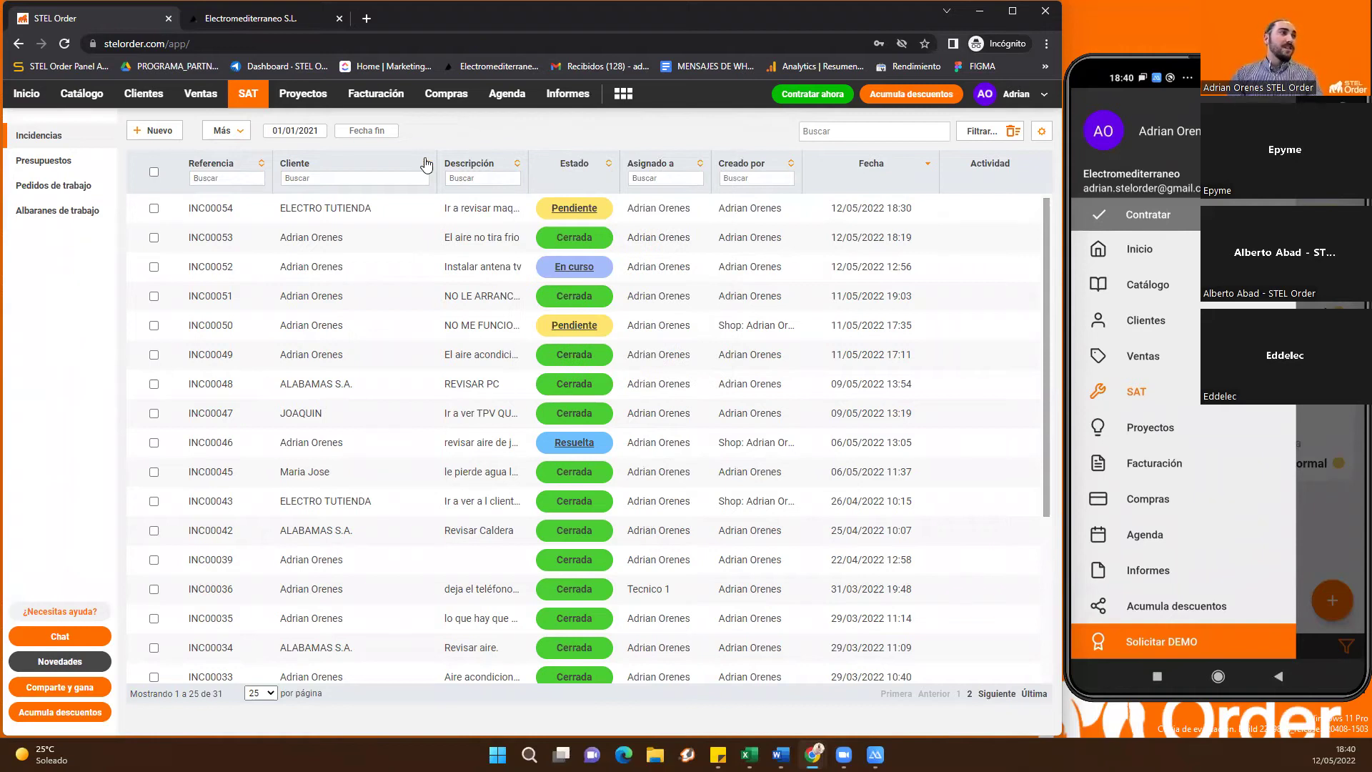
{"action": "left_click", "coordinate": [276, 23]}
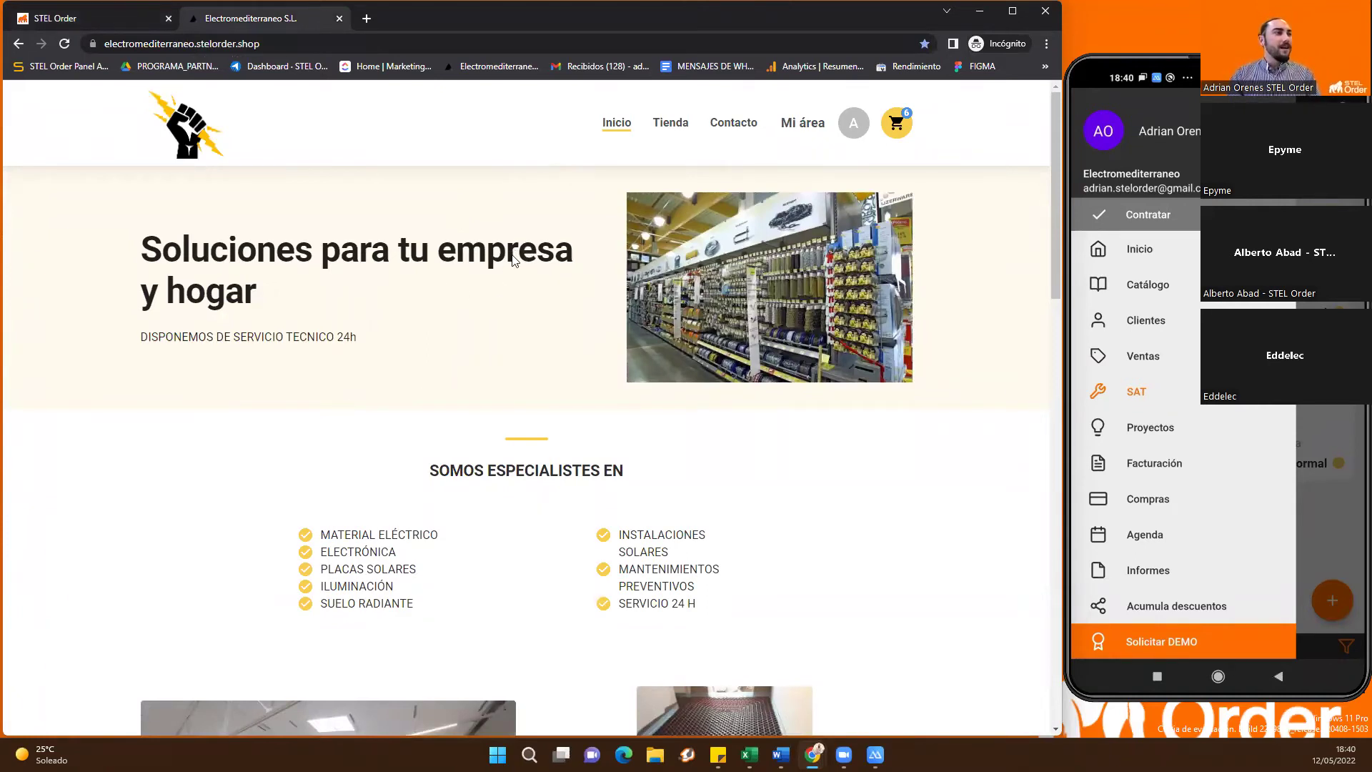
Scroll the shop home page past the specialties and the featured 9,08 € LED strip to the contact form
{"action": "scroll", "coordinate": [514, 268], "scroll_direction": "down", "scroll_amount": 1}
{"action": "scroll", "coordinate": [531, 291], "scroll_direction": "down", "scroll_amount": 3}
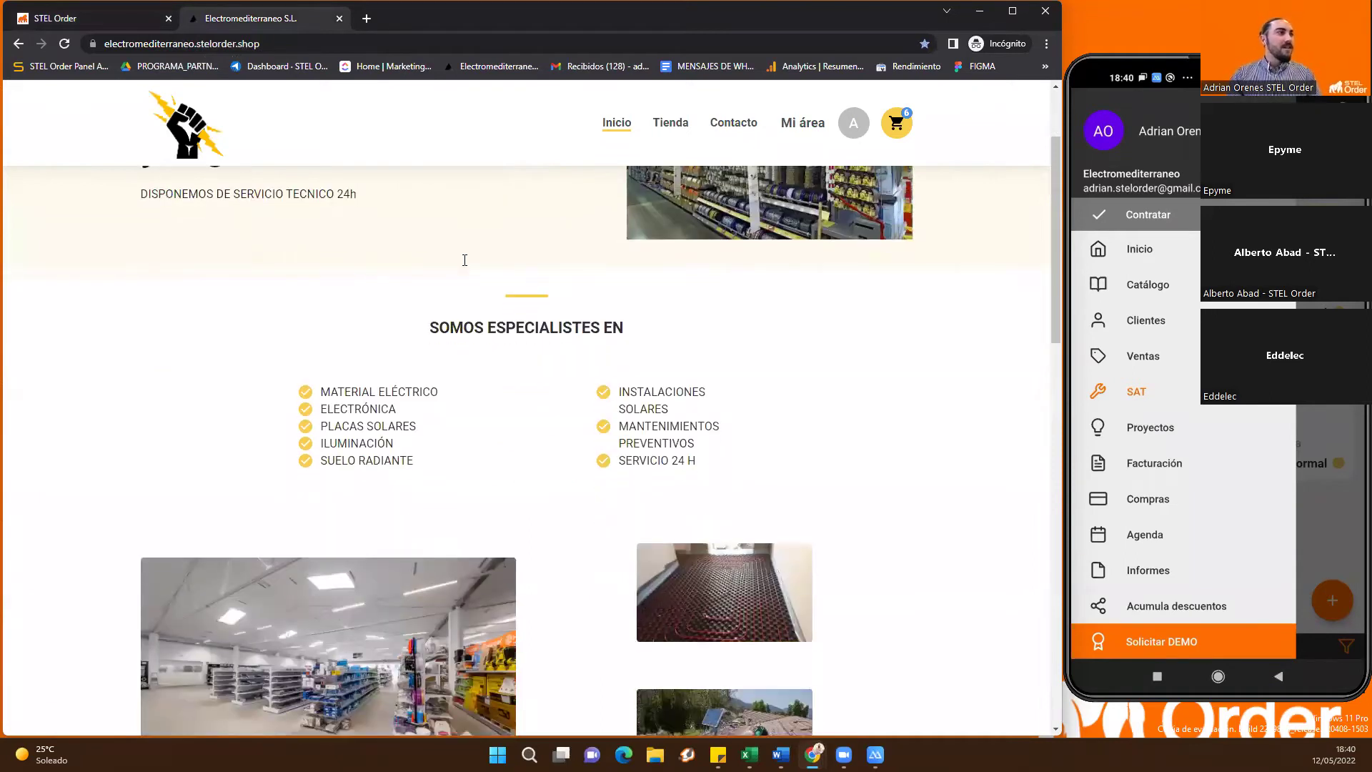
{"action": "scroll", "coordinate": [492, 258], "scroll_direction": "down", "scroll_amount": 1}
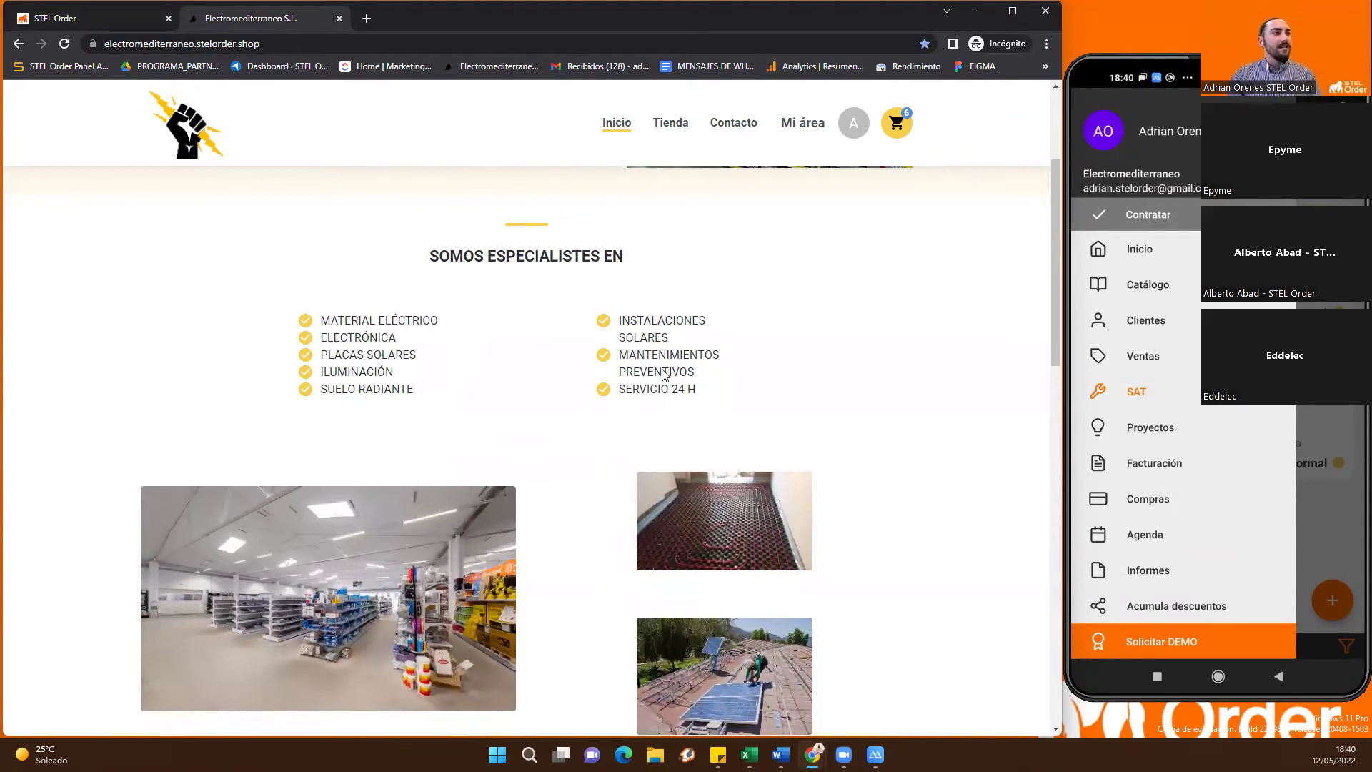
{"action": "scroll", "coordinate": [612, 382], "scroll_direction": "down", "scroll_amount": 5}
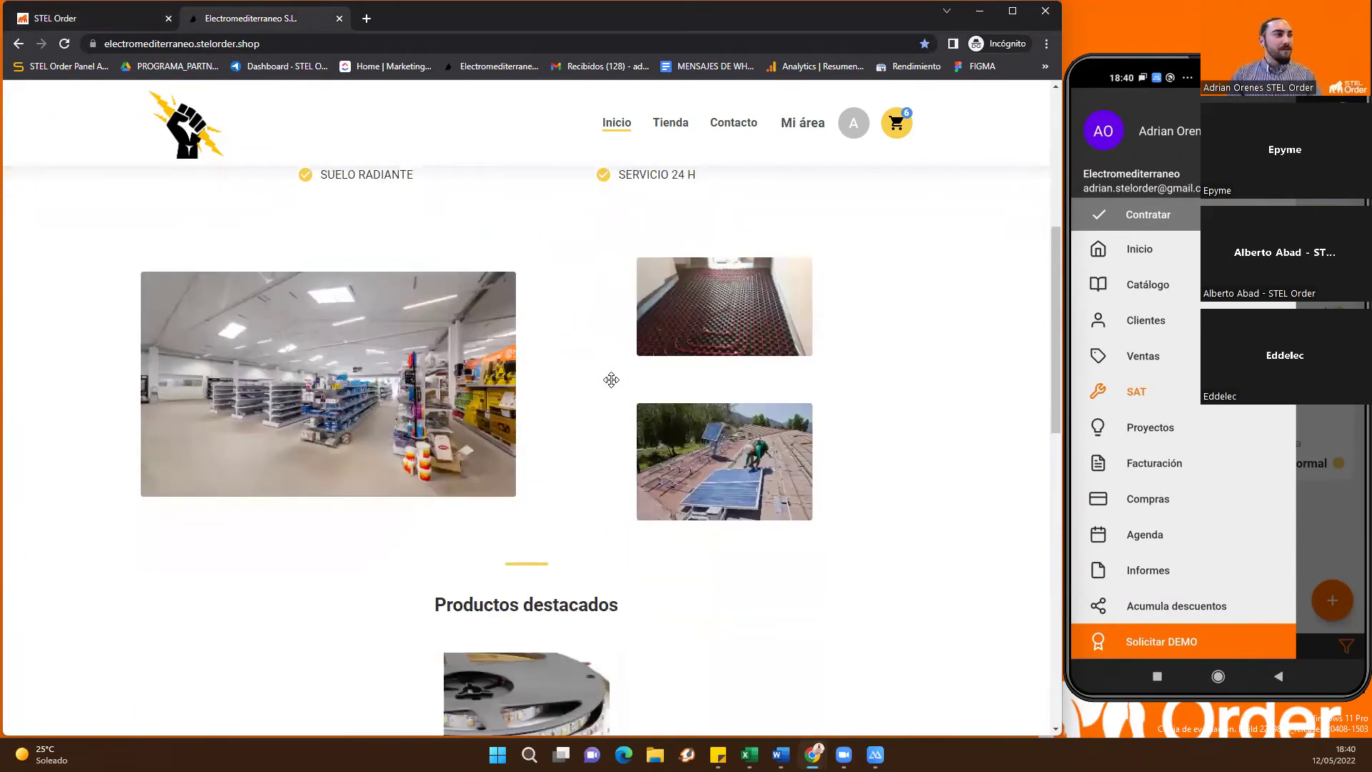
{"action": "scroll", "coordinate": [640, 397], "scroll_direction": "down", "scroll_amount": 10}
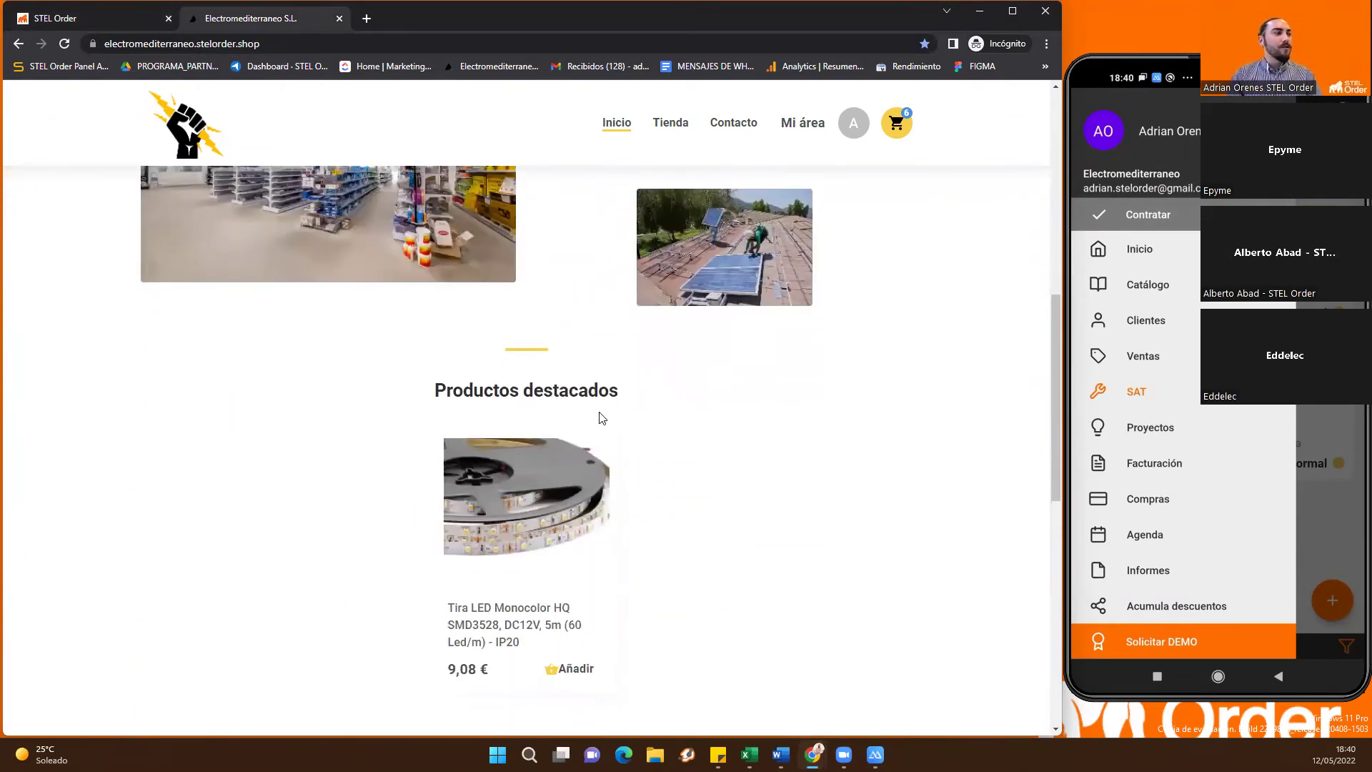
{"action": "scroll", "coordinate": [335, 468], "scroll_direction": "down", "scroll_amount": 3}
{"action": "scroll", "coordinate": [536, 392], "scroll_direction": "up", "scroll_amount": 7}
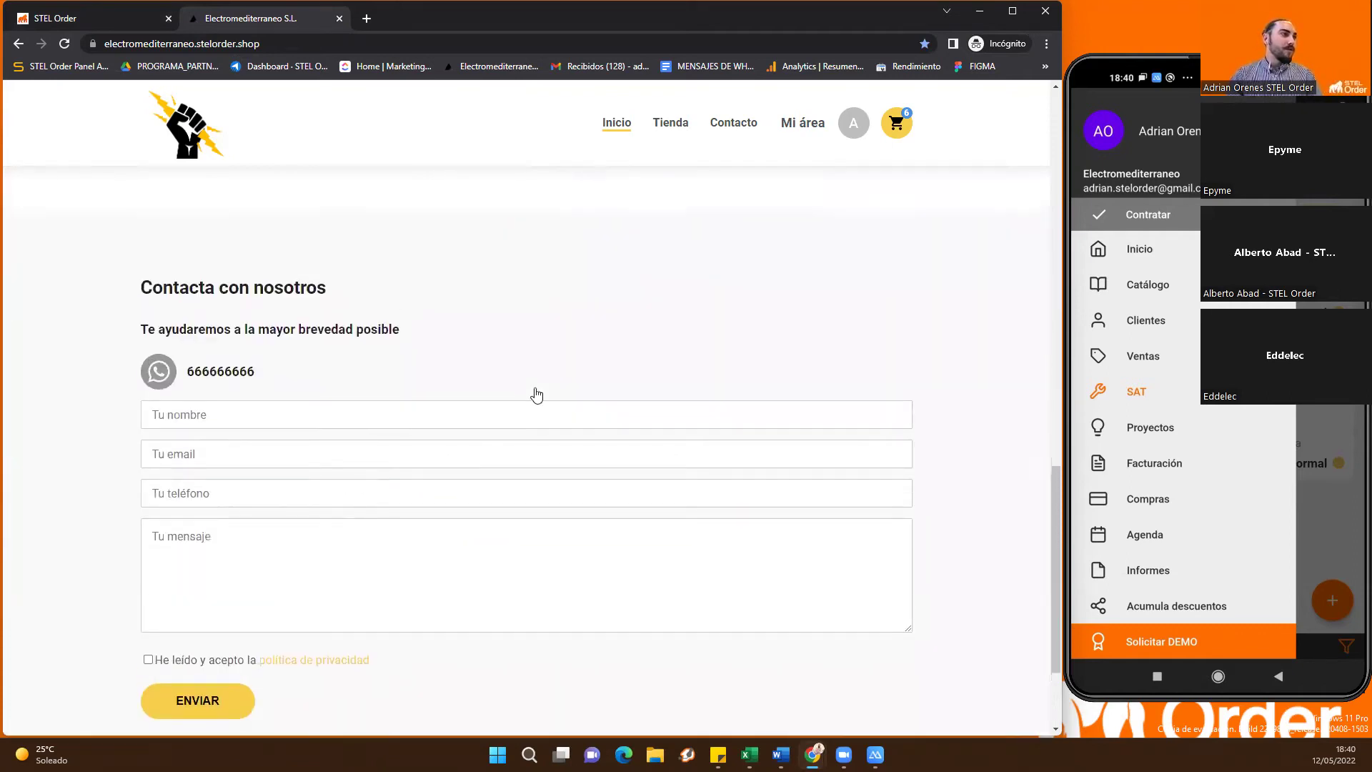
{"action": "scroll", "coordinate": [673, 133], "scroll_direction": "up", "scroll_amount": 5}
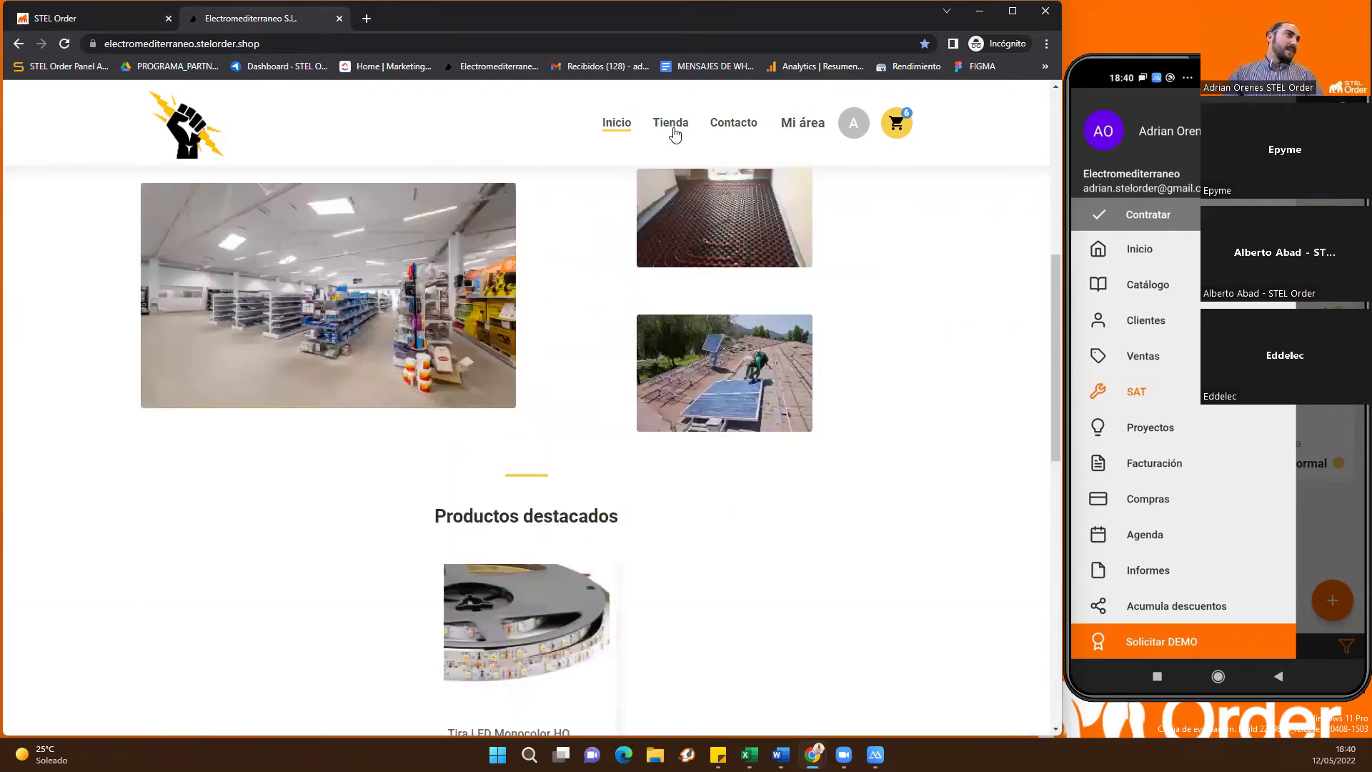
Open the shop's Tienda page and browse its product catalogue
{"action": "left_click", "coordinate": [672, 129]}
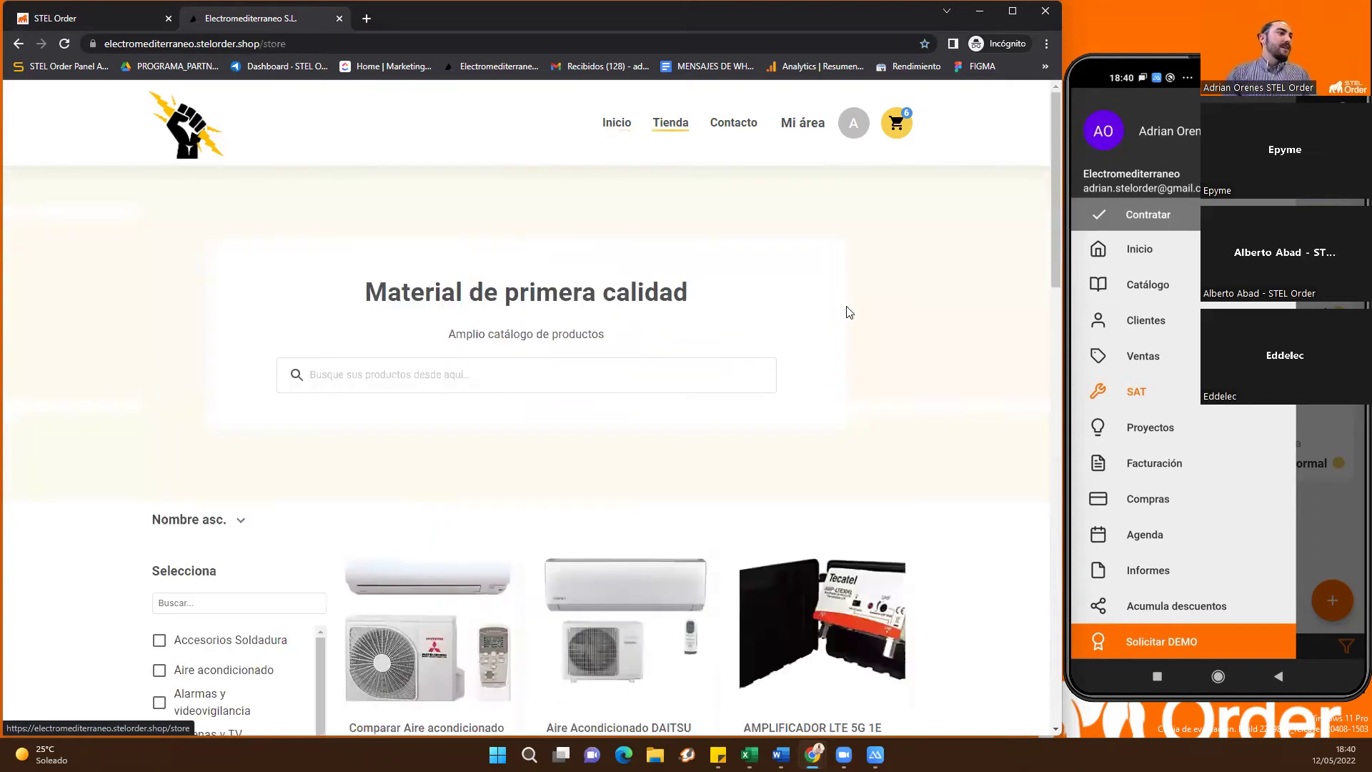
{"action": "scroll", "coordinate": [836, 398], "scroll_direction": "down", "scroll_amount": 3}
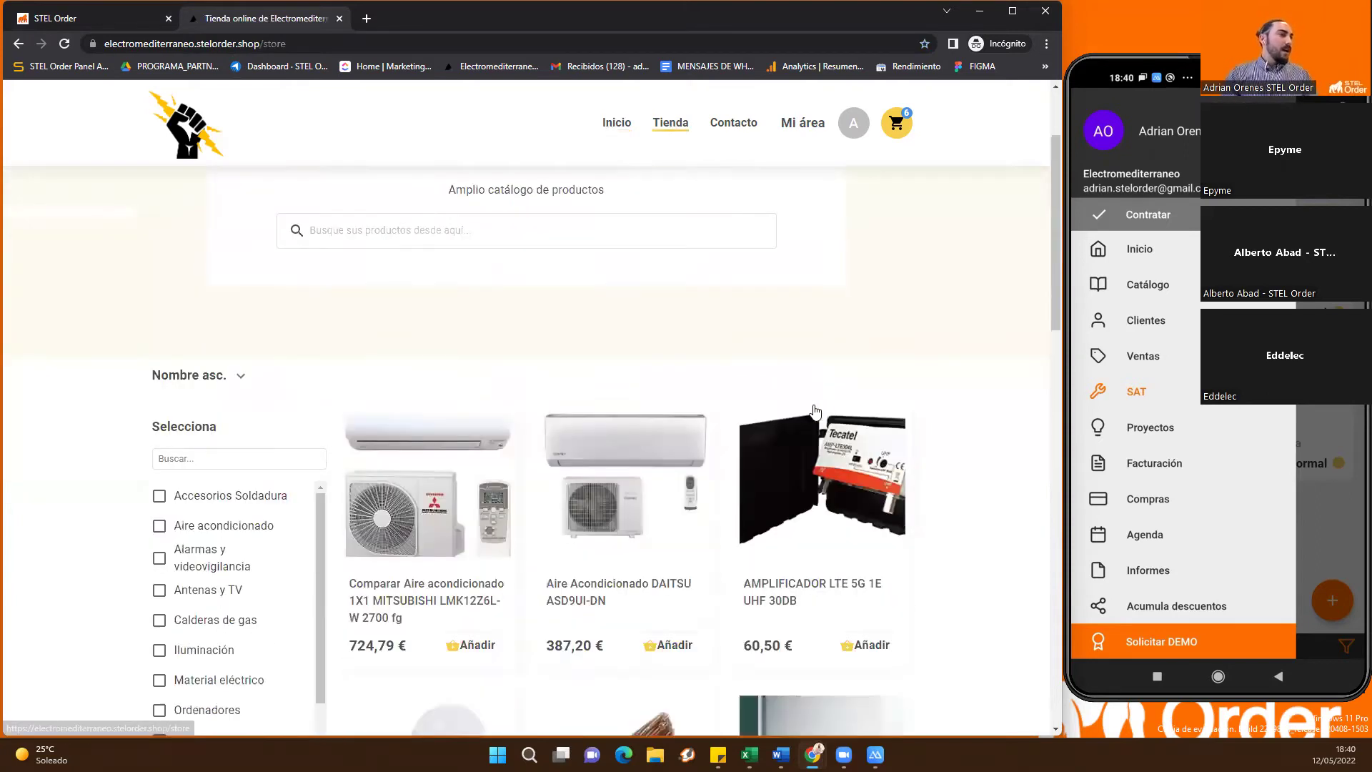
{"action": "scroll", "coordinate": [754, 407], "scroll_direction": "down", "scroll_amount": 4}
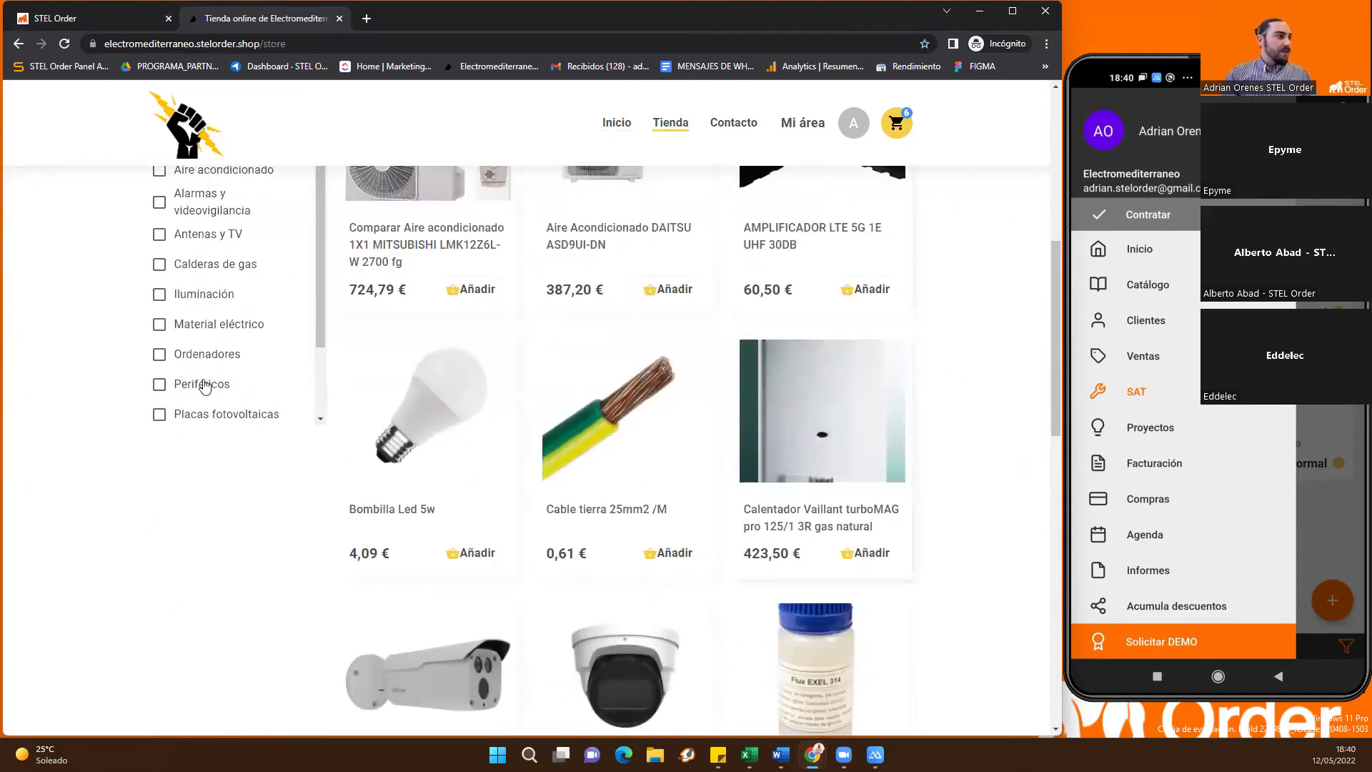
{"action": "scroll", "coordinate": [391, 386], "scroll_direction": "up", "scroll_amount": 3}
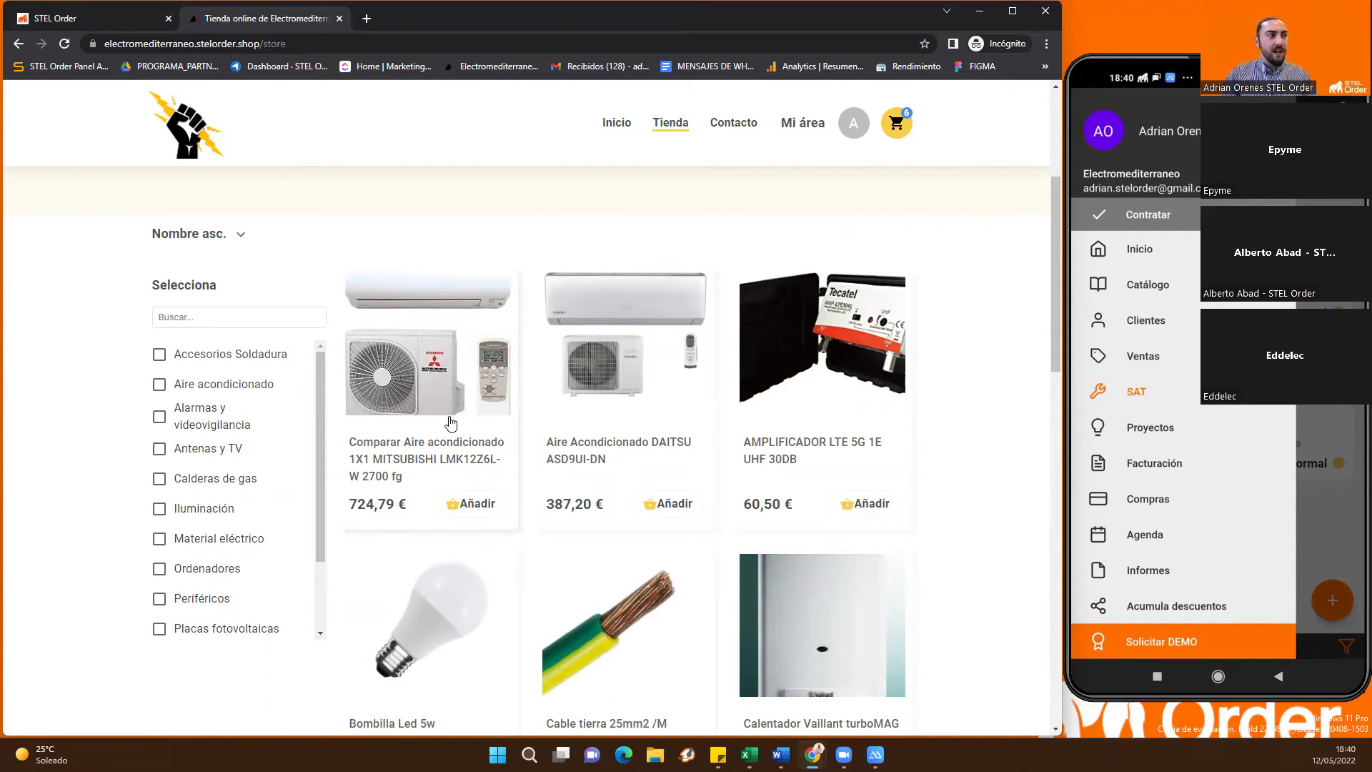
Filter by Alarmas y videovigilancia, tick and untick Placas fotovoltaicas, then return to STEL Order
{"action": "left_click", "coordinate": [160, 419]}
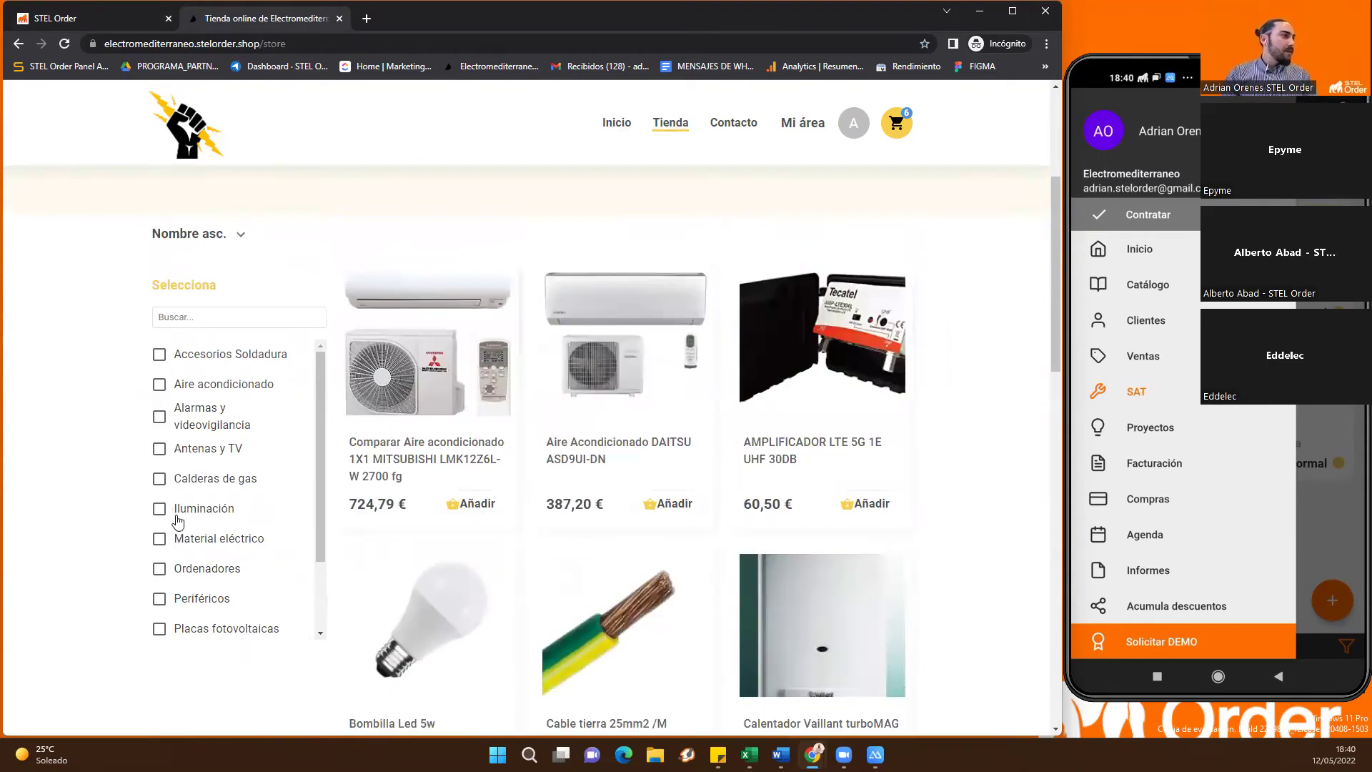
{"action": "scroll", "coordinate": [200, 522], "scroll_direction": "down", "scroll_amount": 2}
{"action": "left_click", "coordinate": [159, 538]}
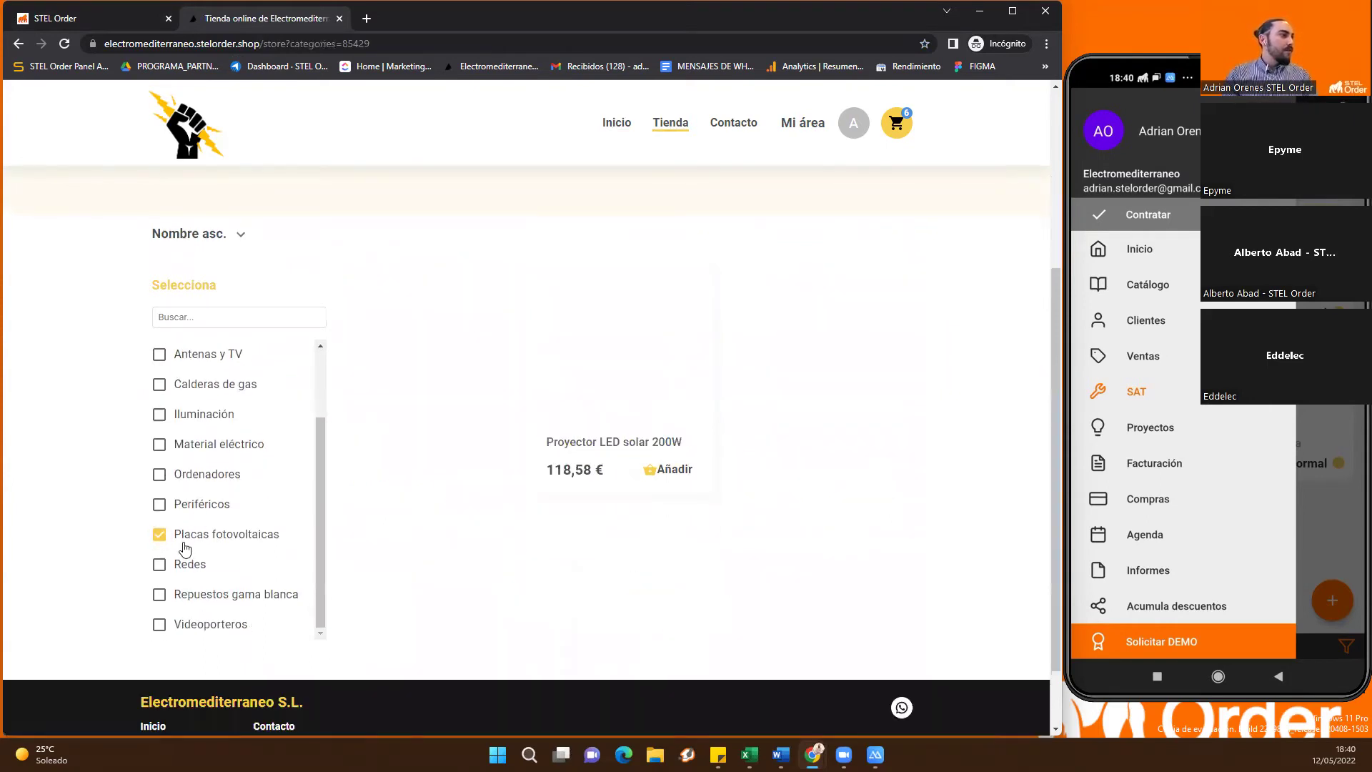
{"action": "left_click", "coordinate": [159, 536]}
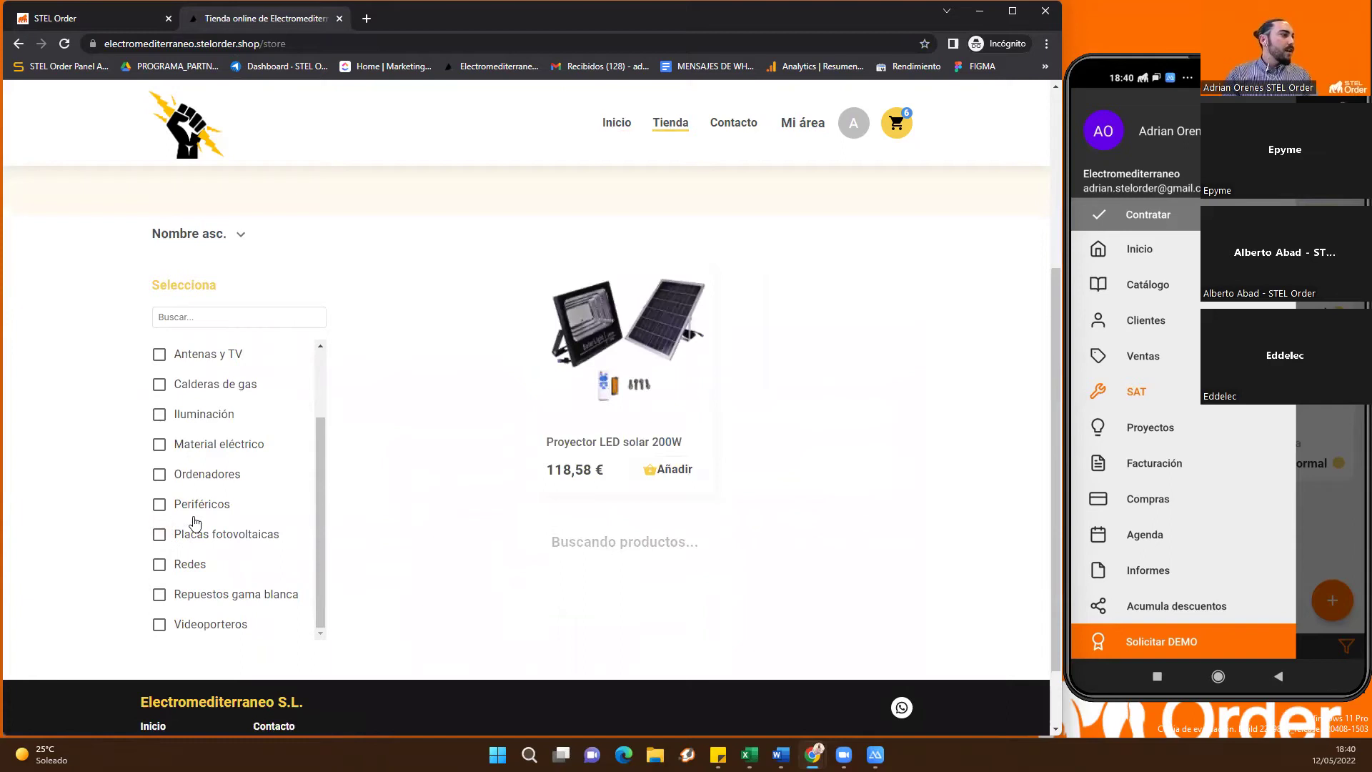
{"action": "scroll", "coordinate": [524, 294], "scroll_direction": "up", "scroll_amount": 4}
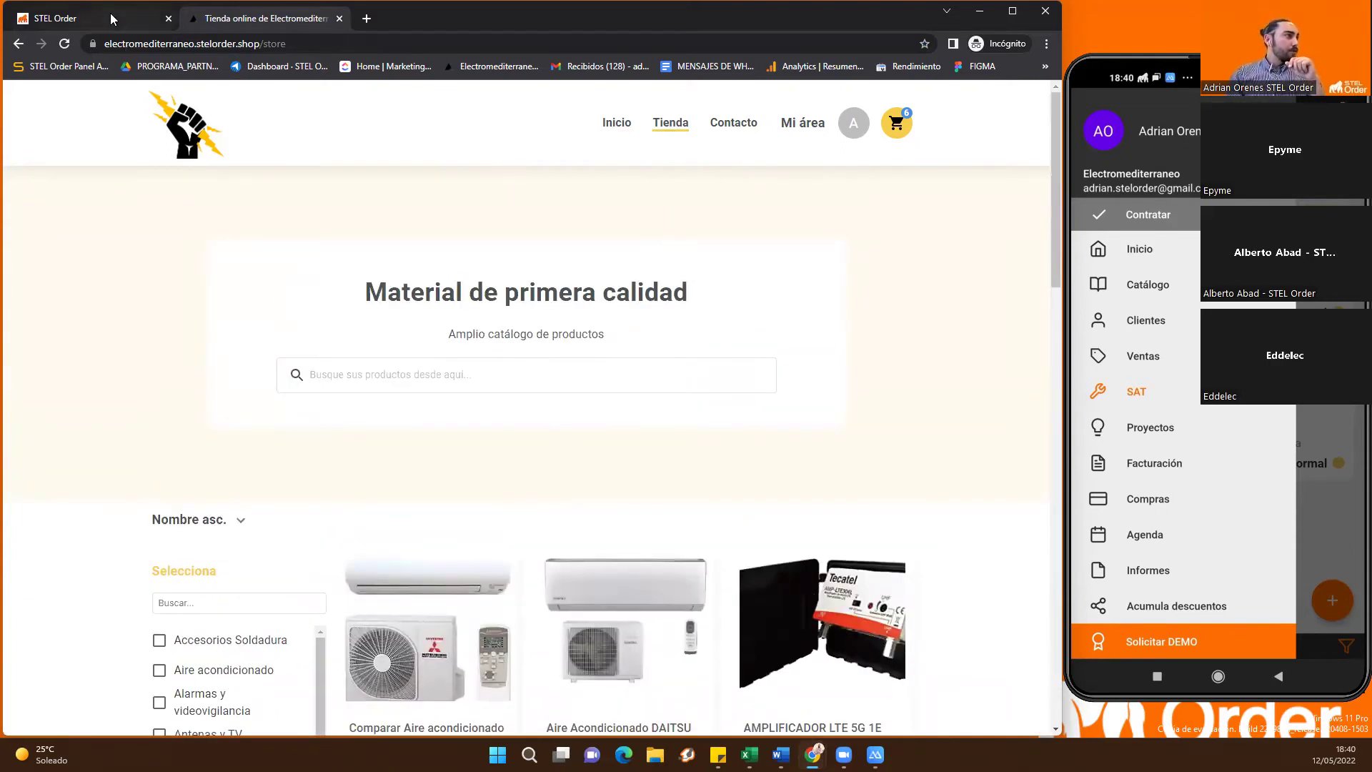
{"action": "key", "text": "ctrl+shift+Tab"}
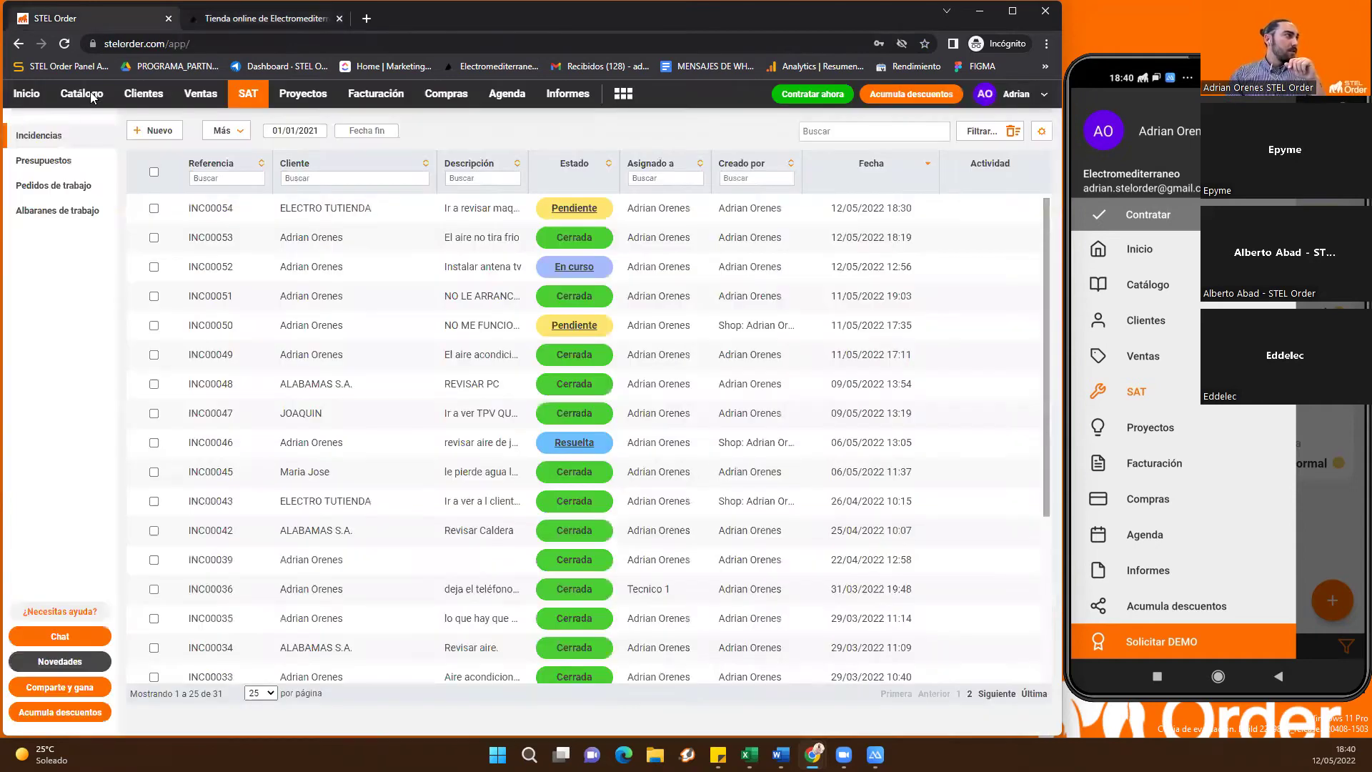
Publish catalogue product PRO00096, Kit Solar 3000W 24V 9000Whdia, to the Shop, then view the store
{"action": "left_click", "coordinate": [144, 94]}
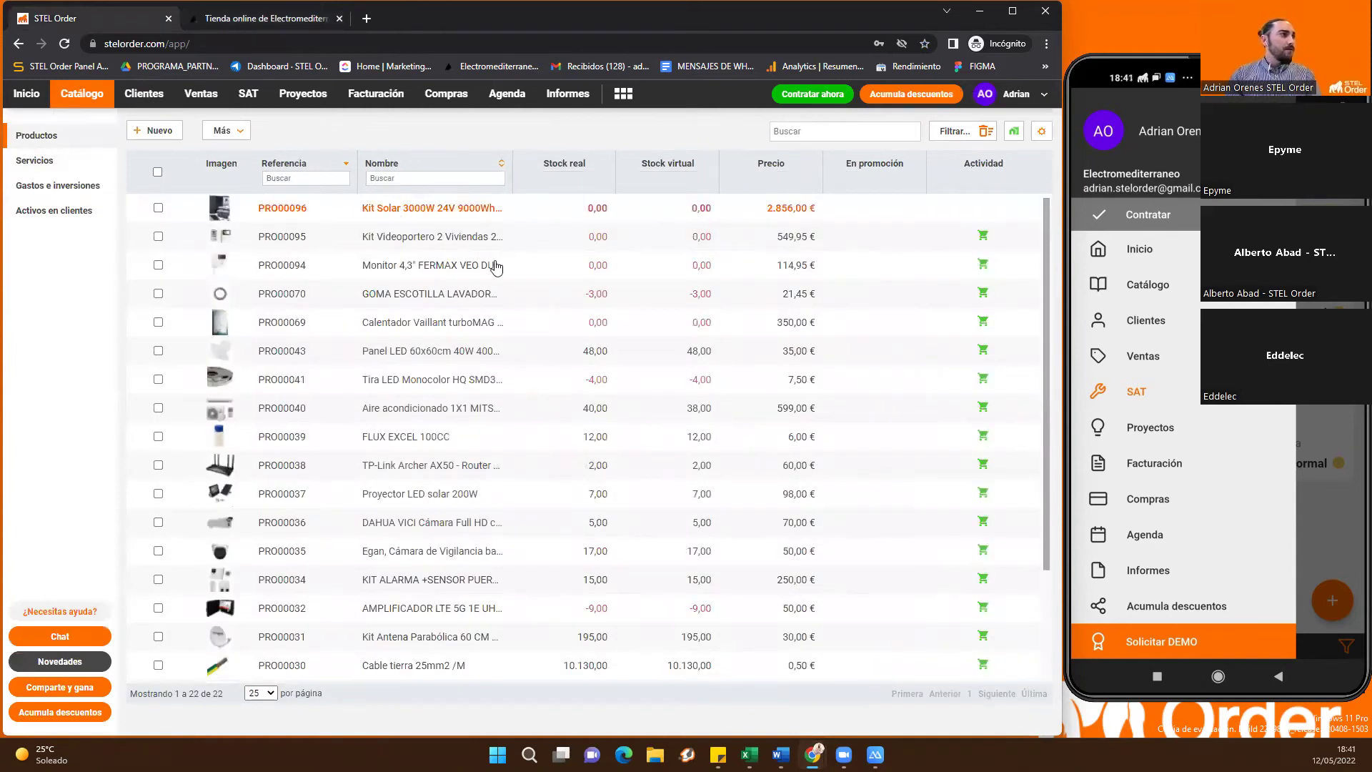
{"action": "right_click", "coordinate": [398, 208]}
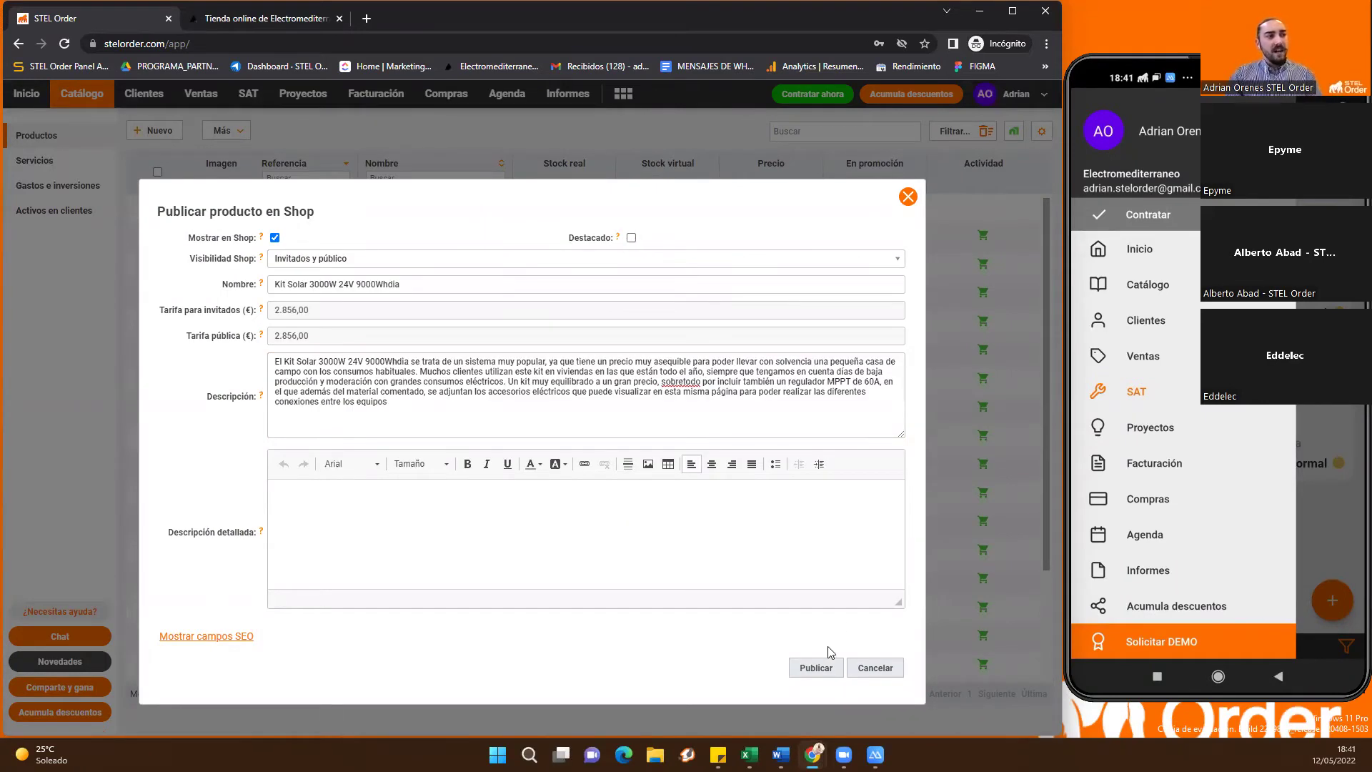
{"action": "left_click", "coordinate": [819, 667]}
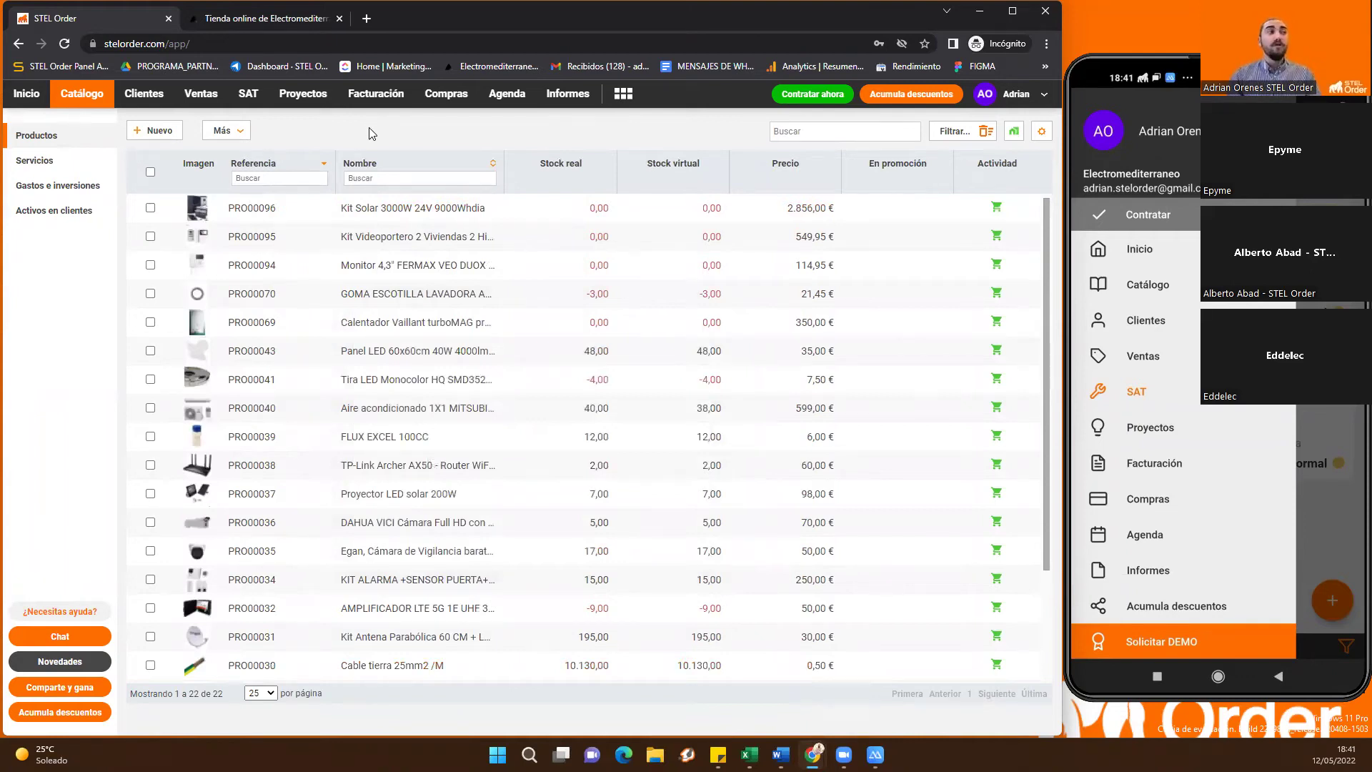
{"action": "left_click", "coordinate": [289, 20]}
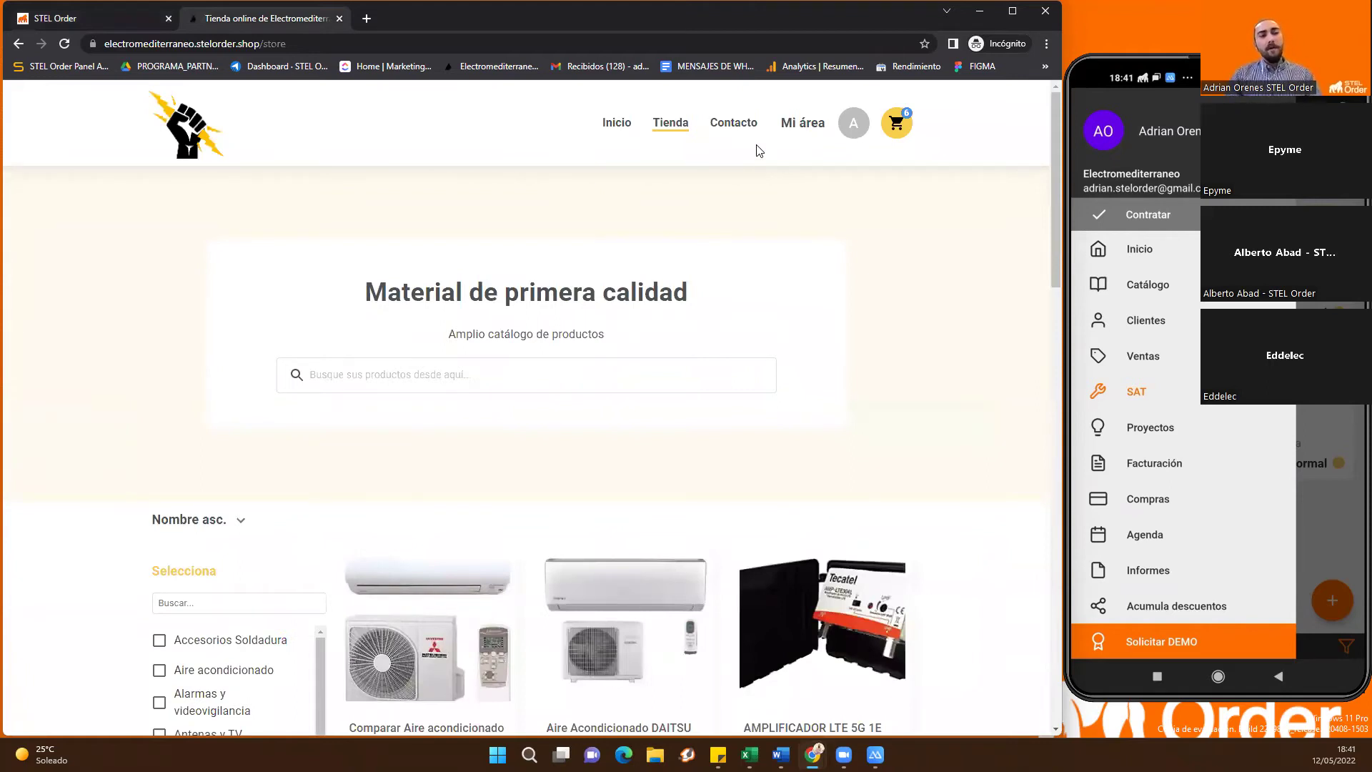
Select every client in Clientes and view its Más actions, then open Mi área in the shop
{"action": "left_click", "coordinate": [93, 19]}
{"action": "left_click", "coordinate": [166, 93]}
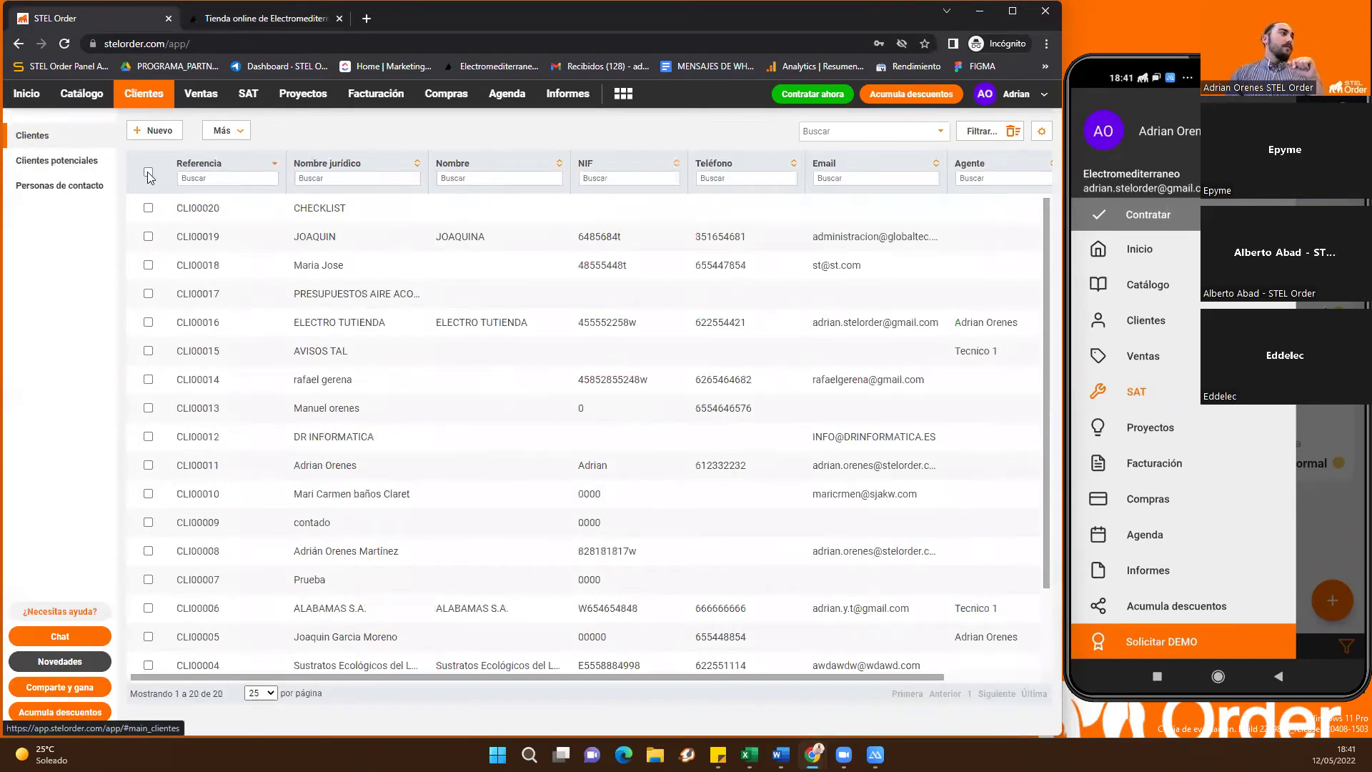
{"action": "left_click", "coordinate": [148, 173]}
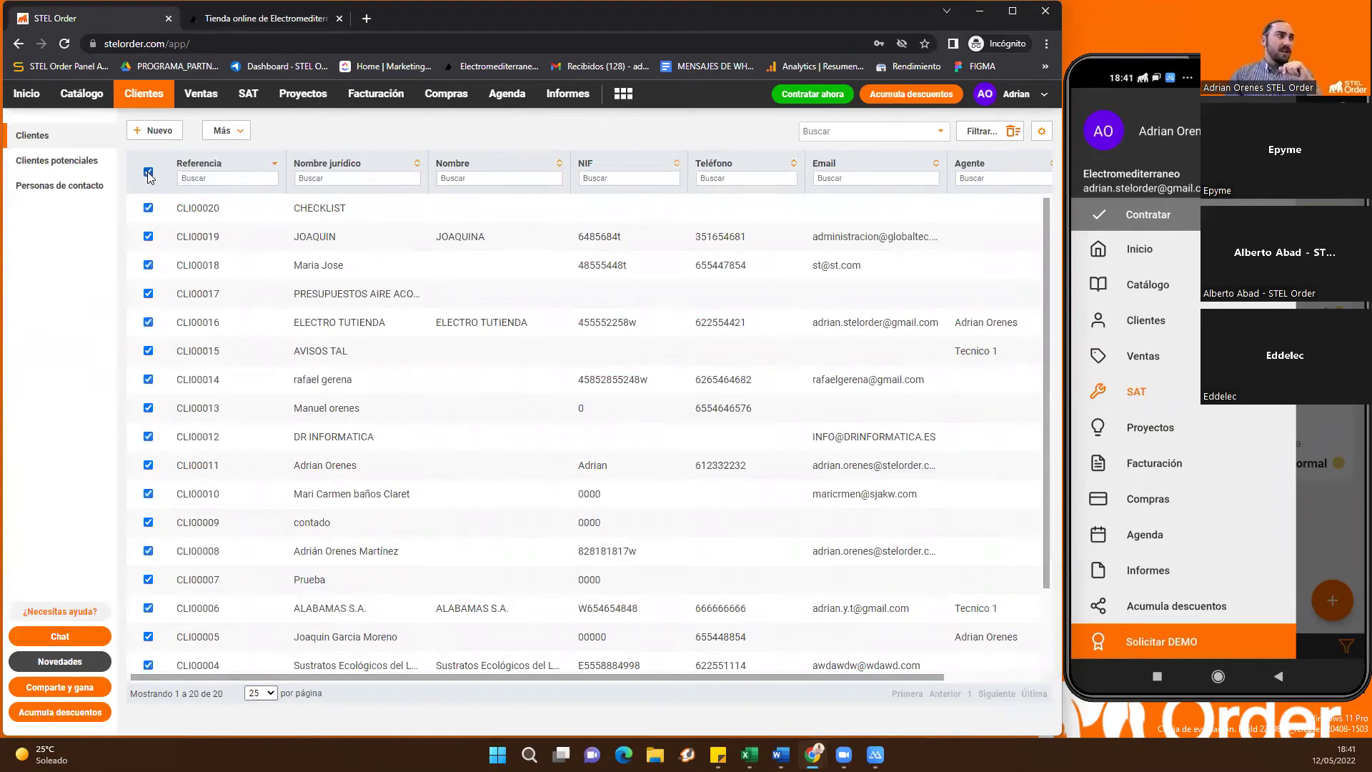
{"action": "left_click", "coordinate": [223, 131]}
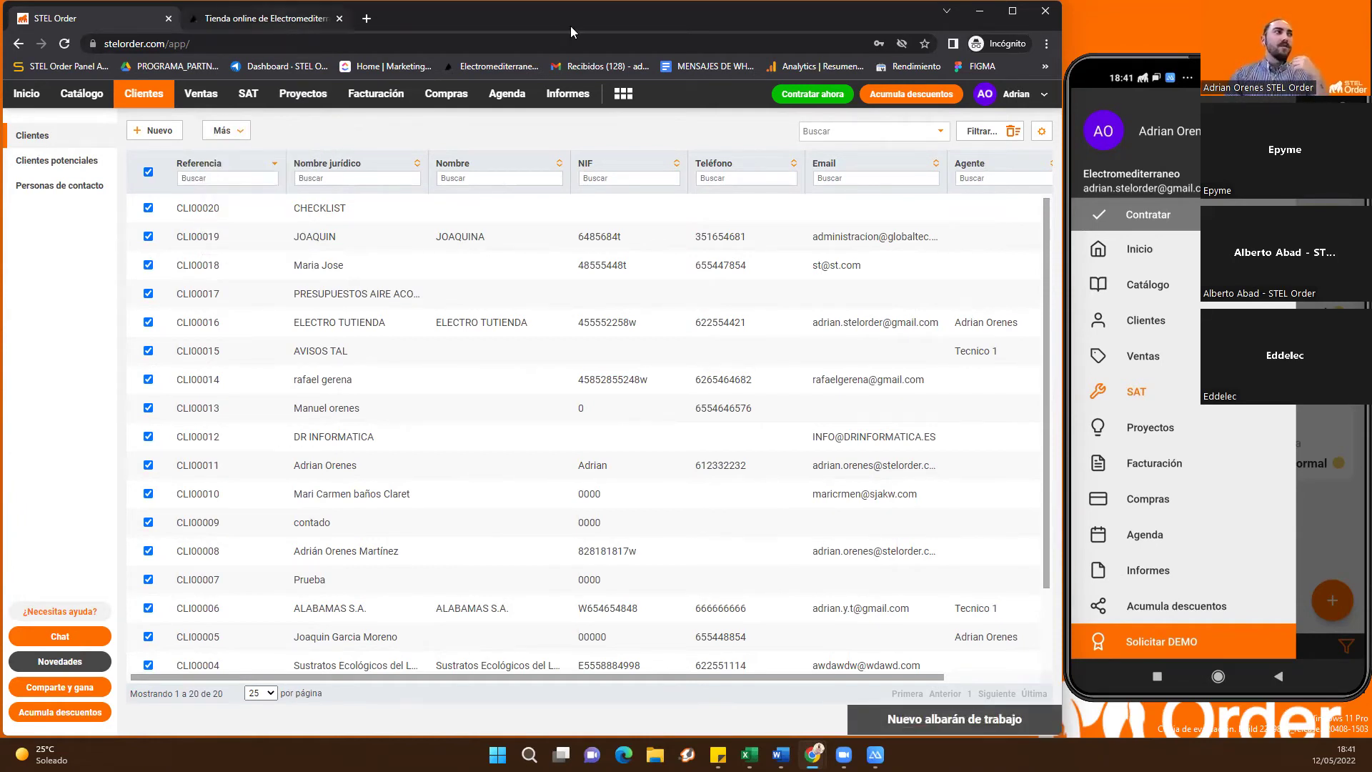
{"action": "left_click", "coordinate": [288, 26]}
{"action": "left_click", "coordinate": [820, 127]}
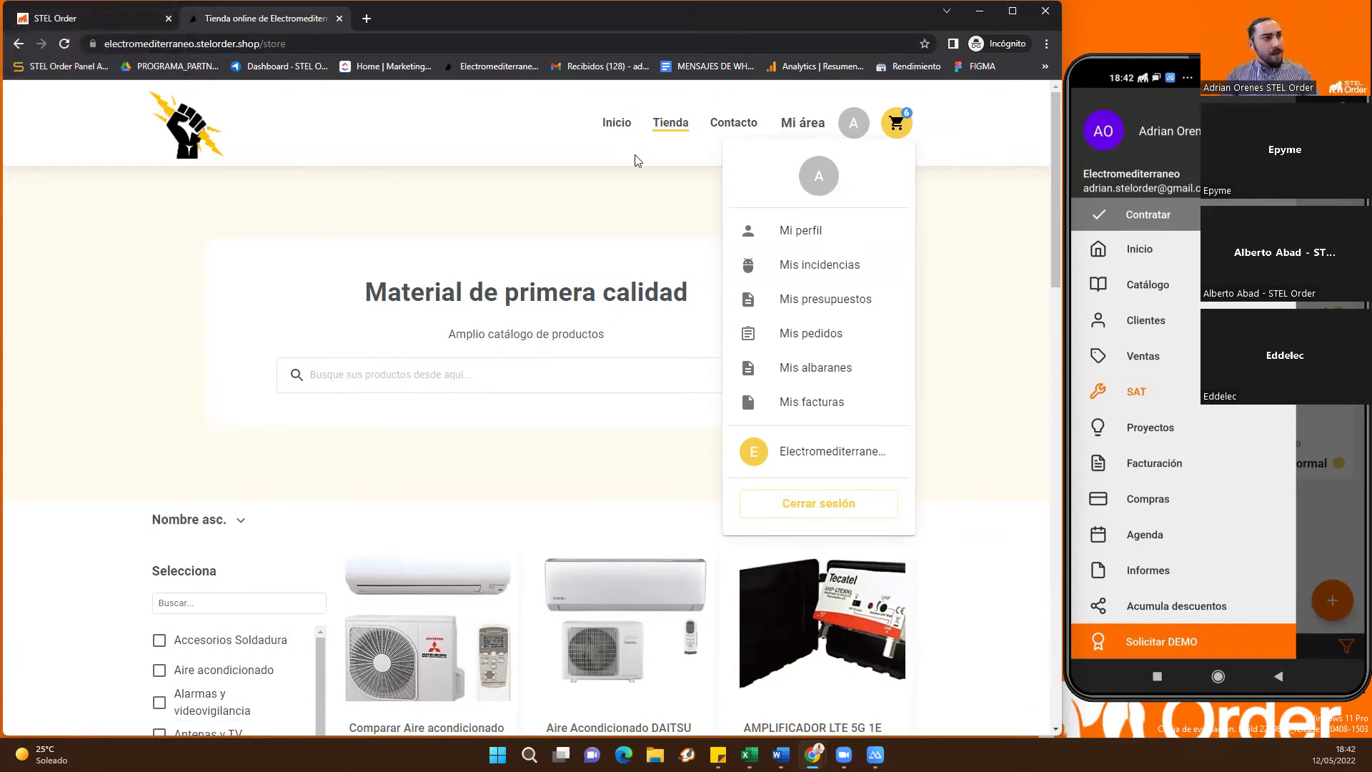
Review the customer's incidents list in the shop's personal area
{"action": "left_click", "coordinate": [827, 266]}
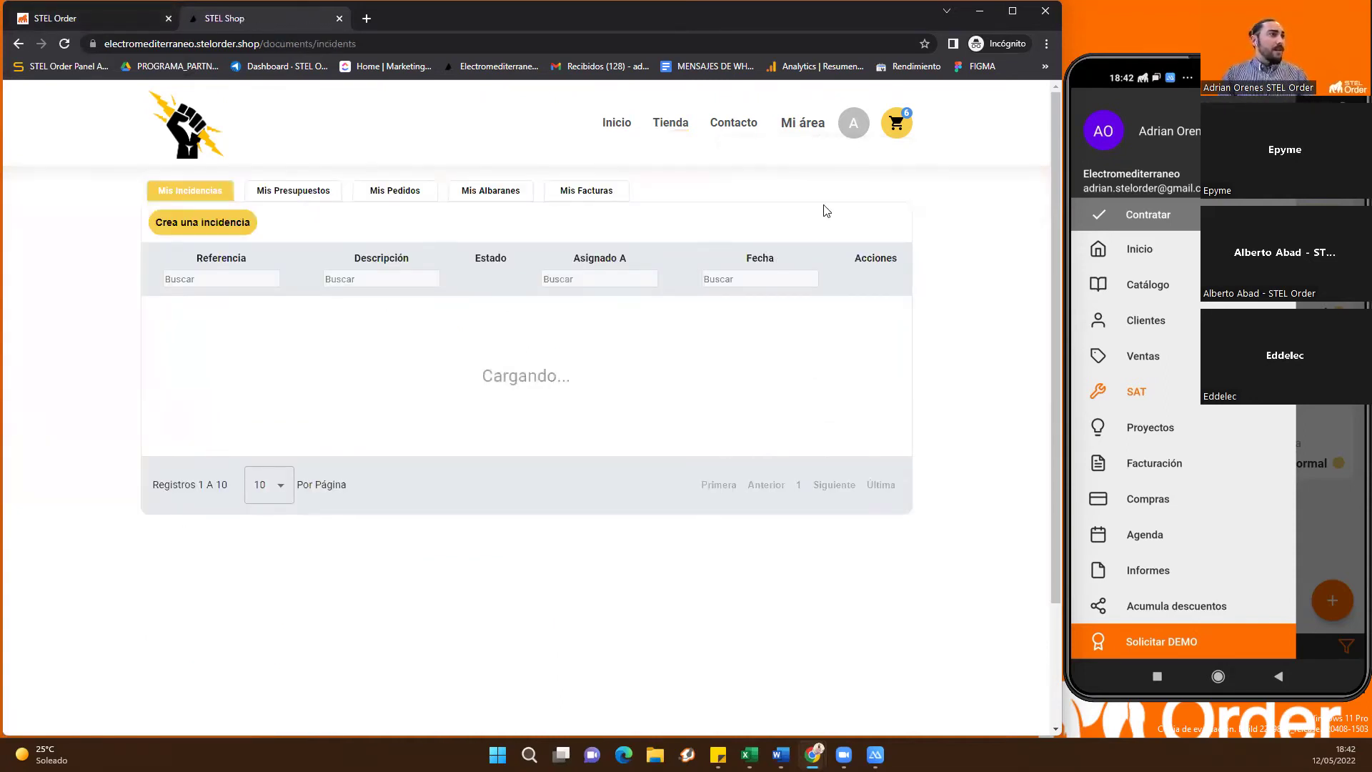
{"action": "scroll", "coordinate": [547, 468], "scroll_direction": "down", "scroll_amount": 2}
{"action": "scroll", "coordinate": [483, 348], "scroll_direction": "up", "scroll_amount": 2}
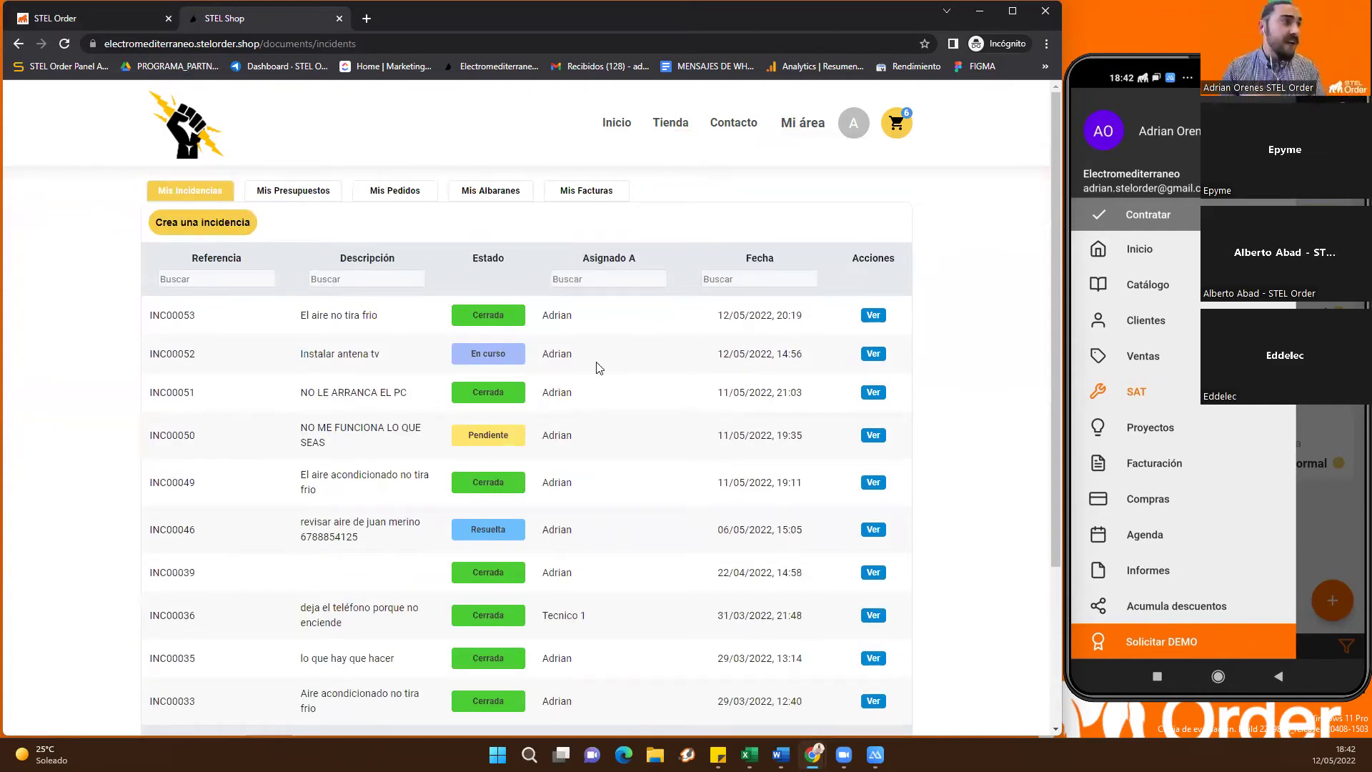
{"action": "left_click_drag", "start_coordinate": [619, 315], "coordinate": [636, 389]}
{"action": "left_click", "coordinate": [619, 620]}
{"action": "left_click", "coordinate": [635, 386]}
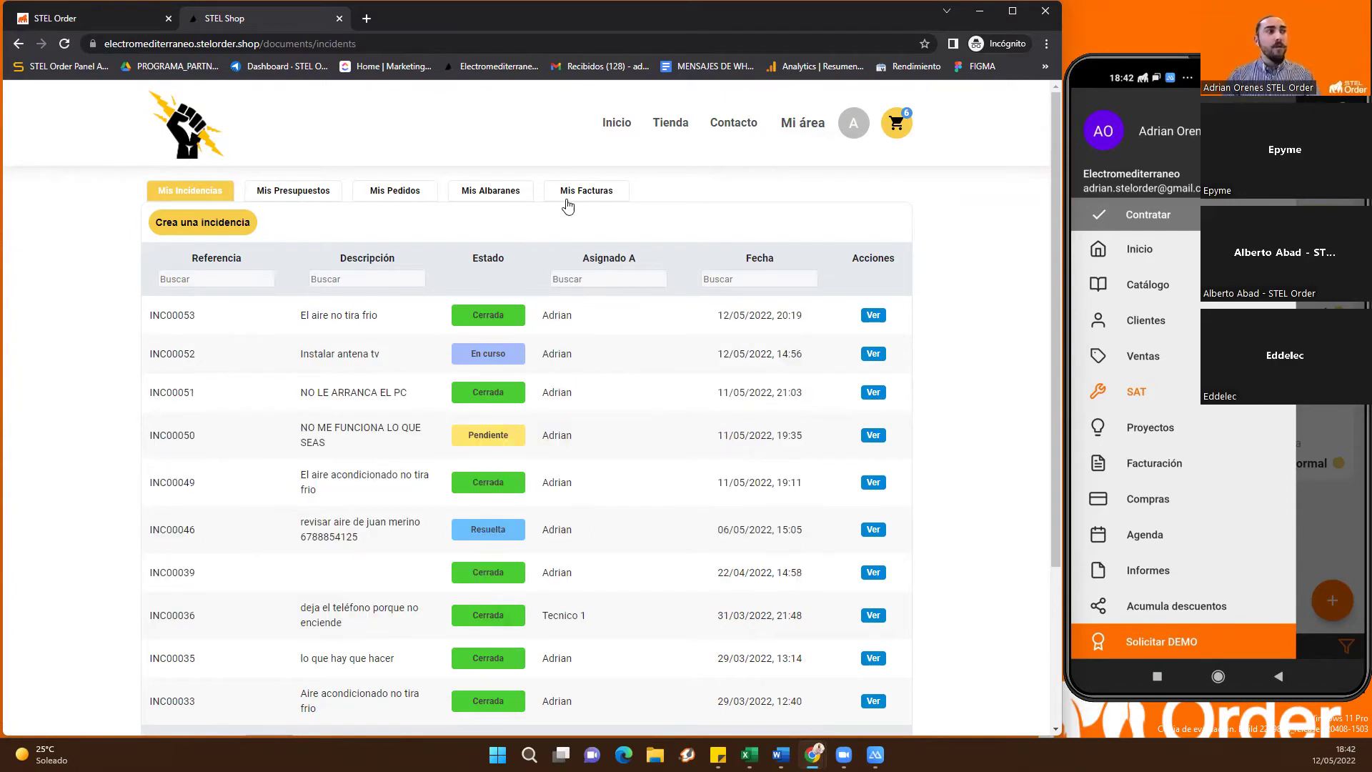
Check Mis Facturas showing 2368,53 € pending payment, then return to STEL Order
{"action": "left_click", "coordinate": [568, 199]}
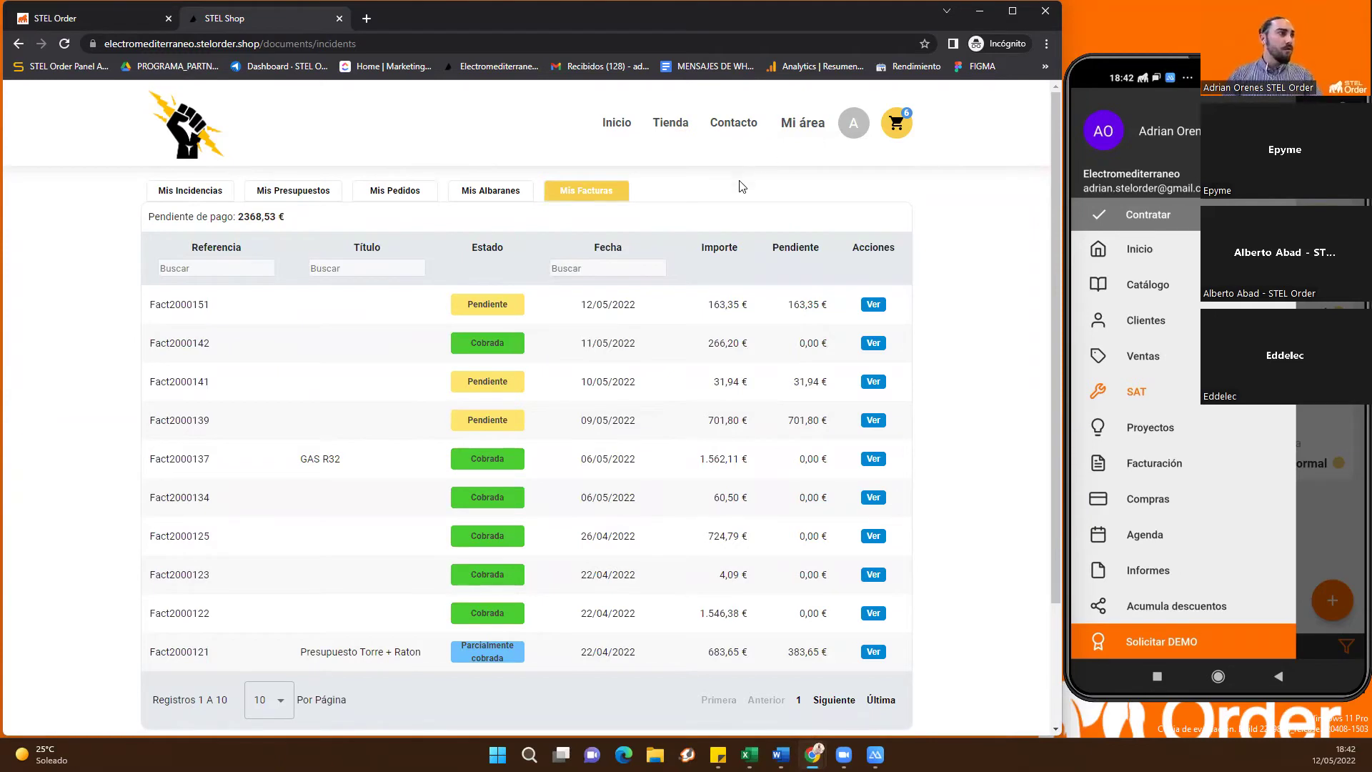
{"action": "left_click_drag", "start_coordinate": [296, 217], "coordinate": [236, 217]}
{"action": "left_click", "coordinate": [318, 222]}
{"action": "left_click", "coordinate": [108, 17]}
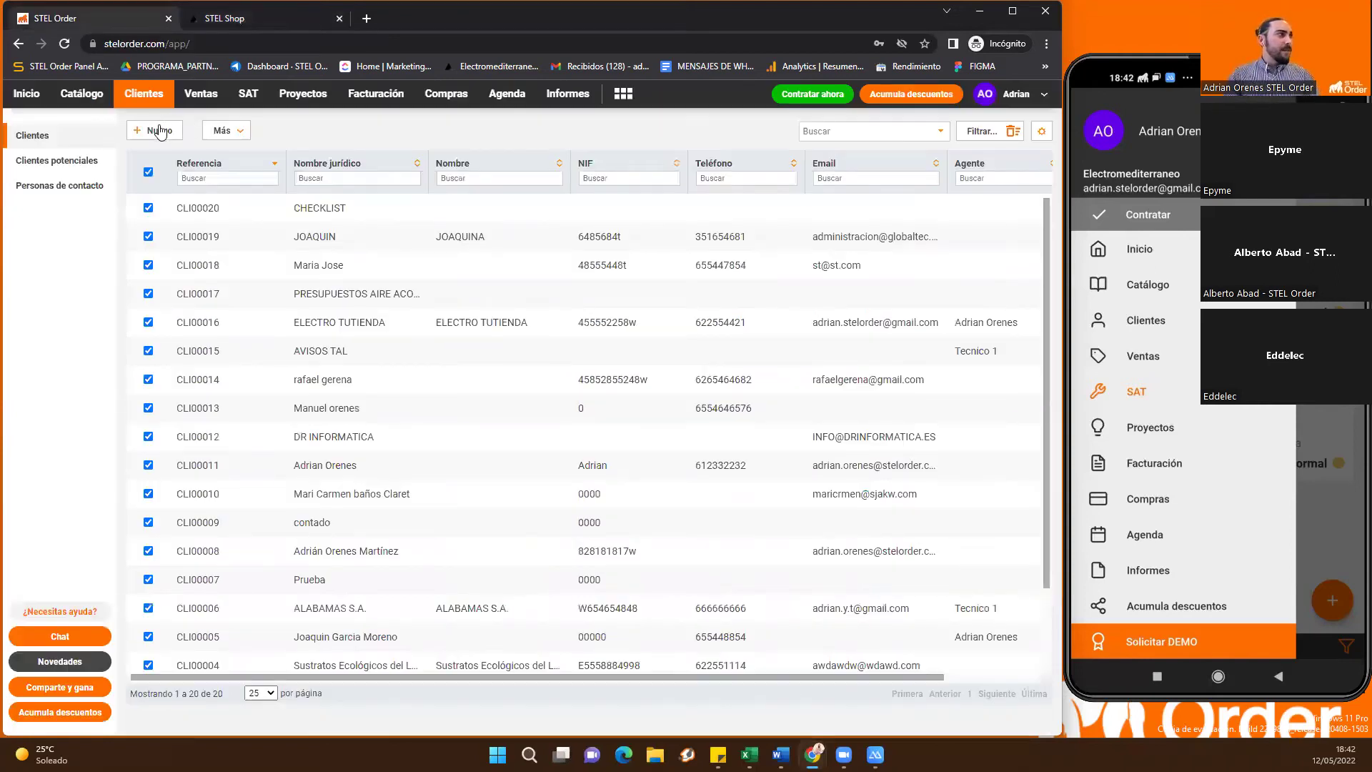
{"action": "left_click", "coordinate": [241, 133]}
{"action": "left_click", "coordinate": [275, 188]}
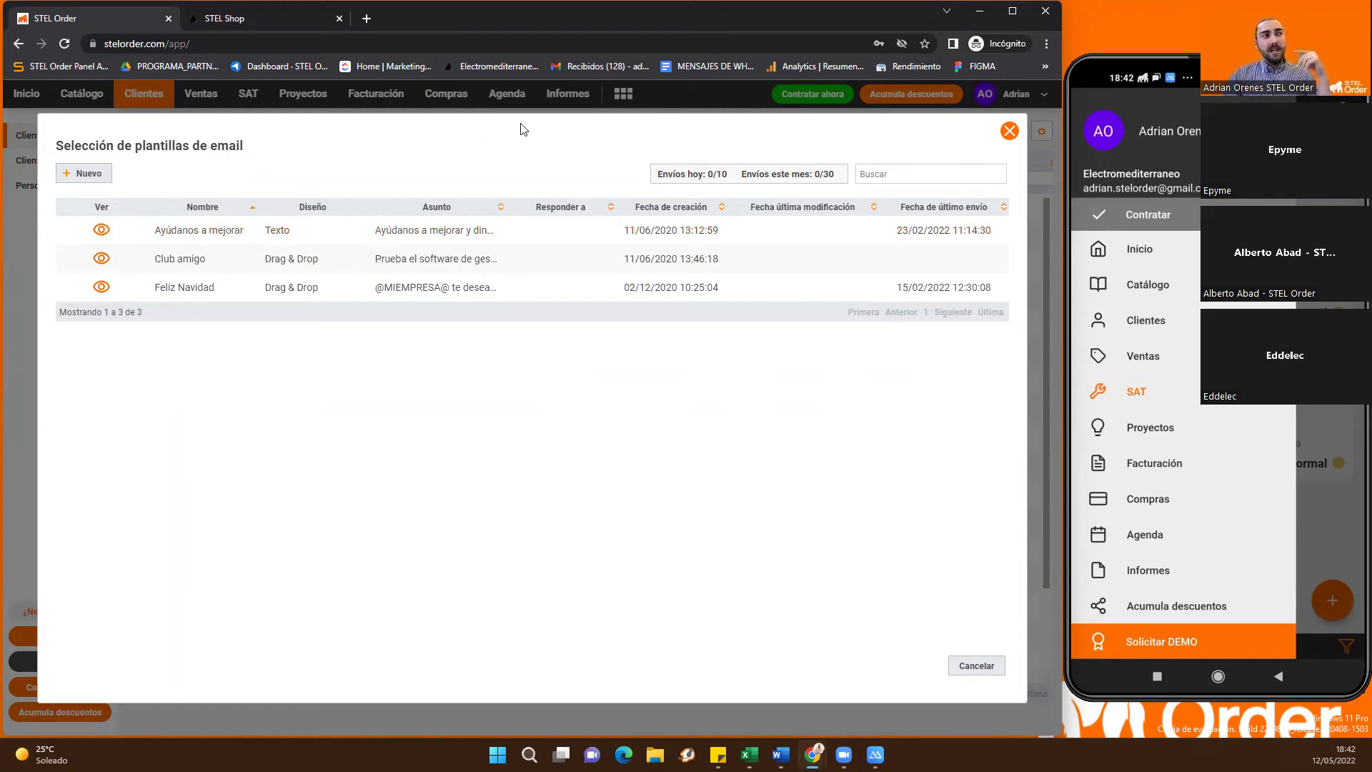
{"action": "left_click", "coordinate": [103, 175]}
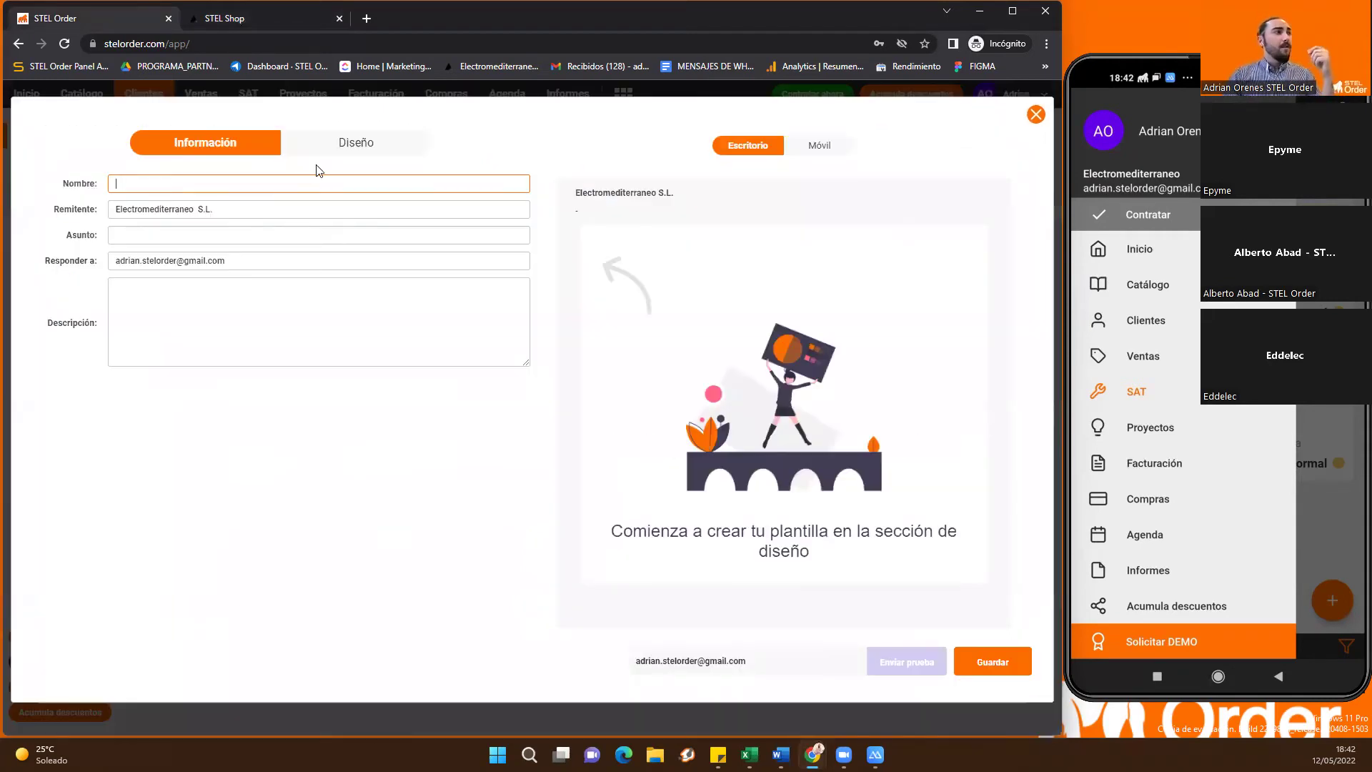
{"action": "left_click", "coordinate": [334, 148]}
{"action": "left_click", "coordinate": [243, 311]}
{"action": "type", "text": "O"}
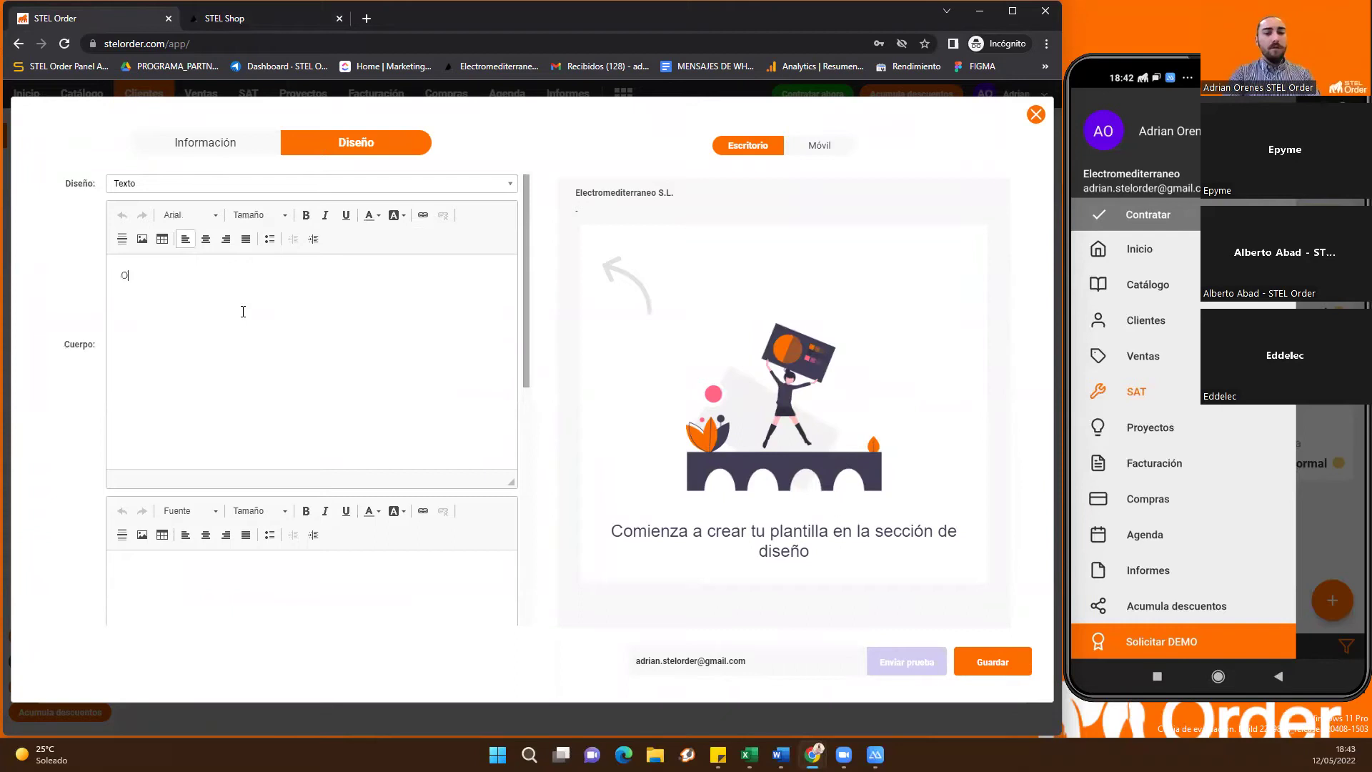
{"action": "type", "text": "FERTA AIRE ACONDICIONADO"}
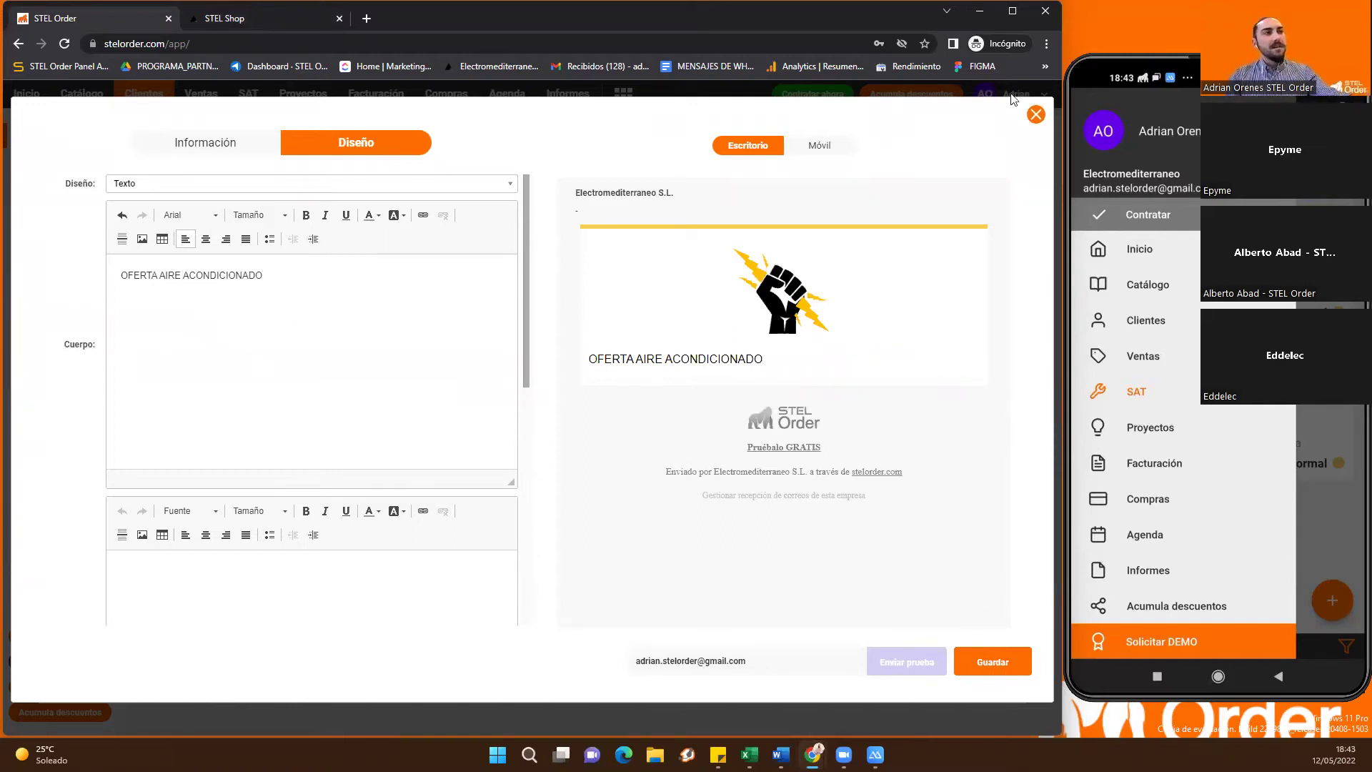
{"action": "left_click", "coordinate": [1035, 115]}
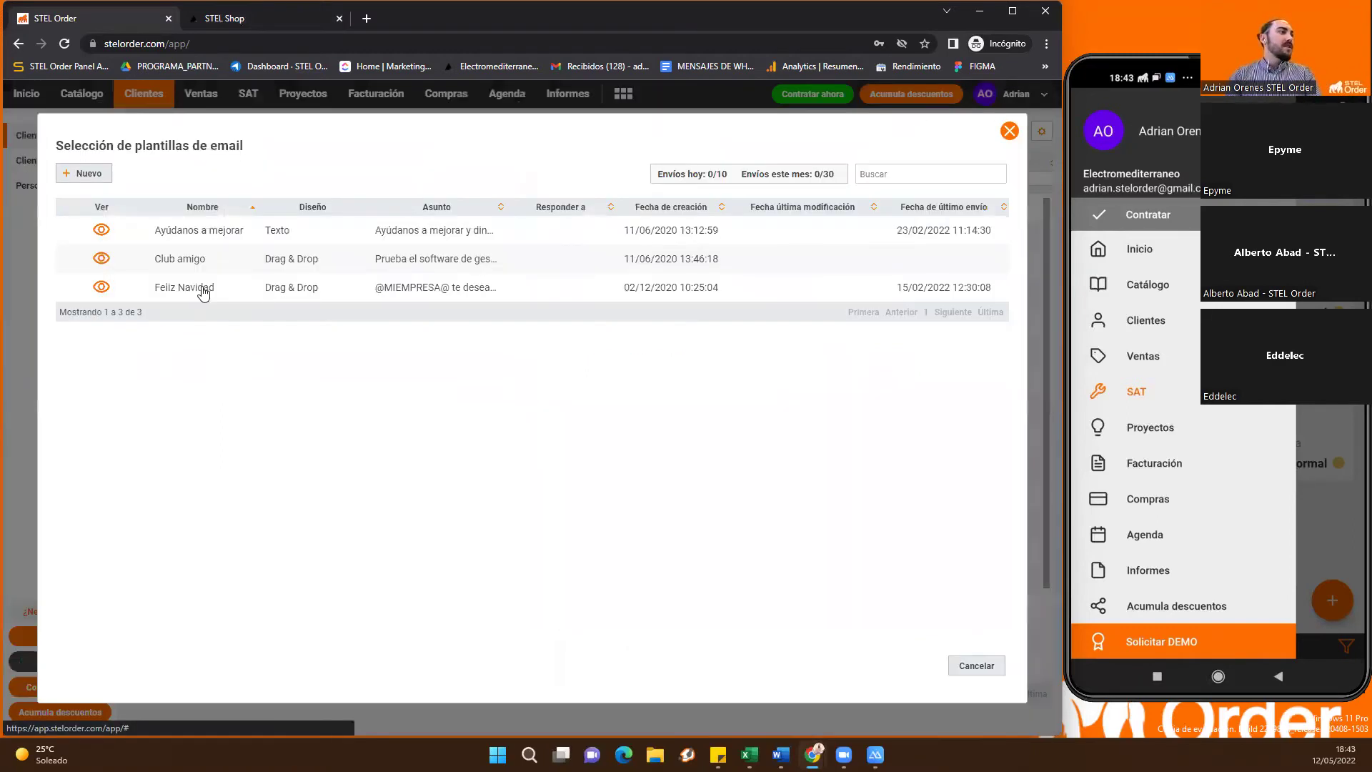
{"action": "left_click", "coordinate": [290, 294]}
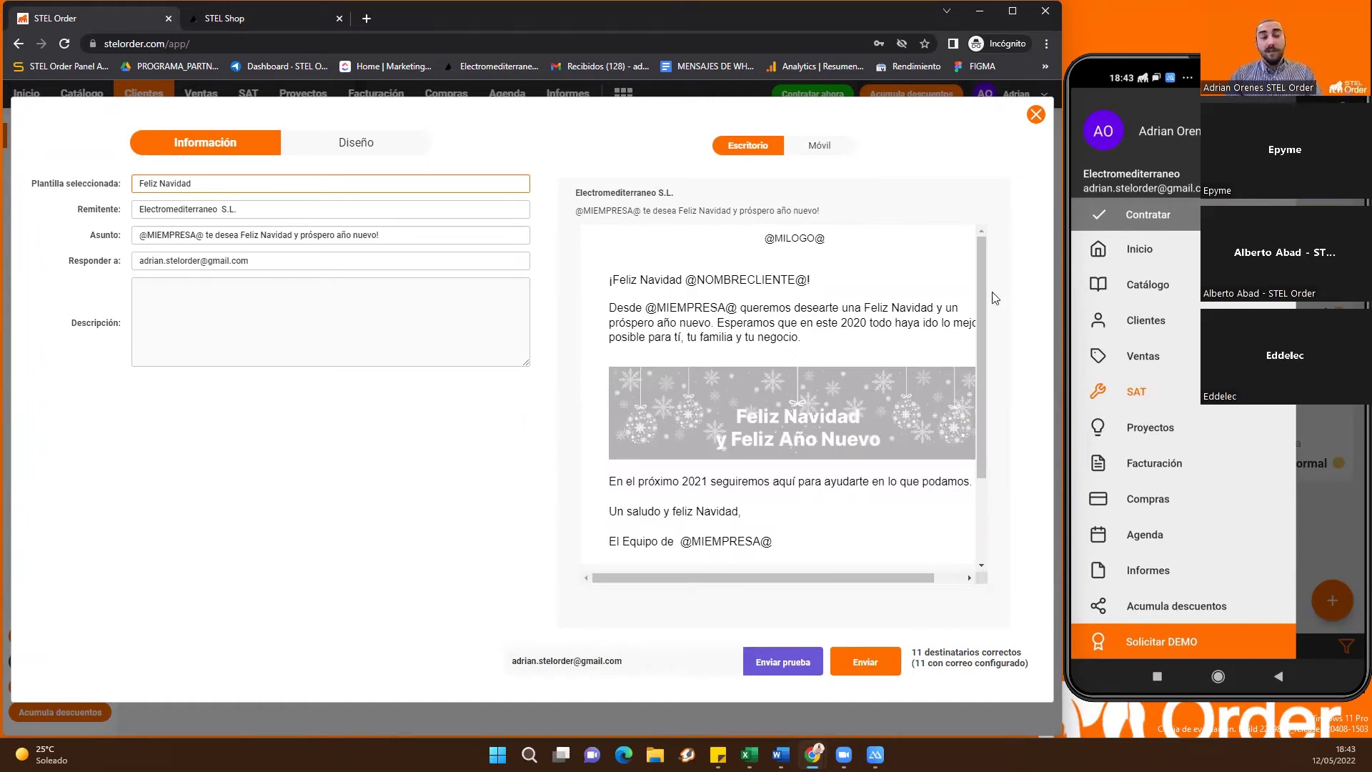
{"action": "left_click_drag", "start_coordinate": [979, 303], "coordinate": [1004, 290]}
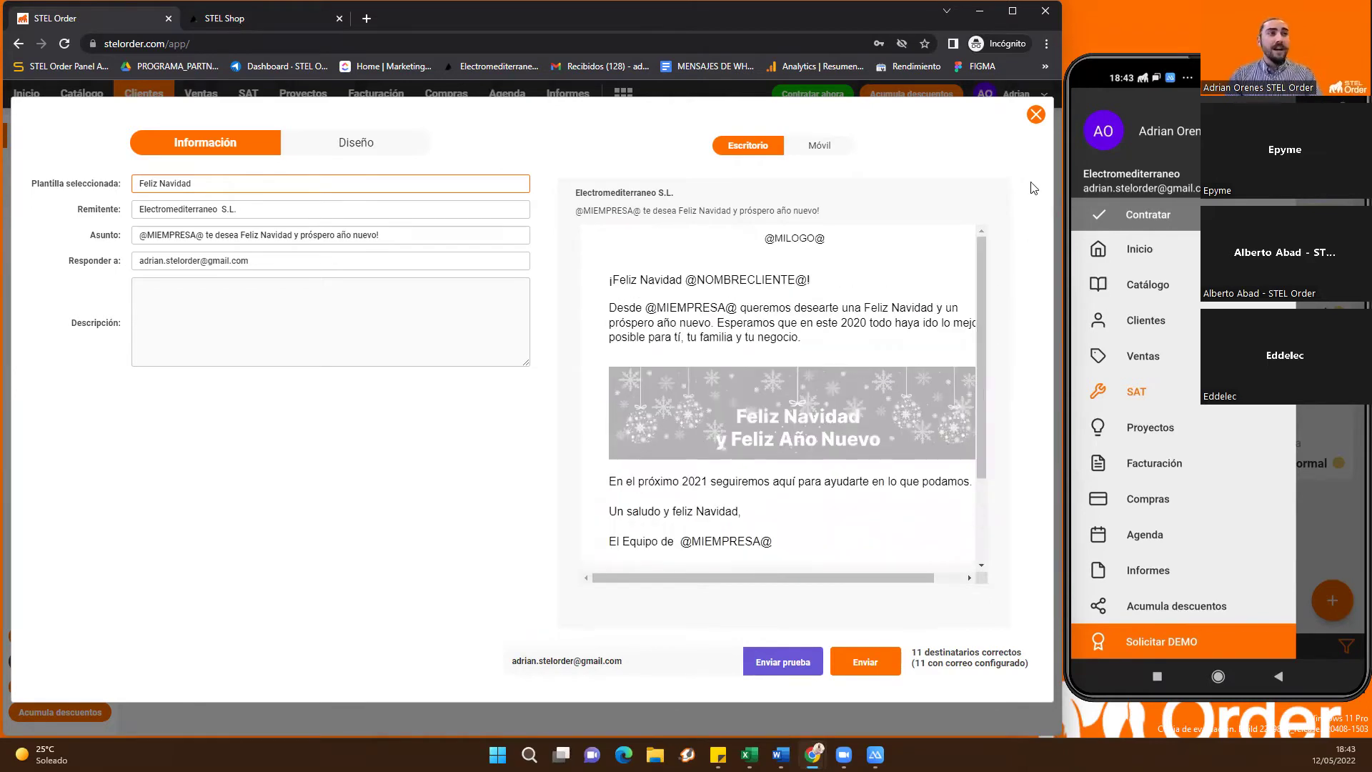
{"action": "left_click", "coordinate": [1032, 119]}
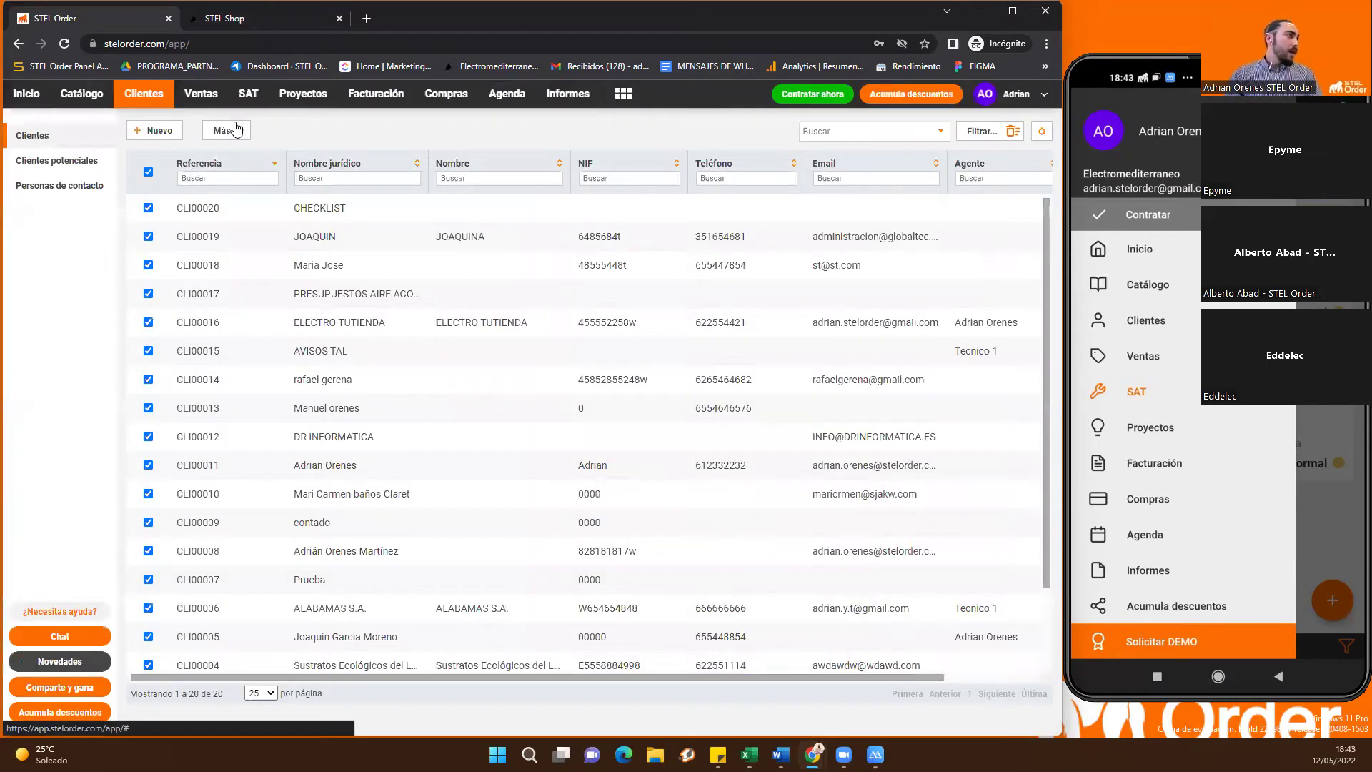
Open Más > Notificar impagos for 14 overdue receipts to 3 recipients and review the reminder message
{"action": "left_click", "coordinate": [234, 130]}
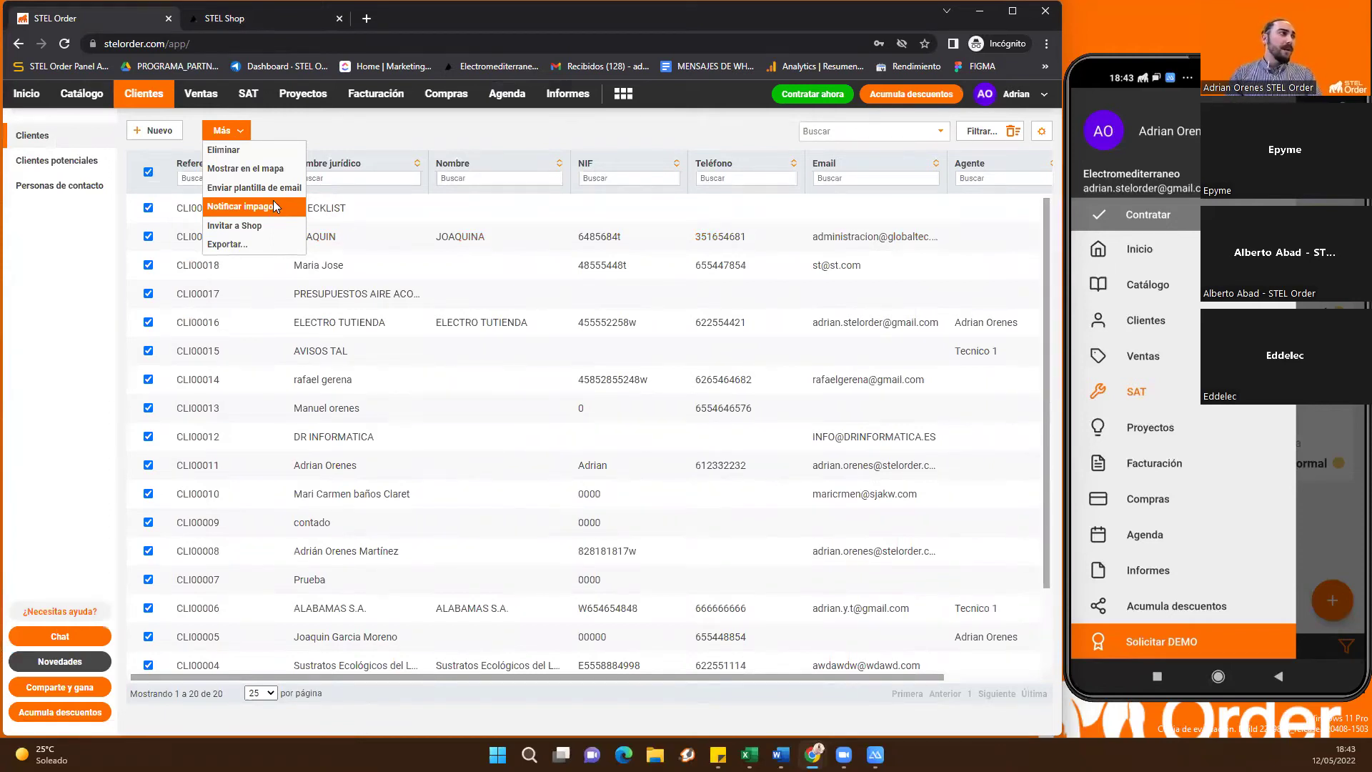
{"action": "left_click", "coordinate": [273, 206]}
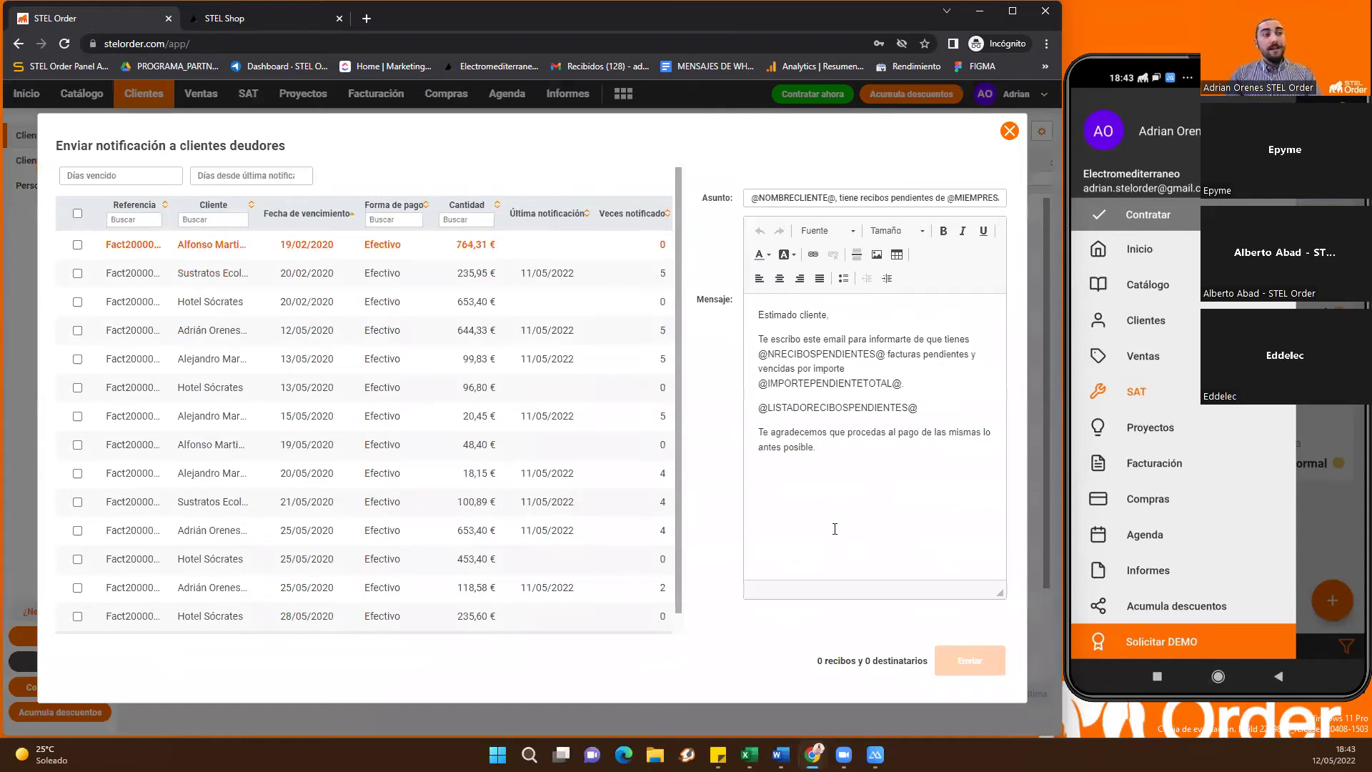
{"action": "left_click", "coordinate": [879, 356]}
{"action": "key", "text": "ctrl+a"}
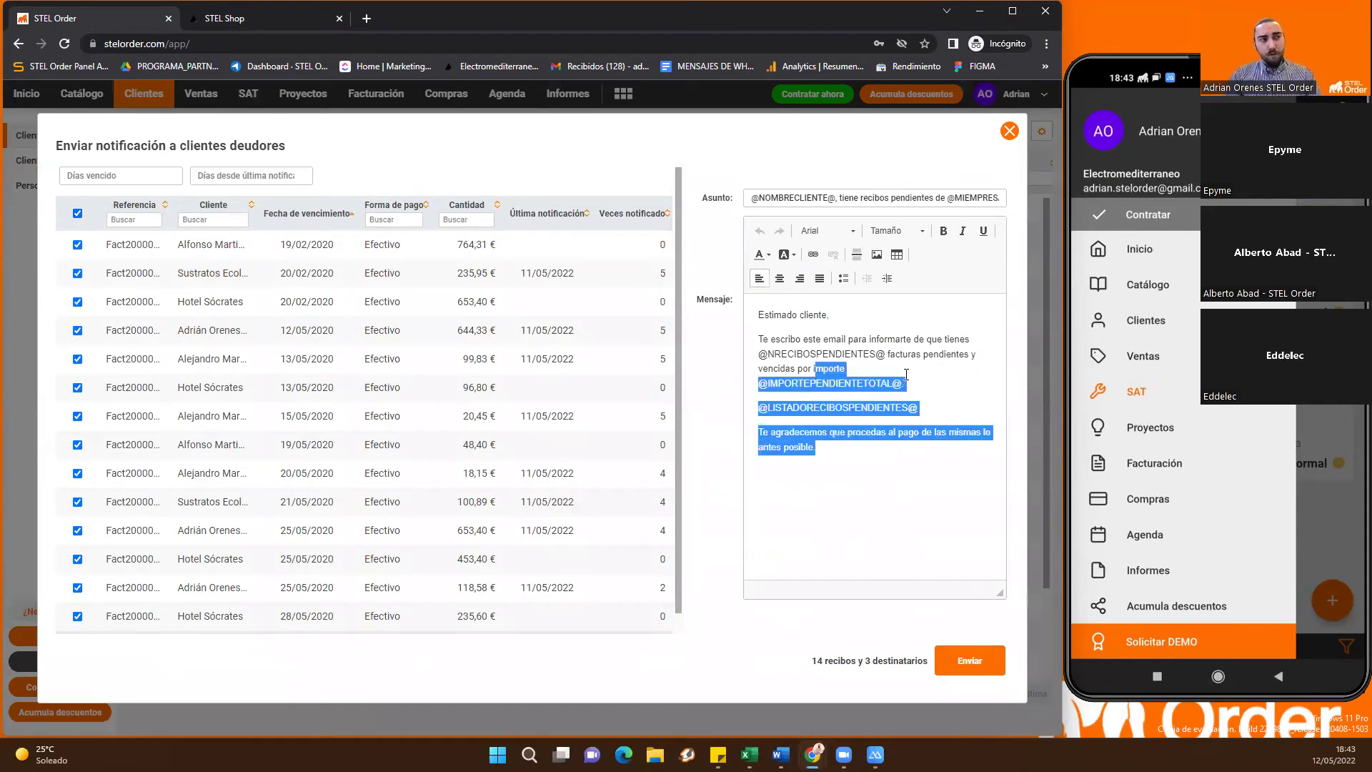
{"action": "left_click", "coordinate": [880, 457]}
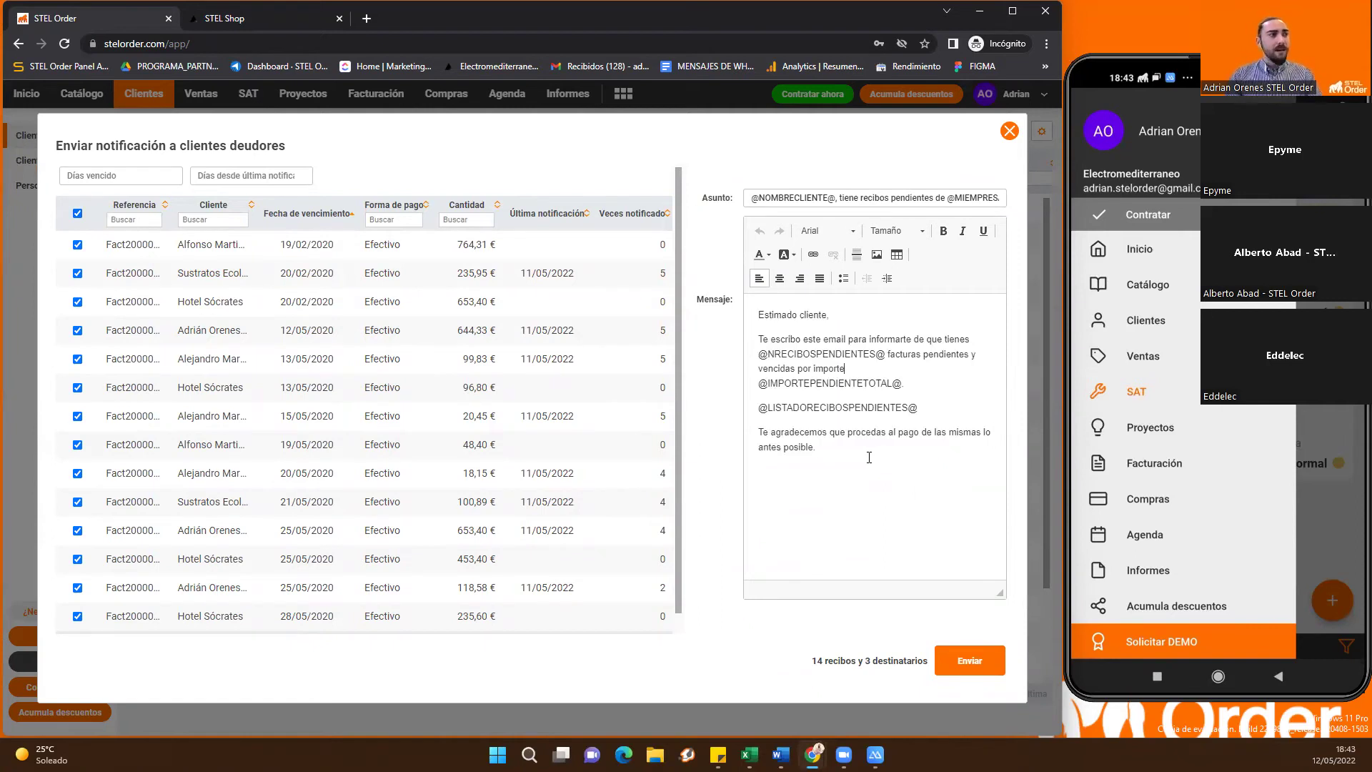
{"action": "key", "text": "shift+Left"}
{"action": "key", "text": "shift+Left"}
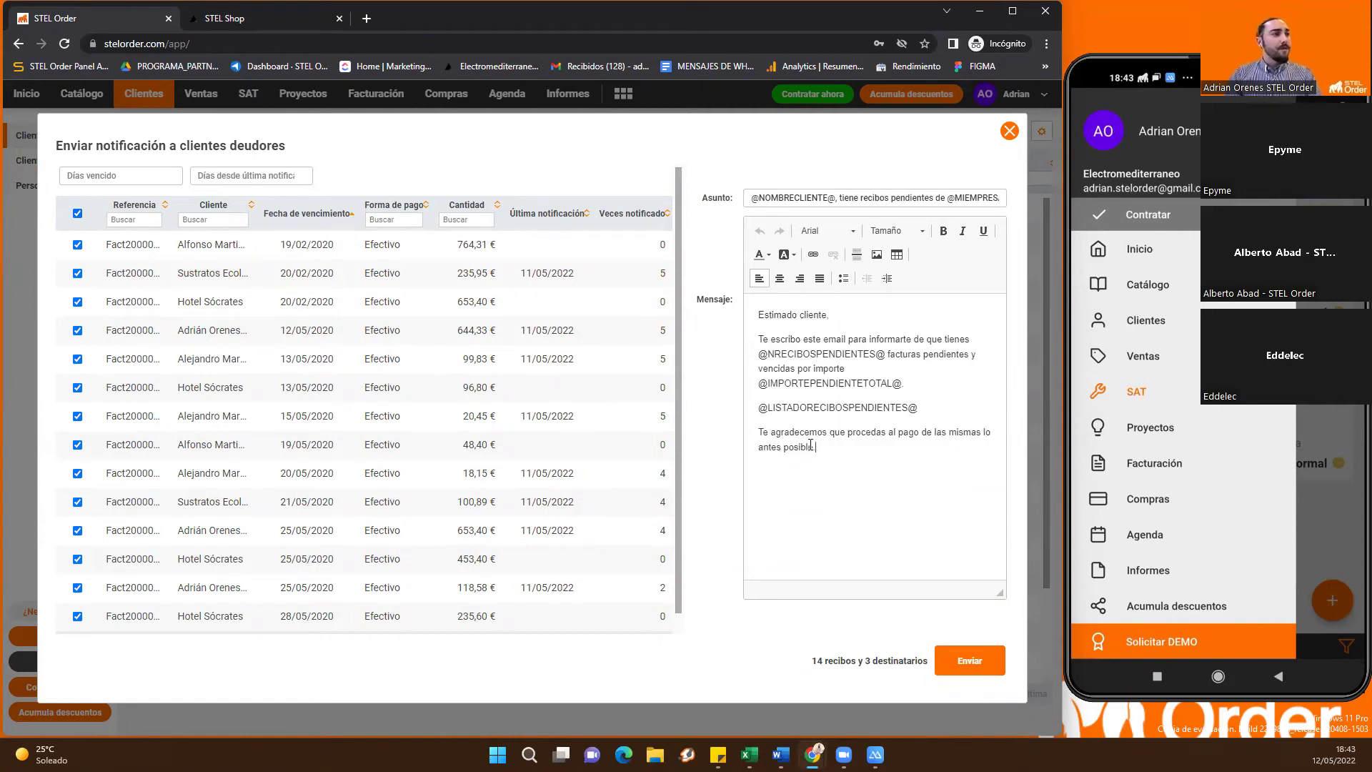
{"action": "left_click", "coordinate": [853, 469]}
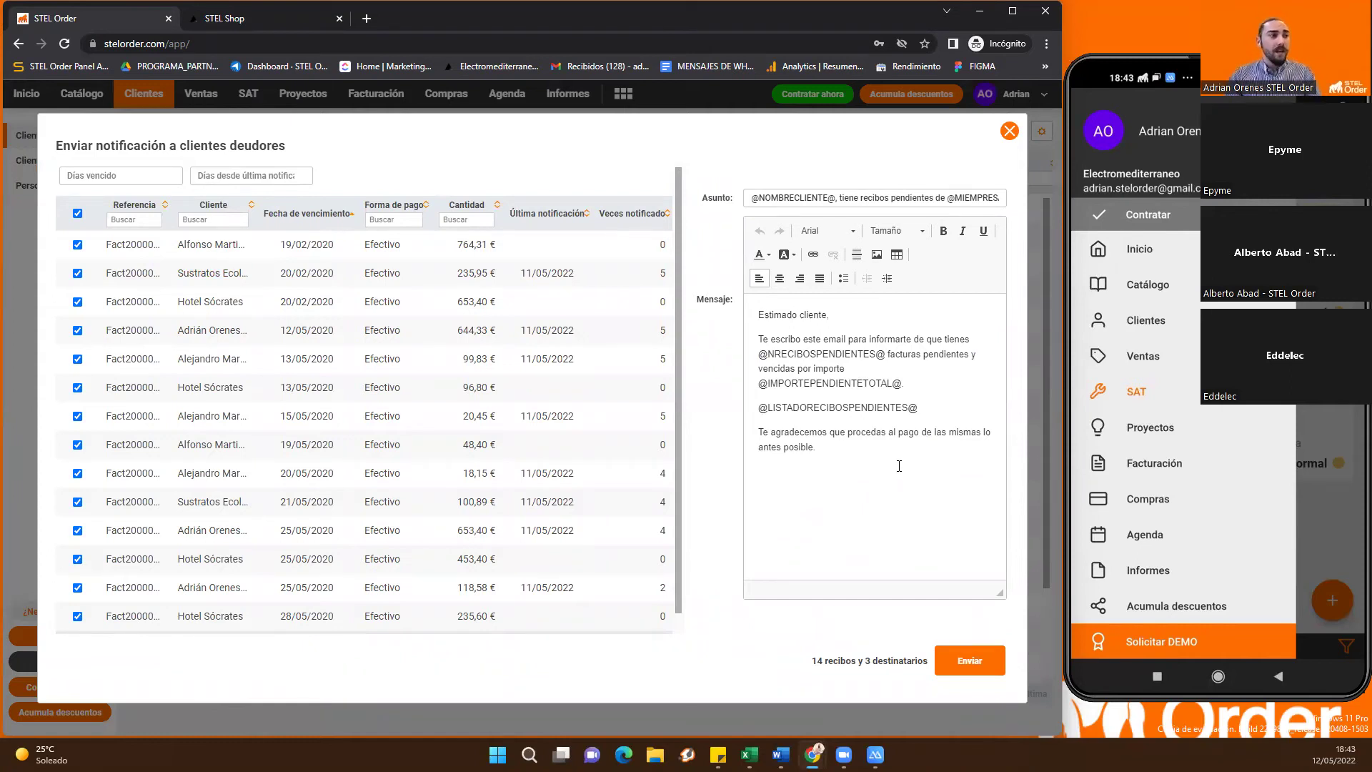
{"action": "triple_click", "coordinate": [886, 461]}
{"action": "left_click", "coordinate": [859, 472]}
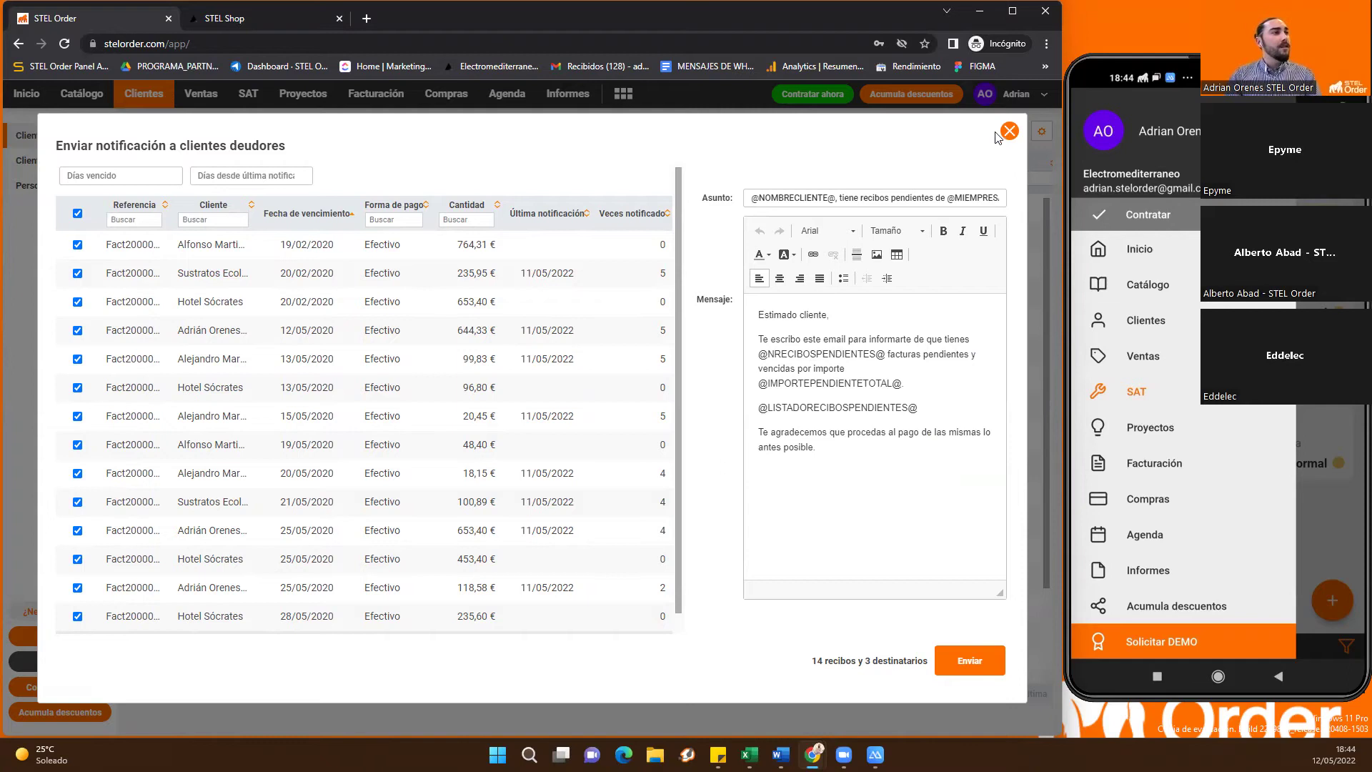
Close the debtor notification and display the add-on apps launcher over the client list
{"action": "left_click", "coordinate": [618, 111]}
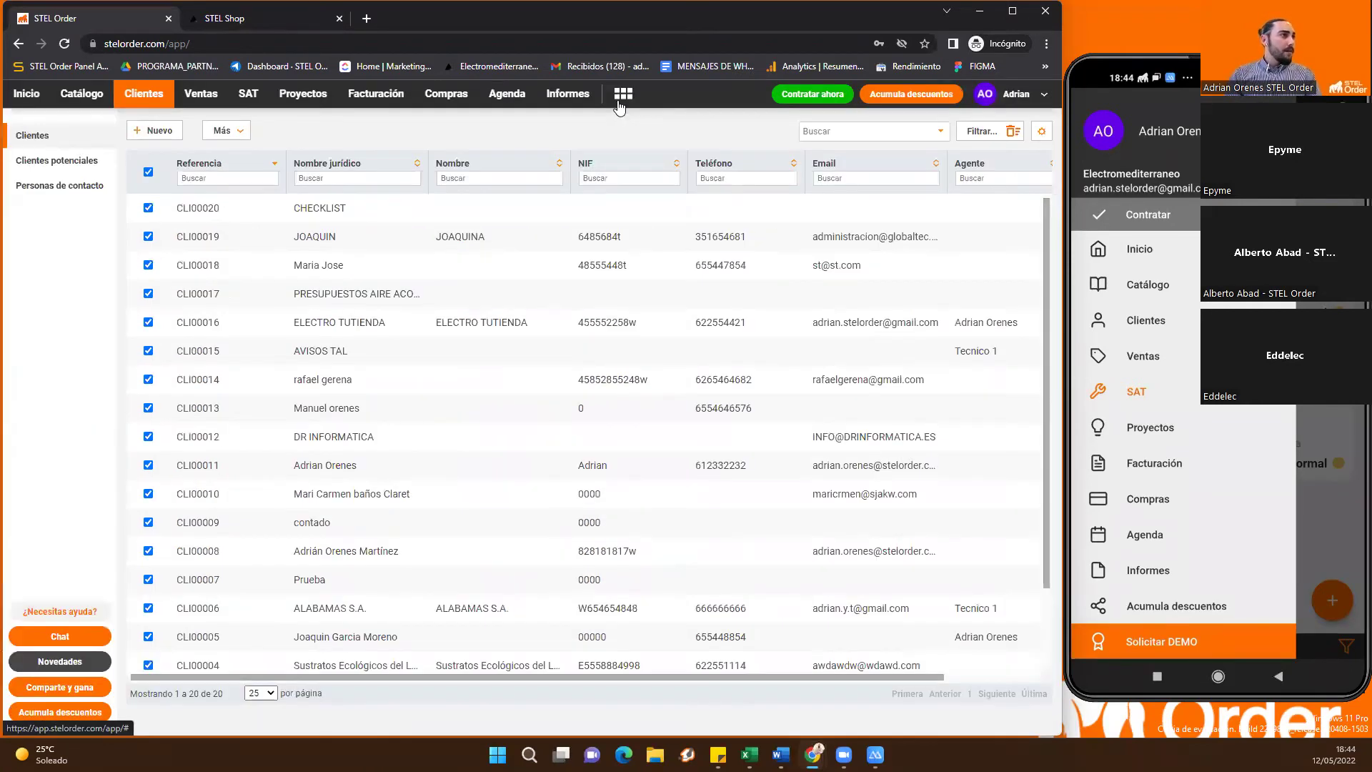
{"action": "left_click", "coordinate": [620, 104]}
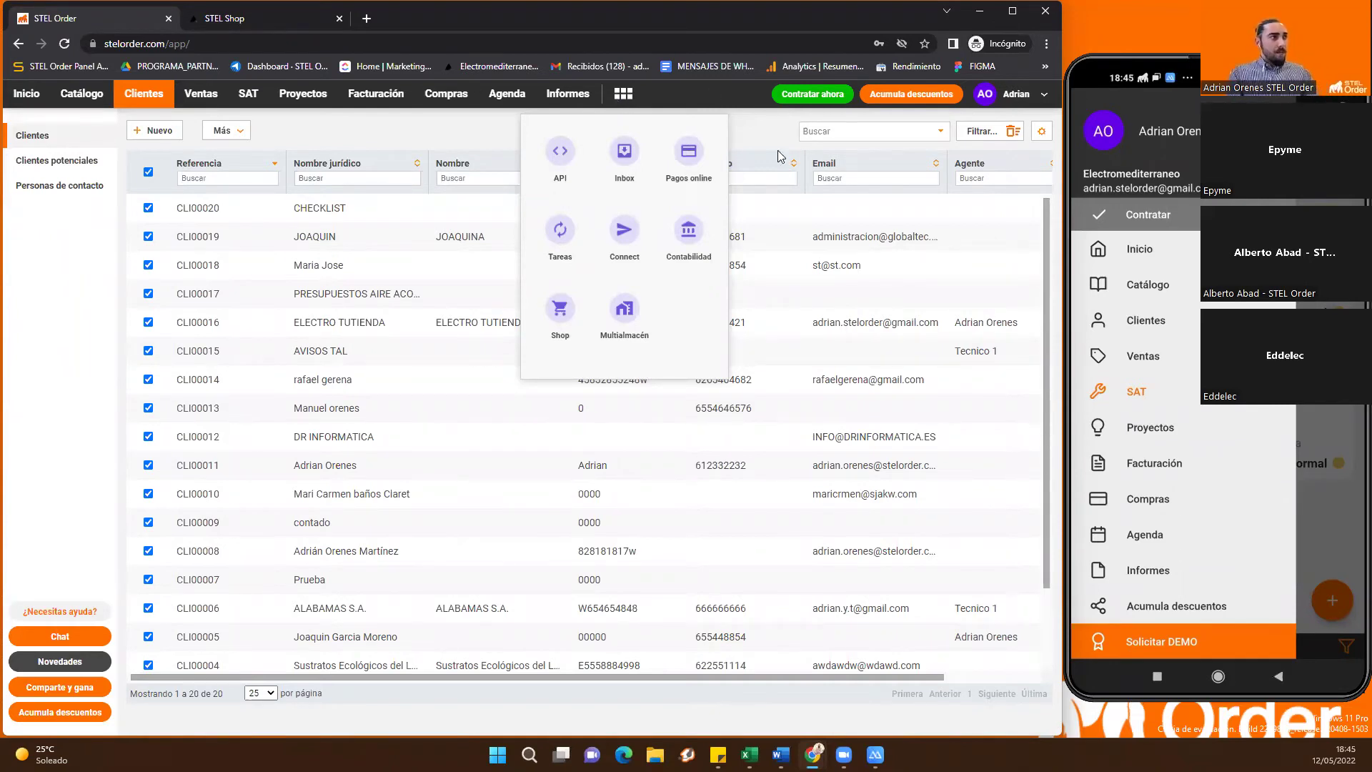
Go to the Inicio dashboard summarising 97 invoices totalling 29.639,95 €, briefly reopening the apps launcher
{"action": "left_click", "coordinate": [753, 121]}
{"action": "left_click", "coordinate": [75, 93]}
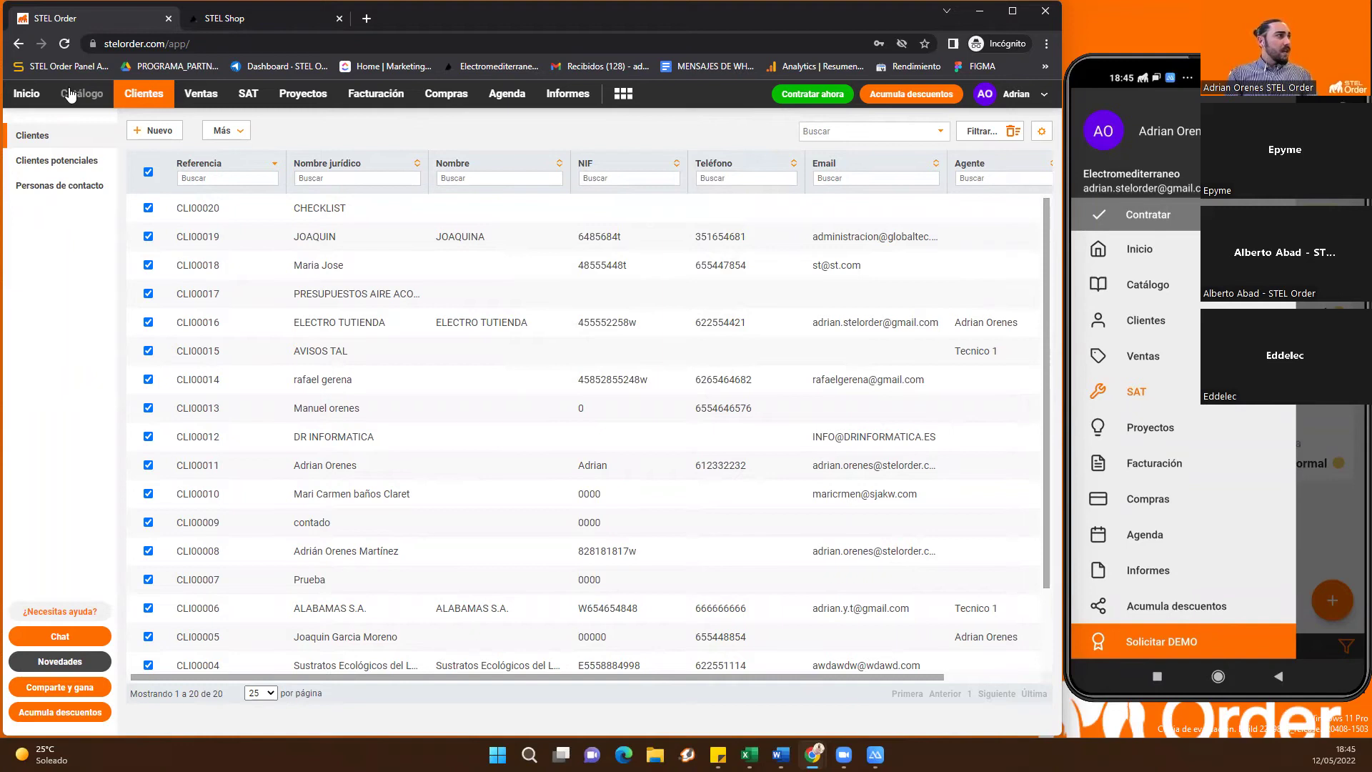
{"action": "left_click", "coordinate": [27, 93]}
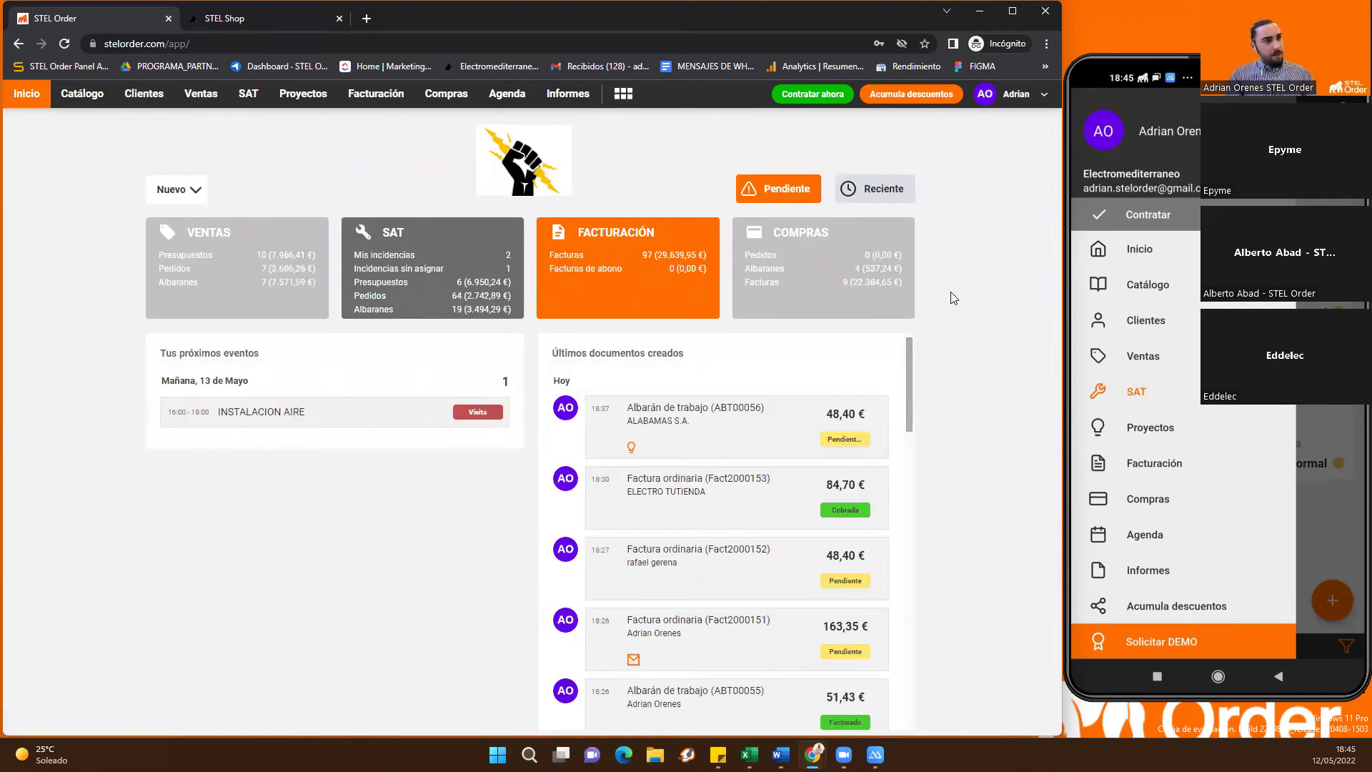
{"action": "left_click", "coordinate": [623, 93]}
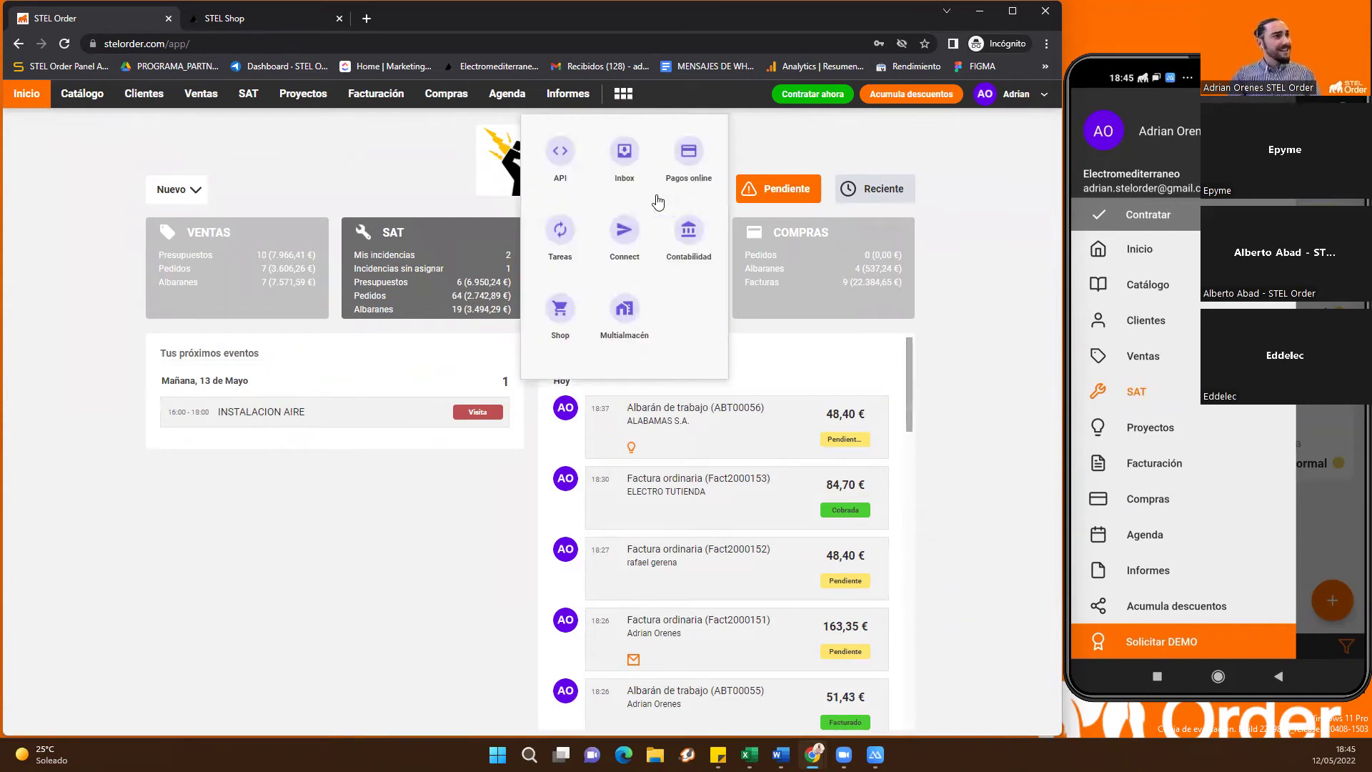
{"action": "left_click", "coordinate": [985, 218]}
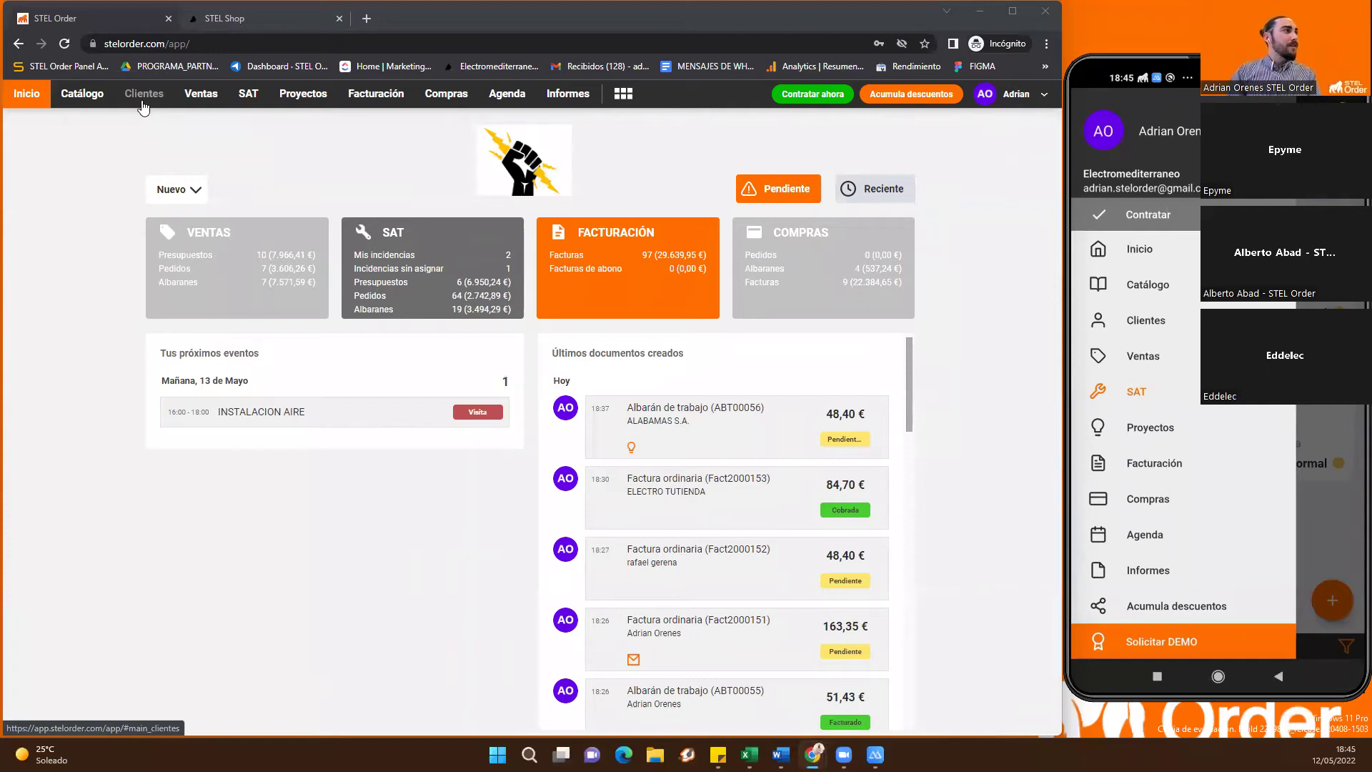
Reload Clientes with no rows ticked and open DR INFORMATICA's ratings, showing 'Llegaron tarde los tecnicos'
{"action": "left_click", "coordinate": [143, 105]}
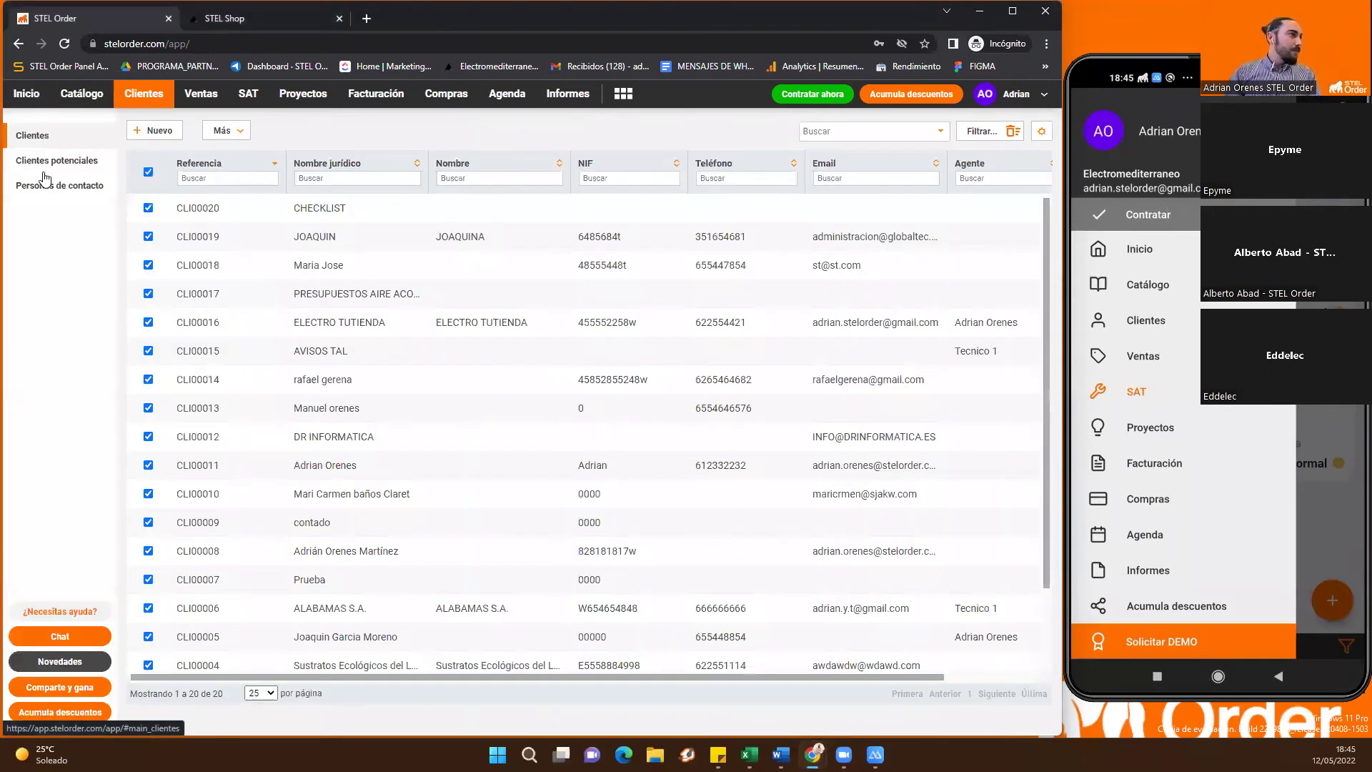
{"action": "left_click", "coordinate": [34, 136]}
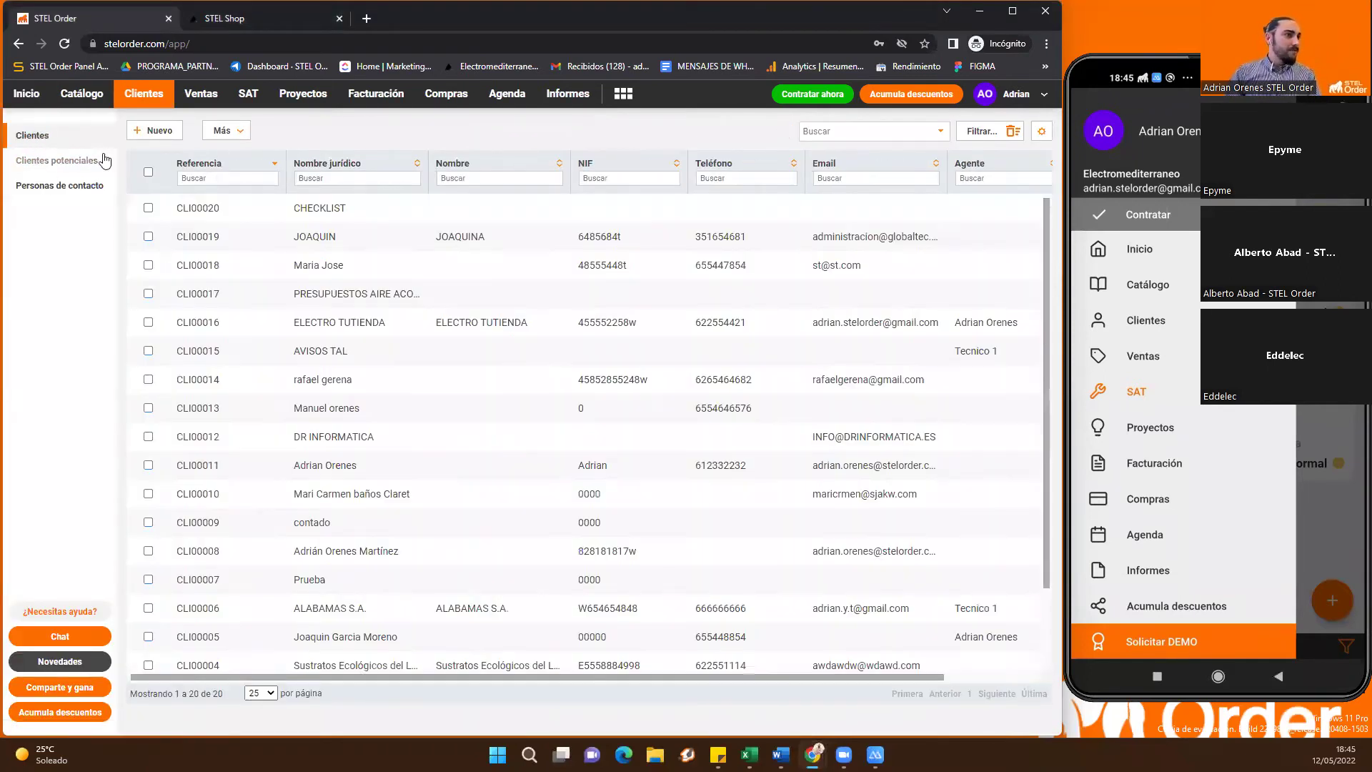
{"action": "left_click_drag", "start_coordinate": [451, 677], "coordinate": [608, 677]}
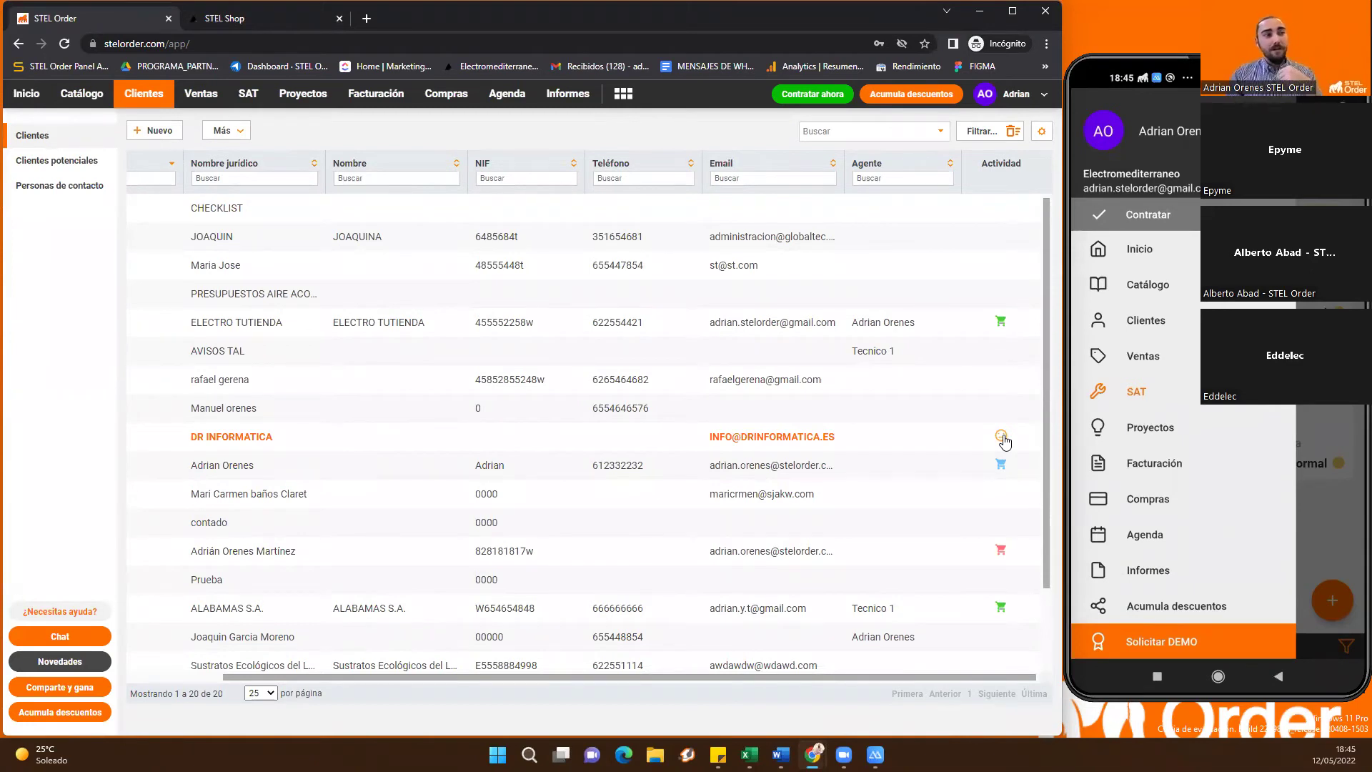
{"action": "left_click", "coordinate": [1002, 438]}
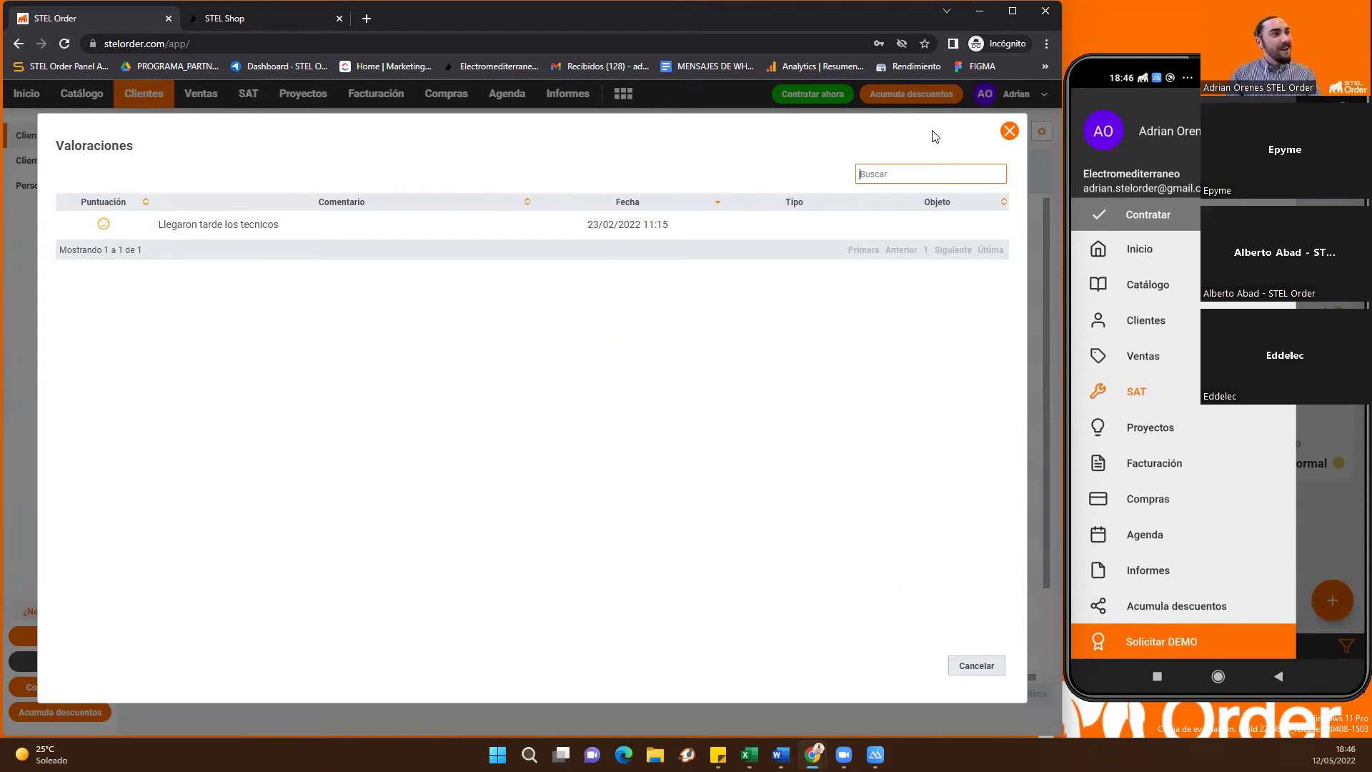
Close DR INFORMATICA's Valoraciones window, returning to the 20-client list
{"action": "left_click", "coordinate": [951, 146]}
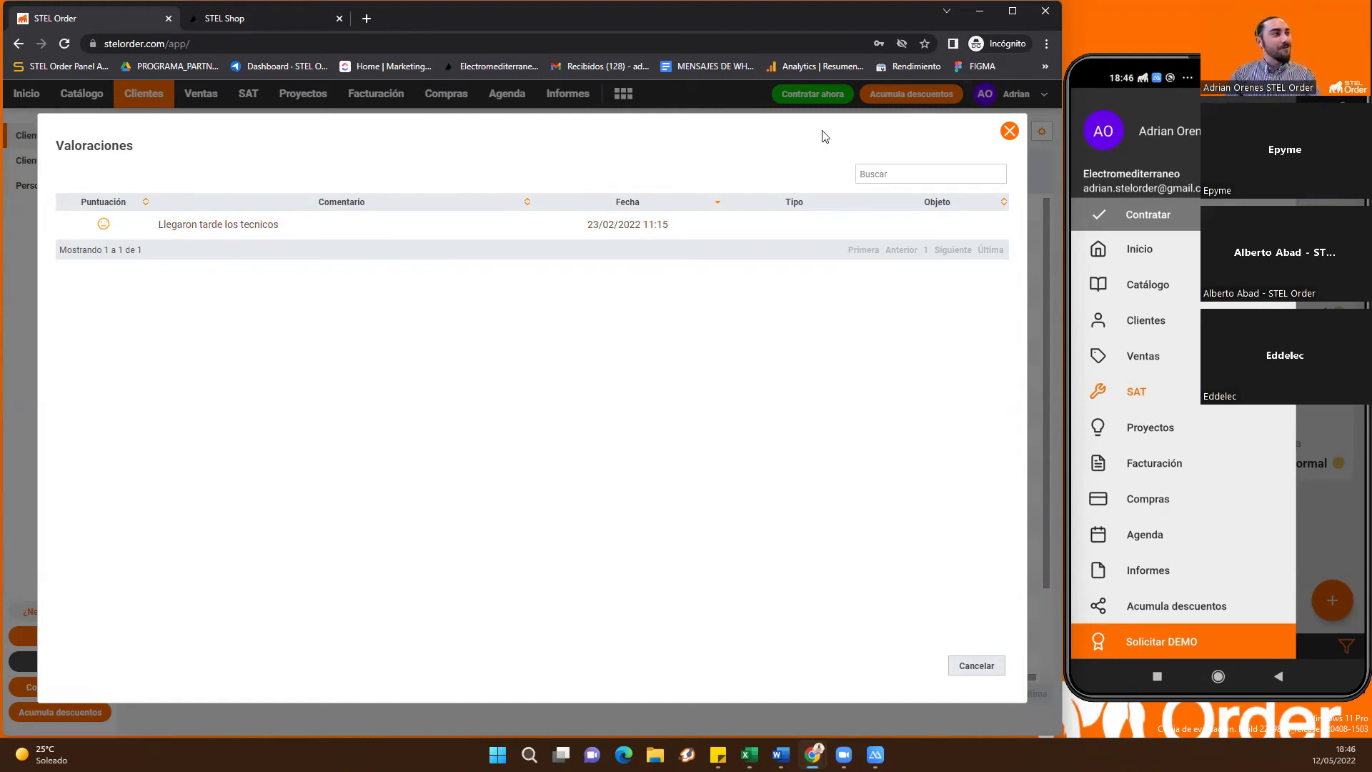
{"action": "left_click", "coordinate": [1009, 132]}
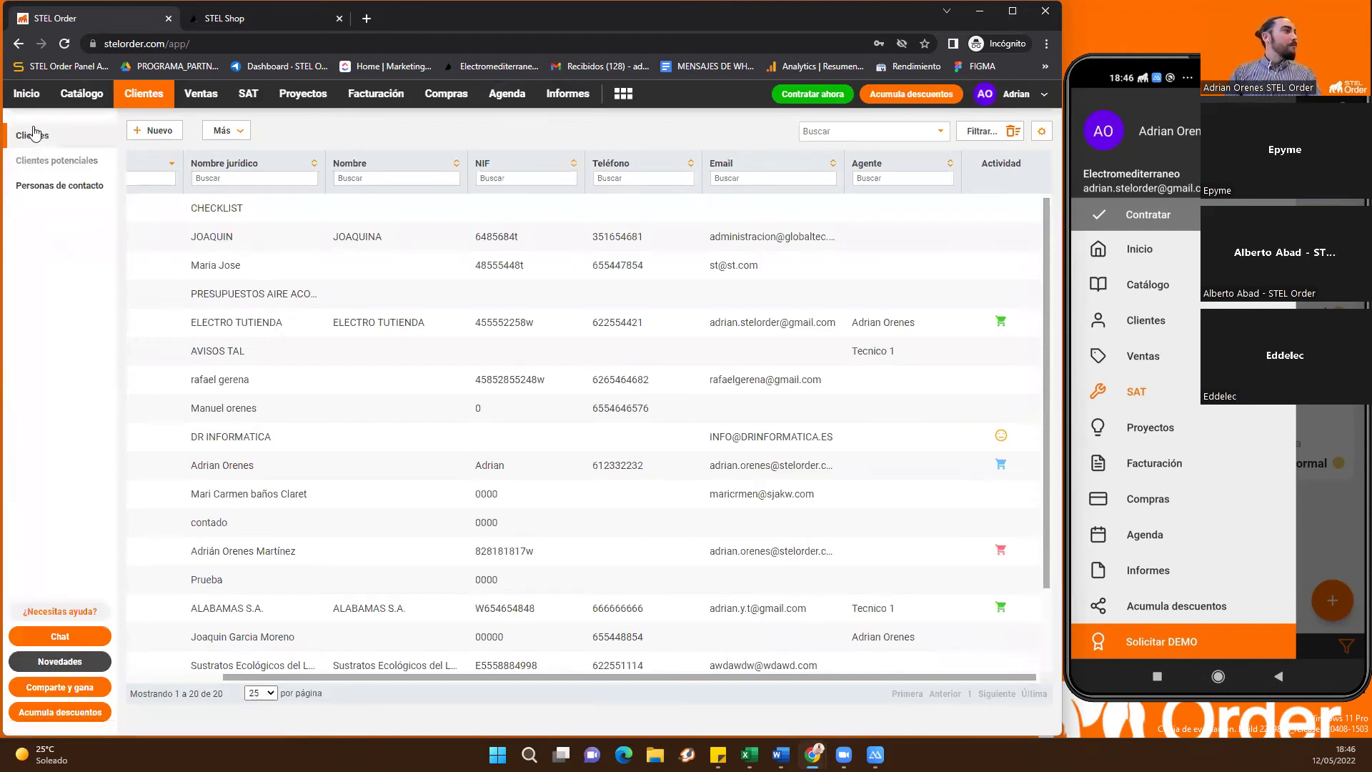
Return to the home dashboard with its sales, SAT, invoicing and purchases summaries, alongside the phone mirror
{"action": "left_click", "coordinate": [38, 100]}
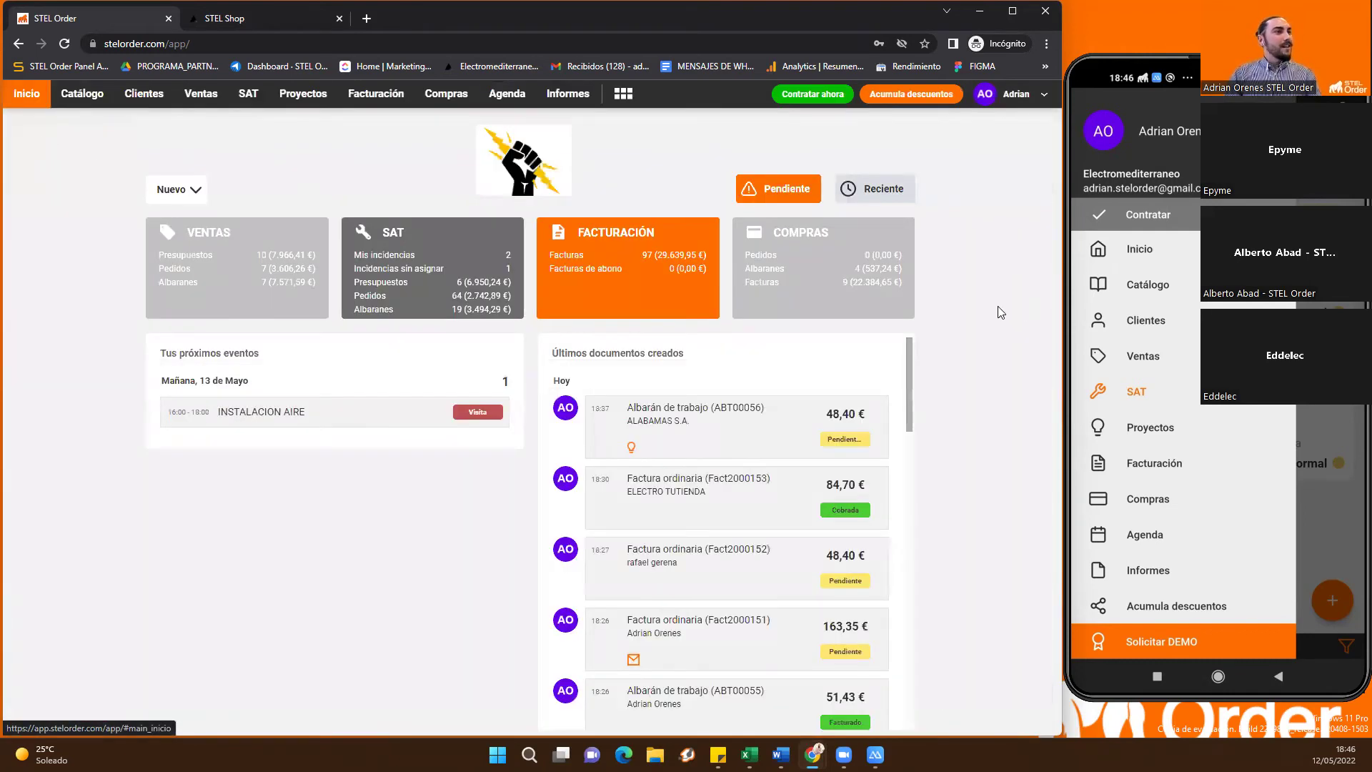
{"action": "left_click", "coordinate": [1083, 303]}
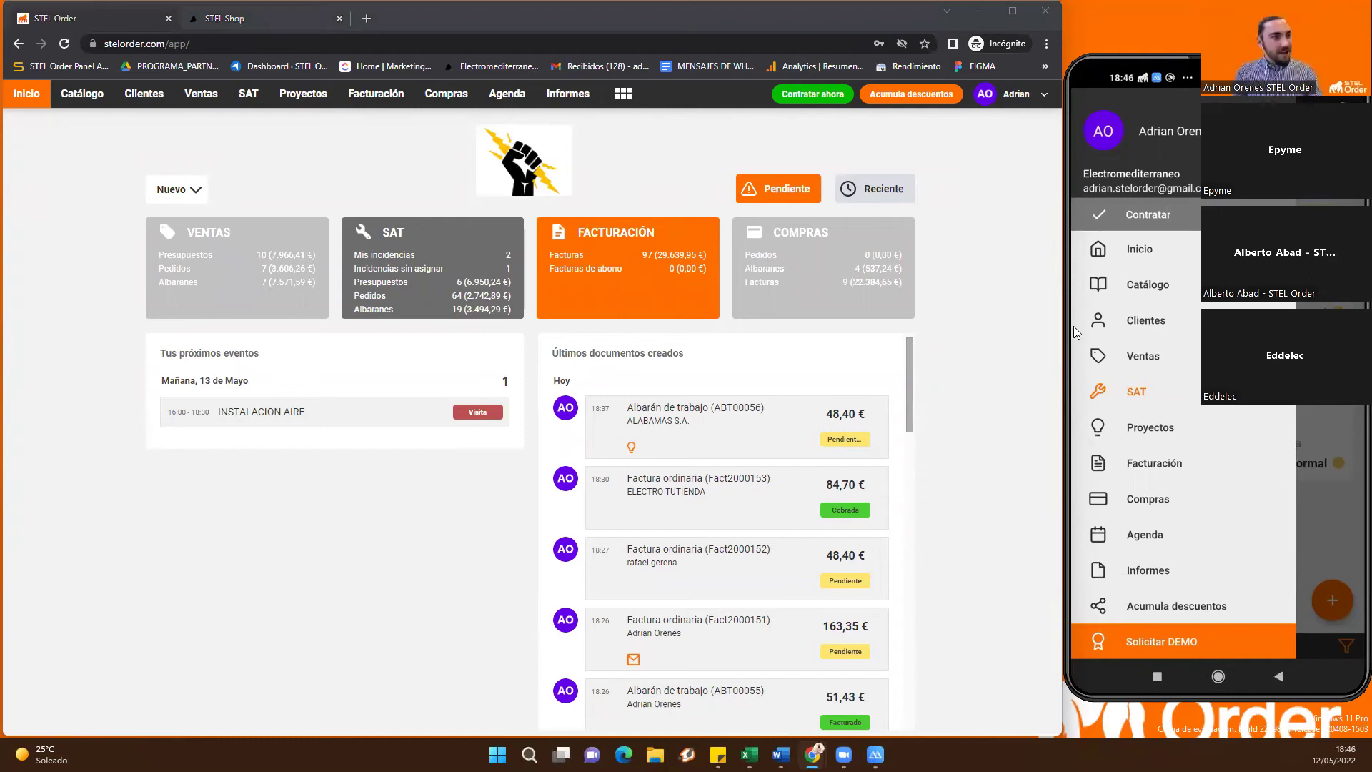
{"action": "left_click", "coordinate": [998, 288]}
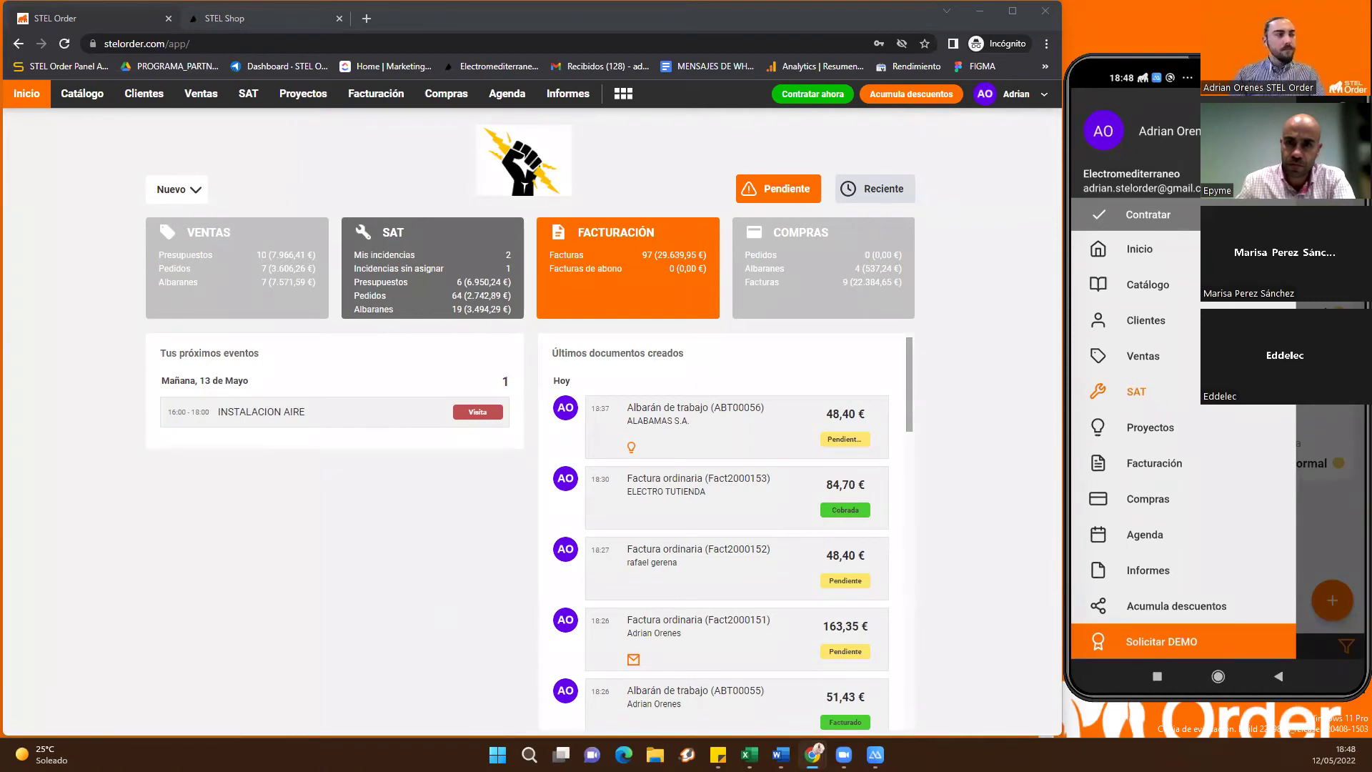
Open invoice Fact2000152, address its PDF e-mail to a second suggested recipient, then cancel sending
{"action": "left_click", "coordinate": [375, 94]}
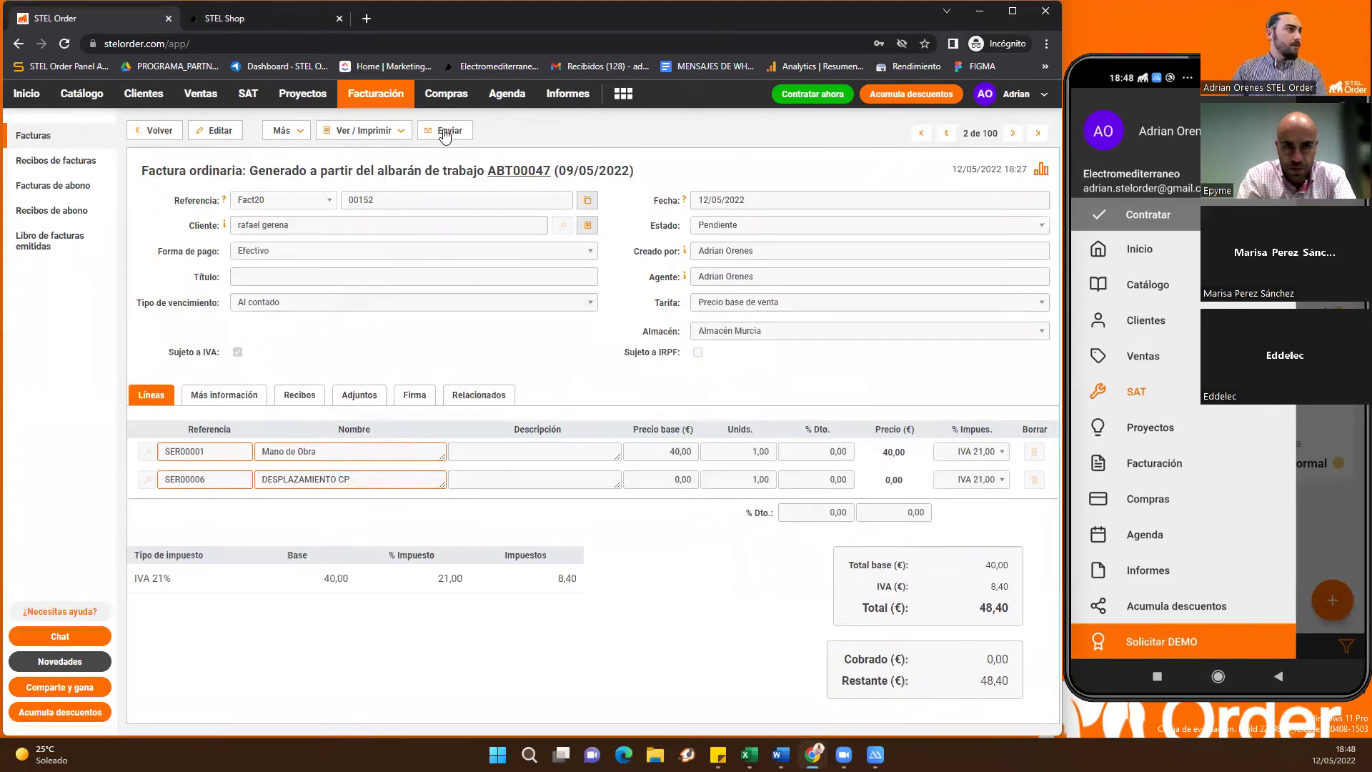
{"action": "left_click", "coordinate": [443, 131]}
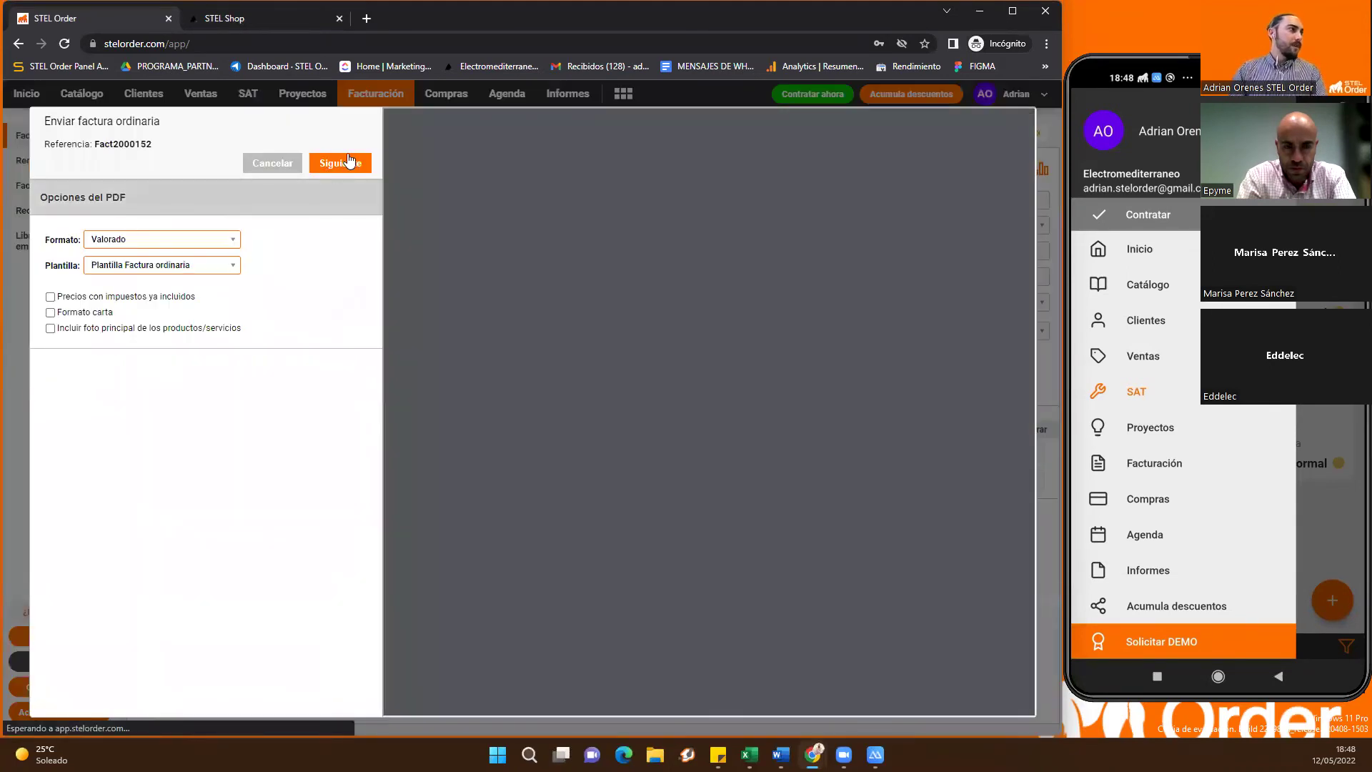
{"action": "left_click", "coordinate": [213, 214]}
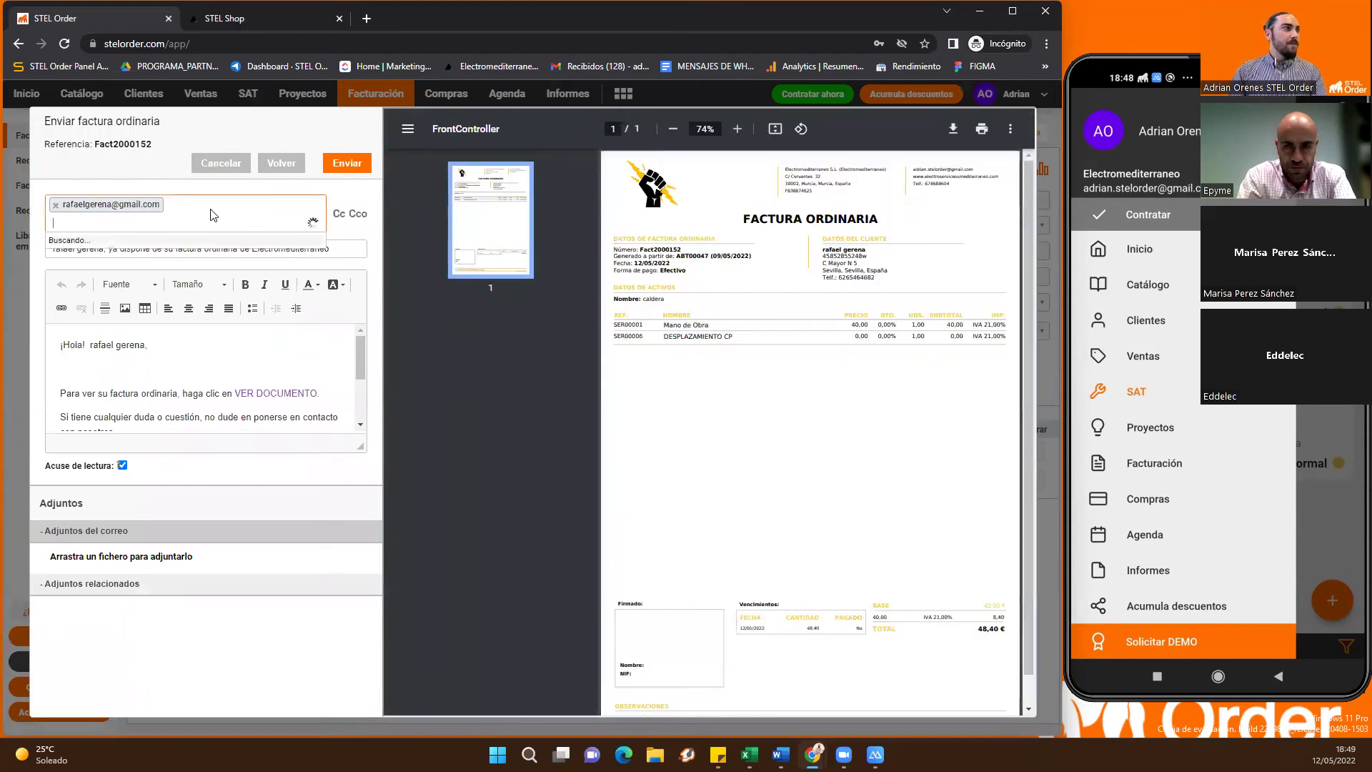
{"action": "left_click", "coordinate": [187, 243]}
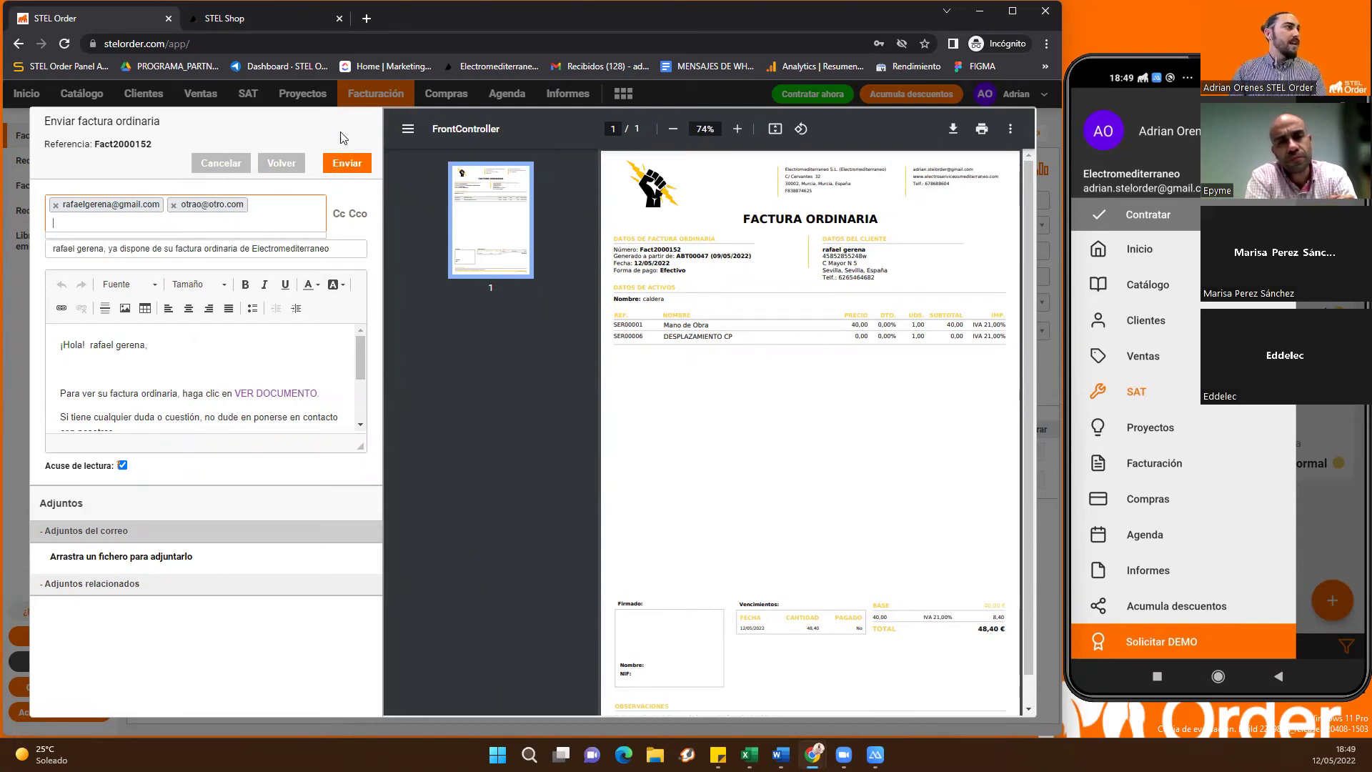
{"action": "left_click", "coordinate": [217, 170]}
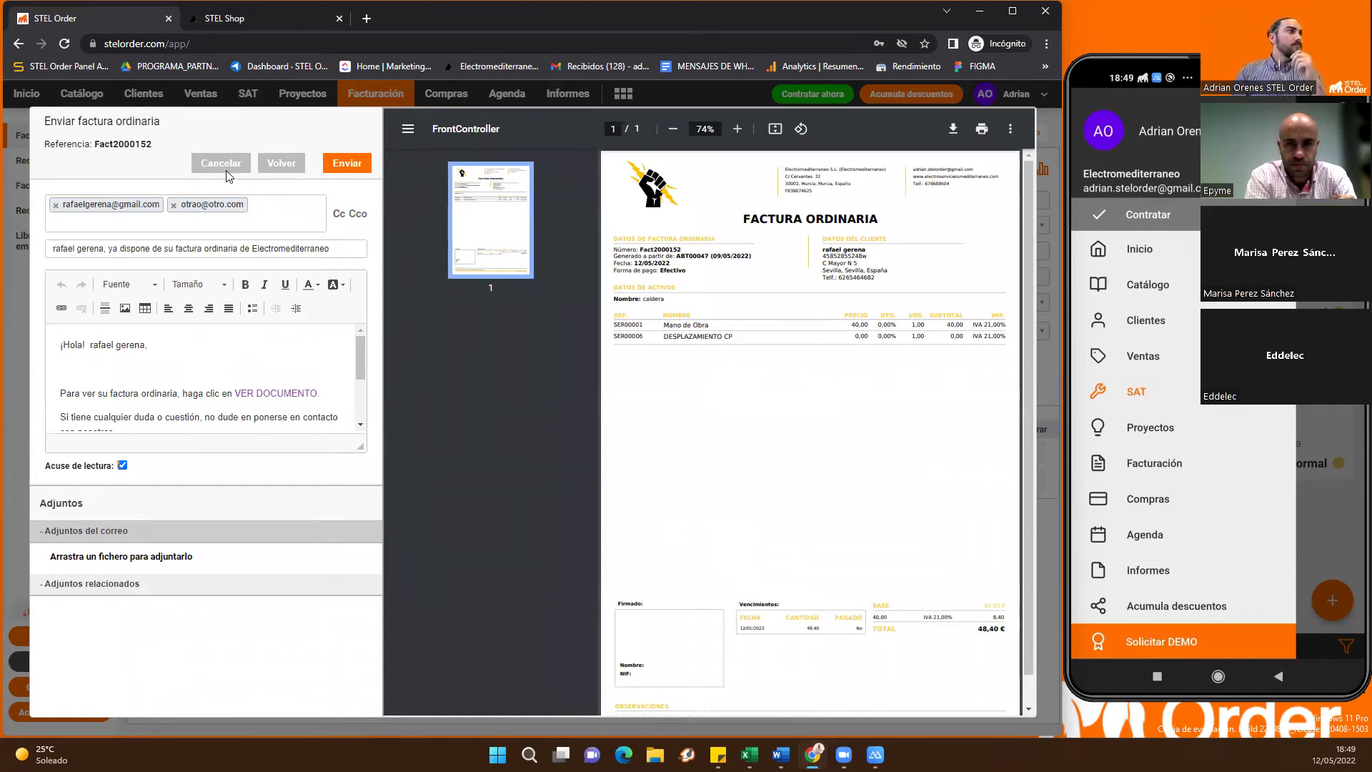
{"action": "left_click", "coordinate": [227, 171]}
Glance at the Agenda, then list the supplier invoices FPR00007 to FPR00020 under Compras
{"action": "left_click", "coordinate": [507, 94]}
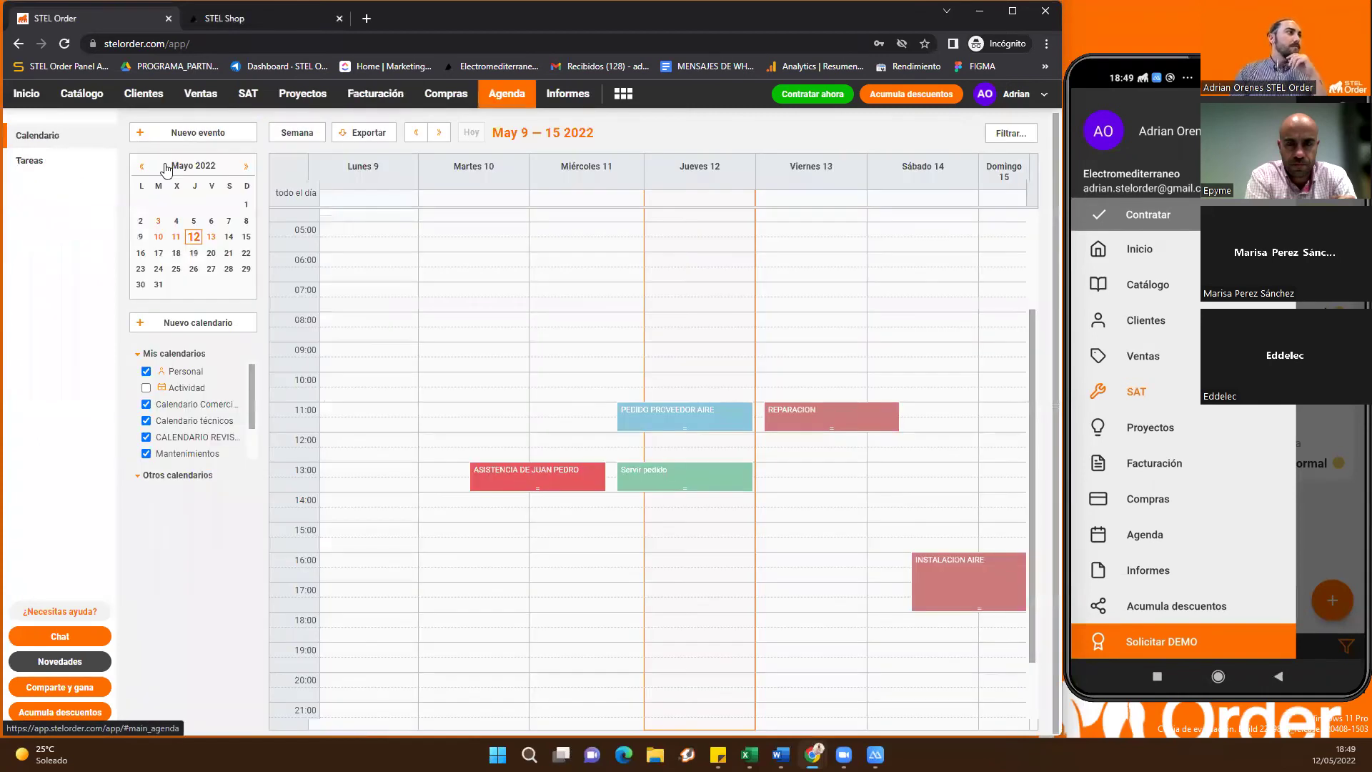
{"action": "left_click", "coordinate": [446, 94]}
{"action": "left_click", "coordinate": [51, 210]}
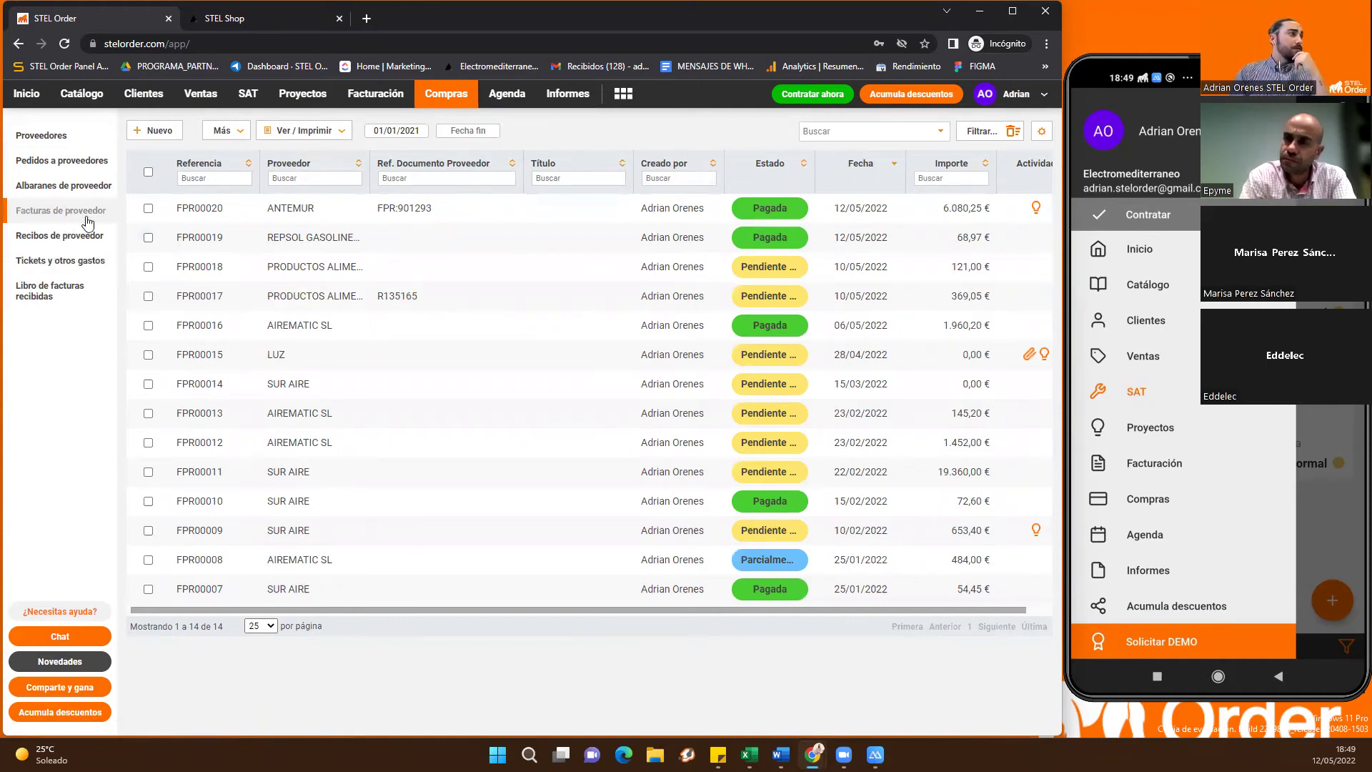
Show the four paid tickets and expenses GAS00005 to GAS00008, then open the reports overview
{"action": "left_click", "coordinate": [50, 269]}
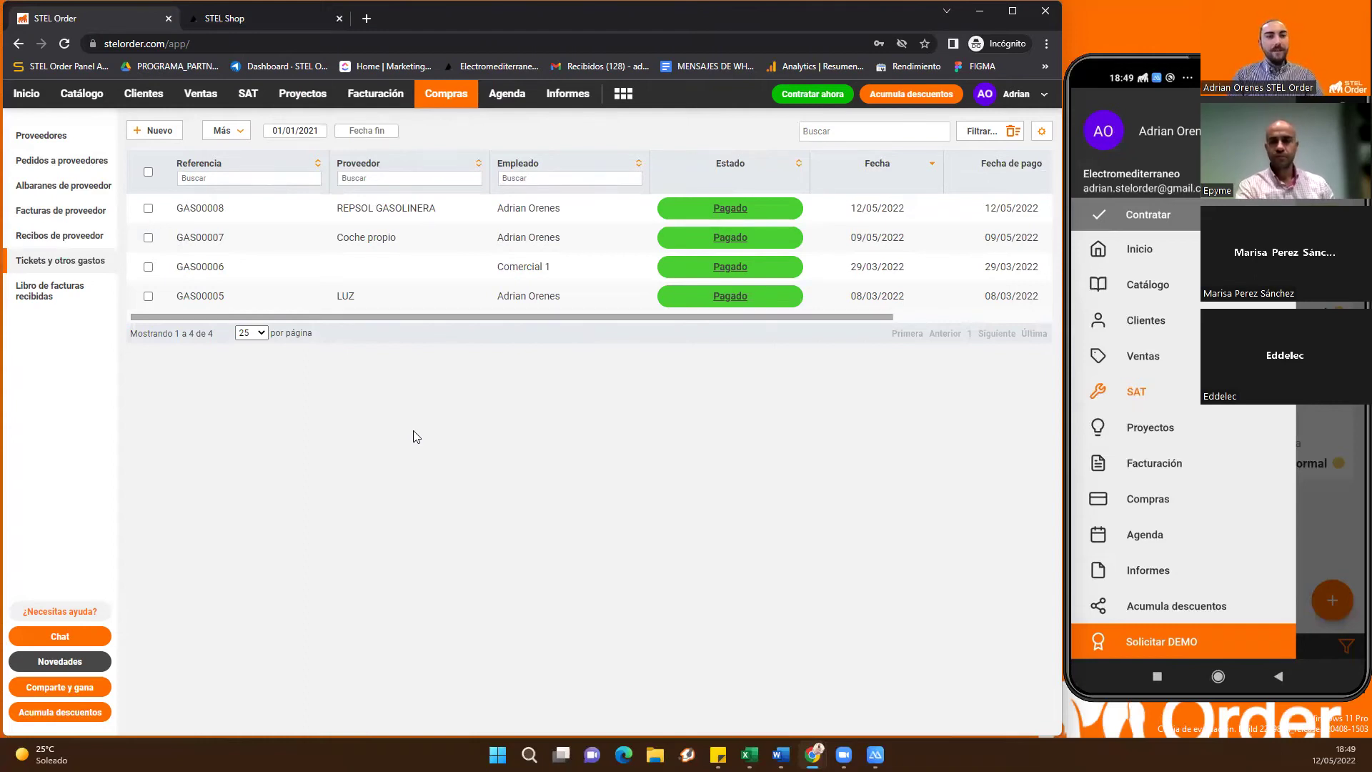
{"action": "left_click", "coordinate": [570, 94]}
Scroll through the 2022 De un vistazo invoicing and expense charts, then return home
{"action": "scroll", "coordinate": [472, 572], "scroll_direction": "down", "scroll_amount": 8}
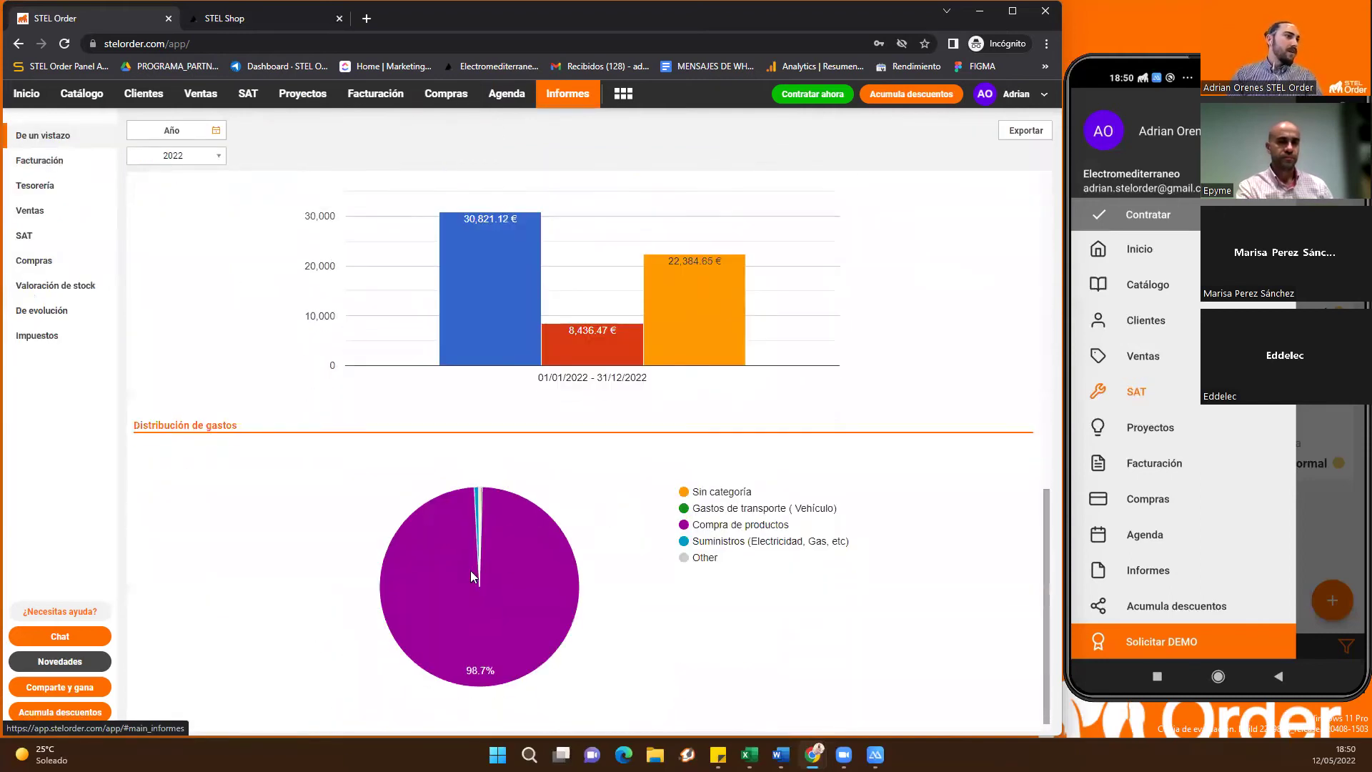
{"action": "mouse_move", "coordinate": [561, 581]}
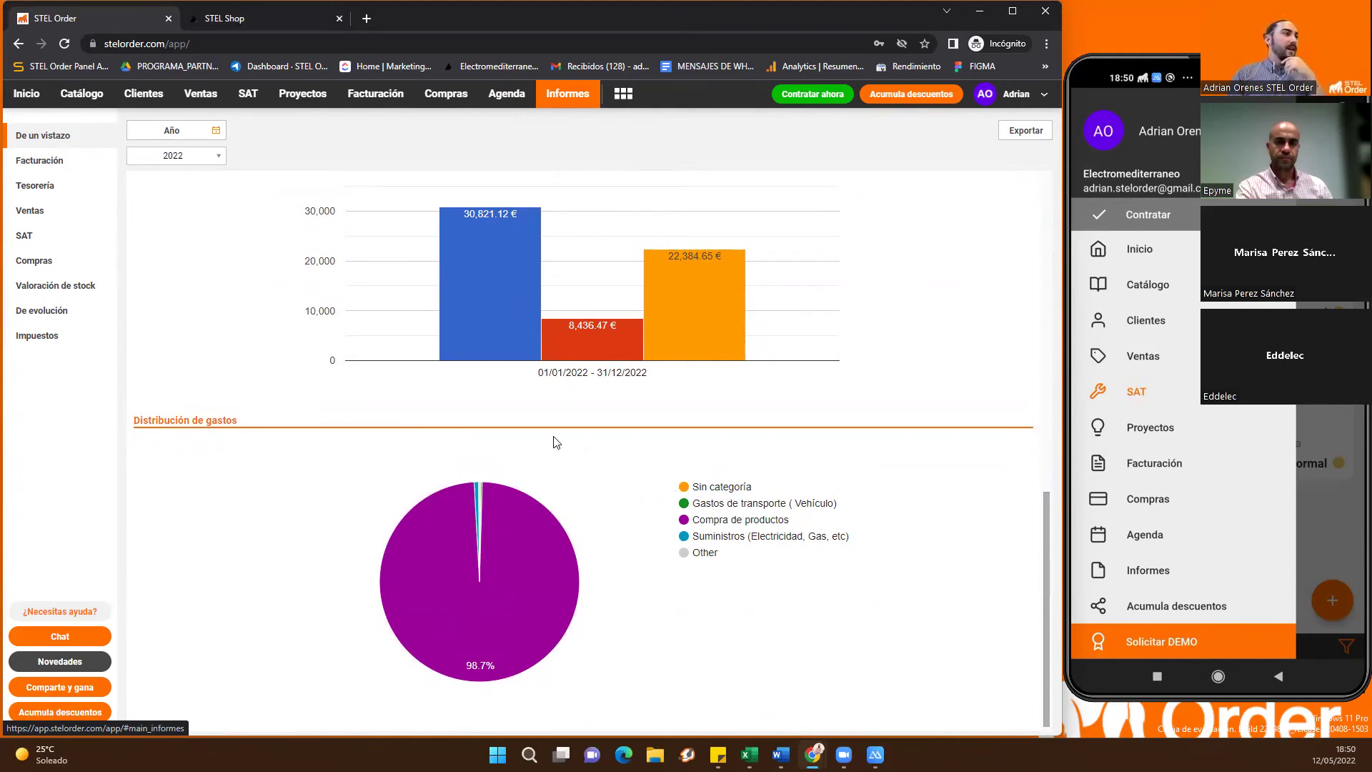
{"action": "scroll", "coordinate": [458, 413], "scroll_direction": "up", "scroll_amount": 8}
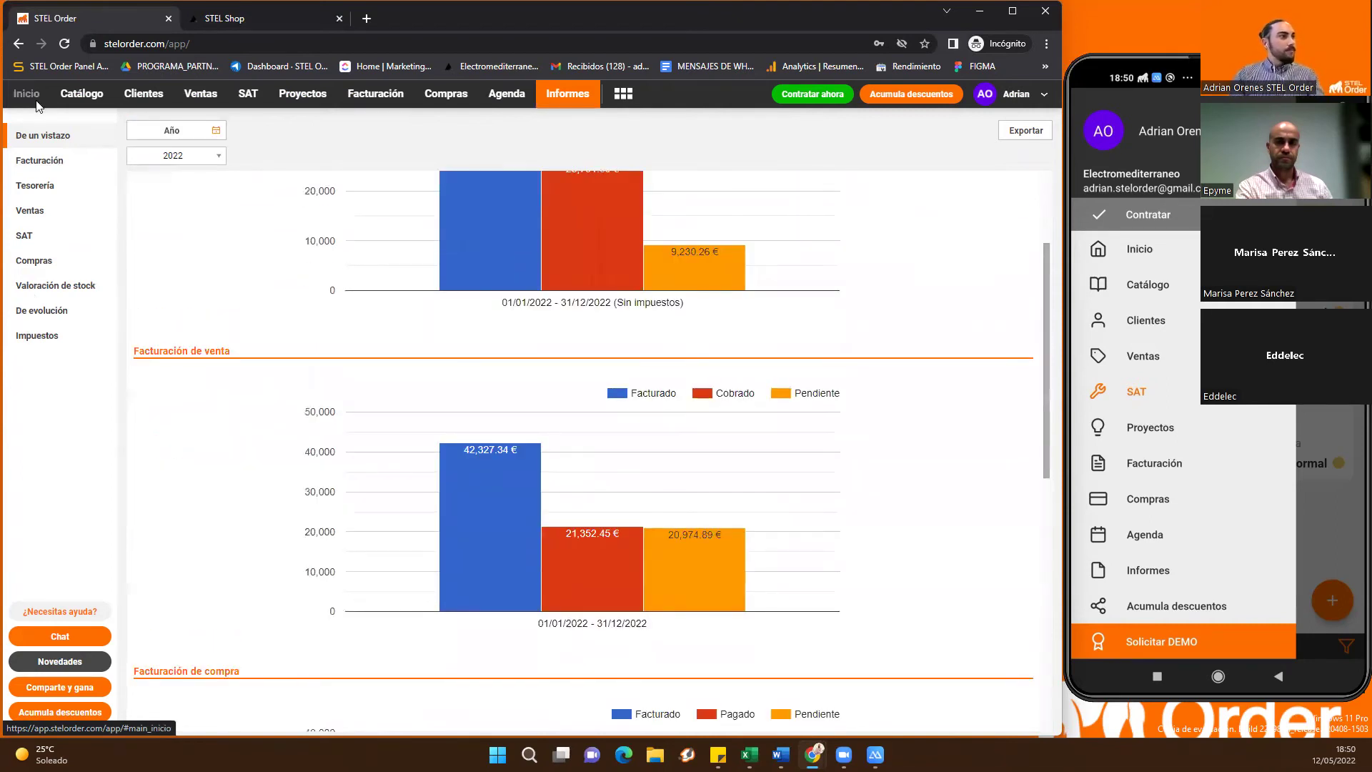
{"action": "left_click", "coordinate": [27, 93]}
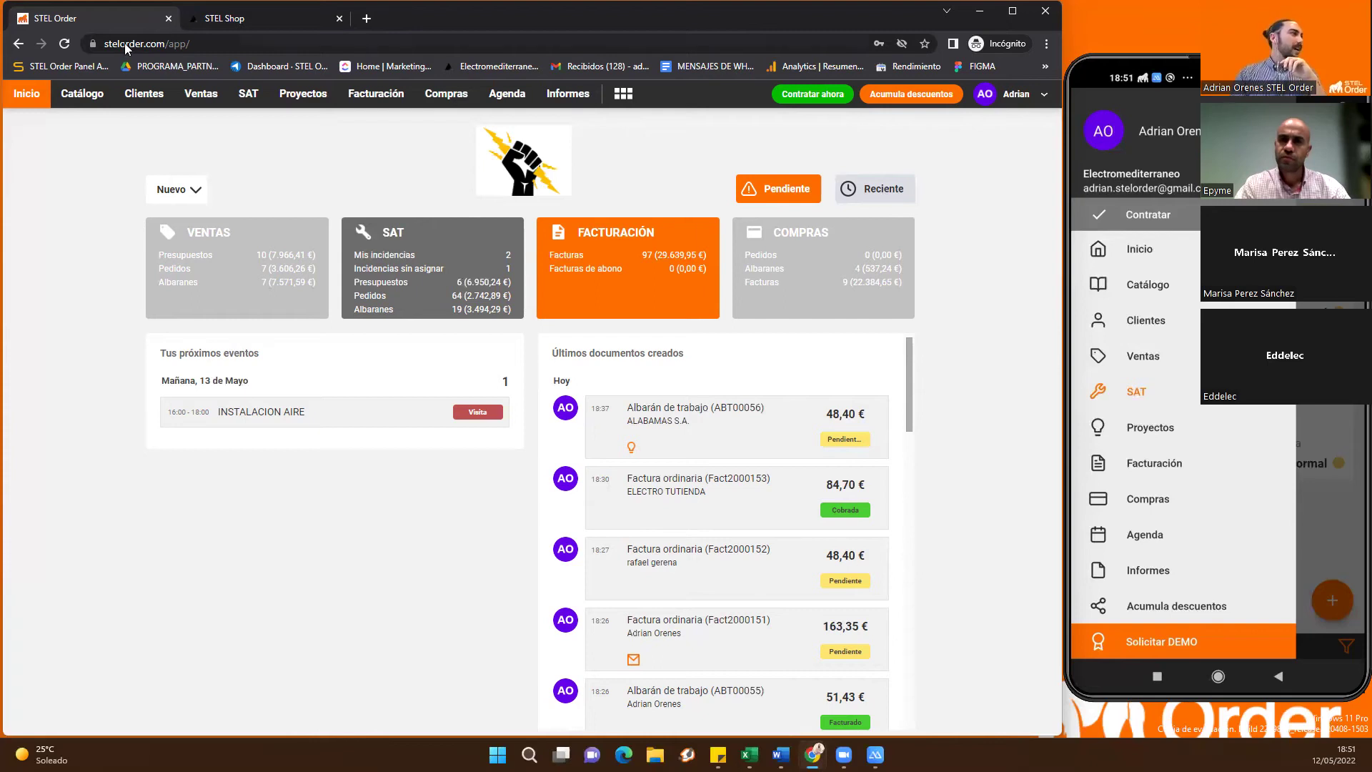
Browse the catalogue products list, then the 100 customer invoices led by Fact2000153
{"action": "left_click", "coordinate": [102, 110]}
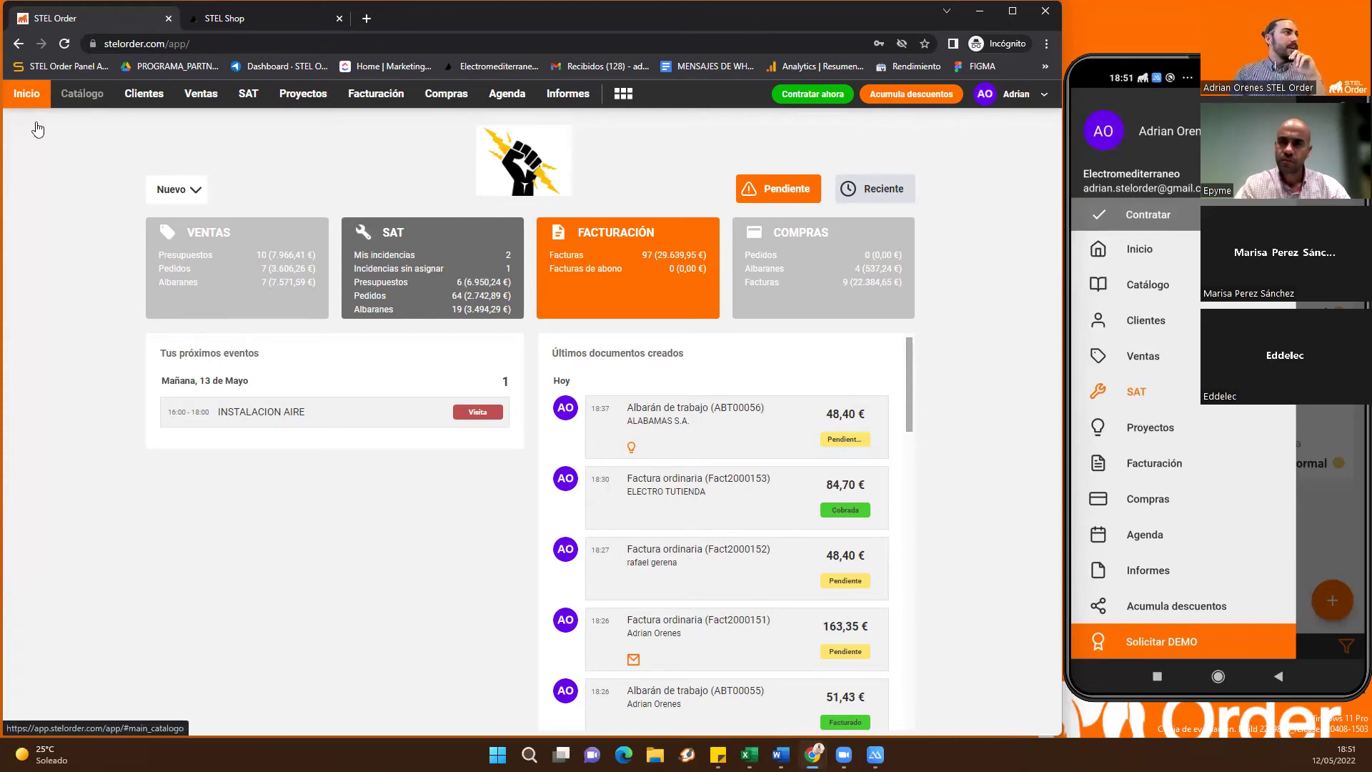
{"action": "left_click", "coordinate": [47, 135]}
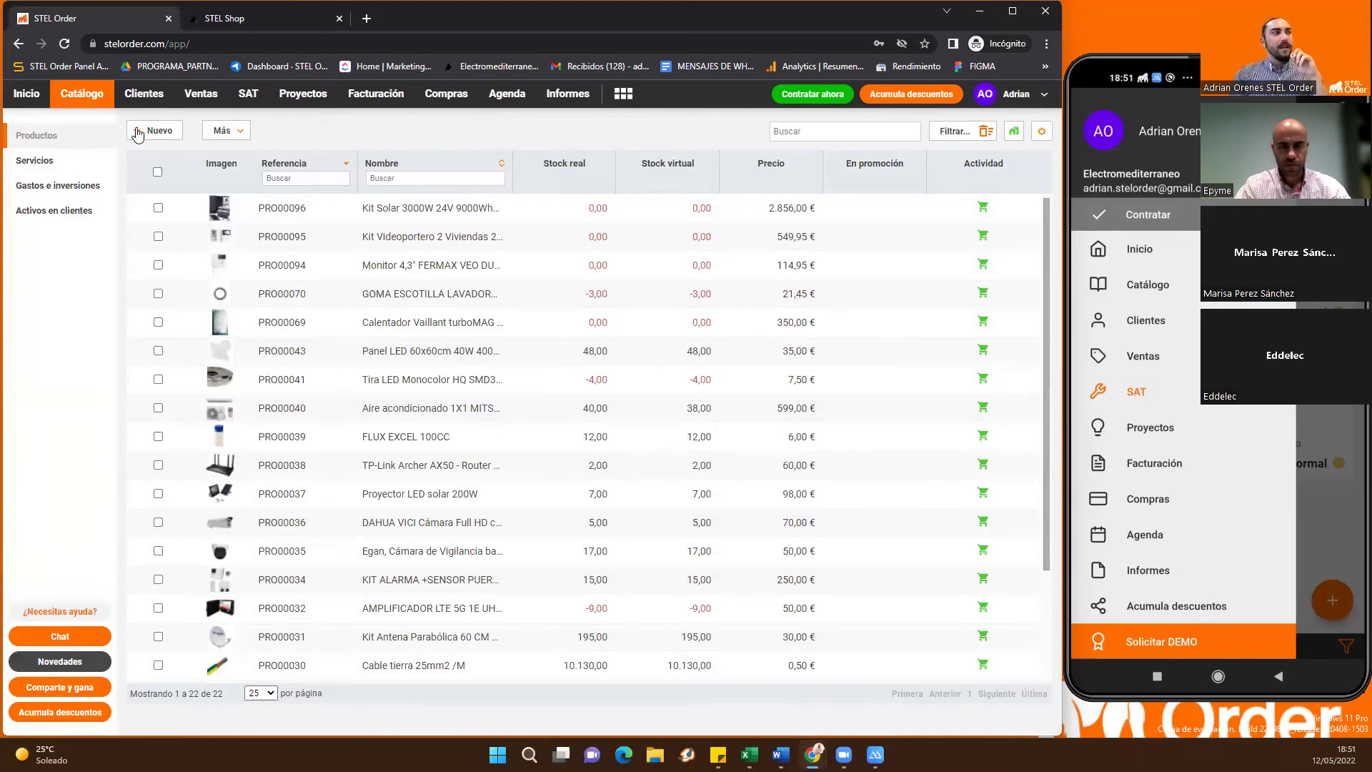
{"action": "left_click", "coordinate": [375, 94]}
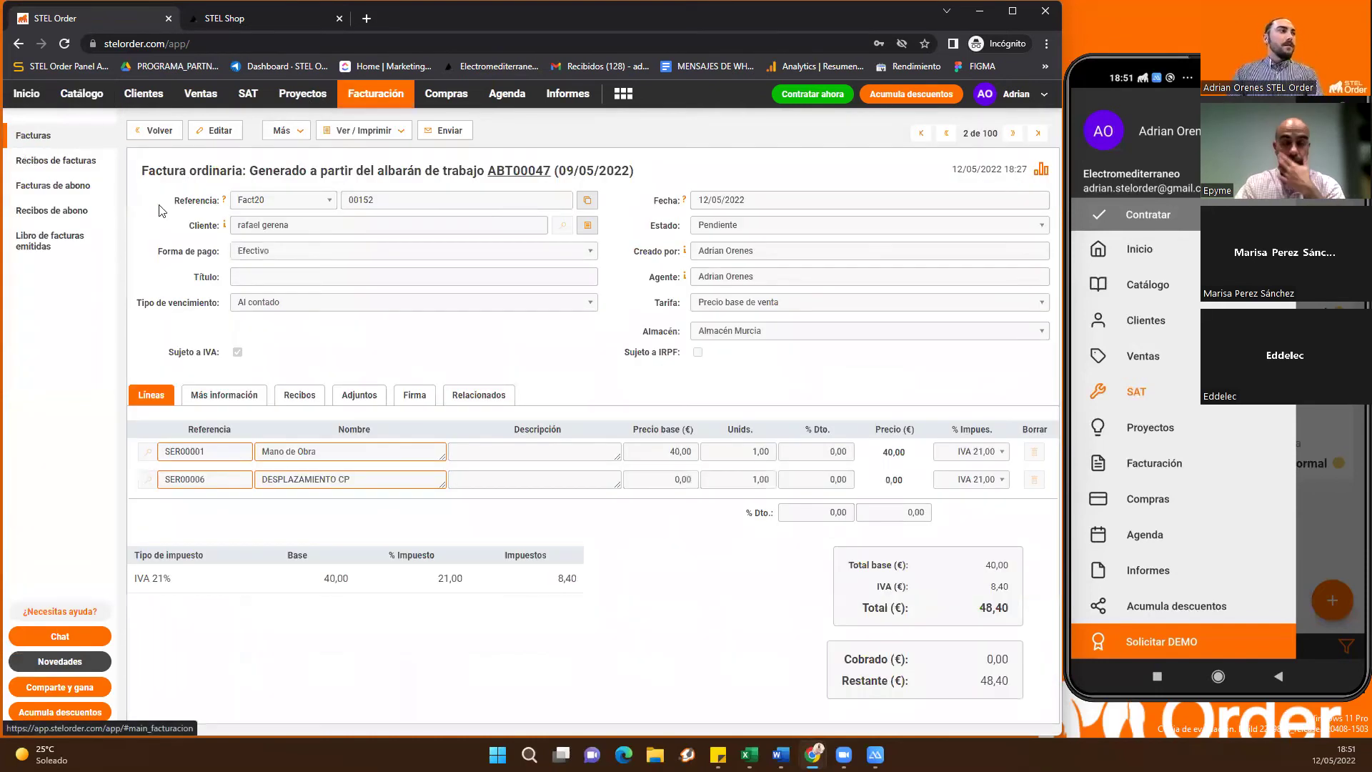
{"action": "left_click", "coordinate": [79, 137]}
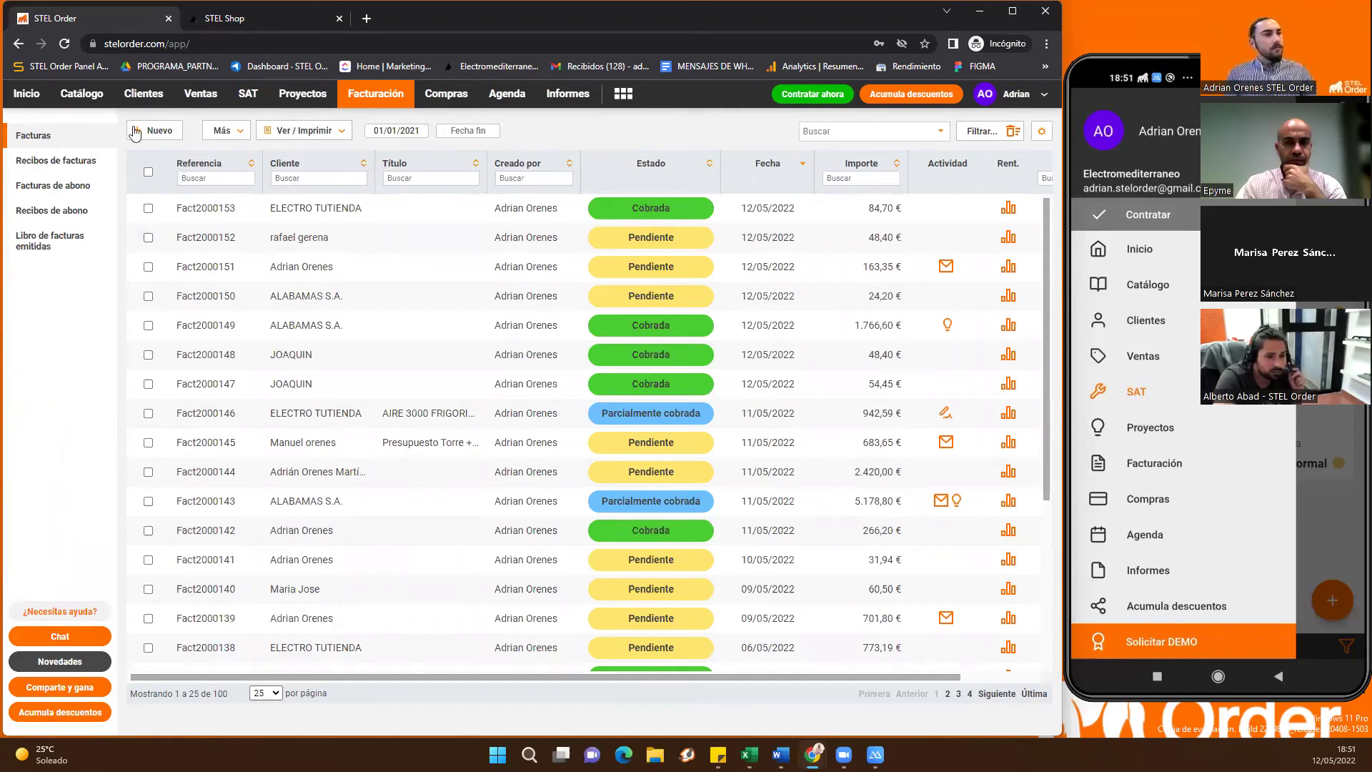
{"action": "left_click", "coordinate": [564, 100]}
Open the 2022 De catálogo invoicing report, led by No en catálogo at 13.922,40 €
{"action": "left_click", "coordinate": [67, 164]}
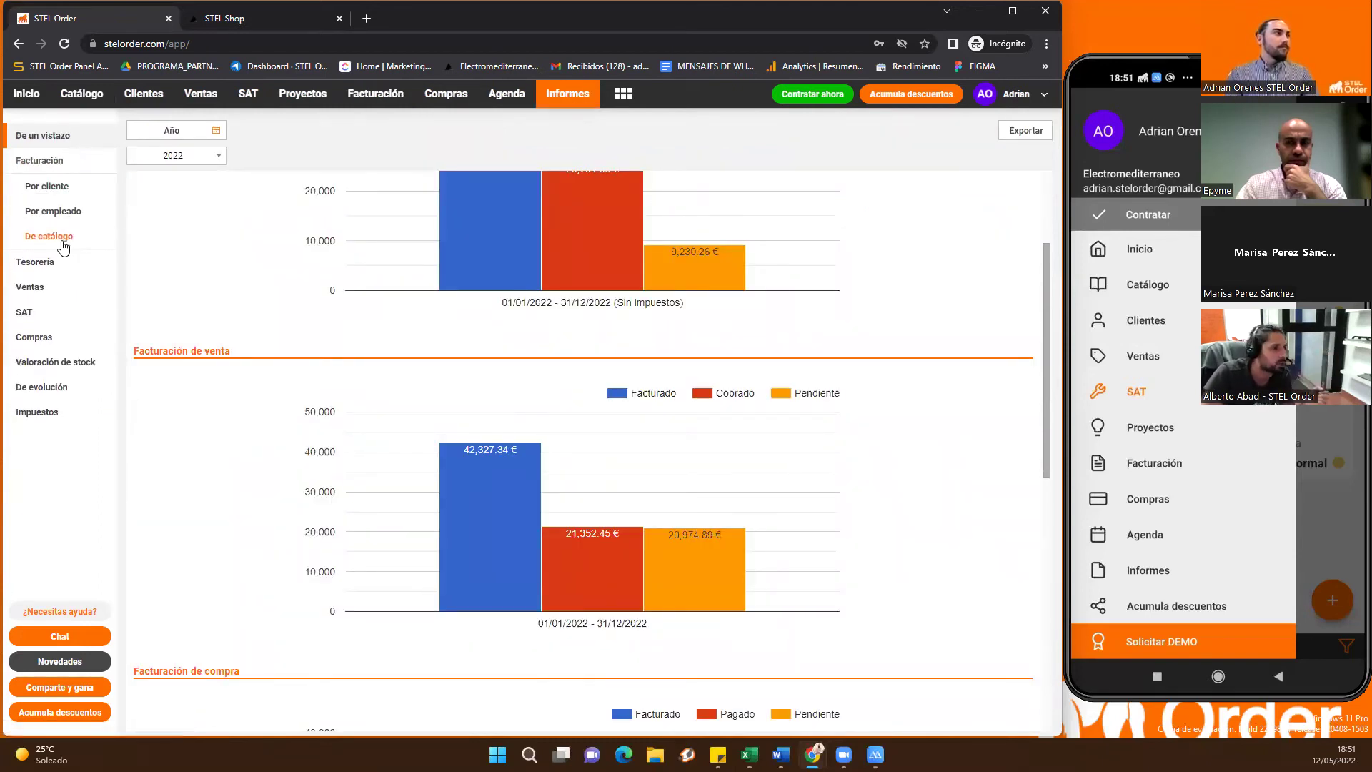
{"action": "left_click", "coordinate": [71, 240]}
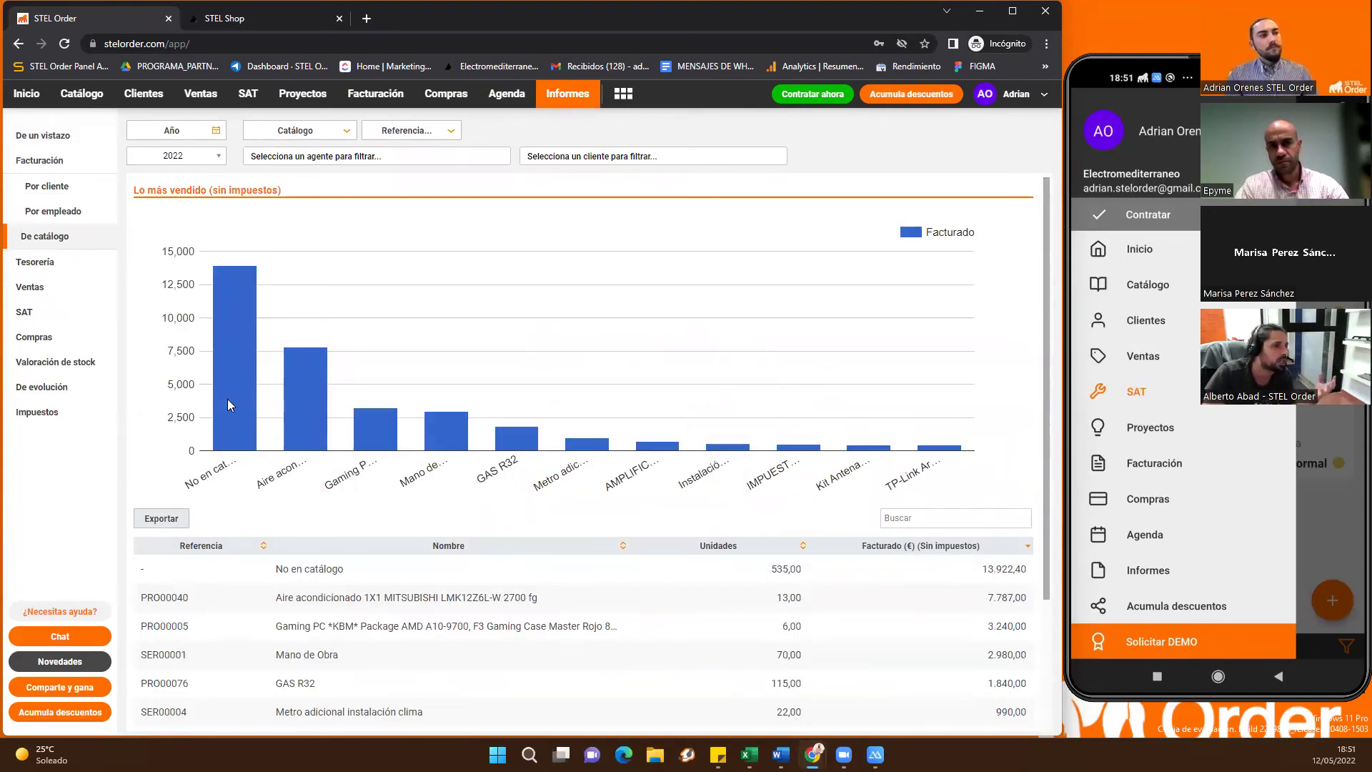
{"action": "mouse_move", "coordinate": [236, 411]}
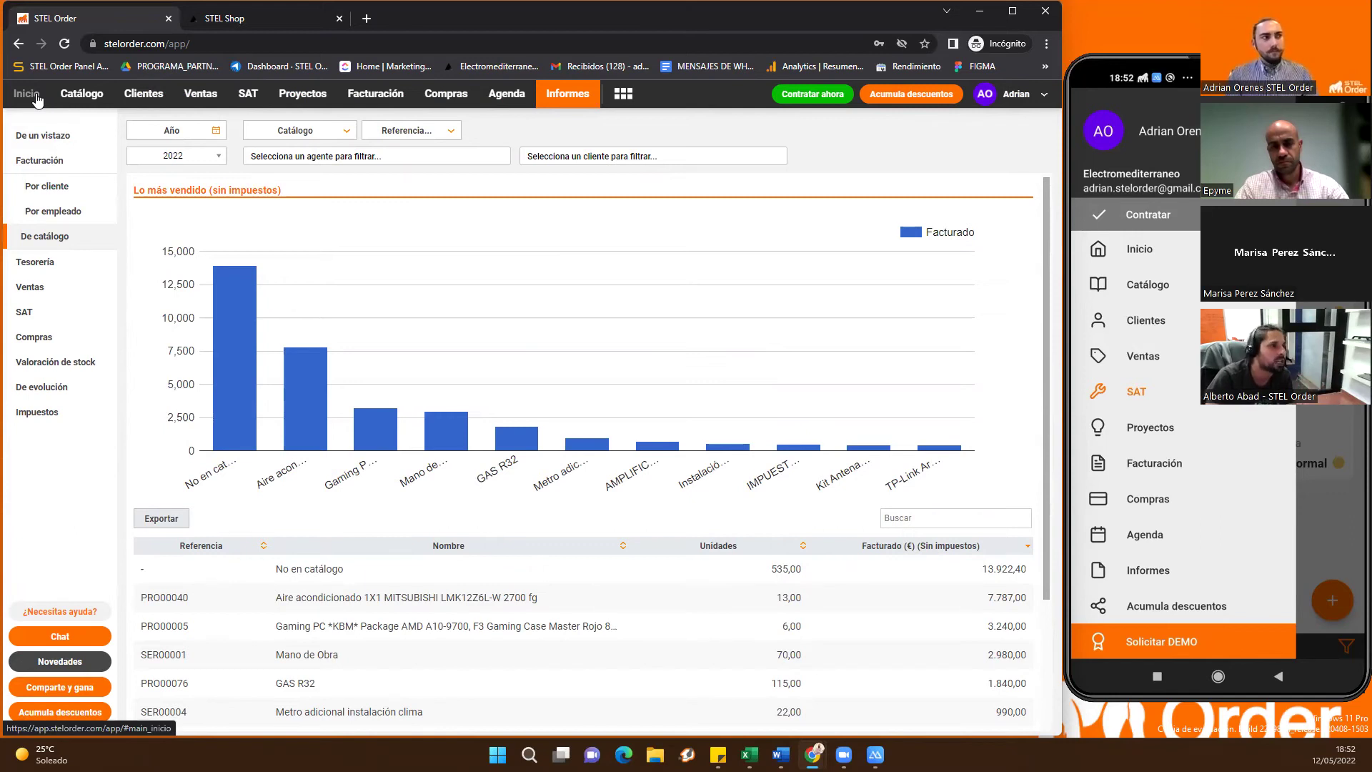
{"action": "left_click", "coordinate": [37, 100]}
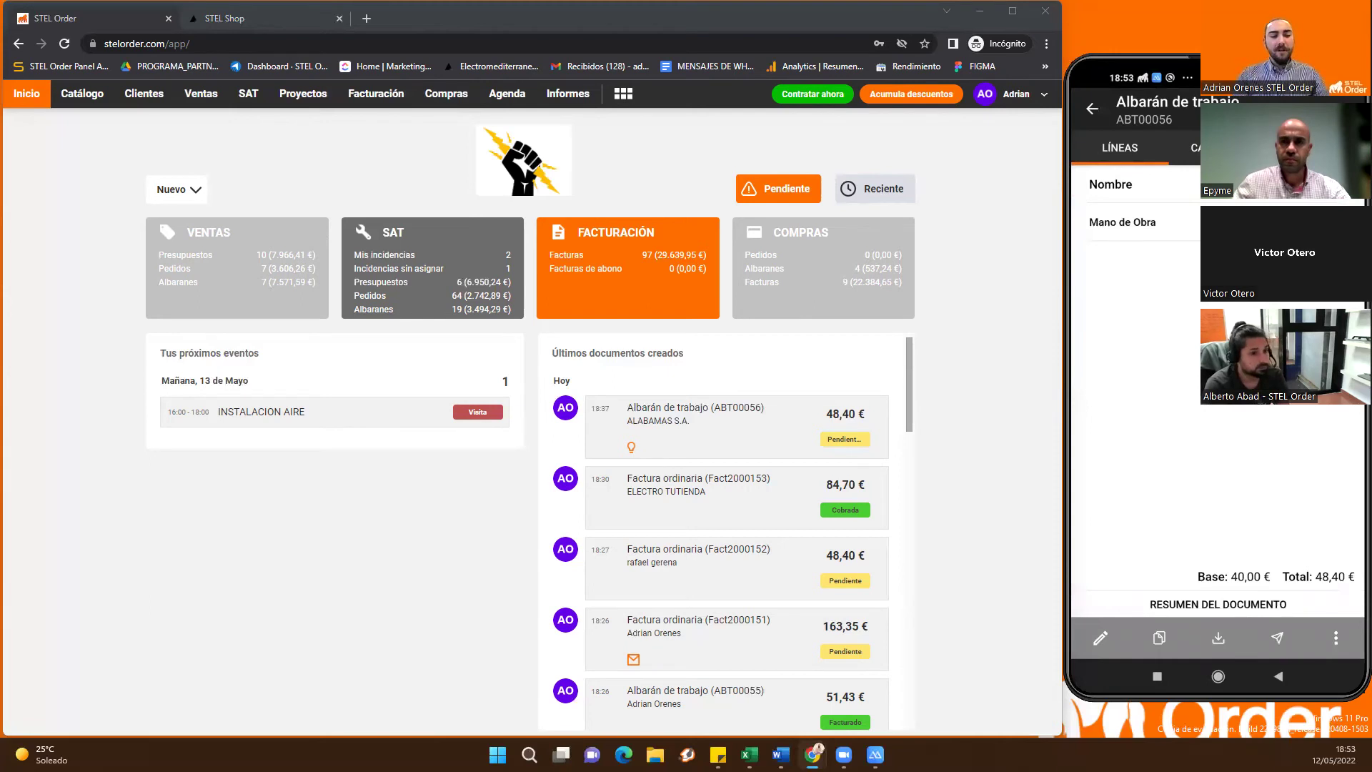
{"action": "left_click", "coordinate": [1336, 637]}
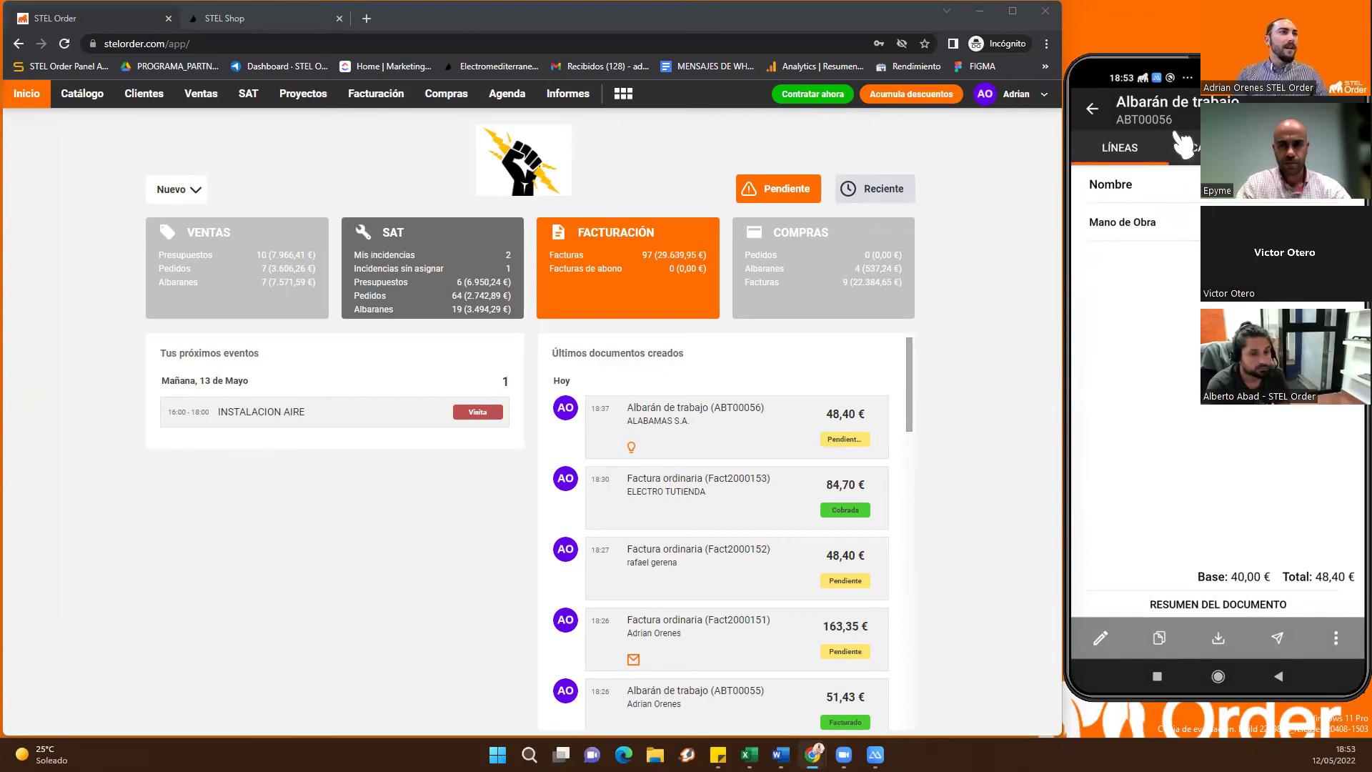
Search the SAT work delivery notes for 76 and open ABT00021 totalling 67,76 €
{"action": "left_click", "coordinate": [68, 213]}
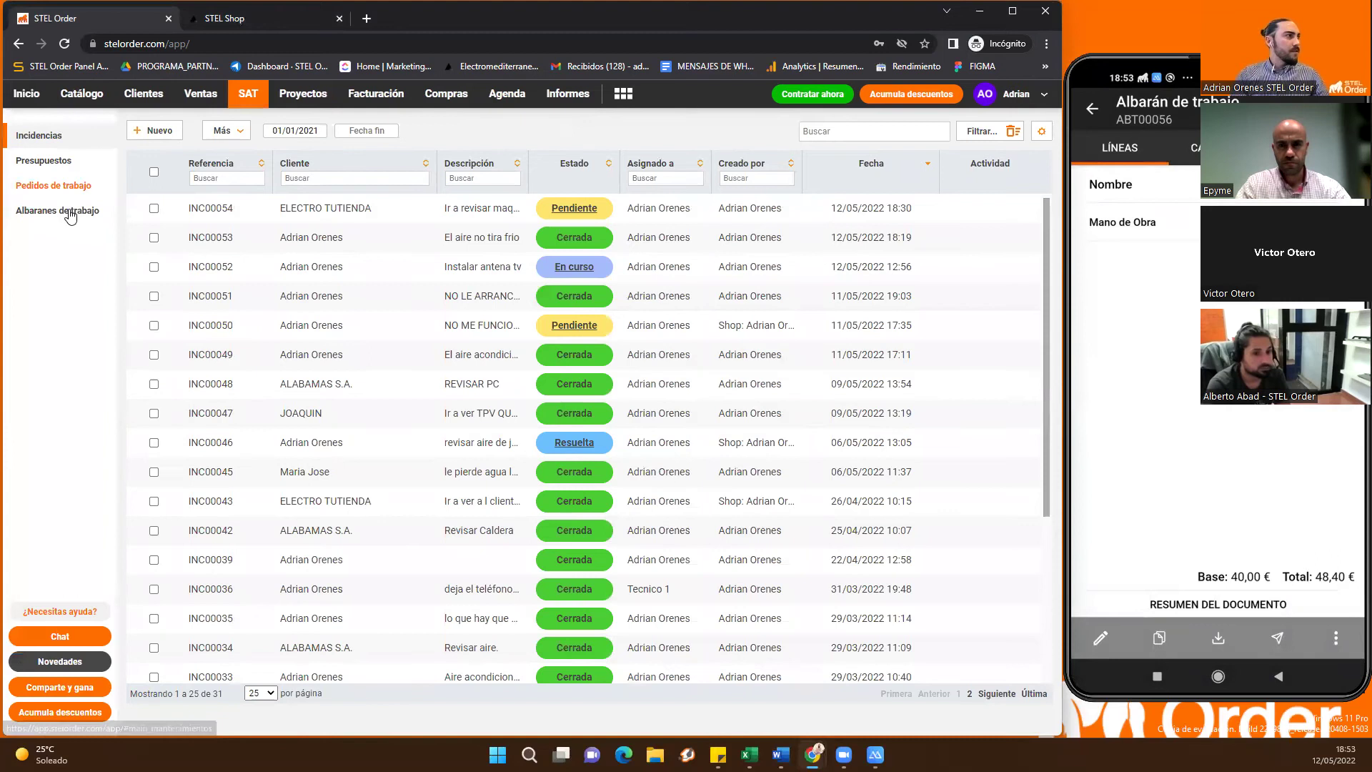
{"action": "left_click", "coordinate": [69, 212]}
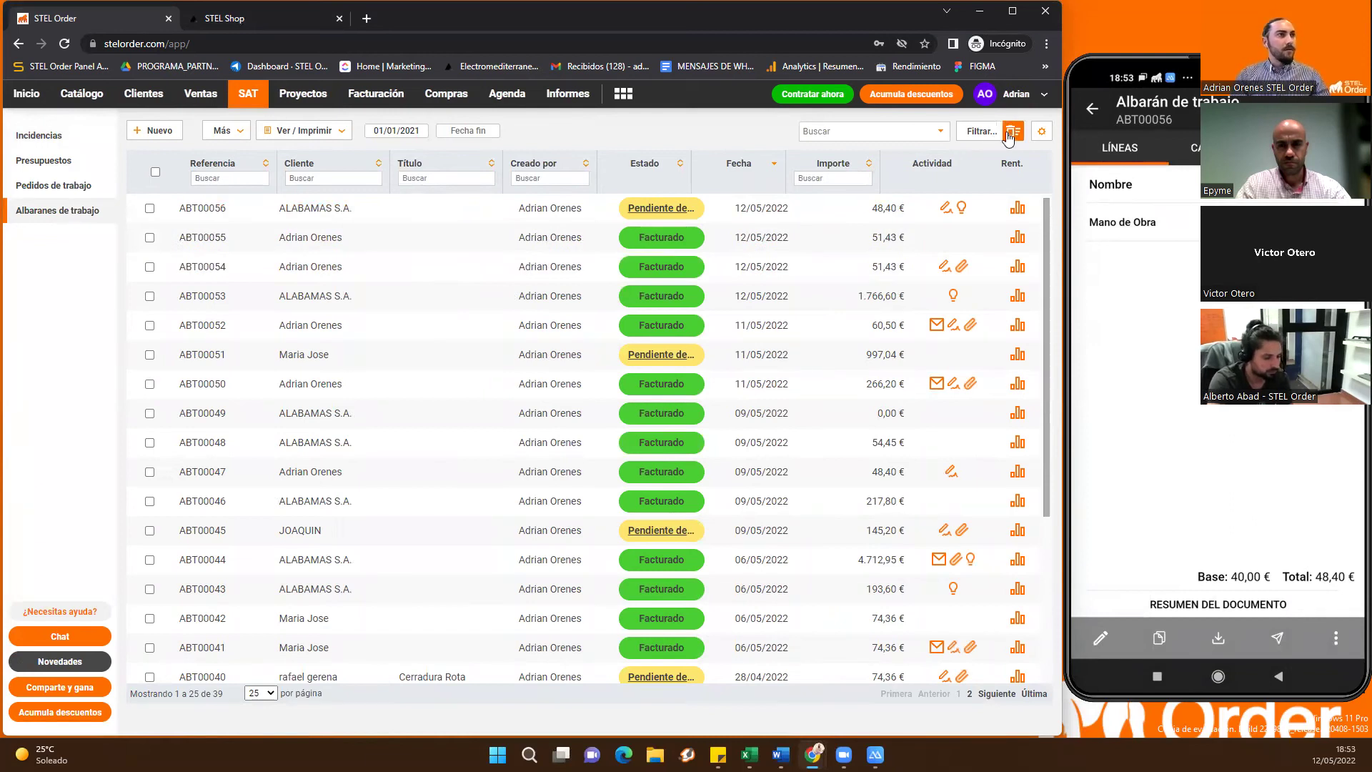
{"action": "left_click", "coordinate": [848, 129]}
{"action": "type", "text": "76"}
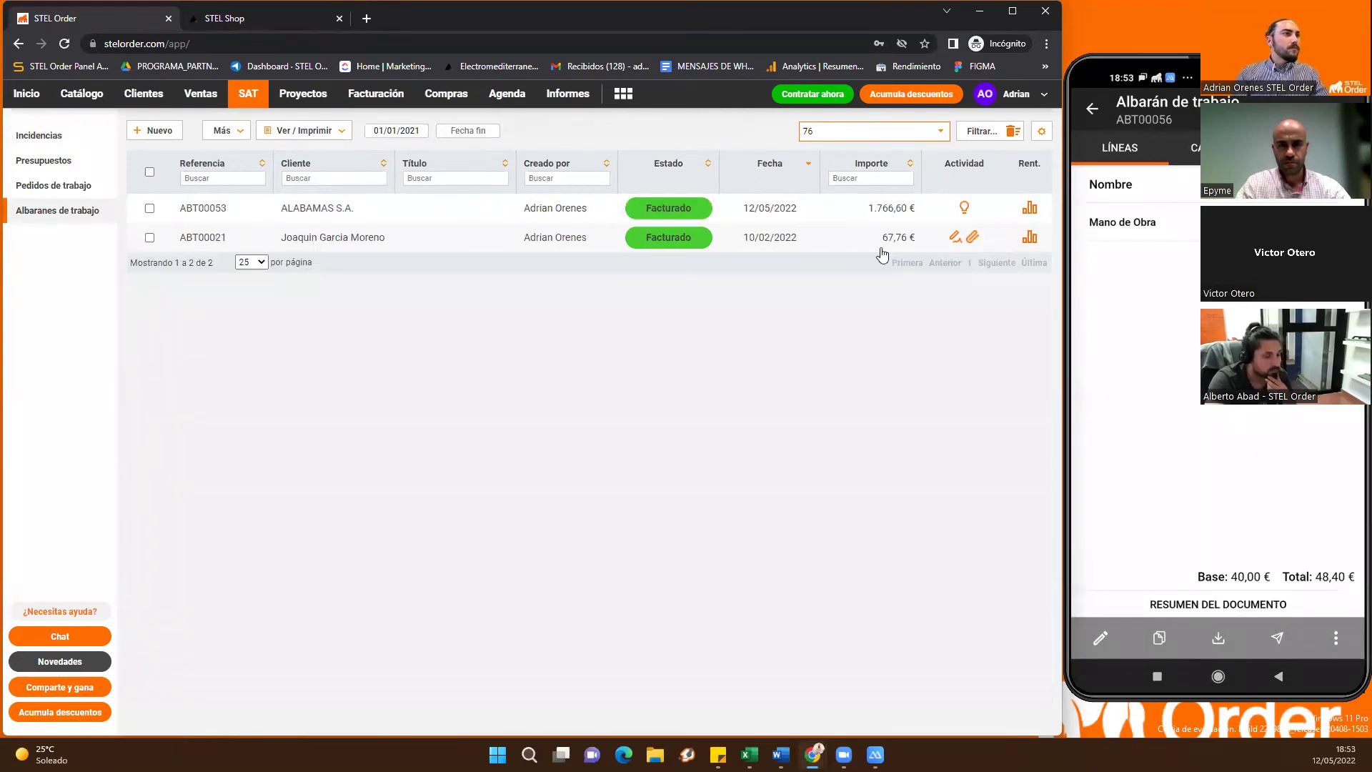
{"action": "left_click", "coordinate": [490, 245]}
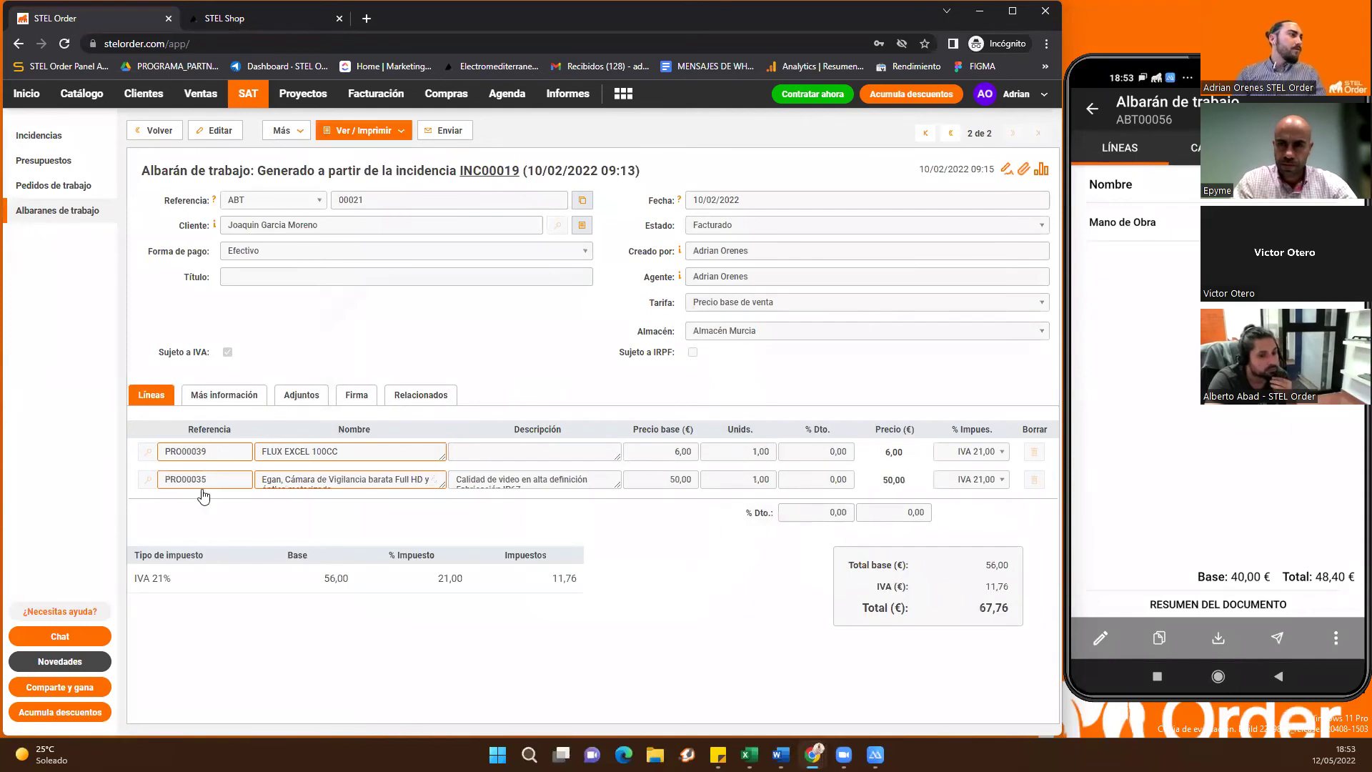
View ABT00021's attachments and signature, review its default PDF printout, then close the preview
{"action": "left_click", "coordinate": [304, 396]}
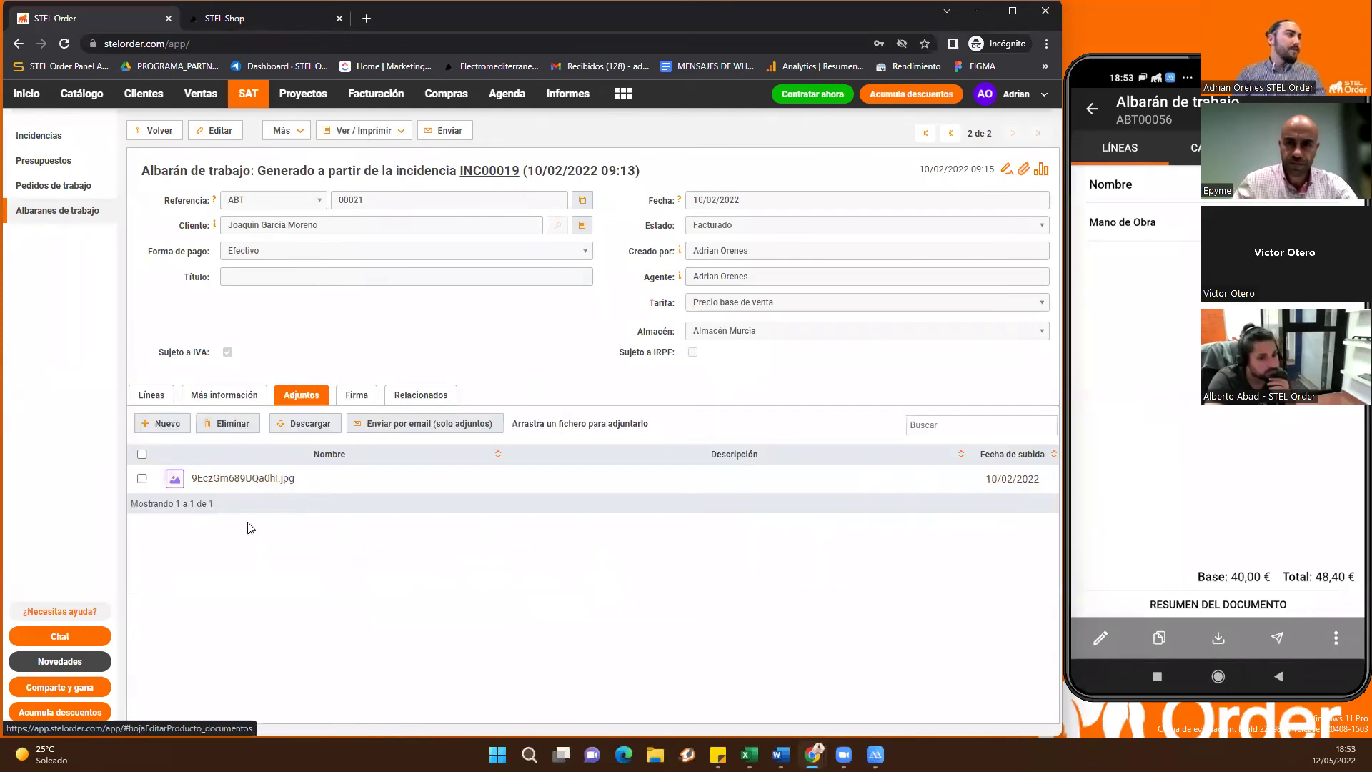
{"action": "left_click", "coordinate": [356, 394]}
{"action": "left_click", "coordinate": [364, 131]}
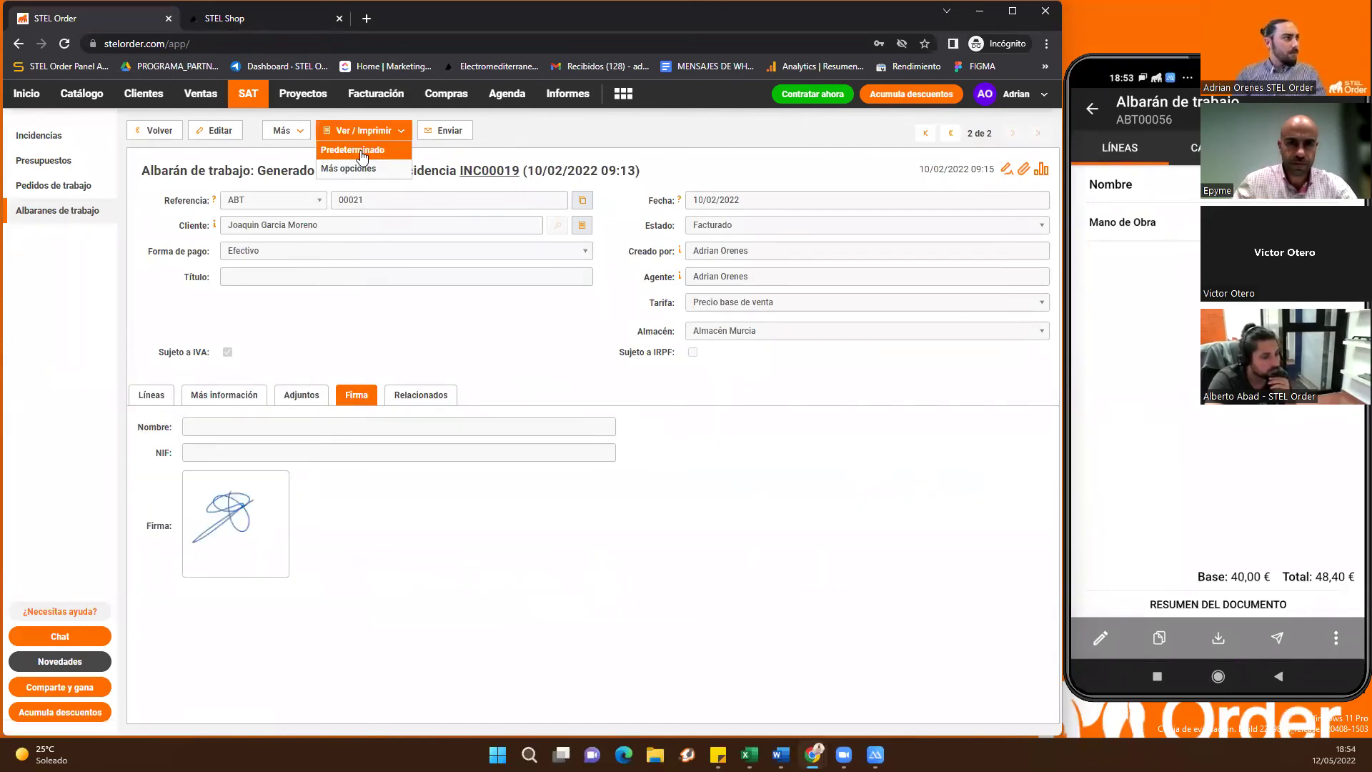
{"action": "left_click", "coordinate": [362, 154]}
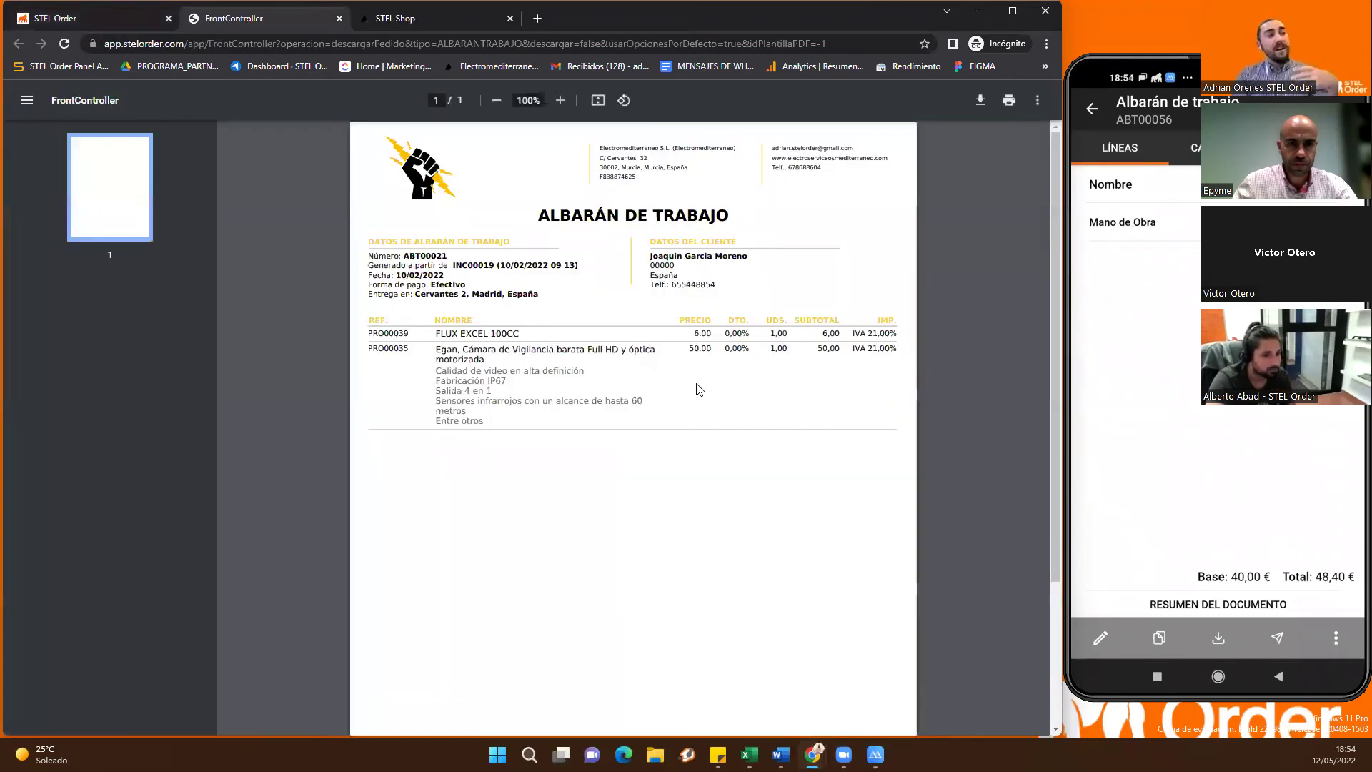
{"action": "scroll", "coordinate": [685, 401], "scroll_direction": "down", "scroll_amount": 3}
{"action": "scroll", "coordinate": [505, 355], "scroll_direction": "up", "scroll_amount": 3}
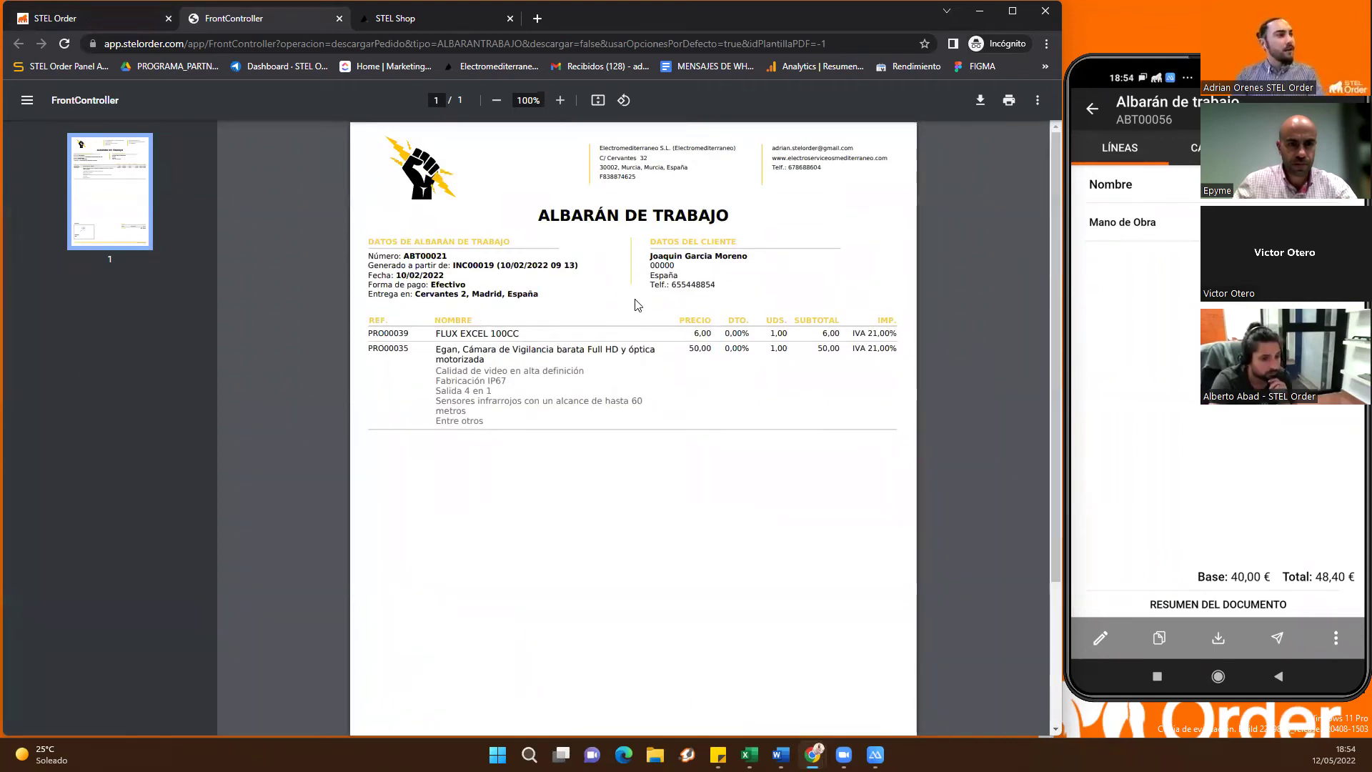
{"action": "key", "text": "ctrl+w"}
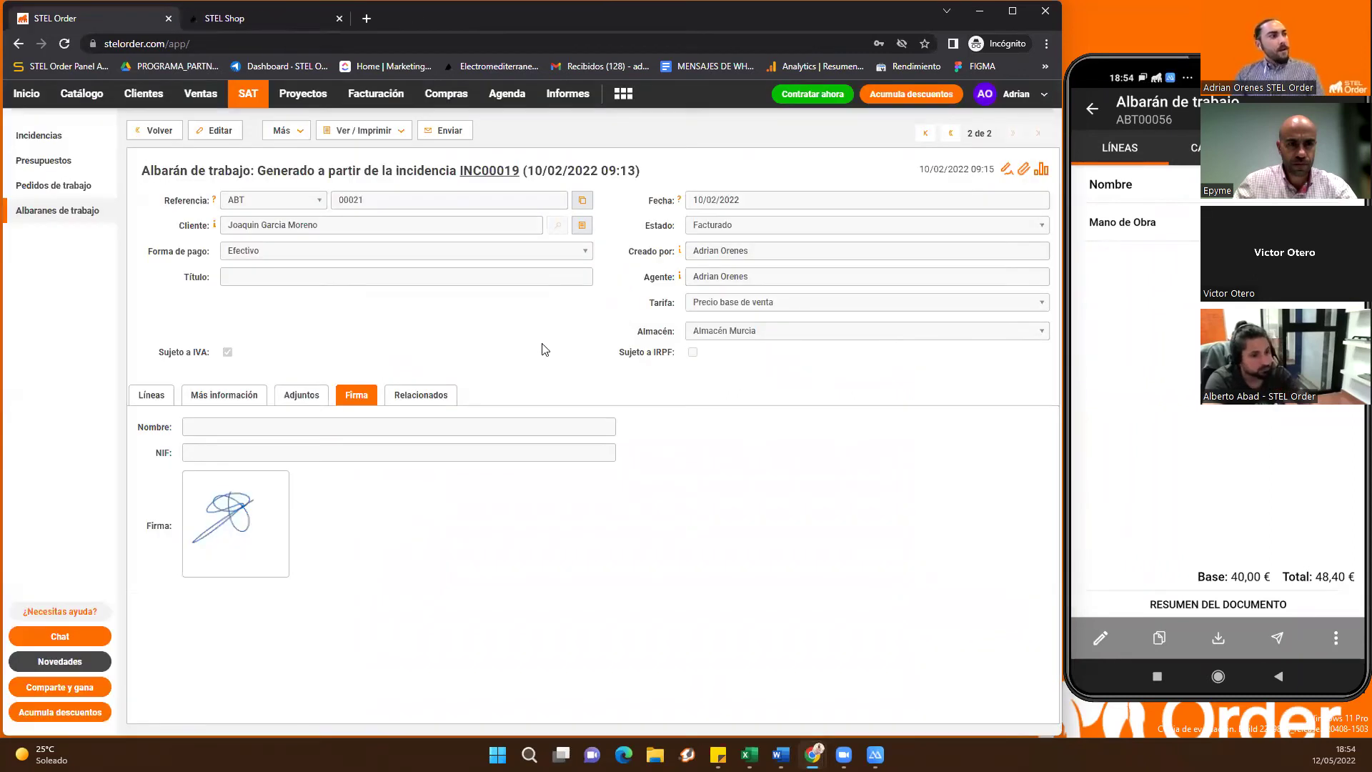
Go back from work order ABT00021 to the home dashboard
{"action": "left_click", "coordinate": [26, 94]}
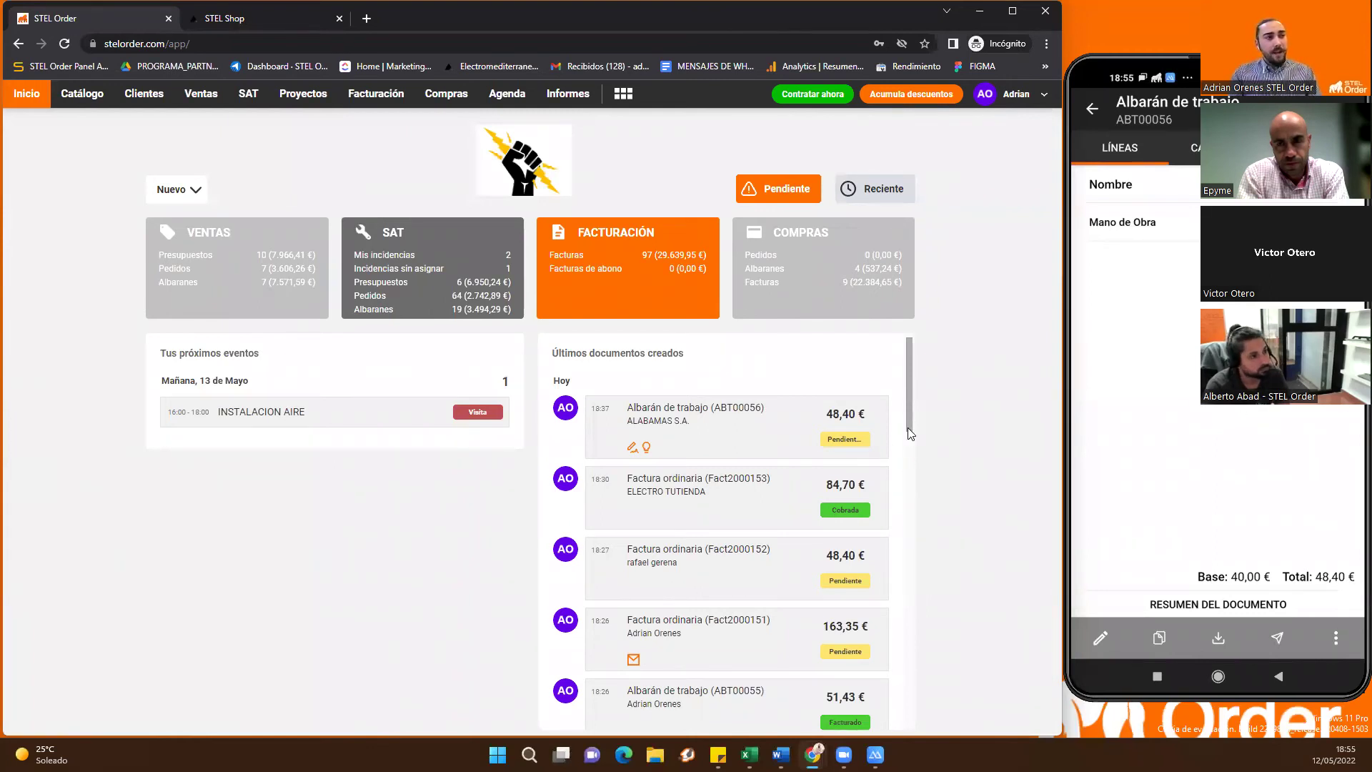
{"action": "left_click", "coordinate": [862, 406]}
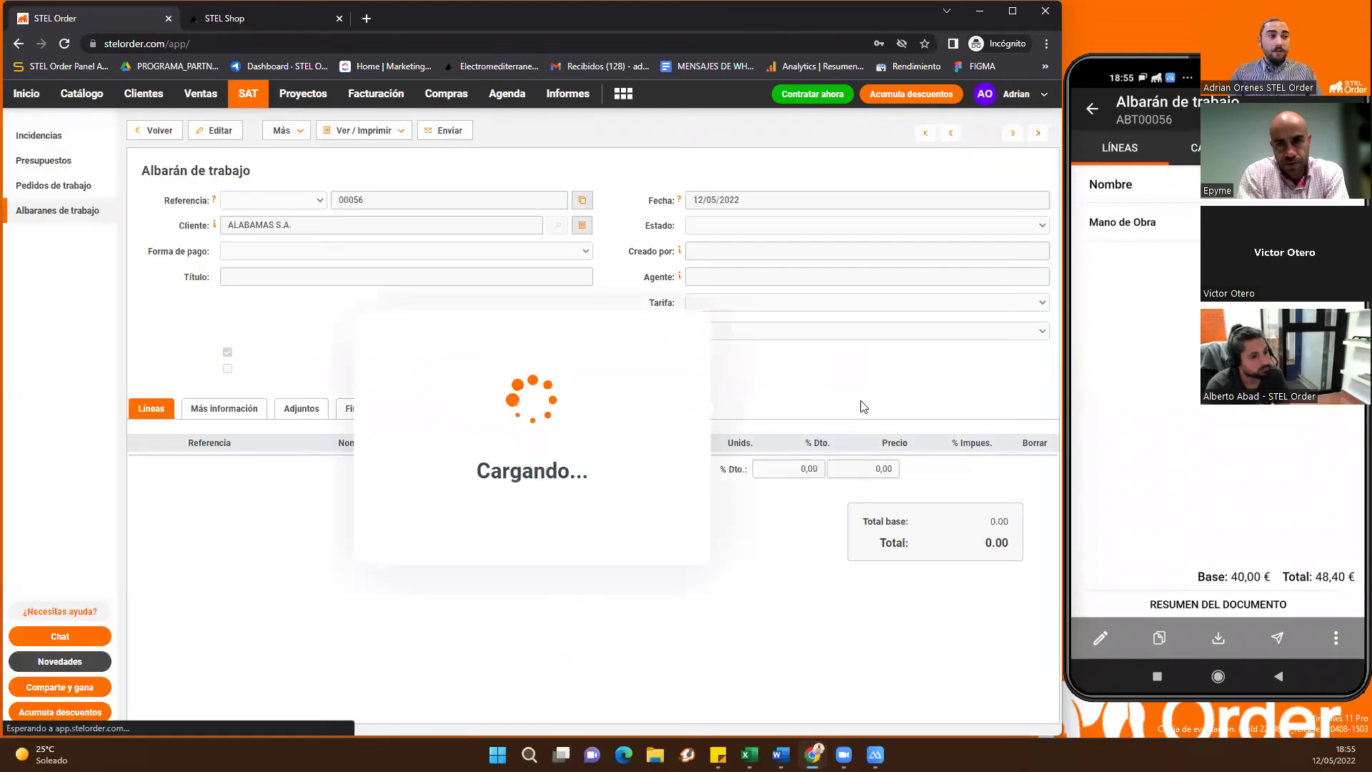
{"action": "left_click", "coordinate": [27, 94]}
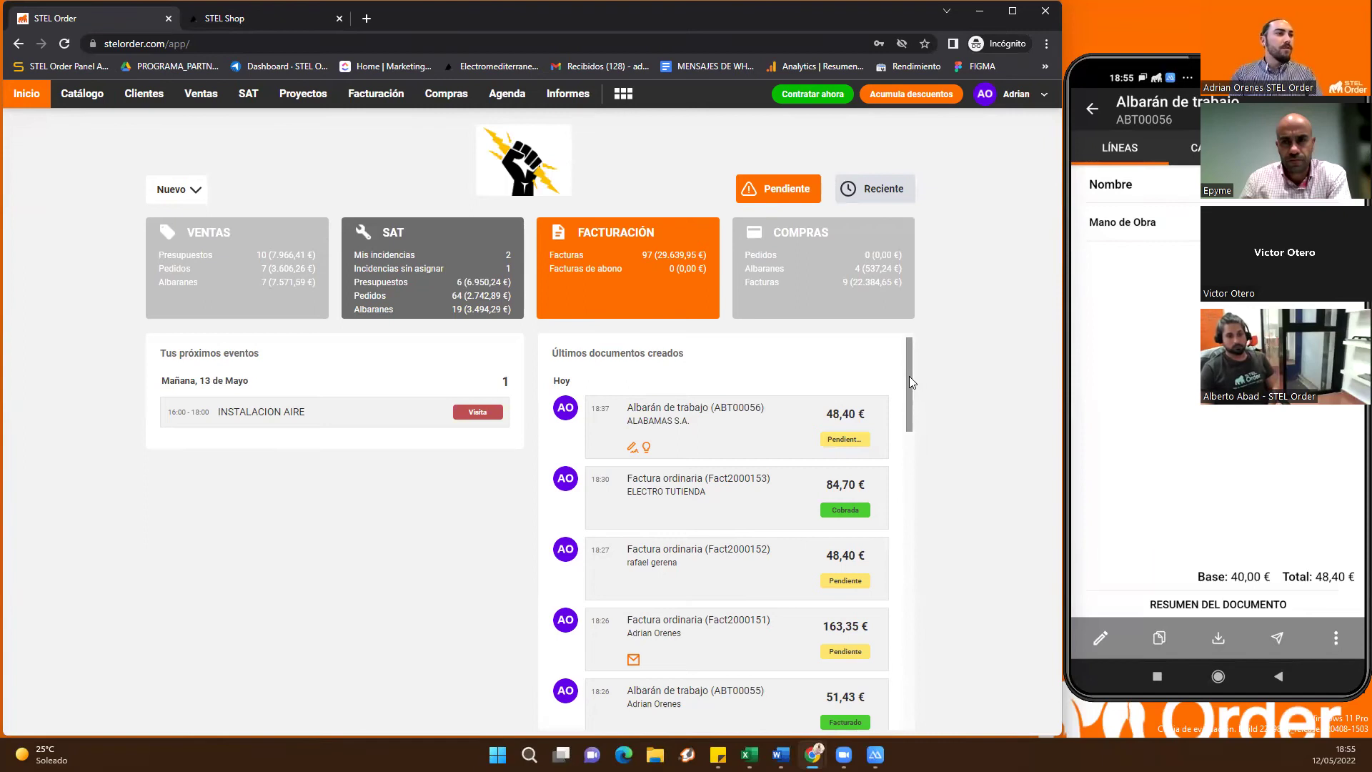
{"action": "scroll", "coordinate": [909, 400], "scroll_direction": "down", "scroll_amount": 4}
{"action": "scroll", "coordinate": [892, 414], "scroll_direction": "up", "scroll_amount": 4}
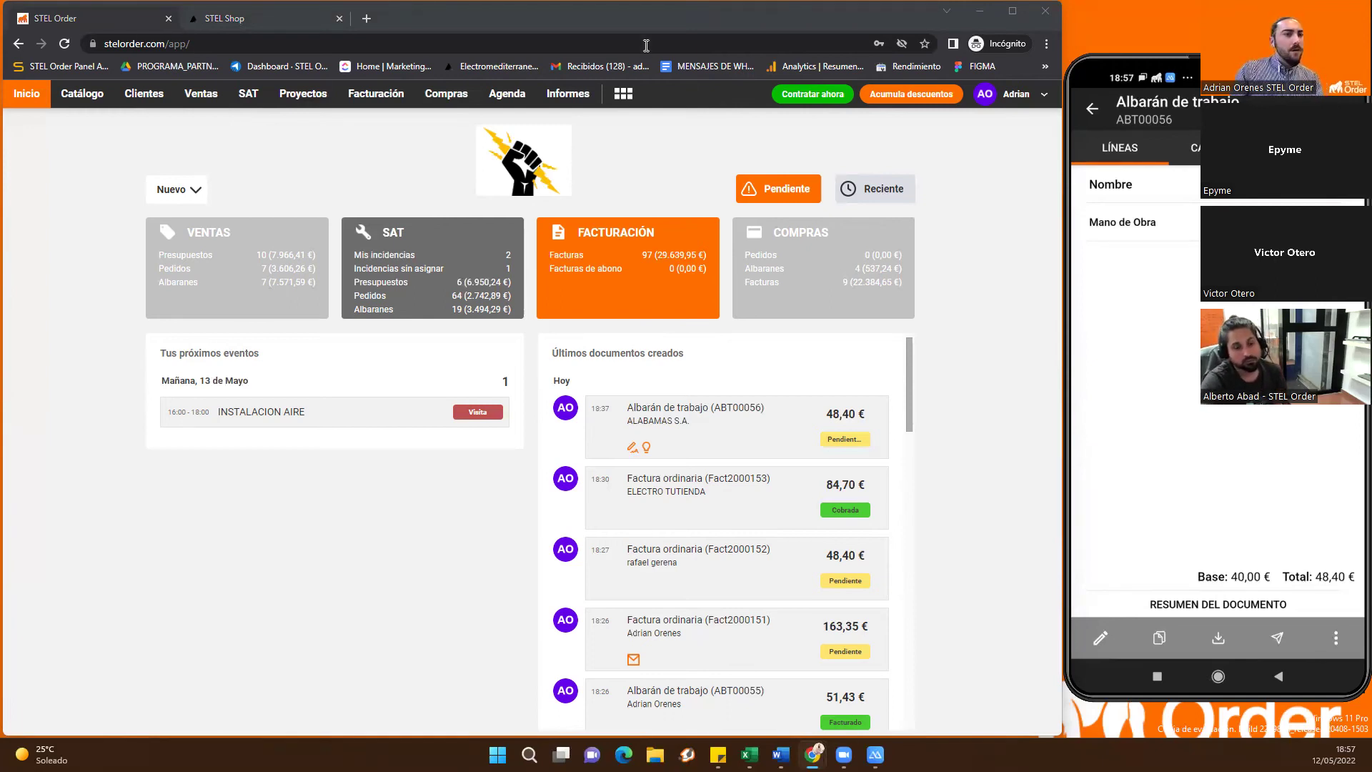
{"action": "left_click", "coordinate": [520, 93]}
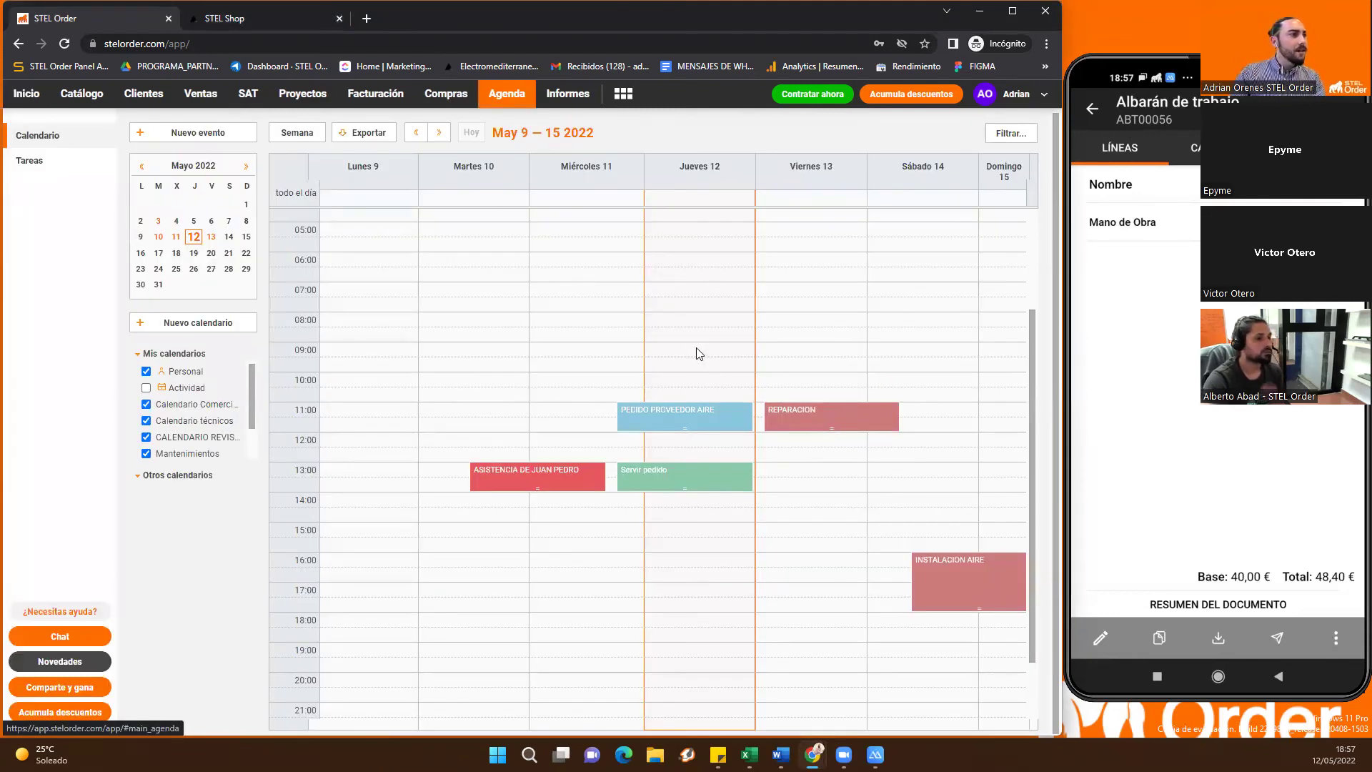
Adjust the page zoom, scroll the week view, and open the 10 May 13:00 ELECTRO TUTIENDA event
{"action": "key", "text": "ctrl+plus"}
{"action": "key", "text": "ctrl+minus"}
{"action": "key", "text": "ctrl+minus"}
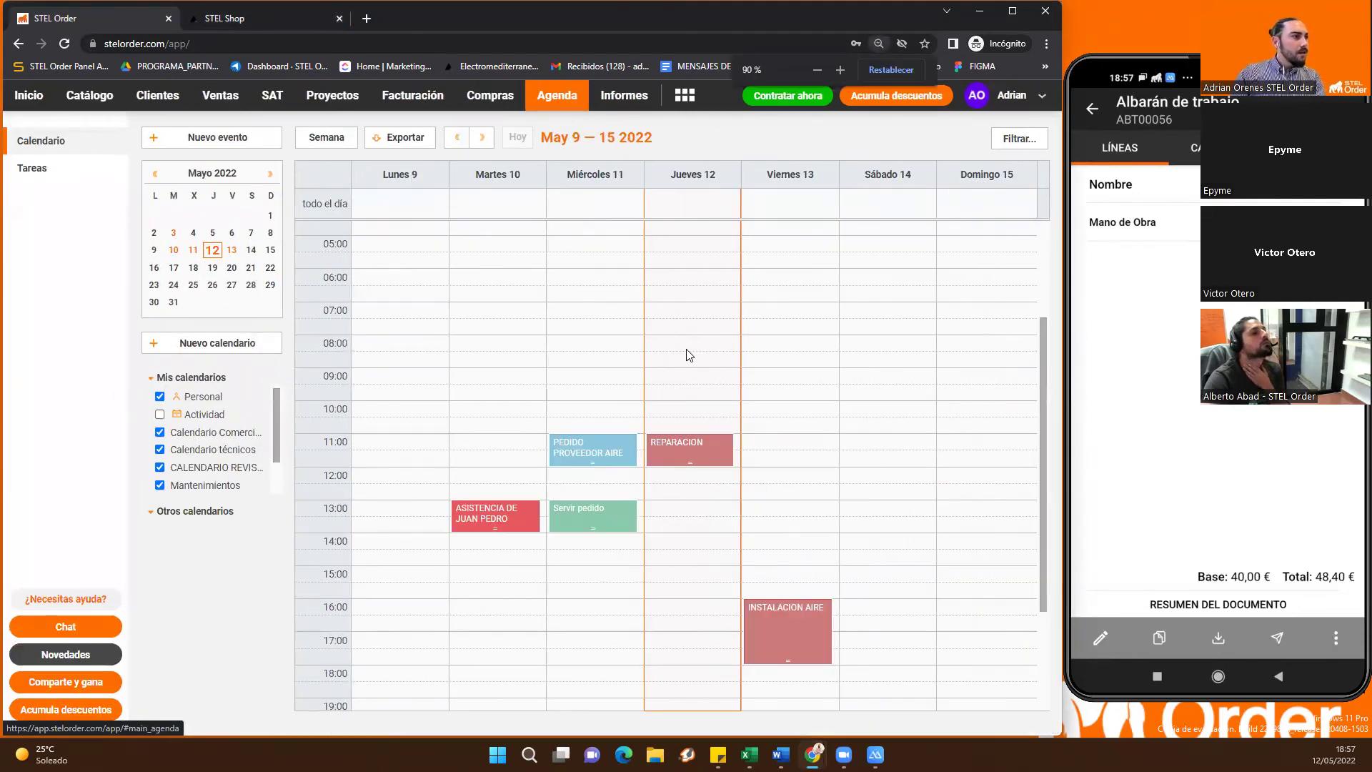
{"action": "key", "text": "ctrl+plus"}
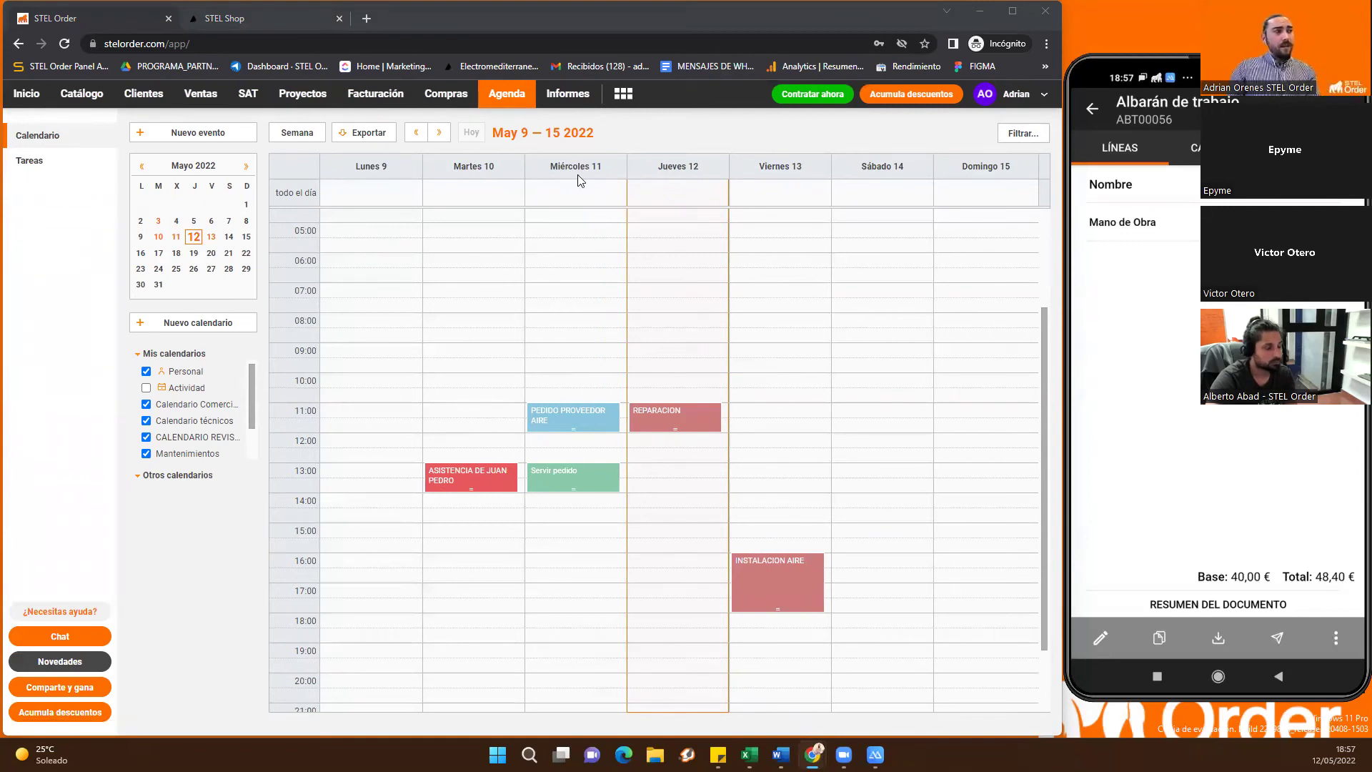
{"action": "scroll", "coordinate": [629, 286], "scroll_direction": "down", "scroll_amount": 1}
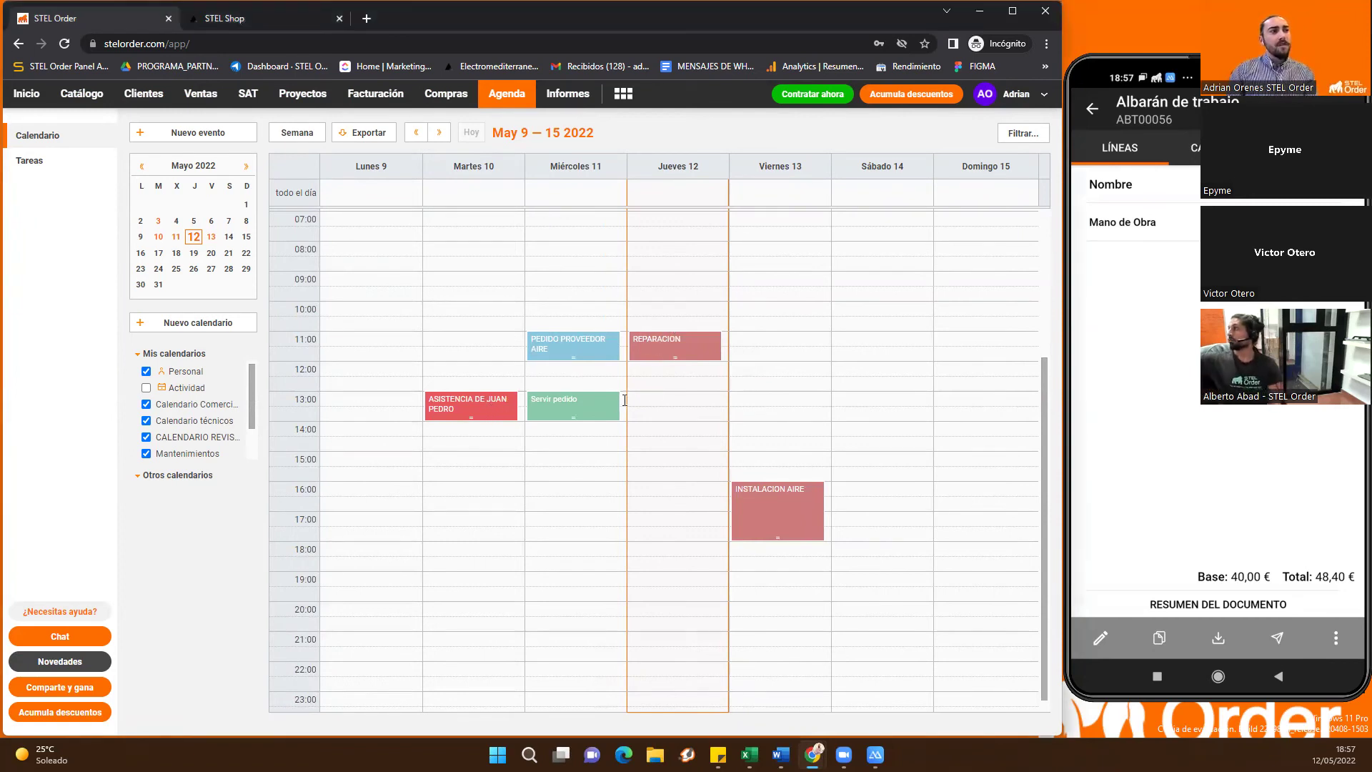
{"action": "left_click", "coordinate": [471, 405]}
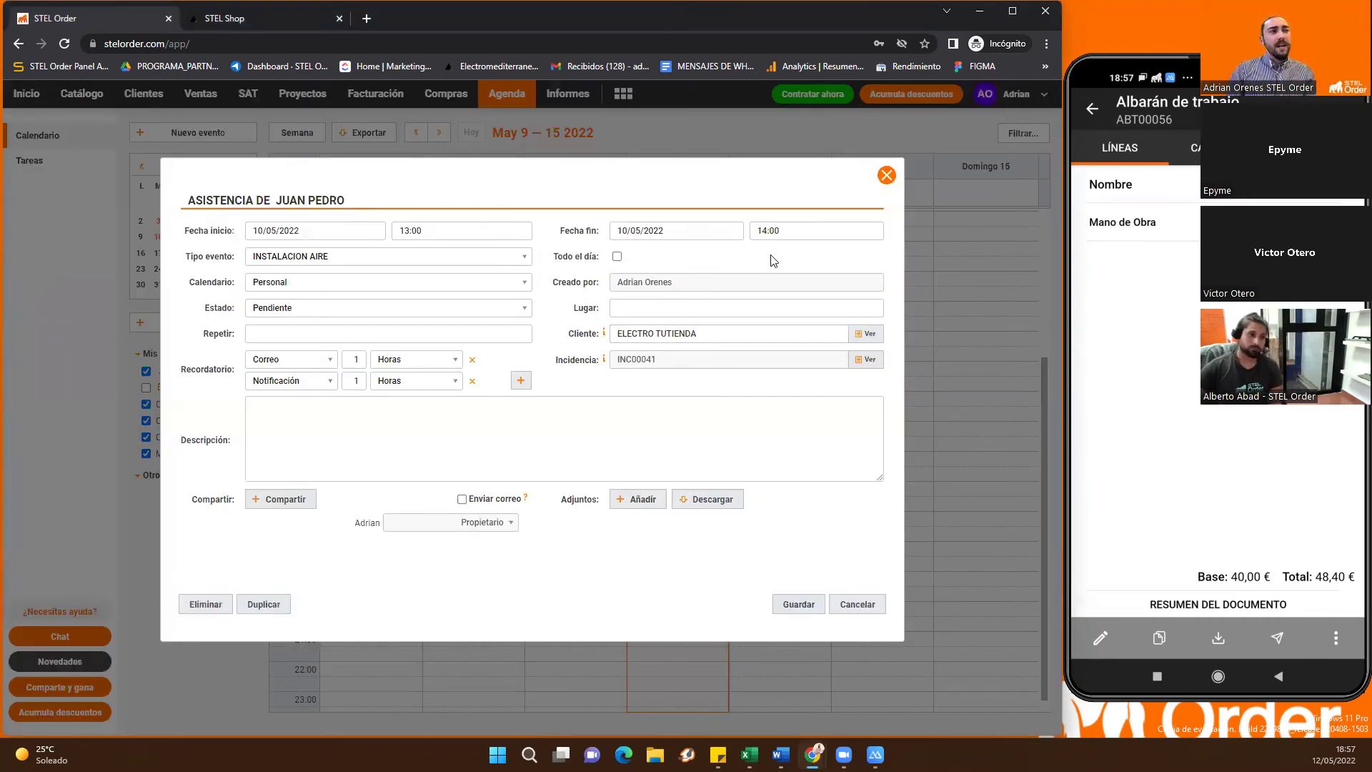
Close the 10 May assistance event's details to return to the May 9–15 weekly agenda
{"action": "left_click", "coordinate": [887, 175]}
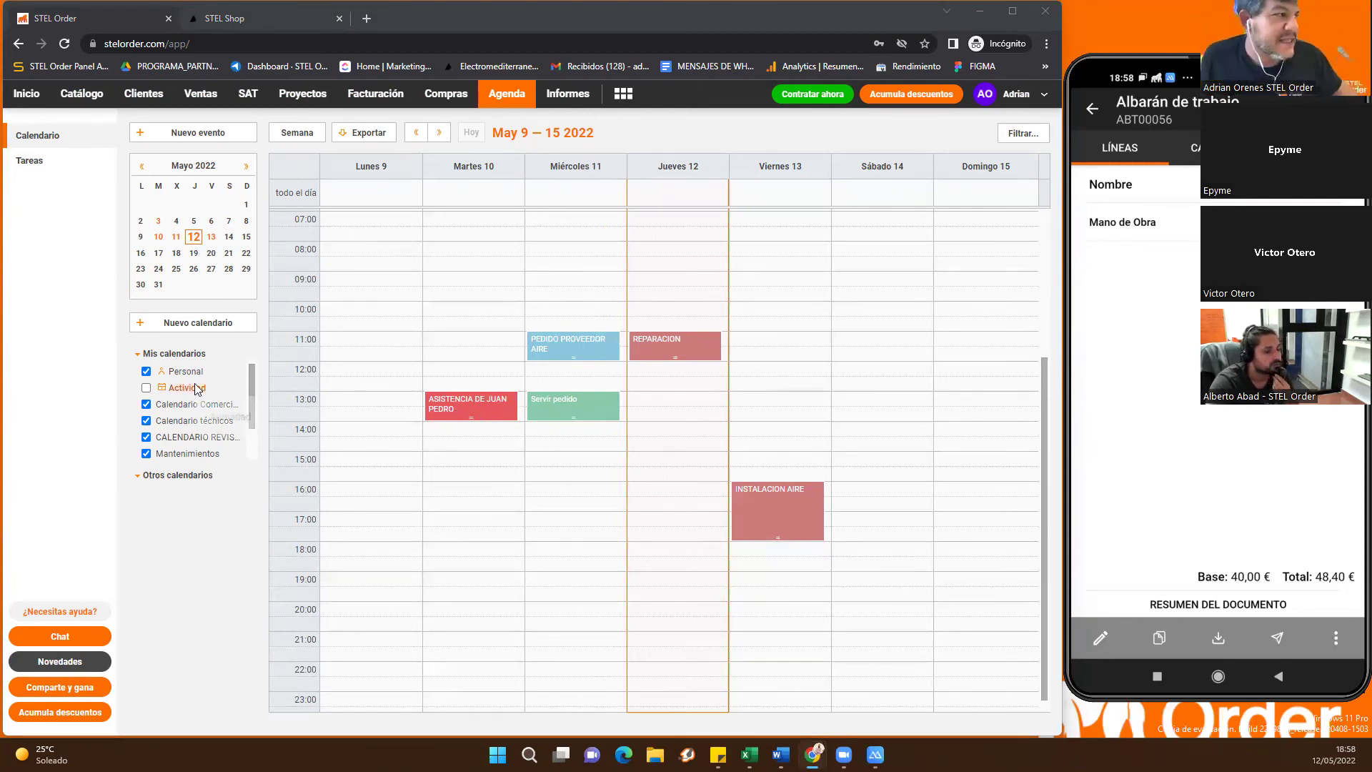
{"action": "scroll", "coordinate": [198, 389], "scroll_direction": "down", "scroll_amount": 1}
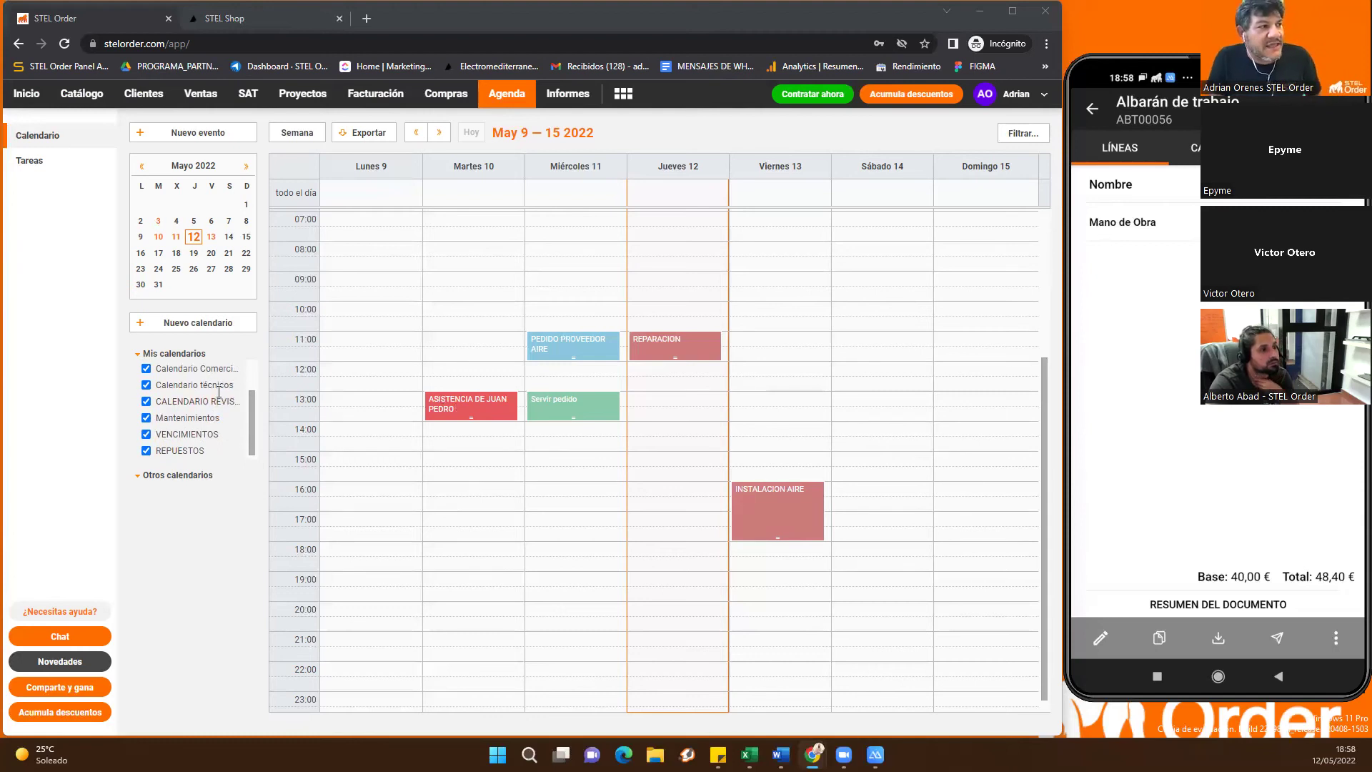
{"action": "left_click_drag", "start_coordinate": [247, 406], "coordinate": [250, 386]}
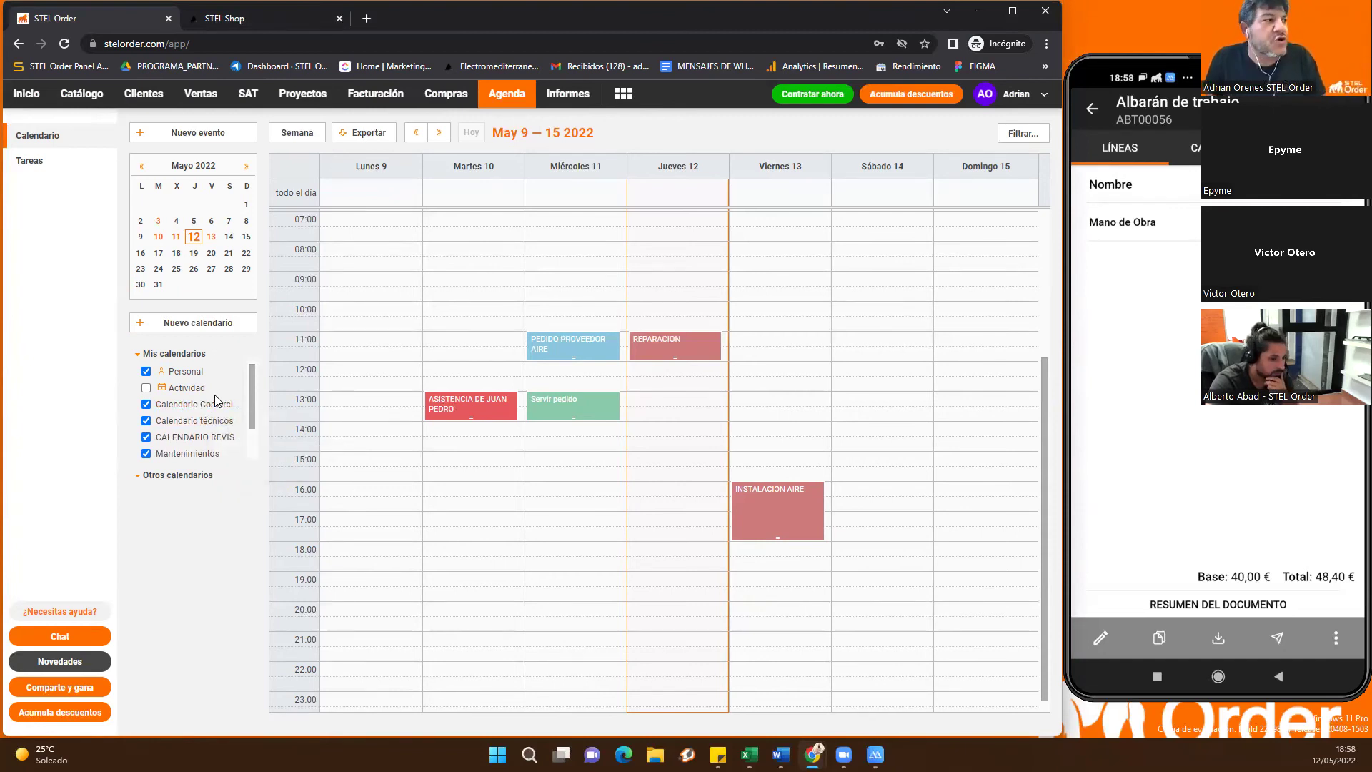
Load the STEL Order staging site app-stg.stelorder.com in a new browser tab
{"action": "left_click", "coordinate": [366, 18]}
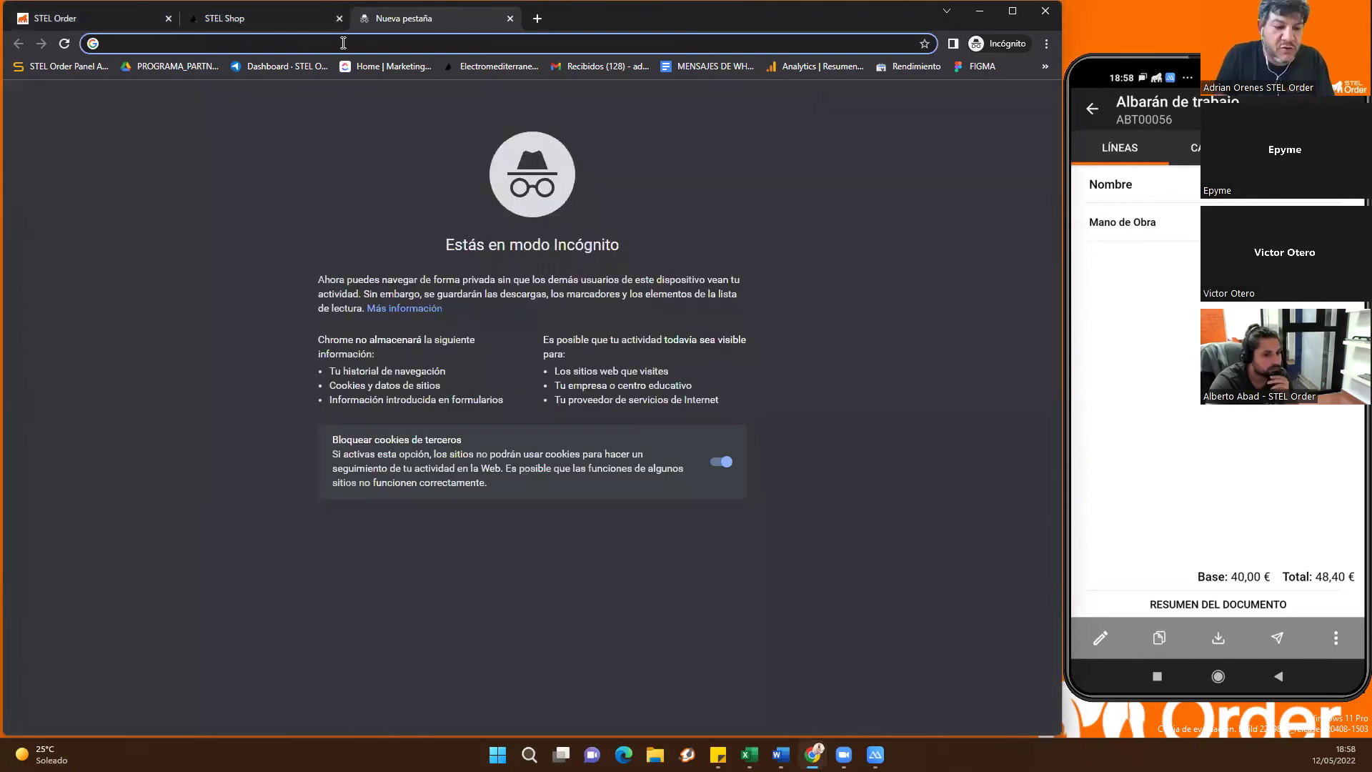
{"action": "type", "text": "app-stg"}
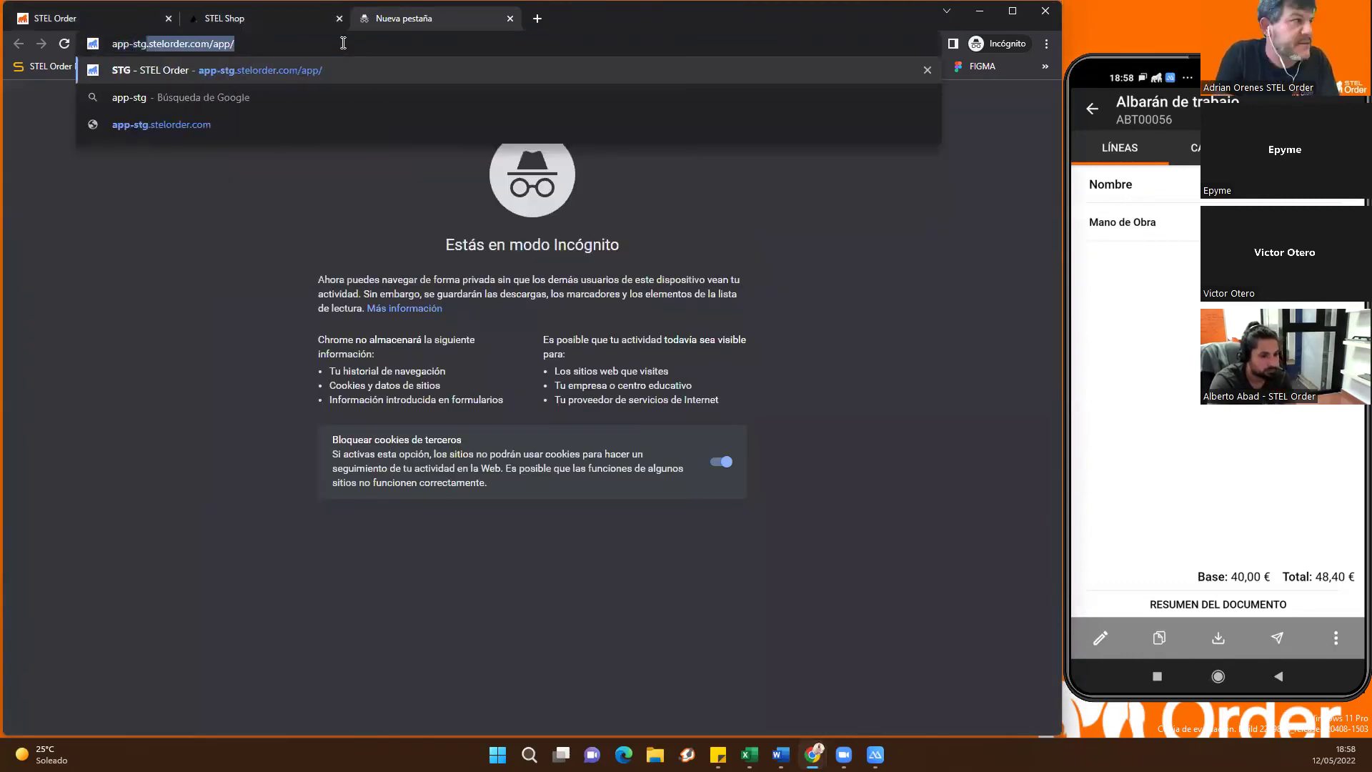
{"action": "key", "text": "Return"}
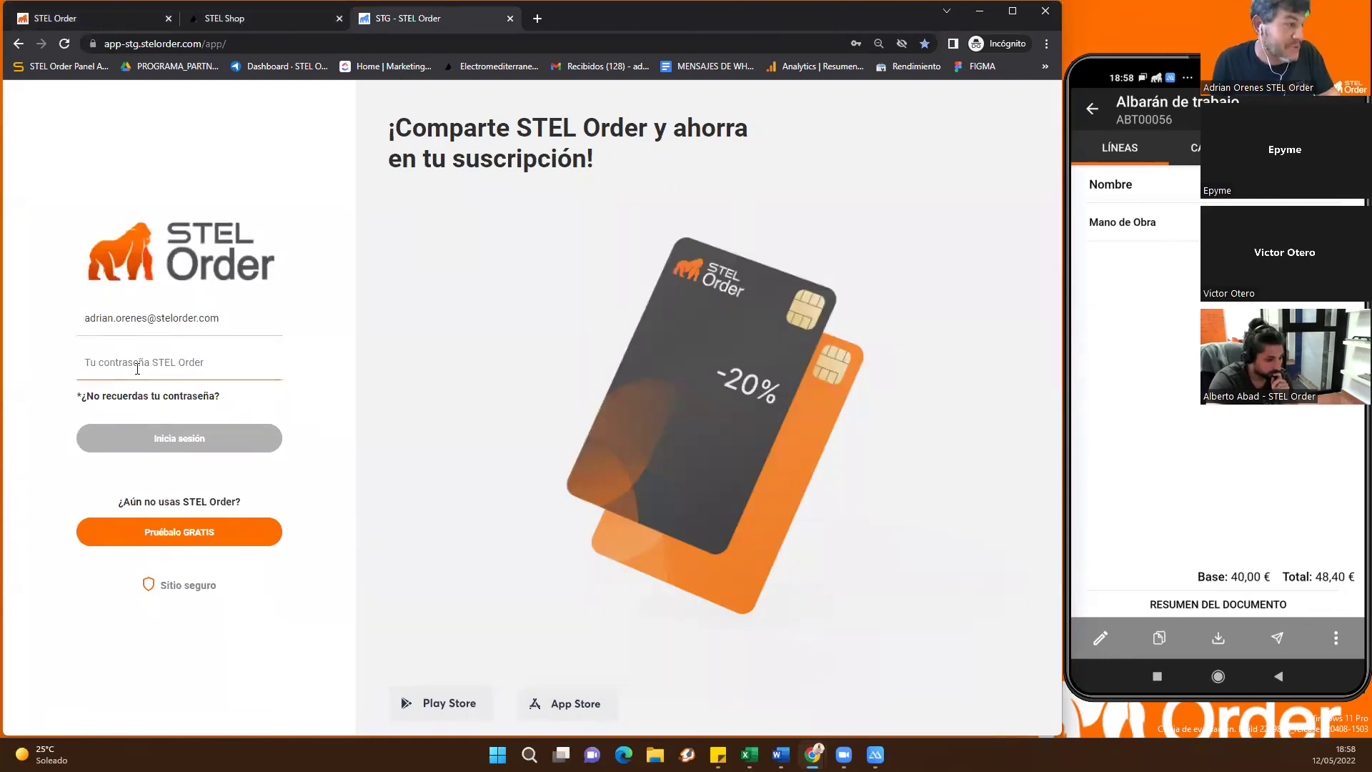
Sign in to the staging site with the account e-mail and password
{"action": "left_click", "coordinate": [214, 317]}
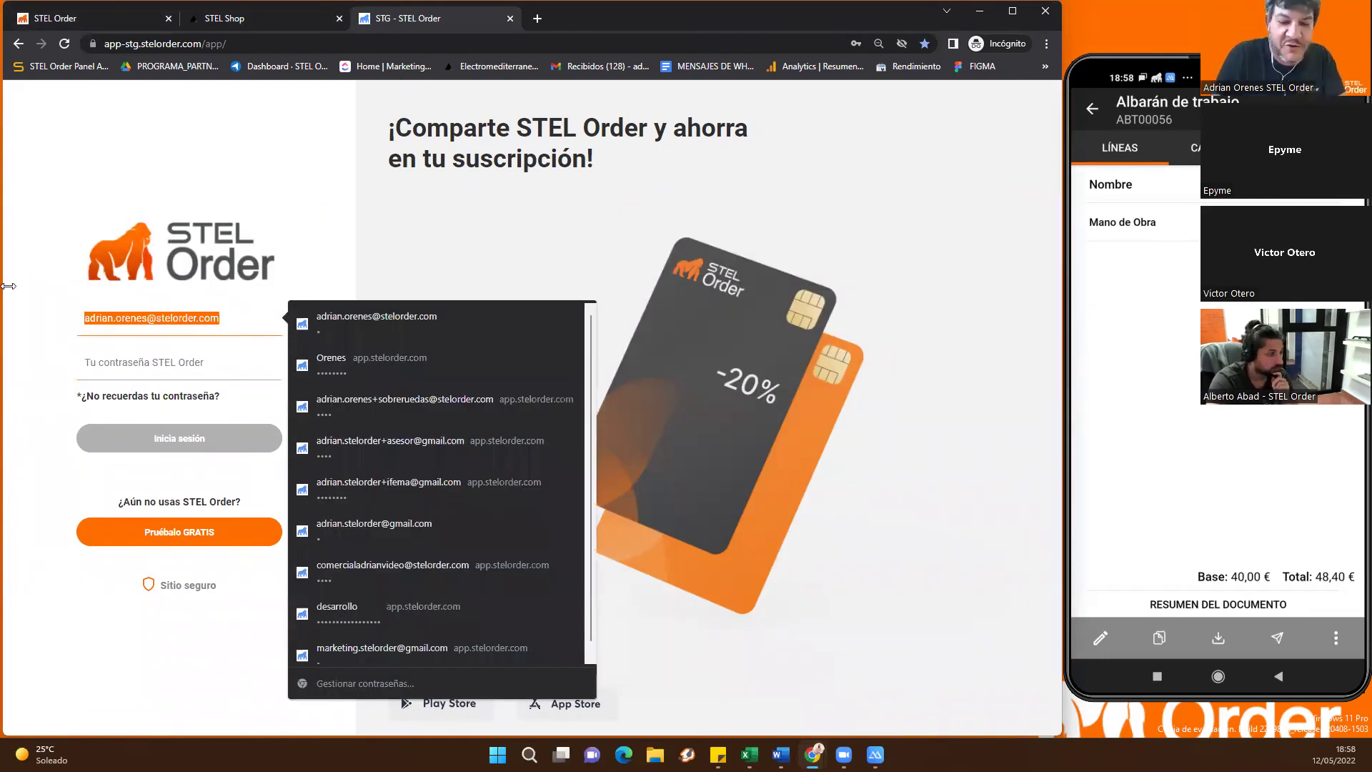
{"action": "type", "text": "p"}
{"action": "key", "text": "BackSpace"}
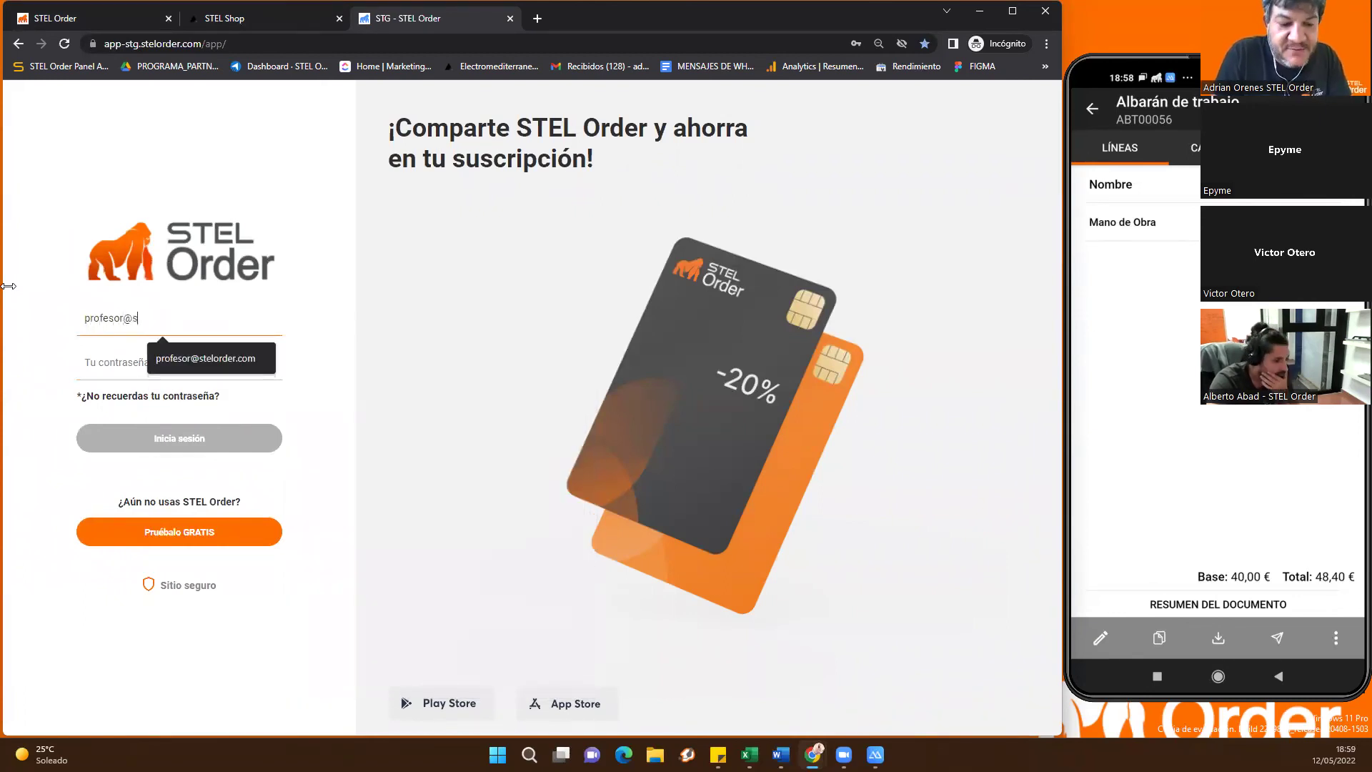
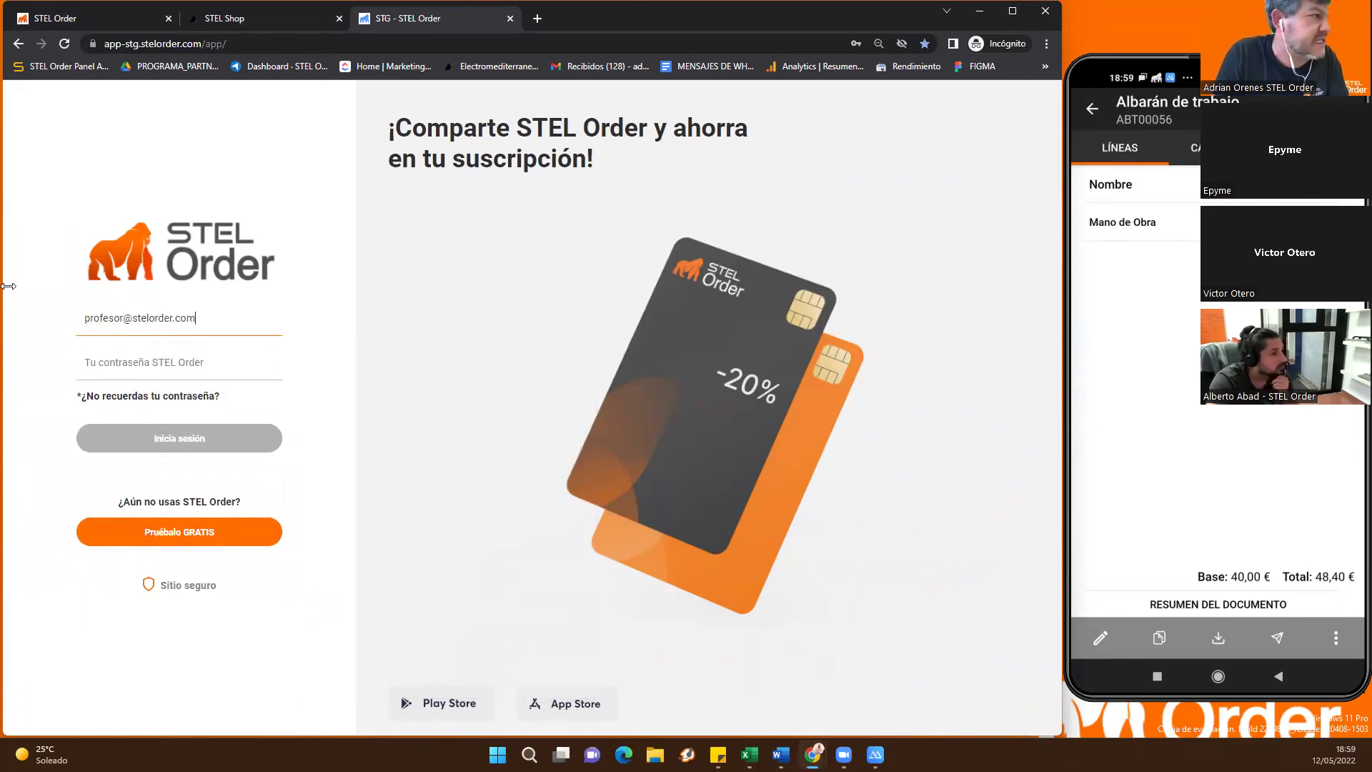
{"action": "type", "text": "p"}
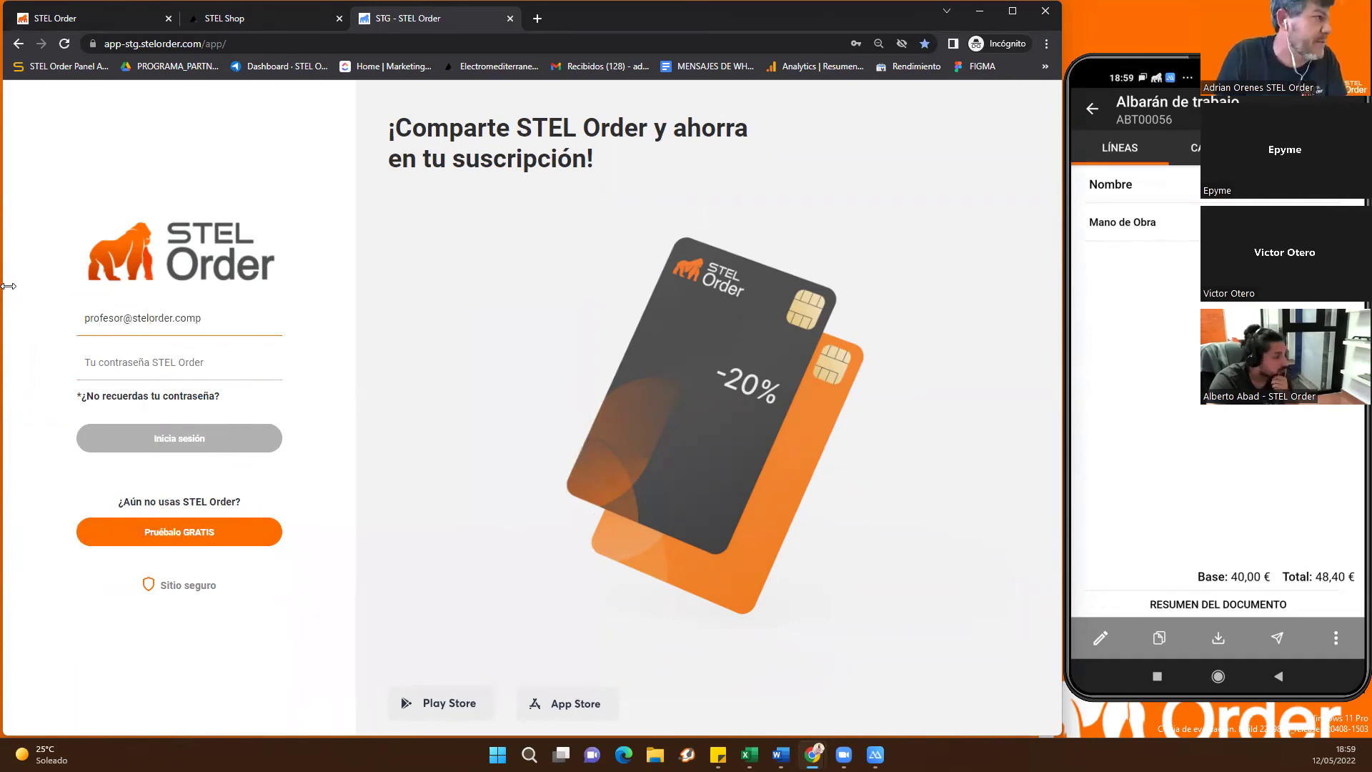
{"action": "key", "text": "BackSpace"}
{"action": "key", "text": "Tab"}
{"action": "type", "text": "1234"}
{"action": "key", "text": "Return"}
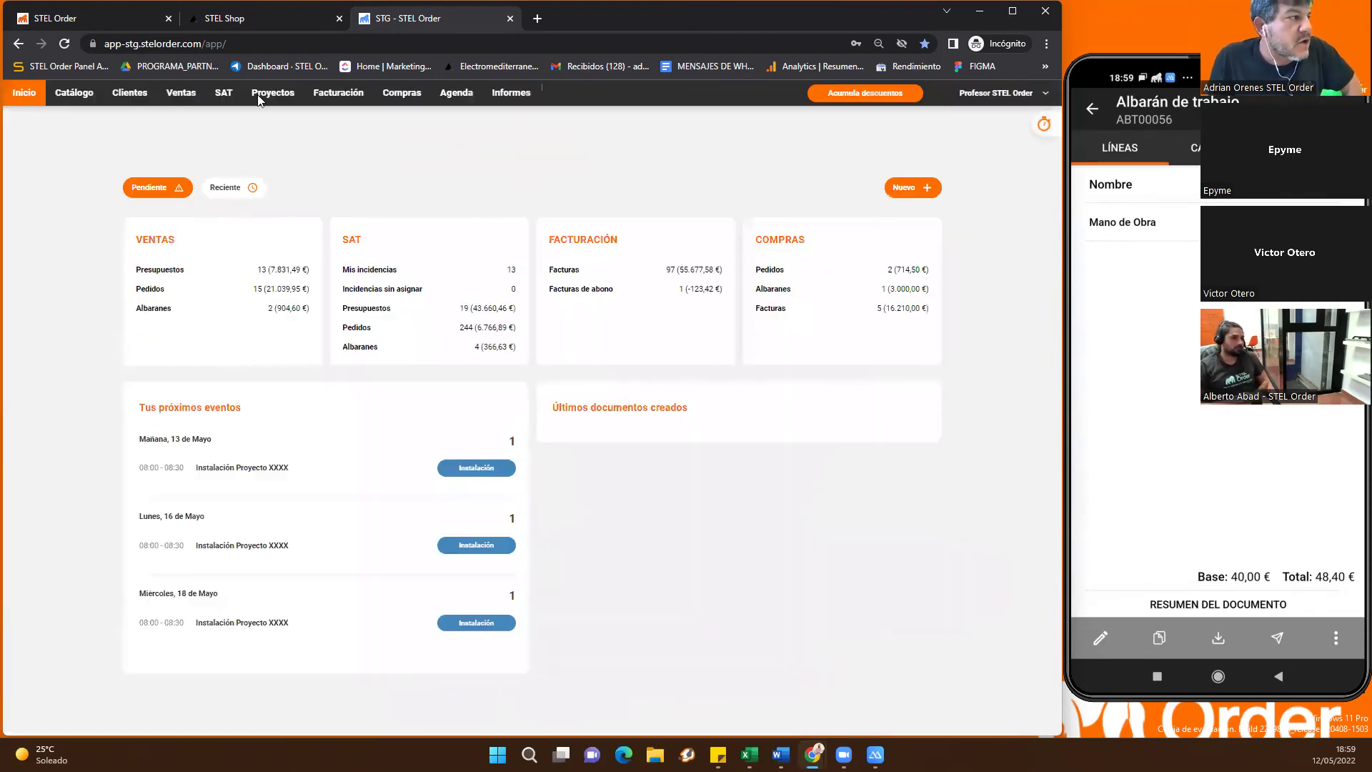
Open the Agenda and untick Seleccionar todos under Mis calendarios to hide all events
{"action": "left_click", "coordinate": [451, 98]}
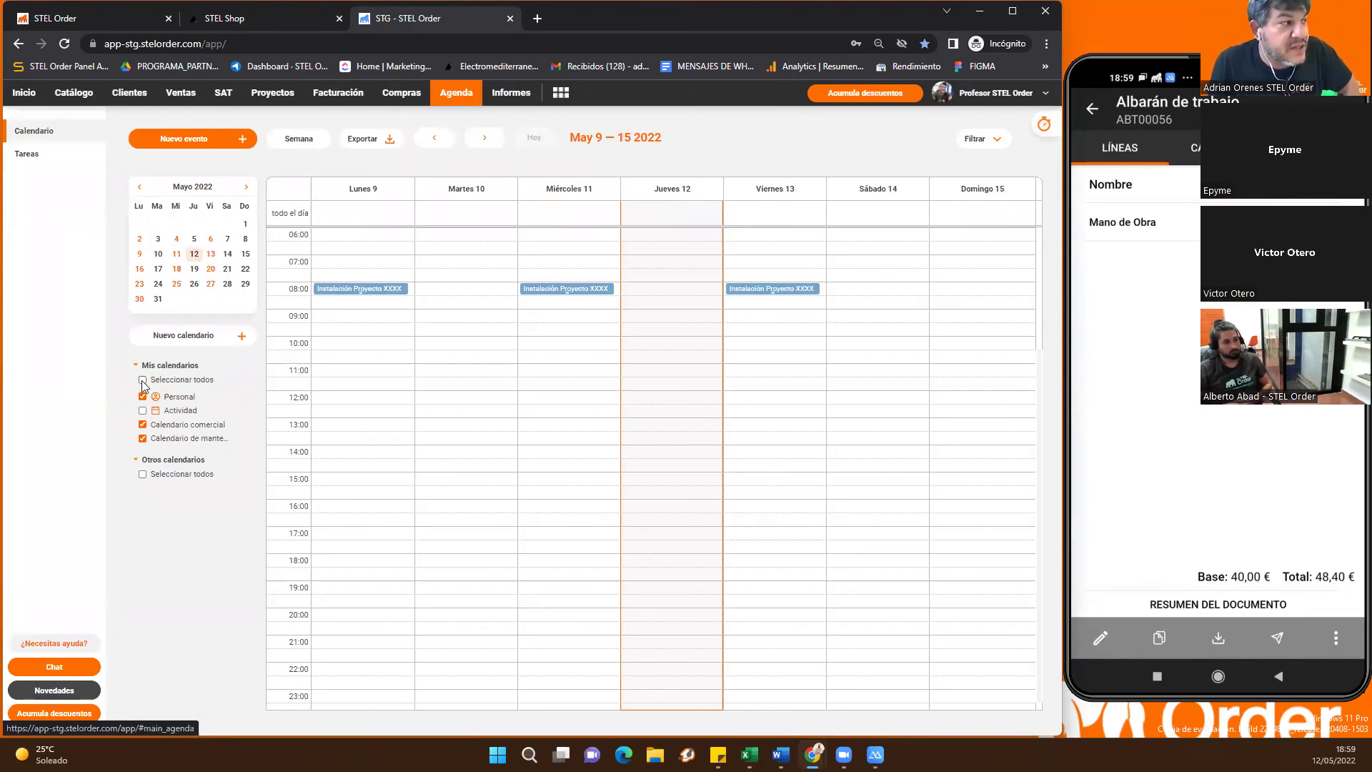
{"action": "left_click", "coordinate": [143, 381]}
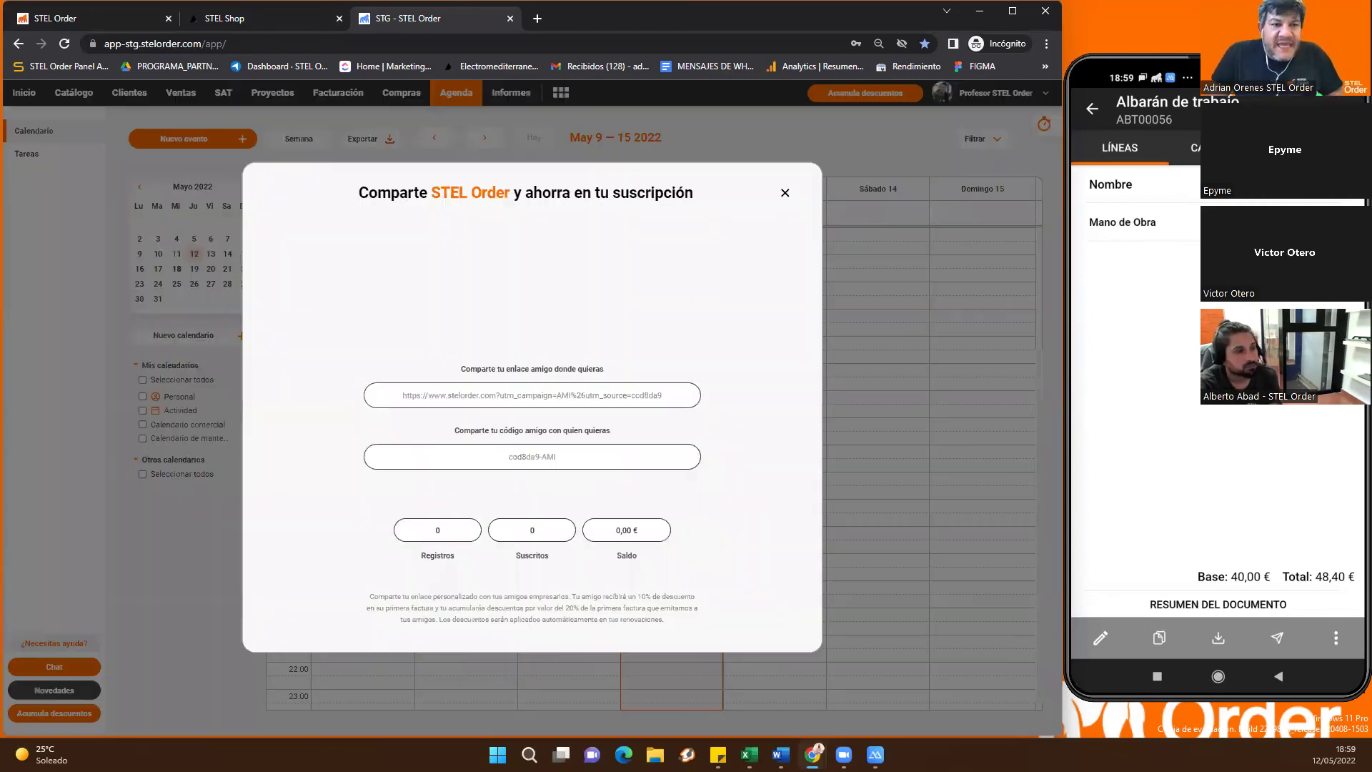
Dismiss the referral-discount window to reveal the empty May 9–15 2022 week
{"action": "left_click", "coordinate": [785, 193]}
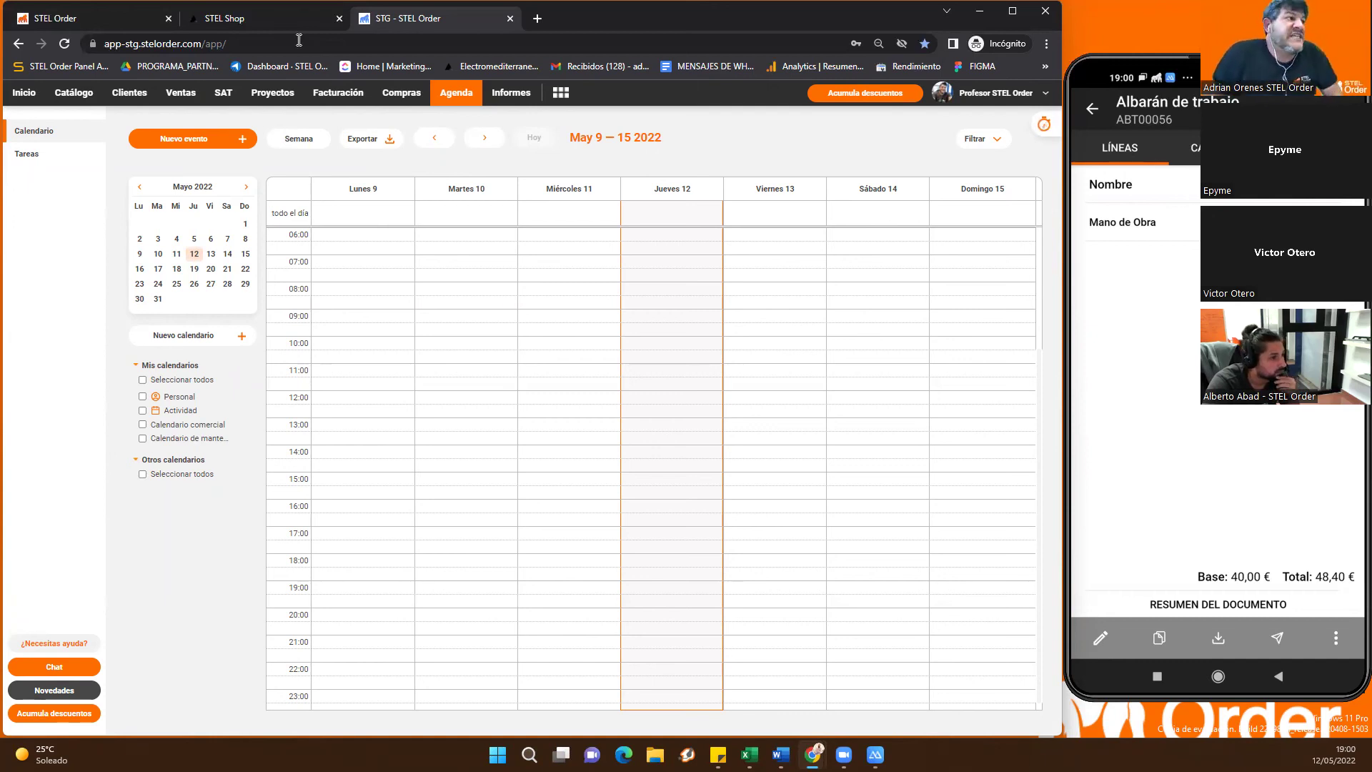
Attempt to edit closed incidence IM00037 from the SAT Incidencias list, then go back to the list
{"action": "left_click", "coordinate": [224, 100]}
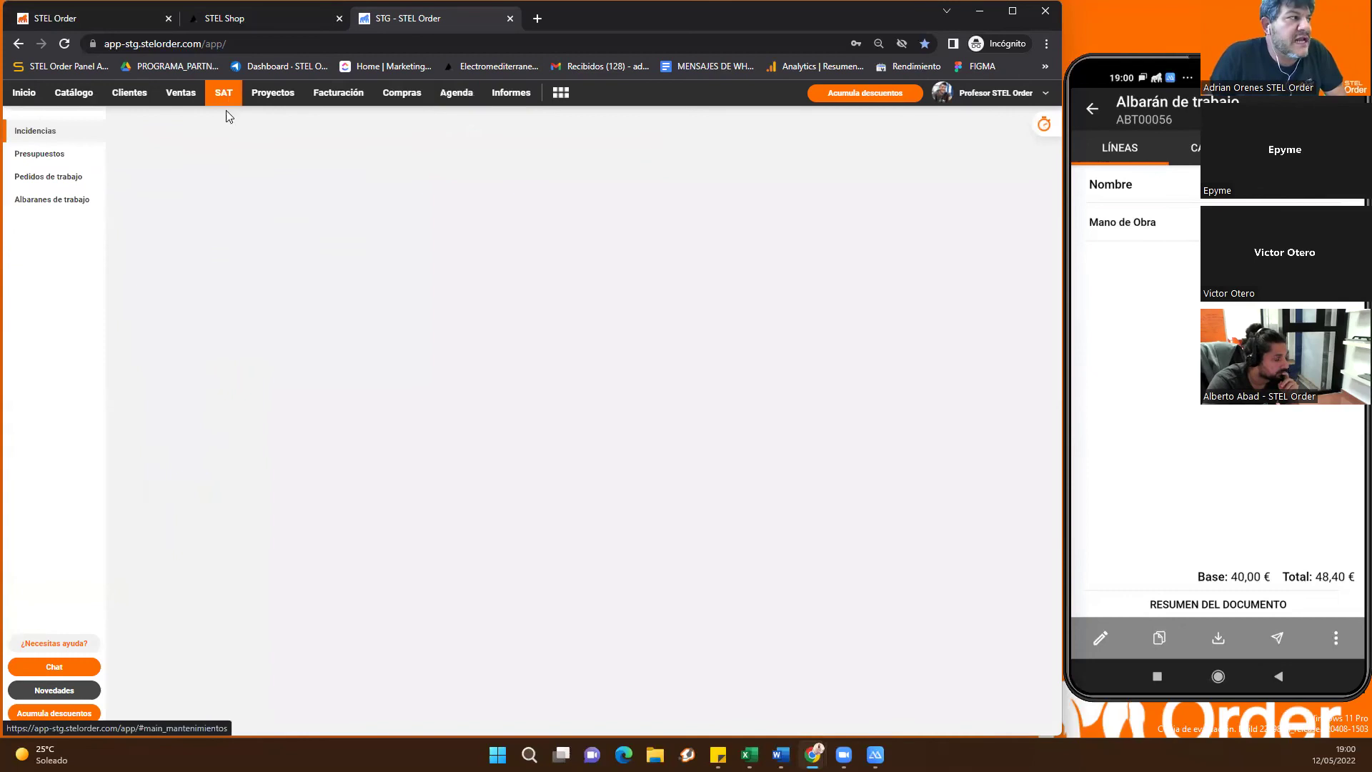
{"action": "left_click", "coordinate": [303, 246]}
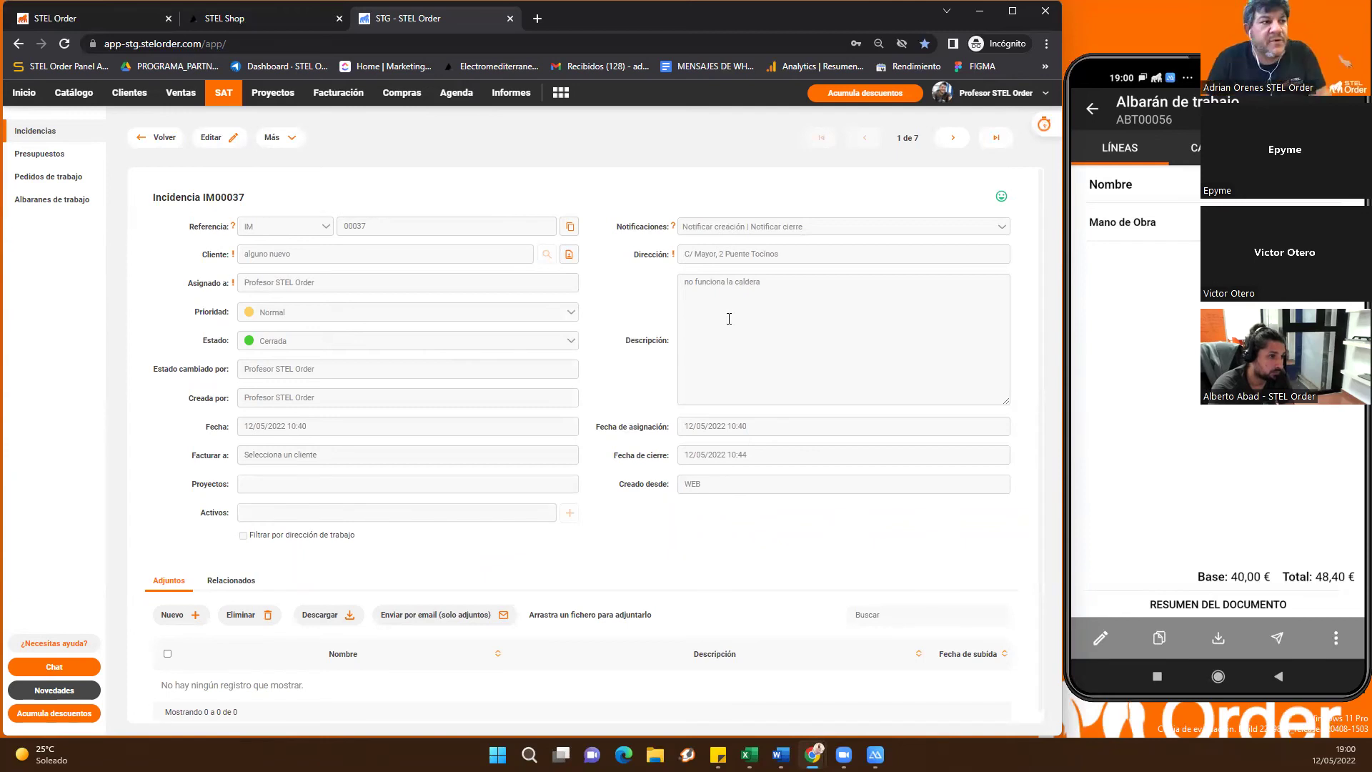
{"action": "left_click", "coordinate": [232, 136]}
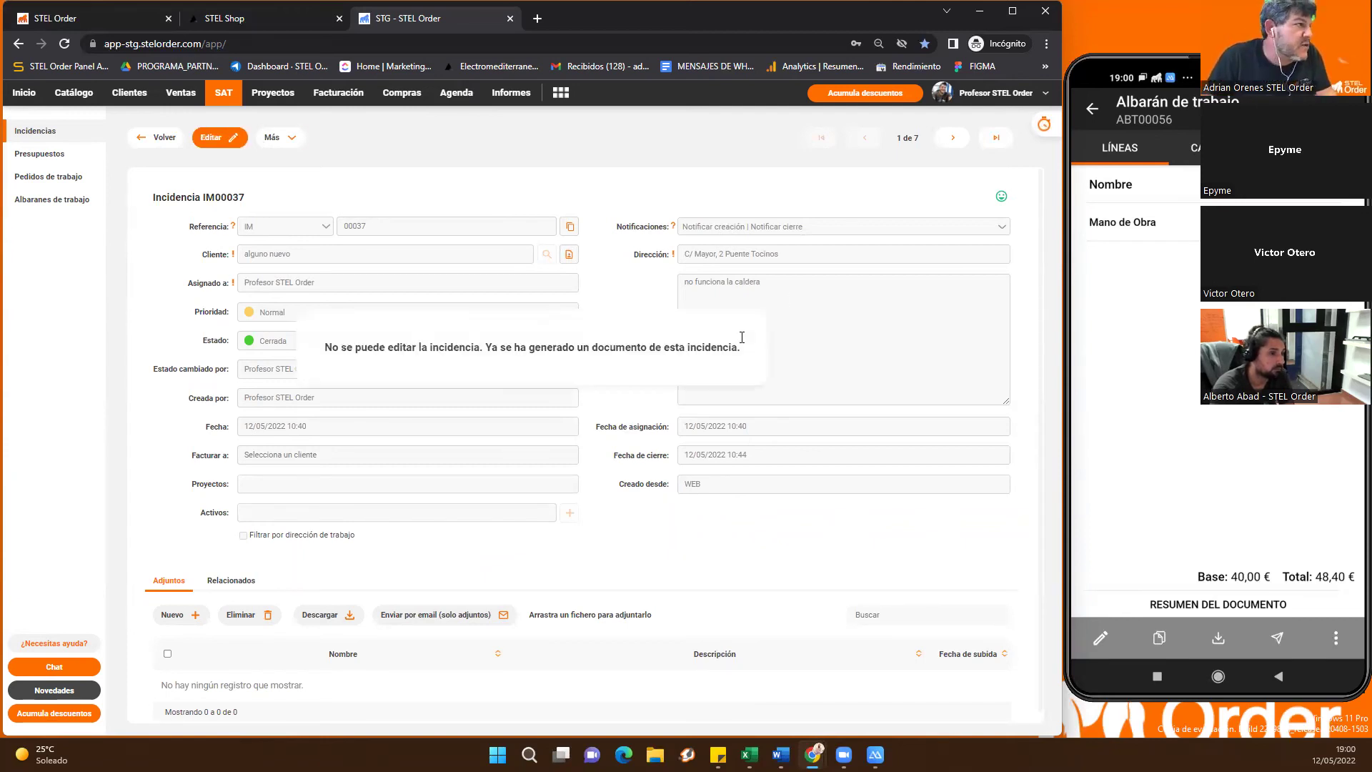
{"action": "left_click", "coordinate": [156, 138]}
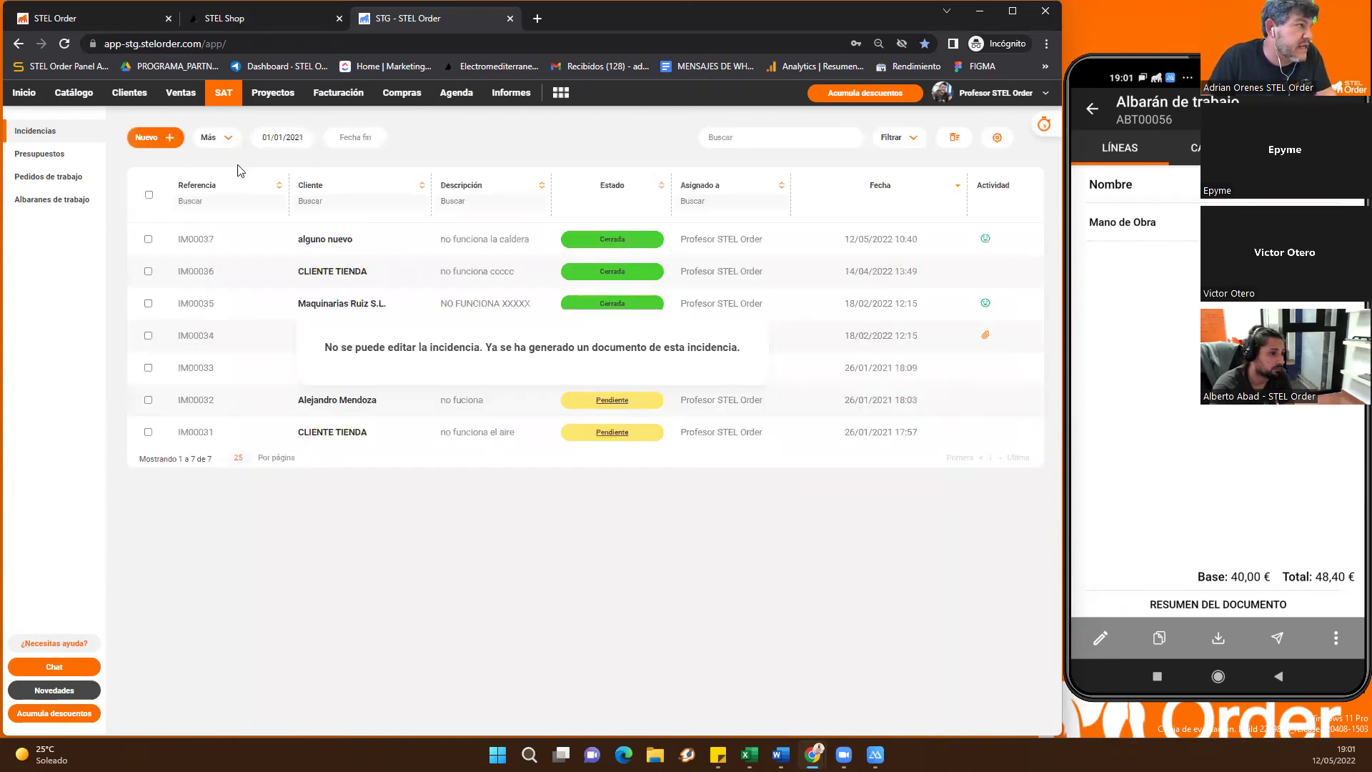
Create and save a new incidence with description 'jskfjadfjdklfjd'
{"action": "left_click", "coordinate": [147, 137]}
{"action": "left_click", "coordinate": [814, 319]}
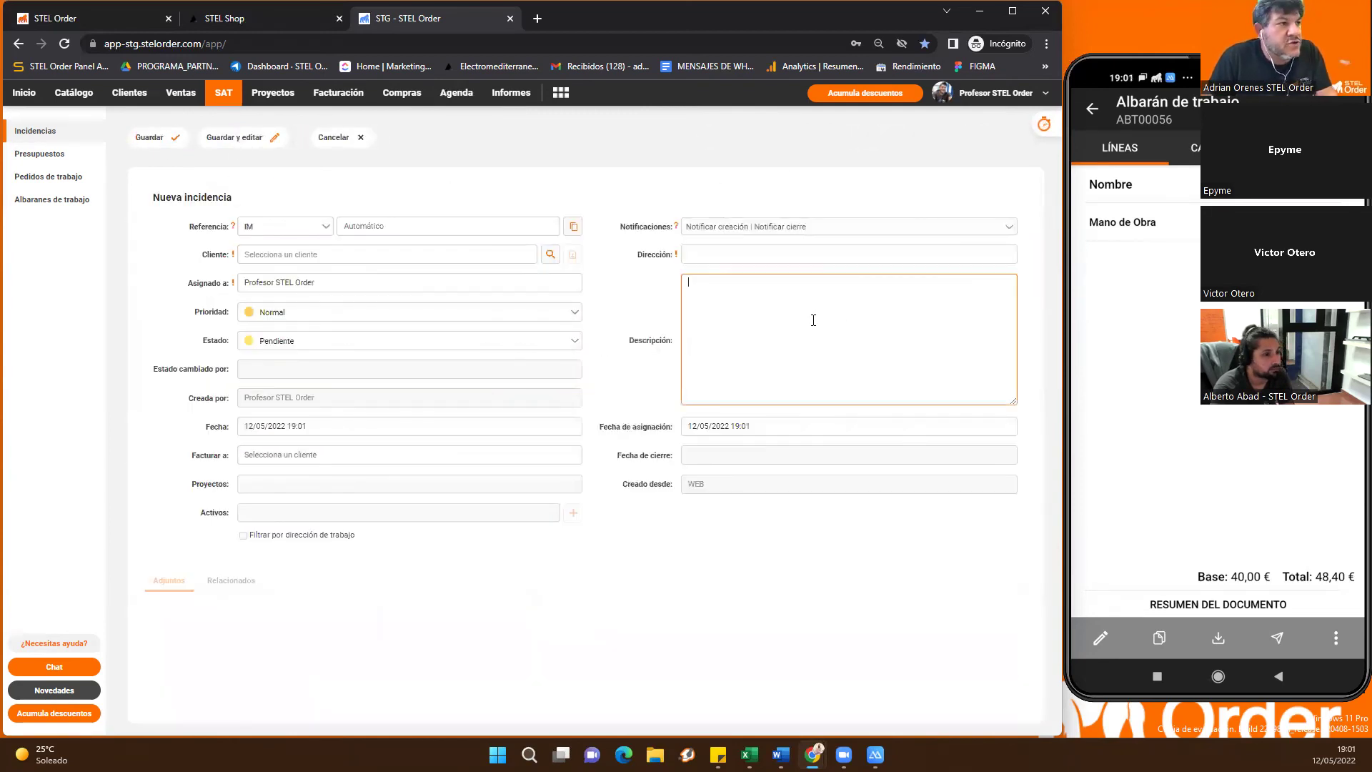
{"action": "type", "text": "jskfjadfjdklfjd"}
{"action": "key", "text": "ctrl+a"}
{"action": "key", "text": "ctrl+c"}
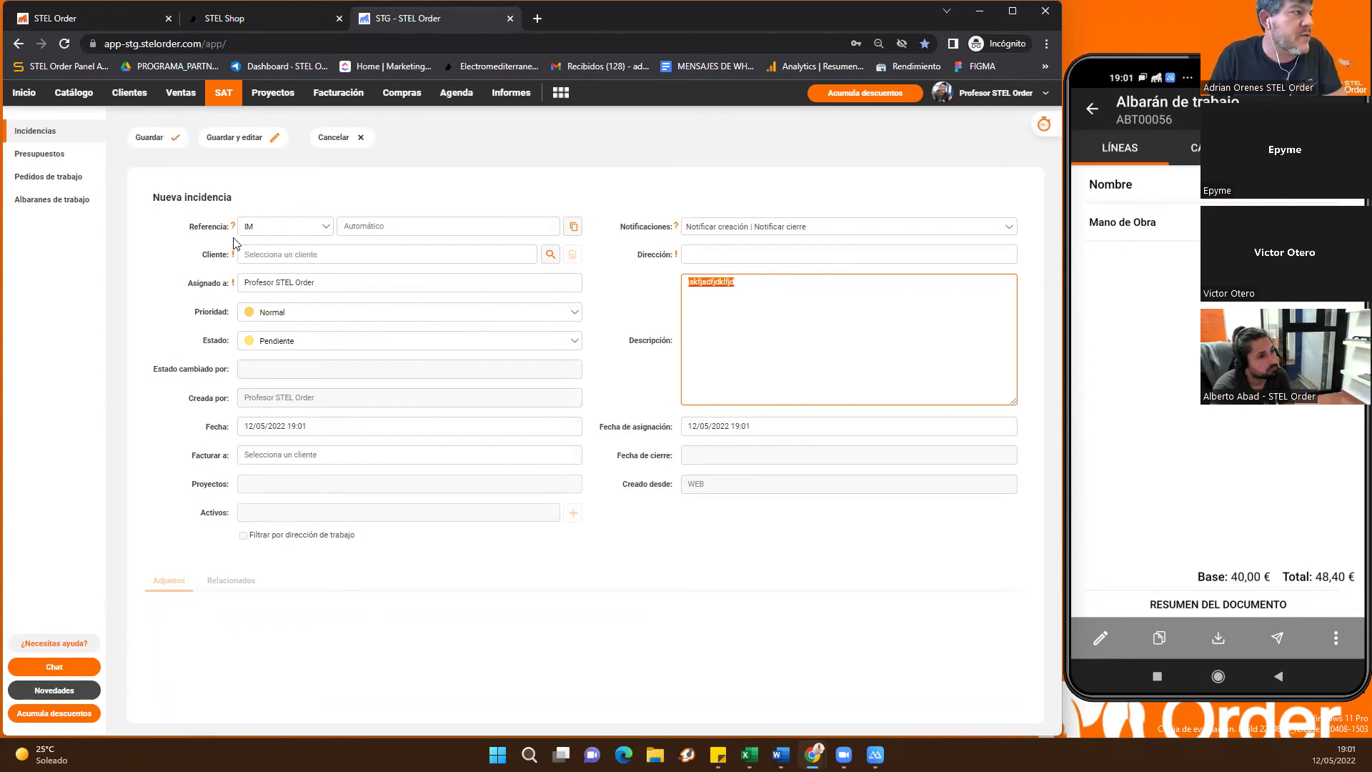
{"action": "left_click", "coordinate": [152, 135]}
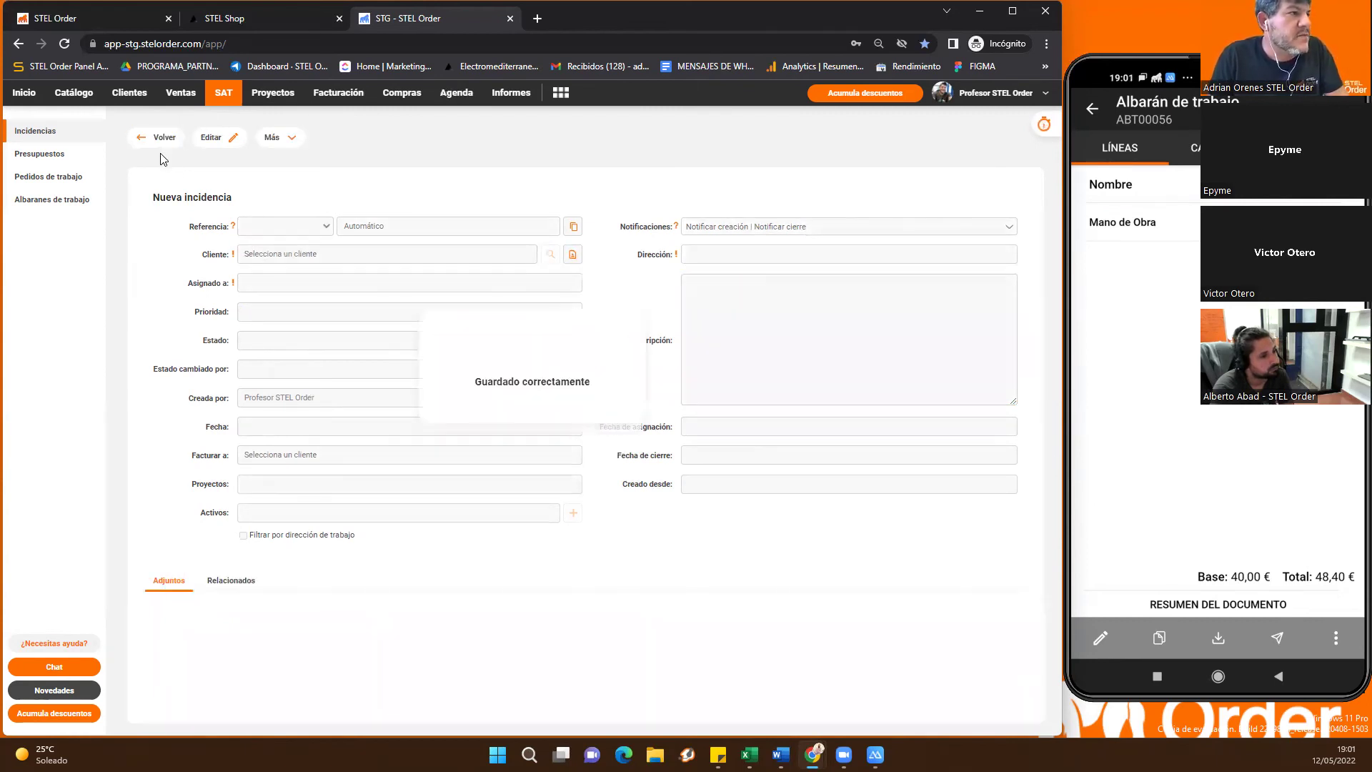
{"action": "left_click", "coordinate": [154, 138]}
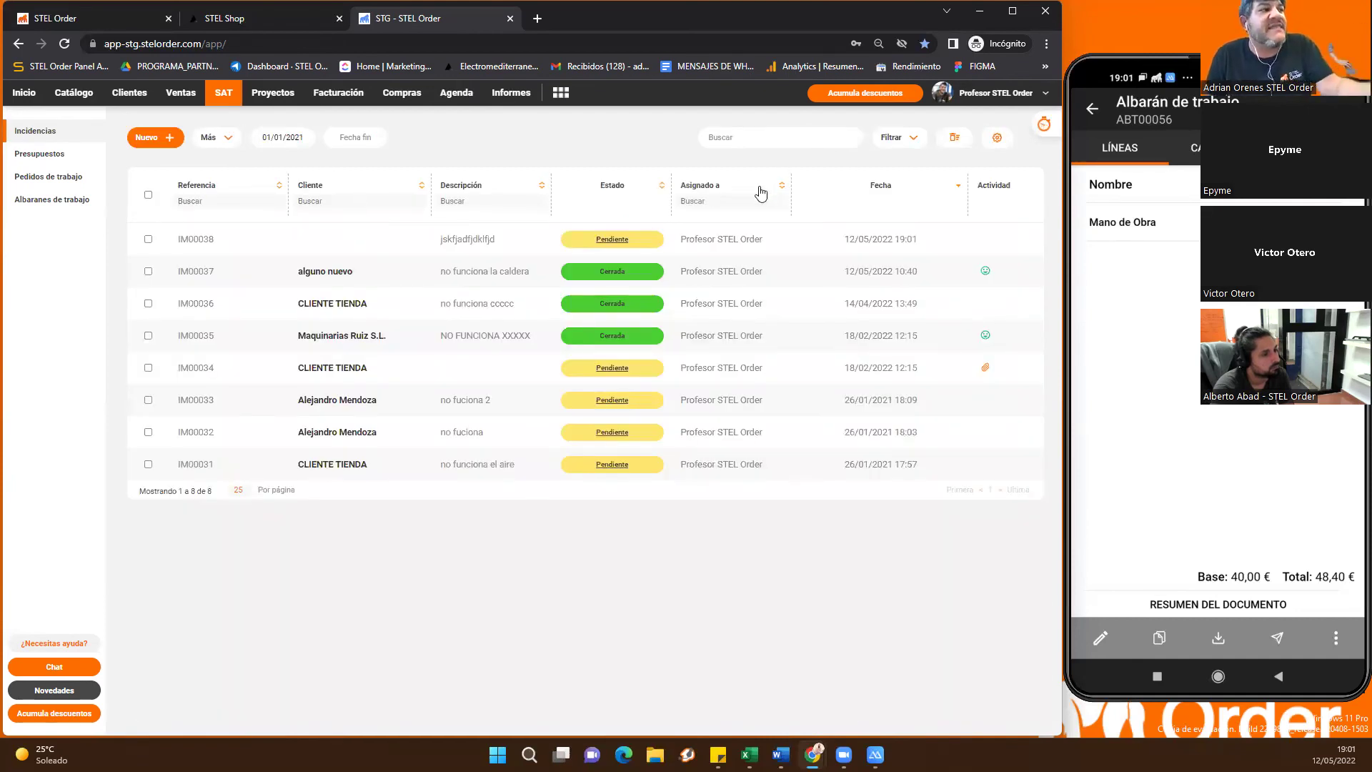
Search the Incidencias list for the pasted description, then switch to the Agenda
{"action": "left_click", "coordinate": [731, 137]}
{"action": "key", "text": "ctrl+v"}
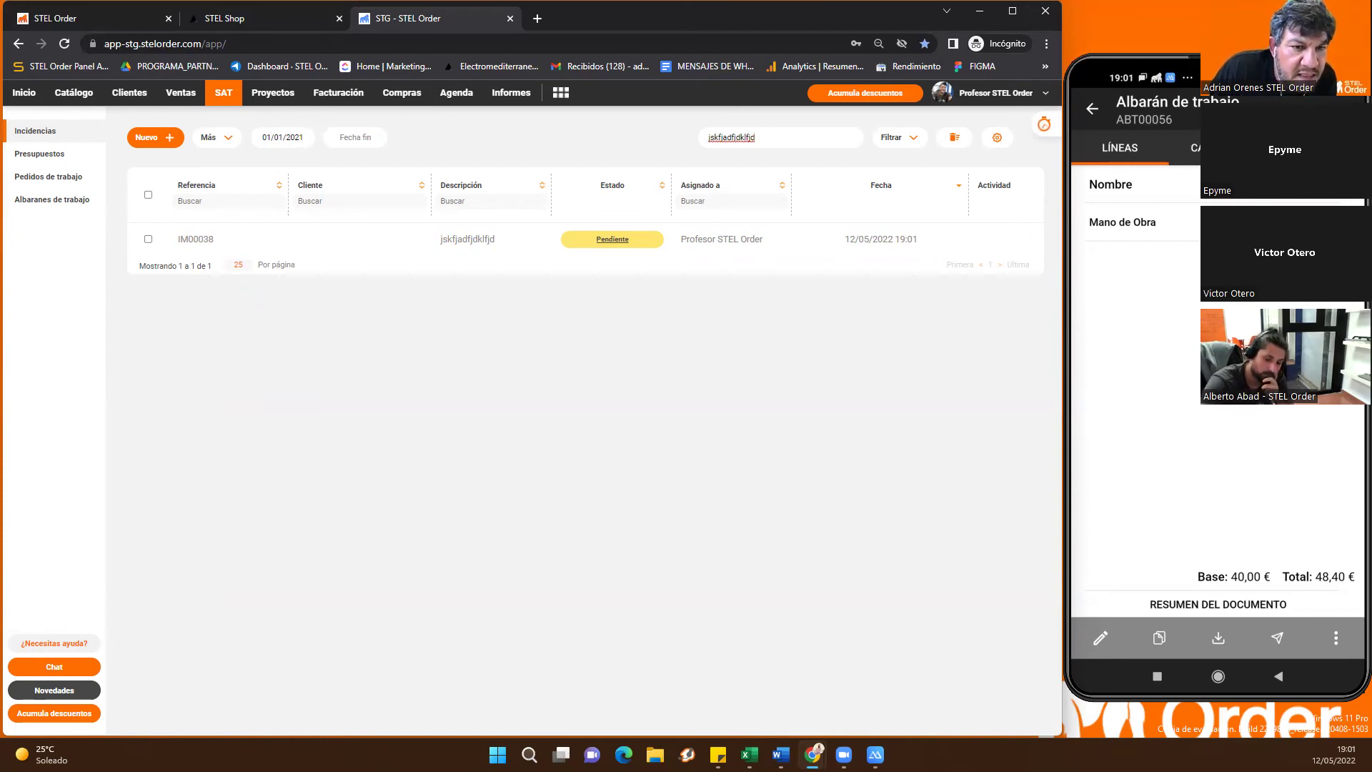
{"action": "key", "text": "alt+Tab"}
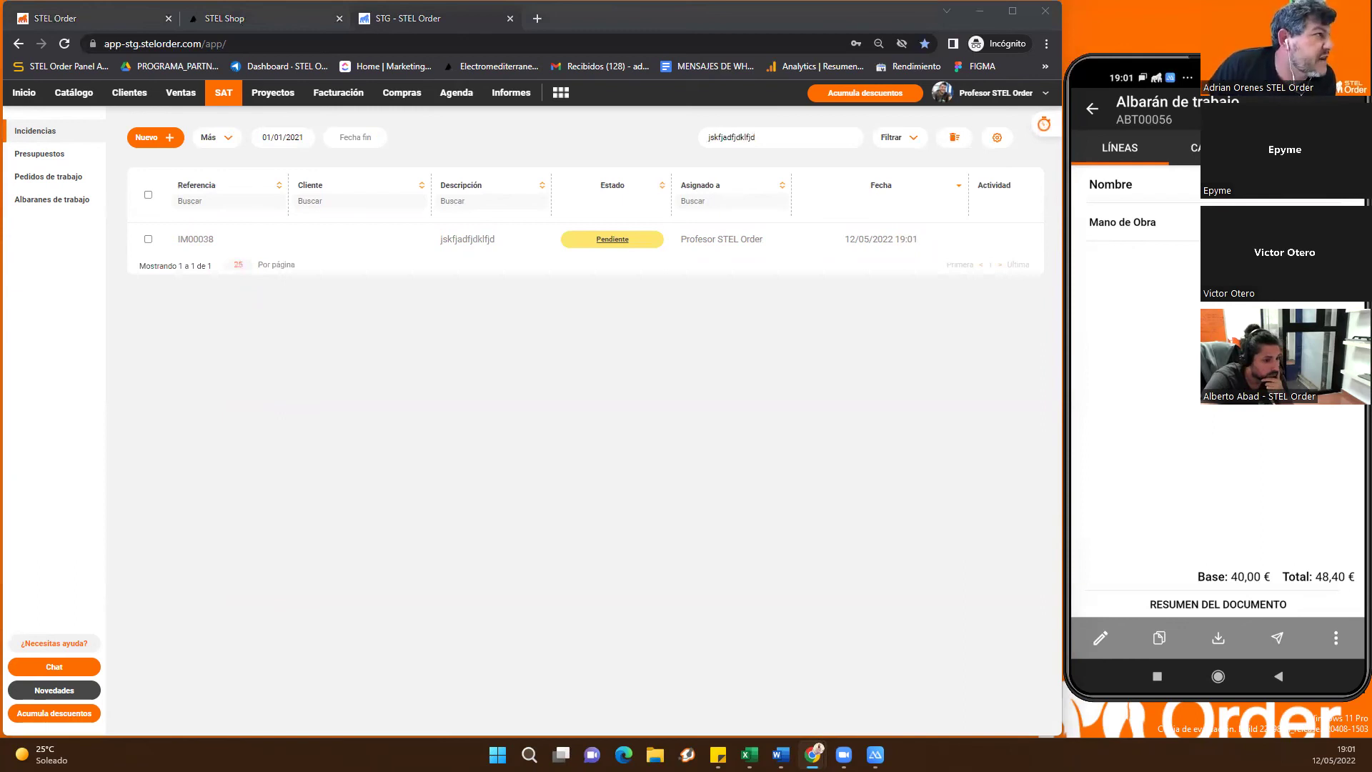
{"action": "left_click", "coordinate": [456, 92]}
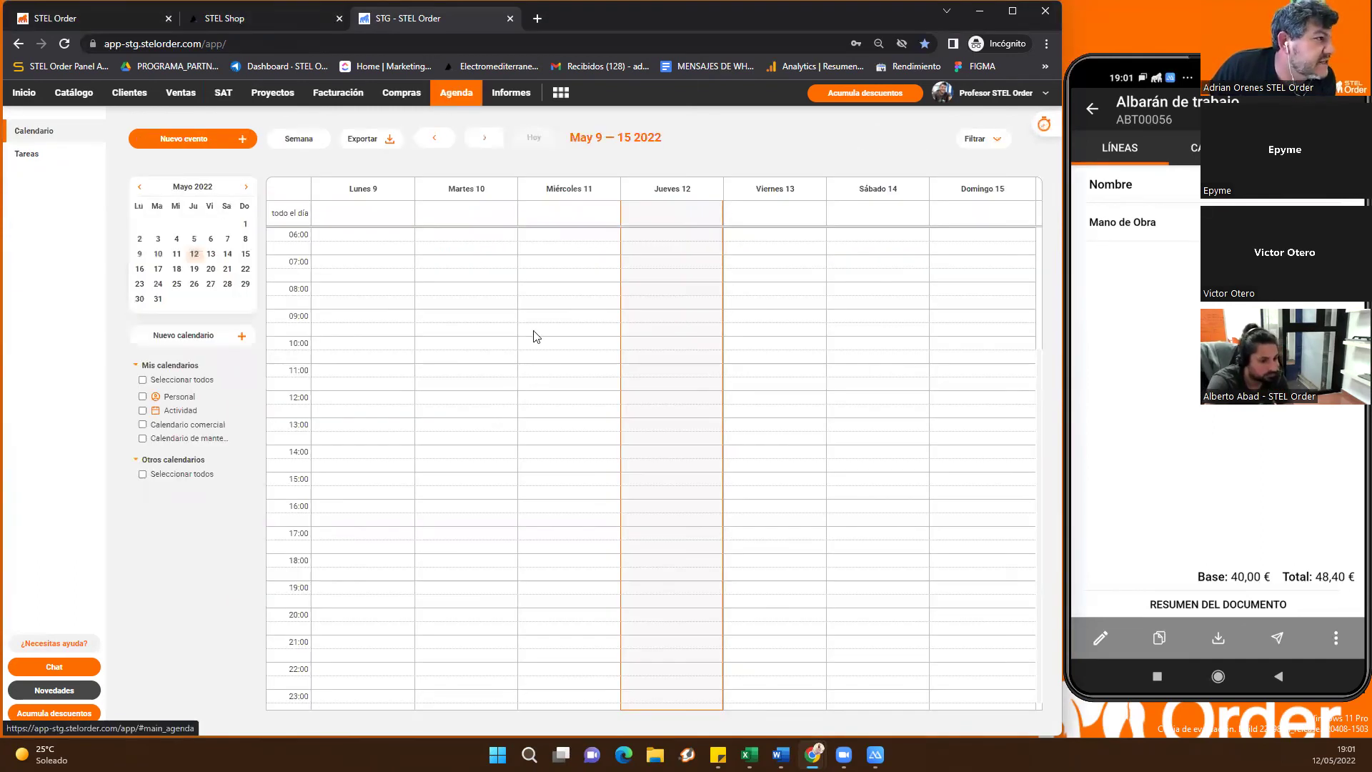
Start a new event at 08:30 on Thursday 12 and browse the event type list
{"action": "left_click", "coordinate": [646, 303]}
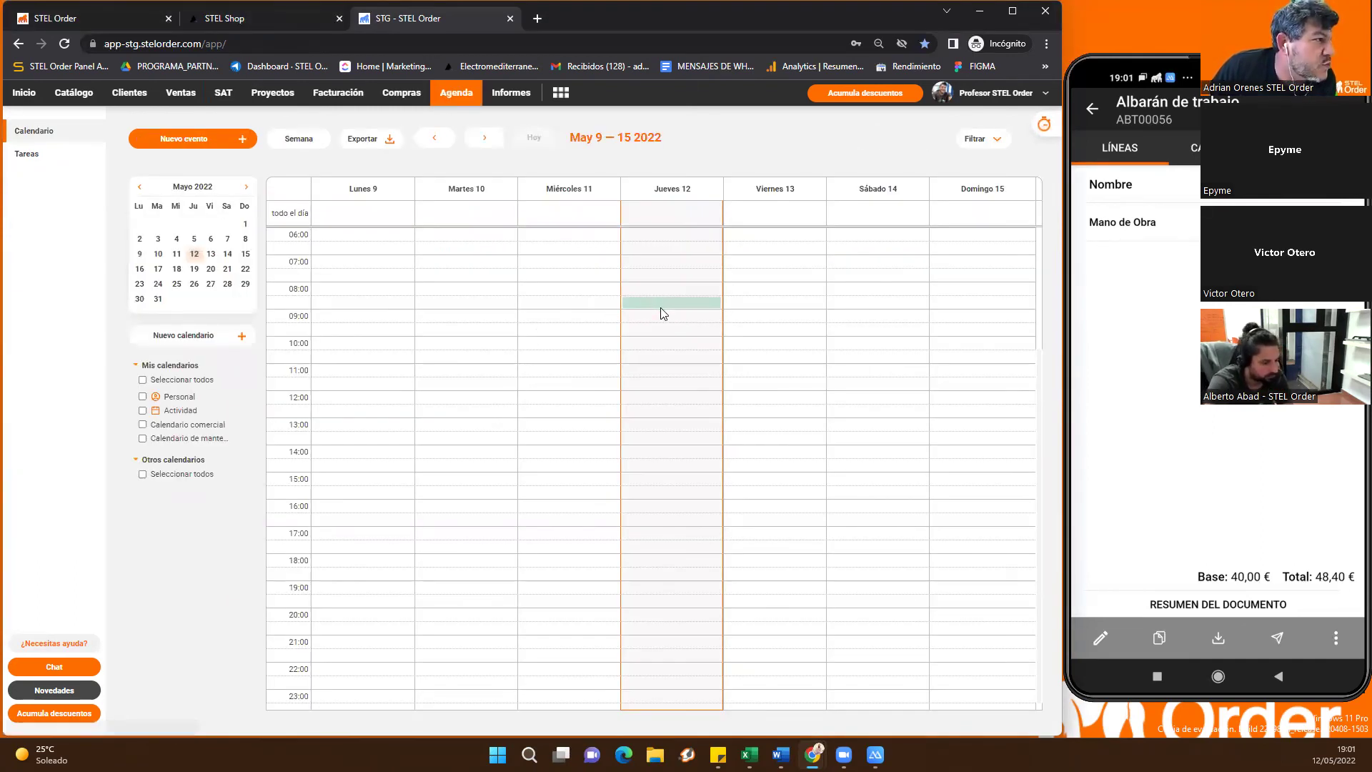
{"action": "left_click", "coordinate": [661, 307]}
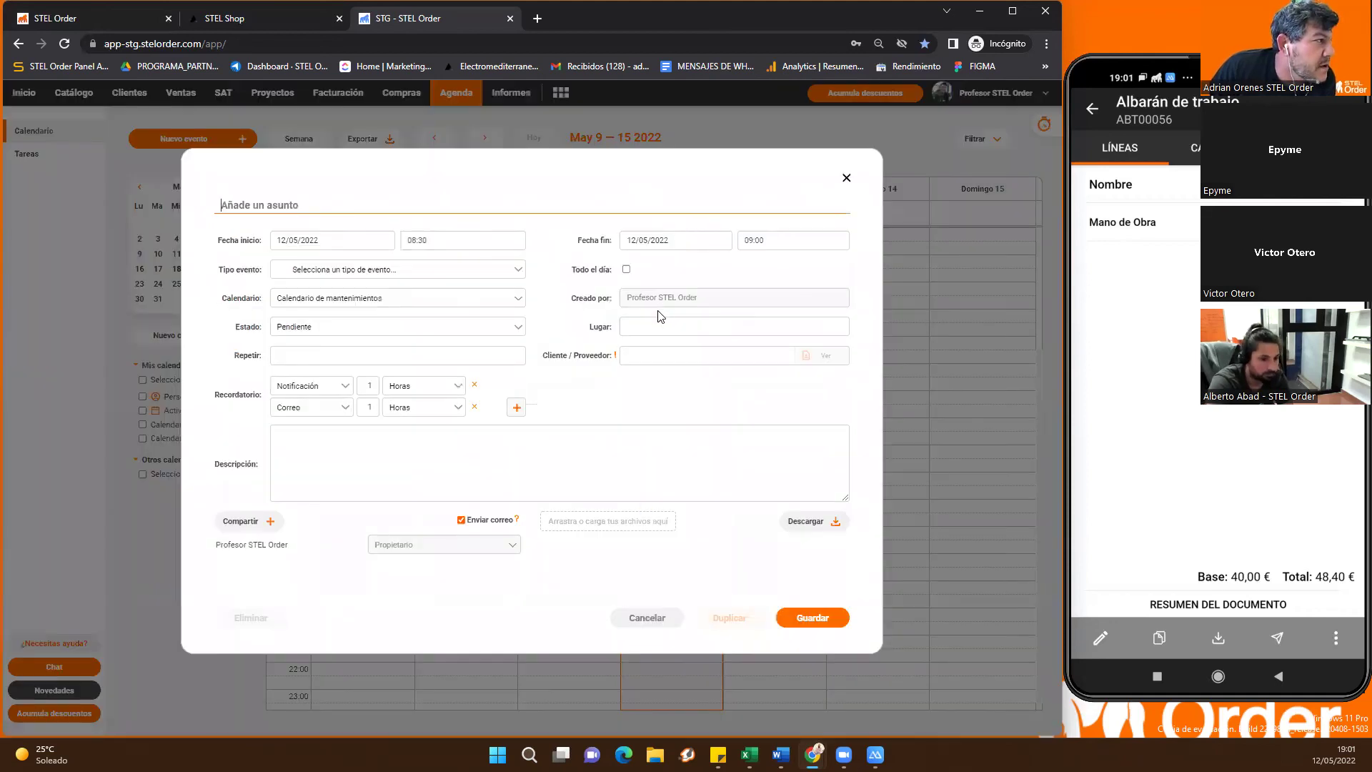
{"action": "left_click", "coordinate": [334, 270]}
{"action": "scroll", "coordinate": [363, 401], "scroll_direction": "down", "scroll_amount": 2}
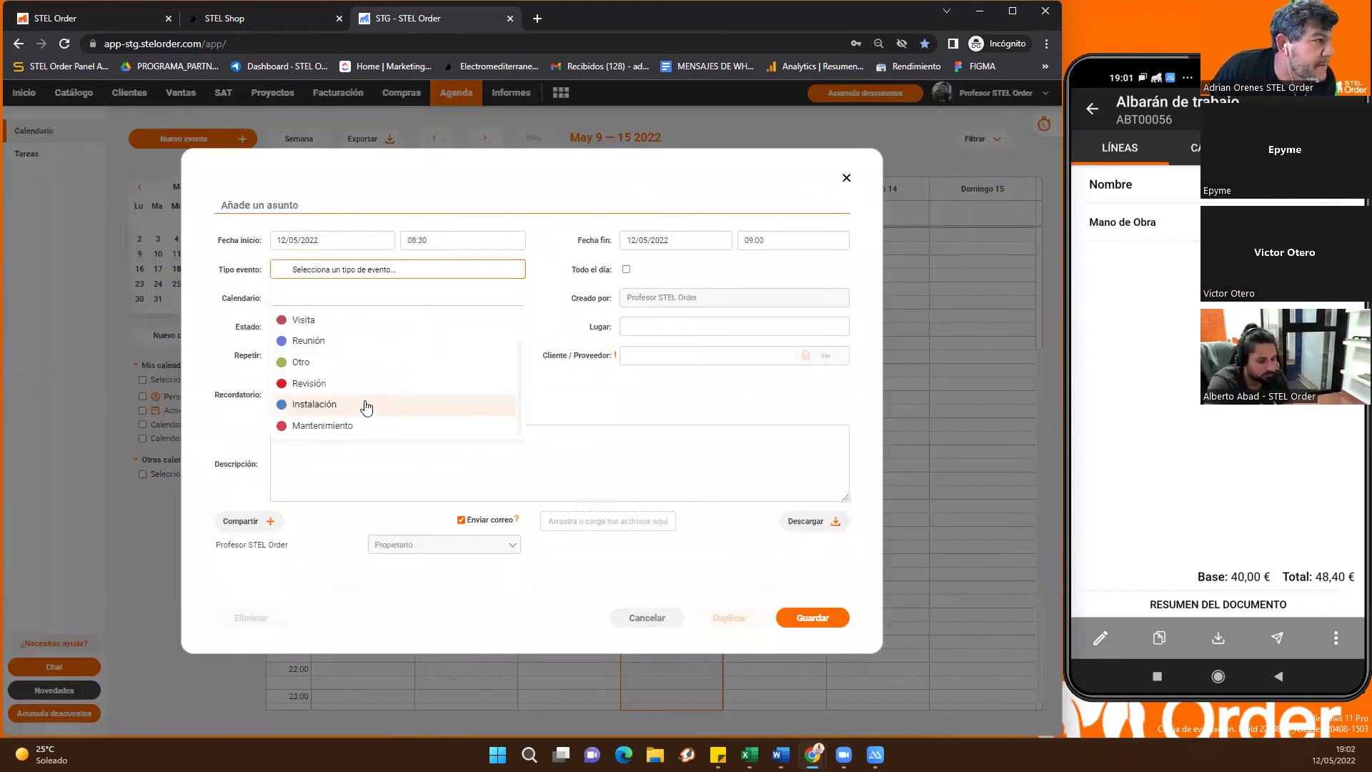
{"action": "scroll", "coordinate": [366, 402], "scroll_direction": "up", "scroll_amount": 2}
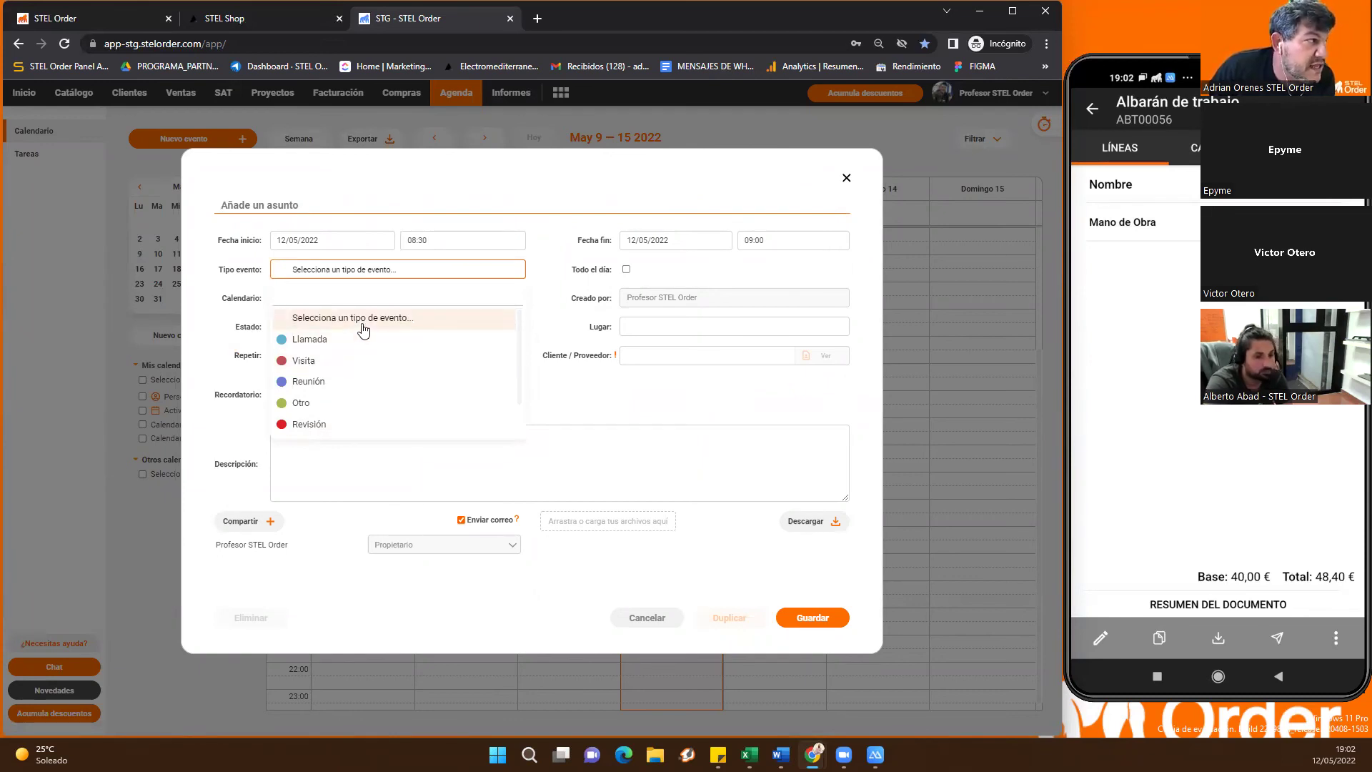
{"action": "scroll", "coordinate": [353, 354], "scroll_direction": "down", "scroll_amount": 2}
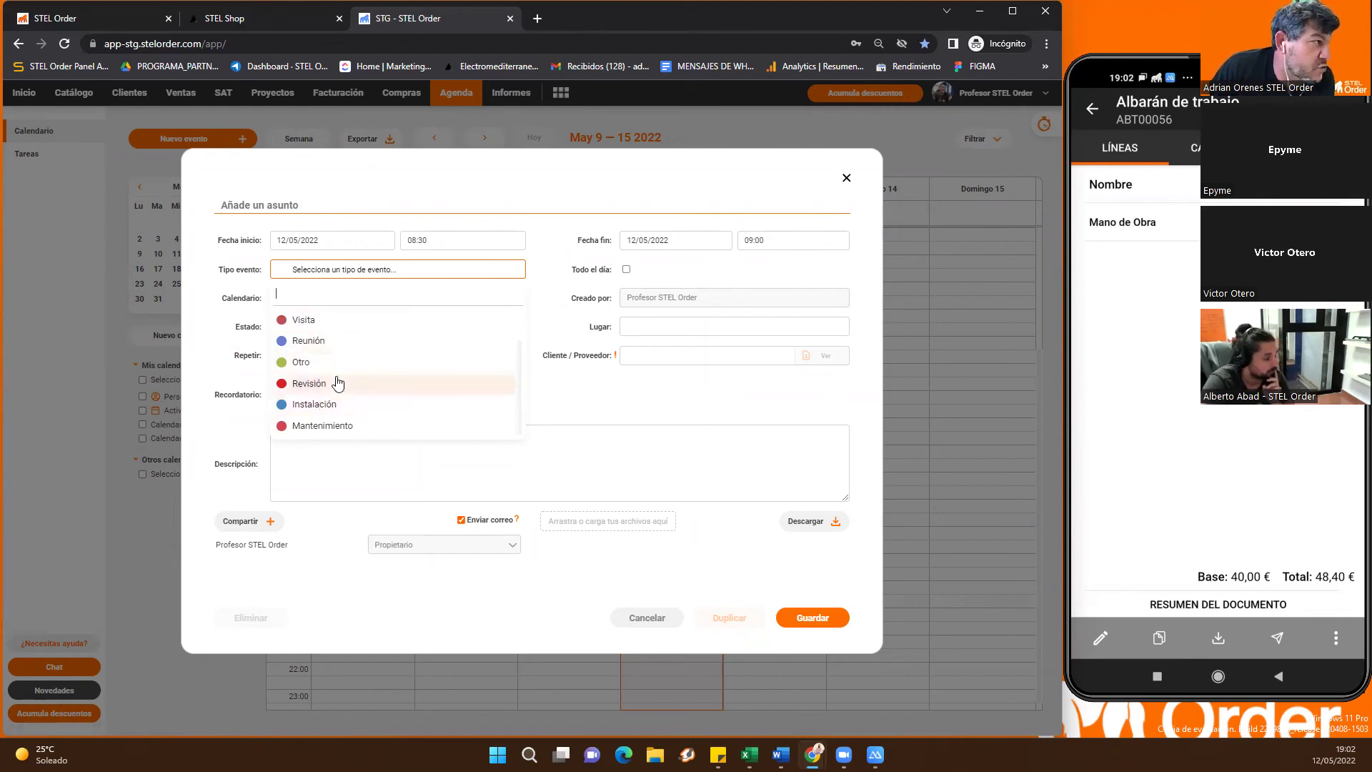
{"action": "left_click", "coordinate": [551, 291]}
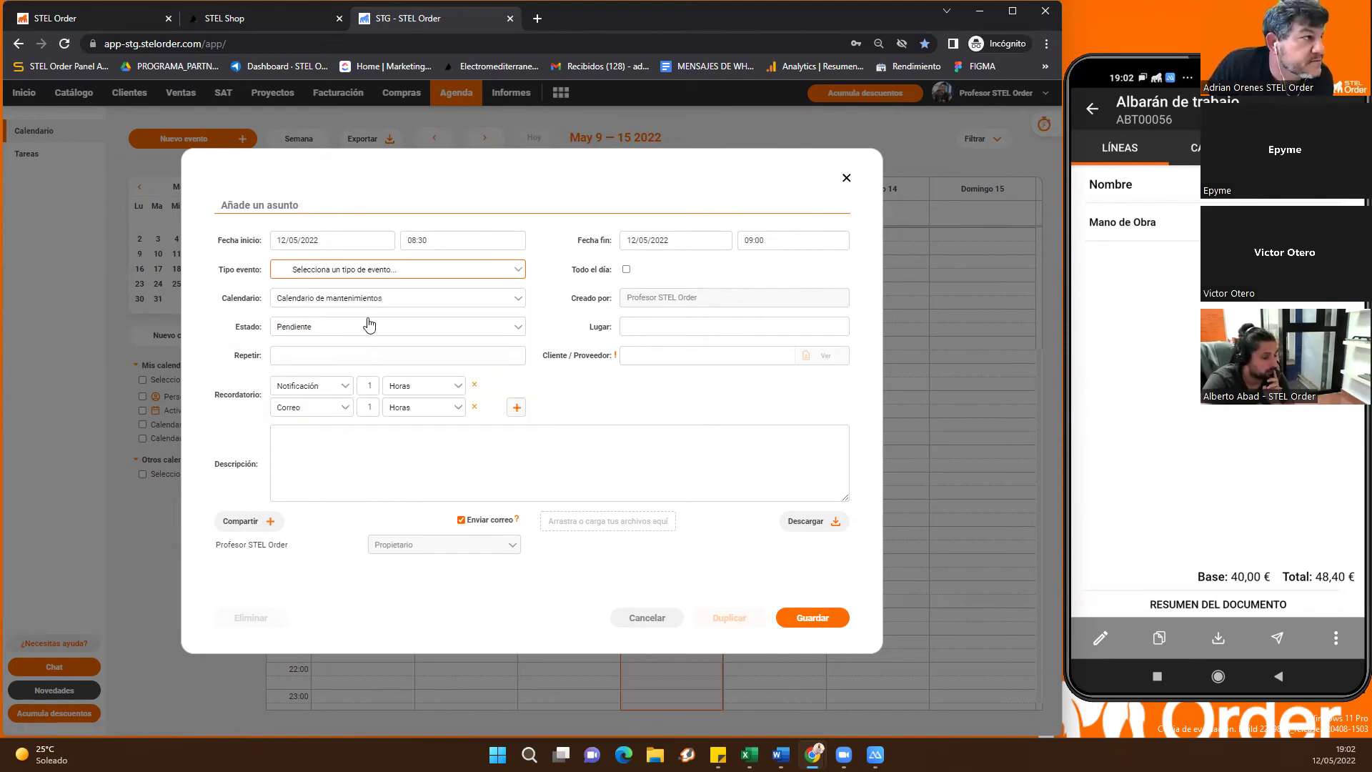
Check the event's calendar list, then filter event types and set the type to Visita
{"action": "left_click", "coordinate": [366, 299]}
{"action": "left_click", "coordinate": [354, 298]}
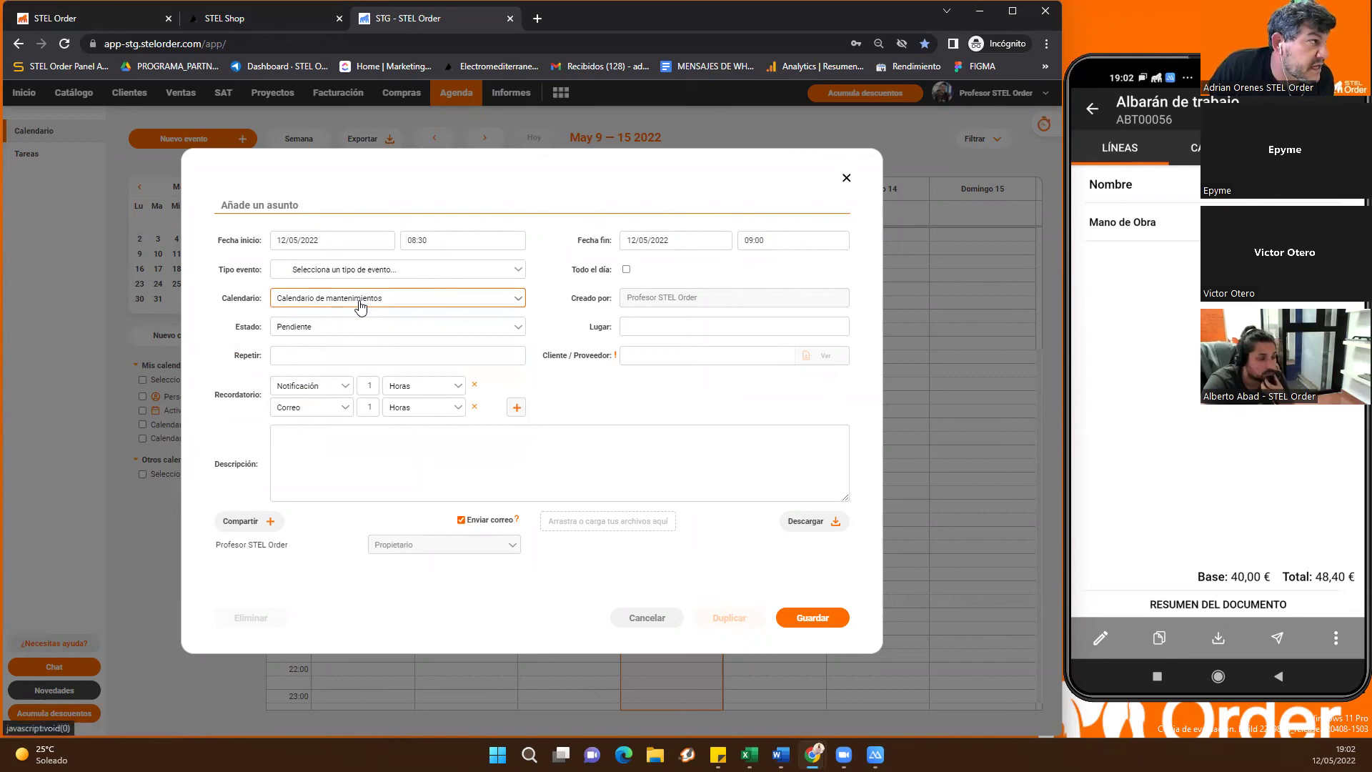
{"action": "left_click", "coordinate": [351, 297]}
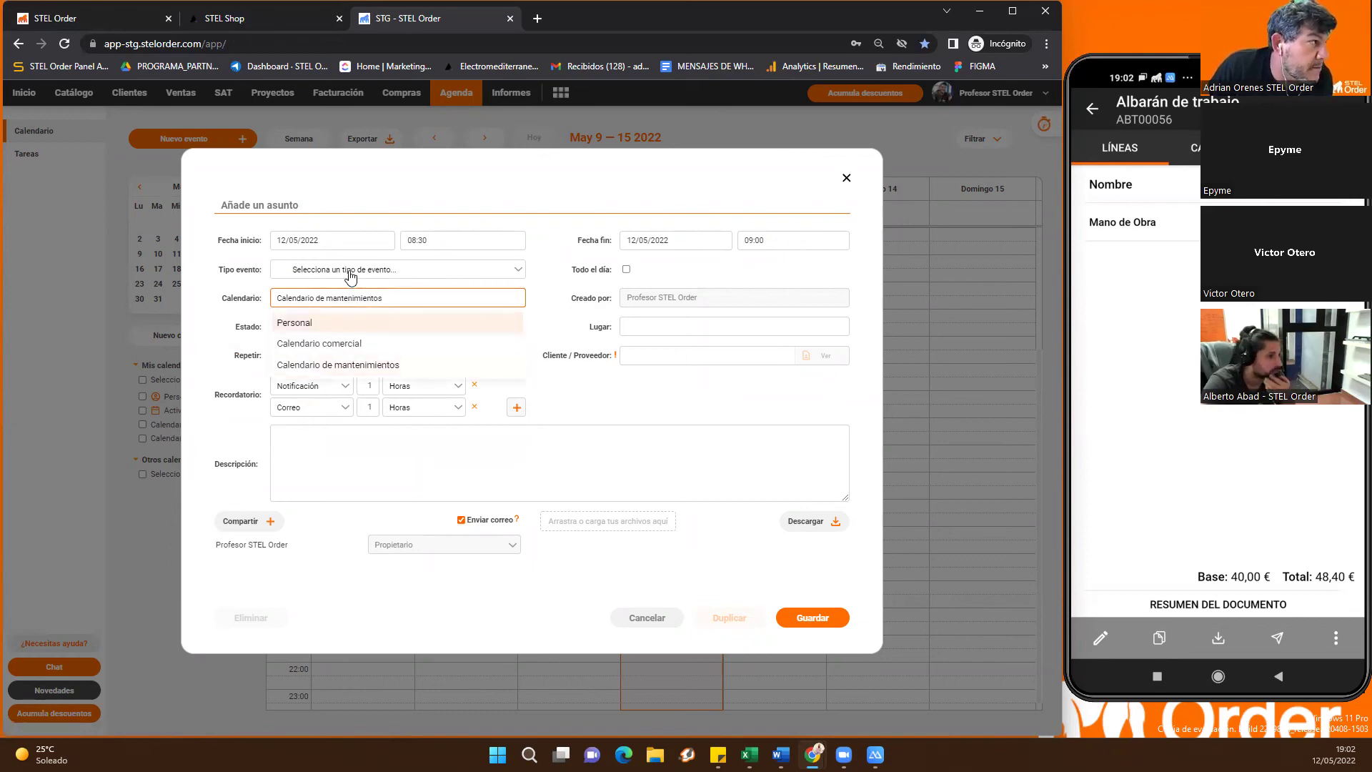
{"action": "left_click", "coordinate": [352, 272]}
{"action": "scroll", "coordinate": [362, 386], "scroll_direction": "down", "scroll_amount": 2}
{"action": "scroll", "coordinate": [346, 357], "scroll_direction": "up", "scroll_amount": 2}
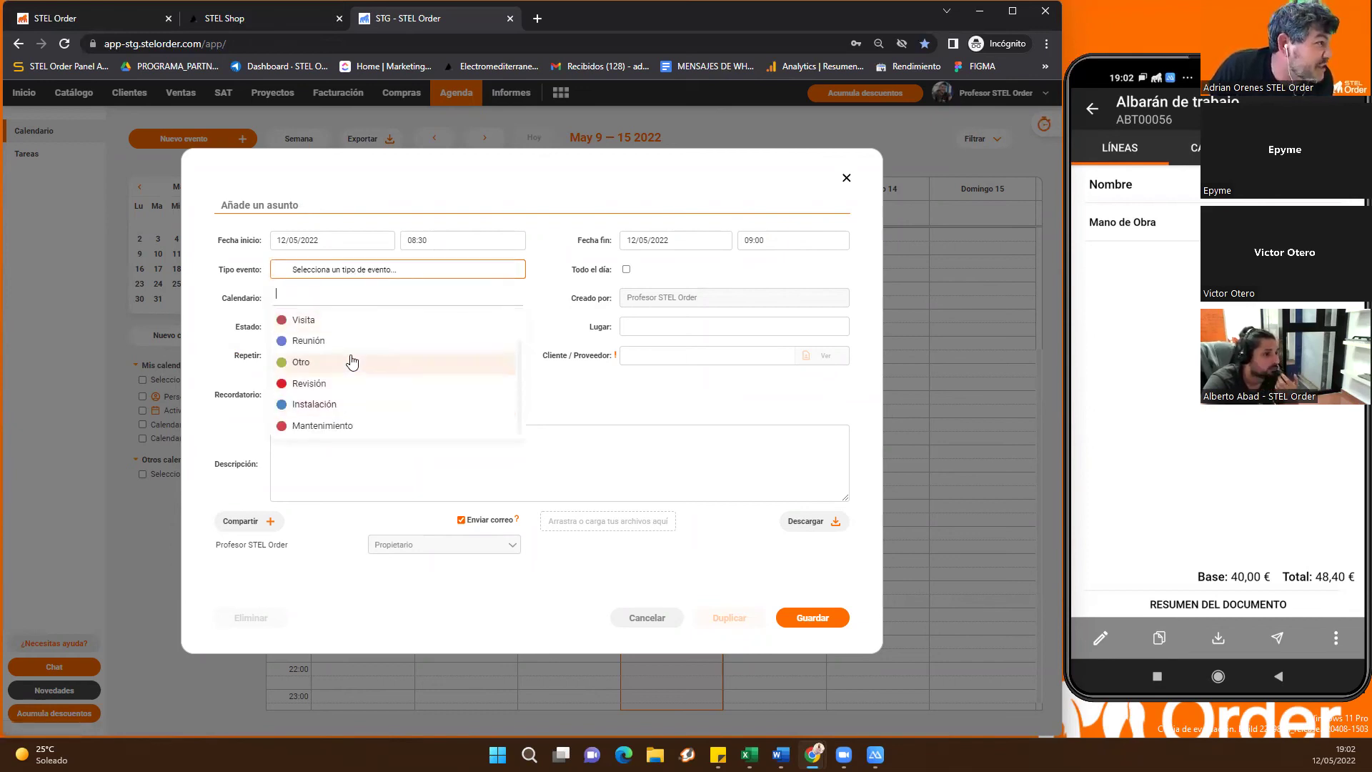
{"action": "type", "text": "r"}
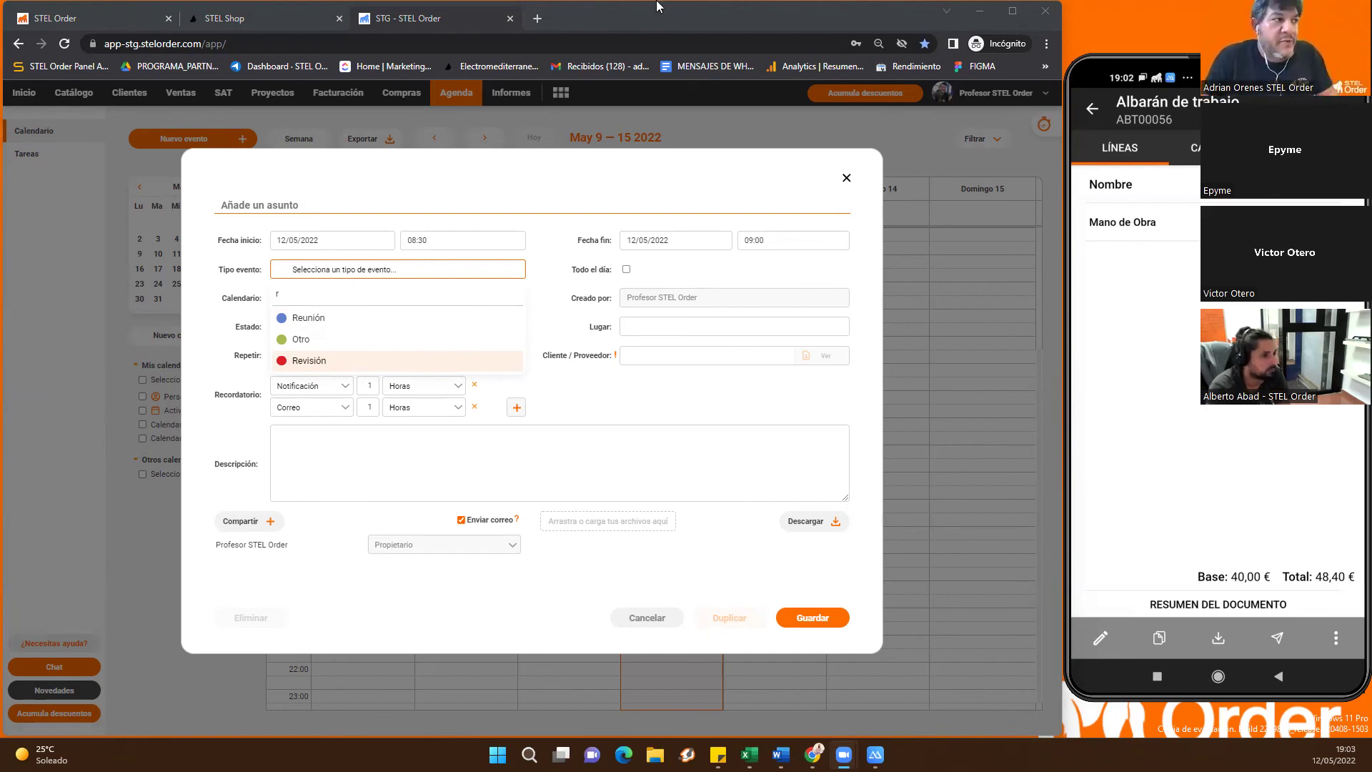
{"action": "left_click", "coordinate": [313, 274]}
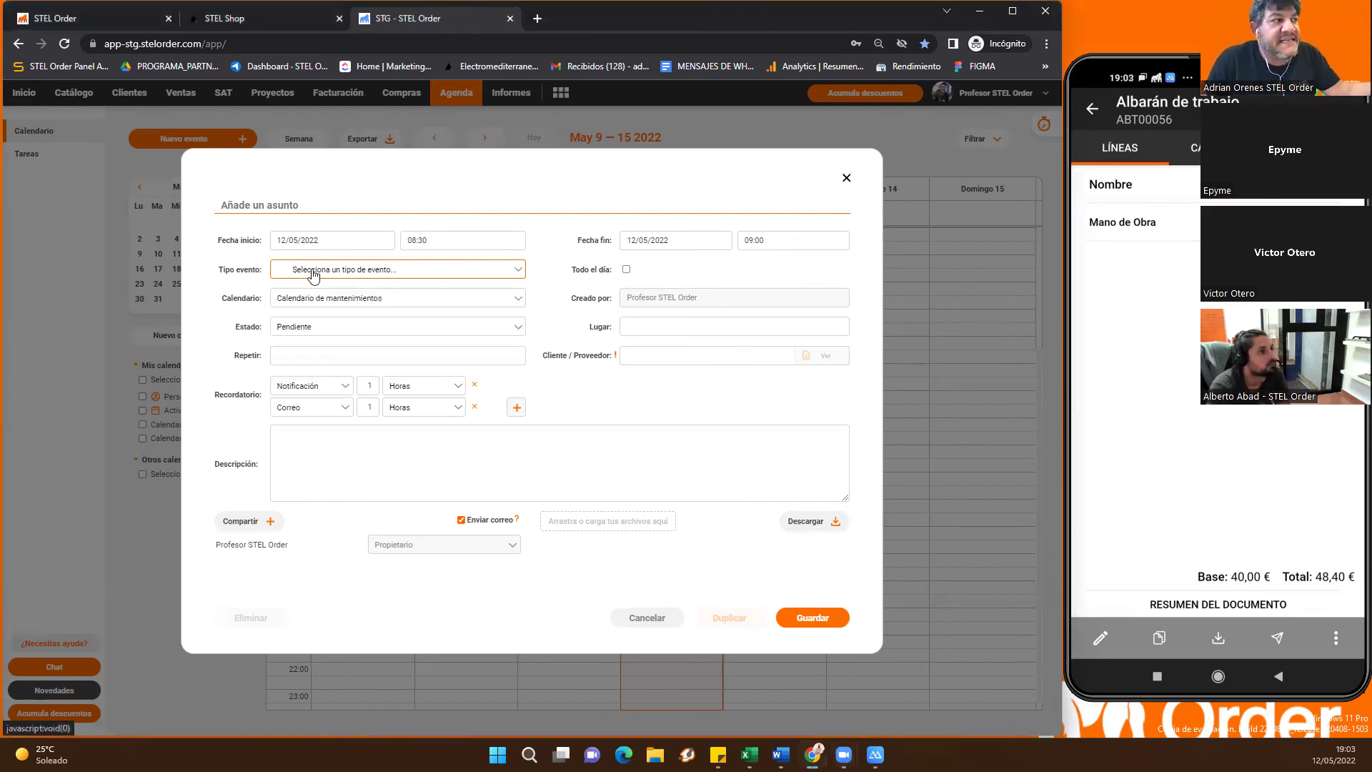
{"action": "left_click", "coordinate": [312, 275]}
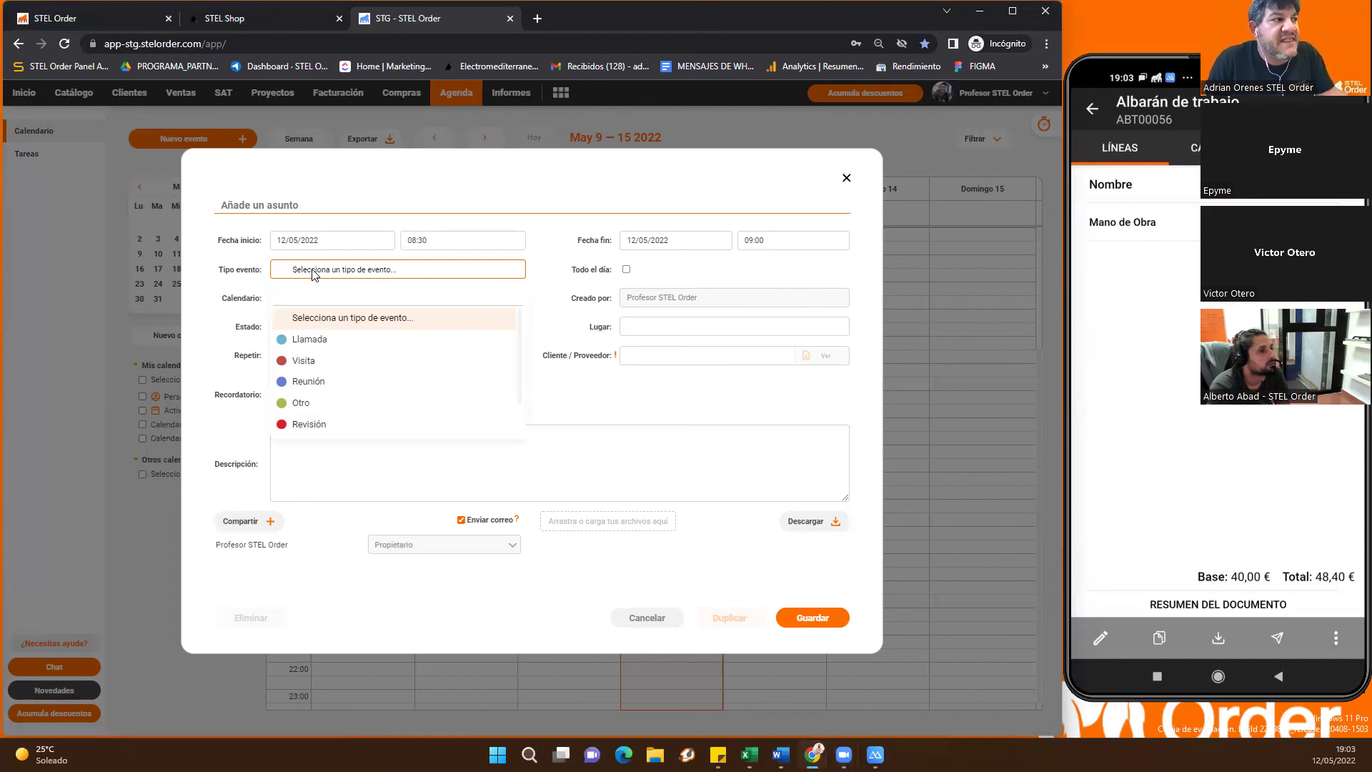
{"action": "left_click", "coordinate": [330, 275]}
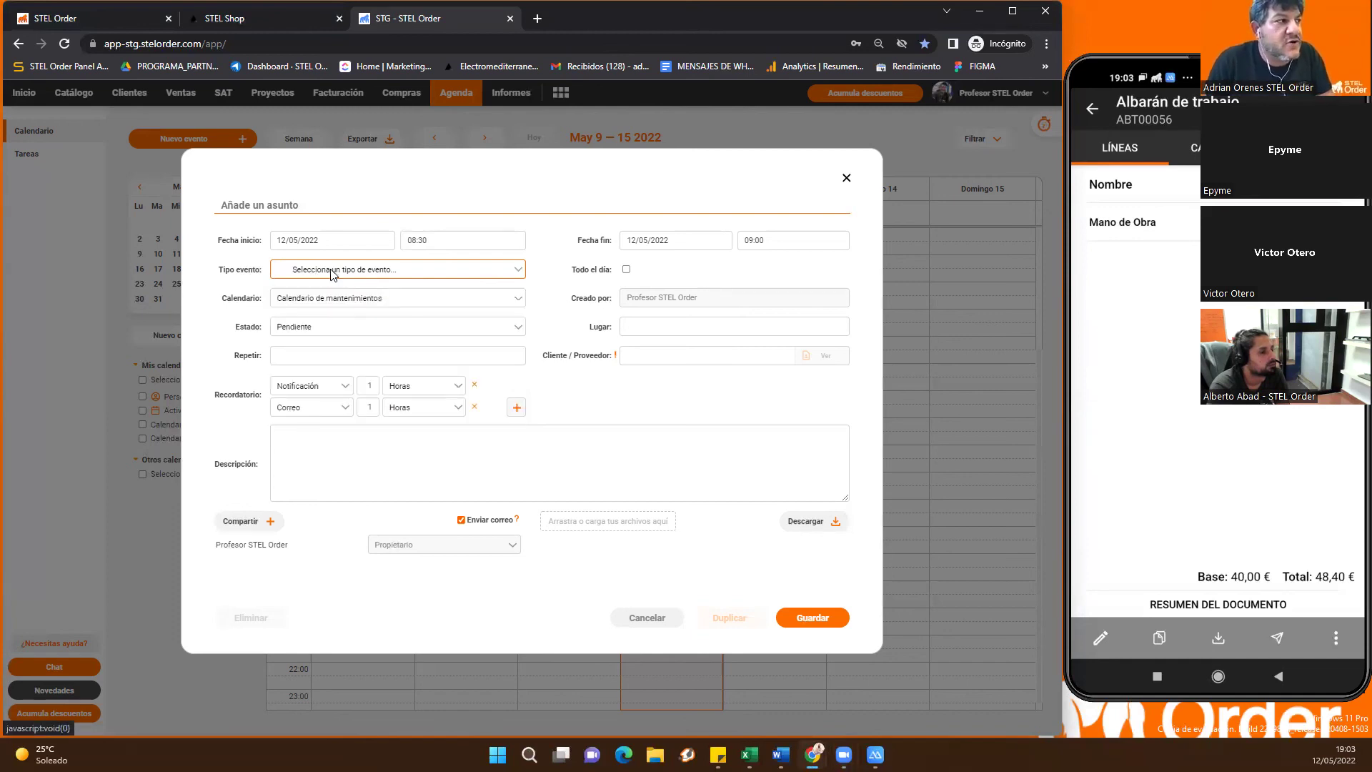
{"action": "left_click", "coordinate": [332, 274]}
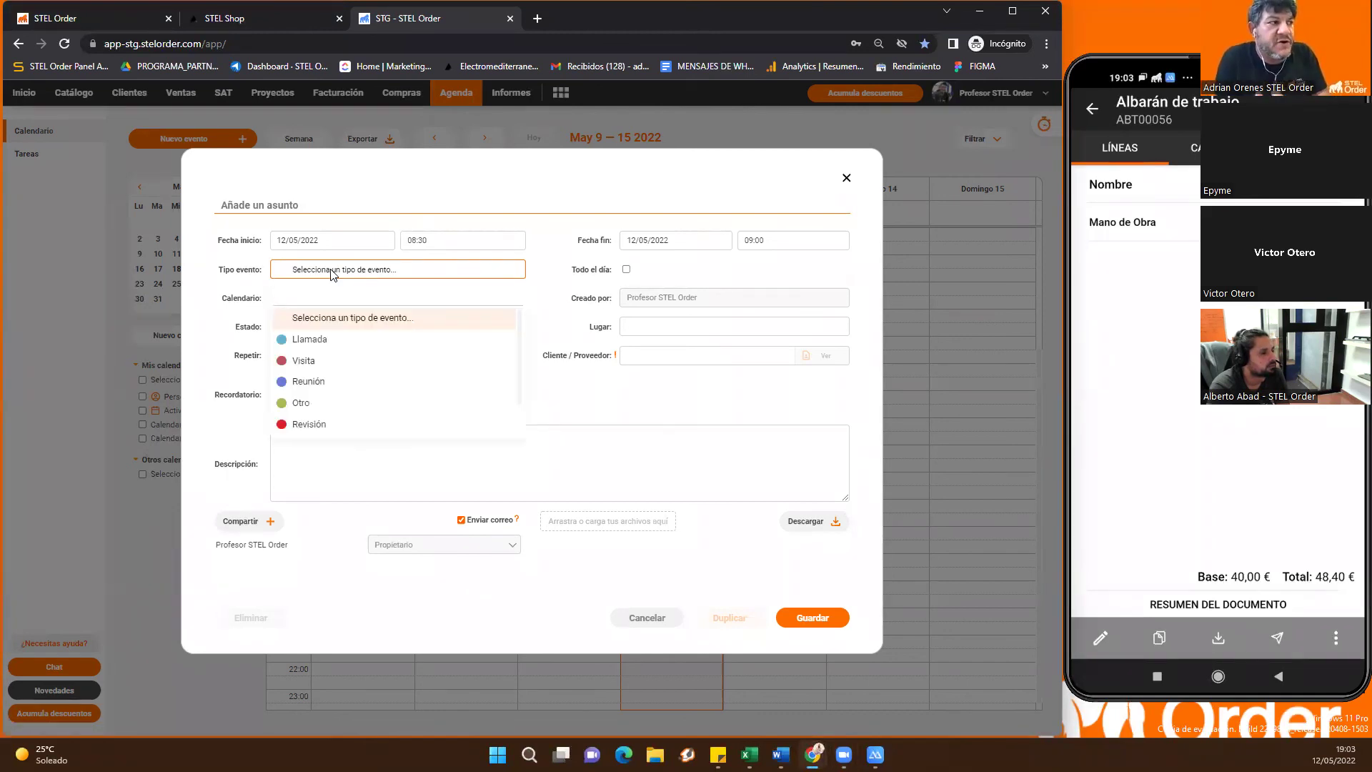
{"action": "type", "text": "vi"}
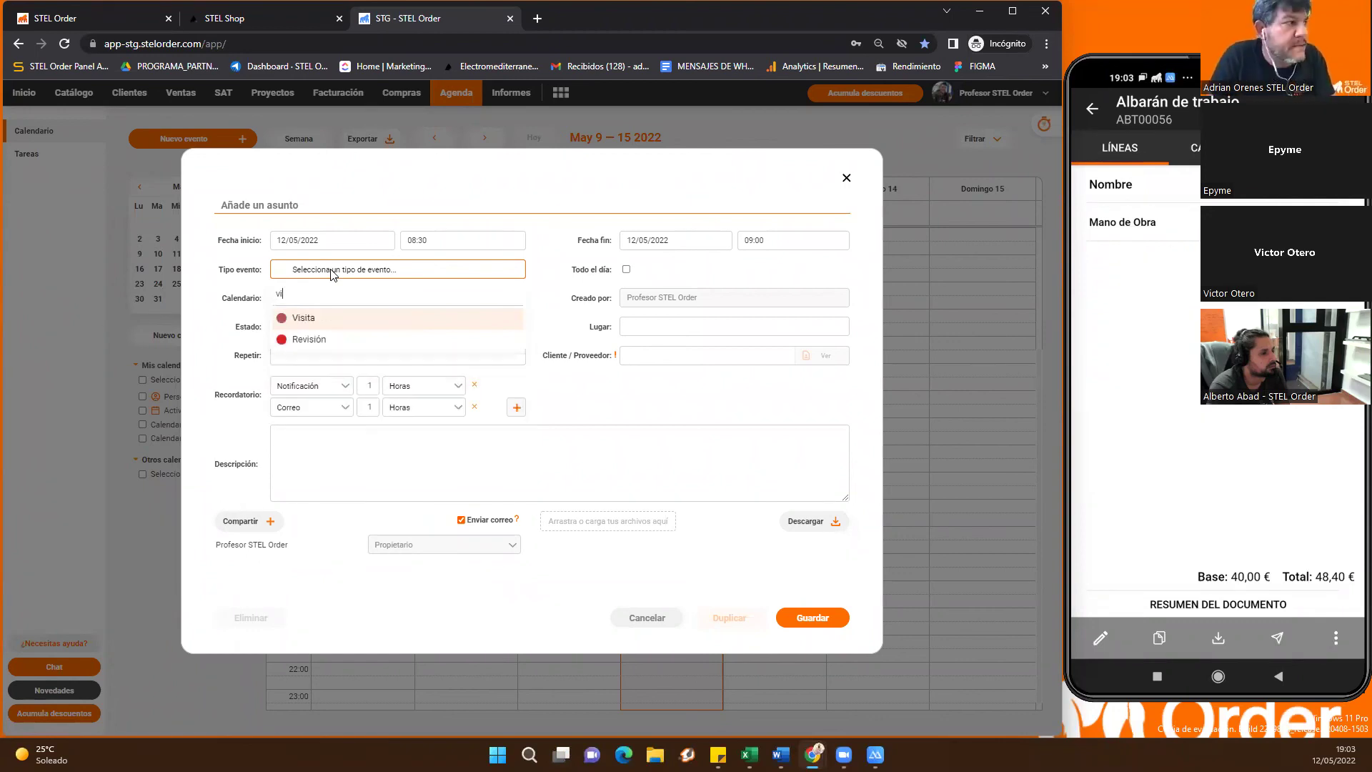
{"action": "left_click", "coordinate": [312, 323]}
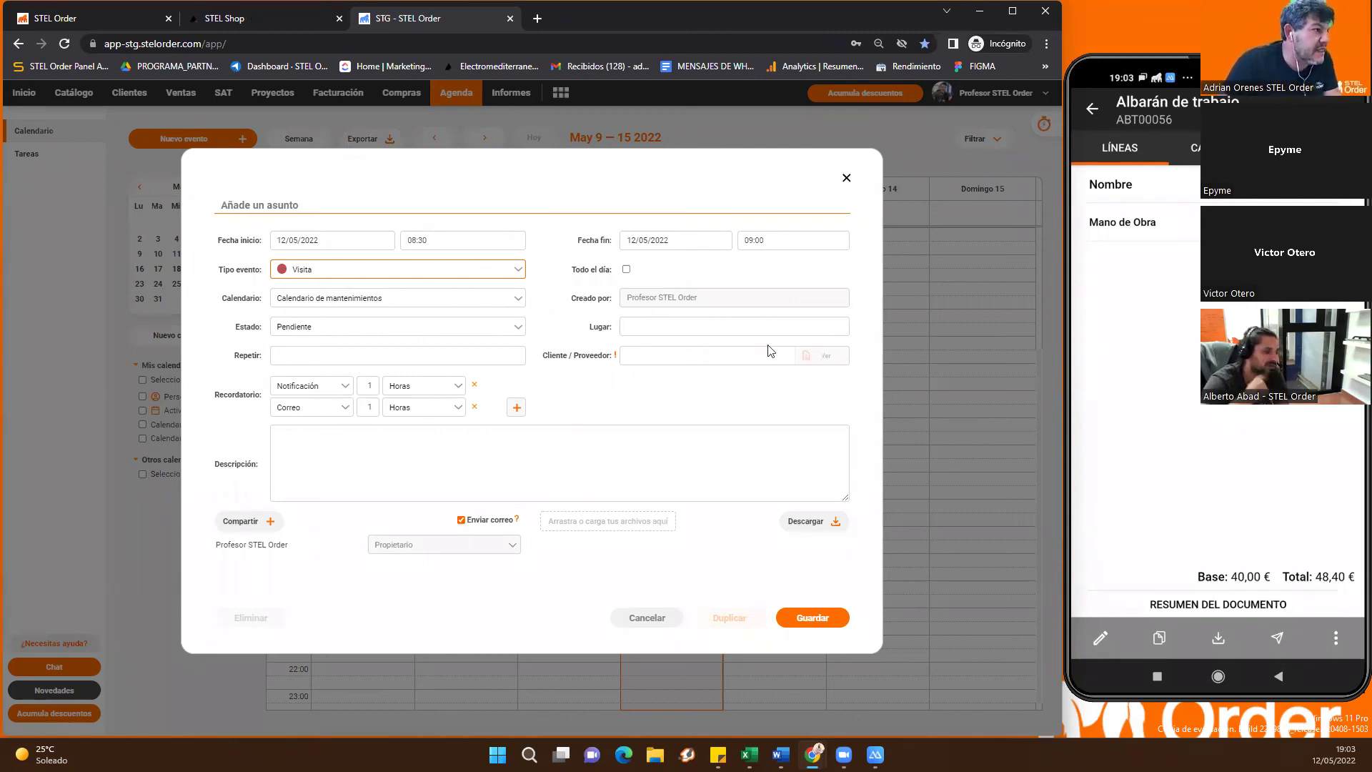
In the other account's calendar, start a 14:00 event on Thursday 12 and browse its types
{"action": "key", "text": "ctrl+1"}
{"action": "left_click", "coordinate": [660, 427]}
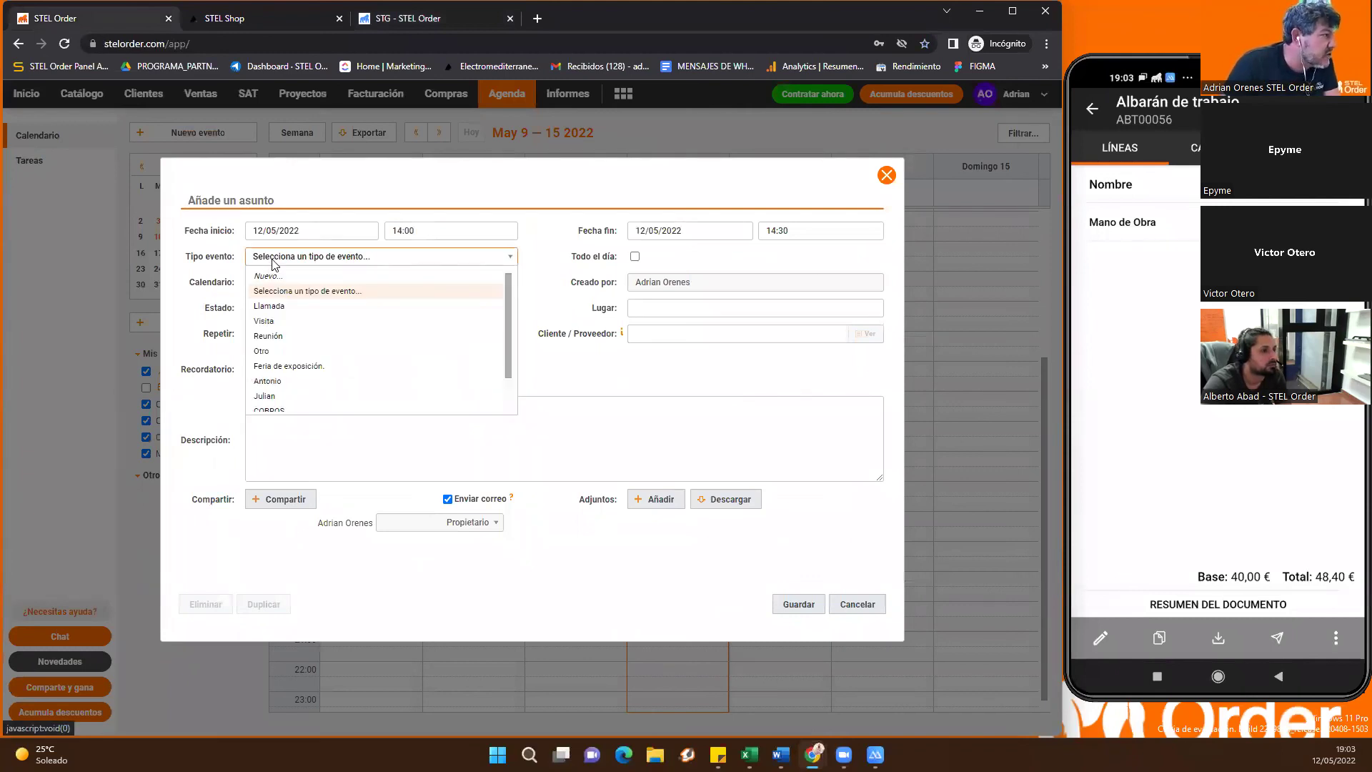
{"action": "left_click", "coordinate": [273, 261]}
{"action": "scroll", "coordinate": [314, 379], "scroll_direction": "down", "scroll_amount": 1}
{"action": "scroll", "coordinate": [314, 361], "scroll_direction": "up", "scroll_amount": 1}
{"action": "scroll", "coordinate": [300, 355], "scroll_direction": "down", "scroll_amount": 1}
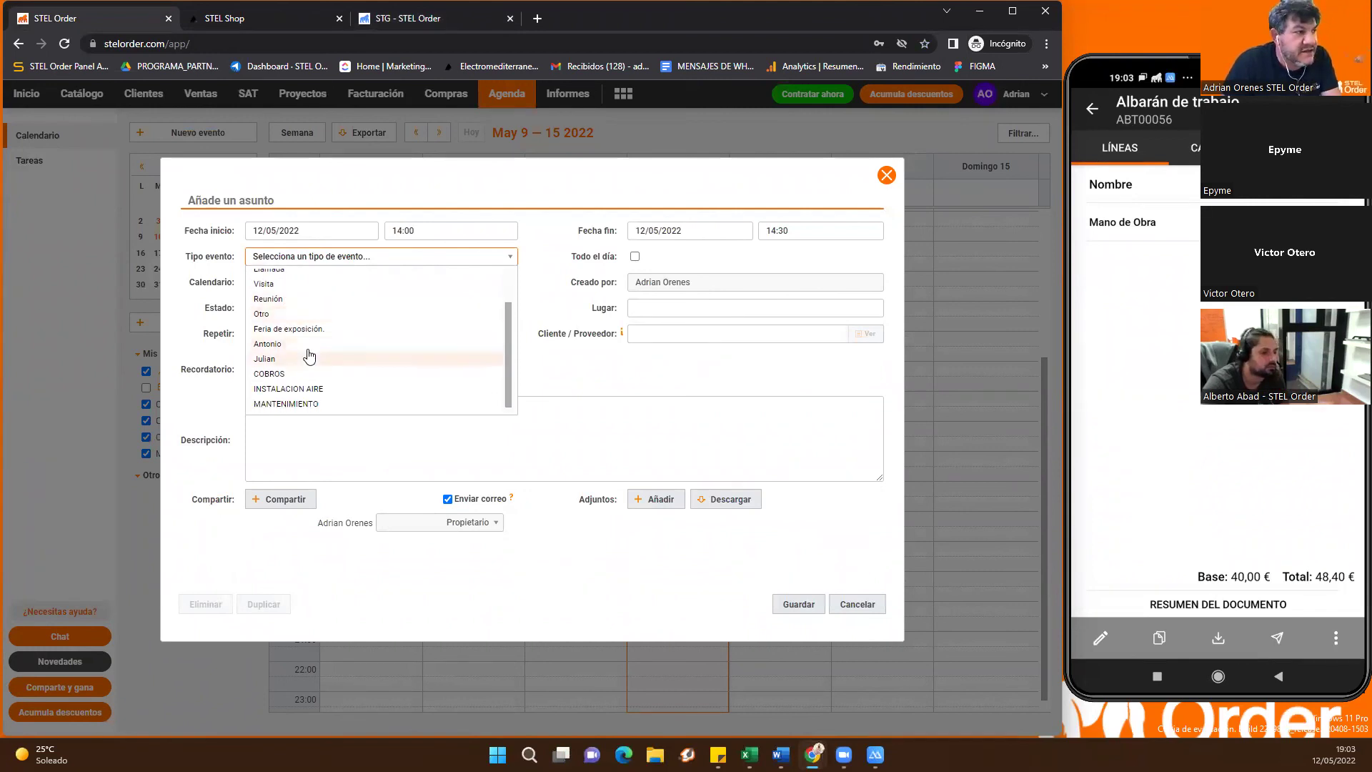
{"action": "scroll", "coordinate": [327, 315], "scroll_direction": "up", "scroll_amount": 1}
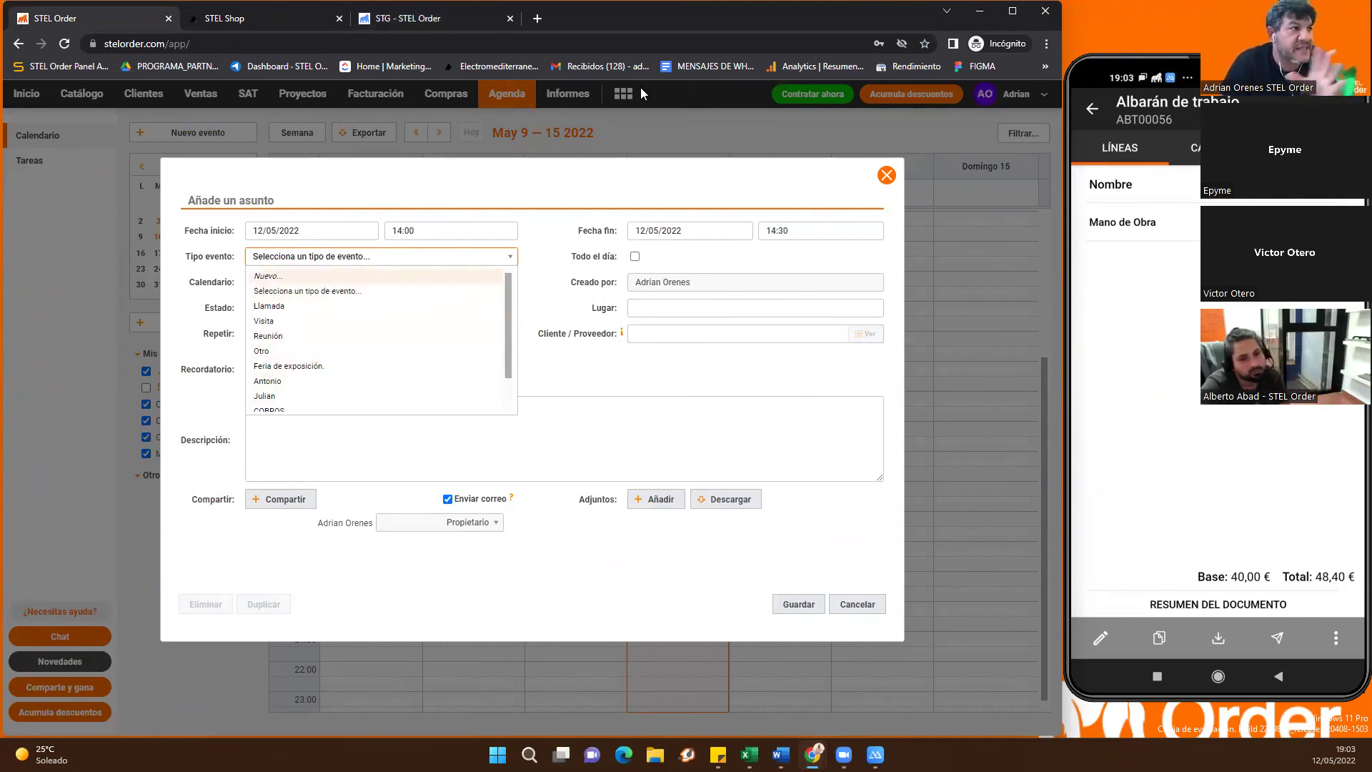
Dismiss the new event form and open the Catálogo product list
{"action": "key", "text": "ctrl+3"}
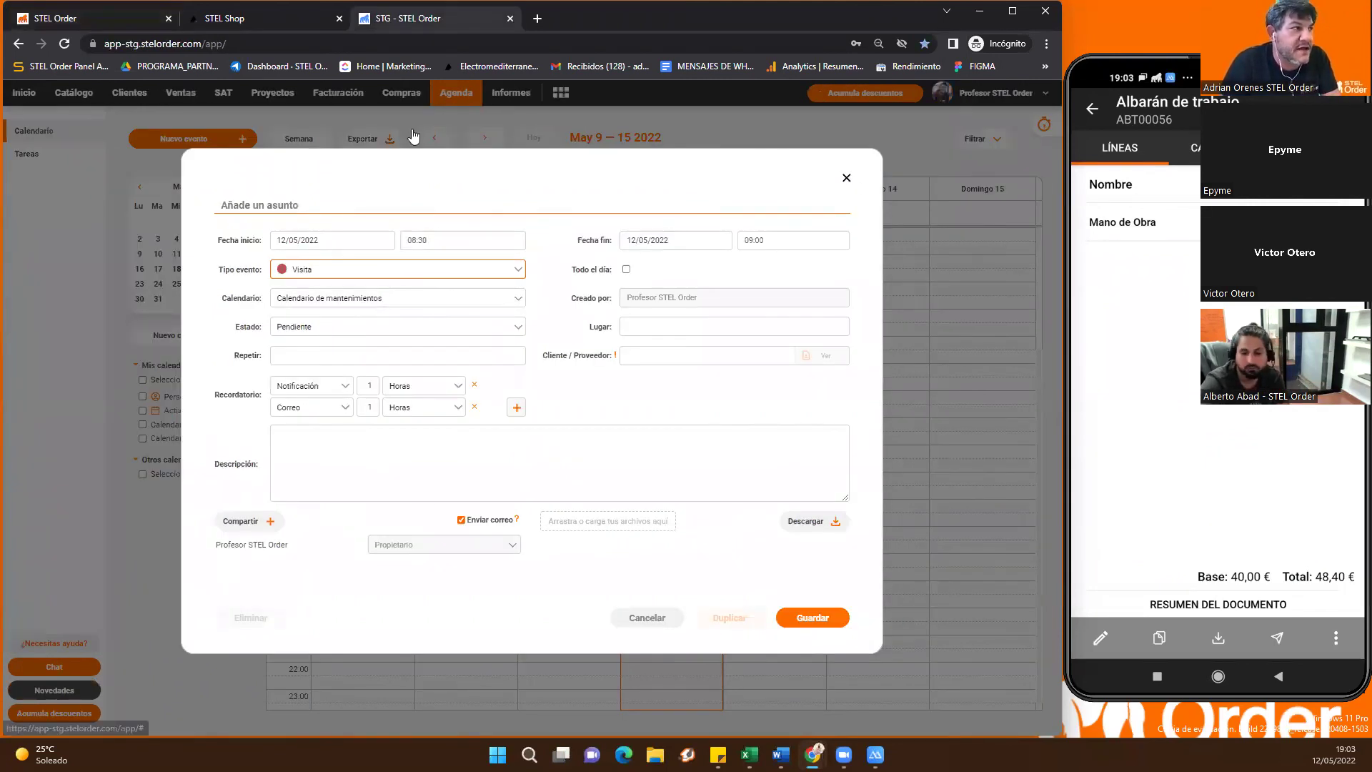
{"action": "left_click", "coordinate": [83, 100]}
{"action": "left_click", "coordinate": [79, 96]}
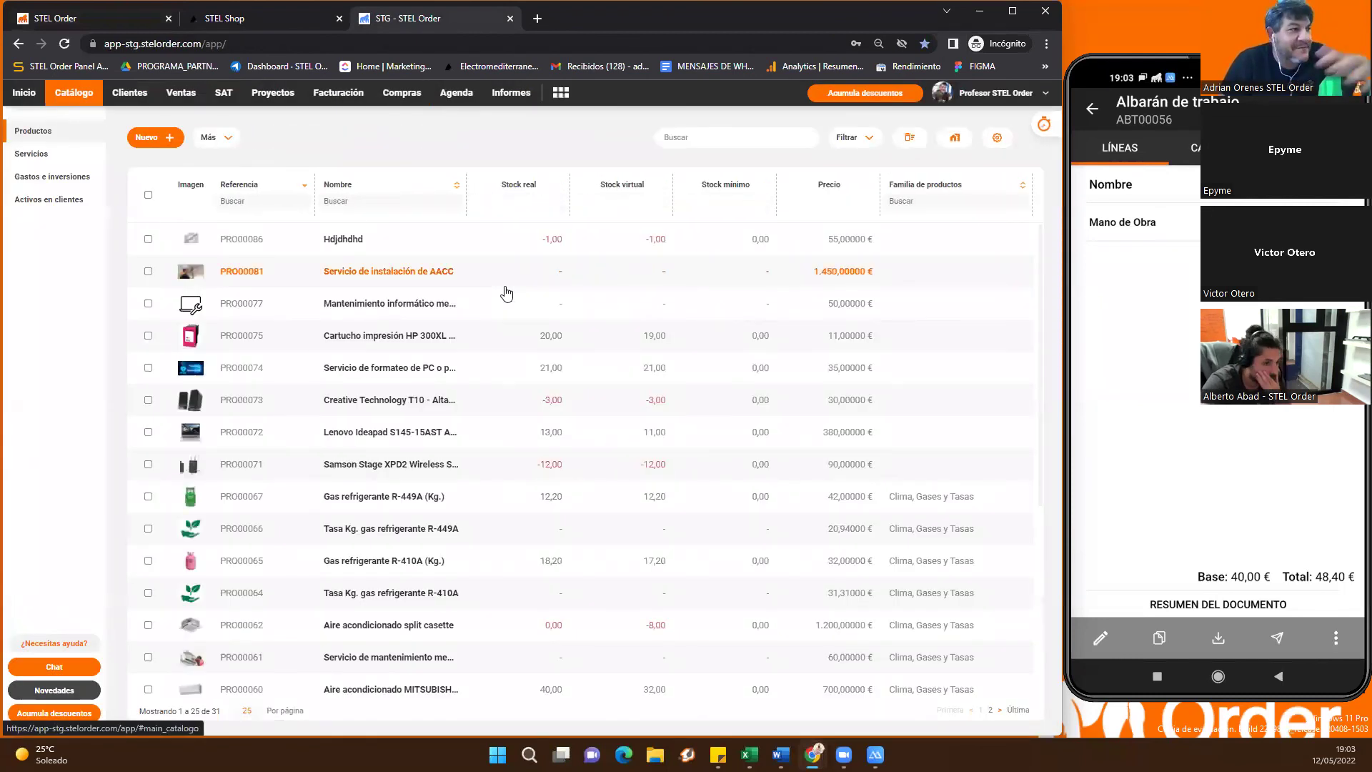
Open invoice F2020/00237, generated from delivery note ABT00051, in the Facturación section
{"action": "scroll", "coordinate": [506, 293], "scroll_direction": "down", "scroll_amount": 2}
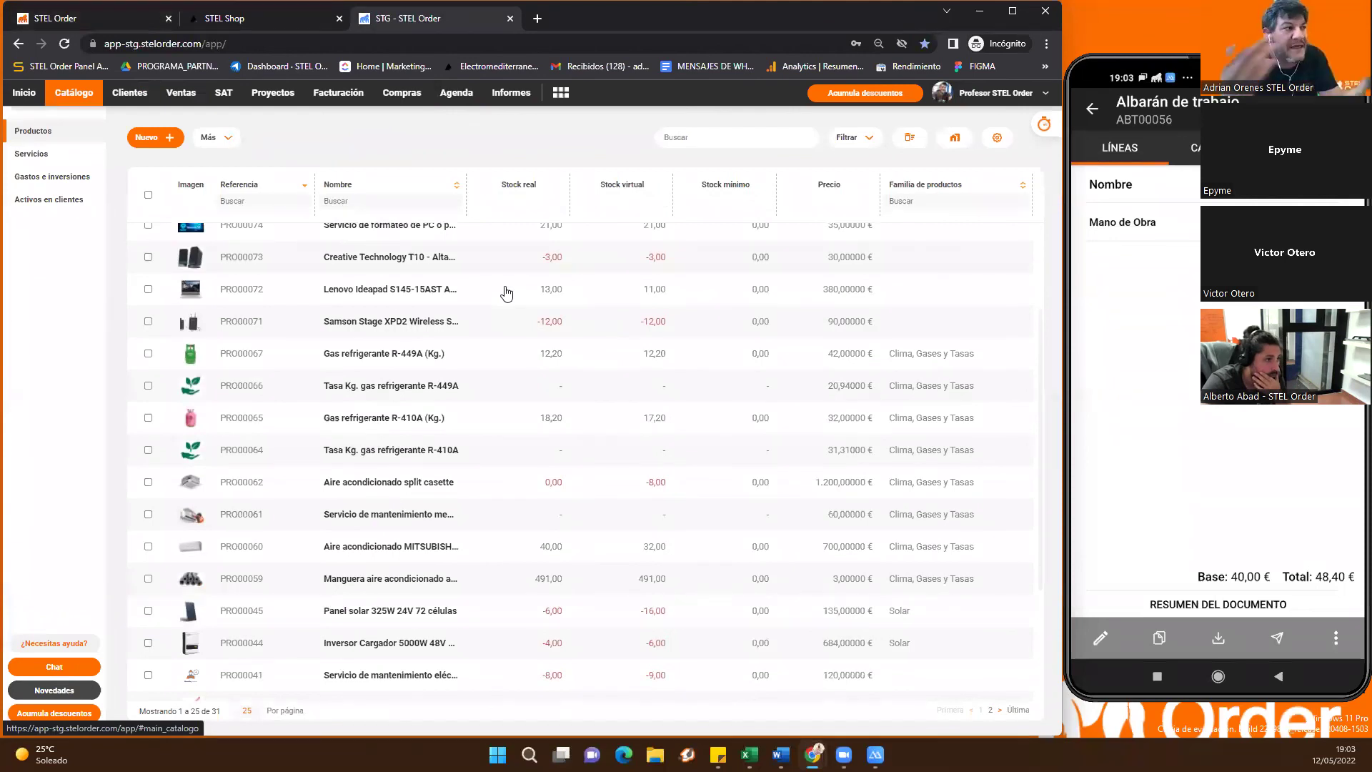
{"action": "scroll", "coordinate": [370, 374], "scroll_direction": "up", "scroll_amount": 2}
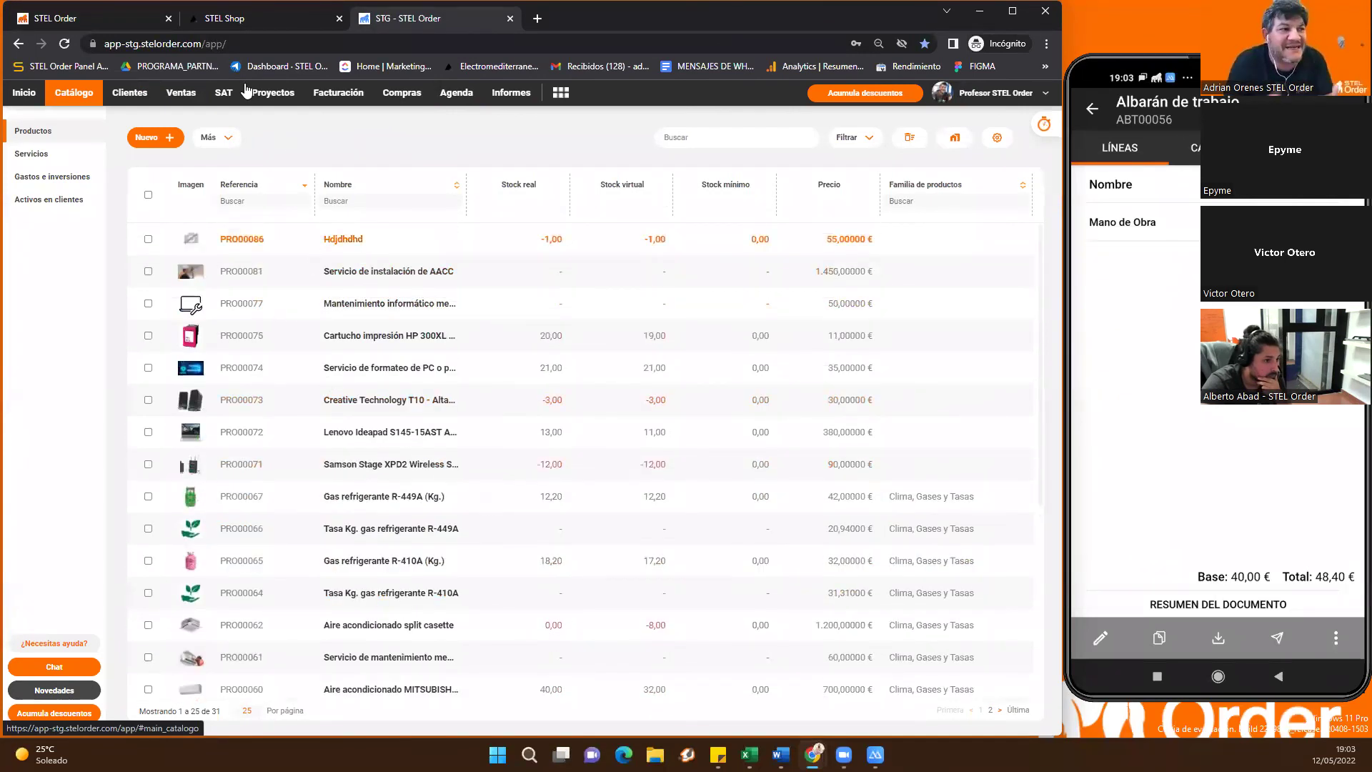
{"action": "left_click", "coordinate": [349, 97]}
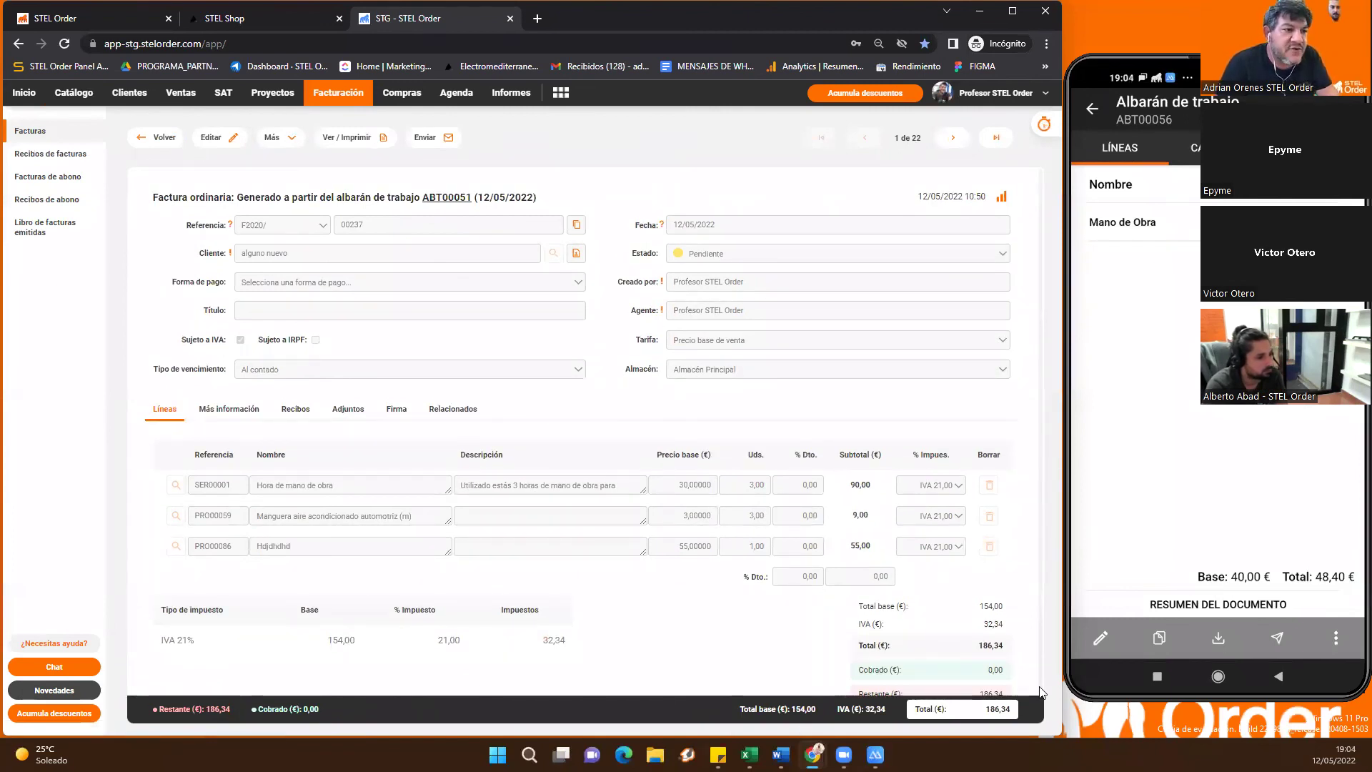
Edit invoice F2020/00237: duplicate the Hora de mano de obra line and add an empty line below it
{"action": "scroll", "coordinate": [671, 460], "scroll_direction": "down", "scroll_amount": 1}
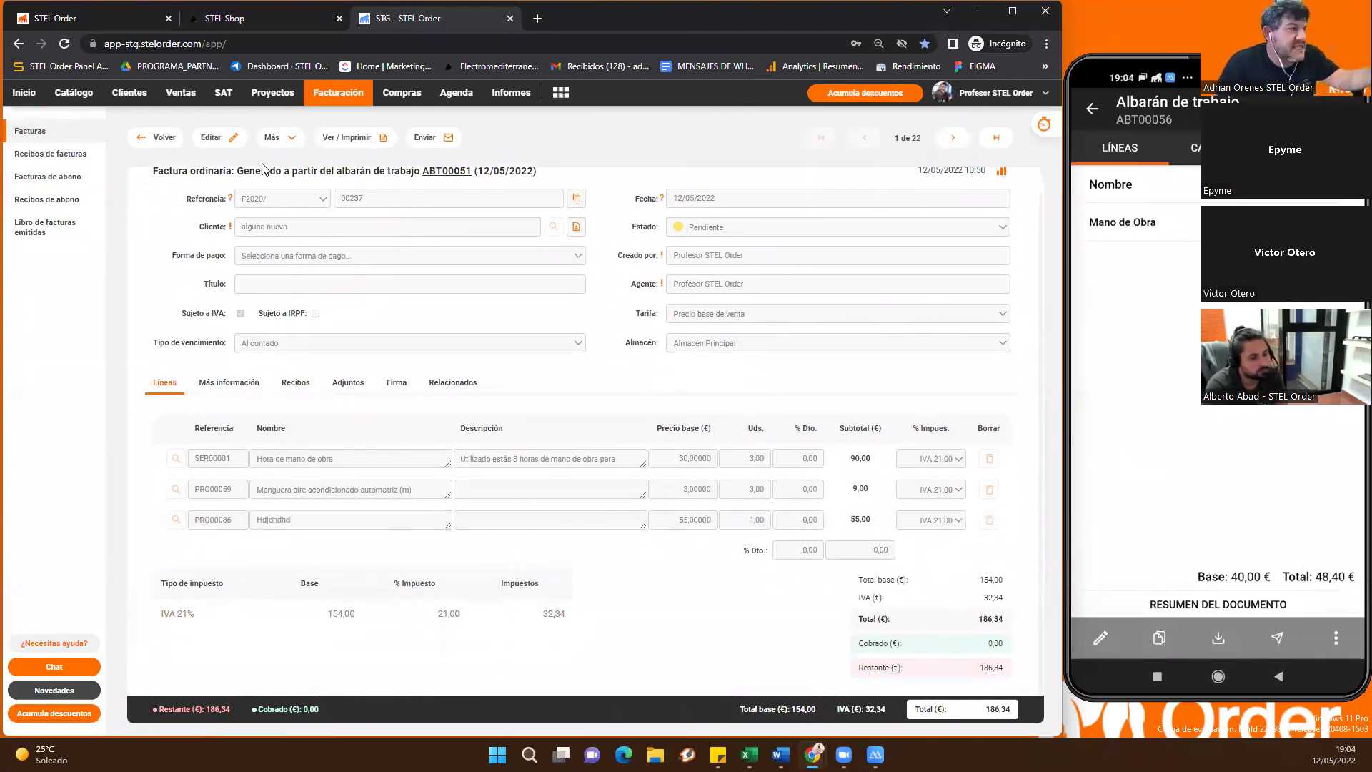
{"action": "left_click", "coordinate": [552, 489]}
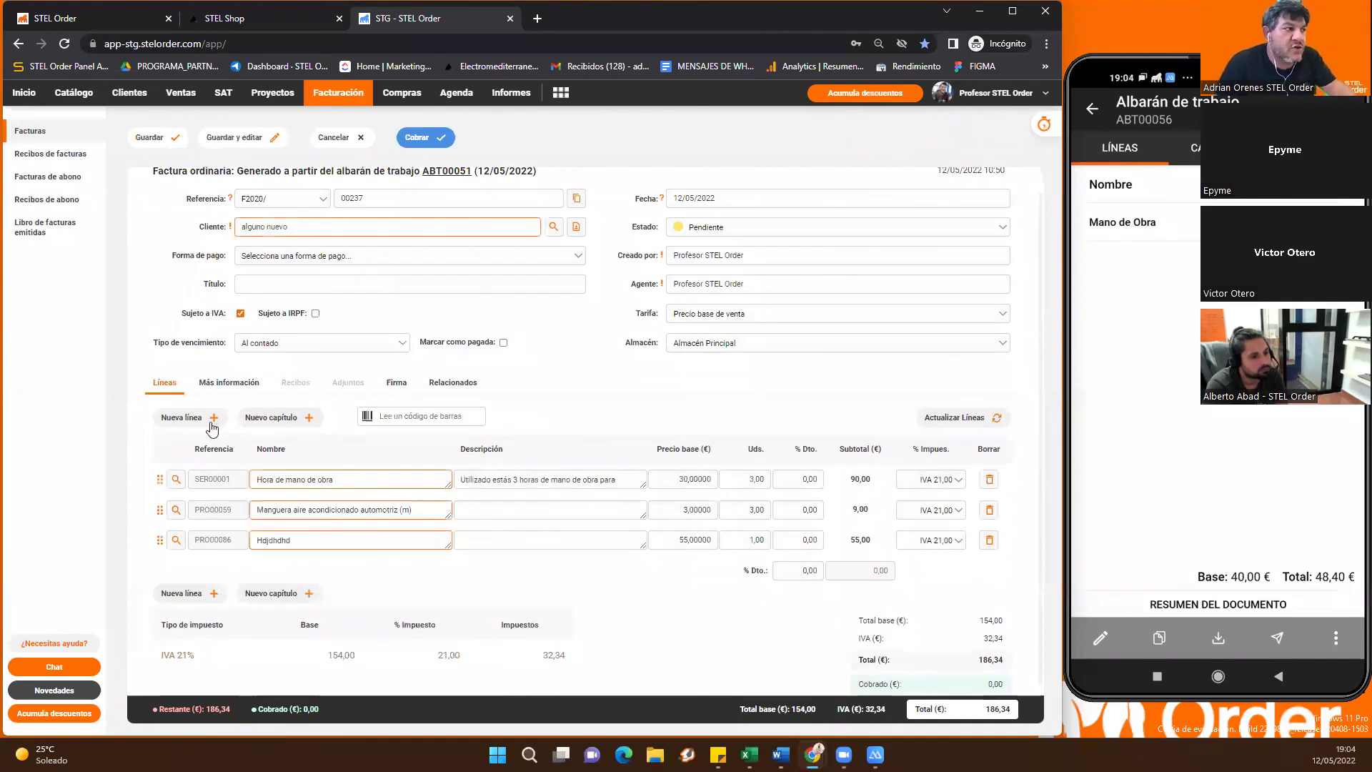
{"action": "right_click", "coordinate": [290, 486]}
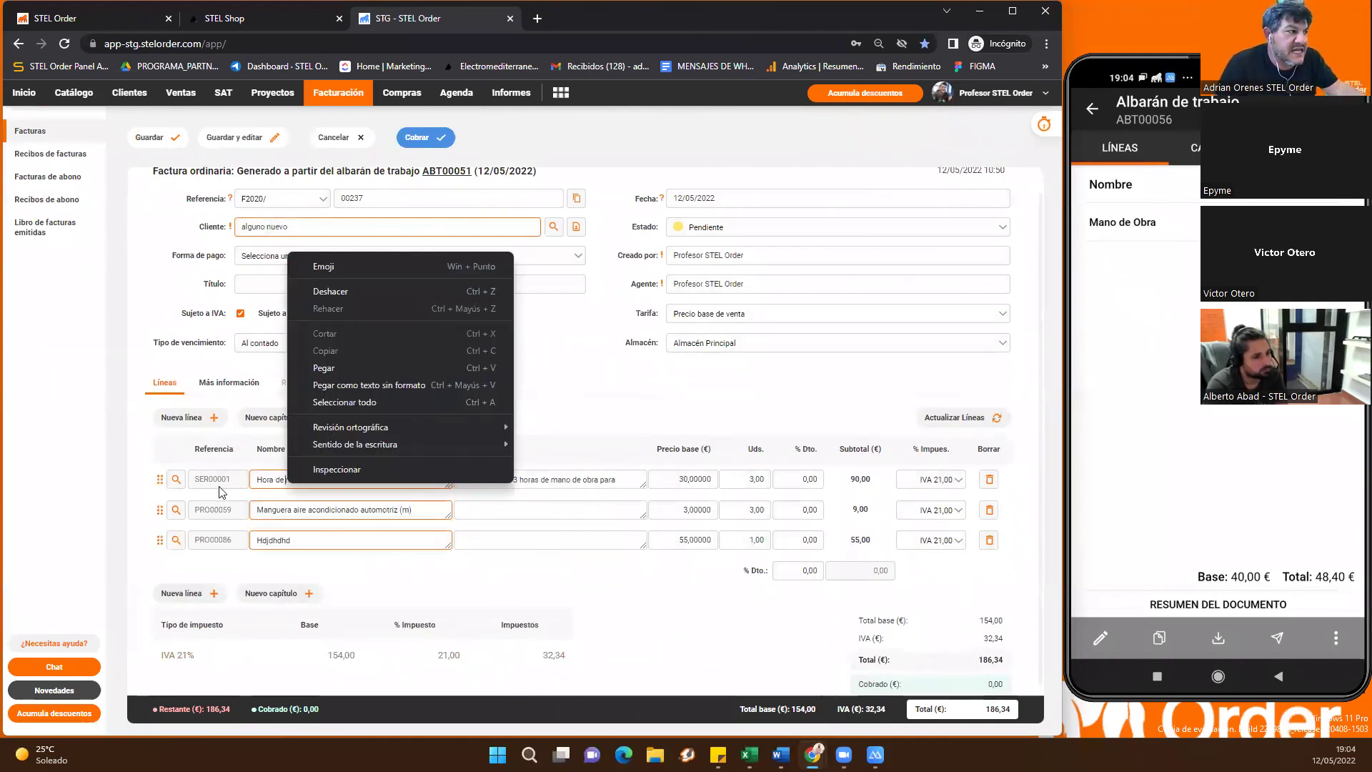
{"action": "right_click", "coordinate": [222, 480]}
{"action": "left_click", "coordinate": [432, 427]}
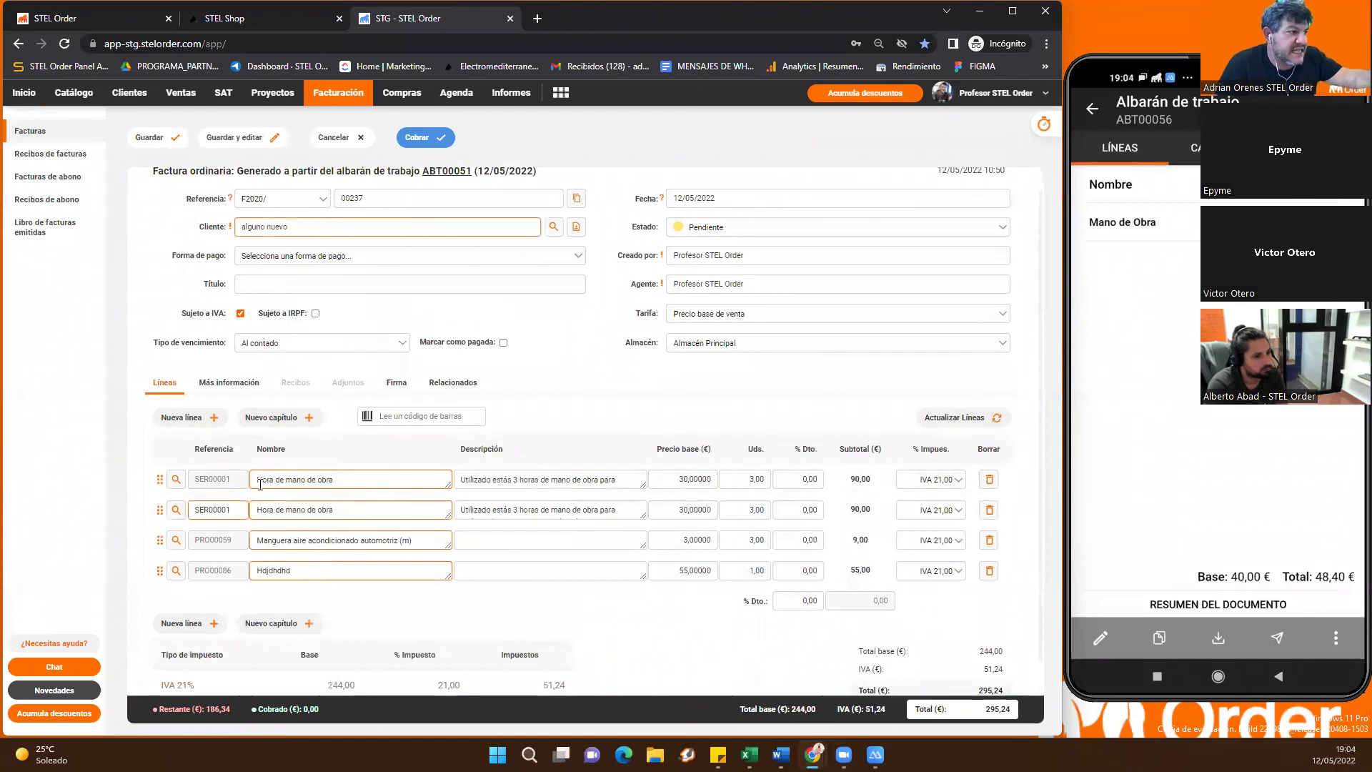
{"action": "right_click", "coordinate": [331, 530]}
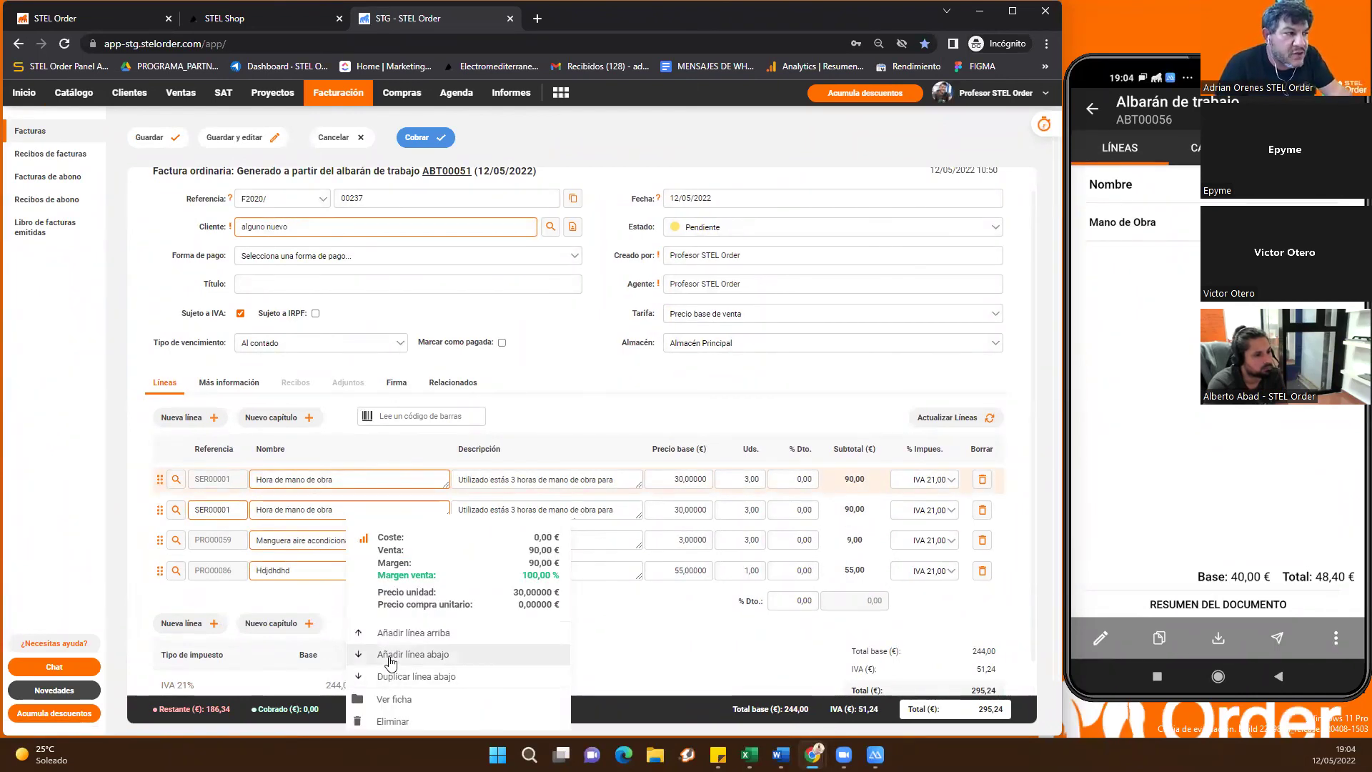
{"action": "left_click", "coordinate": [391, 659]}
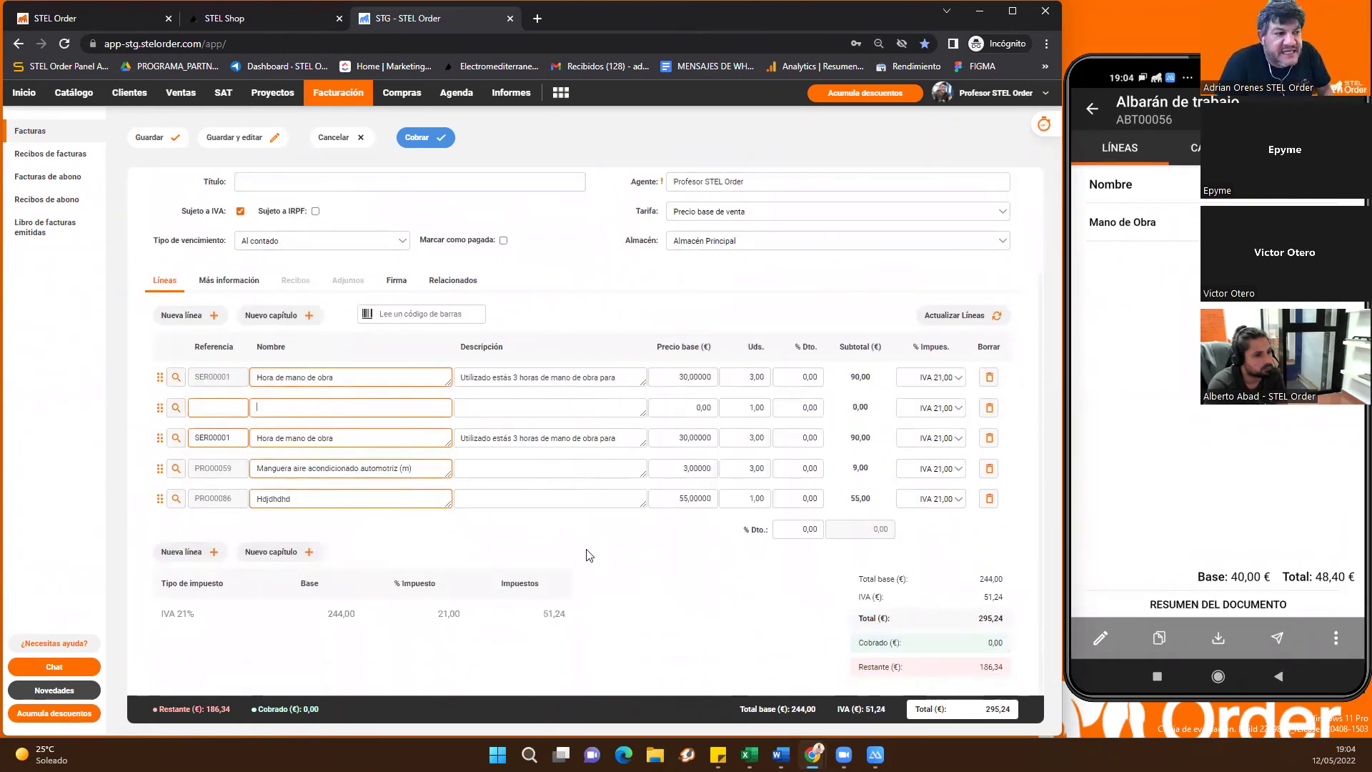
{"action": "scroll", "coordinate": [586, 554], "scroll_direction": "up", "scroll_amount": 3}
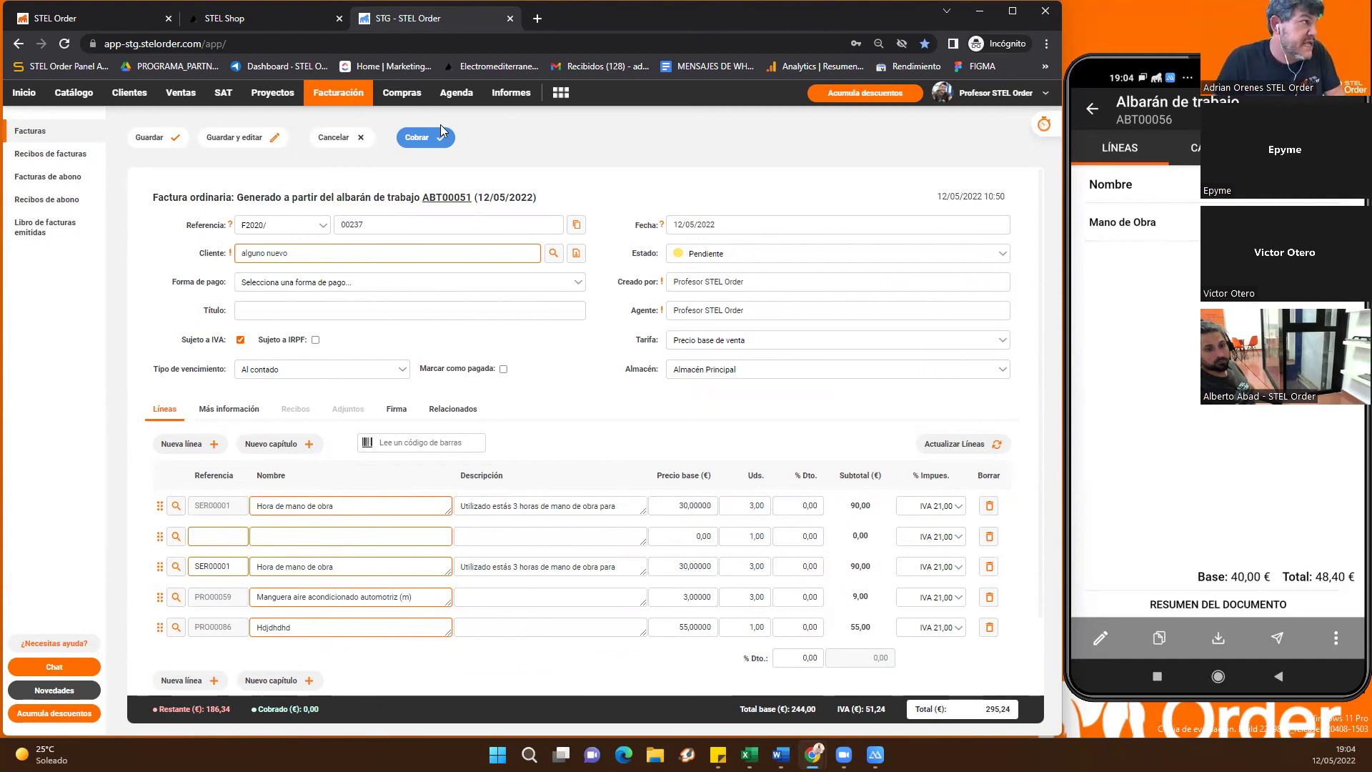
Save Transferencia bancaria as supplier PROV00008 Riquelme Distribución's payment method, then view new purchase document options
{"action": "left_click", "coordinate": [393, 91]}
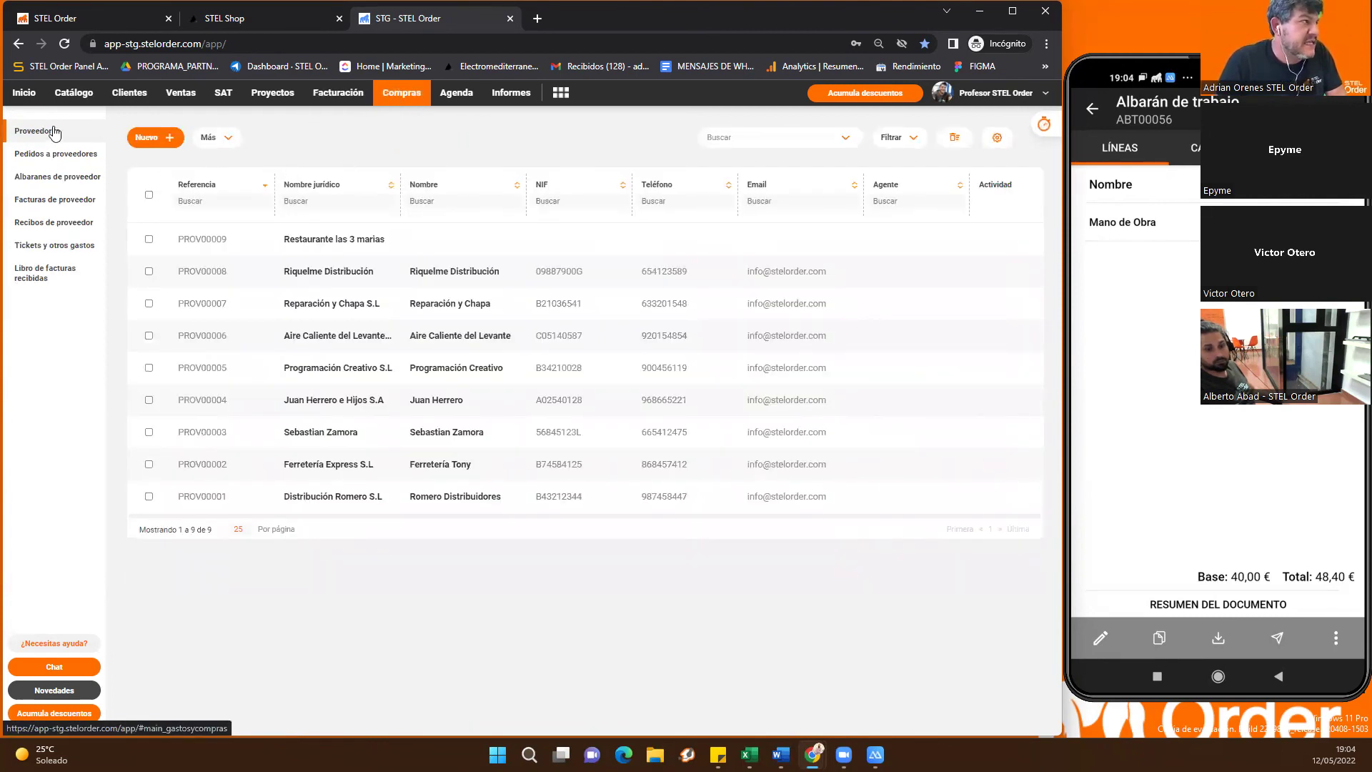
{"action": "left_click", "coordinate": [318, 283]}
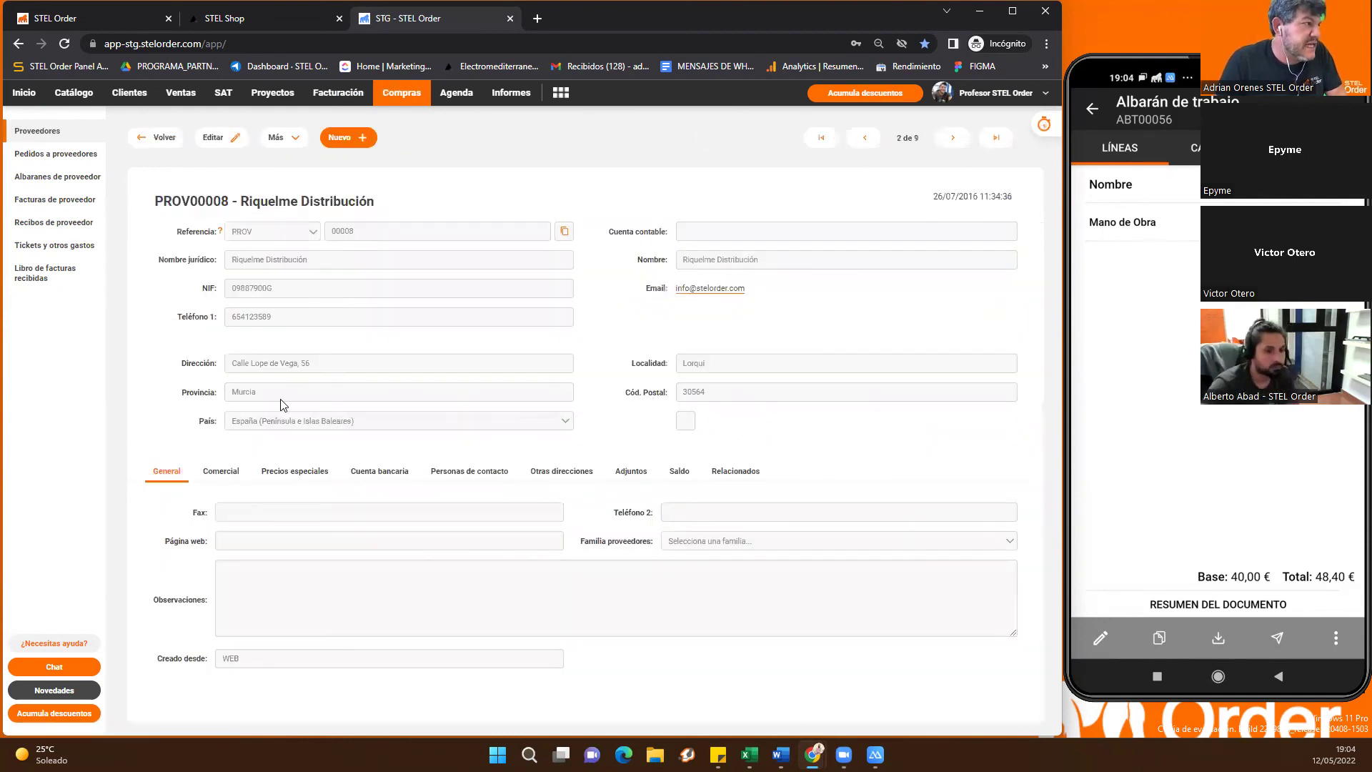
{"action": "left_click", "coordinate": [226, 475]}
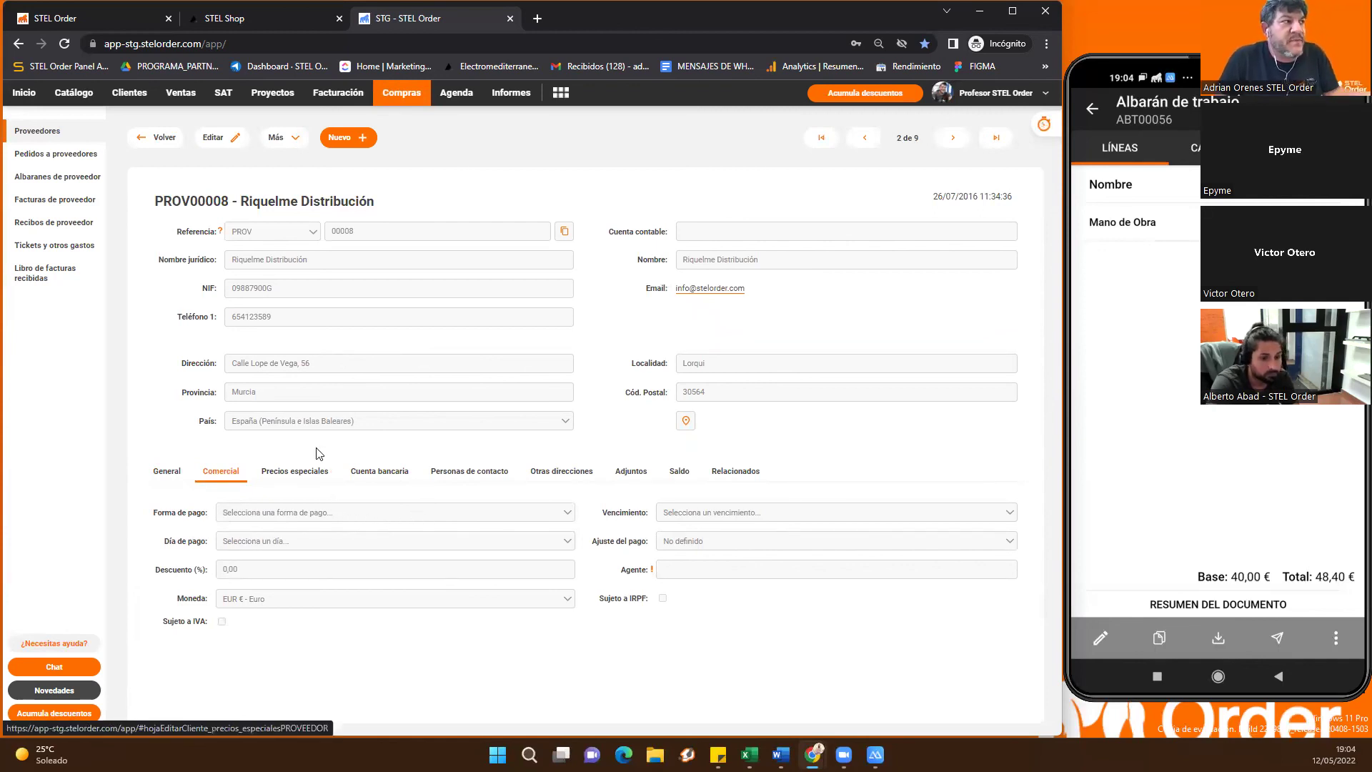
{"action": "left_click", "coordinate": [225, 137]}
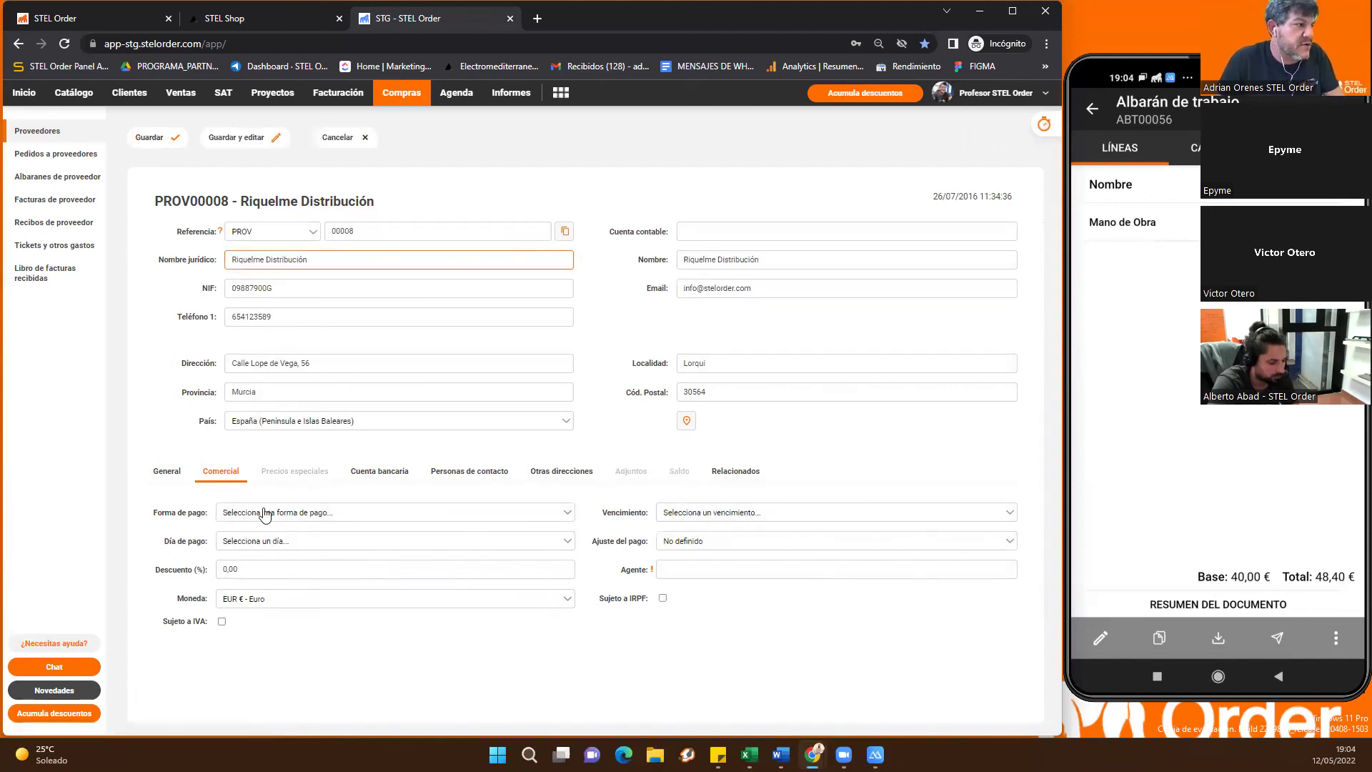
{"action": "left_click", "coordinate": [265, 513]}
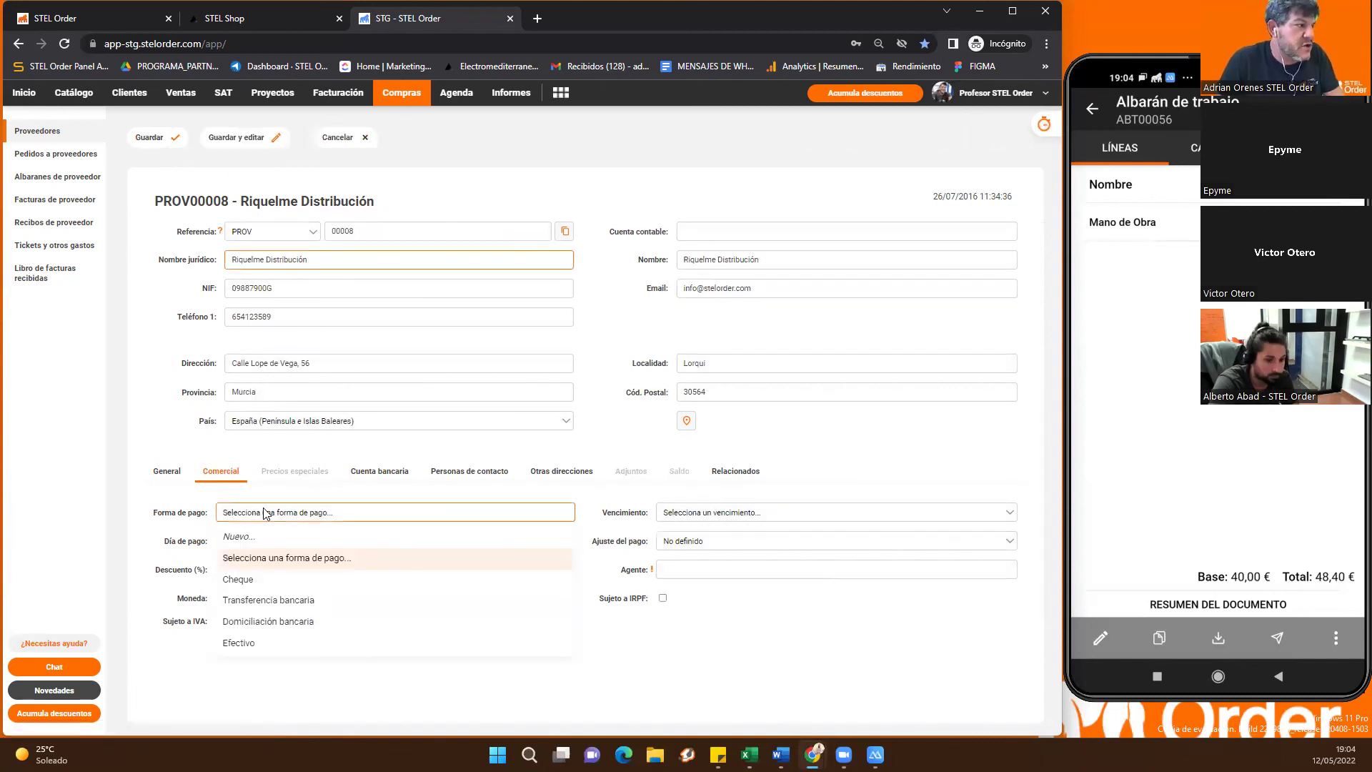
{"action": "left_click", "coordinate": [277, 604]}
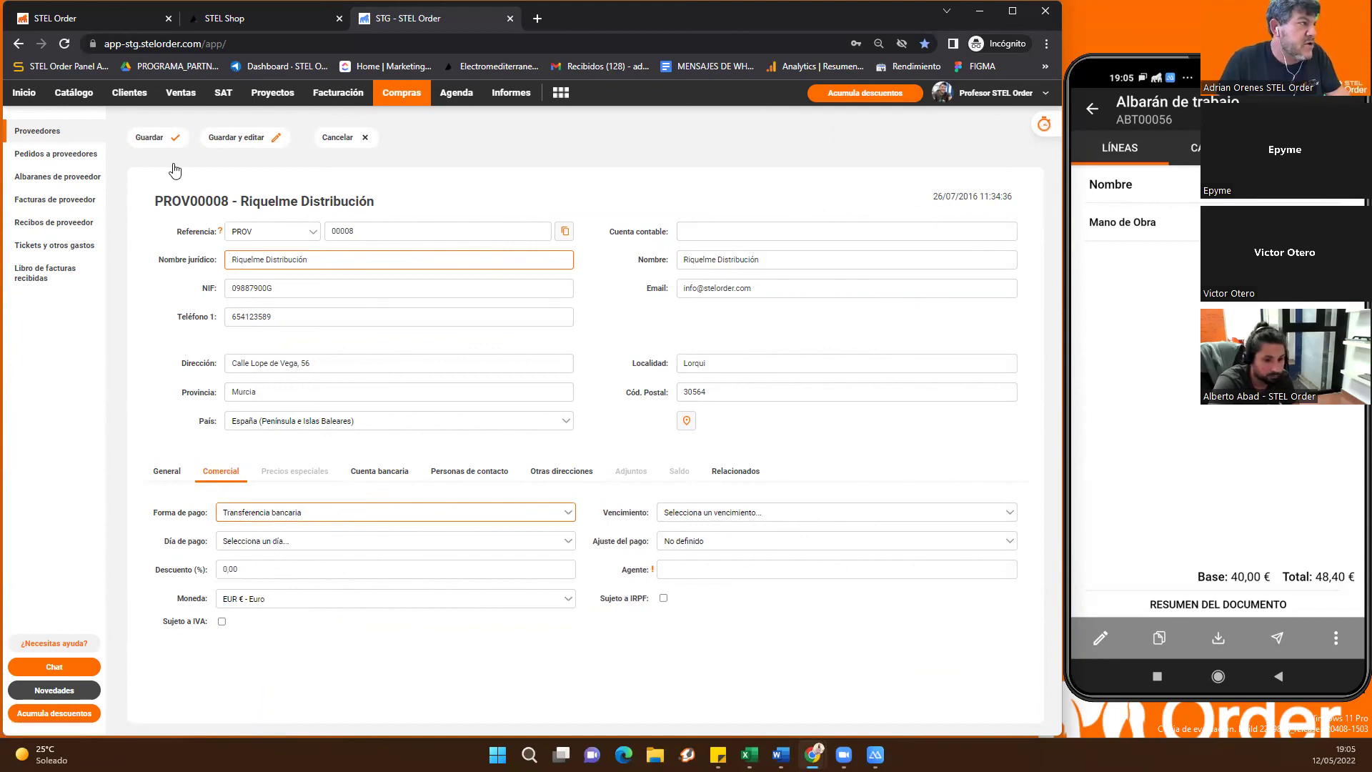
{"action": "left_click", "coordinate": [178, 138]}
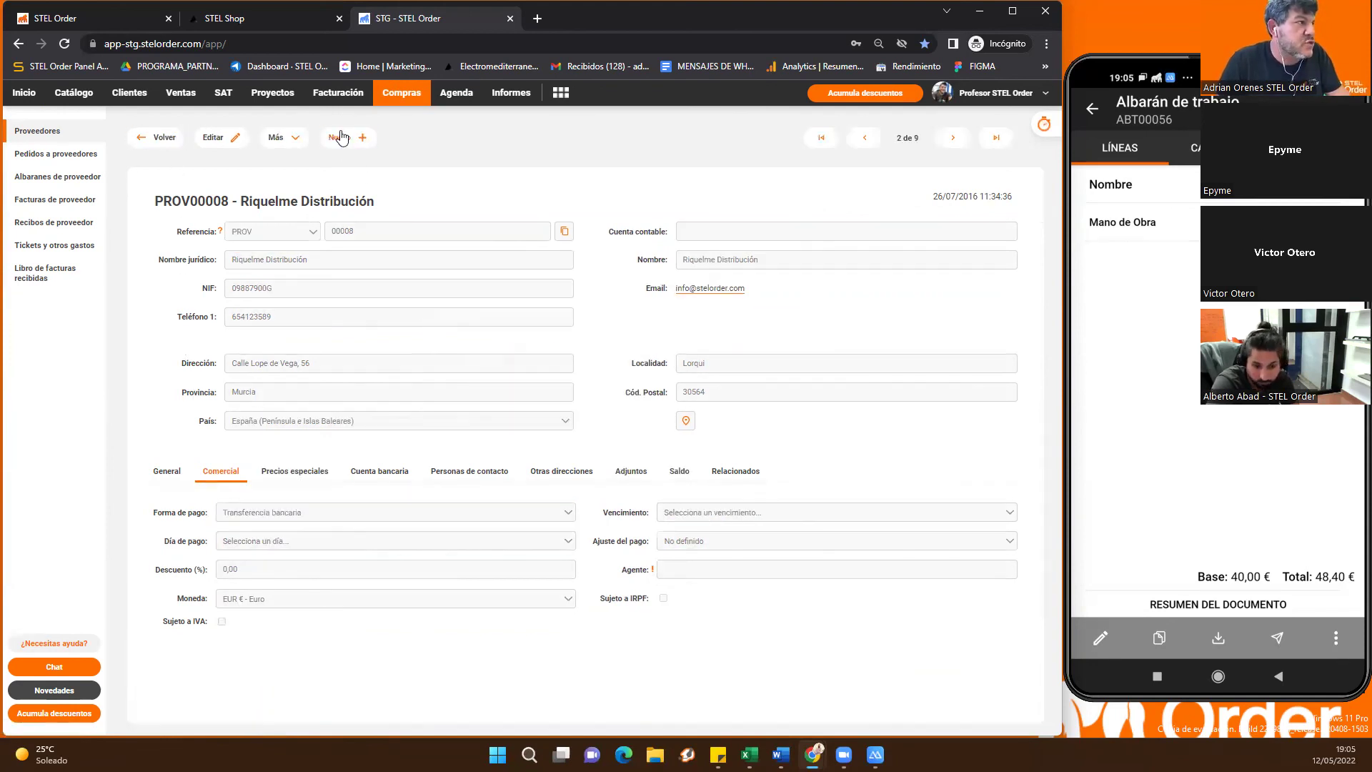
{"action": "left_click", "coordinate": [341, 137]}
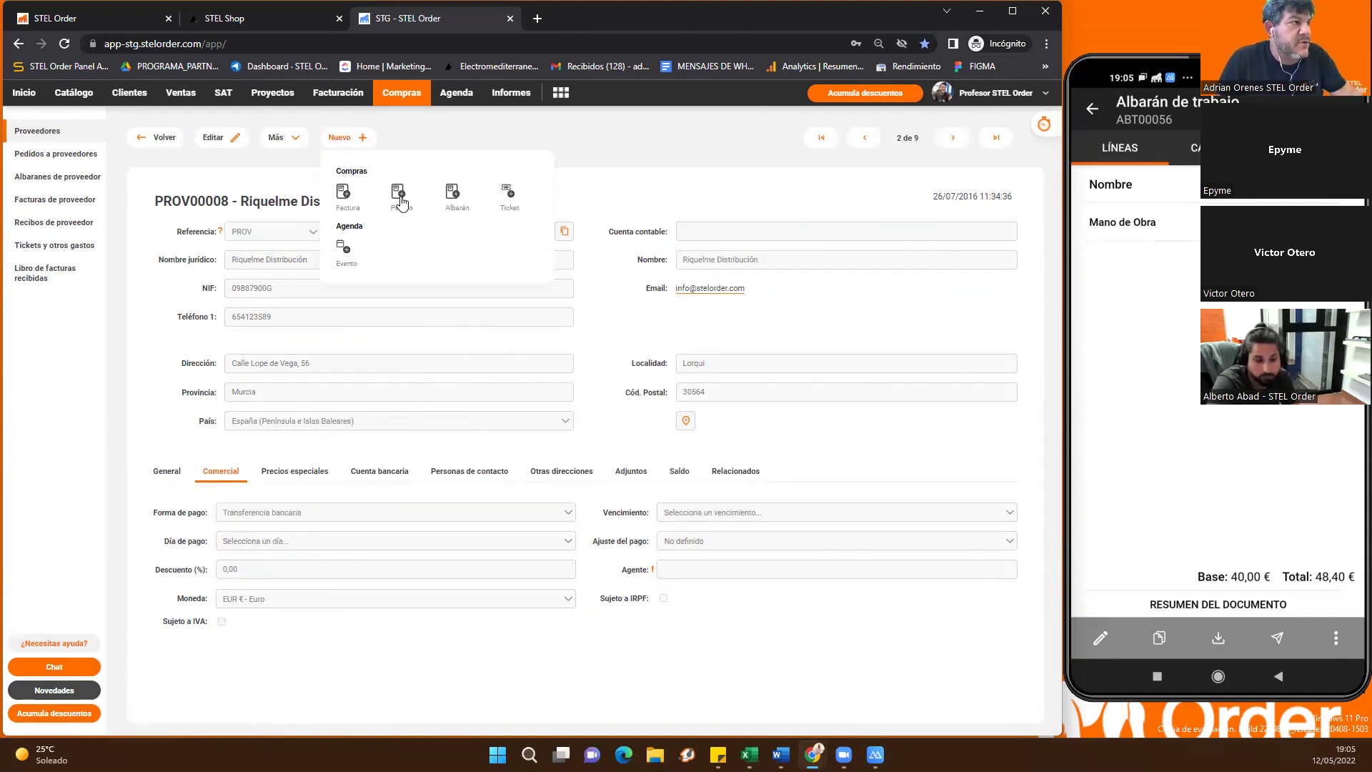
Create a new supplier invoice for Riquelme Distribución via Nuevo > Compras > Factura
{"action": "left_click", "coordinate": [346, 203]}
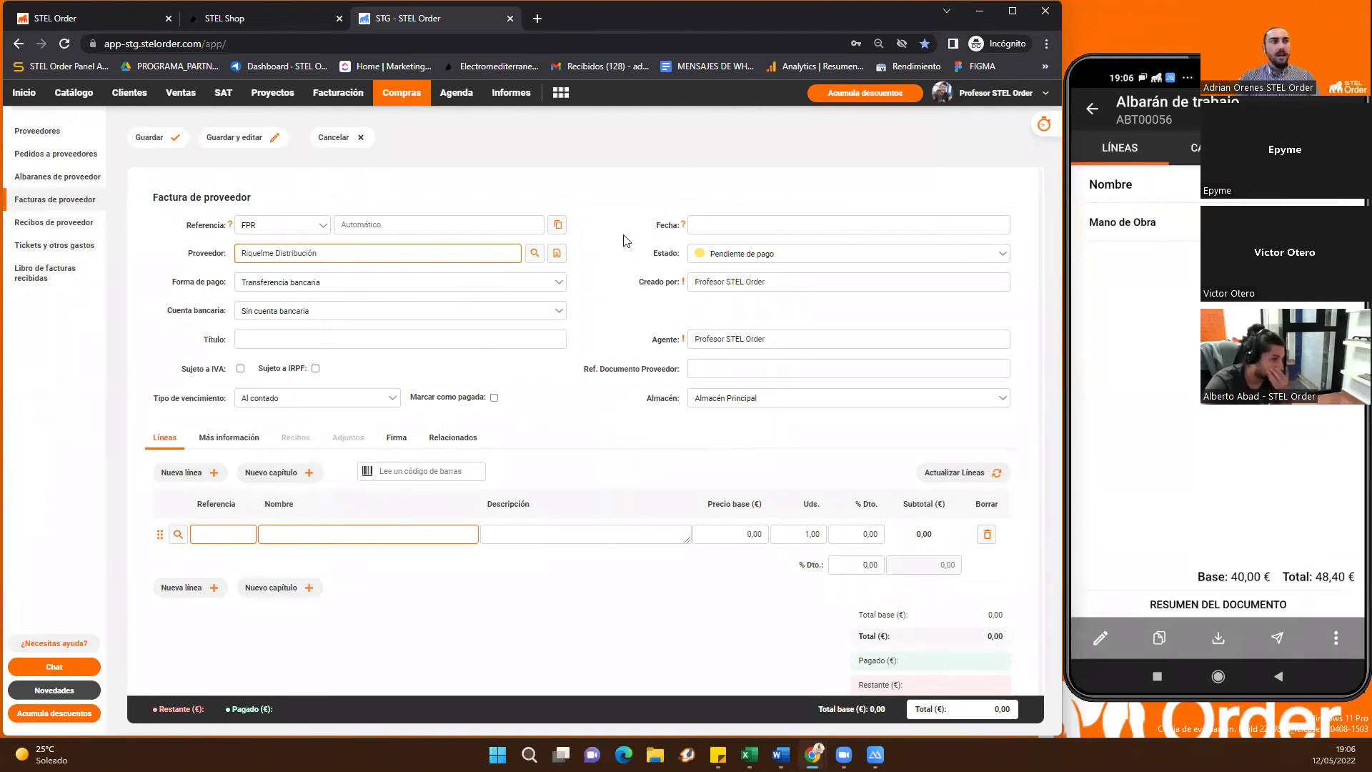
{"action": "right_click", "coordinate": [612, 207]}
{"action": "right_click", "coordinate": [596, 193]}
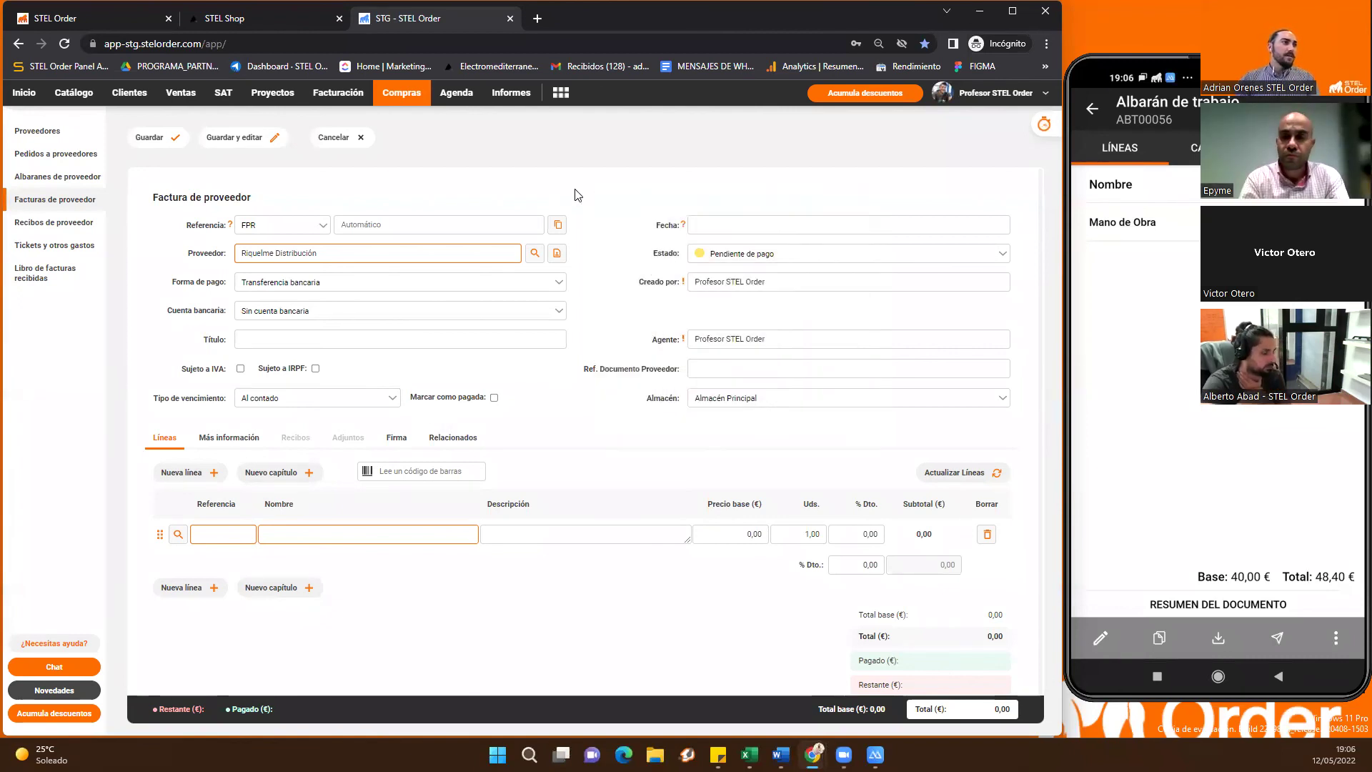
{"action": "right_click", "coordinate": [577, 193]}
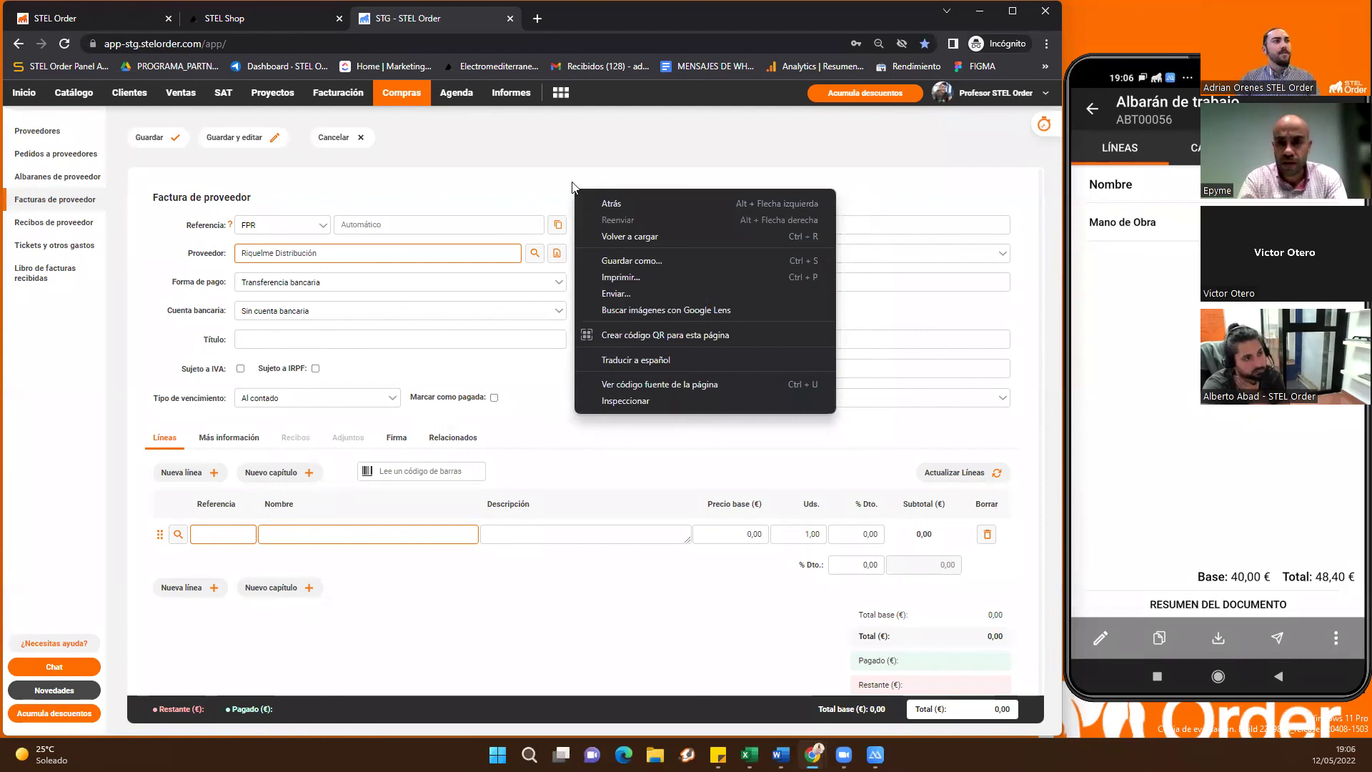
{"action": "right_click", "coordinate": [573, 182]}
{"action": "left_click", "coordinate": [575, 184]}
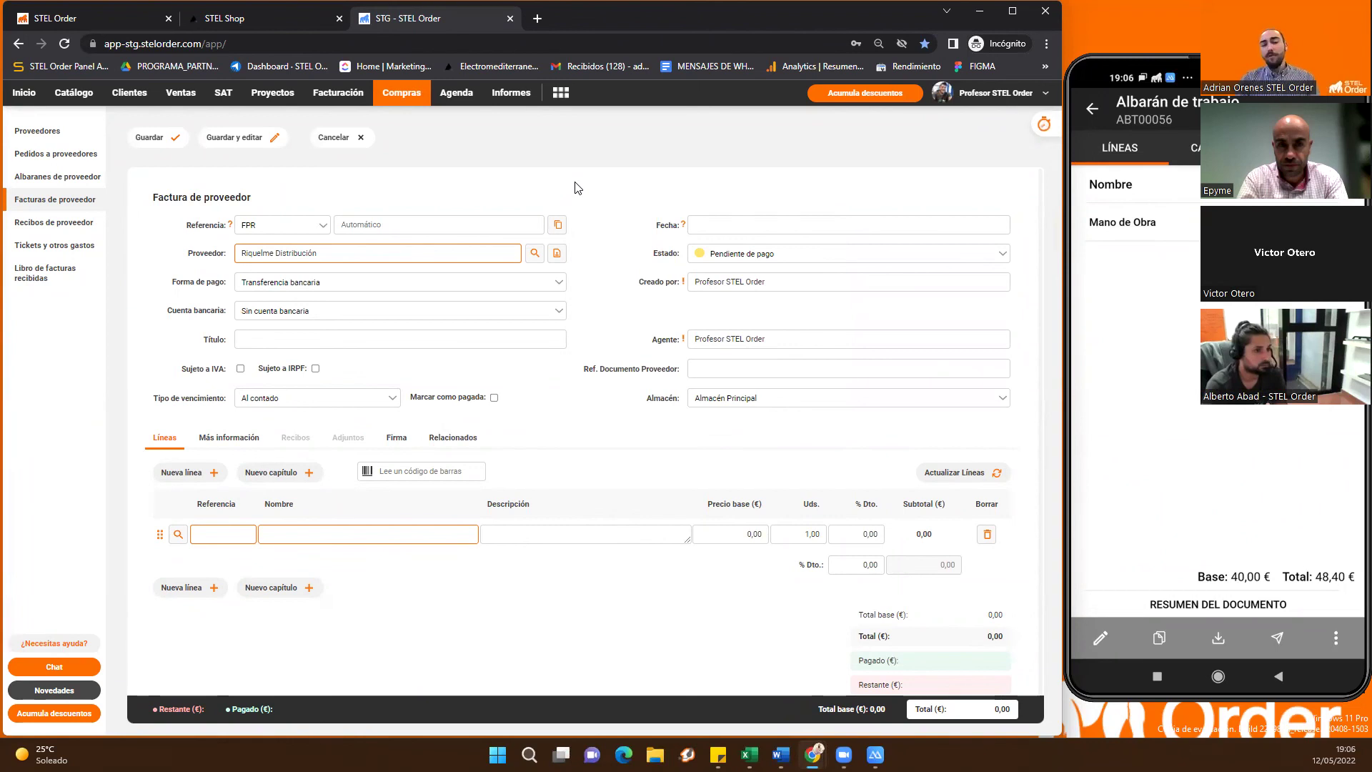
Dismiss the stray browser page menus covering the new invoice form (Transferencia bancaria, Pendiente de pago)
{"action": "right_click", "coordinate": [577, 184]}
{"action": "right_click", "coordinate": [578, 170]}
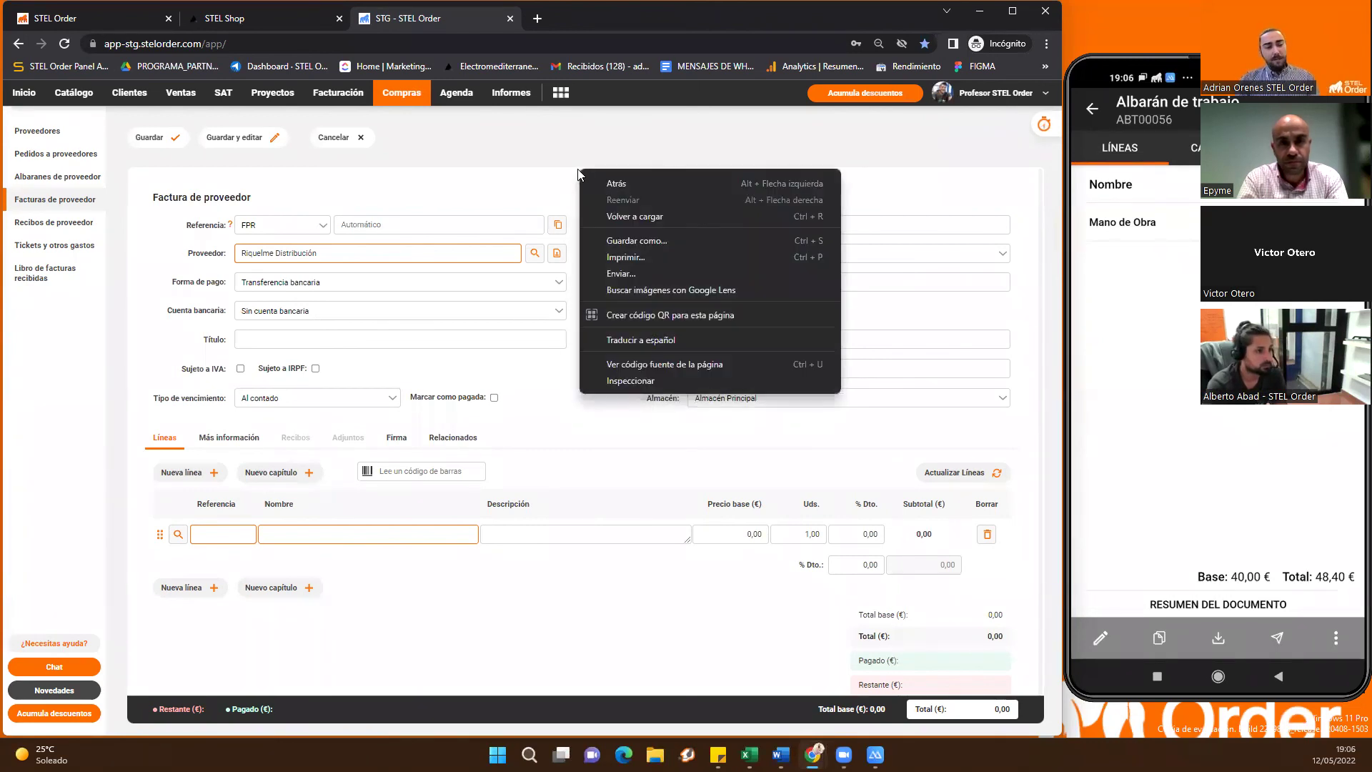
{"action": "left_click", "coordinate": [577, 169]}
{"action": "right_click", "coordinate": [576, 183]}
{"action": "left_click", "coordinate": [576, 182]}
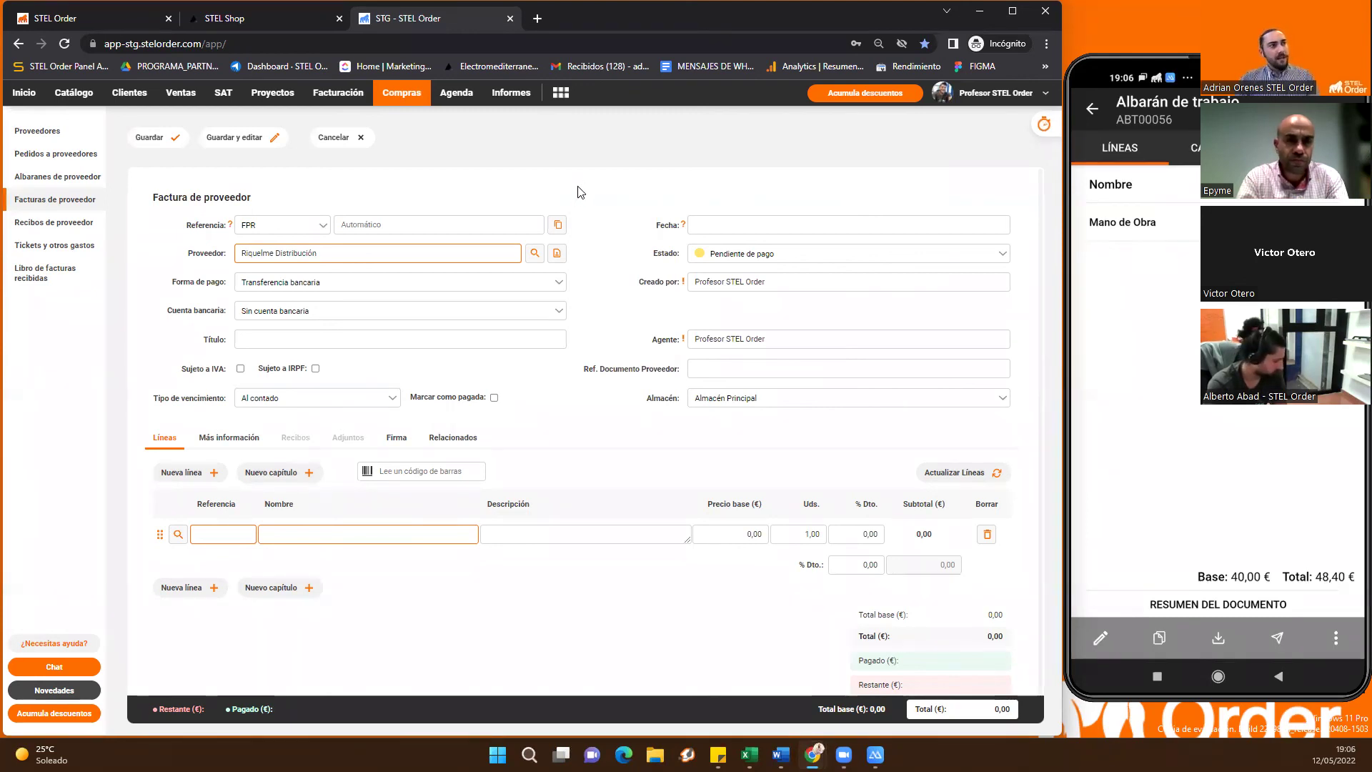
{"action": "right_click", "coordinate": [578, 193]}
{"action": "left_click", "coordinate": [576, 195]}
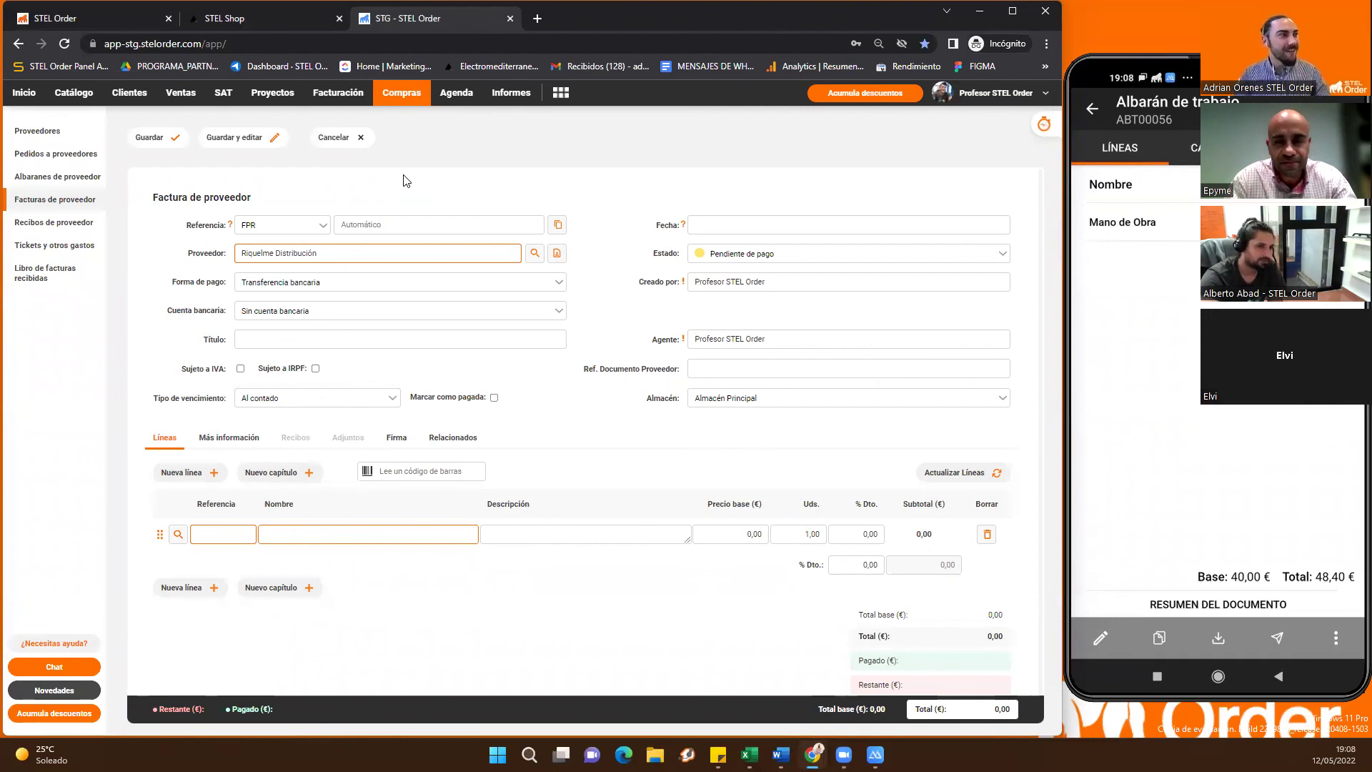
{"action": "right_click", "coordinate": [576, 192]}
{"action": "key", "text": "Escape"}
{"action": "right_click", "coordinate": [576, 191]}
{"action": "key", "text": "Escape"}
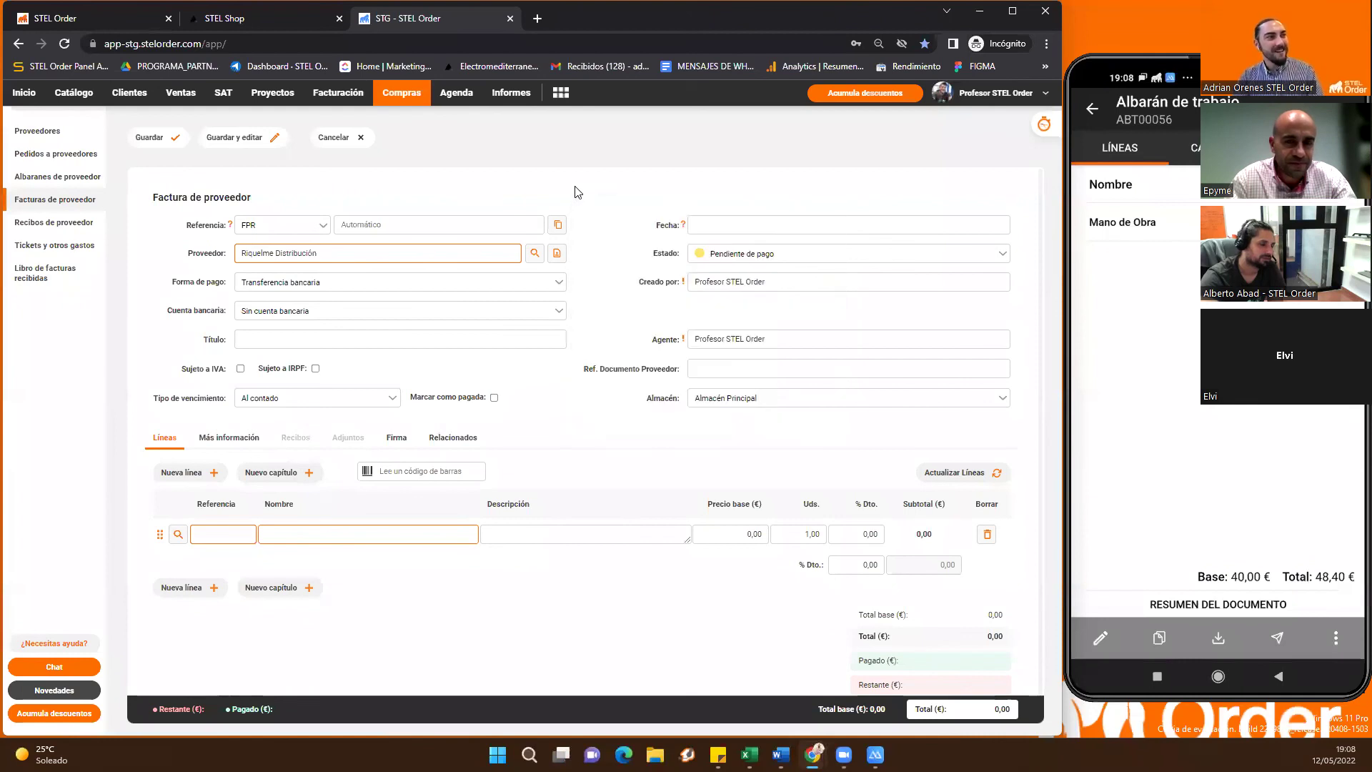
{"action": "right_click", "coordinate": [576, 190]}
{"action": "key", "text": "Escape"}
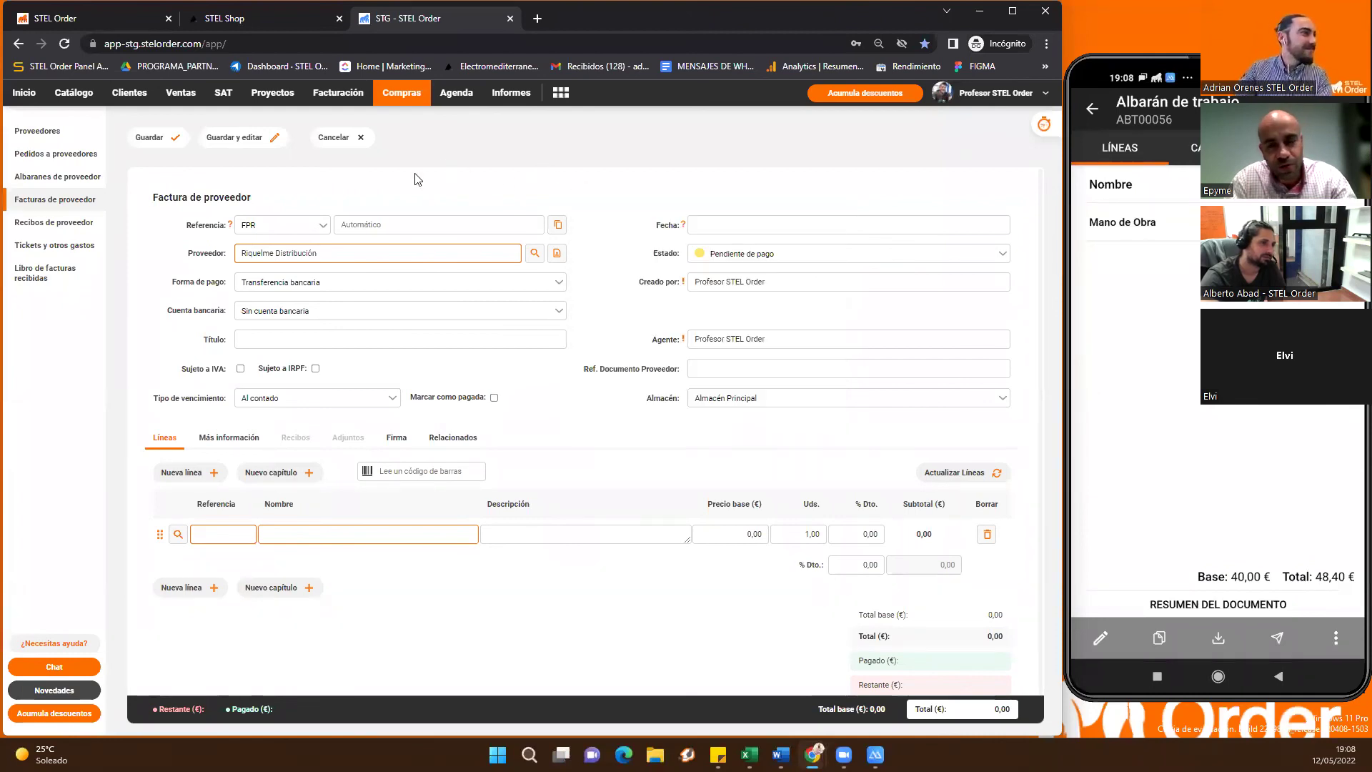